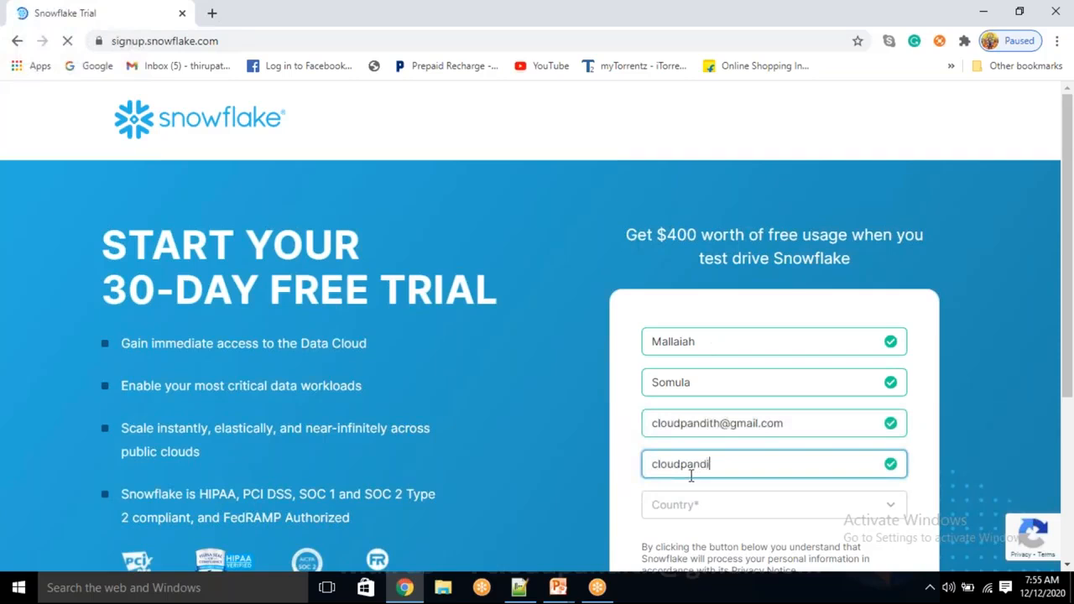
- Set the country to India, opt out of Snowflake marketing e-mails, and continue to the next sign-up page
{"action": "left_click", "coordinate": [673, 506]}
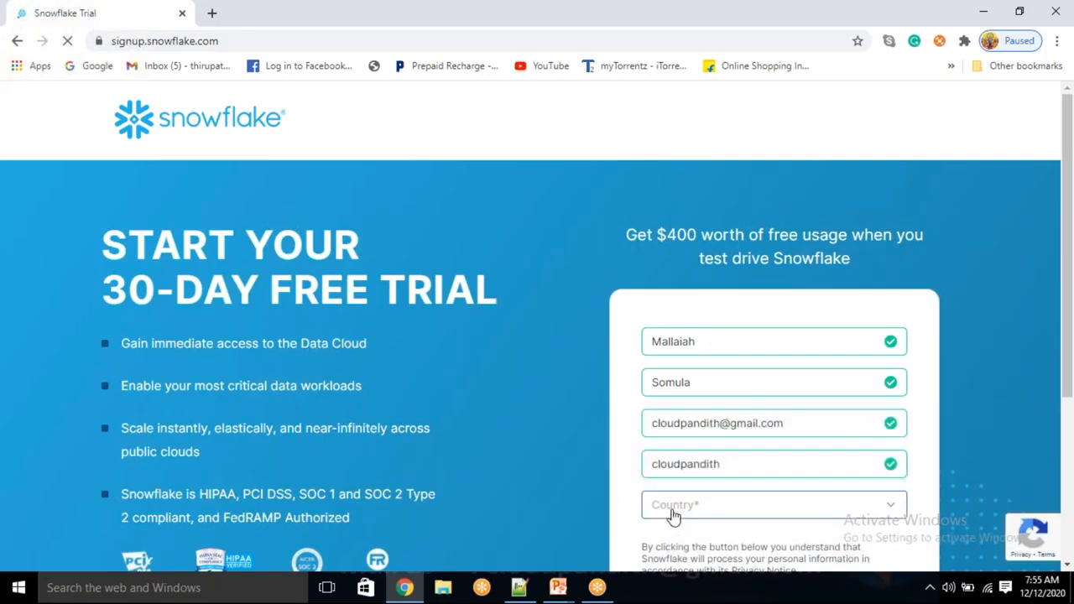
{"action": "type", "text": "india"}
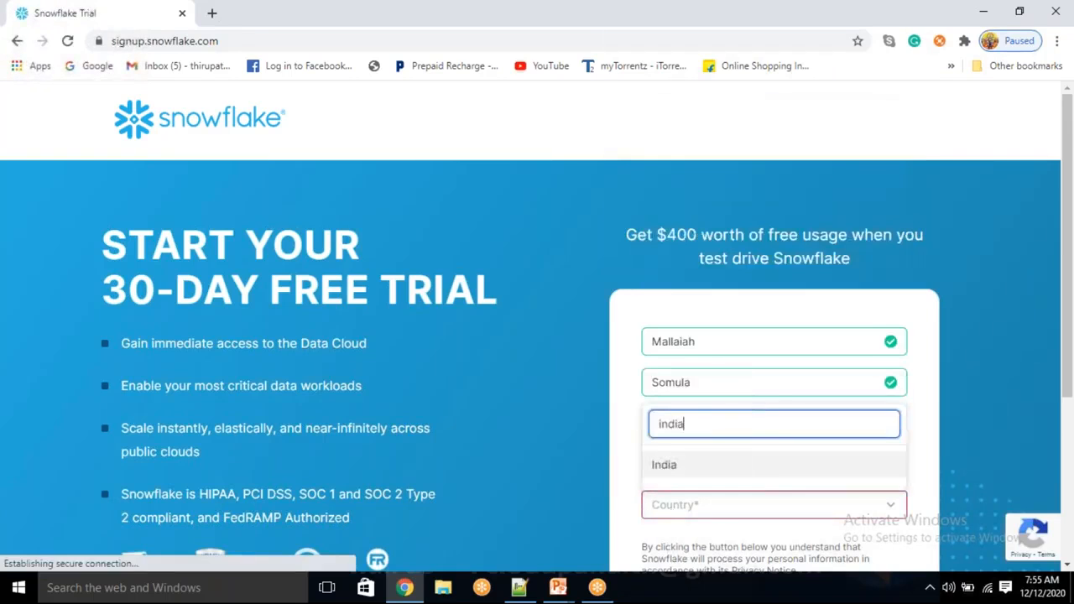
{"action": "left_click", "coordinate": [682, 464]}
{"action": "scroll", "coordinate": [619, 482], "scroll_direction": "down", "scroll_amount": 2}
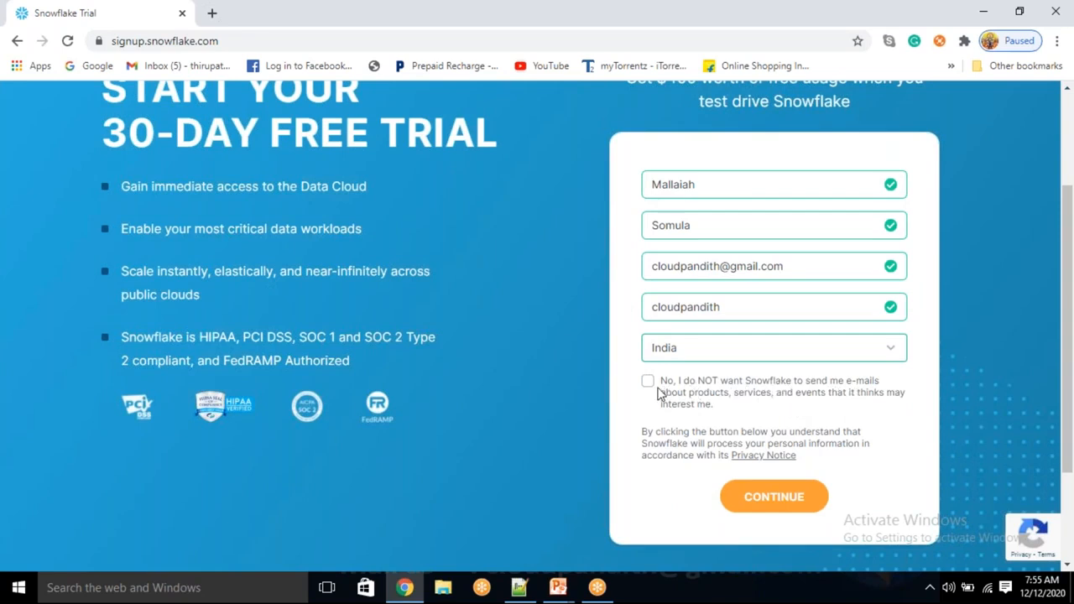
{"action": "left_click", "coordinate": [647, 382]}
{"action": "left_click", "coordinate": [784, 503]}
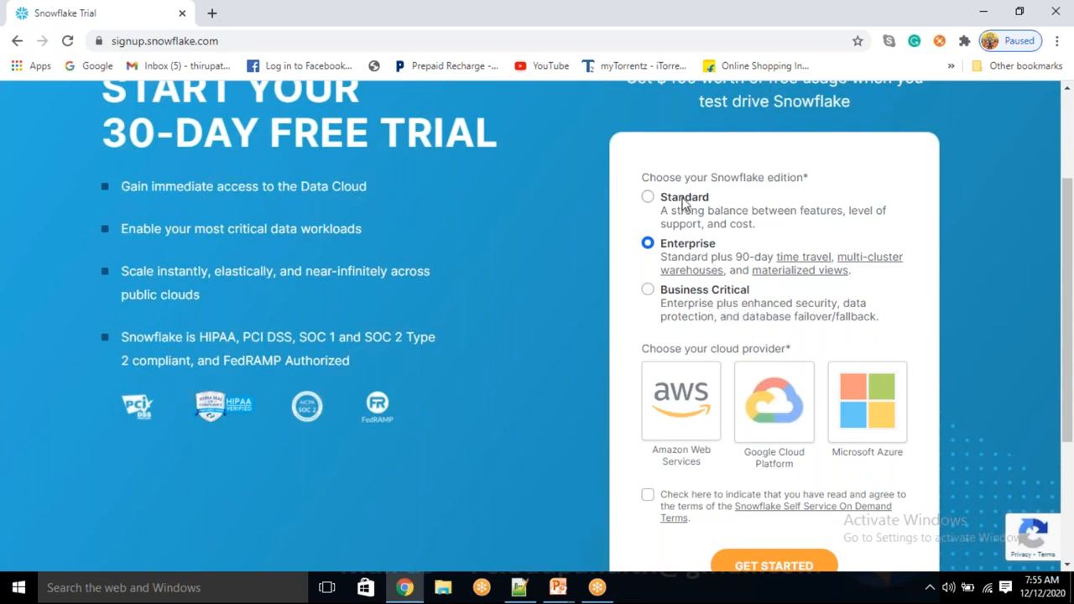
- Choose the Standard Snowflake edition for the trial account
{"action": "left_click", "coordinate": [683, 202]}
{"action": "left_click", "coordinate": [686, 252]}
{"action": "left_click", "coordinate": [652, 293]}
{"action": "left_click", "coordinate": [649, 247]}
{"action": "left_click", "coordinate": [648, 196]}
- Review the cloud provider options and read the 30-day free trial's listed benefits on the sign-up page
{"action": "left_click", "coordinate": [659, 399]}
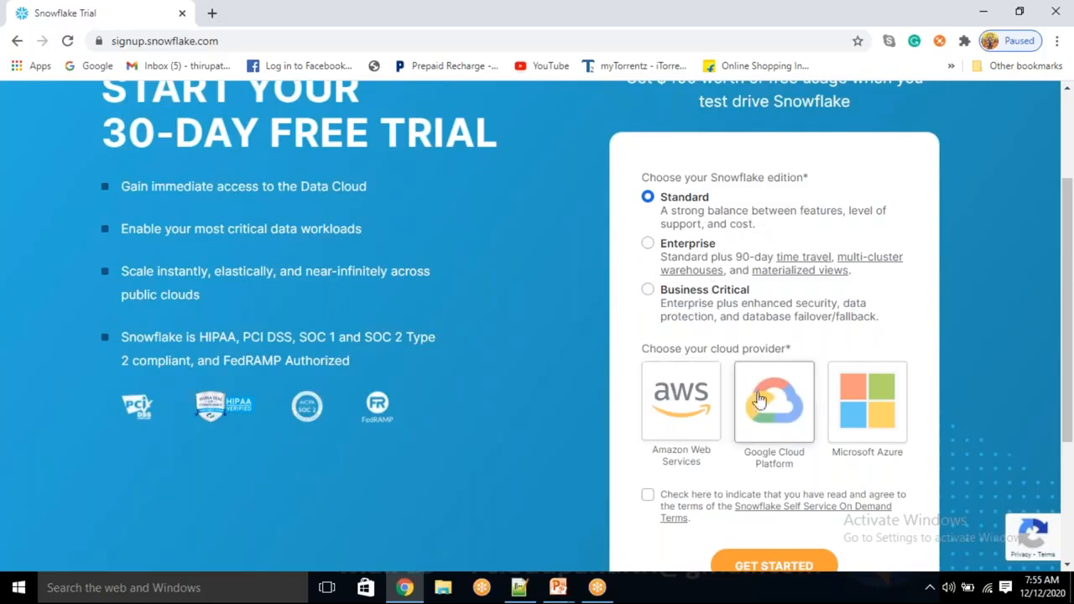
{"action": "left_click", "coordinate": [782, 403]}
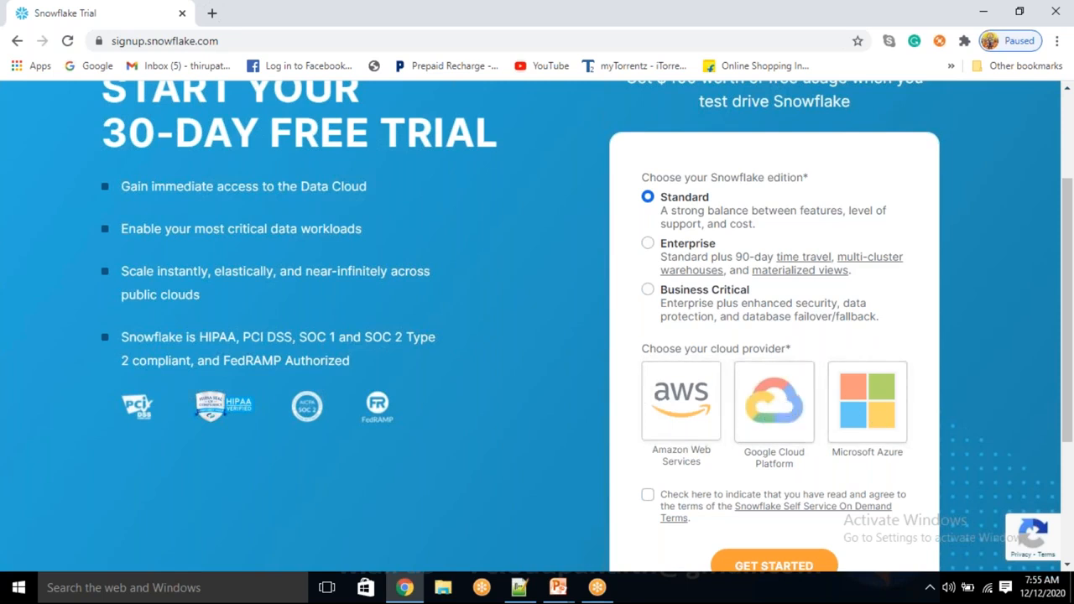
{"action": "left_click_drag", "start_coordinate": [794, 349], "coordinate": [636, 349]}
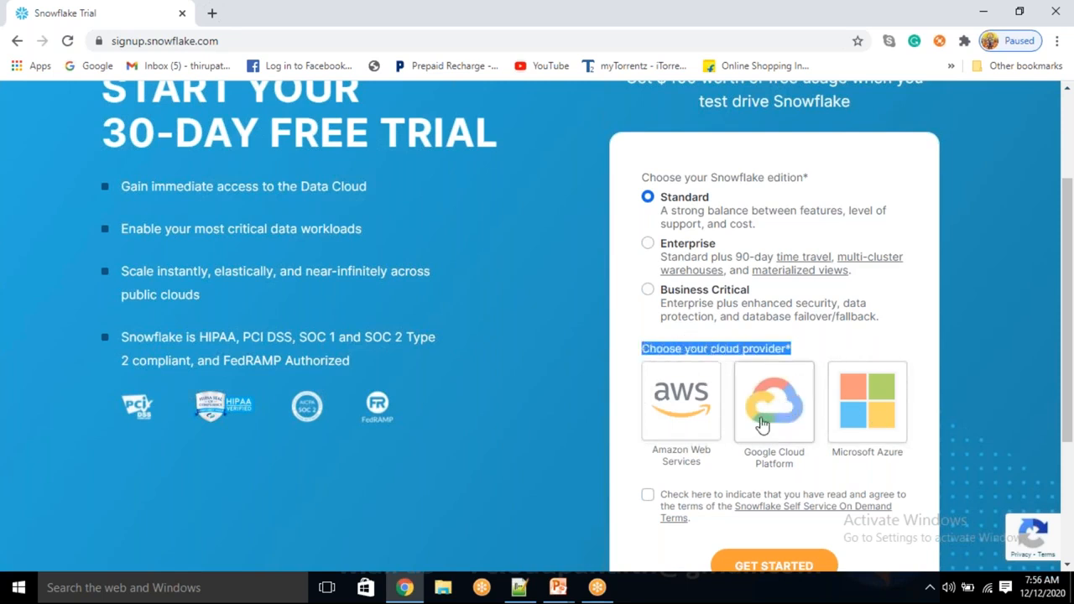
{"action": "scroll", "coordinate": [630, 350], "scroll_direction": "down", "scroll_amount": 3}
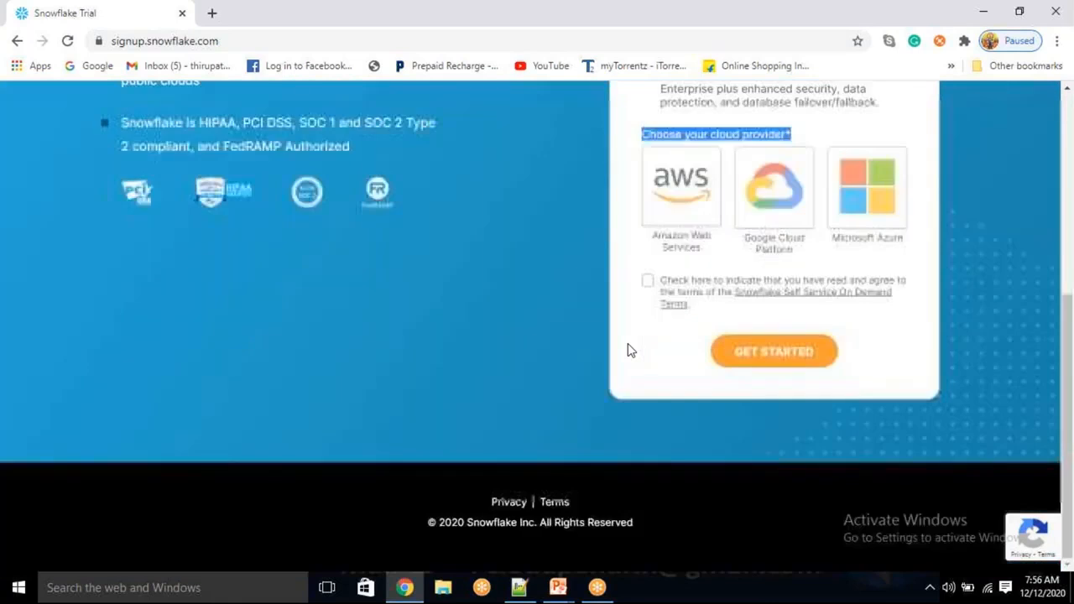
{"action": "scroll", "coordinate": [630, 350], "scroll_direction": "up", "scroll_amount": 4}
{"action": "left_click_drag", "start_coordinate": [105, 245], "coordinate": [488, 264]}
{"action": "left_click", "coordinate": [482, 295]}
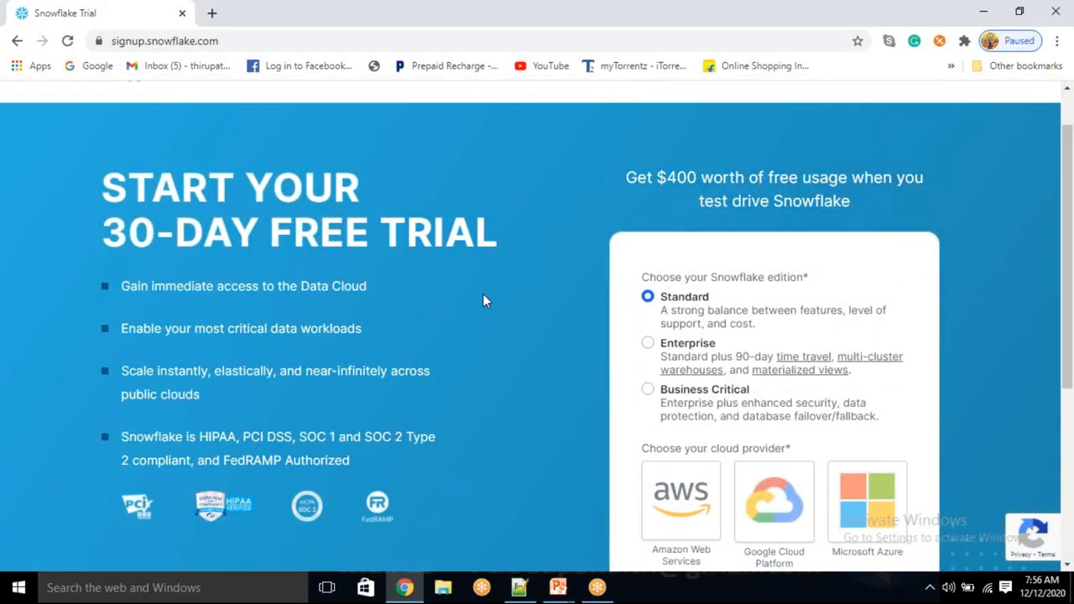
{"action": "left_click_drag", "start_coordinate": [166, 286], "coordinate": [333, 286]}
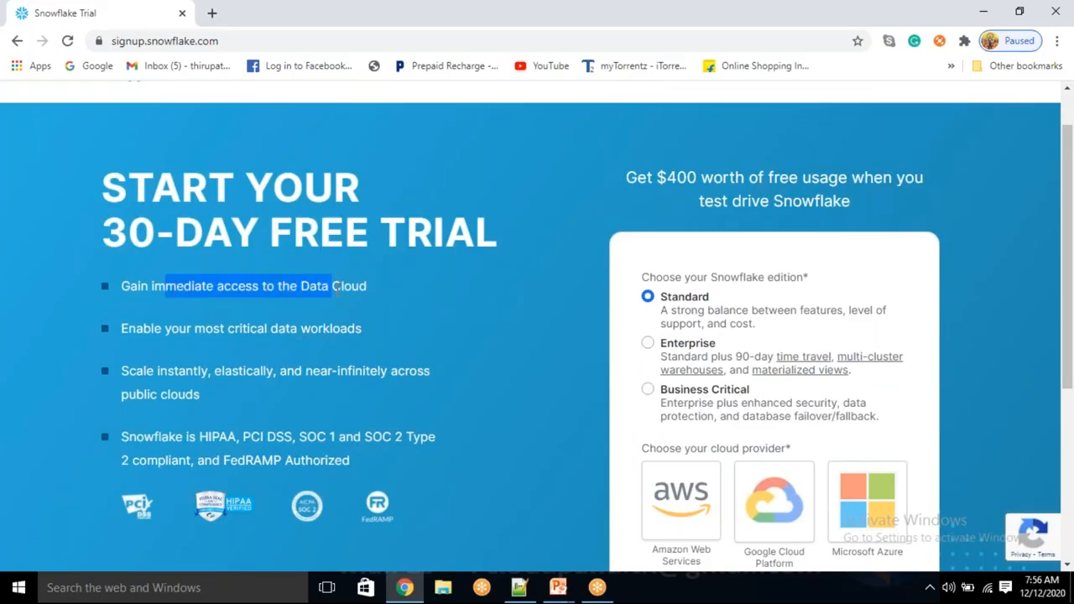
{"action": "left_click_drag", "start_coordinate": [126, 344], "coordinate": [374, 343]}
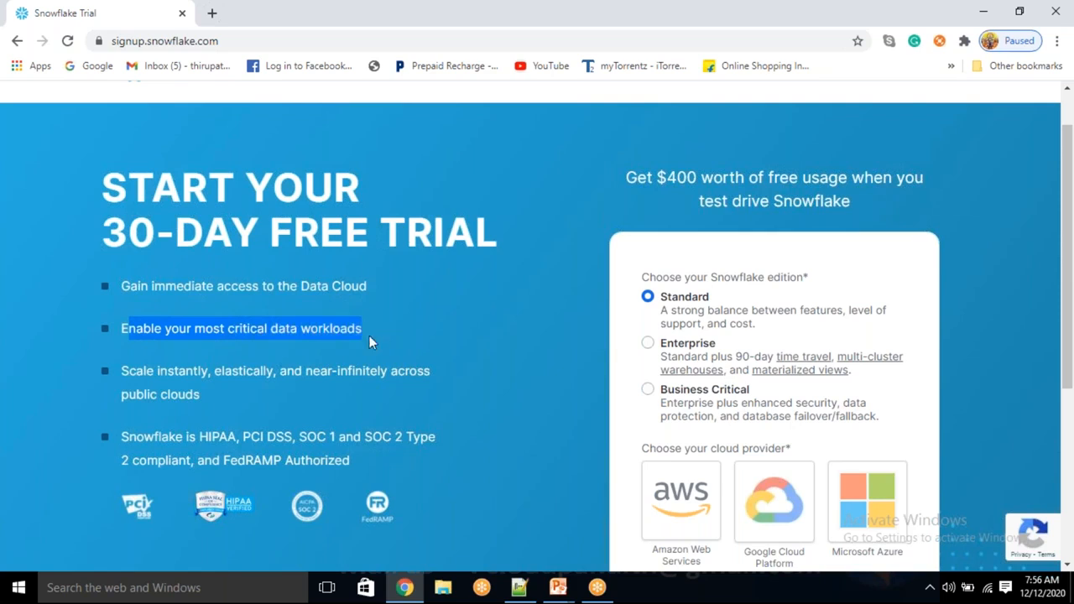
{"action": "left_click_drag", "start_coordinate": [156, 371], "coordinate": [428, 371]}
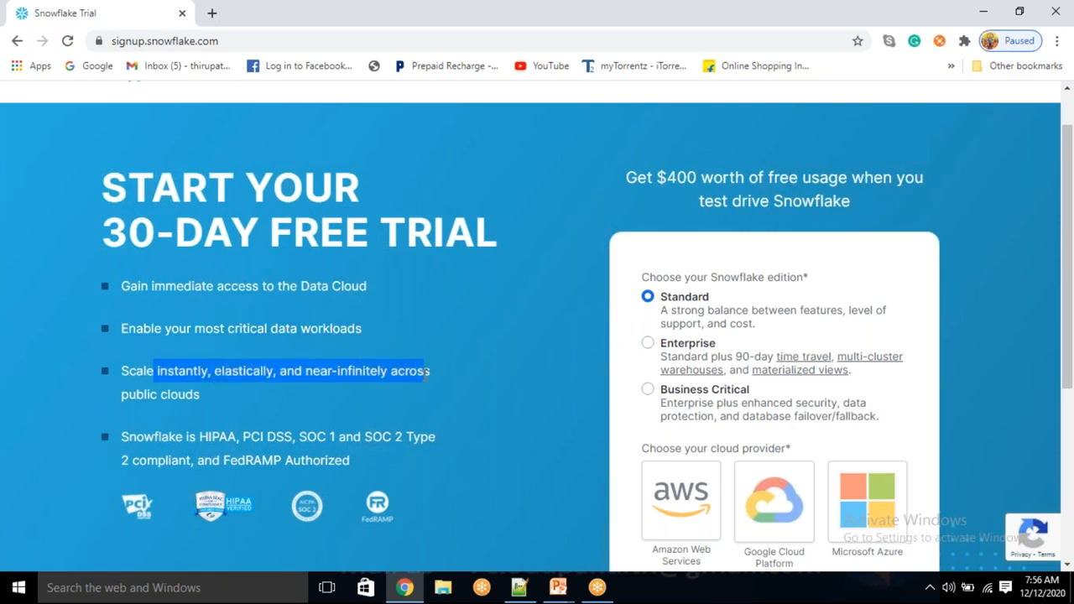
{"action": "left_click", "coordinate": [352, 409]}
{"action": "scroll", "coordinate": [348, 400], "scroll_direction": "up", "scroll_amount": 1}
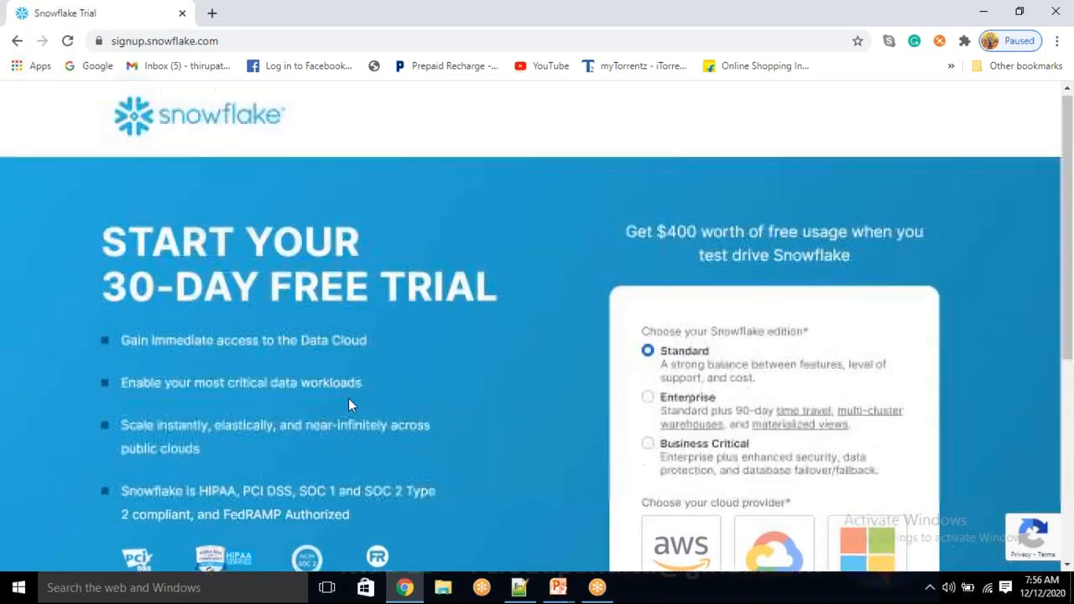
{"action": "scroll", "coordinate": [348, 400], "scroll_direction": "down", "scroll_amount": 3}
{"action": "left_click_drag", "start_coordinate": [387, 260], "coordinate": [427, 264]}
{"action": "left_click_drag", "start_coordinate": [241, 283], "coordinate": [165, 252]}
{"action": "left_click", "coordinate": [296, 426]}
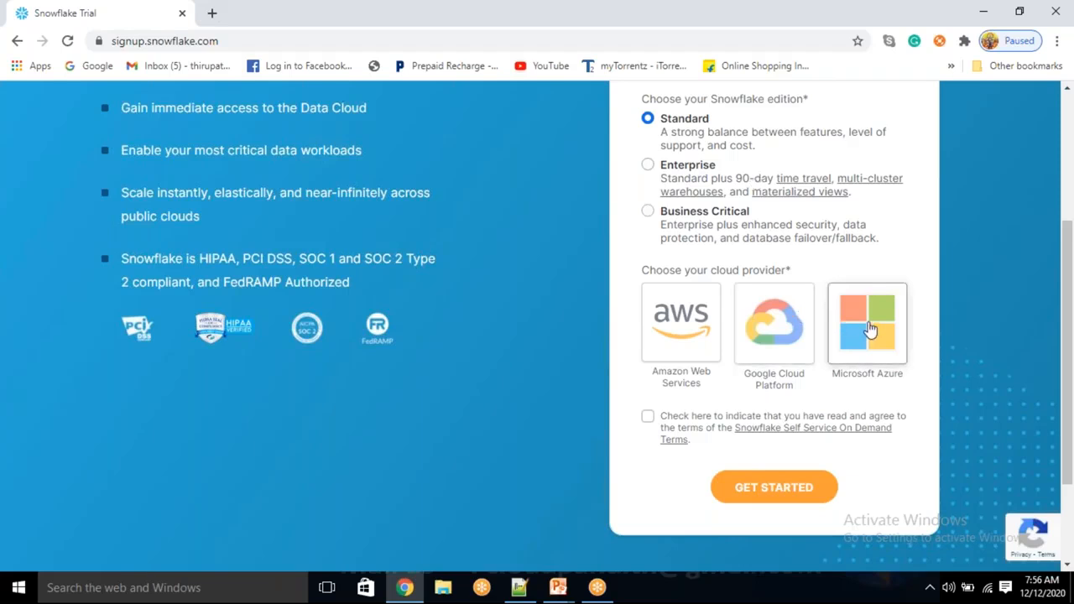
- Choose Microsoft Azure with the East US 2 (Virginia) region, accept the Self Service On Demand Terms, and submit the sign-up
{"action": "left_click", "coordinate": [870, 329]}
{"action": "left_click", "coordinate": [776, 430]}
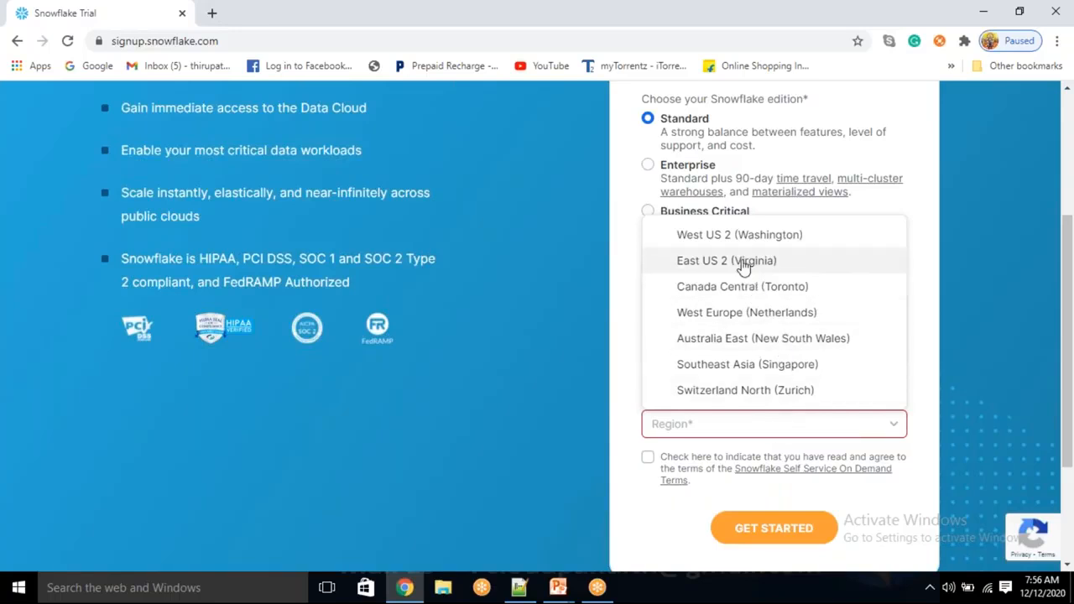
{"action": "left_click", "coordinate": [743, 265]}
{"action": "scroll", "coordinate": [647, 458], "scroll_direction": "down", "scroll_amount": 1}
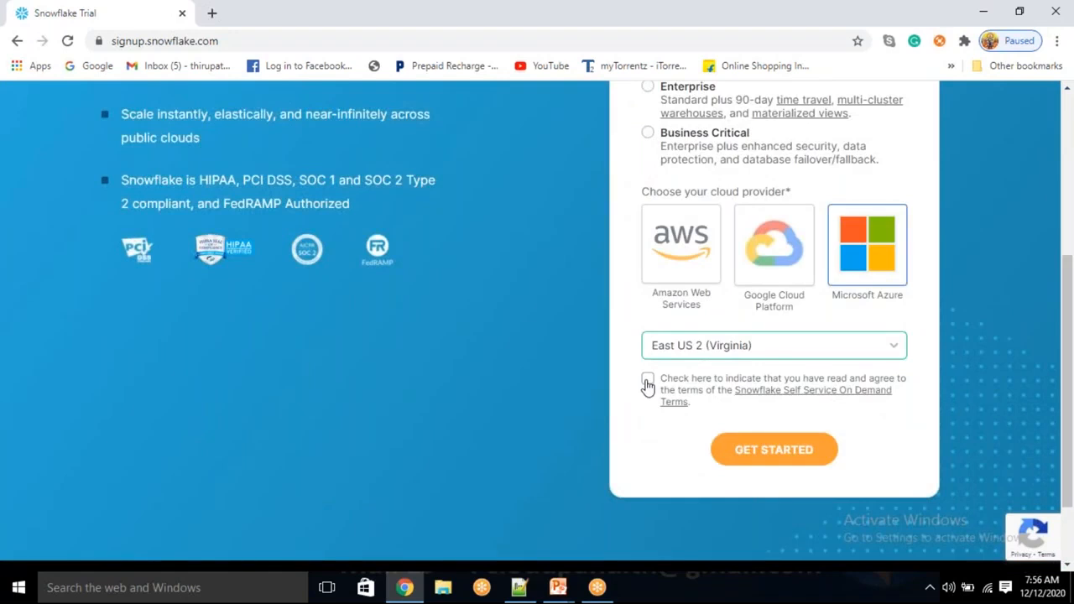
{"action": "left_click", "coordinate": [647, 382]}
{"action": "left_click", "coordinate": [792, 454]}
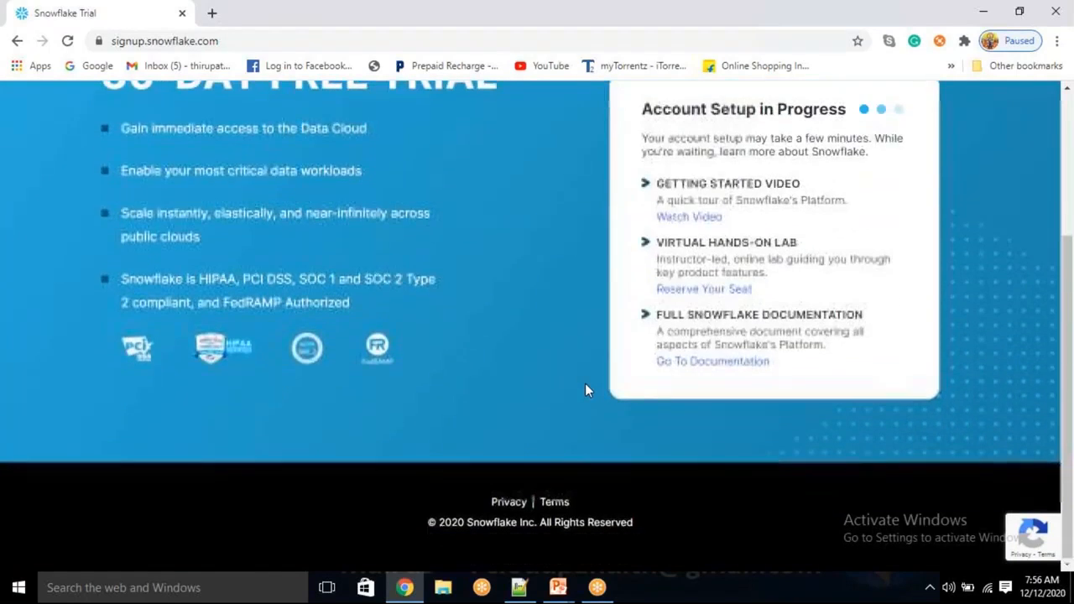
- Open the "Activate Your Snowflake Account" e-mail in Gmail and follow its activation link
{"action": "scroll", "coordinate": [585, 383], "scroll_direction": "up", "scroll_amount": 2}
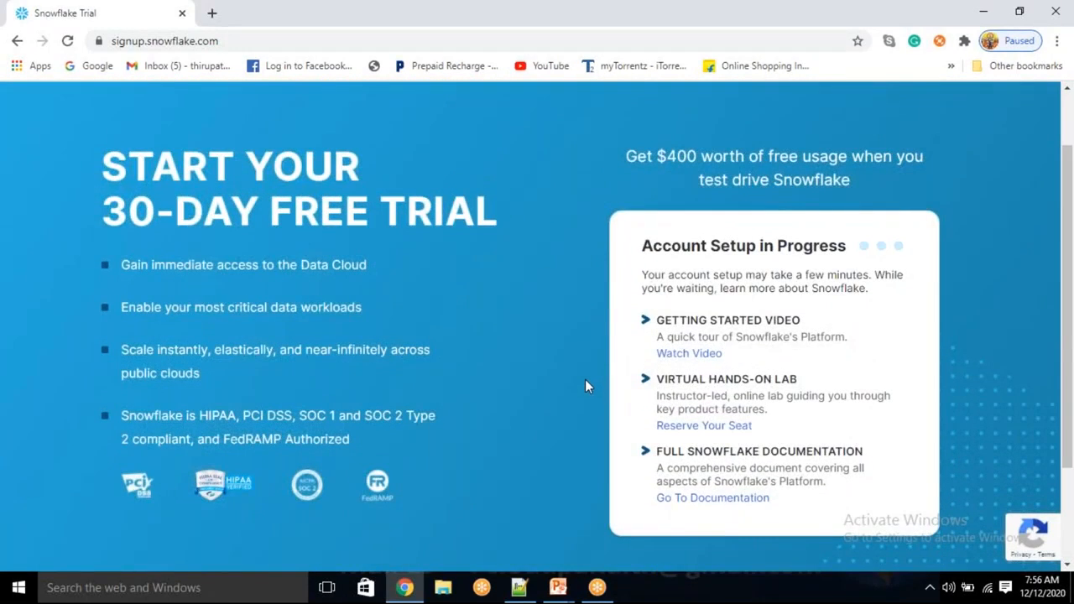
{"action": "left_click_drag", "start_coordinate": [654, 276], "coordinate": [841, 279]}
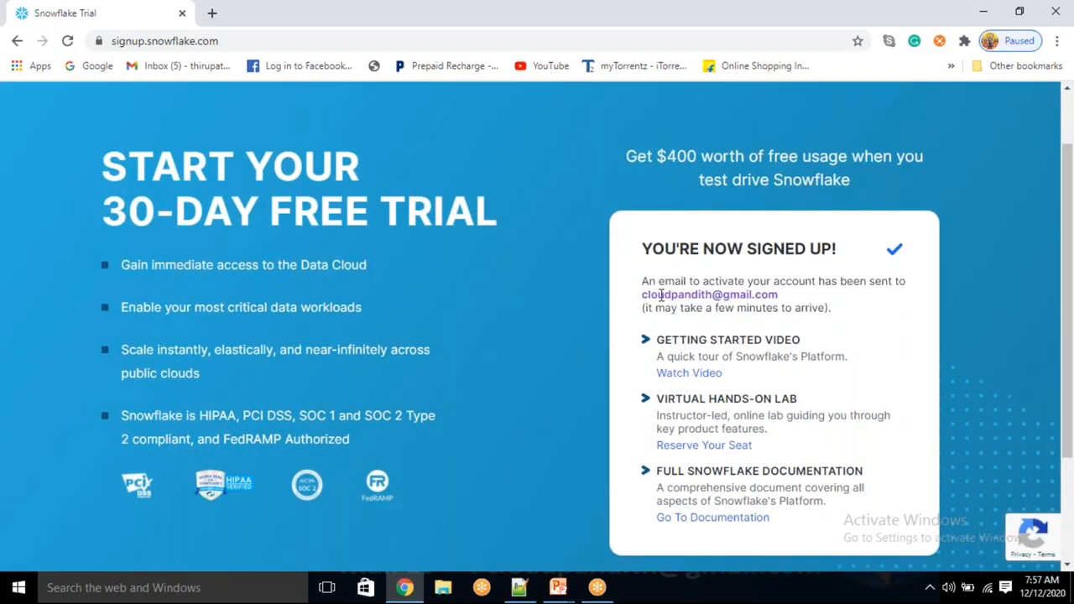
{"action": "left_click_drag", "start_coordinate": [639, 288], "coordinate": [900, 285]}
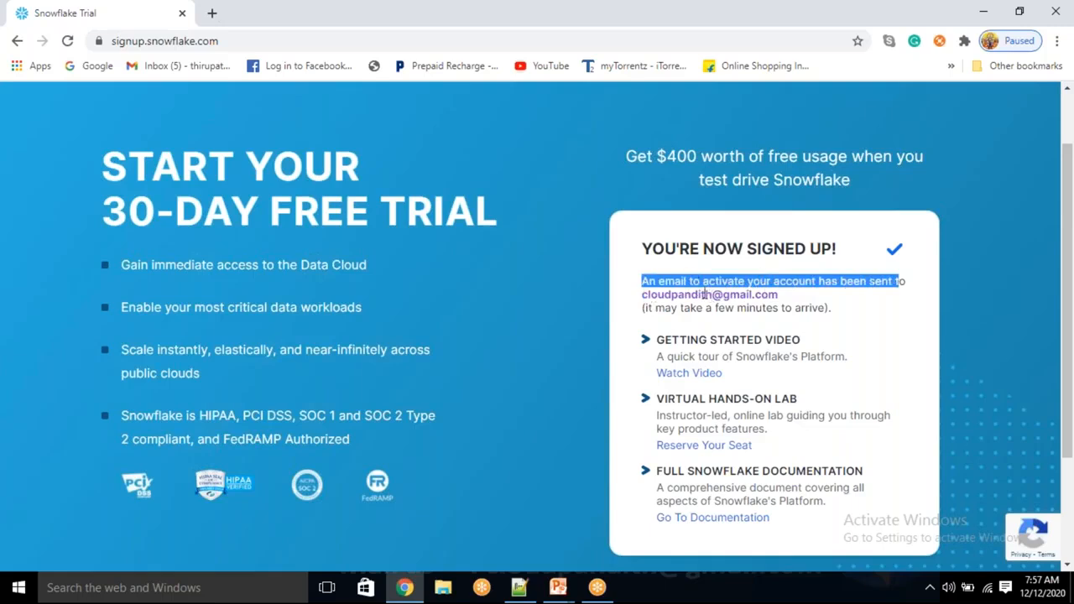
{"action": "left_click", "coordinate": [402, 13]}
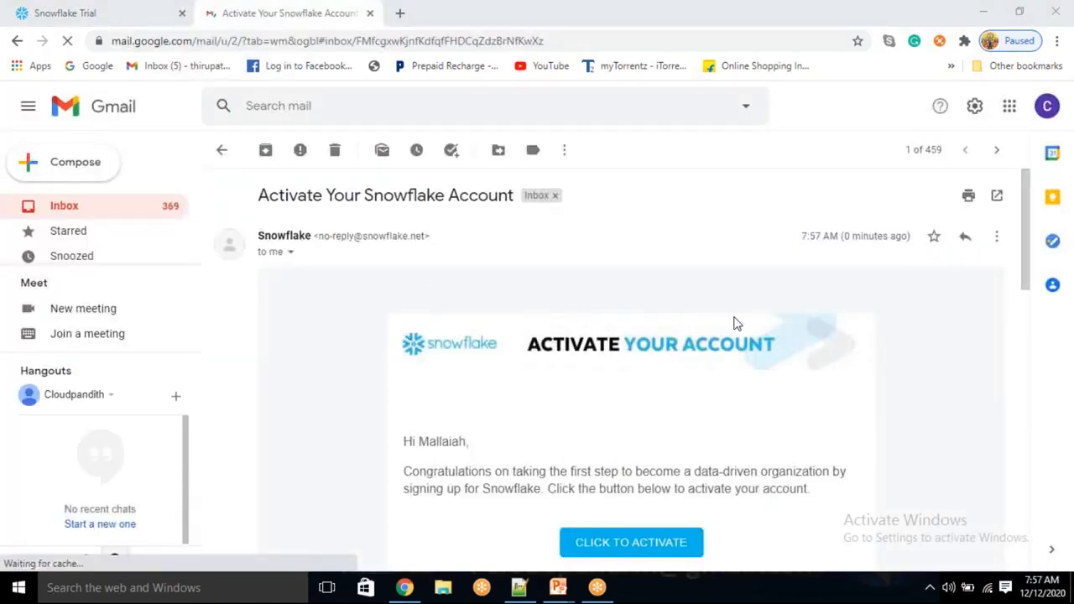
{"action": "left_click_drag", "start_coordinate": [906, 236], "coordinate": [800, 270]}
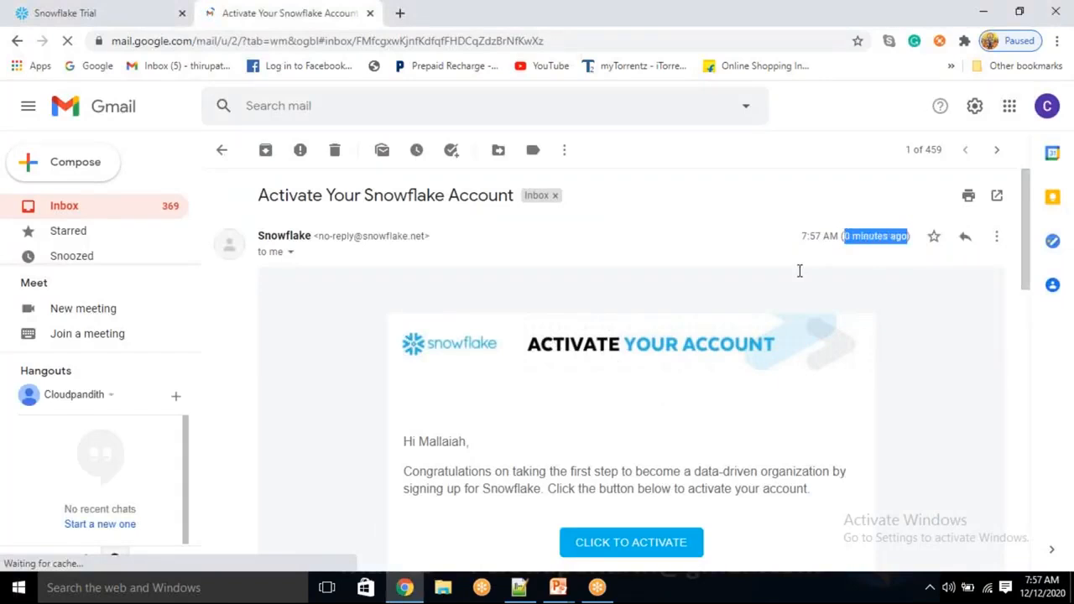
{"action": "scroll", "coordinate": [688, 408], "scroll_direction": "down", "scroll_amount": 2}
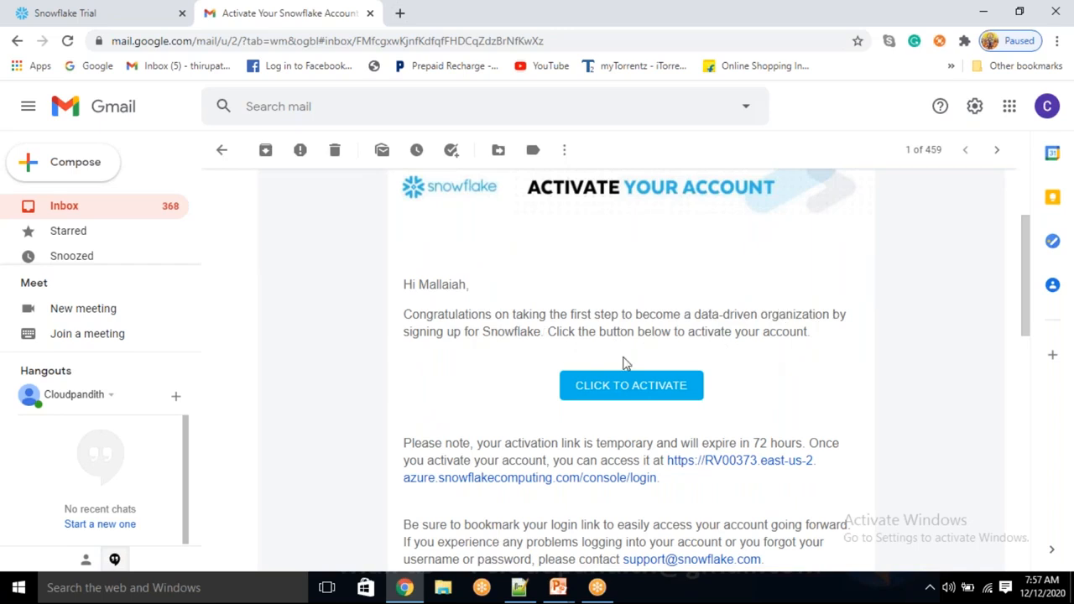
{"action": "left_click", "coordinate": [610, 394]}
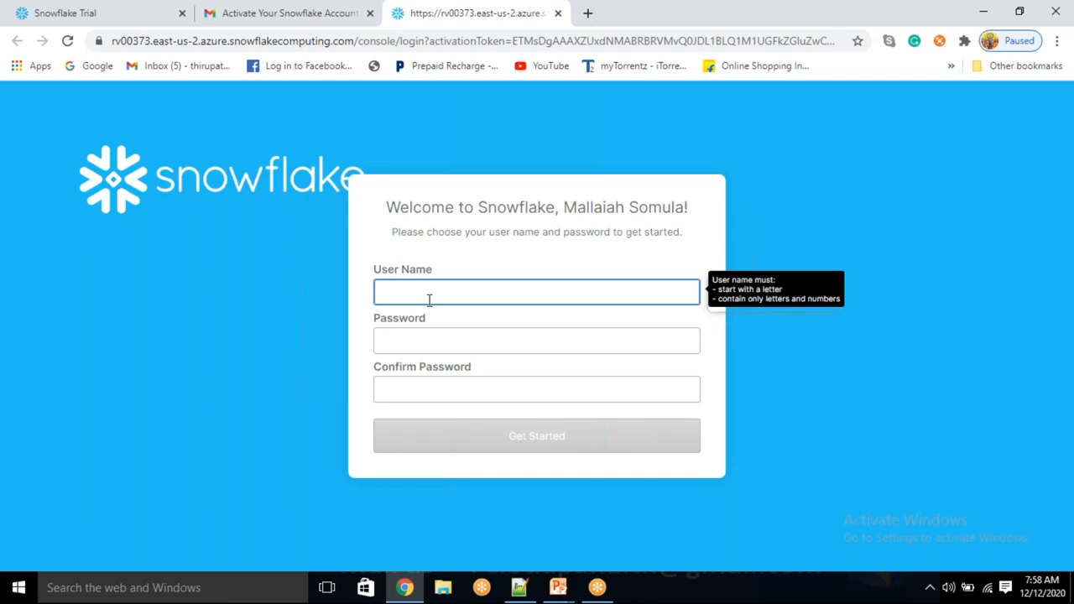
- Enter the account's user name, enter and confirm the password, and submit them to get started
{"action": "type", "text": "udpandith"}
{"action": "key", "text": "Tab"}
{"action": "type", "text": "••••"}
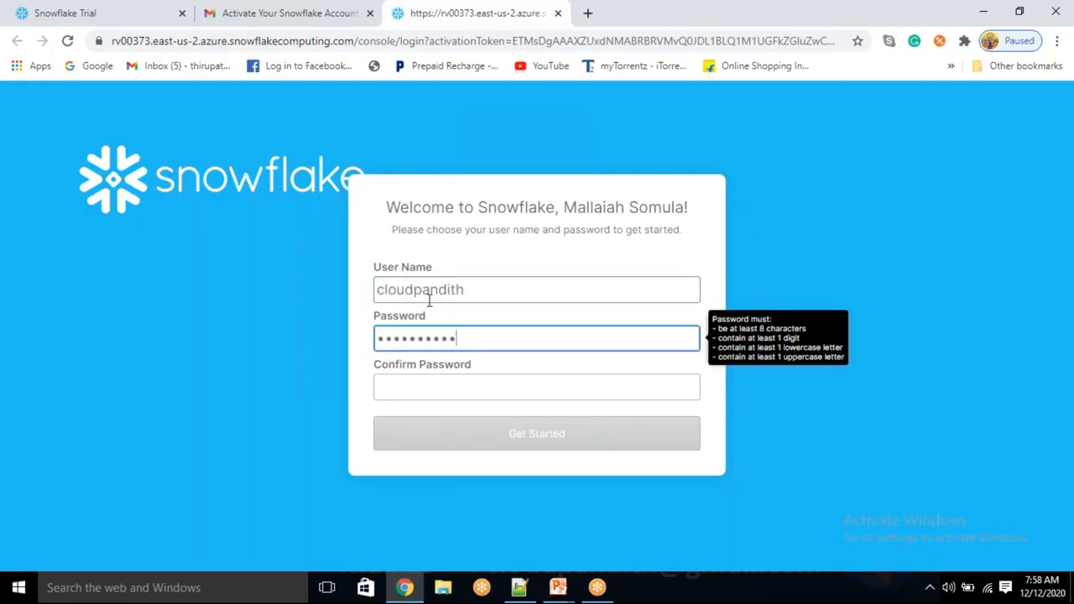
{"action": "key", "text": "Tab"}
{"action": "type", "text": "•"}
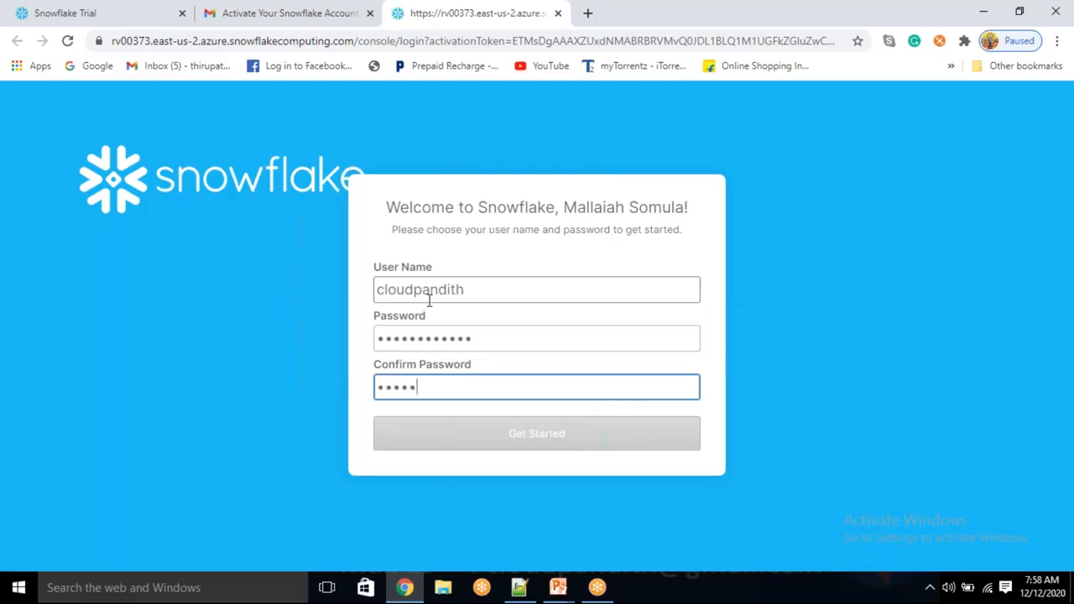
{"action": "type", "text": "•••••••••••"}
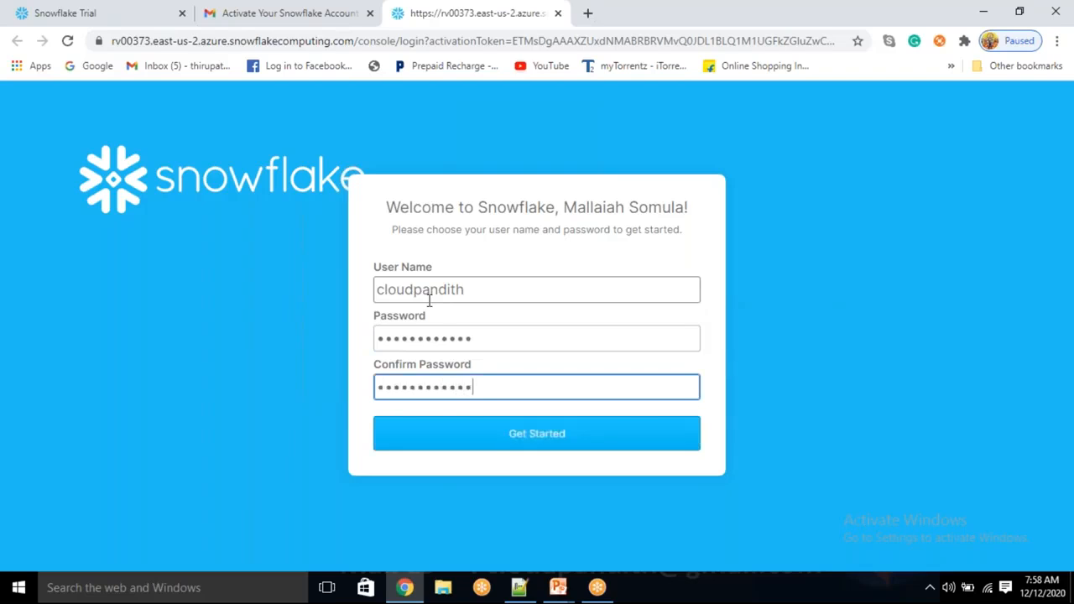
{"action": "key", "text": "Return"}
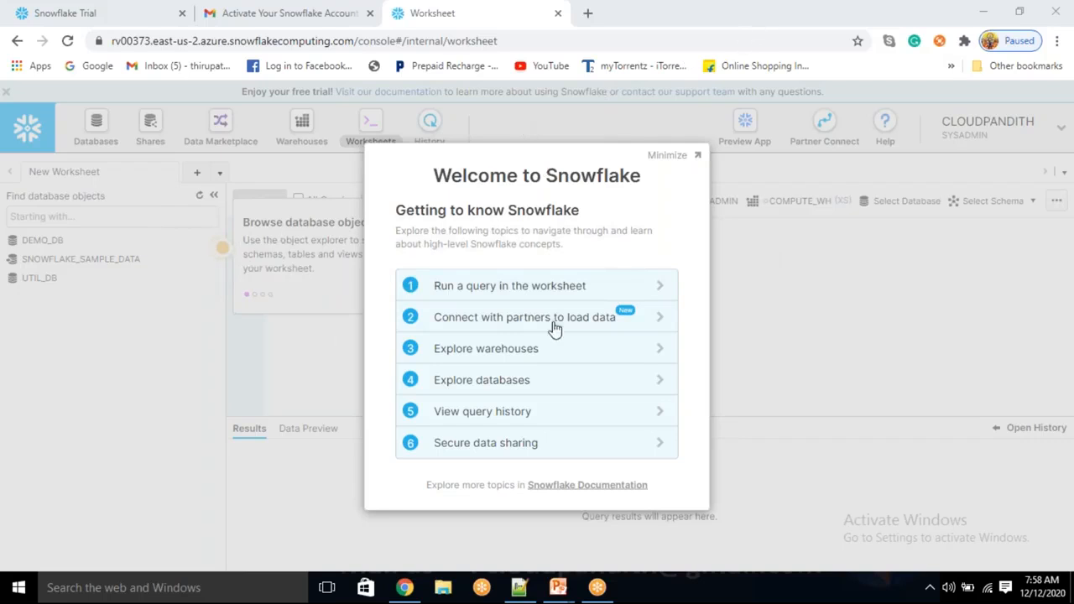
- Dismiss the Welcome to Snowflake dialog and the guided hints to reach the empty worksheet
{"action": "left_click", "coordinate": [699, 157]}
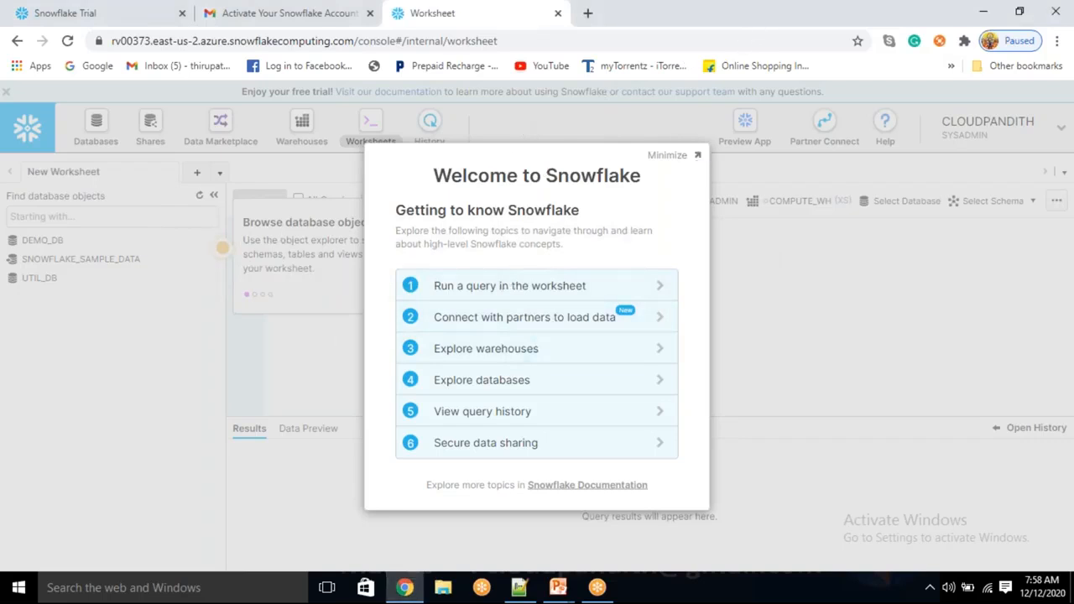
{"action": "left_click", "coordinate": [697, 156]}
{"action": "left_click", "coordinate": [1063, 109]}
{"action": "left_click", "coordinate": [486, 220]}
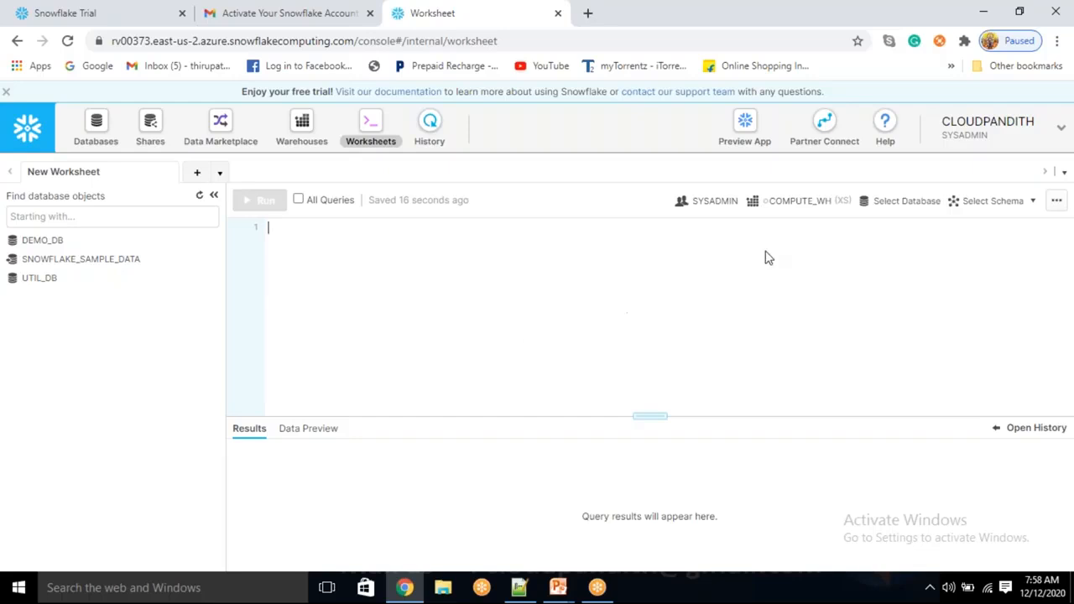
- Inspect the worksheet's role, warehouse and available database choices, leaving the database unselected
{"action": "left_click", "coordinate": [908, 203]}
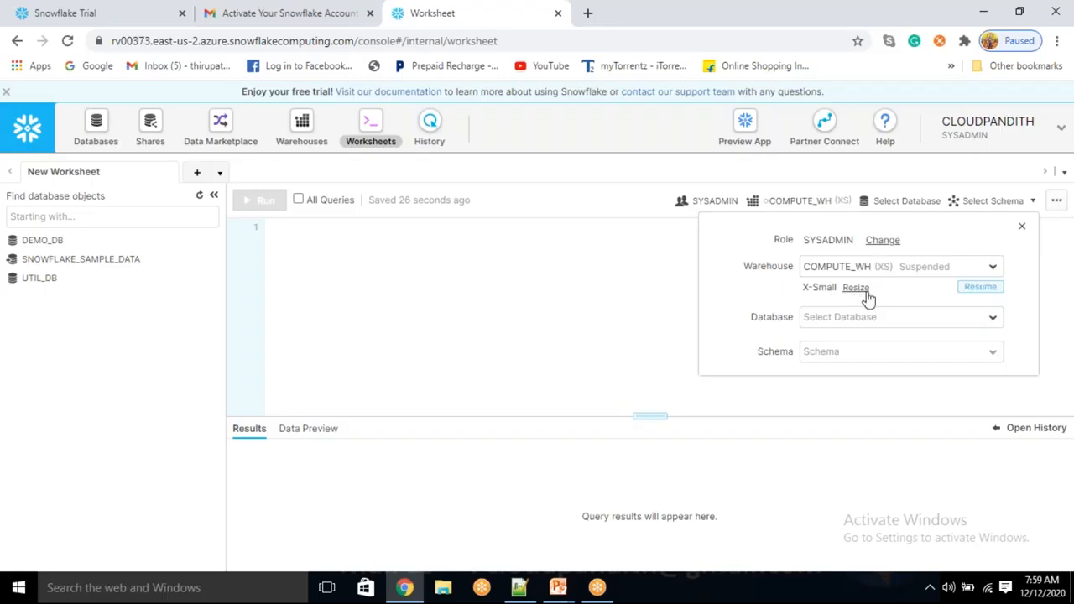
{"action": "left_click", "coordinate": [980, 290]}
{"action": "left_click", "coordinate": [842, 319]}
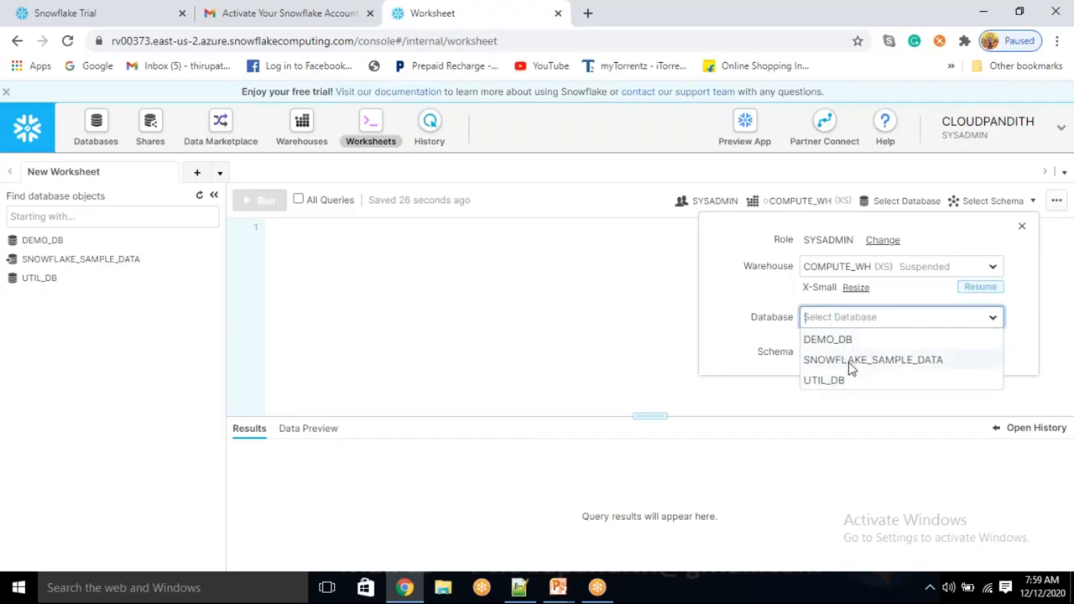
{"action": "left_click", "coordinate": [554, 321]}
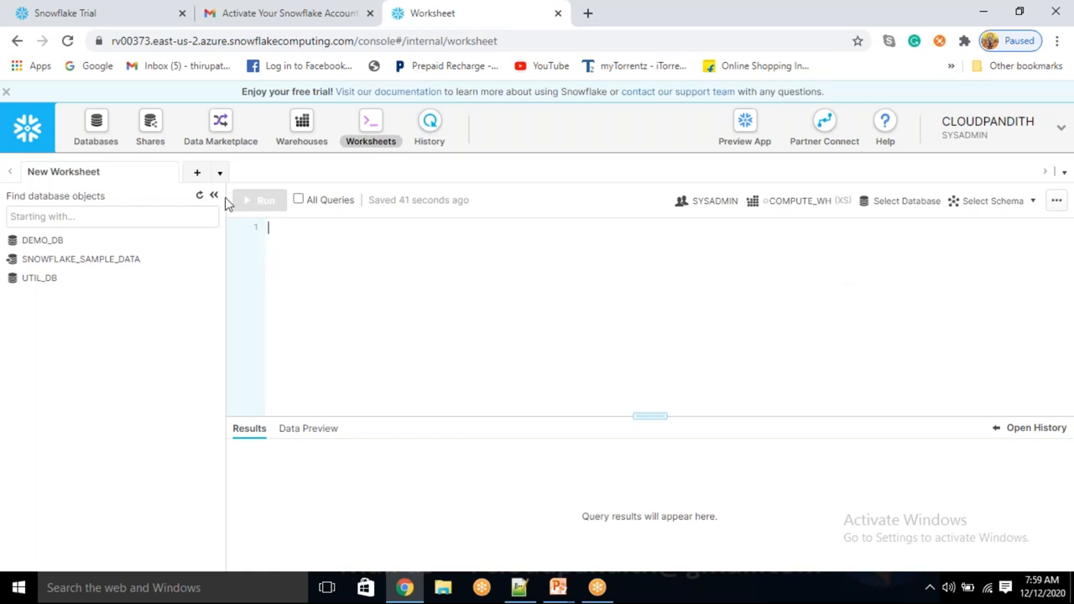
- Create a database named cloudpandithdb with the comment "To do Analytics on batch data" and refresh the database list
{"action": "left_click", "coordinate": [97, 134]}
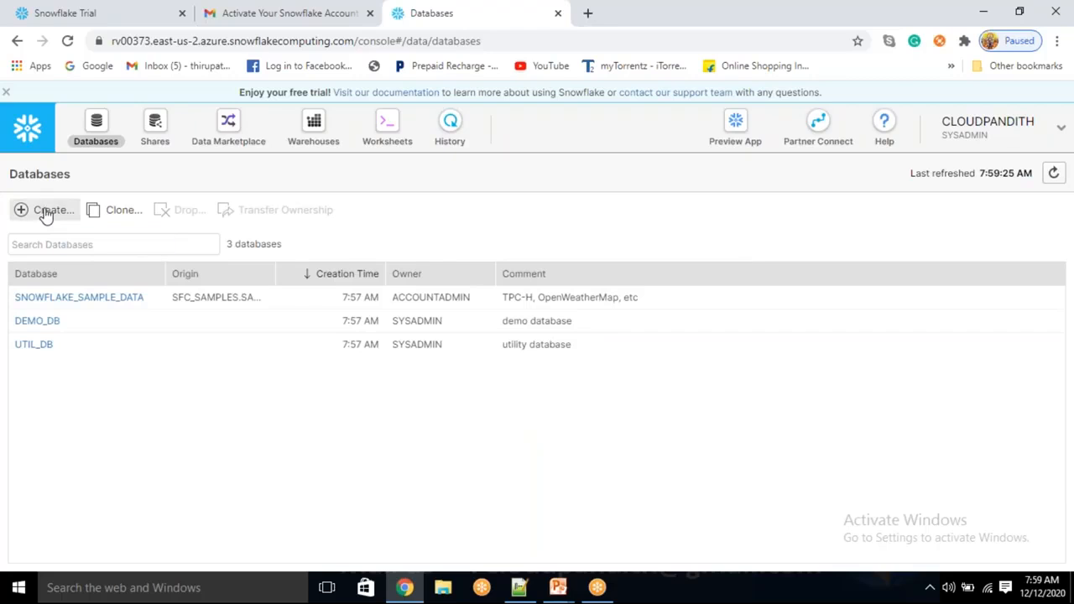
{"action": "left_click", "coordinate": [46, 214]}
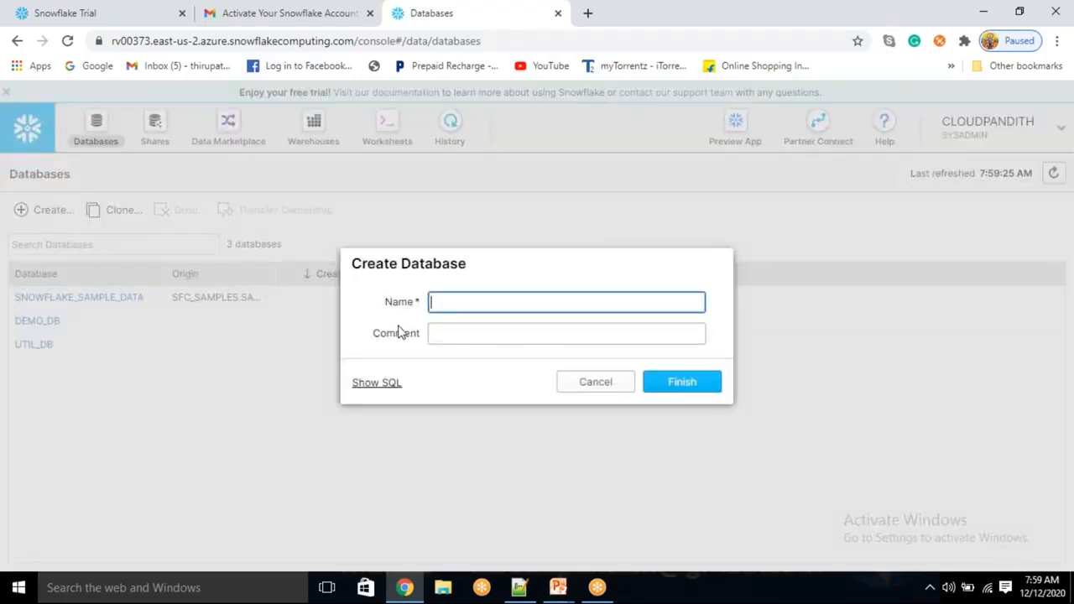
{"action": "type", "text": "CLOUDPA"}
{"action": "type", "text": "oudpandithdb"}
{"action": "left_click", "coordinate": [470, 336]}
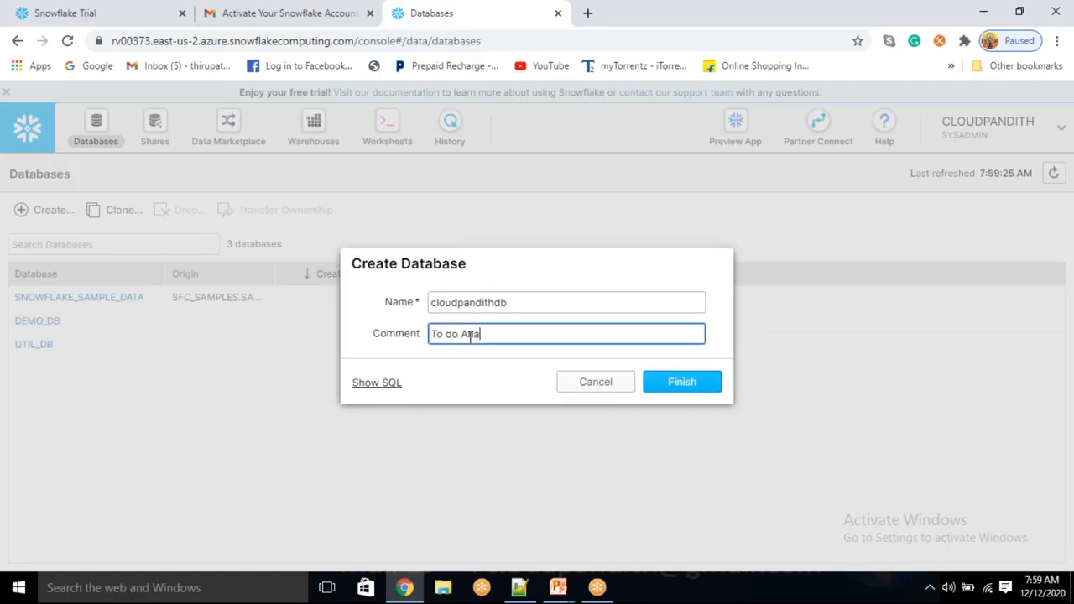
{"action": "type", "text": "ics on batch data"}
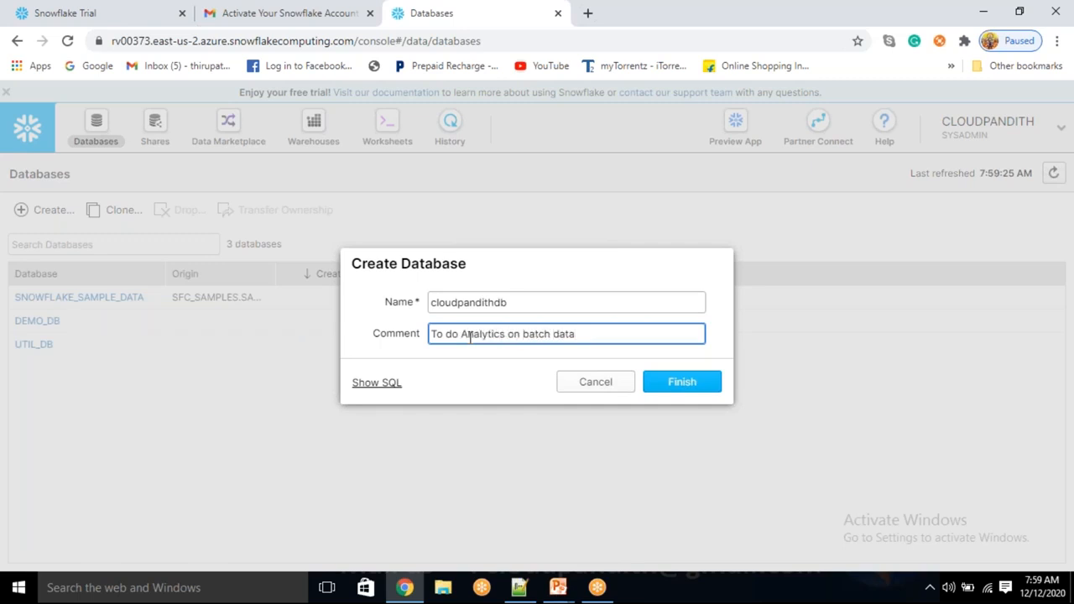
{"action": "left_click", "coordinate": [693, 381]}
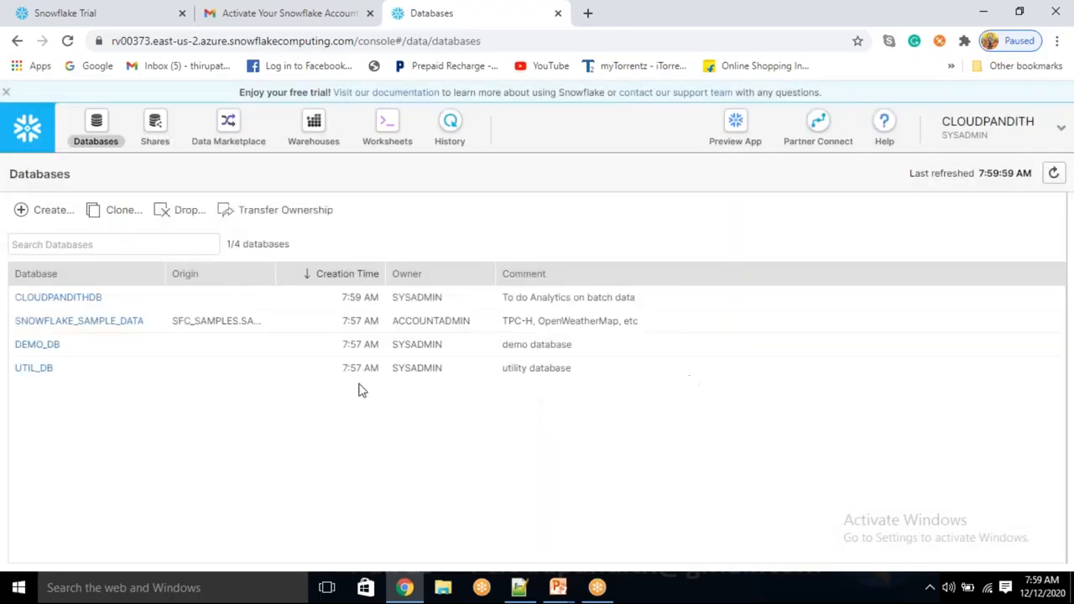
{"action": "left_click", "coordinate": [1053, 173]}
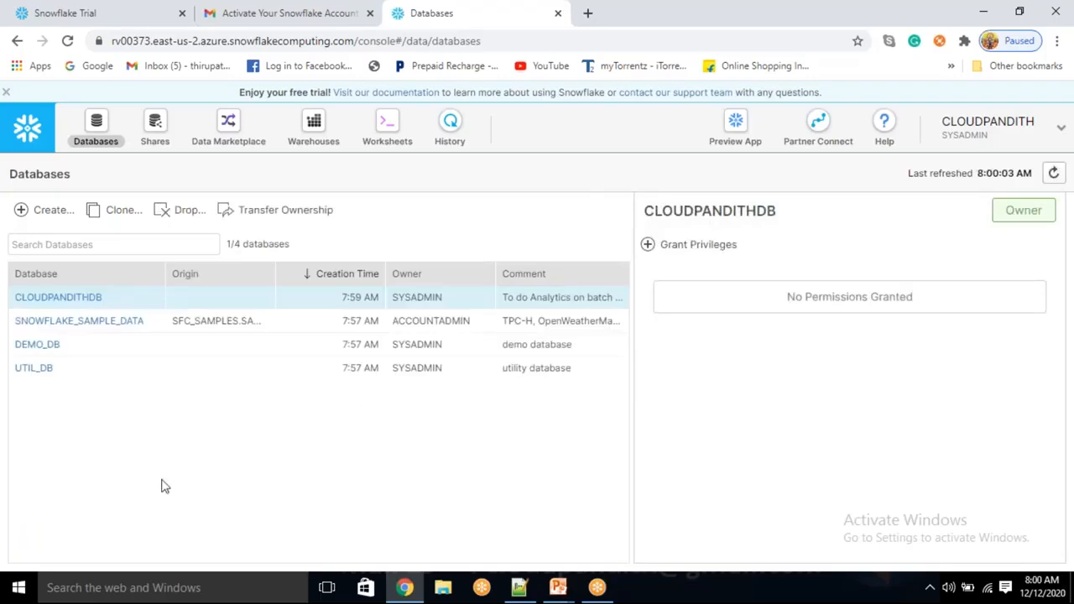
- Draft a second database named cloudpandithdb1 with the comment "This is test db"
{"action": "left_click", "coordinate": [28, 210]}
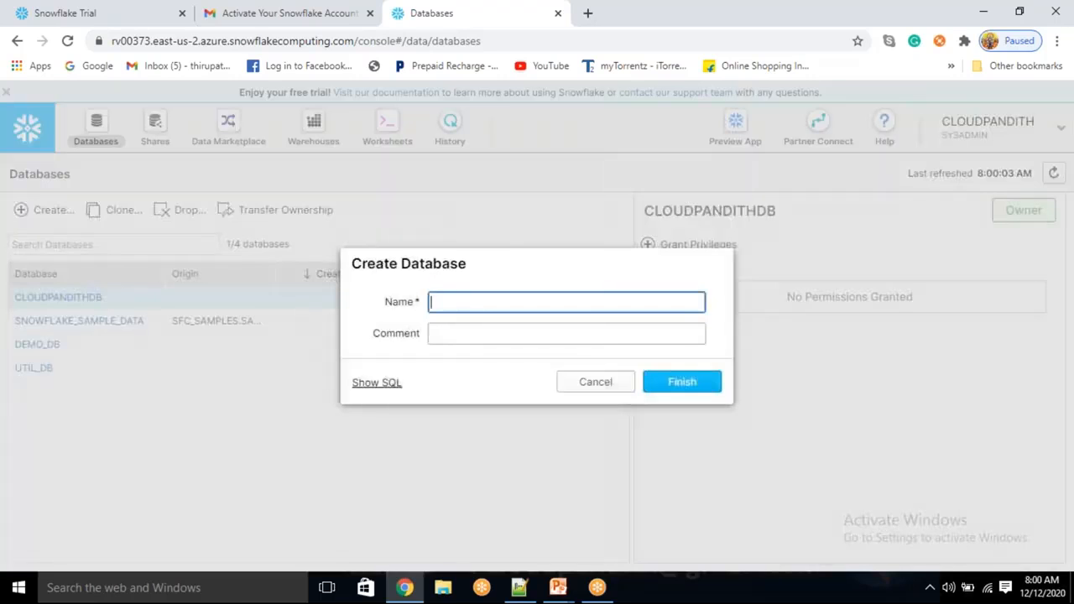
{"action": "left_click", "coordinate": [590, 388]}
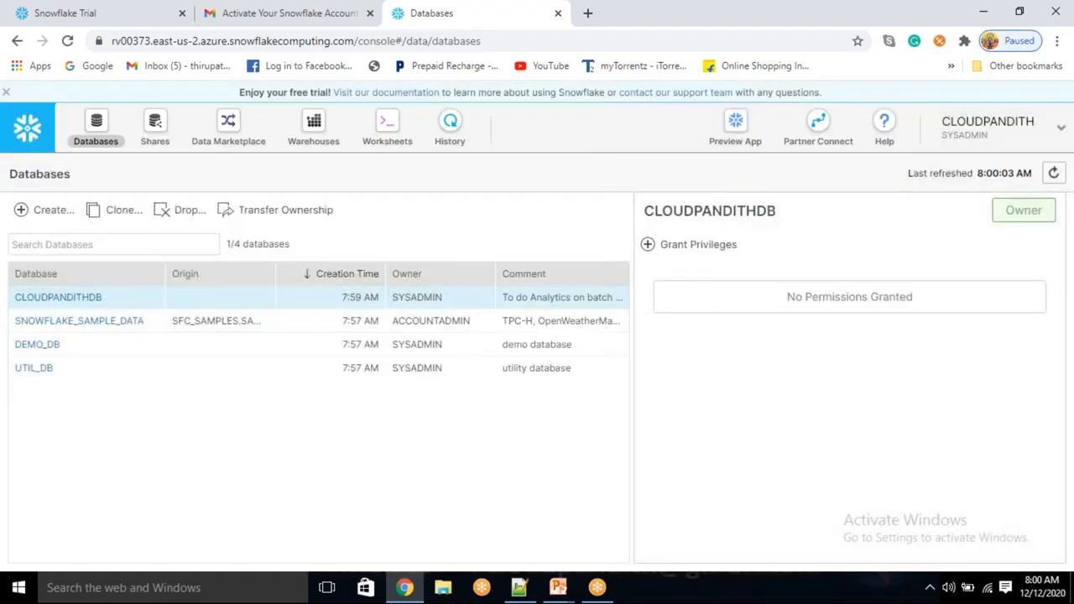
{"action": "left_click", "coordinate": [44, 210]}
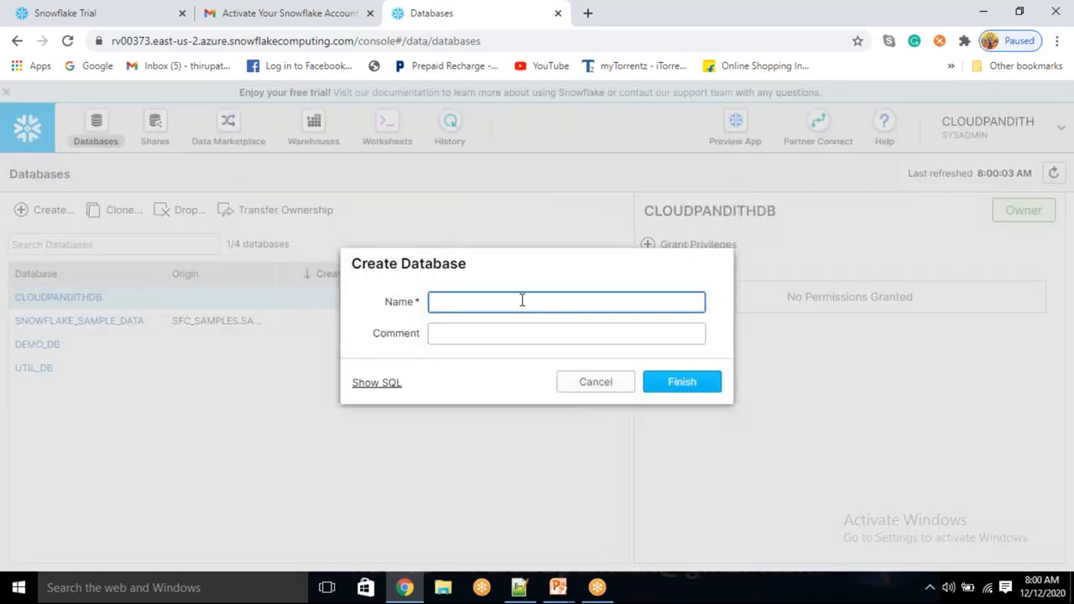
{"action": "type", "text": "cloudpandithdb1"}
{"action": "left_click", "coordinate": [456, 332]}
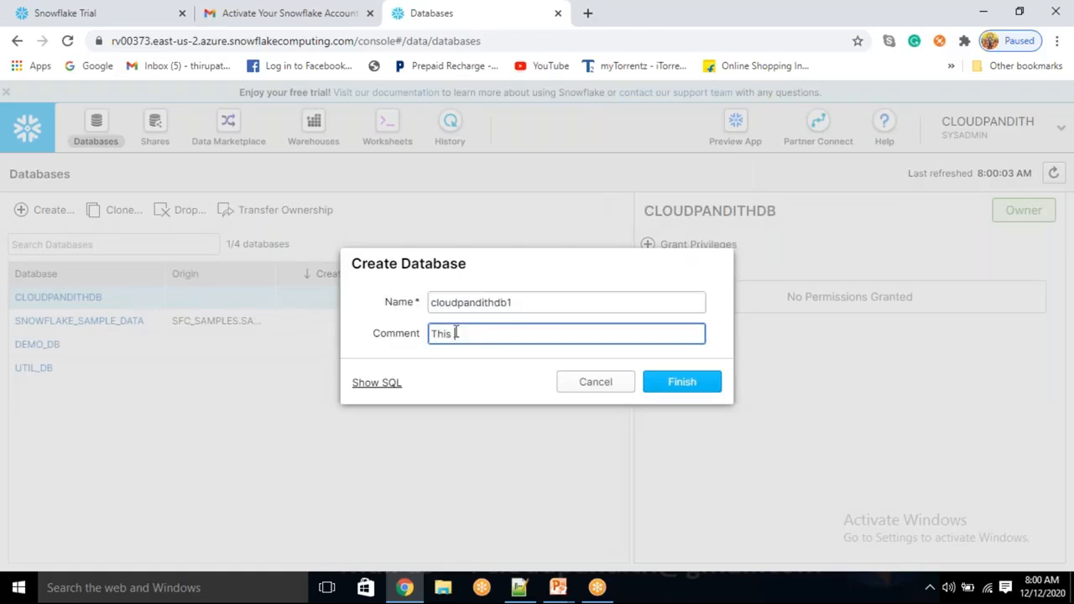
{"action": "type", "text": "This is test db"}
- Examine the SQL statement generated for the cloudpandithdb1 draft and discard the draft without creating the database
{"action": "left_click", "coordinate": [388, 385]}
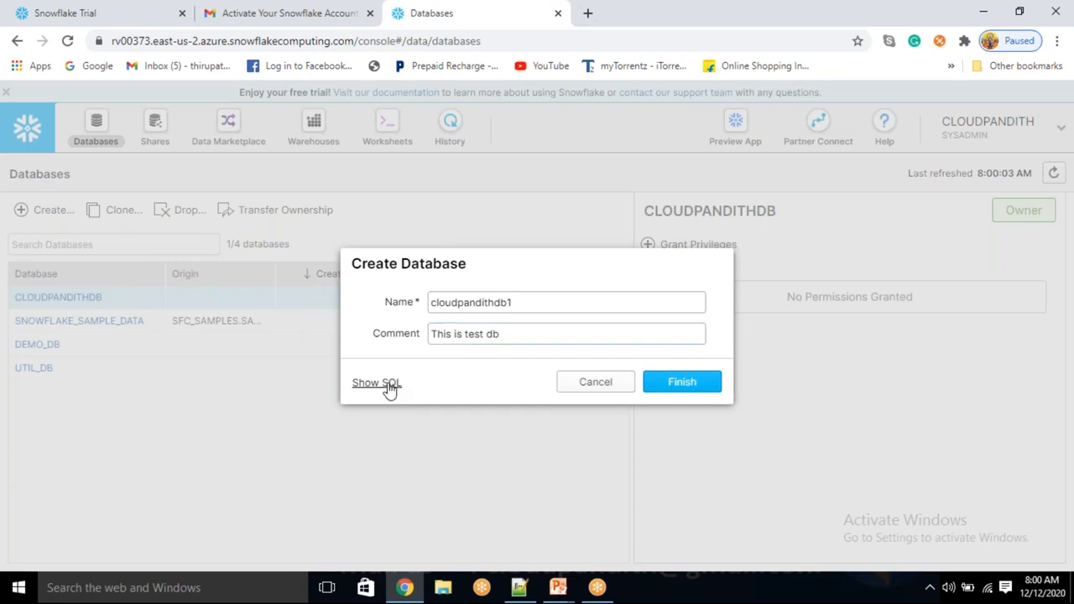
{"action": "left_click_drag", "start_coordinate": [404, 291], "coordinate": [675, 286]}
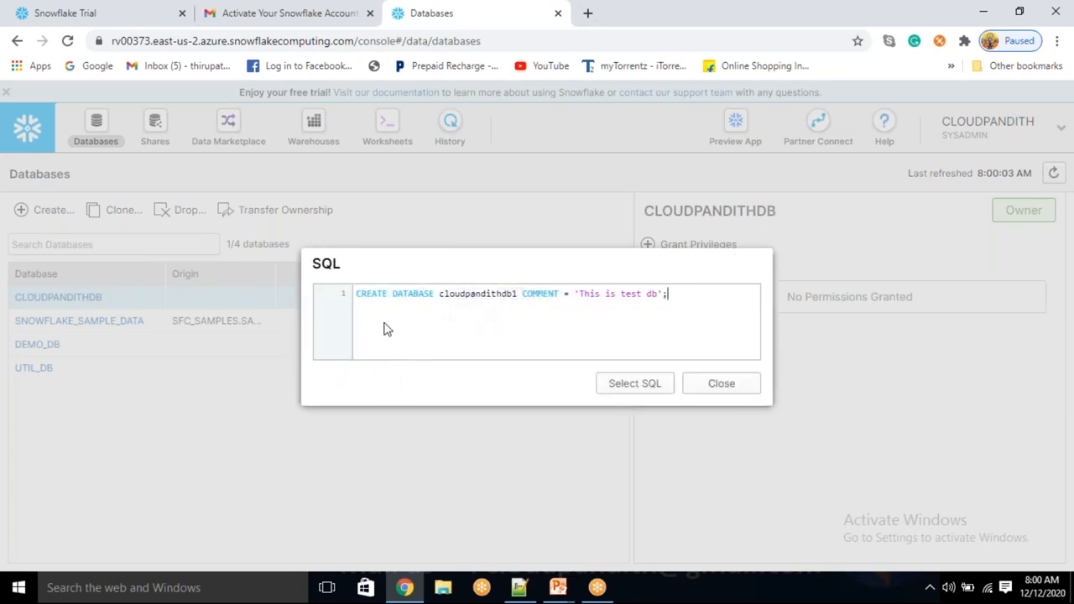
{"action": "double_click", "coordinate": [422, 293]}
{"action": "double_click", "coordinate": [469, 293]}
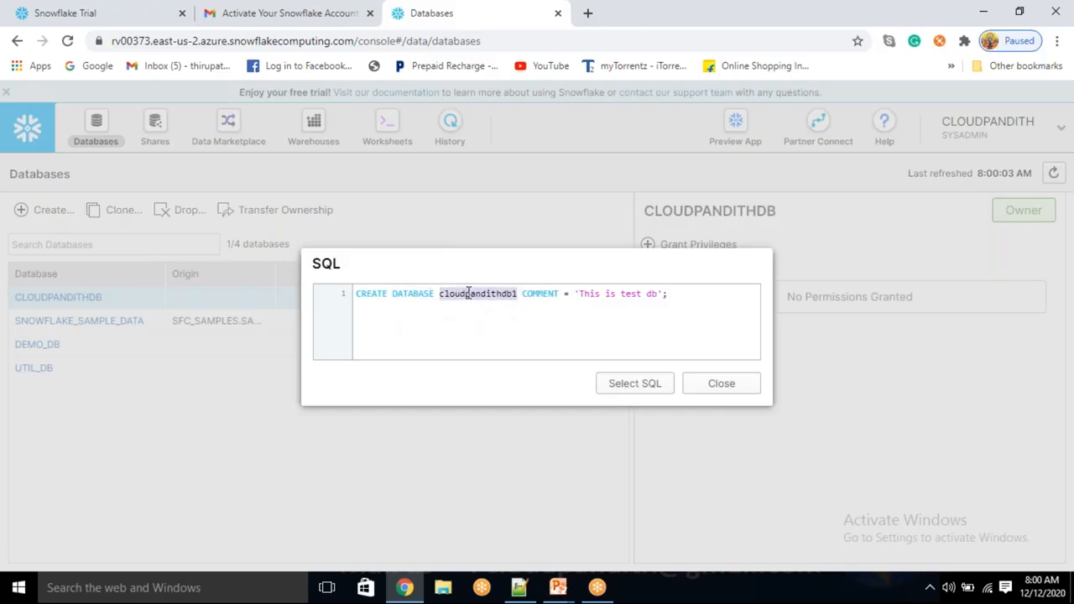
{"action": "left_click", "coordinate": [579, 291]}
{"action": "mouse_move", "coordinate": [538, 294]}
{"action": "left_mouse_down"}
{"action": "mouse_move", "coordinate": [669, 294]}
{"action": "mouse_move", "coordinate": [548, 280]}
{"action": "mouse_move", "coordinate": [518, 294]}
{"action": "left_mouse_up"}
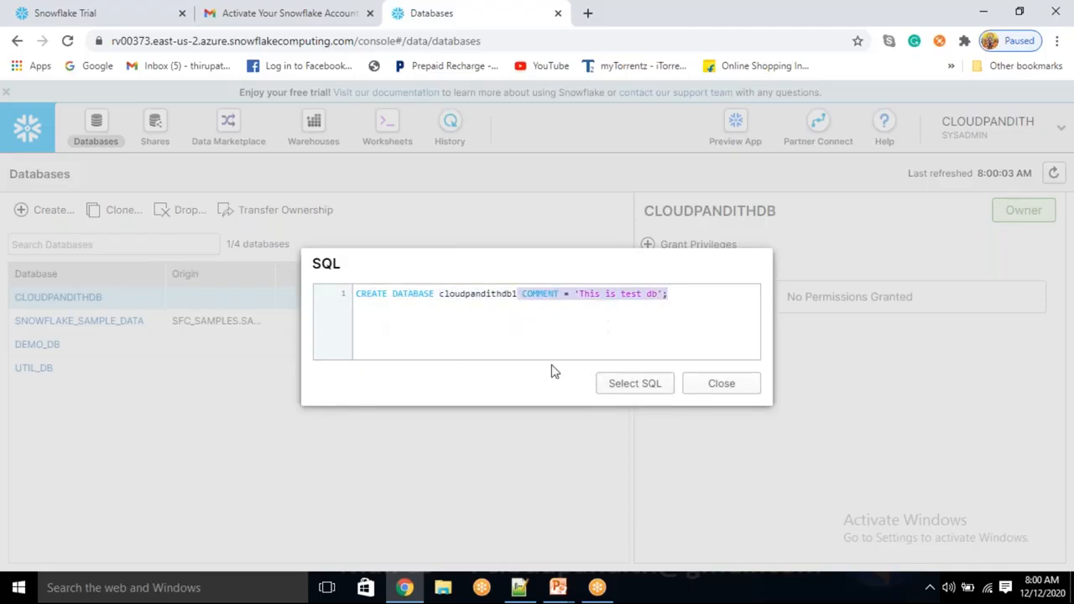
{"action": "left_click", "coordinate": [720, 388]}
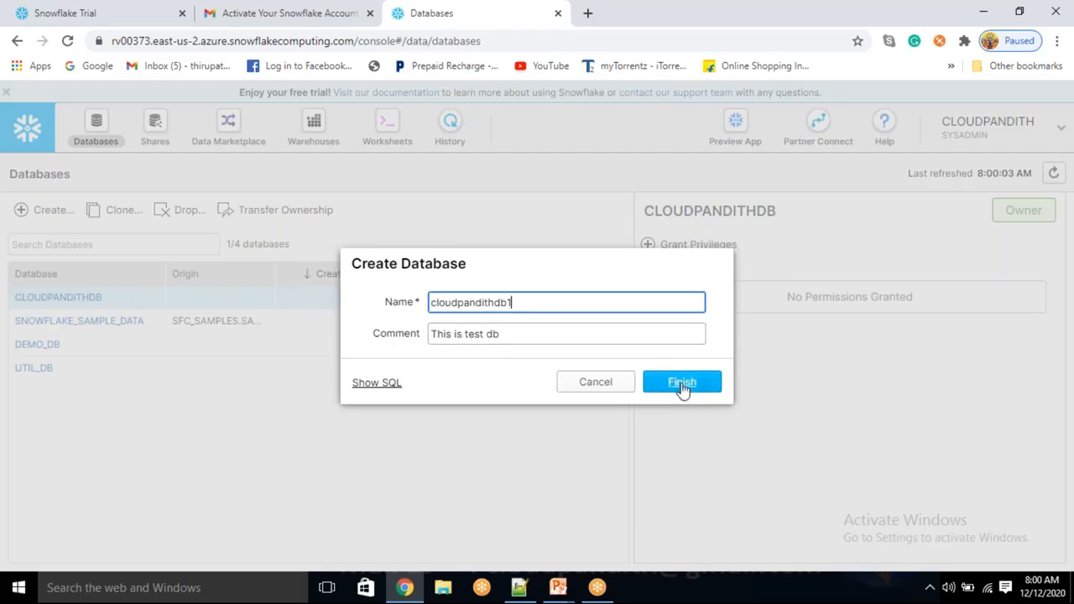
{"action": "left_click", "coordinate": [595, 388]}
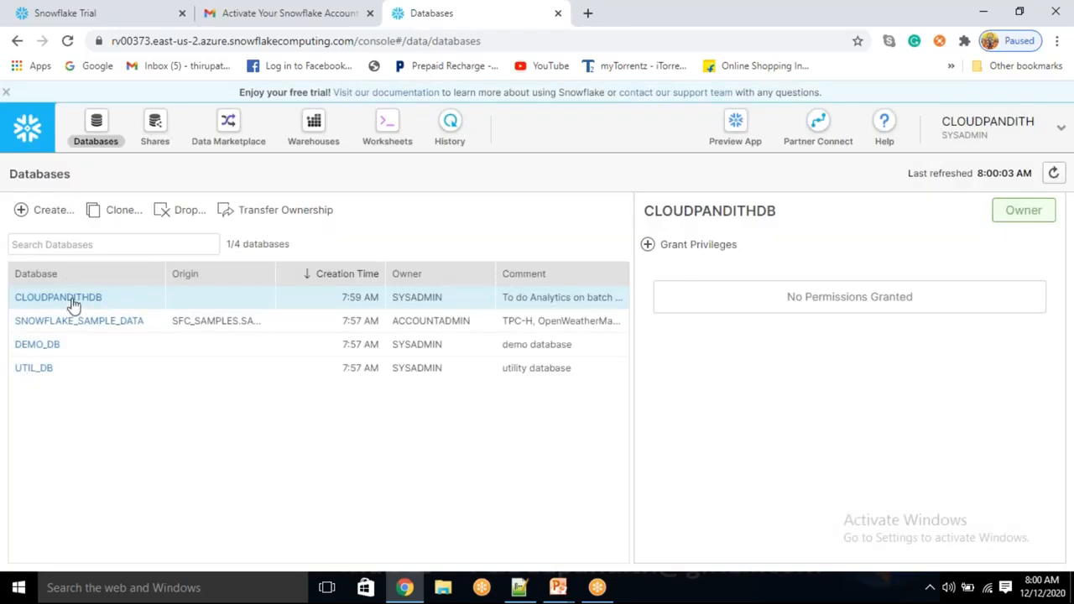
- Open the CLOUDPANDITHDB database and start a new table named cust in the PUBLIC schema
{"action": "left_click", "coordinate": [73, 302]}
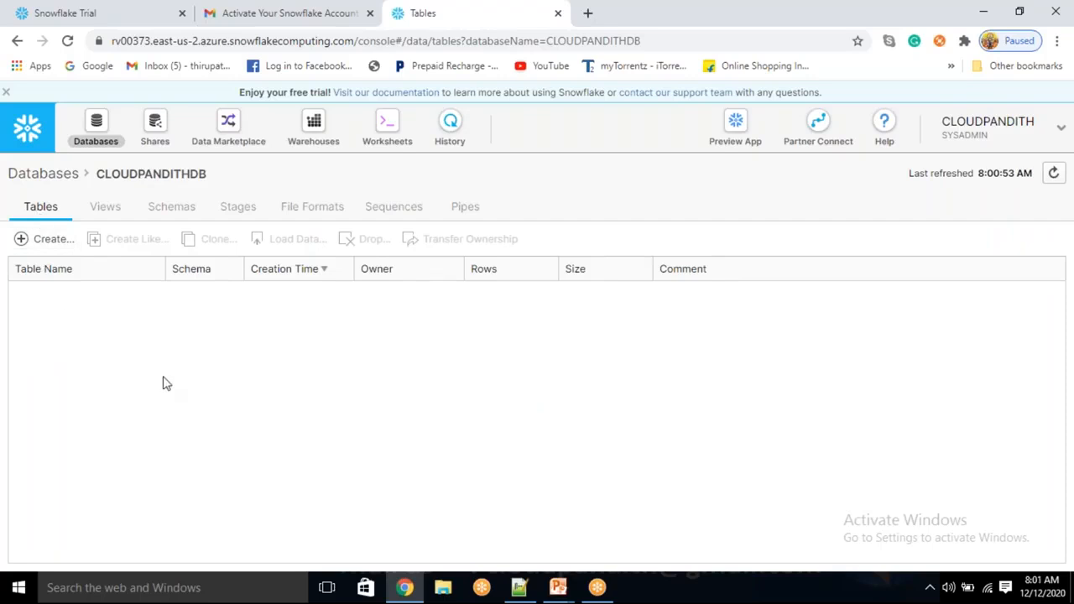
{"action": "left_click", "coordinate": [48, 240]}
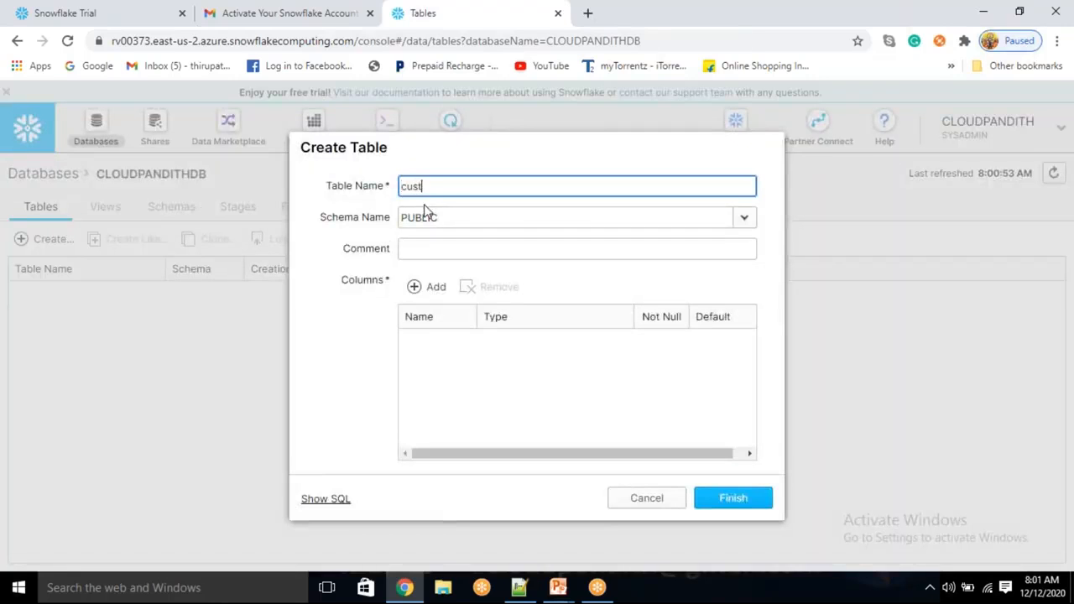
{"action": "left_click", "coordinate": [745, 219]}
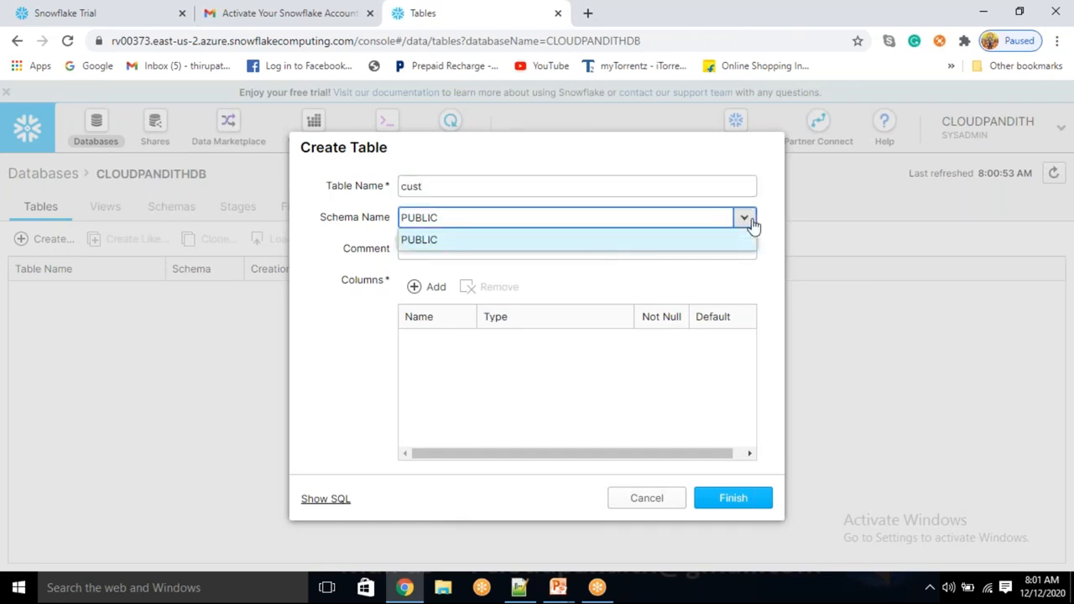
{"action": "left_click", "coordinate": [744, 220]}
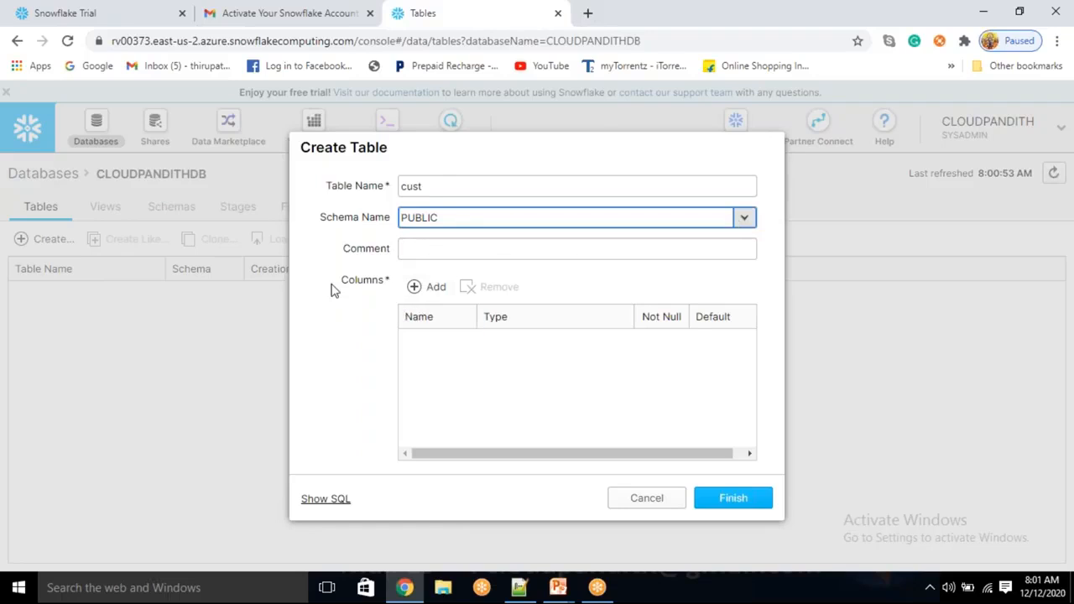
- Add a column named cust_id of type INTEGER to the new table and mark it Not Null
{"action": "left_click", "coordinate": [429, 301]}
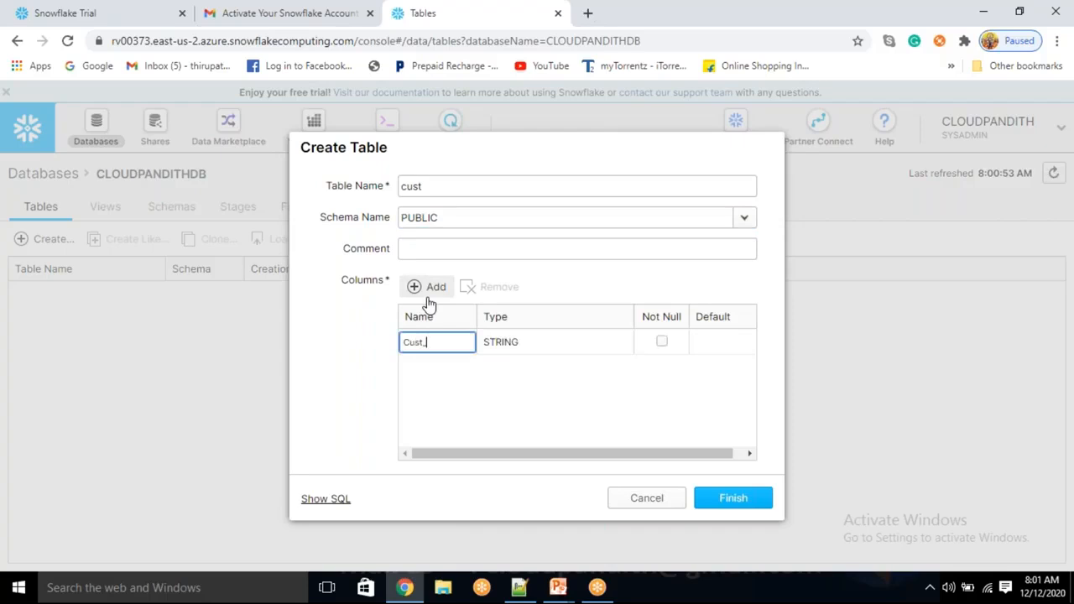
{"action": "type", "text": "CU"}
{"action": "key", "text": "BackSpace"}
{"action": "type", "text": "c"}
{"action": "left_click", "coordinate": [625, 344]}
{"action": "left_click", "coordinate": [626, 344]}
{"action": "left_click", "coordinate": [620, 344]}
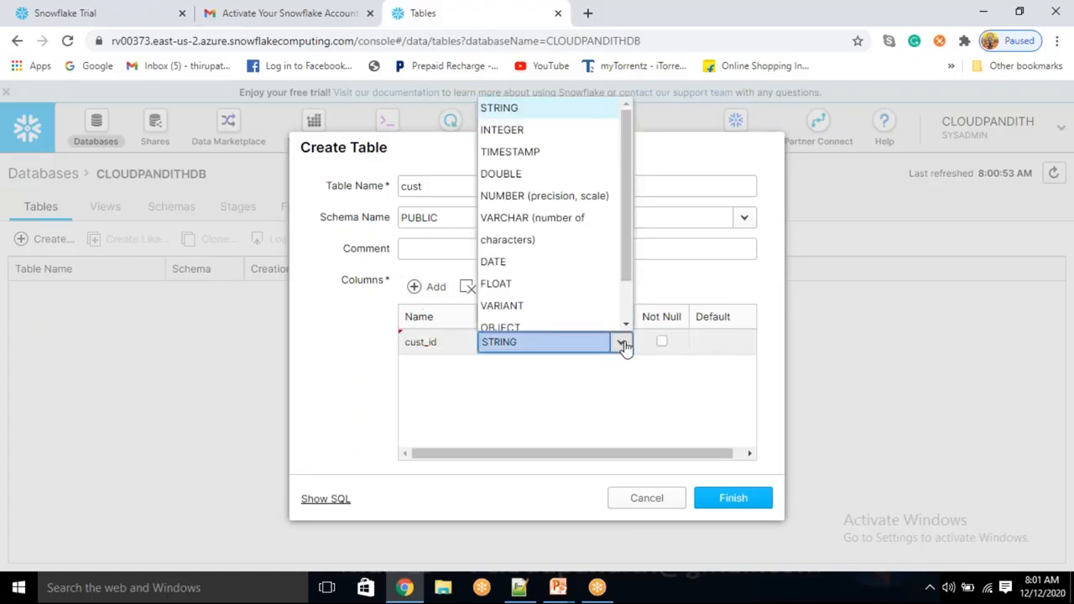
{"action": "left_click", "coordinate": [531, 132]}
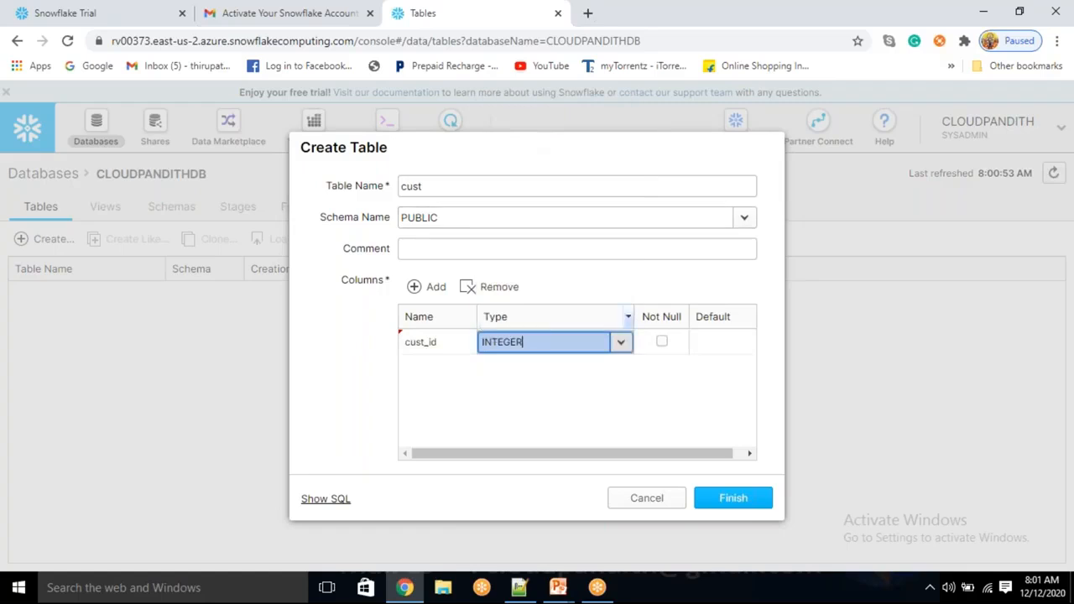
{"action": "left_click", "coordinate": [600, 393]}
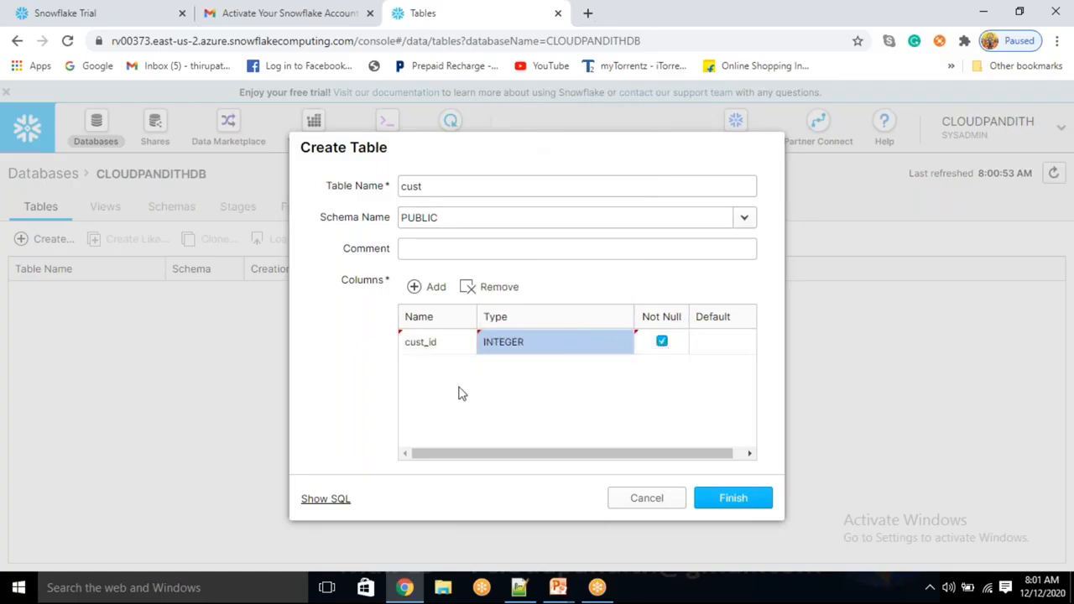
- Add two more Not Null columns of type STRING, named cust_name and cust_location
{"action": "left_click", "coordinate": [434, 289]}
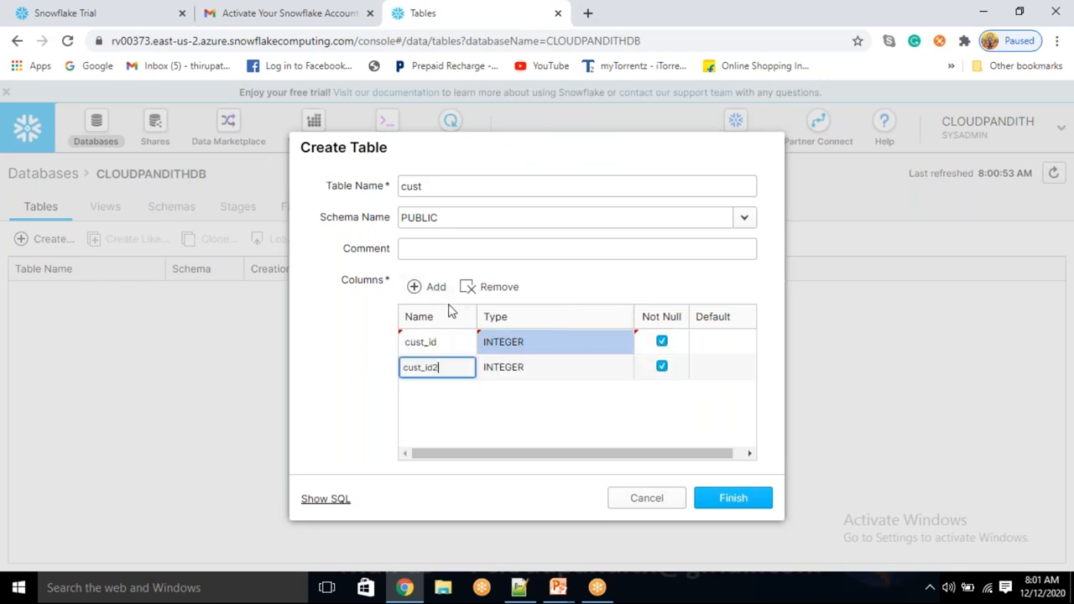
{"action": "key", "text": "ctrl+a"}
{"action": "key", "text": "BackSpace"}
{"action": "type", "text": "cust"}
{"action": "left_click", "coordinate": [619, 370]}
{"action": "left_click", "coordinate": [622, 371]}
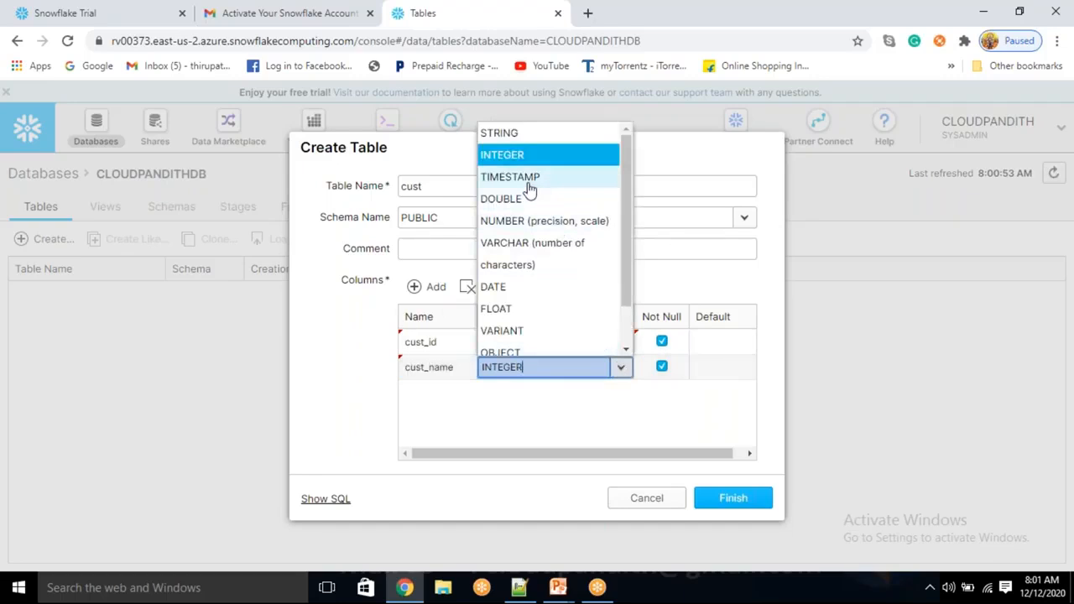
{"action": "left_click", "coordinate": [516, 134]}
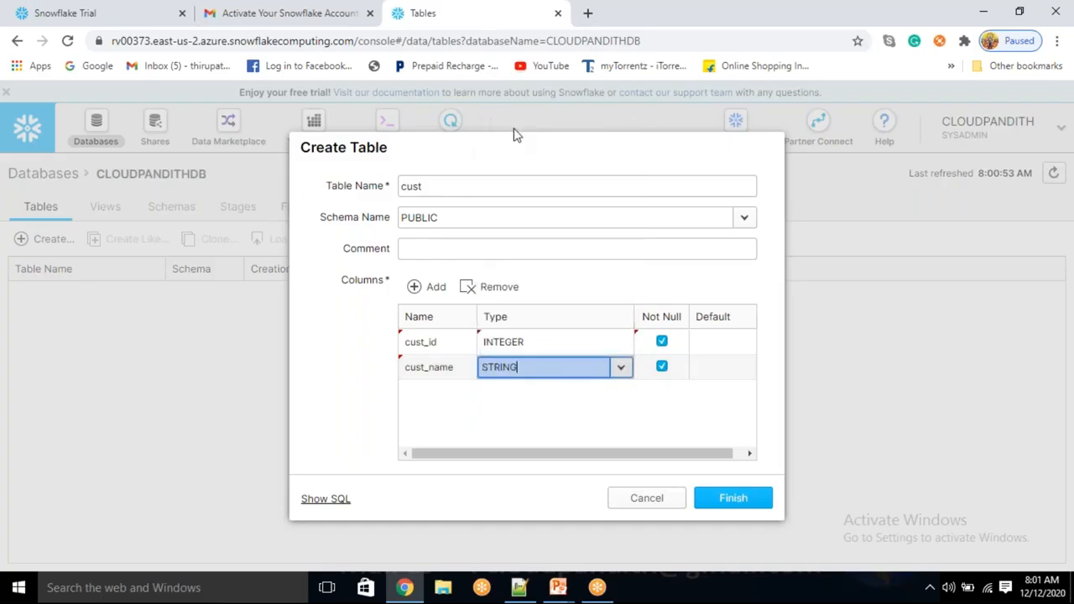
{"action": "left_click", "coordinate": [432, 288]}
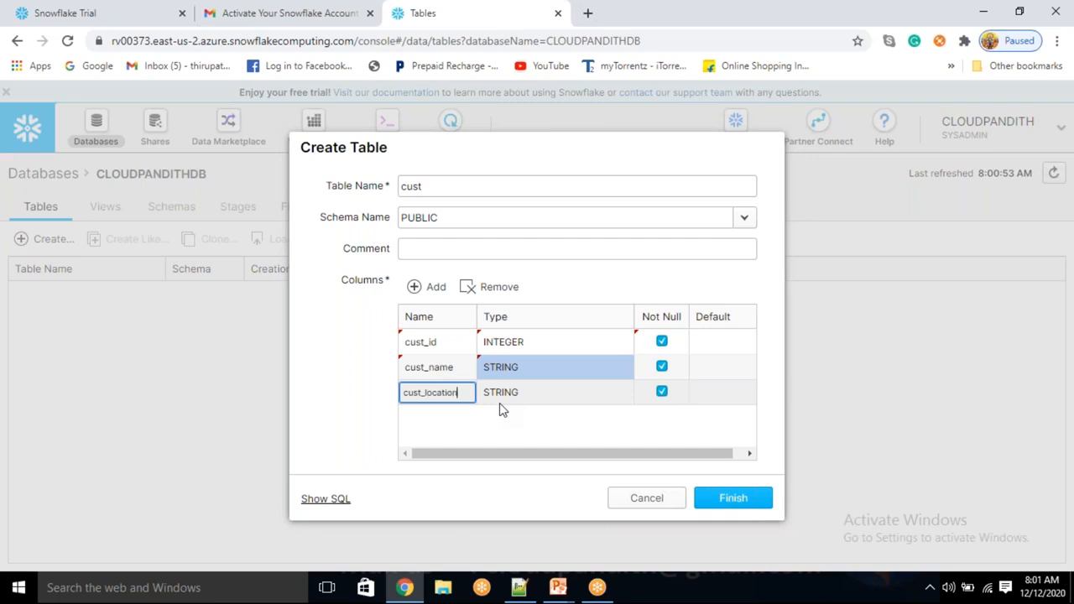
{"action": "left_click", "coordinate": [623, 422]}
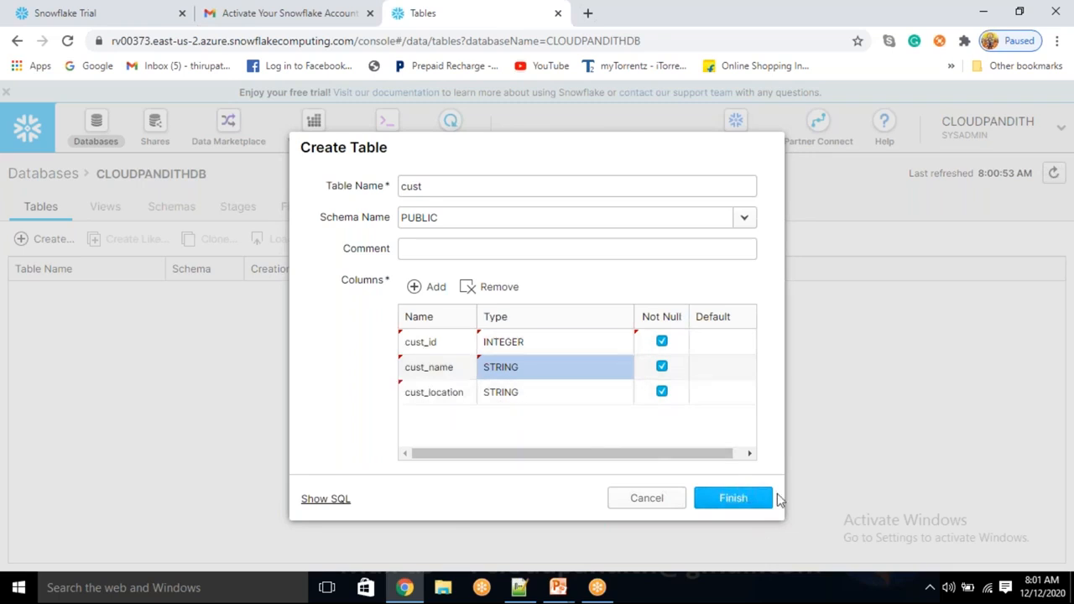
- Examine the generated CREATE TABLE statement's database, schema, table name, column types and Not Null constraints, and close it
{"action": "left_click", "coordinate": [337, 500]}
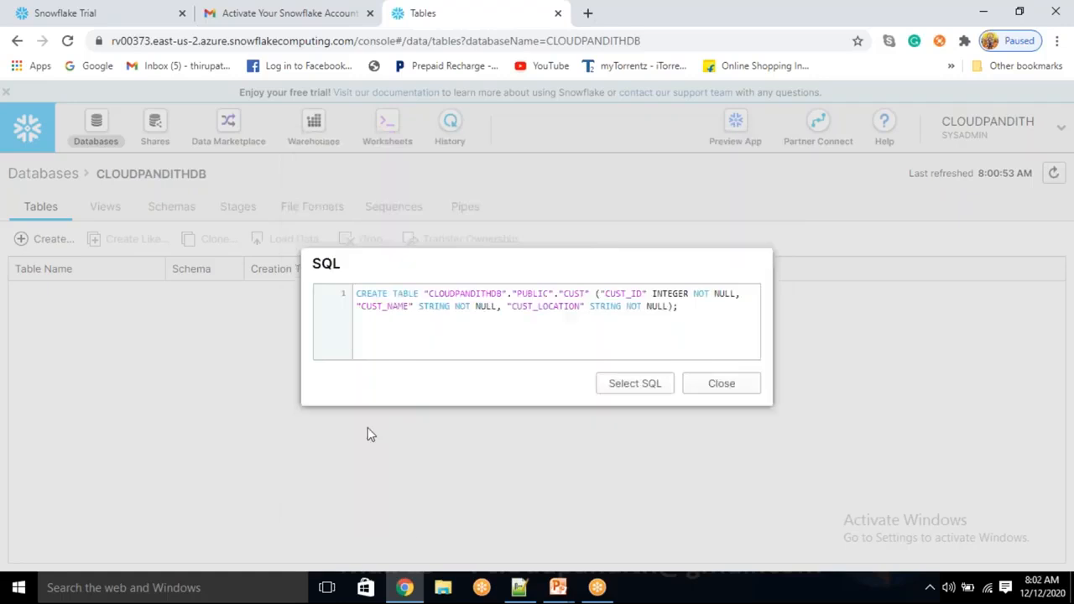
{"action": "double_click", "coordinate": [458, 293]}
{"action": "double_click", "coordinate": [544, 293]}
{"action": "double_click", "coordinate": [577, 293]}
{"action": "double_click", "coordinate": [621, 294]}
{"action": "double_click", "coordinate": [679, 293]}
{"action": "left_click", "coordinate": [391, 295]}
{"action": "double_click", "coordinate": [389, 307]}
{"action": "double_click", "coordinate": [430, 305]}
{"action": "double_click", "coordinate": [469, 306]}
{"action": "double_click", "coordinate": [570, 313]}
{"action": "left_click", "coordinate": [585, 306]}
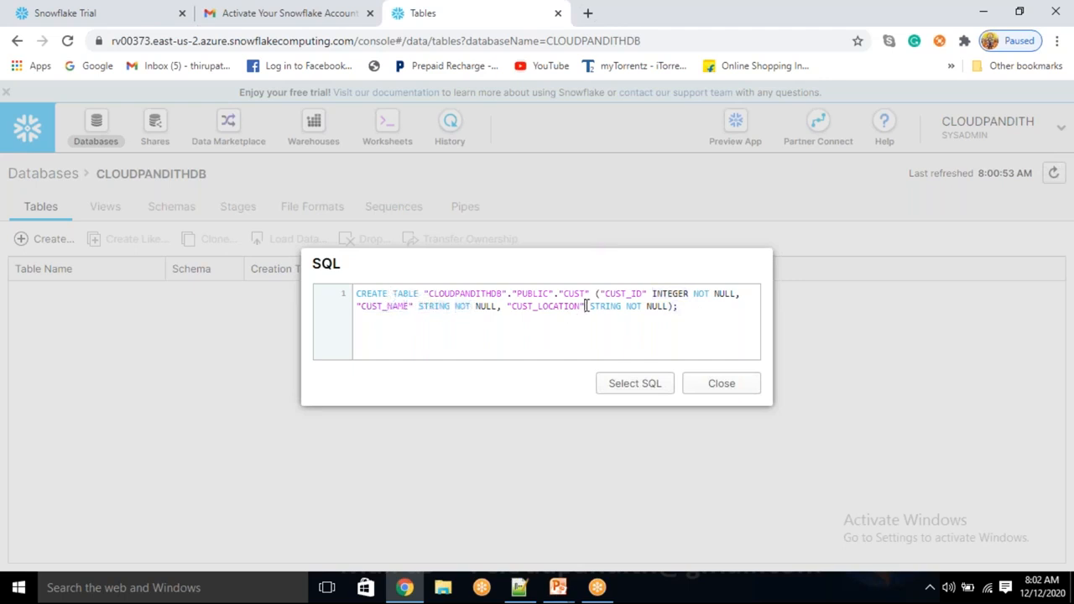
{"action": "left_click", "coordinate": [719, 384]}
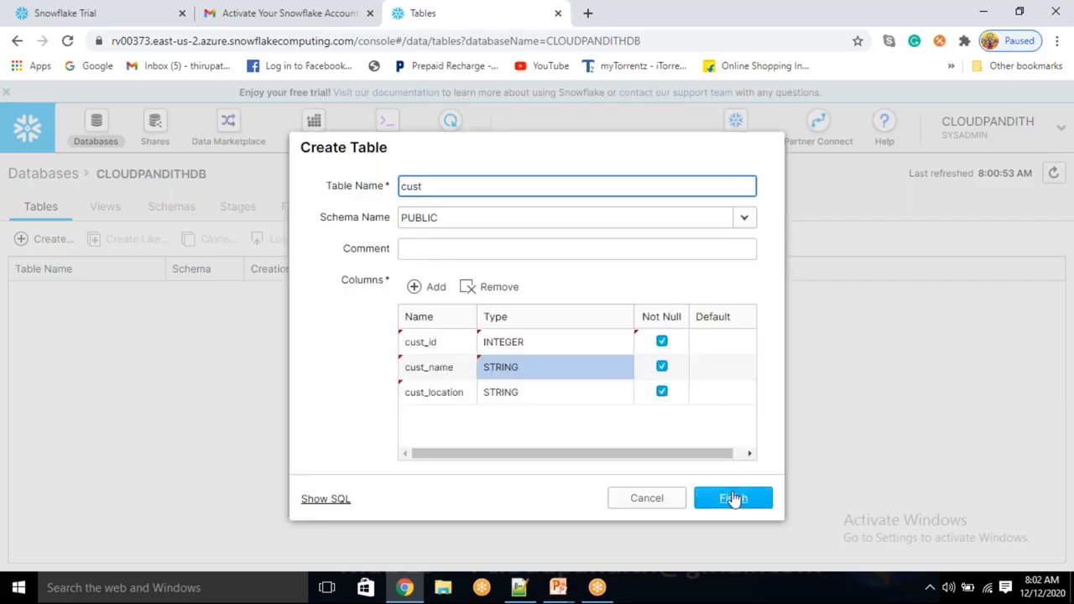
- Finish creating the cust table, select it in the table list and return to the worksheet
{"action": "left_click", "coordinate": [732, 498]}
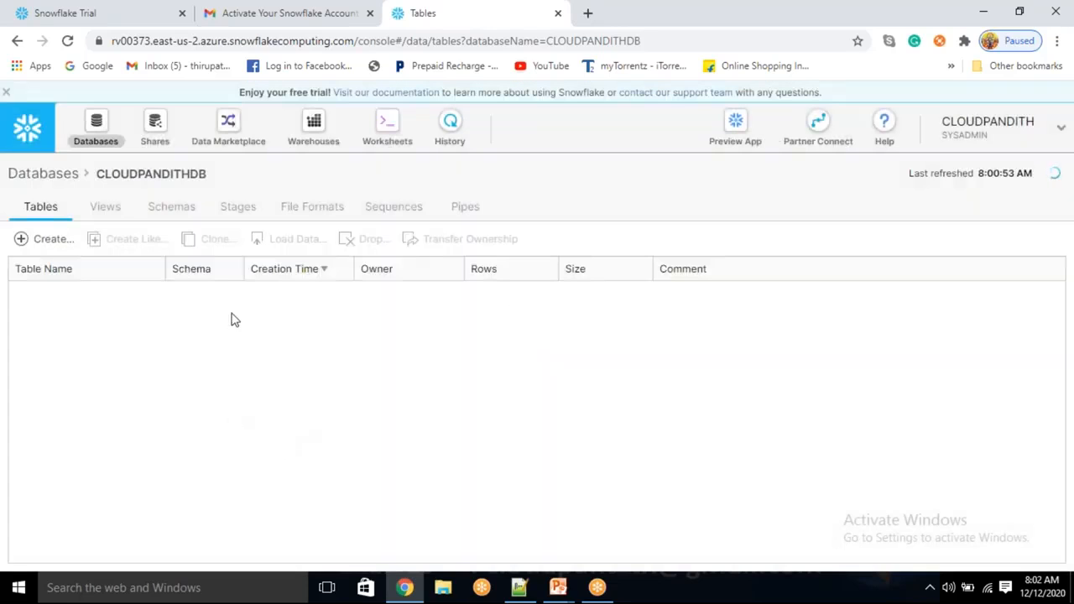
{"action": "left_click", "coordinate": [58, 294]}
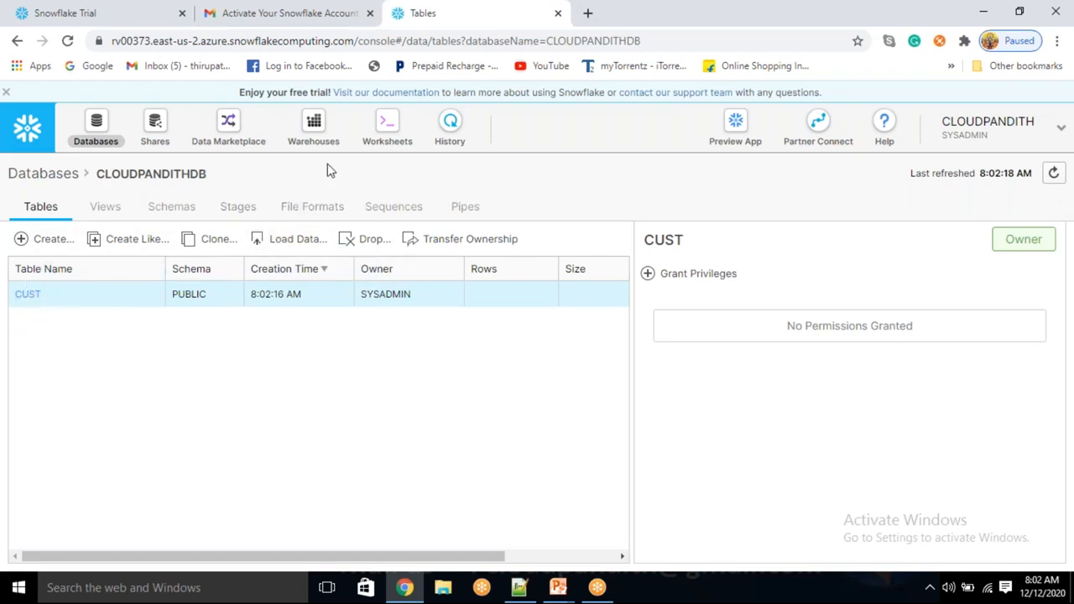
{"action": "left_click", "coordinate": [378, 133]}
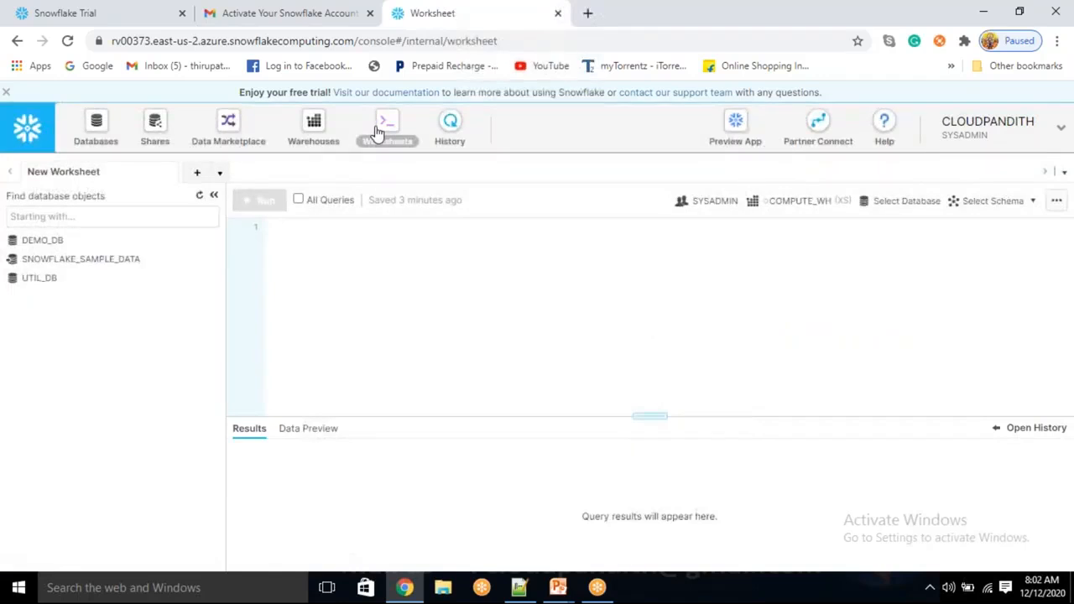
- Refresh the database object browser, expand CLOUDPANDITHDB and its PUBLIC schema, and show the CUST table's column details
{"action": "left_click", "coordinate": [320, 252]}
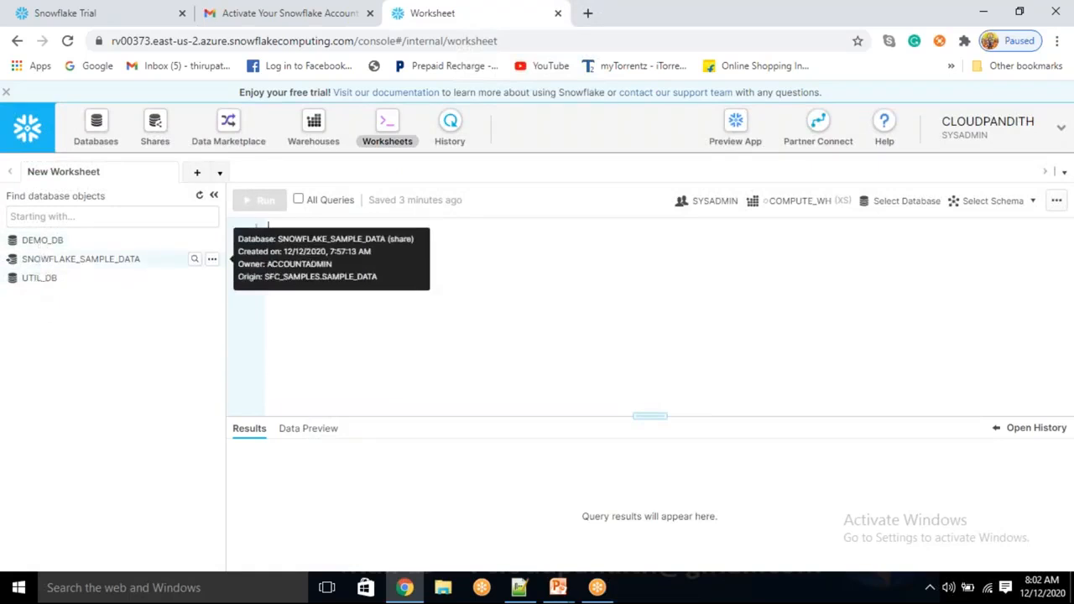
{"action": "left_click", "coordinate": [199, 198]}
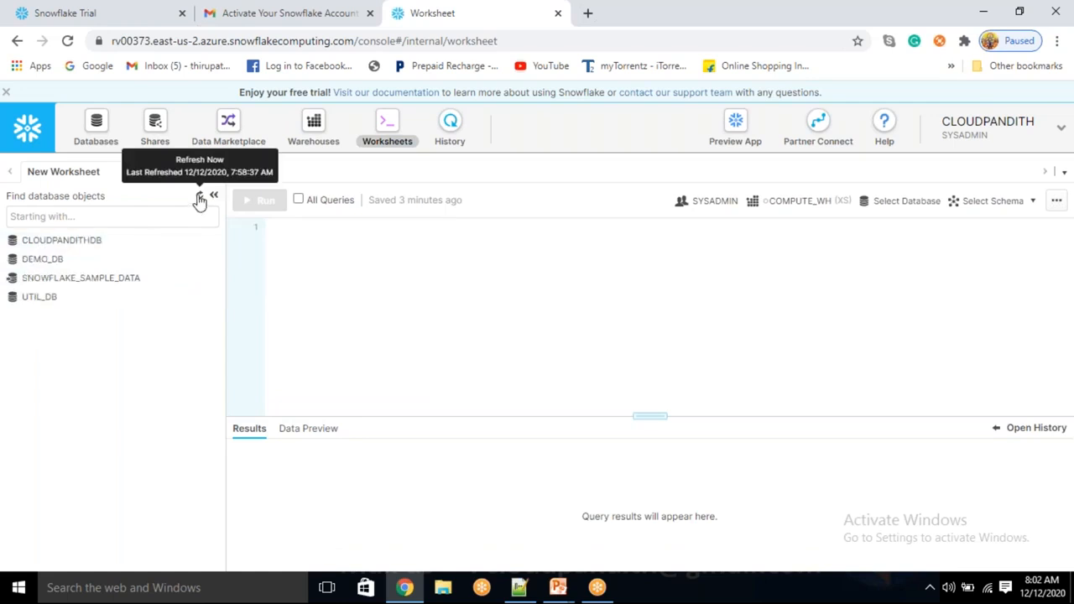
{"action": "left_click", "coordinate": [75, 242]}
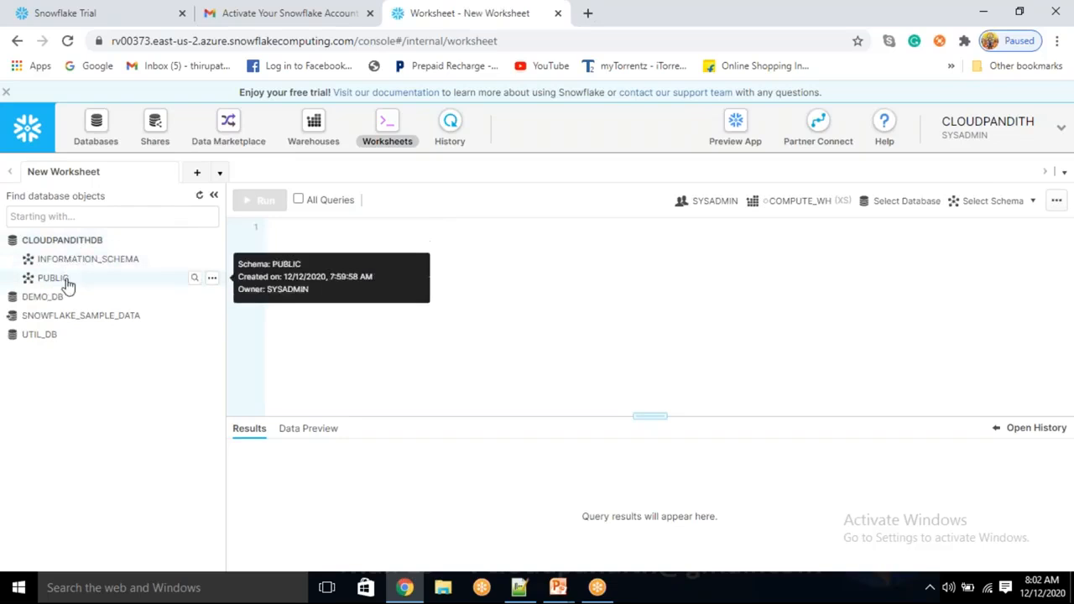
{"action": "left_click", "coordinate": [68, 284]}
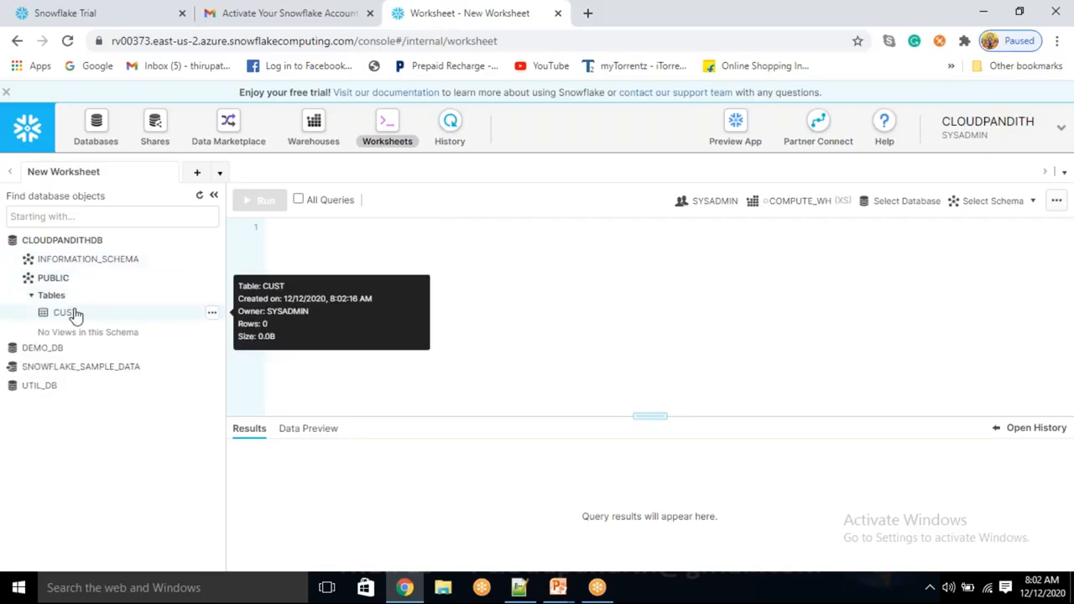
{"action": "left_click", "coordinate": [74, 313]}
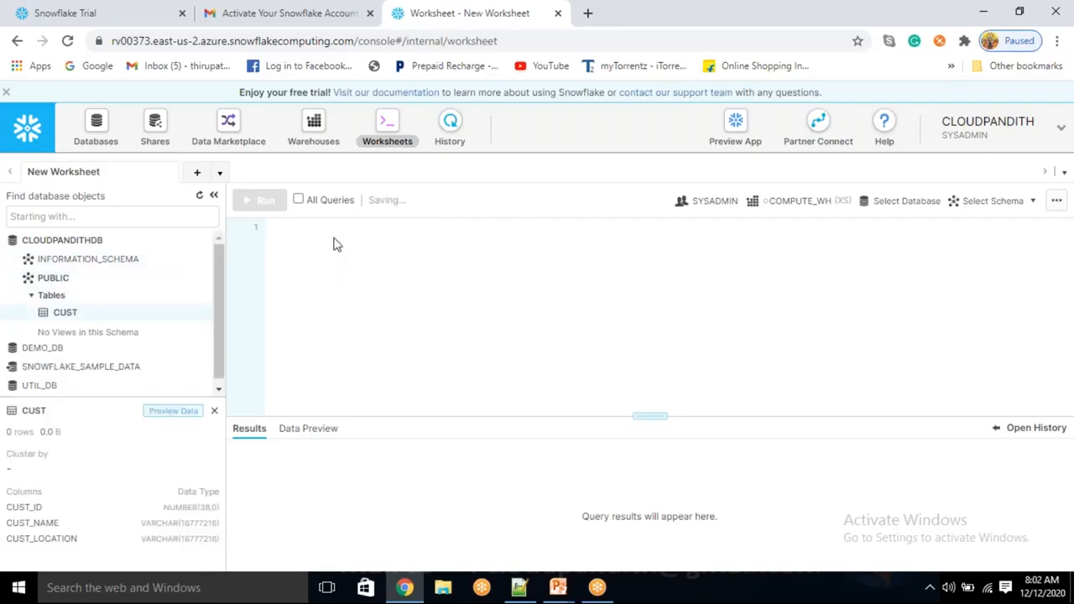
- Write create table emp(emp_id int,emp_name string,emp_location string) in the worksheet and run it
{"action": "type", "text": "create table"}
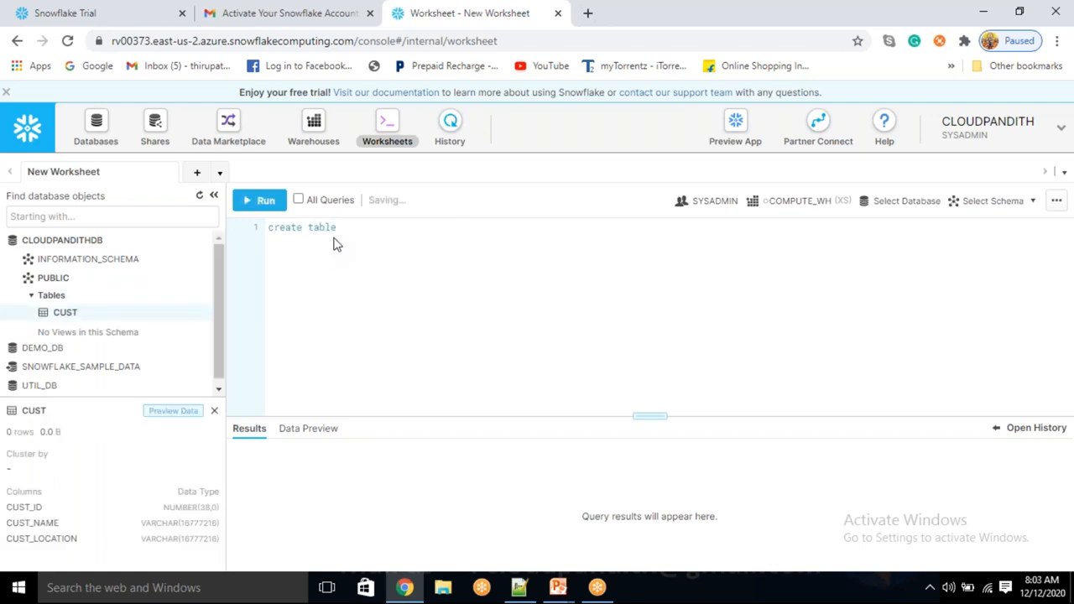
{"action": "type", "text": " emp(emp_id int,emp_name va"}
{"action": "type", "text": "char"}
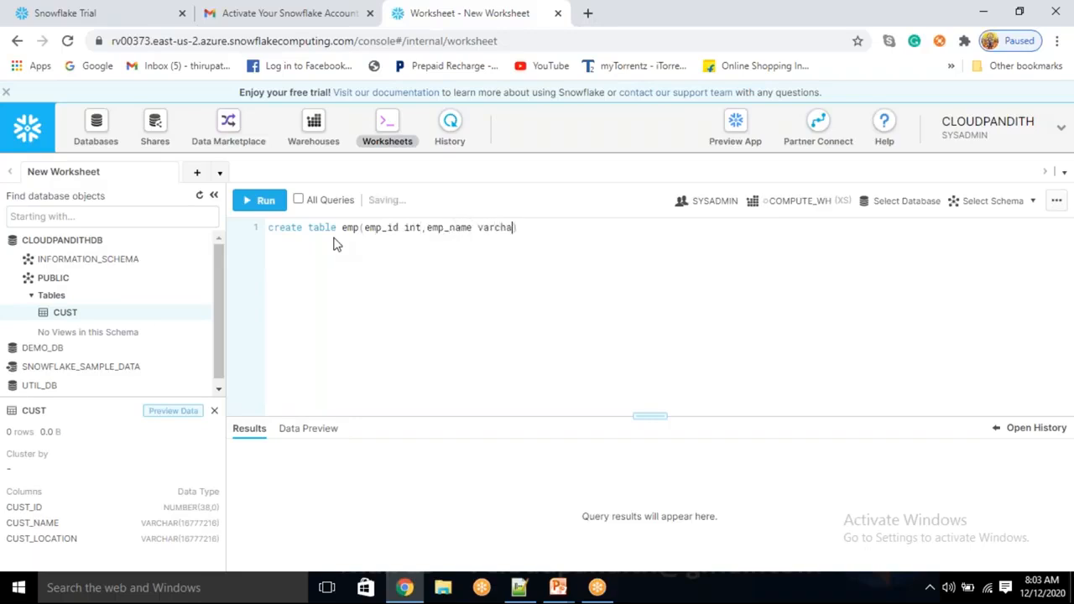
{"action": "key", "text": "BackSpace"}
{"action": "key", "text": "BackSpace"}
{"action": "key", "text": "BackSpace"}
{"action": "key", "text": "BackSpace"}
{"action": "key", "text": "BackSpace"}
{"action": "key", "text": "BackSpace"}
{"action": "type", "text": "string,"}
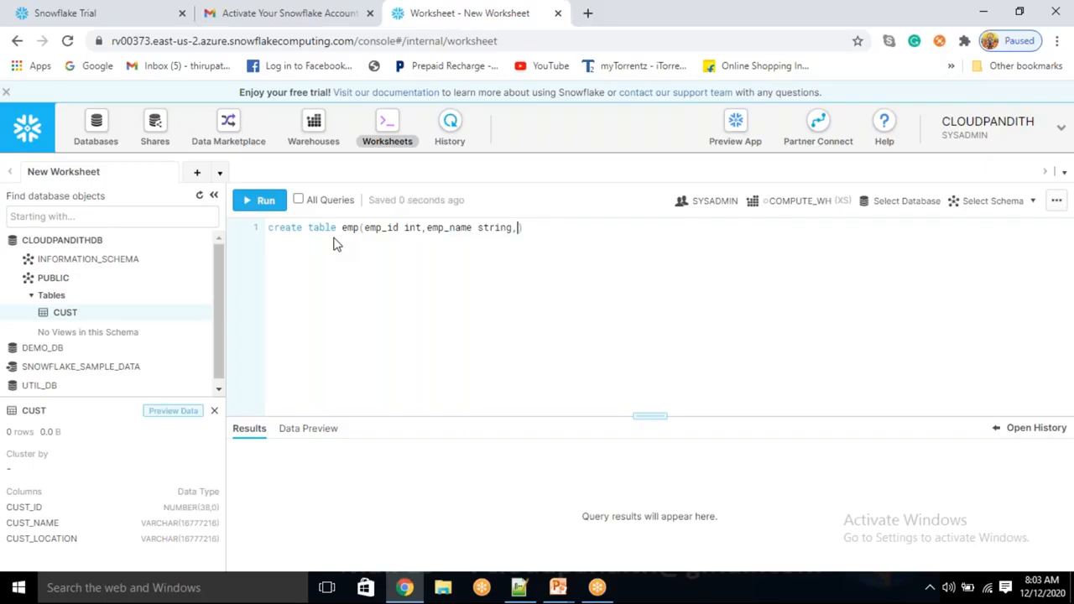
{"action": "type", "text": "emp_location str"}
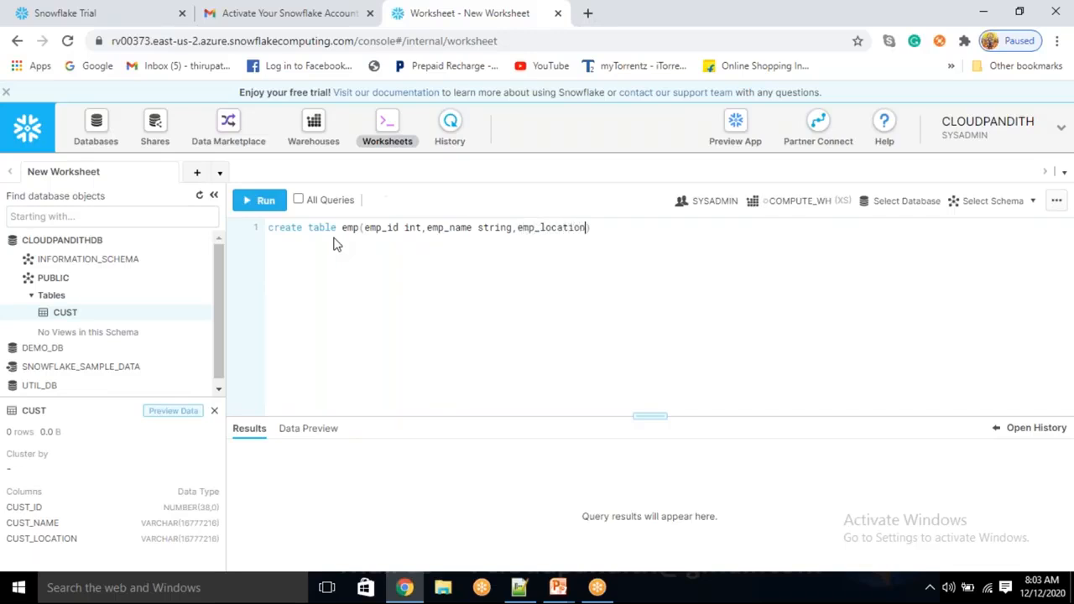
{"action": "type", "text": "ing"}
{"action": "left_click", "coordinate": [241, 205]}
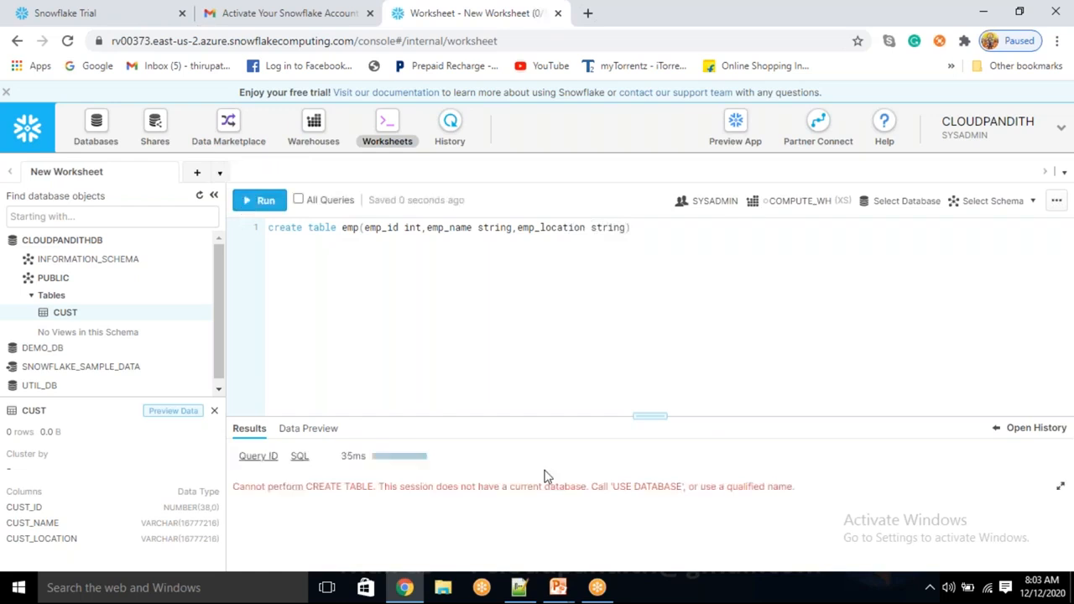
- Set the worksheet's database to CLOUDPANDITHDB and run the create table statement again
{"action": "left_click_drag", "start_coordinate": [634, 487], "coordinate": [665, 488]}
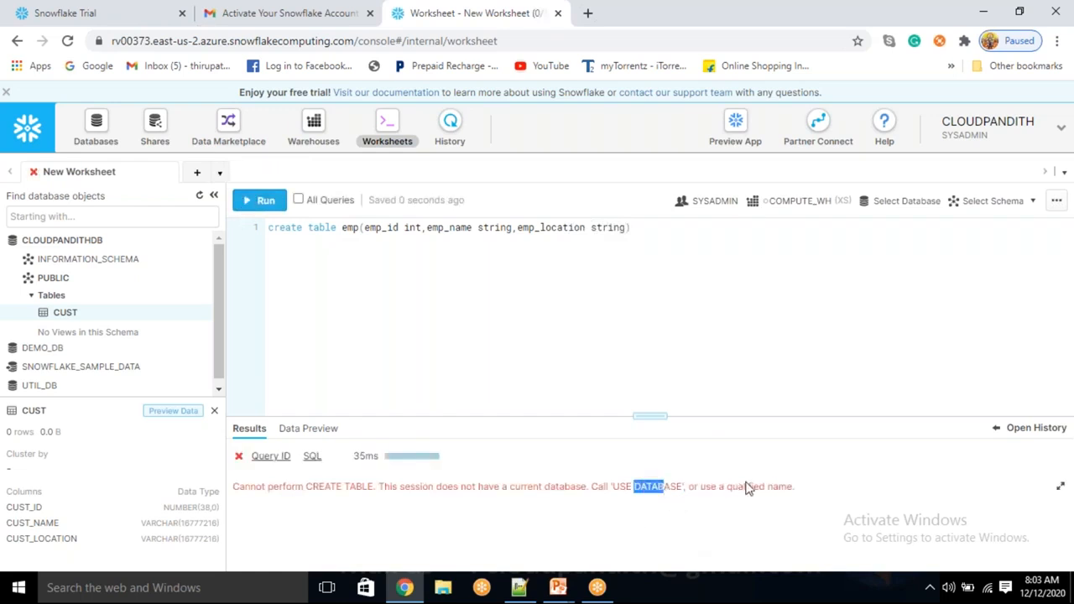
{"action": "left_click", "coordinate": [394, 295]}
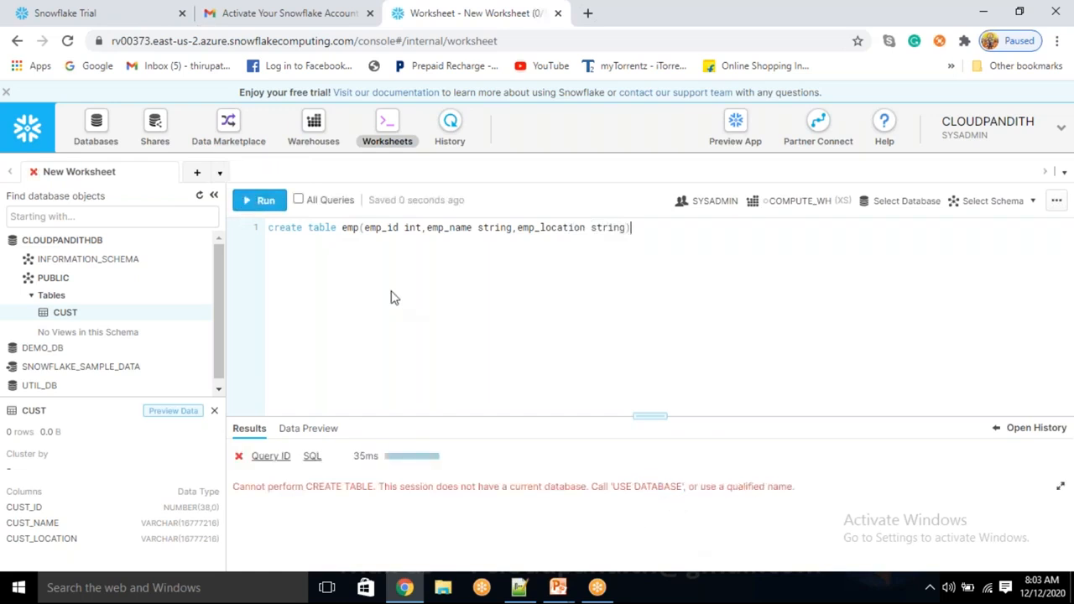
{"action": "double_click", "coordinate": [348, 228]}
{"action": "left_click", "coordinate": [347, 277]}
{"action": "left_click", "coordinate": [902, 206]}
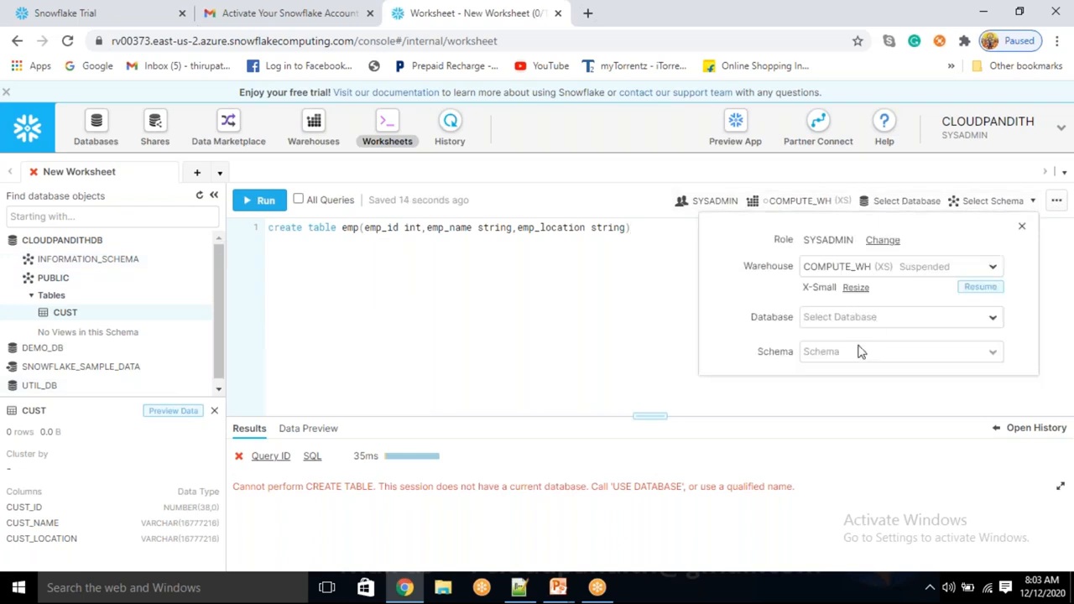
{"action": "left_click", "coordinate": [844, 317]}
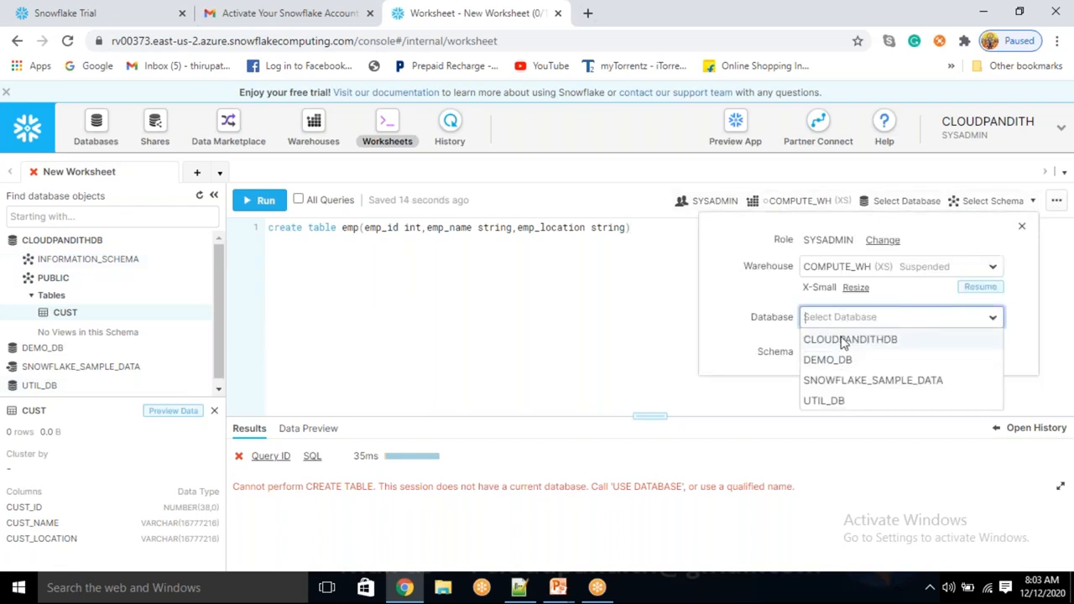
{"action": "left_click", "coordinate": [842, 340]}
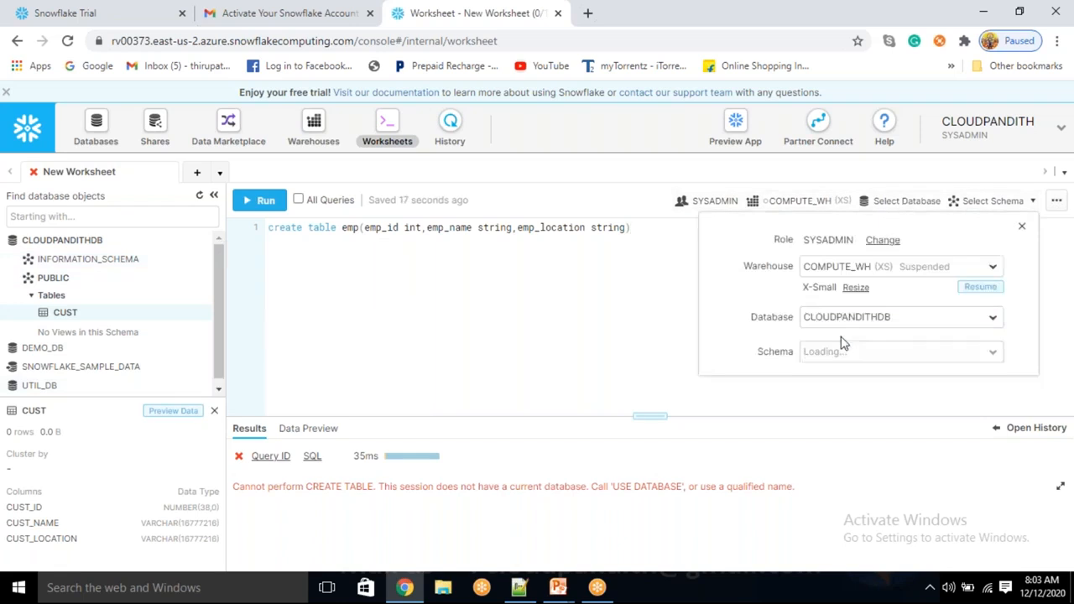
{"action": "left_click", "coordinate": [584, 319]}
{"action": "left_click", "coordinate": [260, 201]}
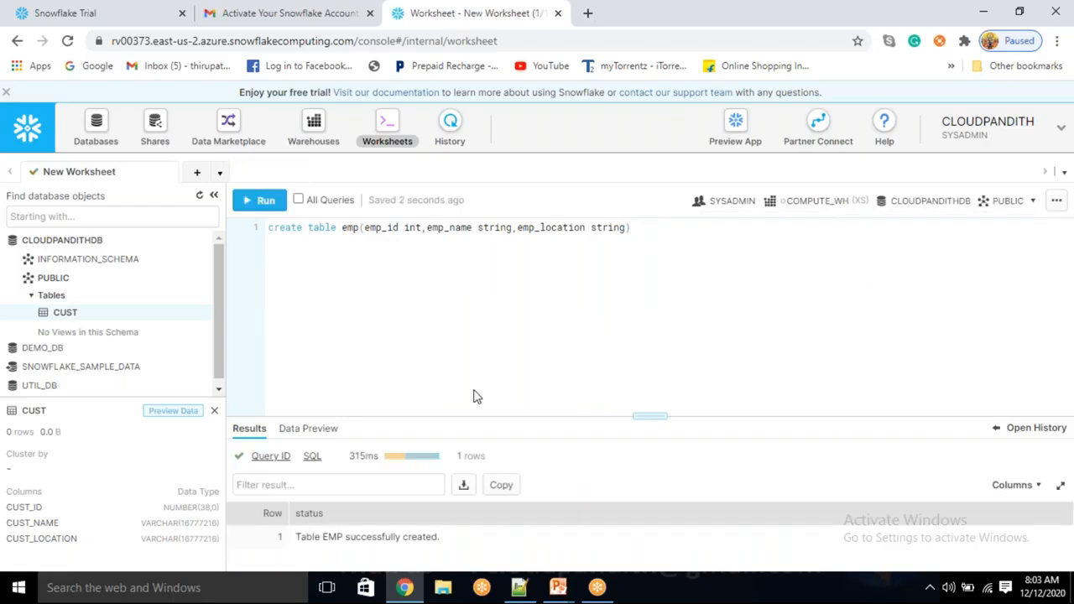
- Review the result status and string column types, and comment out the create table statement with --
{"action": "left_click_drag", "start_coordinate": [318, 535], "coordinate": [437, 537]}
{"action": "double_click", "coordinate": [503, 227]}
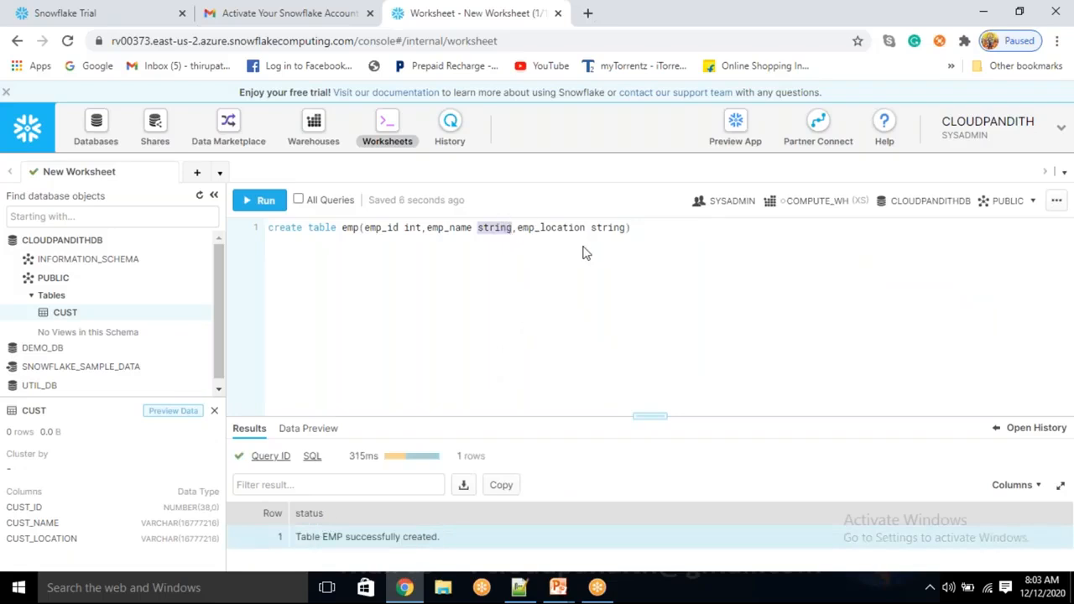
{"action": "left_click", "coordinate": [601, 228]}
{"action": "left_click", "coordinate": [669, 240]}
{"action": "left_click_drag", "start_coordinate": [634, 234], "coordinate": [265, 228]}
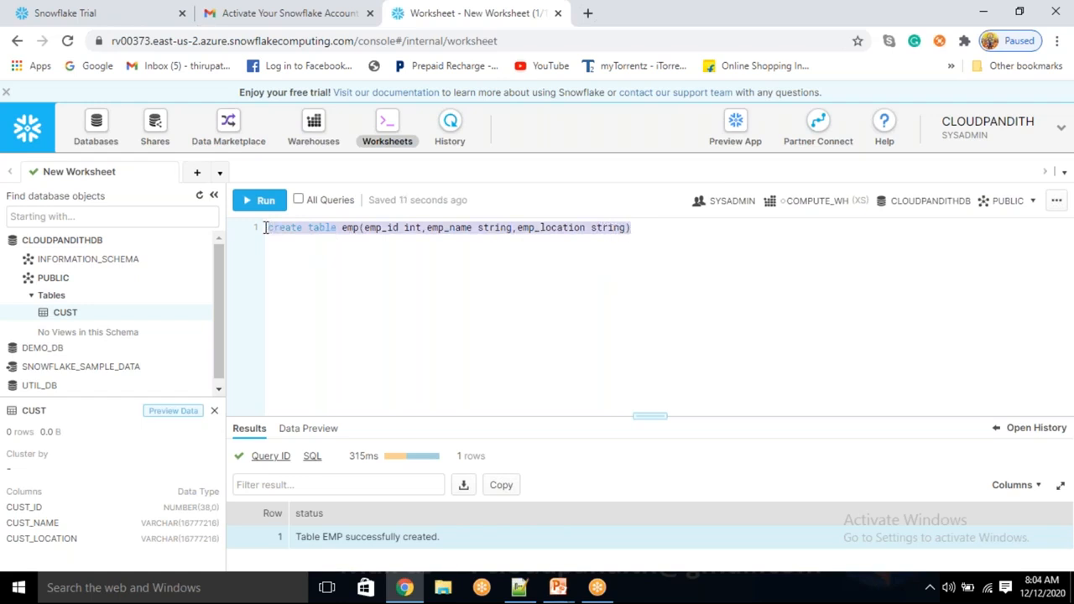
{"action": "left_click", "coordinate": [265, 227]}
{"action": "key", "text": "ctrl+/"}
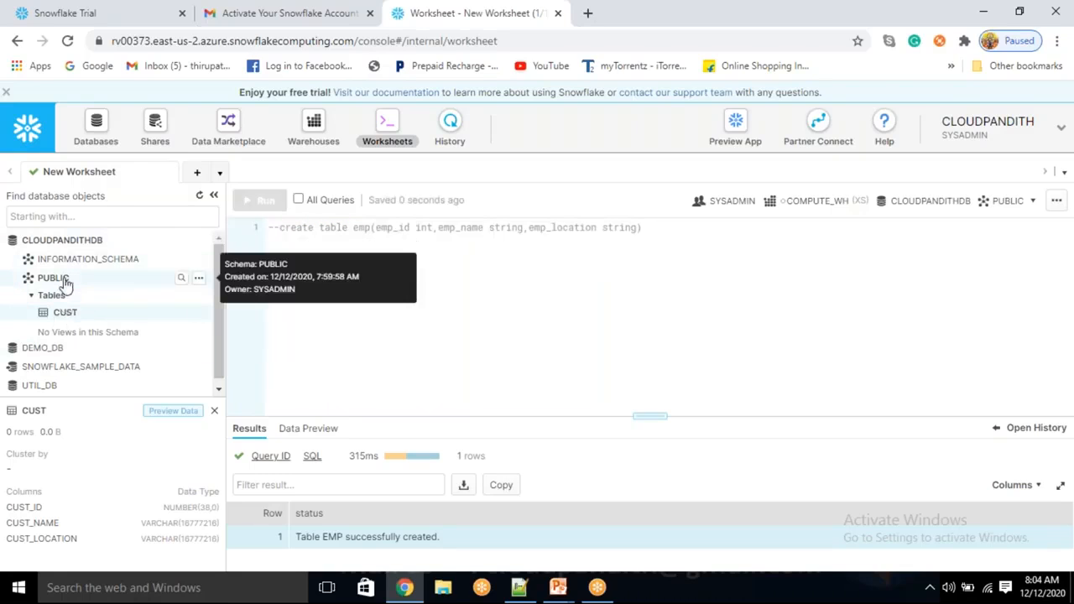
- Narrow the object browser to the PUBLIC schema, examine the EMP table's columns and data types, and show the CUST table's details
{"action": "left_click", "coordinate": [180, 280]}
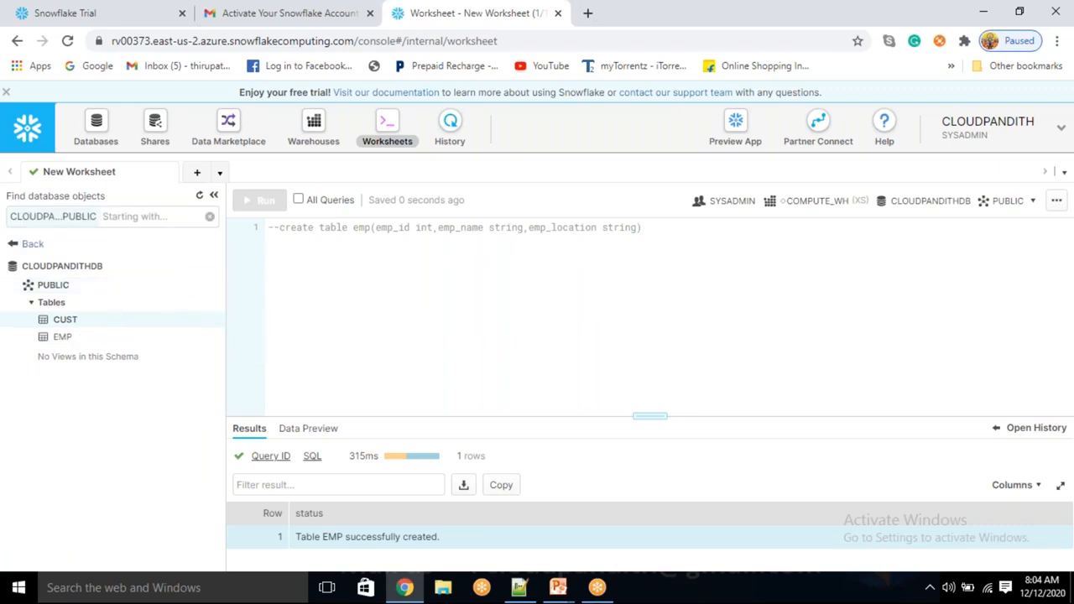
{"action": "left_click", "coordinate": [63, 338]}
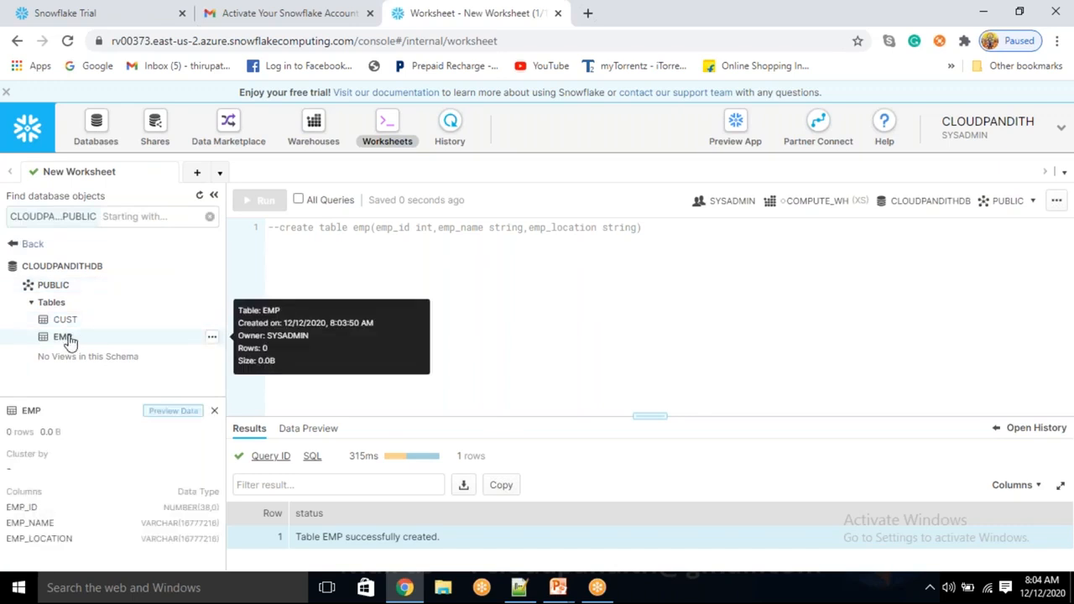
{"action": "left_click_drag", "start_coordinate": [19, 507], "coordinate": [46, 538]}
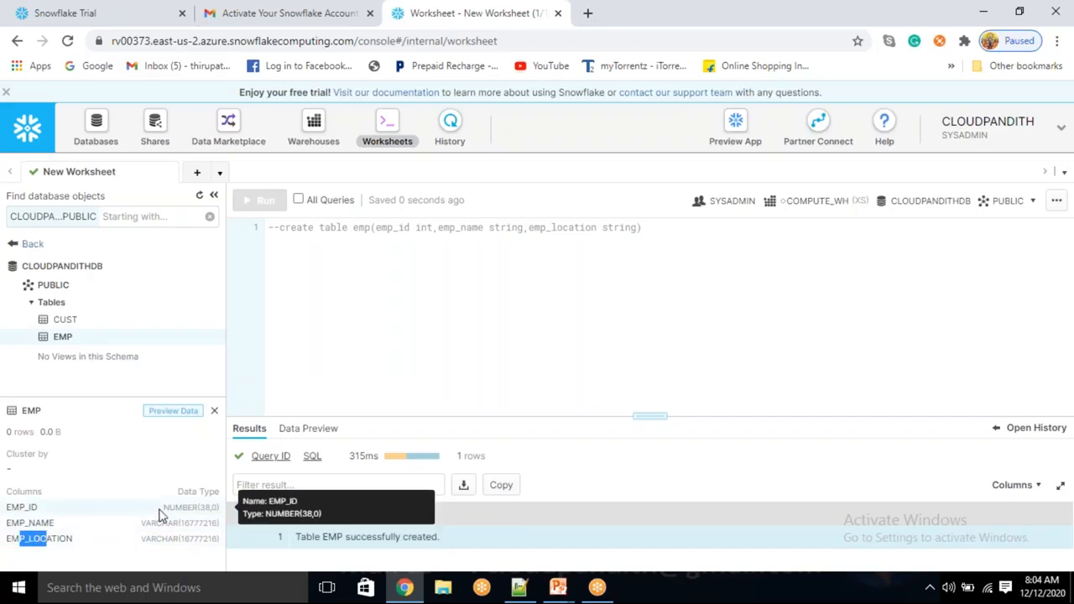
{"action": "left_click_drag", "start_coordinate": [164, 508], "coordinate": [210, 512]}
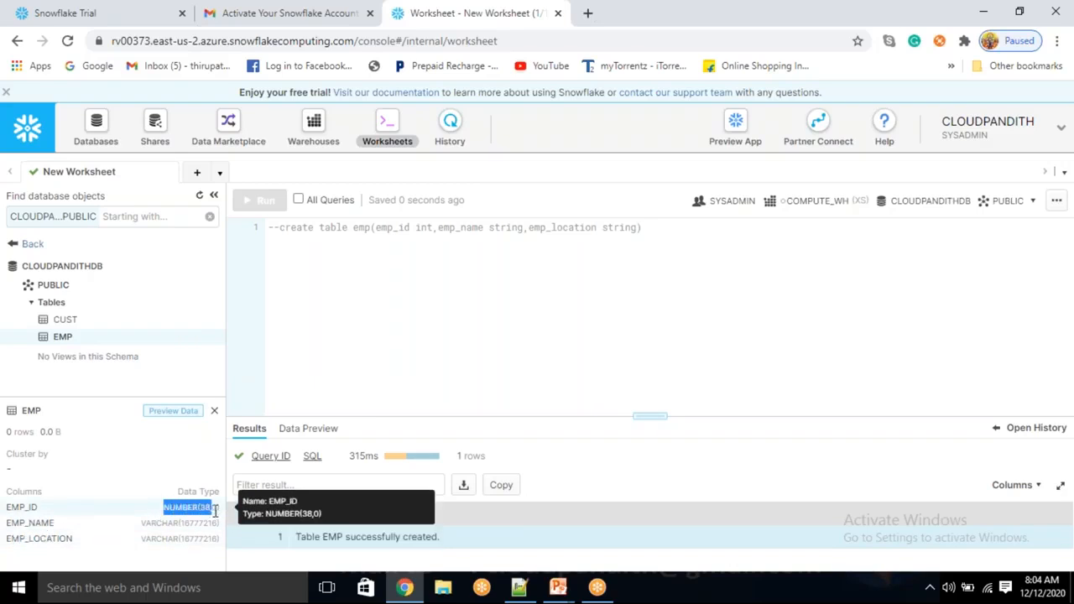
{"action": "left_click", "coordinate": [220, 512]}
{"action": "left_click_drag", "start_coordinate": [141, 523], "coordinate": [194, 539]}
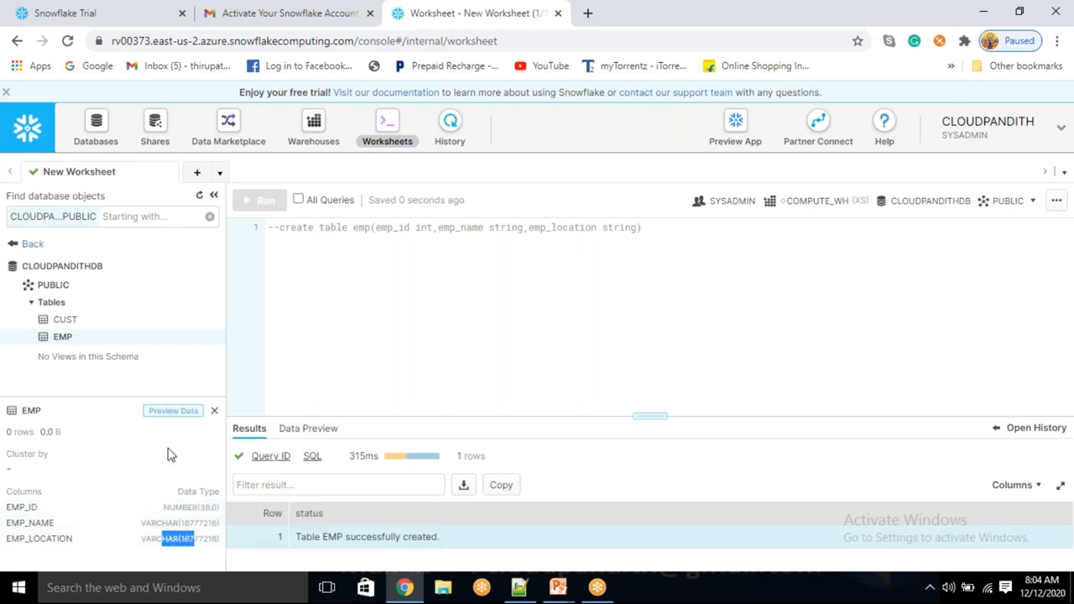
{"action": "left_click", "coordinate": [72, 322]}
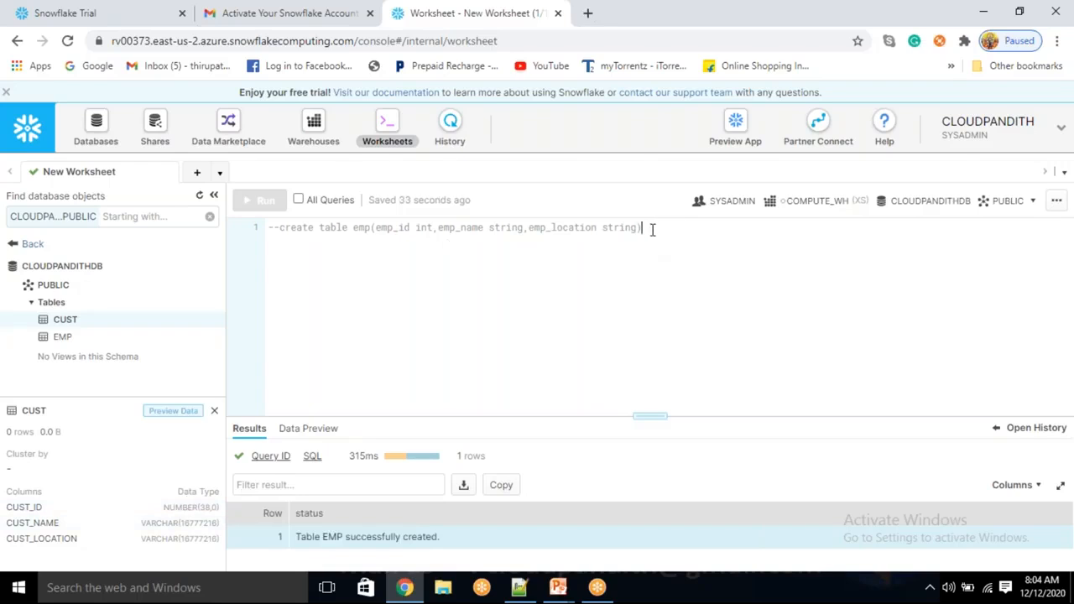
- Write an insert into cust values statement on a new line with ID 1, a customer name and 'bangalore'
{"action": "key", "text": "Return"}
{"action": "type", "text": "insert"}
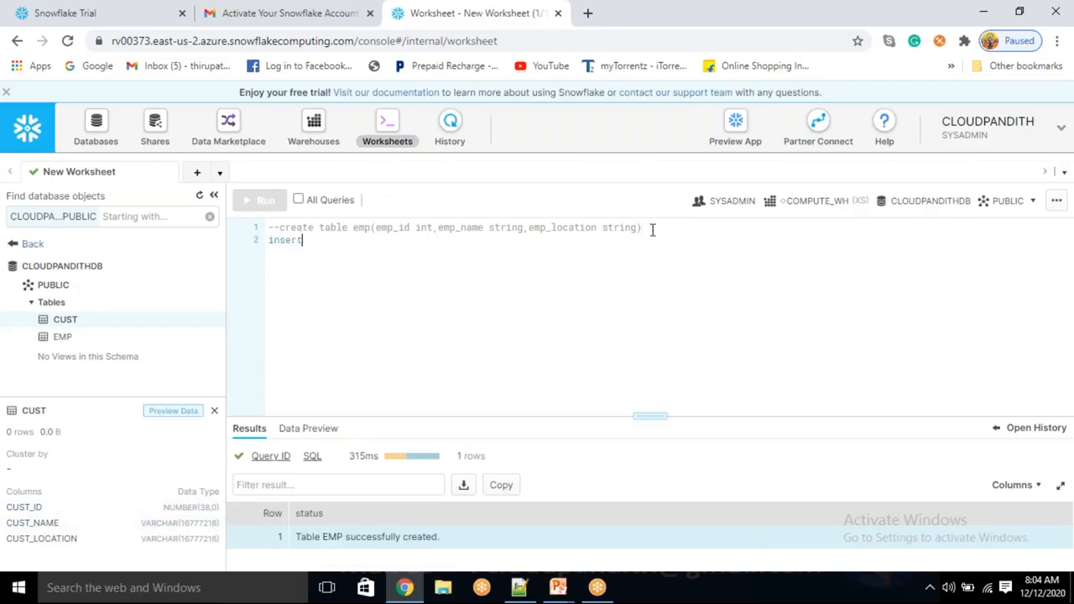
{"action": "type", "text": " into cust va"}
{"action": "key", "text": "BackSpace"}
{"action": "type", "text": "value"}
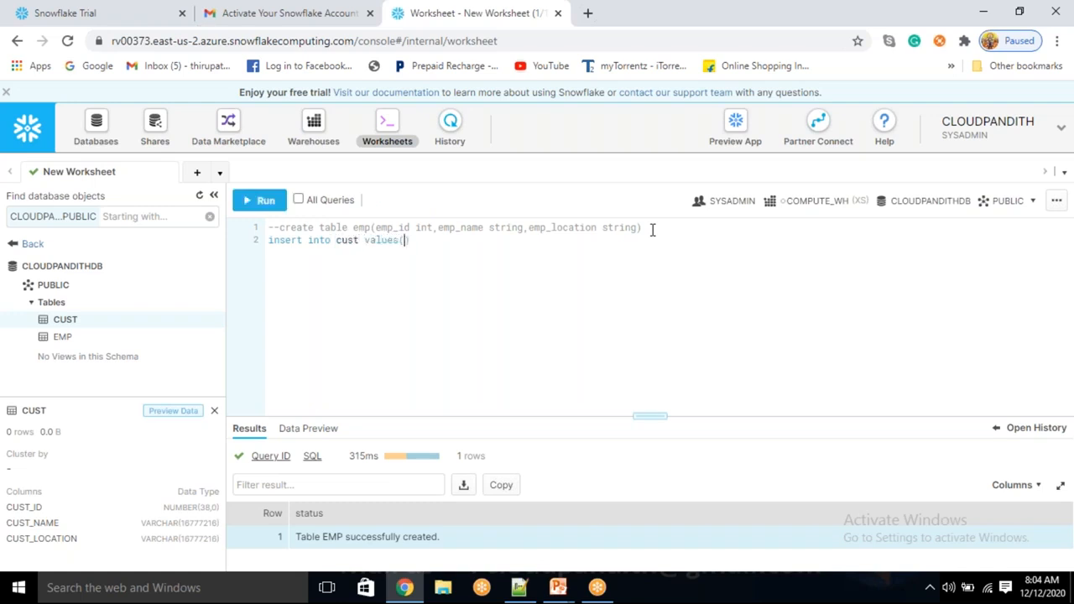
{"action": "type", "text": "s(1,'raama','bangalore')"}
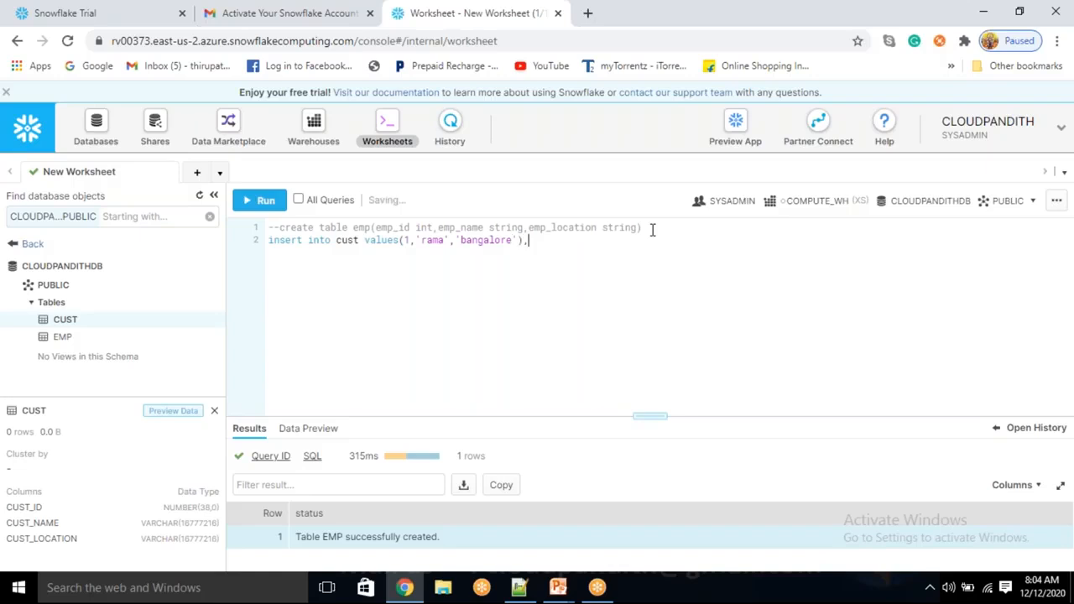
- Add rows for customer 2 in 'chennai' and customer 3 in 'hyderabad', each with a name, and run the insert
{"action": "type", "text": "(2"}
{"action": "type", "text": ",'kriush"}
{"action": "type", "text": "hna'"}
{"action": "type", "text": ",'"}
{"action": "type", "text": "'"}
{"action": "type", "text": ","}
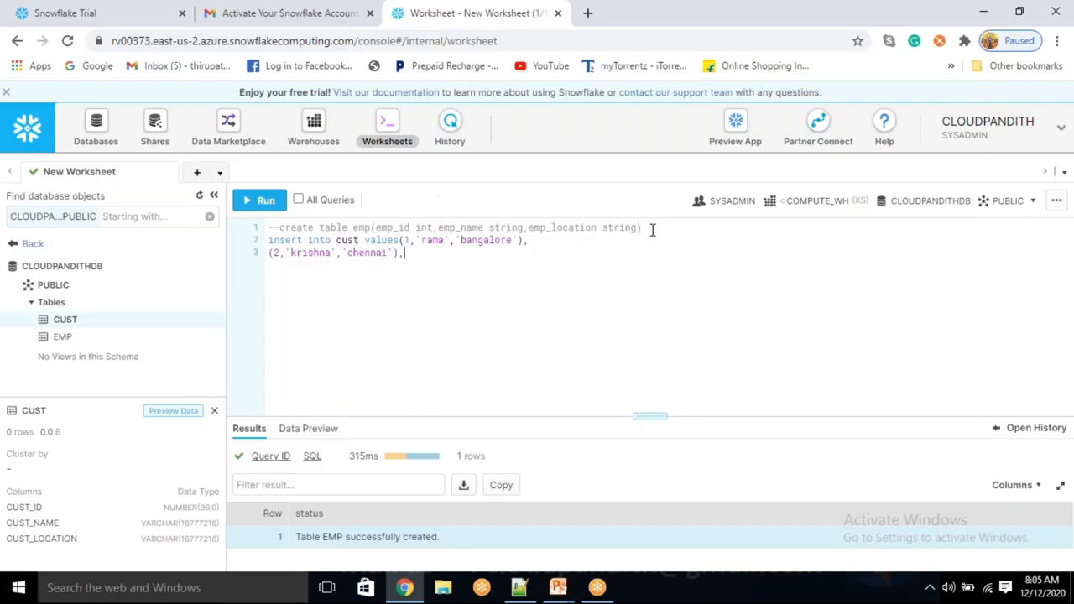
{"action": "type", "text": "(3,'sai','hyderabad"}
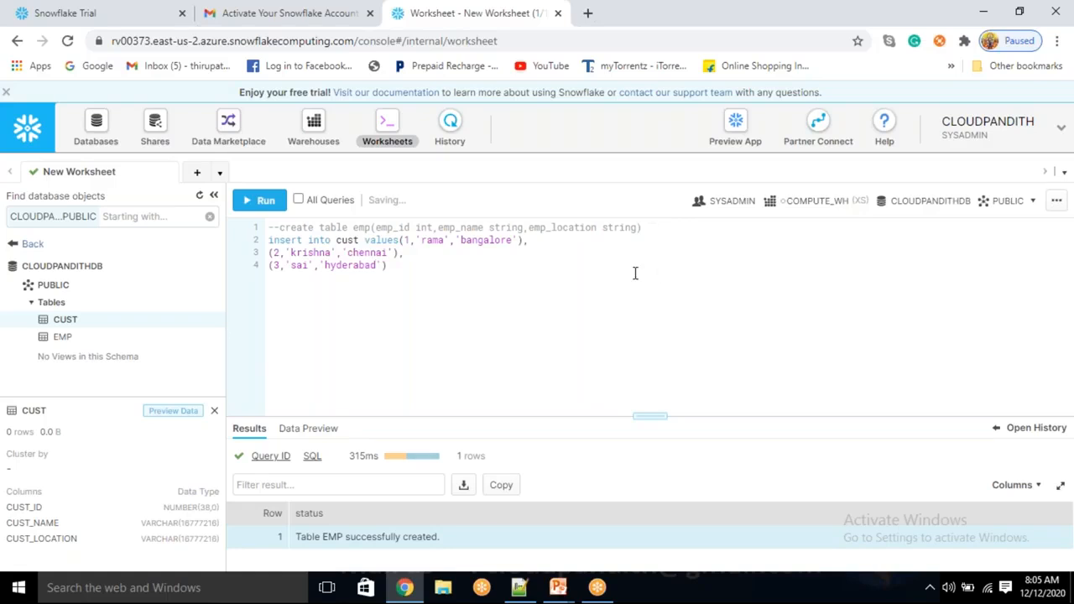
{"action": "left_click", "coordinate": [275, 206]}
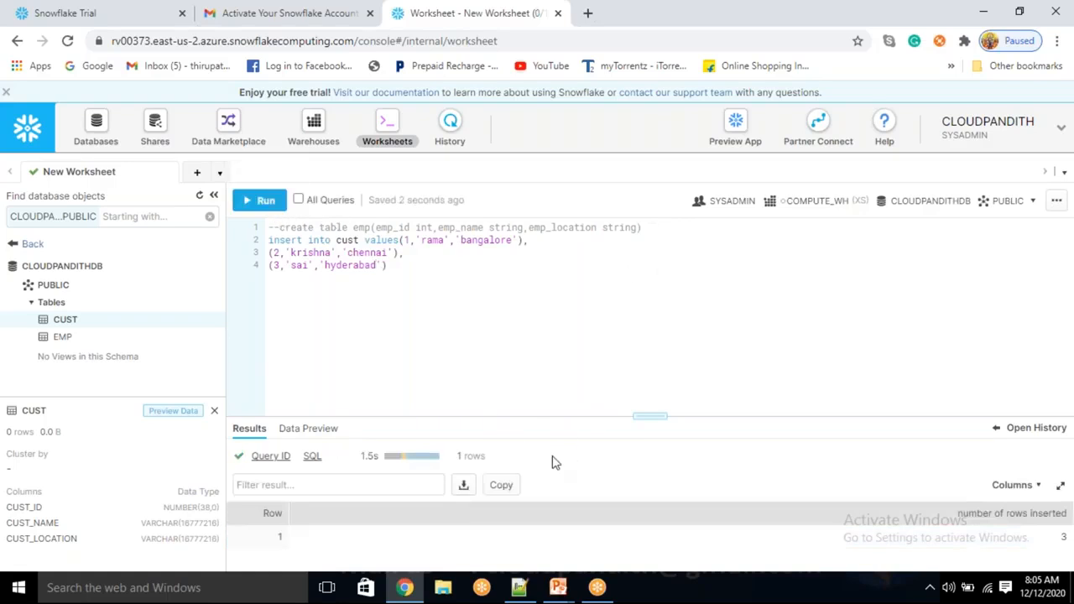
- Enlarge the results pane and examine the insert's result row and number of rows inserted
{"action": "left_click_drag", "start_coordinate": [642, 415], "coordinate": [631, 303]}
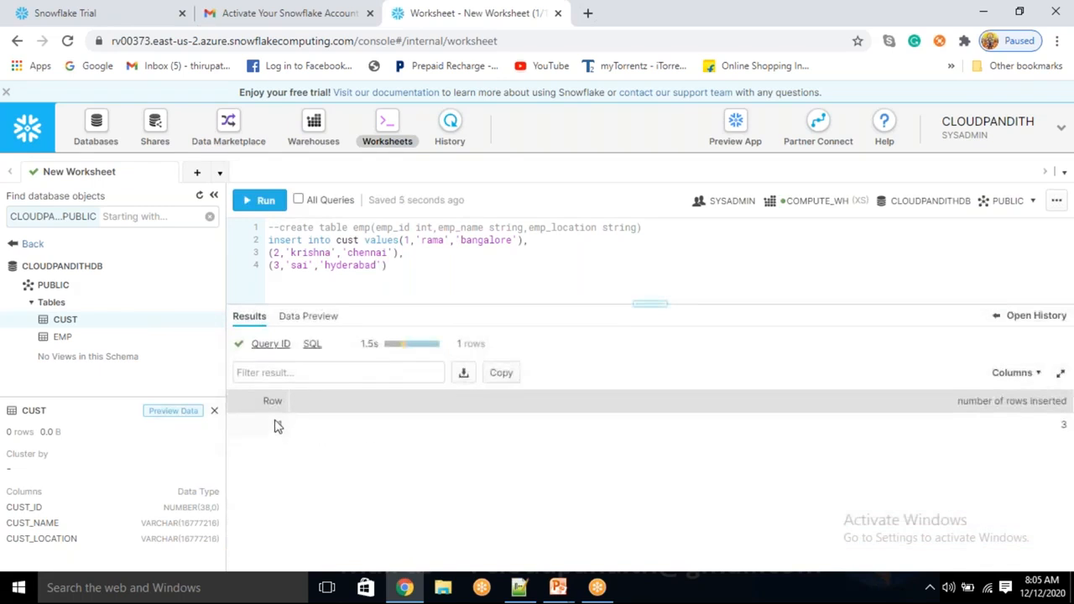
{"action": "left_click", "coordinate": [285, 424]}
{"action": "left_click_drag", "start_coordinate": [978, 400], "coordinate": [1061, 428]}
{"action": "mouse_move", "coordinate": [458, 343]}
{"action": "left_mouse_down"}
{"action": "mouse_move", "coordinate": [500, 356]}
{"action": "mouse_move", "coordinate": [456, 348]}
{"action": "left_mouse_up"}
{"action": "left_click", "coordinate": [496, 351]}
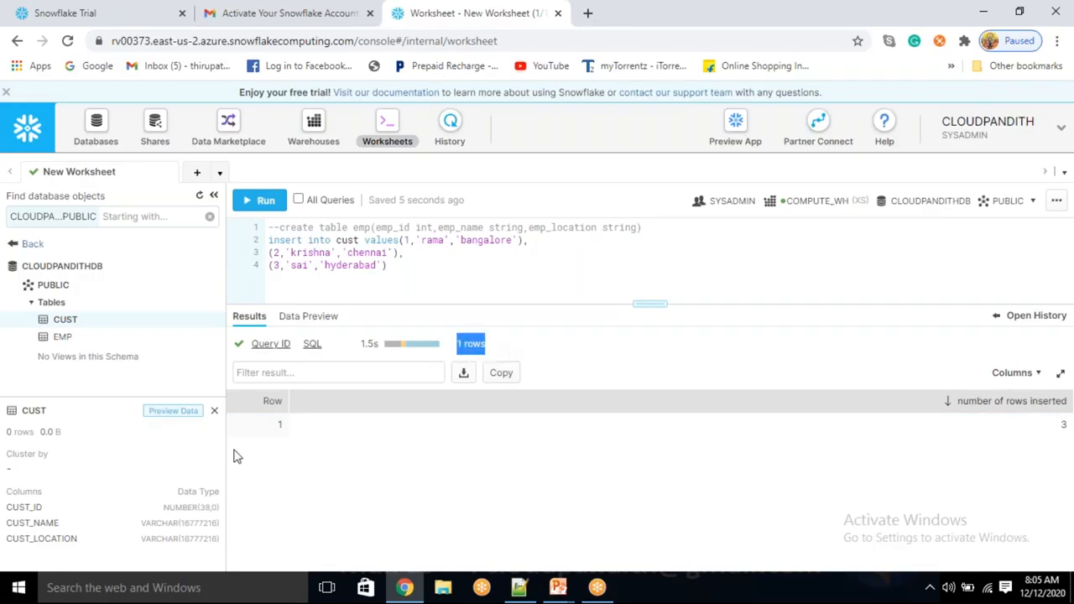
{"action": "double_click", "coordinate": [281, 425]}
{"action": "left_click_drag", "start_coordinate": [978, 407], "coordinate": [1057, 432]}
{"action": "left_click", "coordinate": [1067, 424]}
- Comment out all three lines of the insert into cust statement with a leading --
{"action": "left_click", "coordinate": [404, 269]}
{"action": "left_click_drag", "start_coordinate": [388, 266], "coordinate": [268, 253]}
{"action": "left_click", "coordinate": [268, 240]}
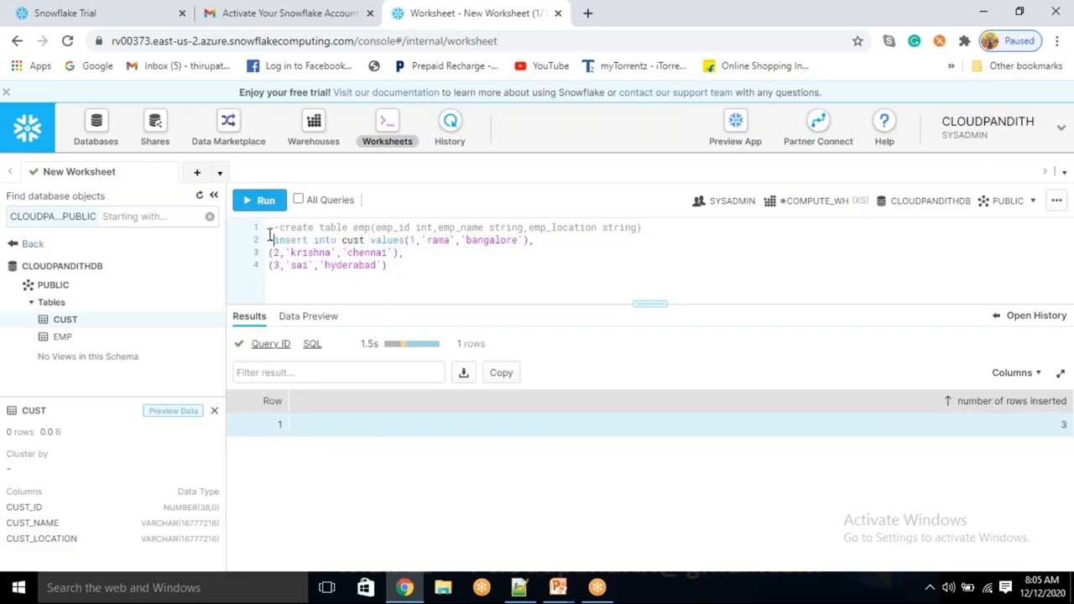
{"action": "type", "text": "--"}
{"action": "left_click", "coordinate": [268, 253]}
{"action": "type", "text": "--"}
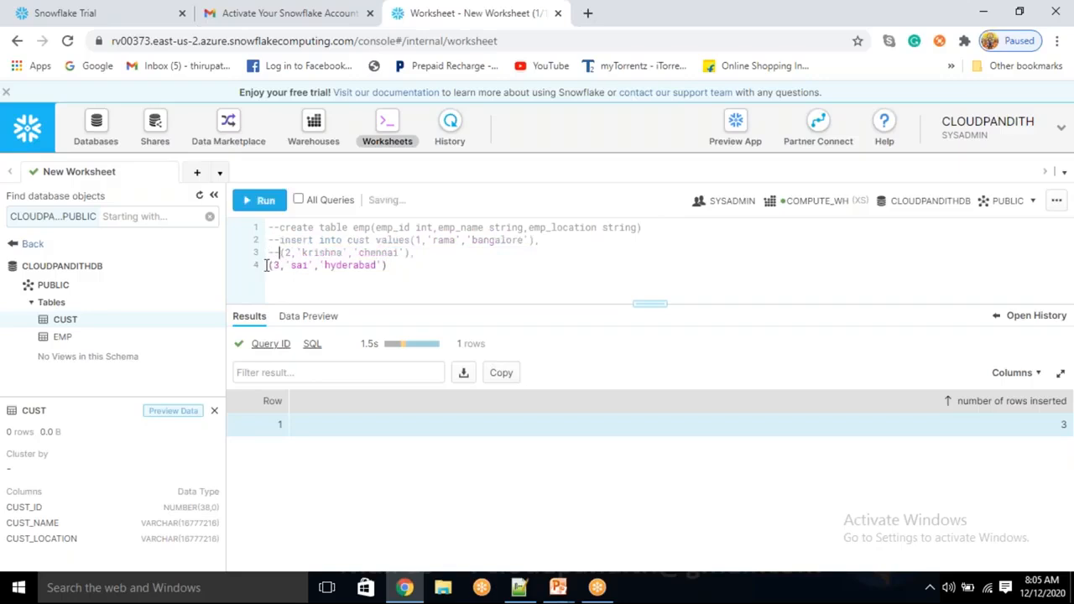
{"action": "left_click", "coordinate": [269, 265]}
{"action": "type", "text": "--"}
{"action": "left_click", "coordinate": [417, 271]}
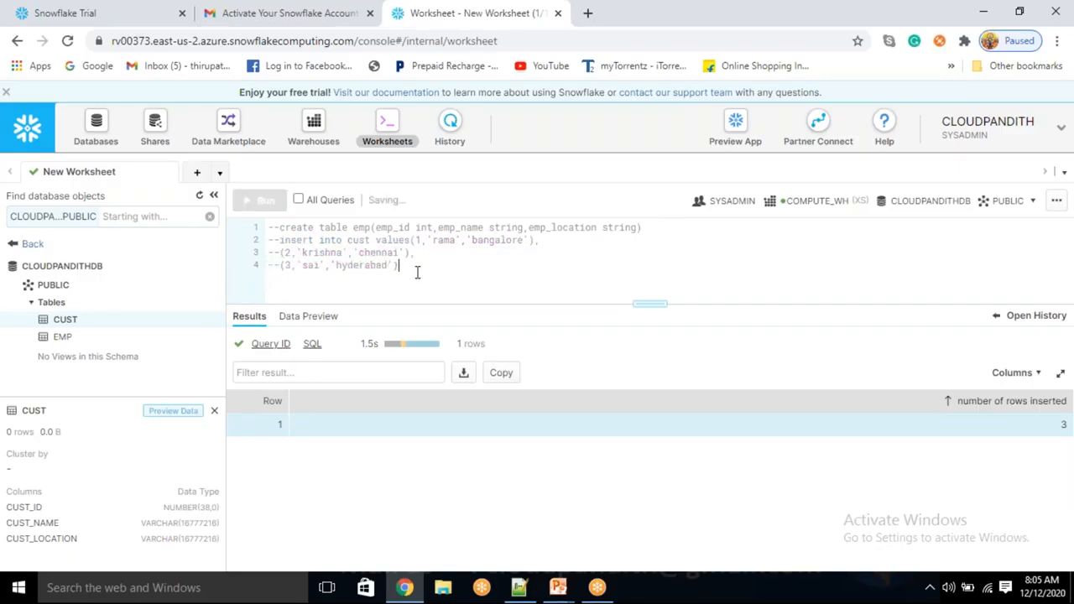
- Write the query select * from cust below the commented lines and run it
{"action": "key", "text": "Return"}
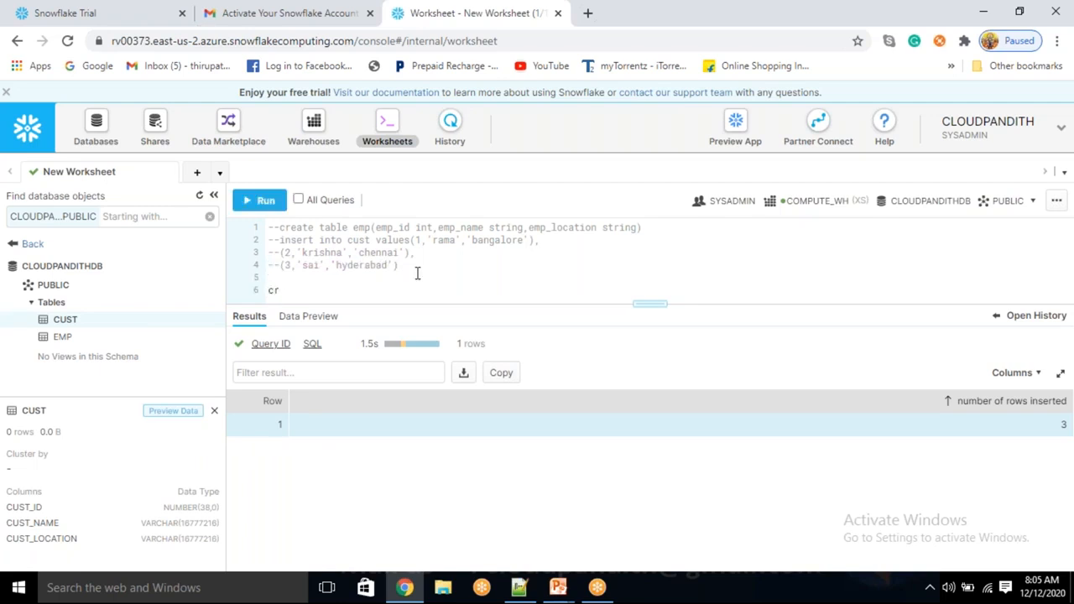
{"action": "type", "text": "select * from cust"}
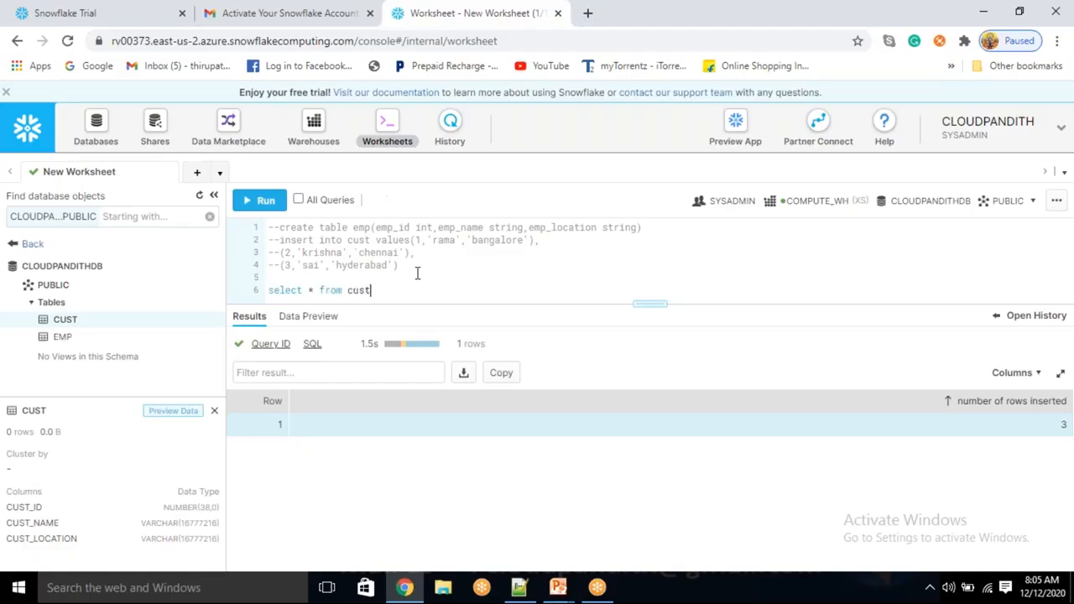
{"action": "left_click", "coordinate": [256, 202]}
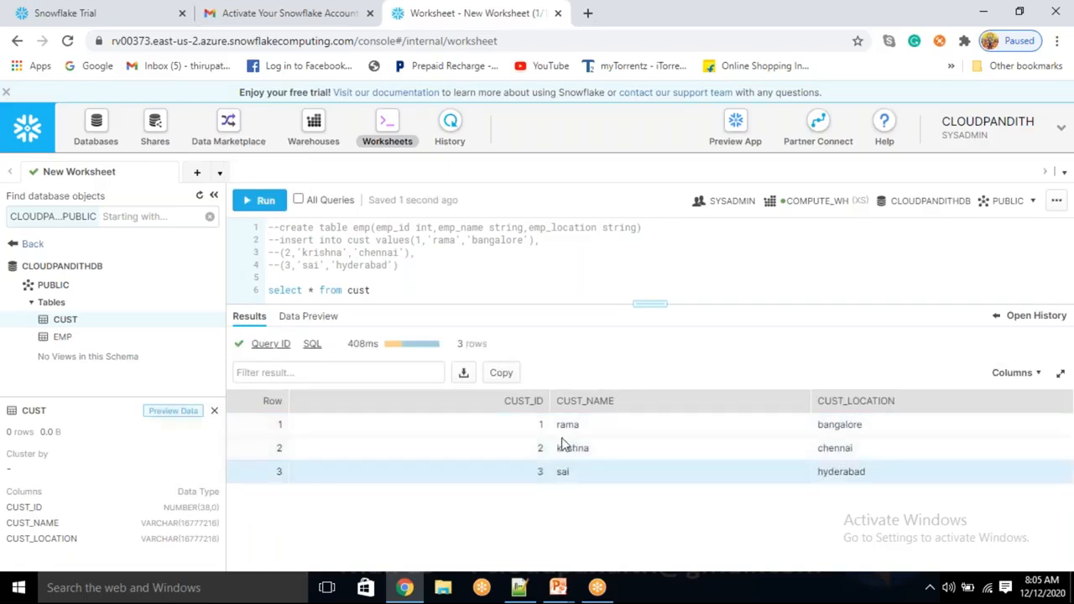
- Examine the customer rows returned by the query and the result's row count
{"action": "left_click", "coordinate": [576, 472]}
{"action": "left_click_drag", "start_coordinate": [537, 426], "coordinate": [625, 456]}
{"action": "left_click", "coordinate": [275, 422]}
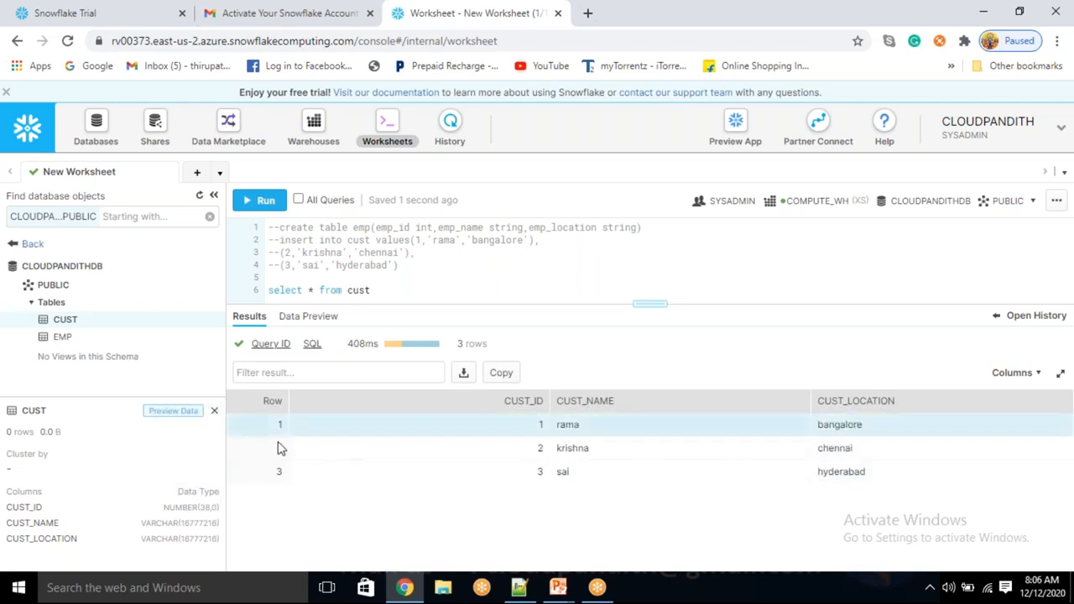
{"action": "left_click_drag", "start_coordinate": [265, 456], "coordinate": [272, 461]}
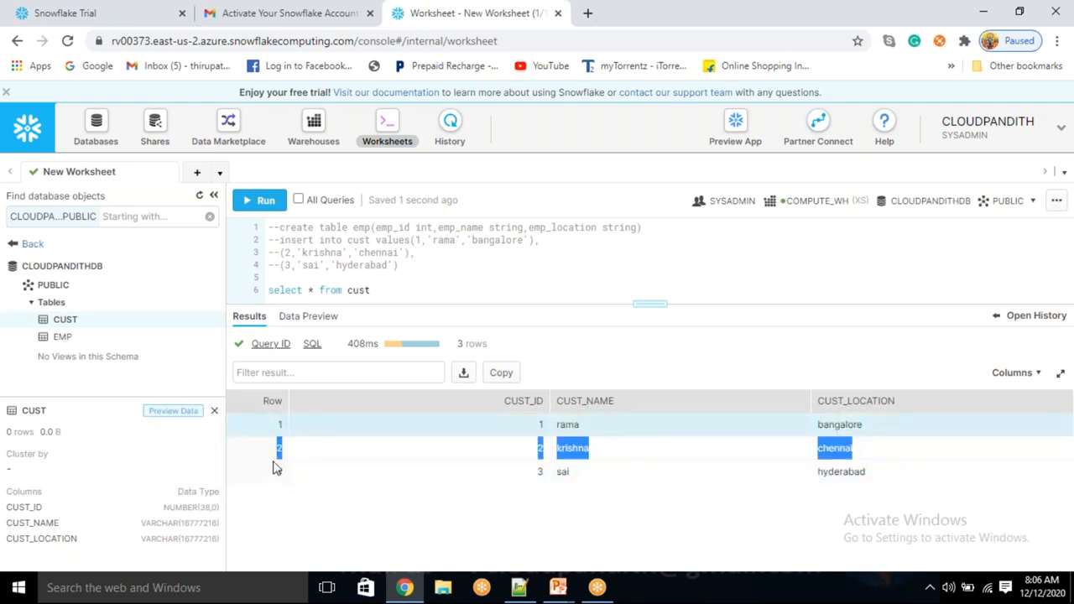
{"action": "left_click", "coordinate": [276, 457]}
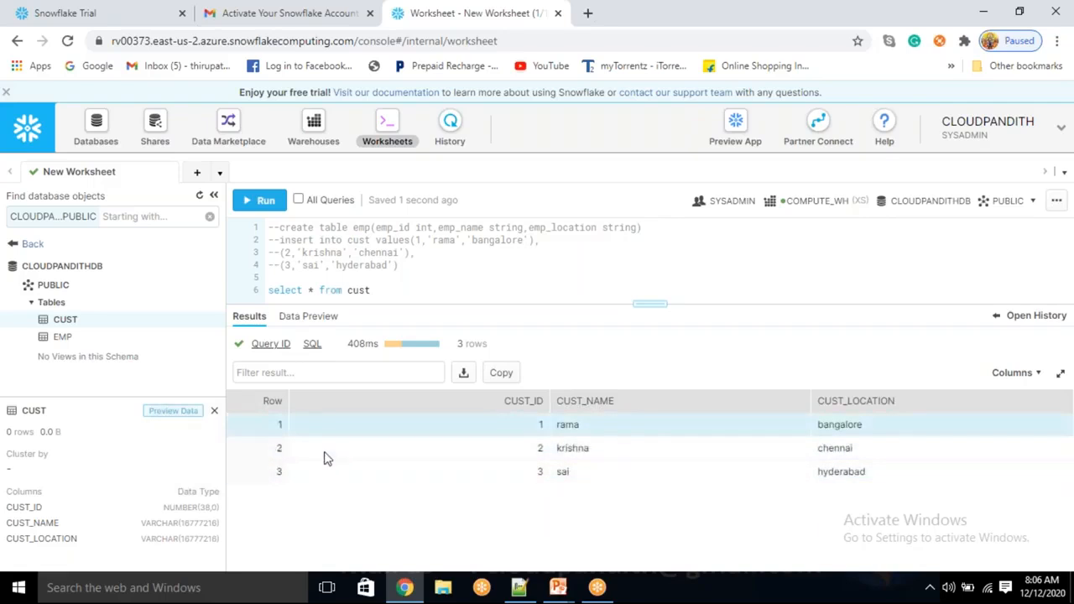
{"action": "left_click_drag", "start_coordinate": [488, 350], "coordinate": [467, 356]}
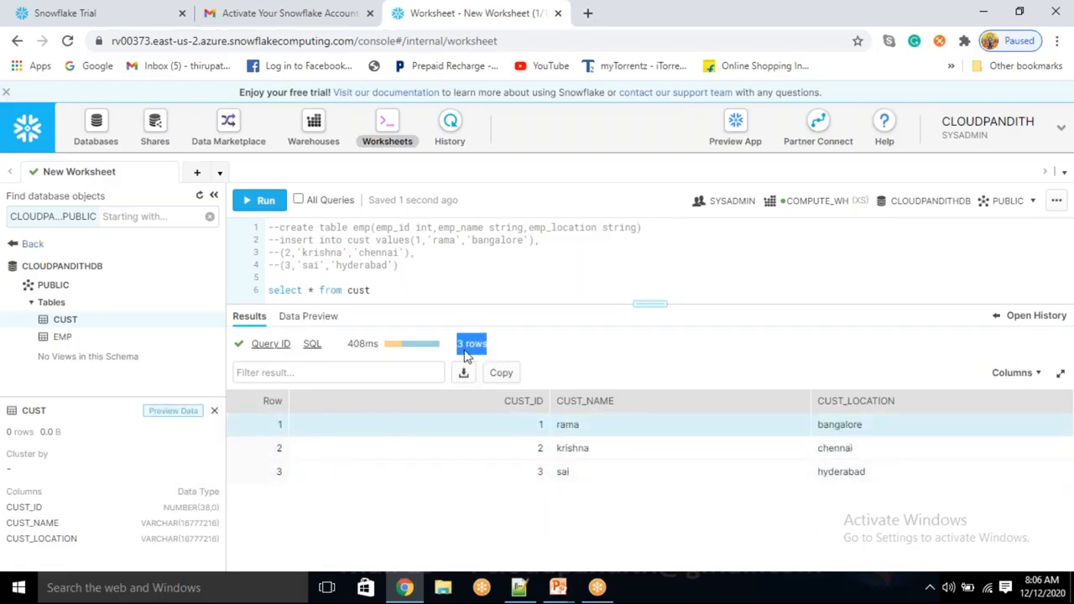
- Check the role, warehouse, database and schema that the worksheet uses for the cust query
{"action": "left_click", "coordinate": [391, 299]}
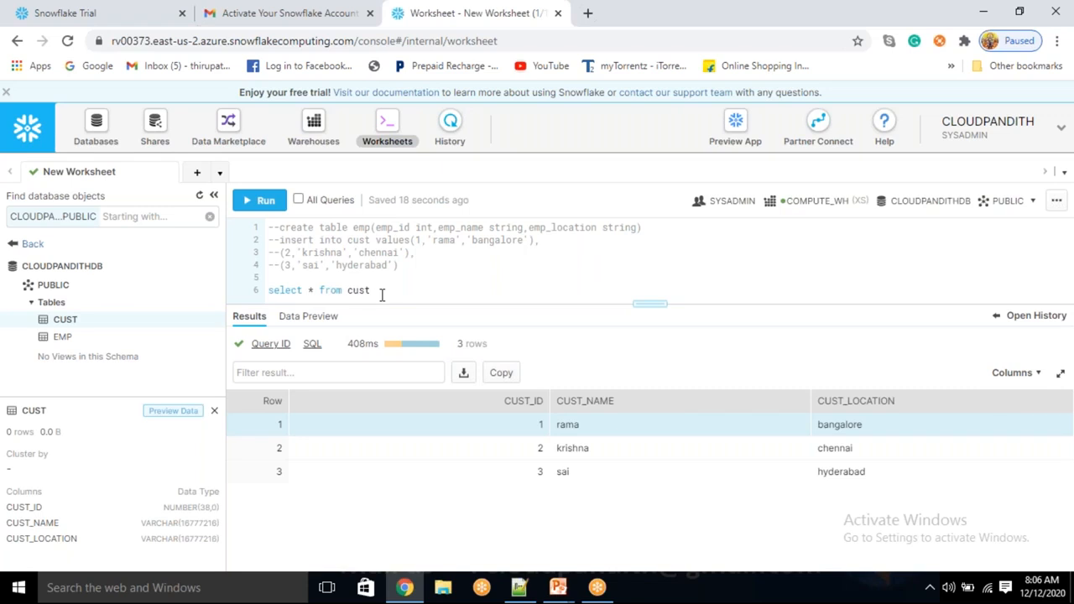
{"action": "double_click", "coordinate": [358, 289]}
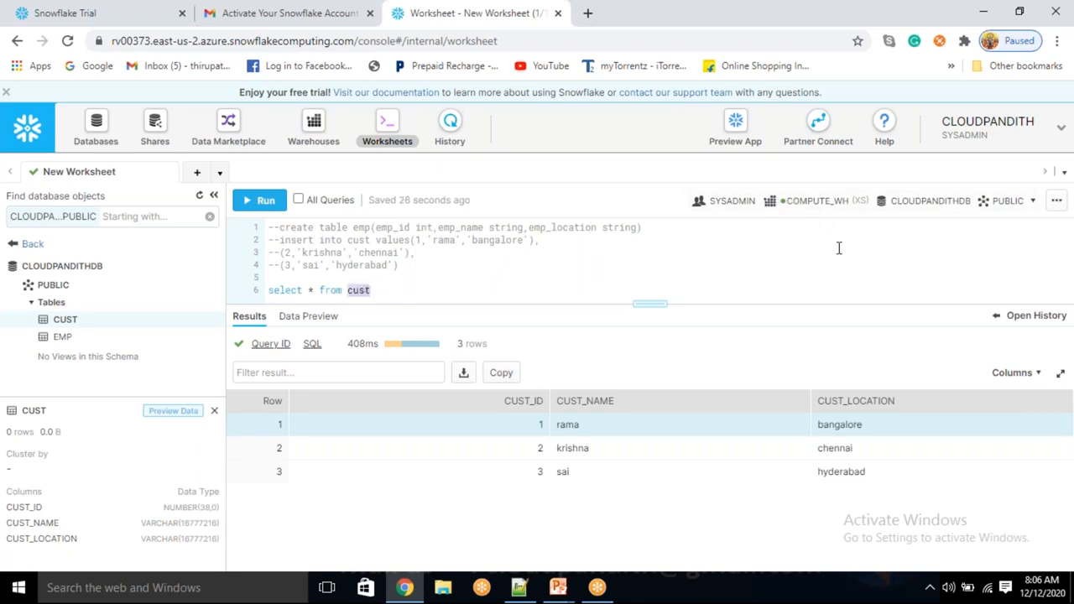
{"action": "left_click", "coordinate": [954, 213]}
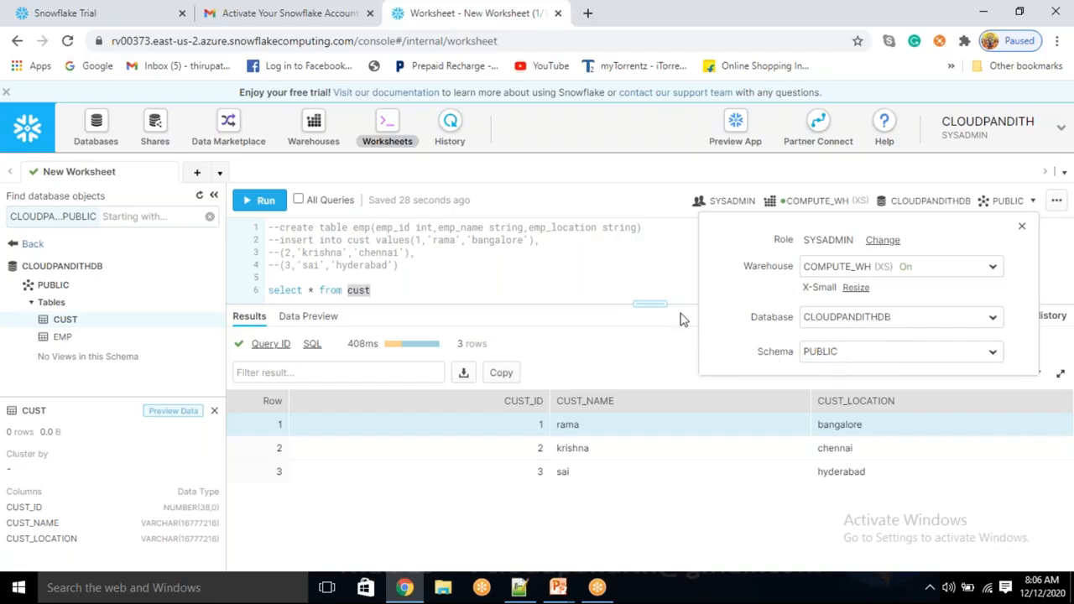
{"action": "double_click", "coordinate": [368, 291]}
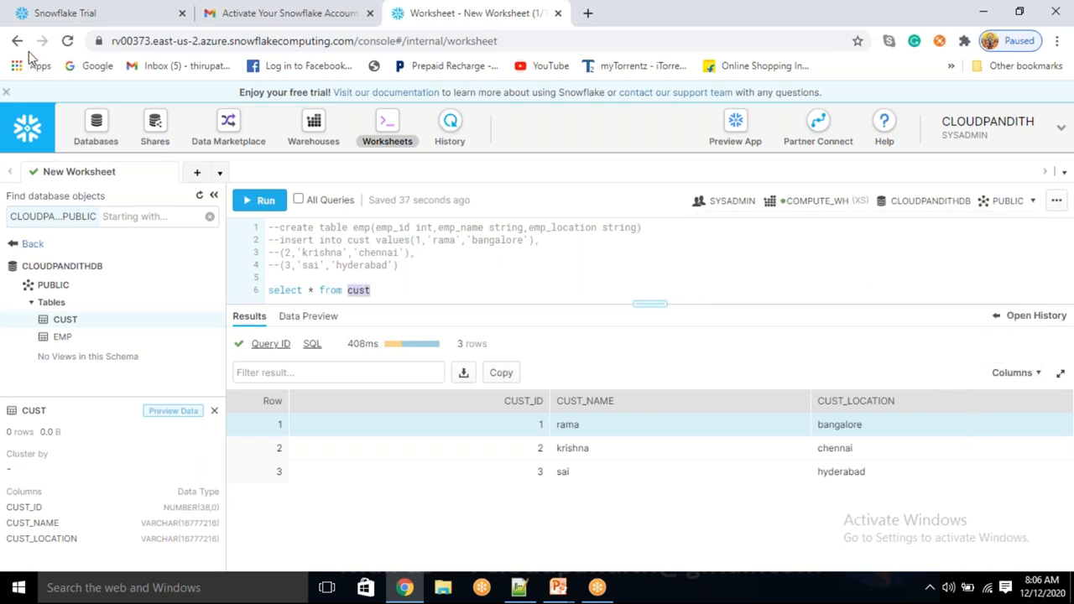
- Examine the account, region and cloud provider part of the worksheet's web address
{"action": "left_click", "coordinate": [179, 46]}
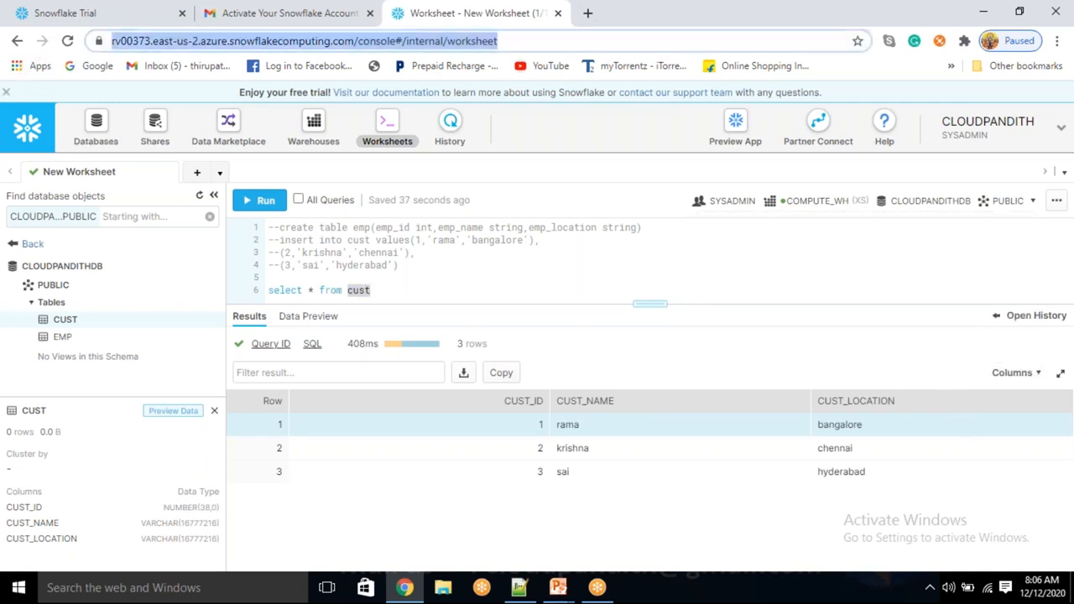
{"action": "left_click", "coordinate": [234, 38]}
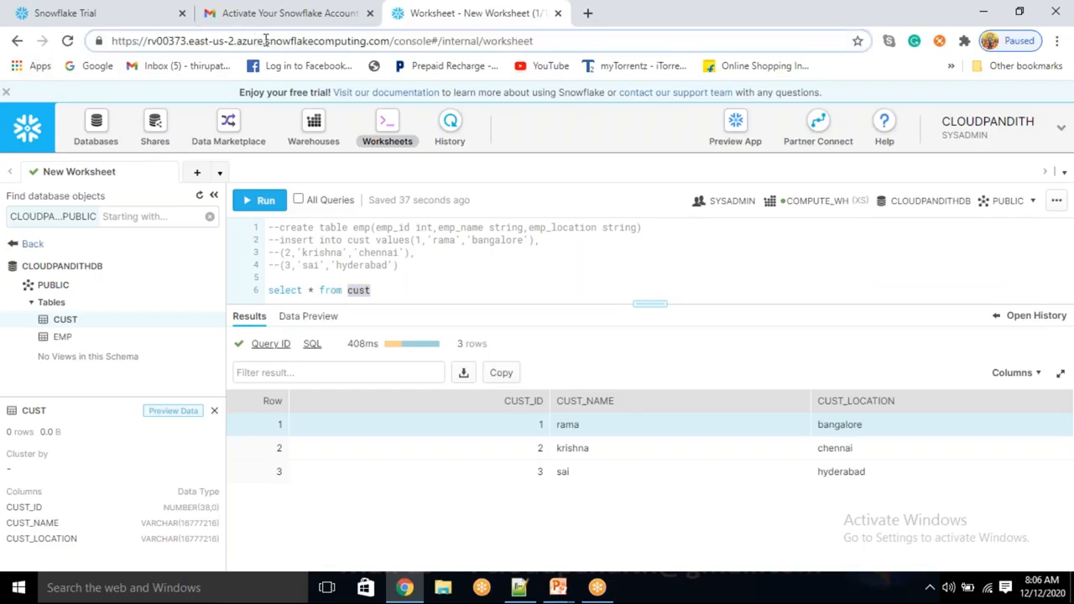
{"action": "left_click_drag", "start_coordinate": [258, 43], "coordinate": [150, 47]}
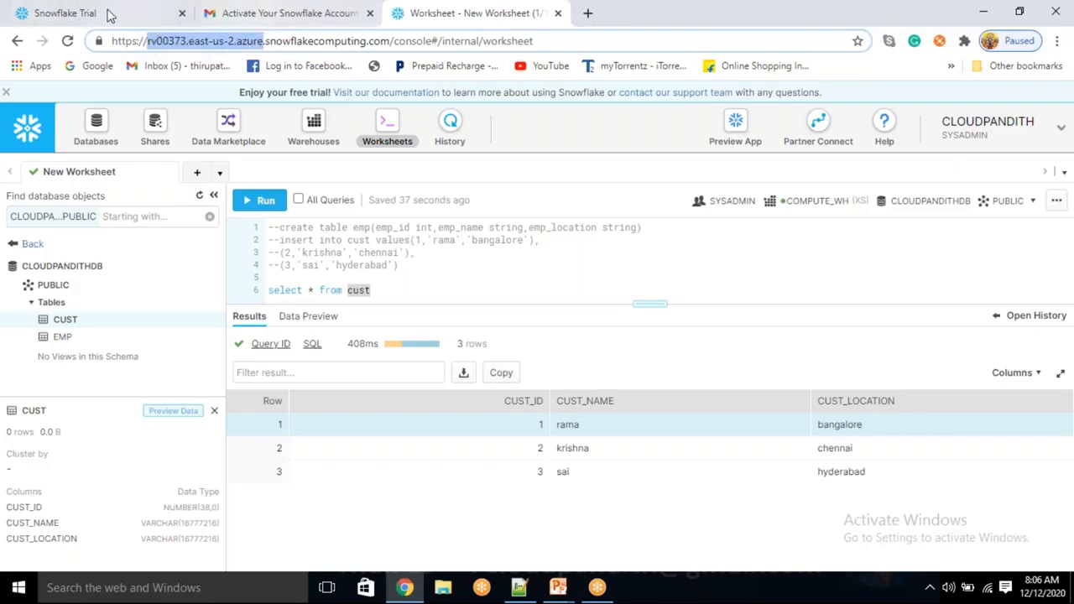
{"action": "left_click", "coordinate": [387, 289]}
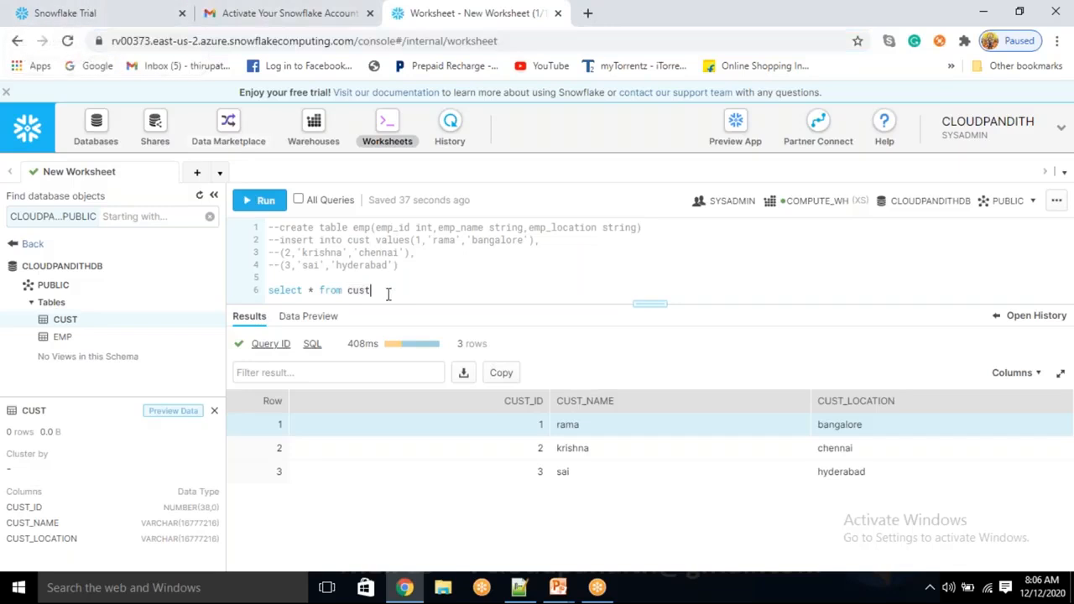
- Close the Gmail activation message and the Snowflake Trial page, keeping the worksheet open
{"action": "left_click_drag", "start_coordinate": [289, 10], "coordinate": [46, 10]}
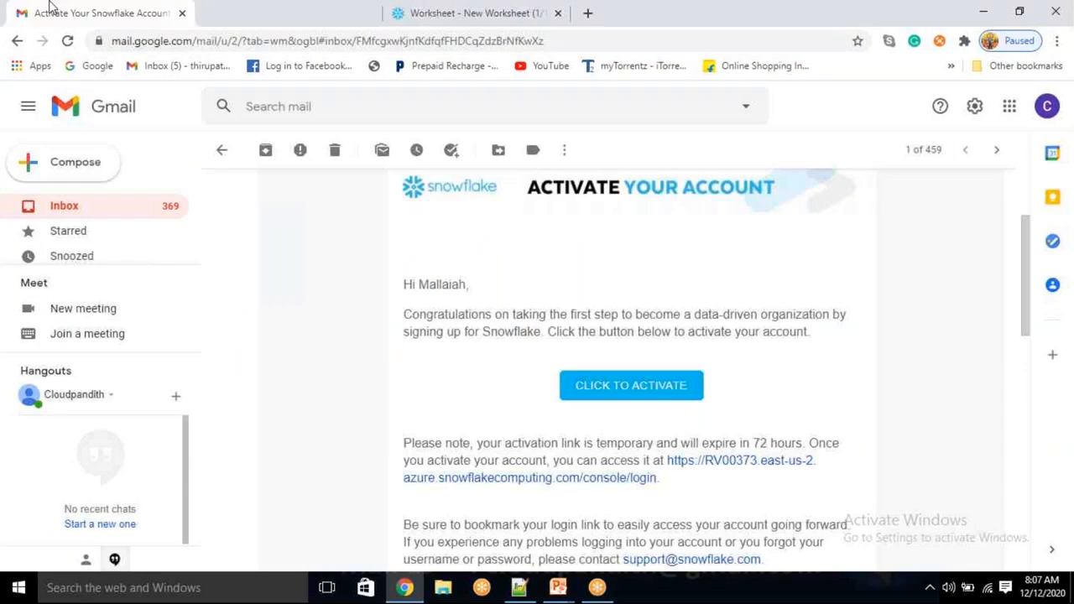
{"action": "left_click", "coordinate": [182, 14]}
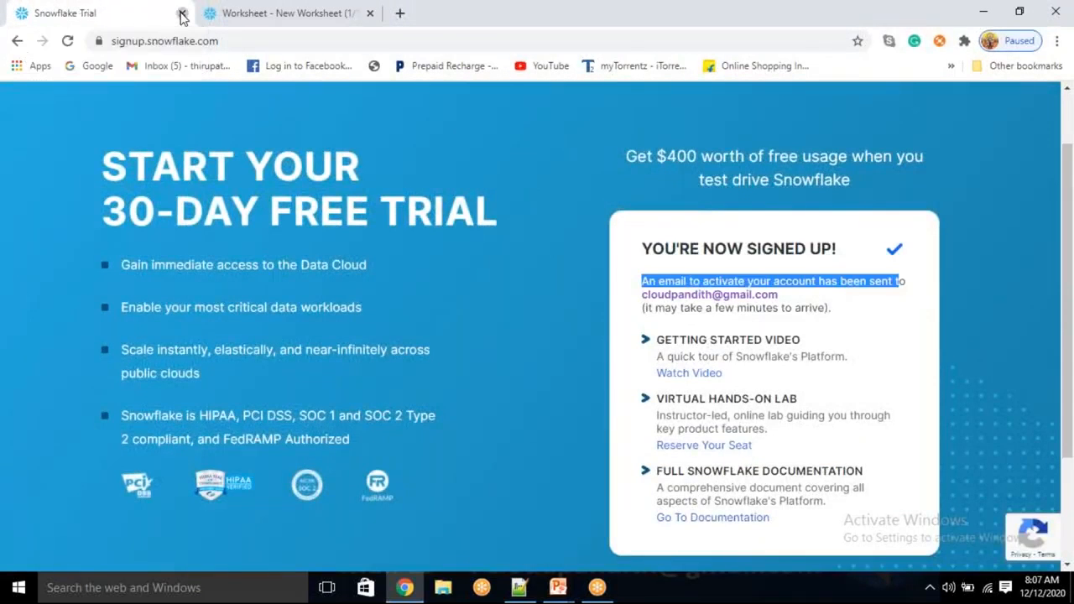
{"action": "left_click", "coordinate": [180, 13]}
- Open the Azure portal at portal.azure.com in a new browser tab and show its storage accounts
{"action": "left_click", "coordinate": [212, 13]}
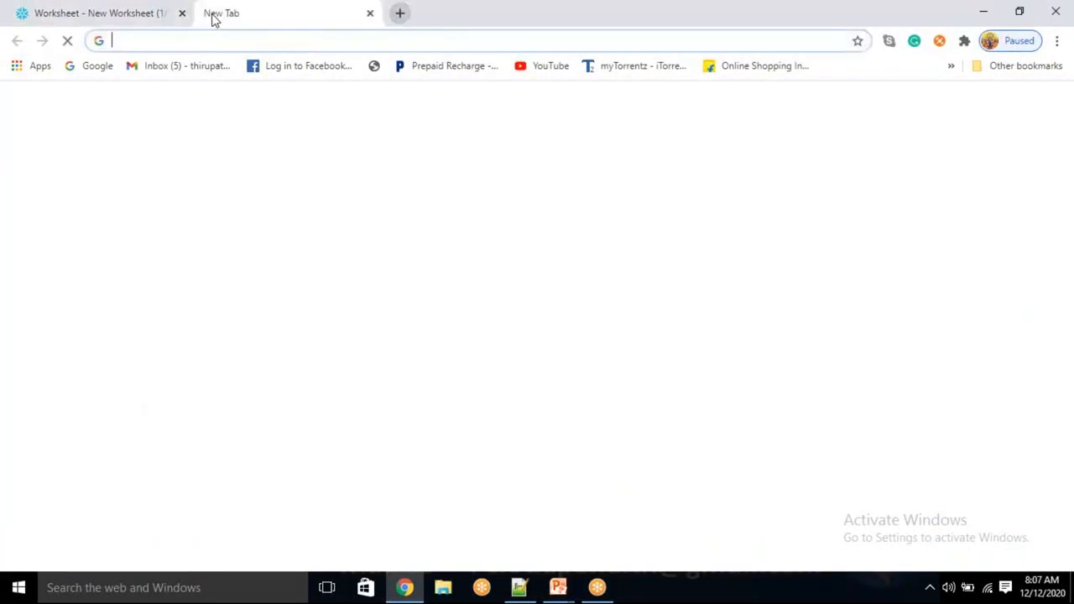
{"action": "type", "text": "port"}
{"action": "key", "text": "Return"}
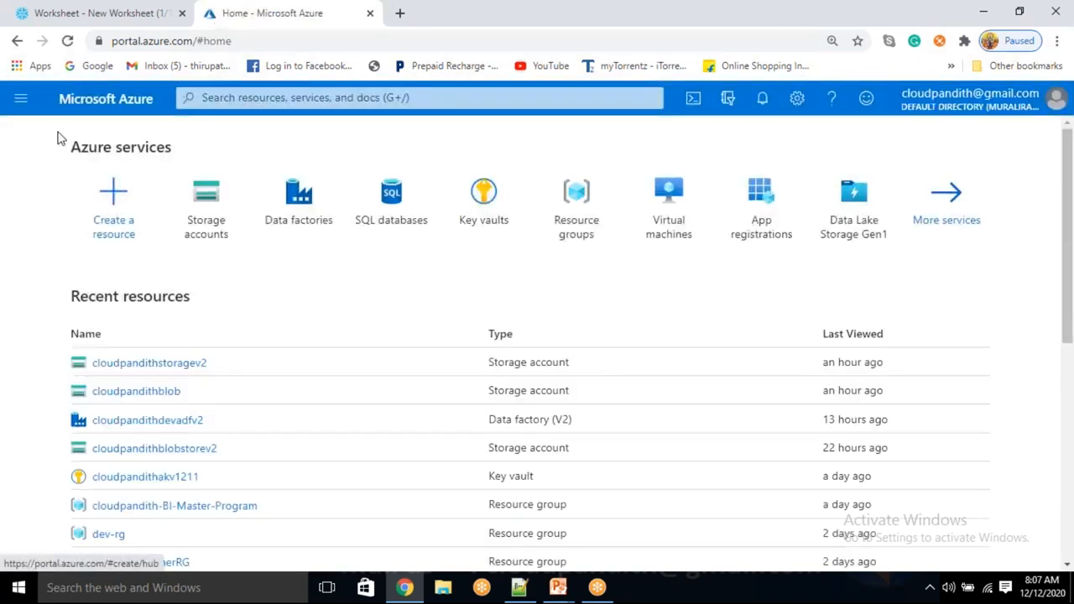
{"action": "left_click", "coordinate": [228, 218]}
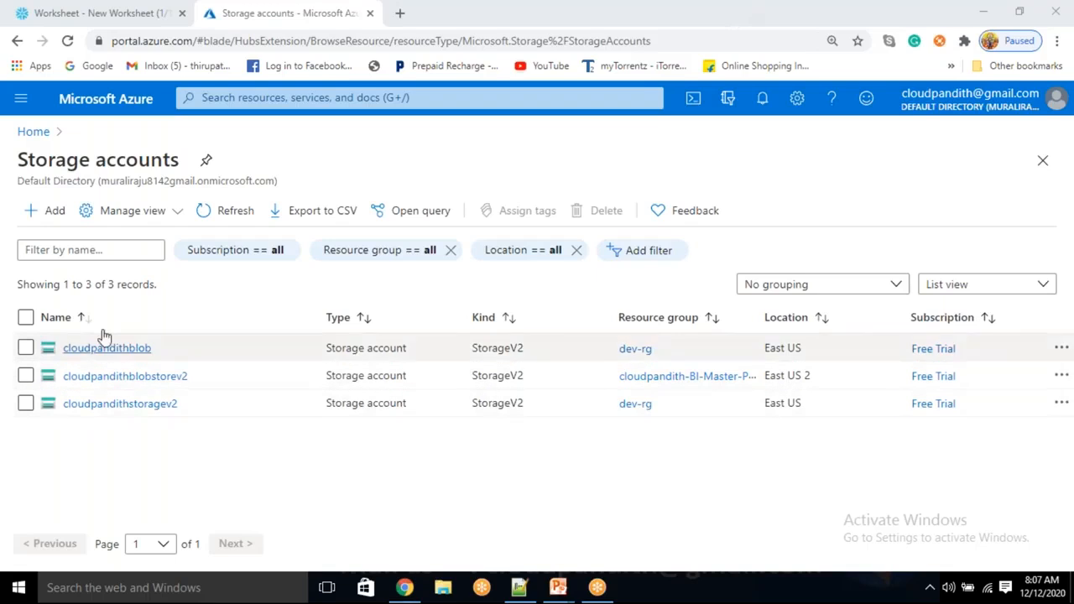
- Begin creating a storage account and choose cloudpandith-BI-Master-Program as its resource group
{"action": "left_click", "coordinate": [49, 220]}
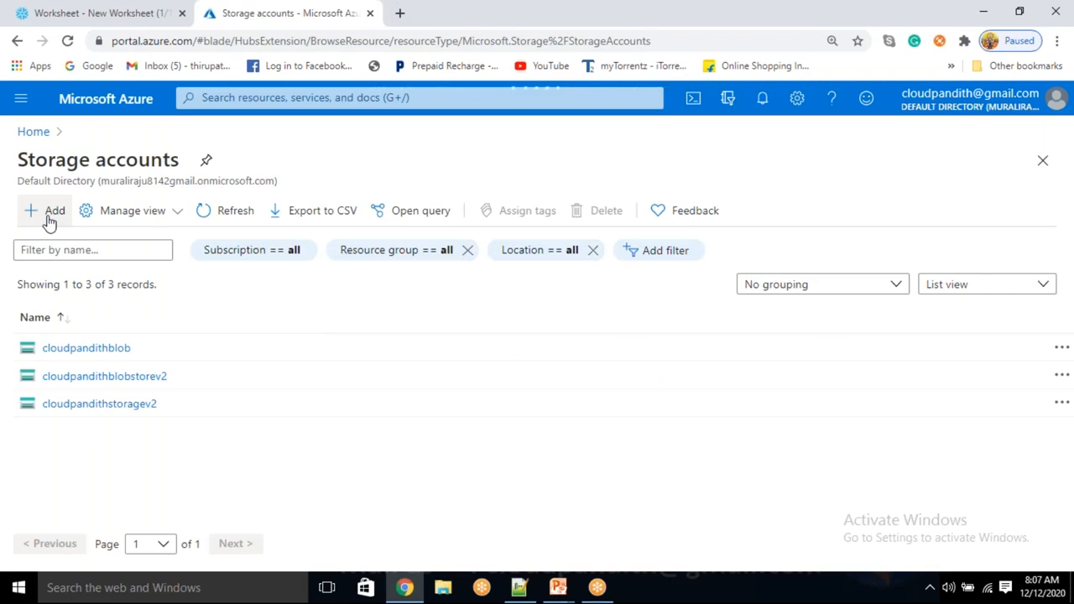
{"action": "left_click", "coordinate": [1054, 284]}
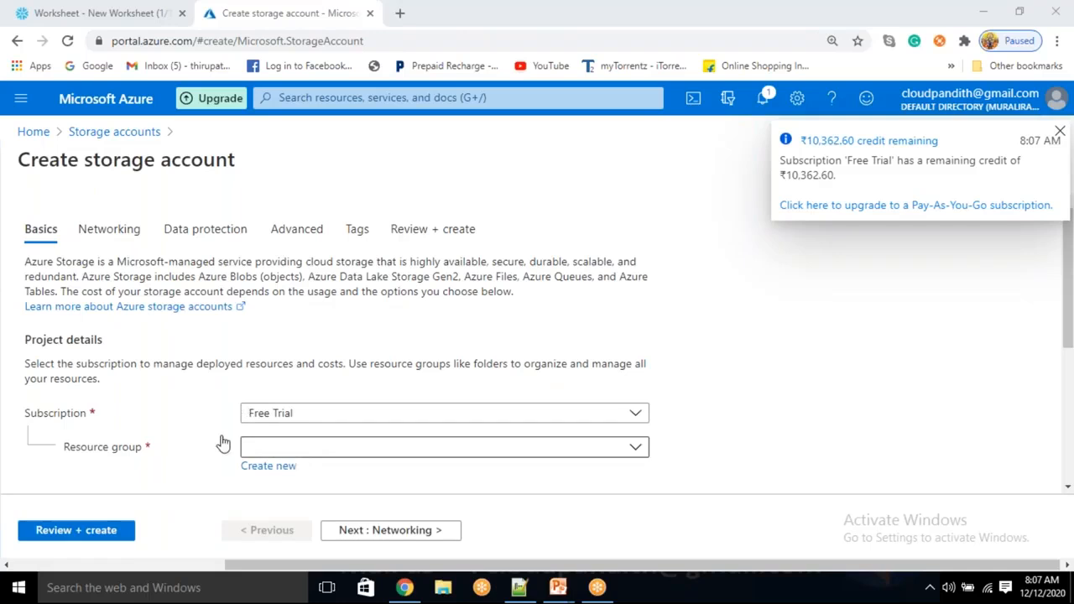
{"action": "scroll", "coordinate": [213, 432], "scroll_direction": "down", "scroll_amount": 1}
{"action": "left_click", "coordinate": [328, 368]}
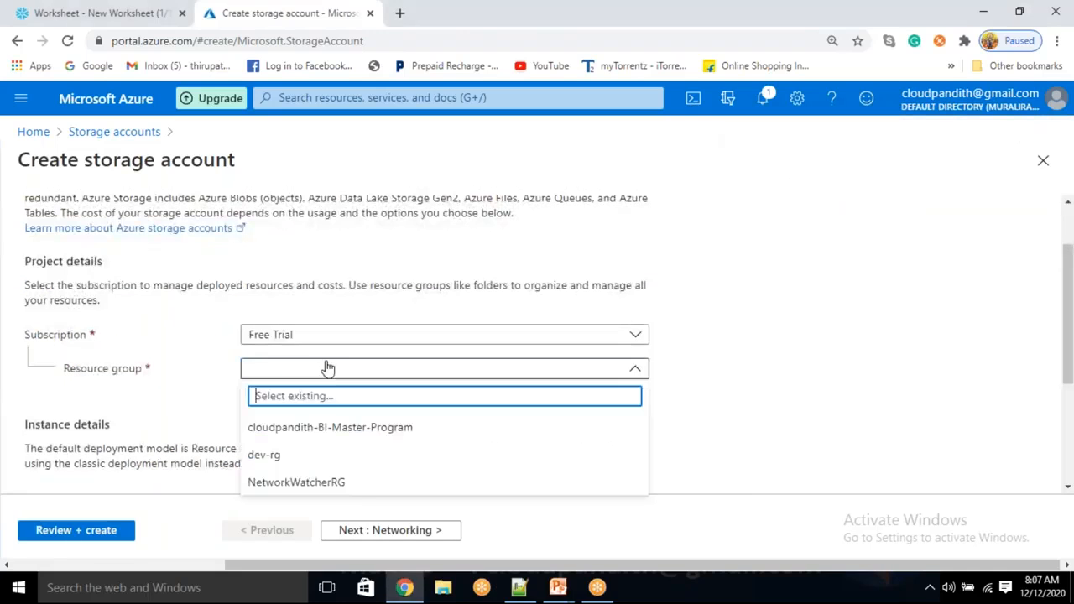
{"action": "left_click", "coordinate": [333, 429]}
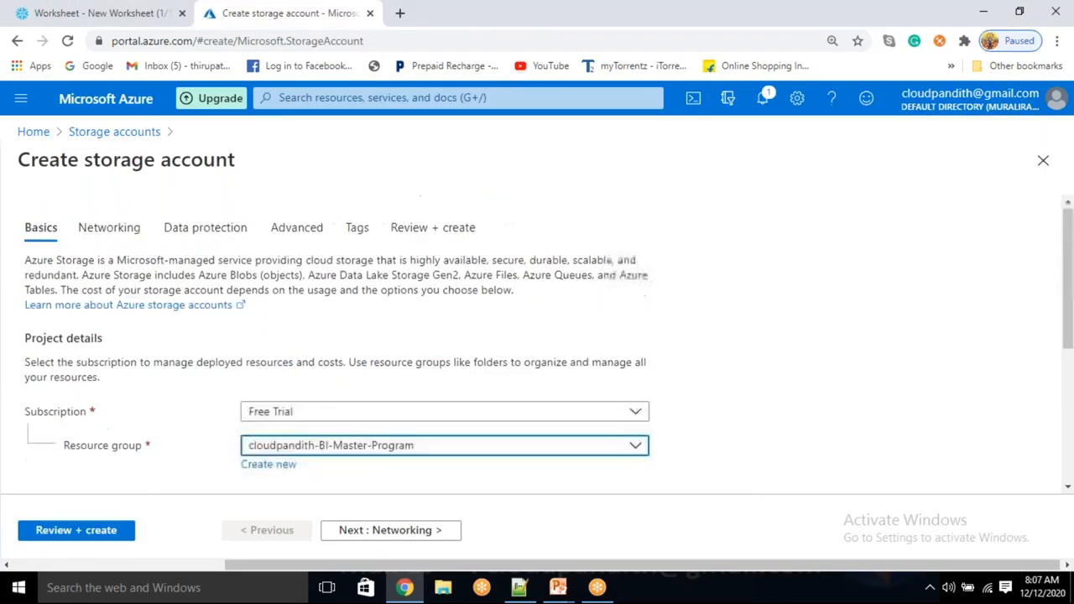
- Name the new storage account cloudpandithblob1212
{"action": "scroll", "coordinate": [336, 427], "scroll_direction": "down", "scroll_amount": 2}
{"action": "scroll", "coordinate": [333, 427], "scroll_direction": "down", "scroll_amount": 2}
{"action": "scroll", "coordinate": [333, 427], "scroll_direction": "up", "scroll_amount": 2}
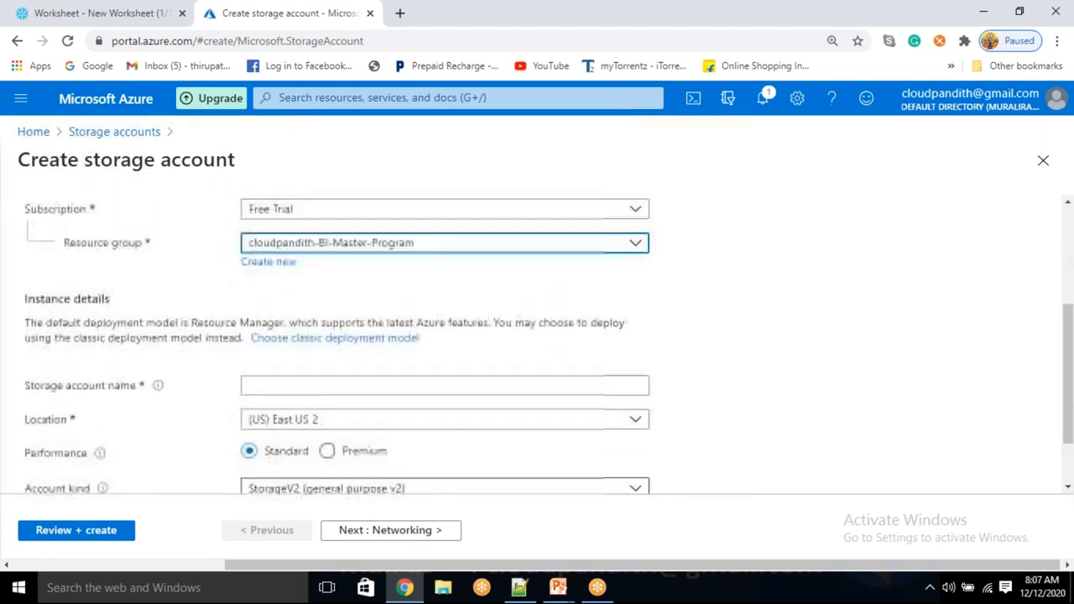
{"action": "left_click", "coordinate": [285, 387]}
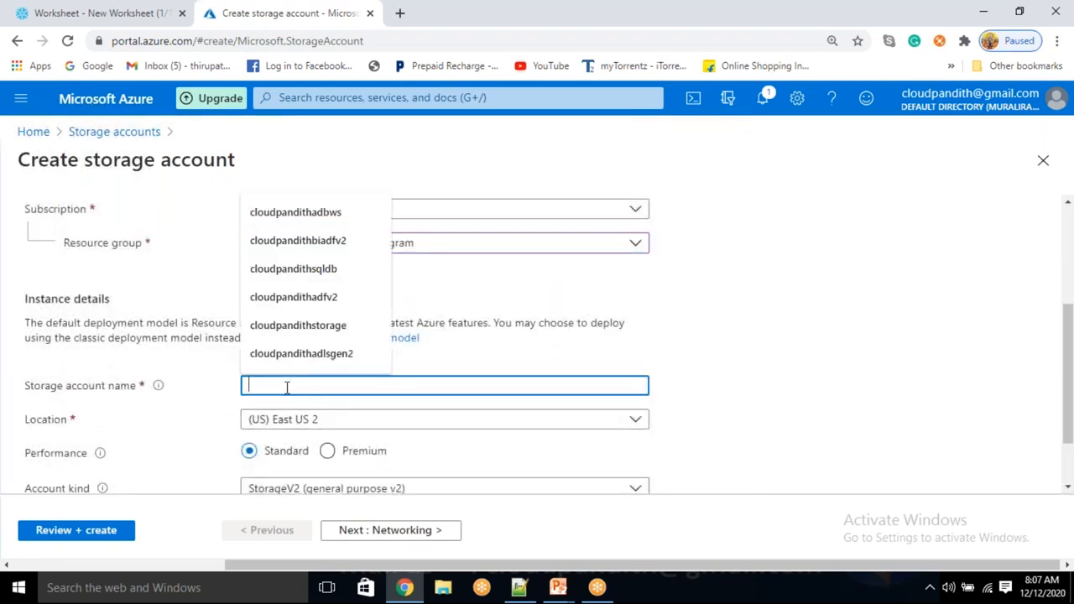
{"action": "type", "text": "cloudpandithstore"}
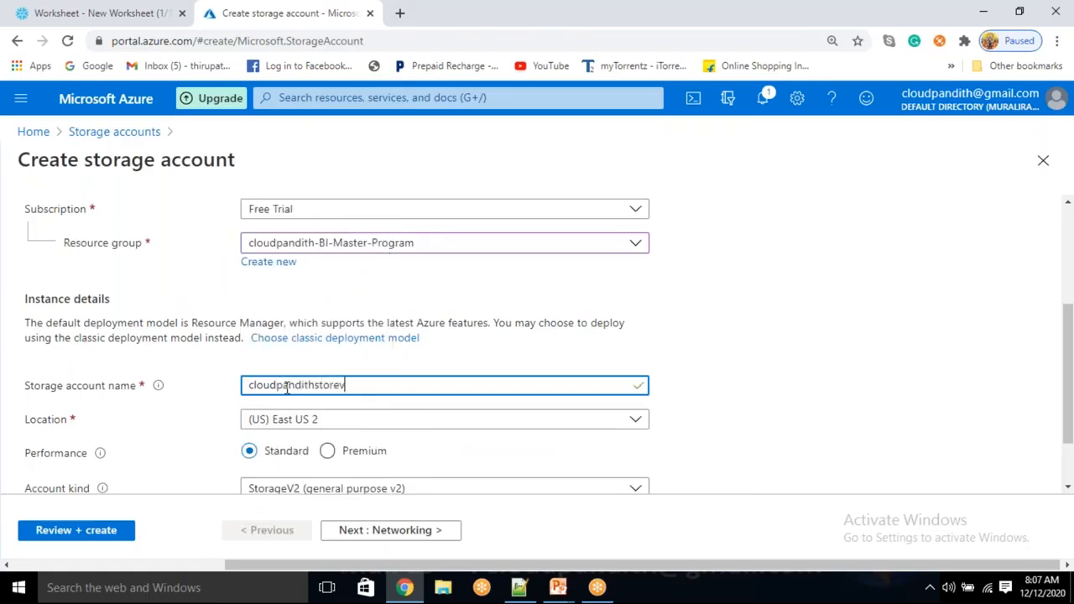
{"action": "type", "text": "v"}
{"action": "key", "text": "BackSpace"}
{"action": "key", "text": "BackSpace"}
{"action": "key", "text": "BackSpace"}
{"action": "key", "text": "BackSpace"}
{"action": "key", "text": "BackSpace"}
{"action": "key", "text": "BackSpace"}
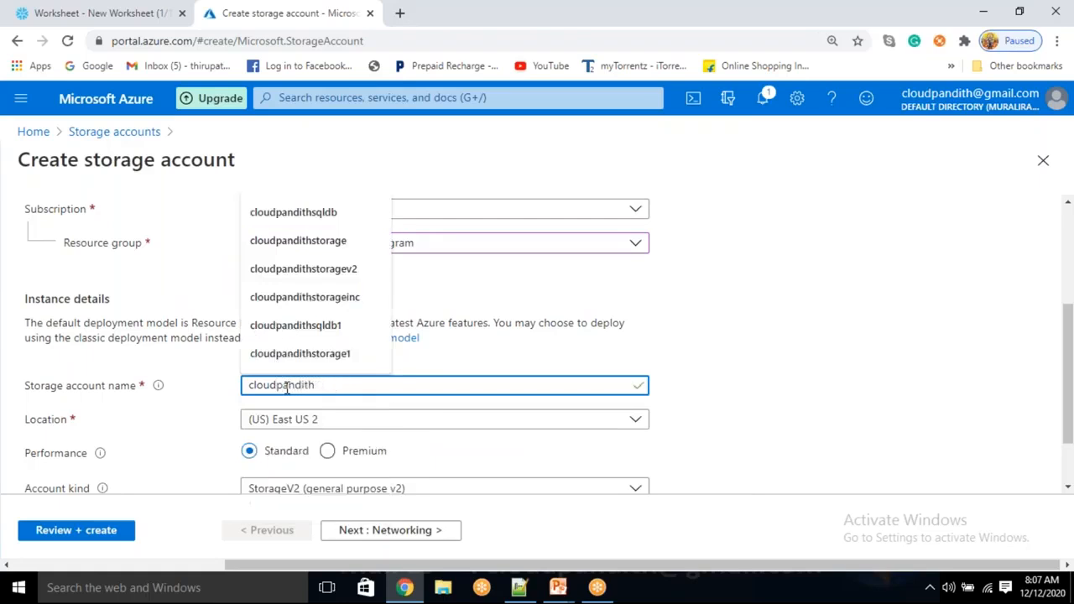
{"action": "type", "text": "blob12"}
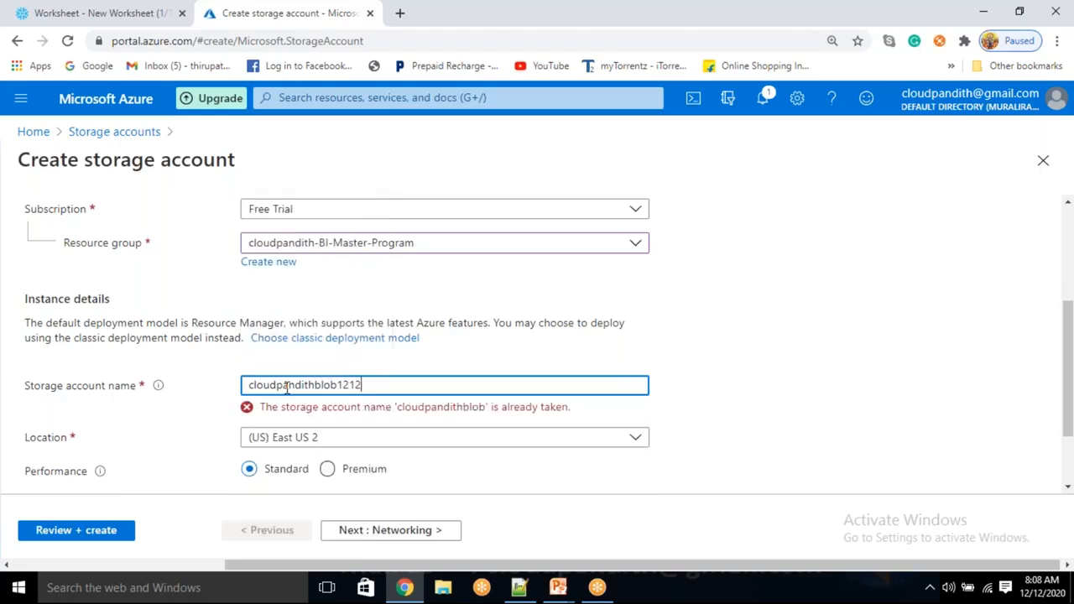
{"action": "type", "text": "12"}
{"action": "left_click", "coordinate": [740, 419]}
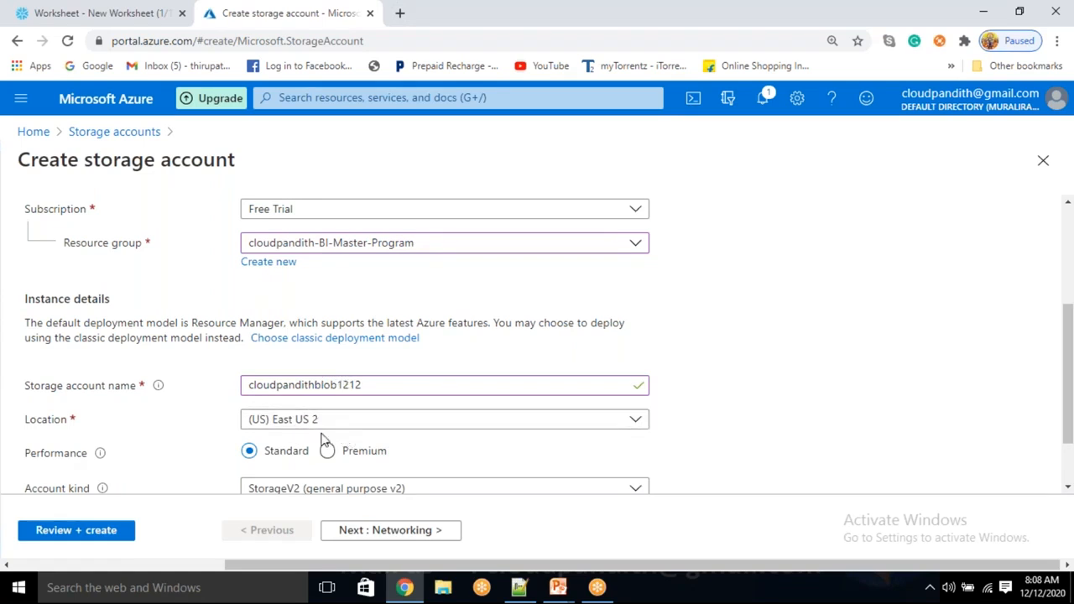
- Create a new resource group named cloudpandih-BI-Master-Program1 for the storage account
{"action": "left_click_drag", "start_coordinate": [337, 385], "coordinate": [378, 386]}
{"action": "left_click", "coordinate": [736, 395]}
{"action": "left_click", "coordinate": [302, 248]}
{"action": "left_click", "coordinate": [701, 291]}
{"action": "left_click", "coordinate": [270, 262]}
{"action": "type", "text": "cloudpandih-BI-Master-Program1"}
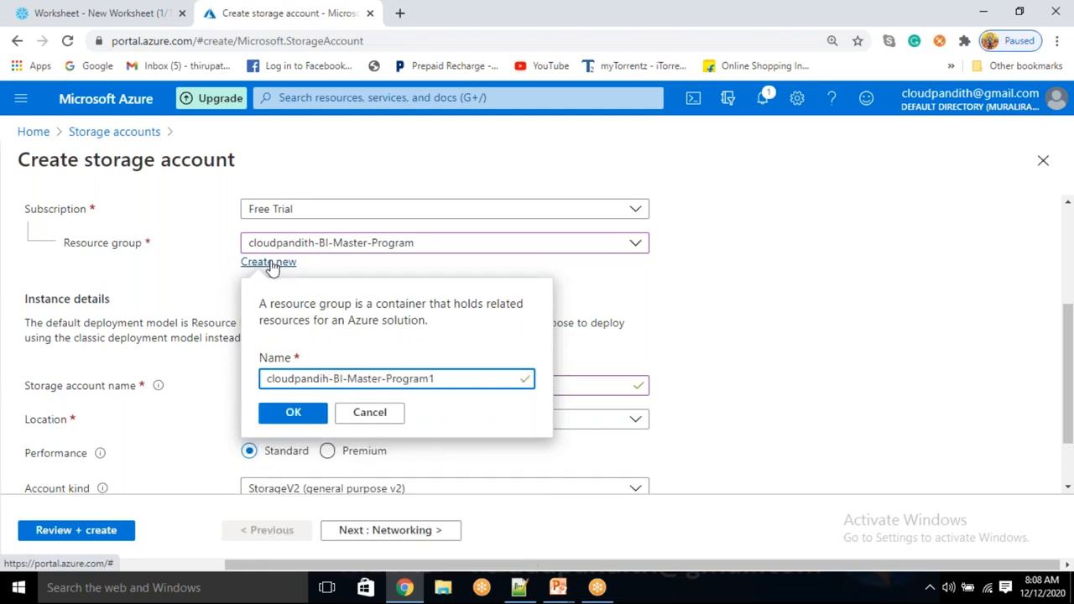
{"action": "left_click", "coordinate": [304, 412]}
{"action": "scroll", "coordinate": [326, 377], "scroll_direction": "down", "scroll_amount": 1}
{"action": "scroll", "coordinate": [325, 377], "scroll_direction": "up", "scroll_amount": 1}
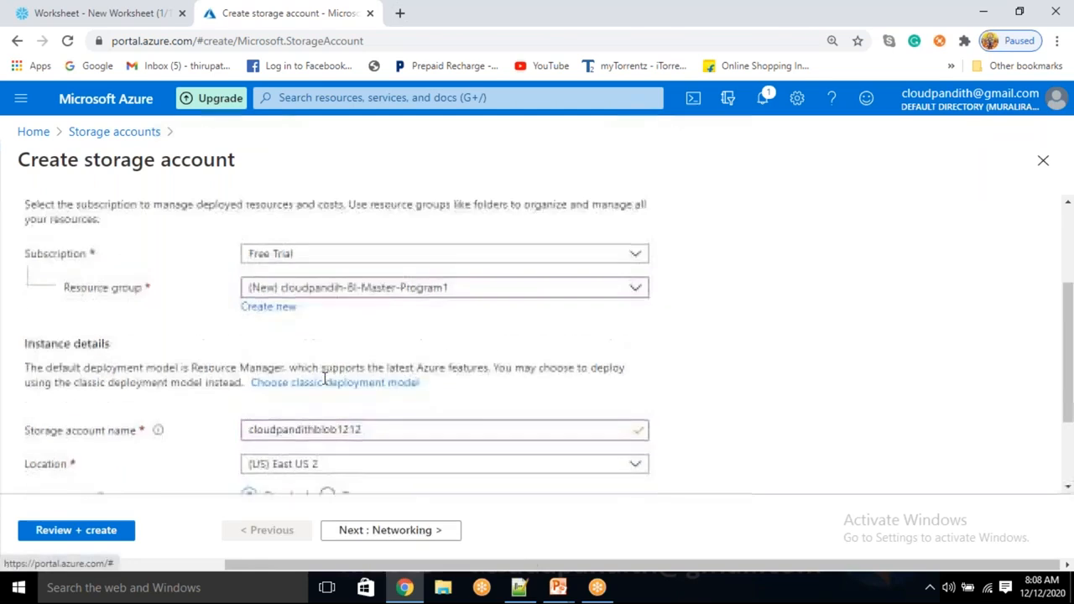
- Review the basic settings of cloudpandithblob1212 and create the storage account with the remaining options at their defaults
{"action": "scroll", "coordinate": [326, 378], "scroll_direction": "down", "scroll_amount": 1}
{"action": "scroll", "coordinate": [285, 424], "scroll_direction": "up", "scroll_amount": 3}
{"action": "scroll", "coordinate": [968, 372], "scroll_direction": "down", "scroll_amount": 4}
{"action": "scroll", "coordinate": [485, 424], "scroll_direction": "up", "scroll_amount": 1}
{"action": "scroll", "coordinate": [482, 431], "scroll_direction": "down", "scroll_amount": 1}
{"action": "scroll", "coordinate": [298, 479], "scroll_direction": "up", "scroll_amount": 1}
{"action": "scroll", "coordinate": [559, 434], "scroll_direction": "up", "scroll_amount": 2}
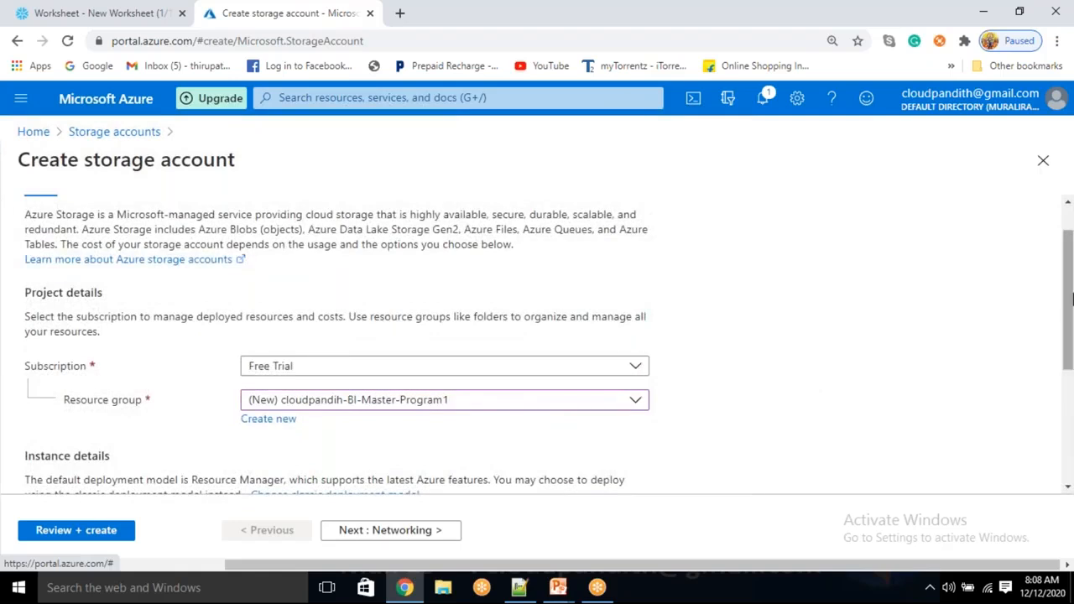
{"action": "scroll", "coordinate": [583, 441], "scroll_direction": "down", "scroll_amount": 3}
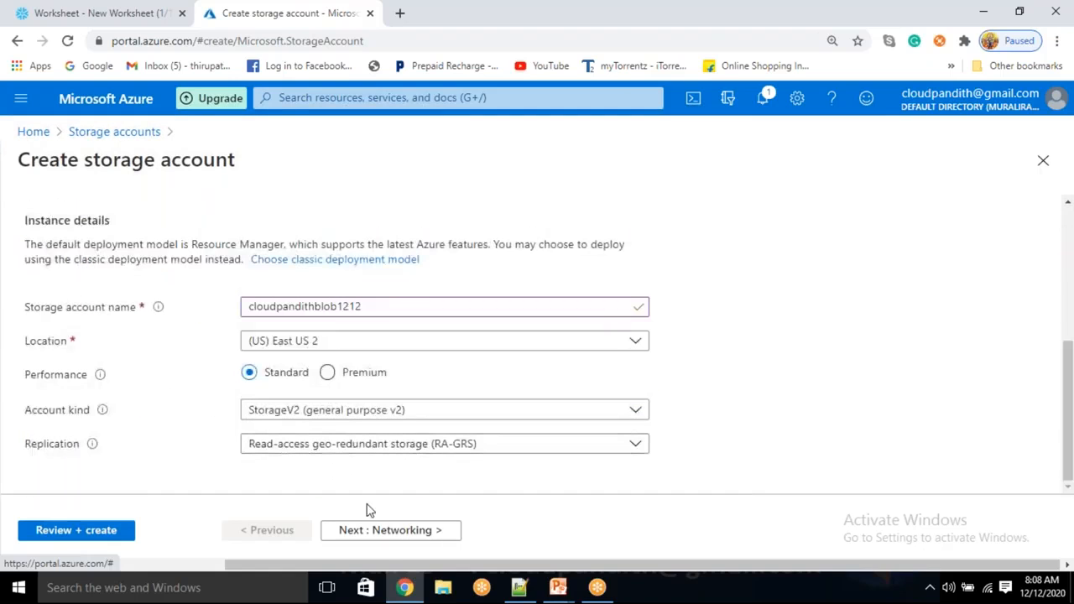
{"action": "left_click", "coordinate": [374, 541]}
{"action": "left_click", "coordinate": [374, 541]}
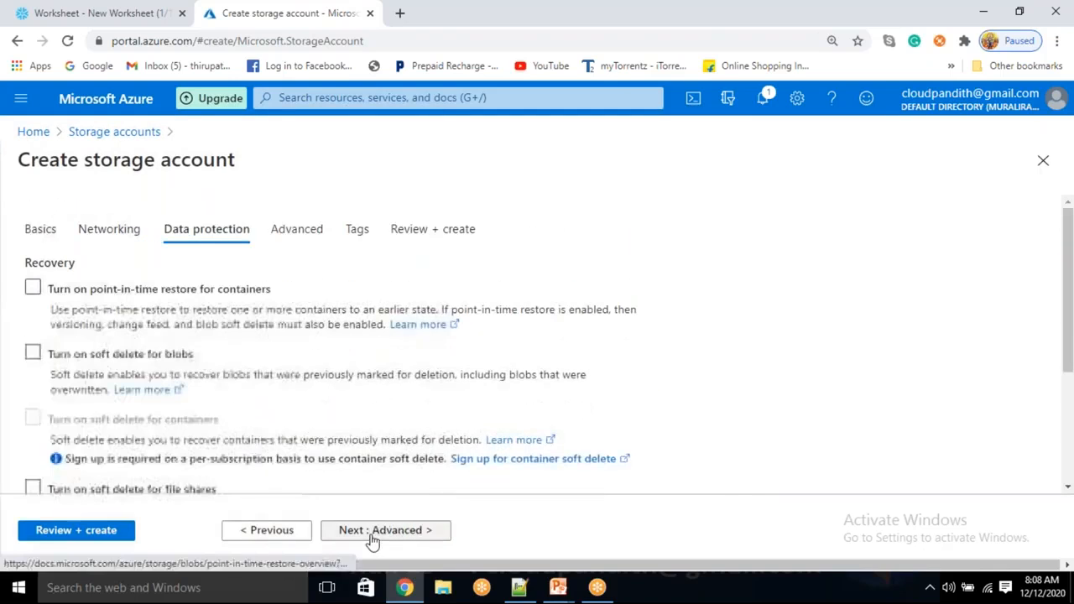
{"action": "left_click", "coordinate": [97, 535]}
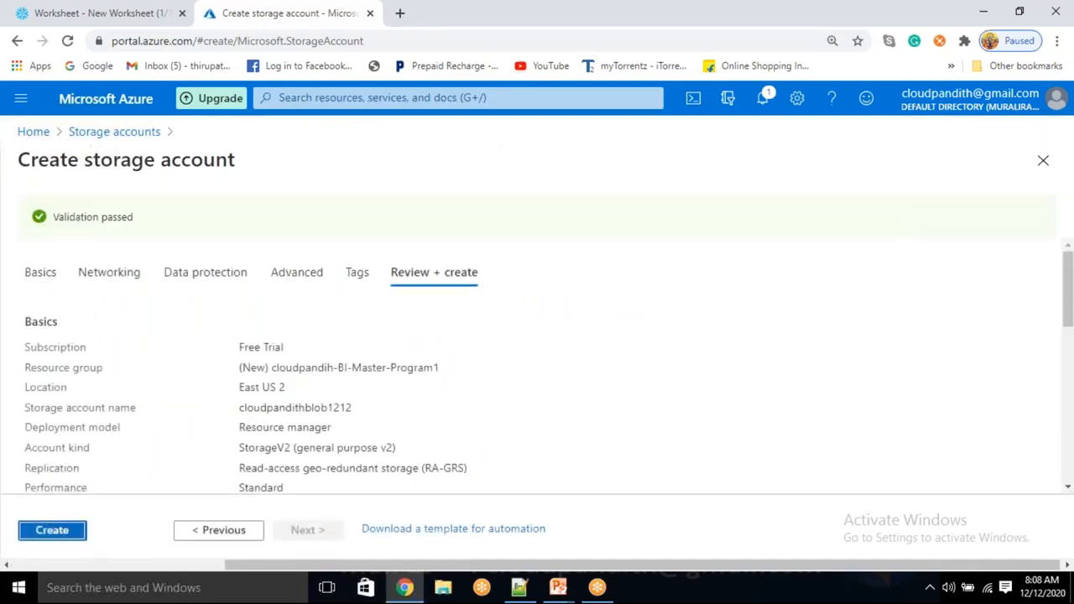
{"action": "left_click", "coordinate": [52, 530]}
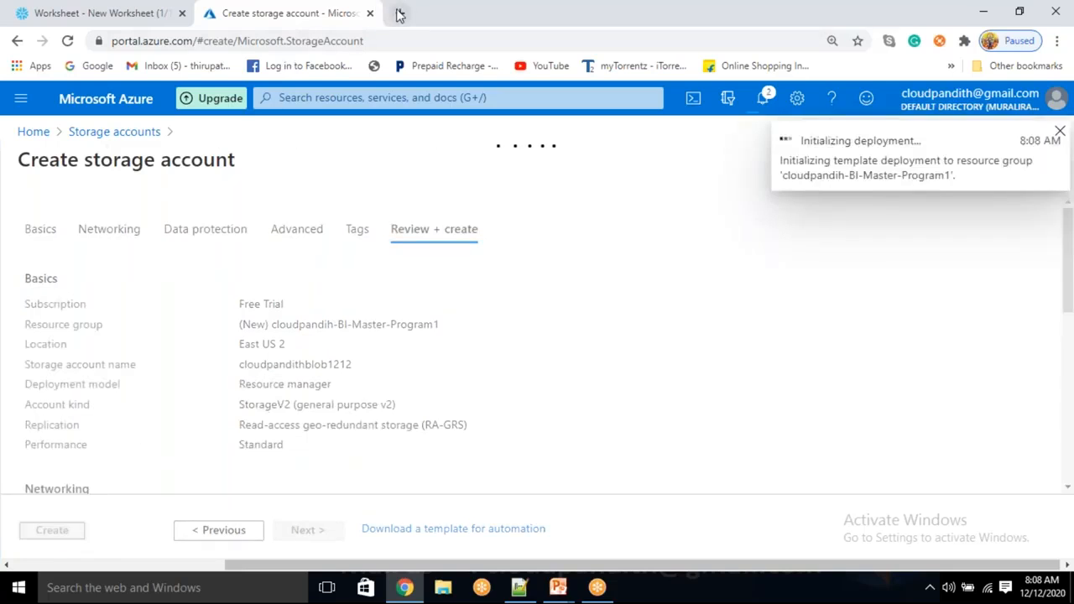
- Open portal.azure.com in another new browser tab and show the list of storage accounts
{"action": "left_click", "coordinate": [400, 13]}
{"action": "type", "text": "portal.azure.com"}
{"action": "key", "text": "Return"}
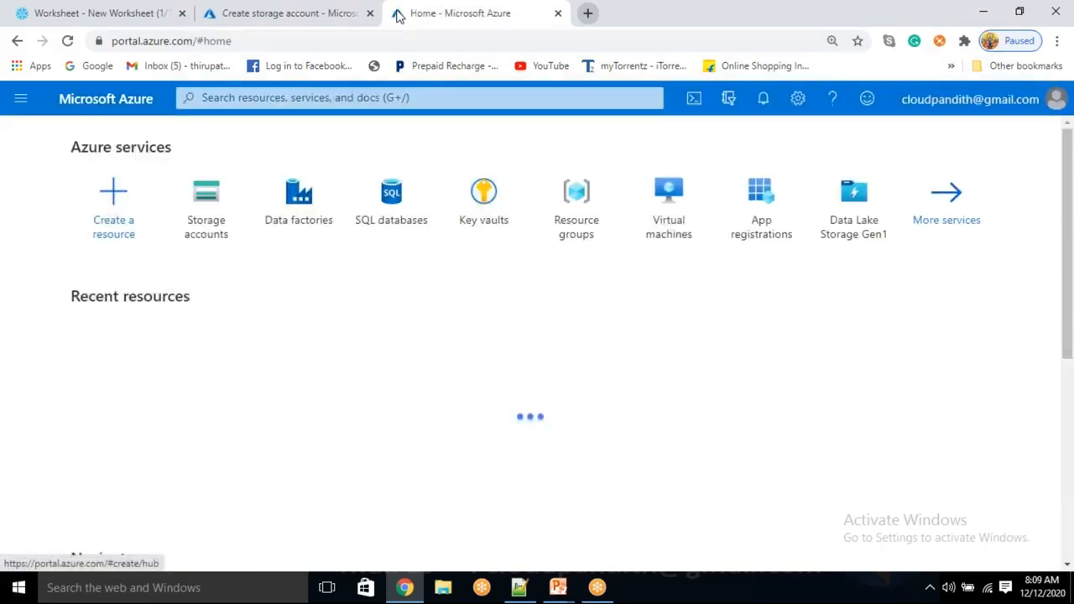
{"action": "left_click", "coordinate": [212, 220]}
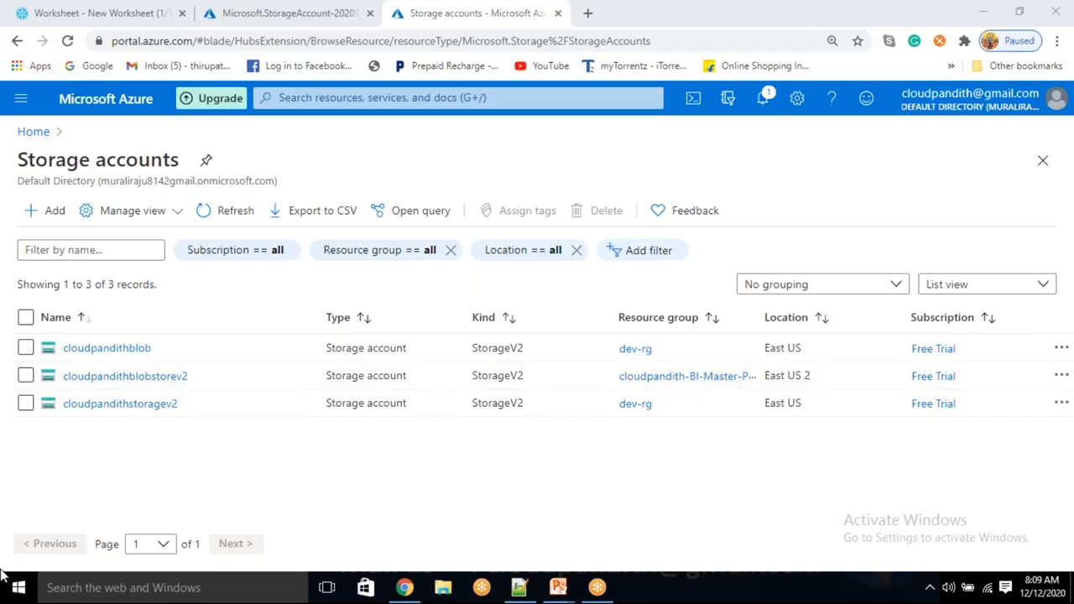
- Begin creating a second storage account and choose cloudpandih-BI-Master-Program1 as its resource group
{"action": "left_click", "coordinate": [22, 220]}
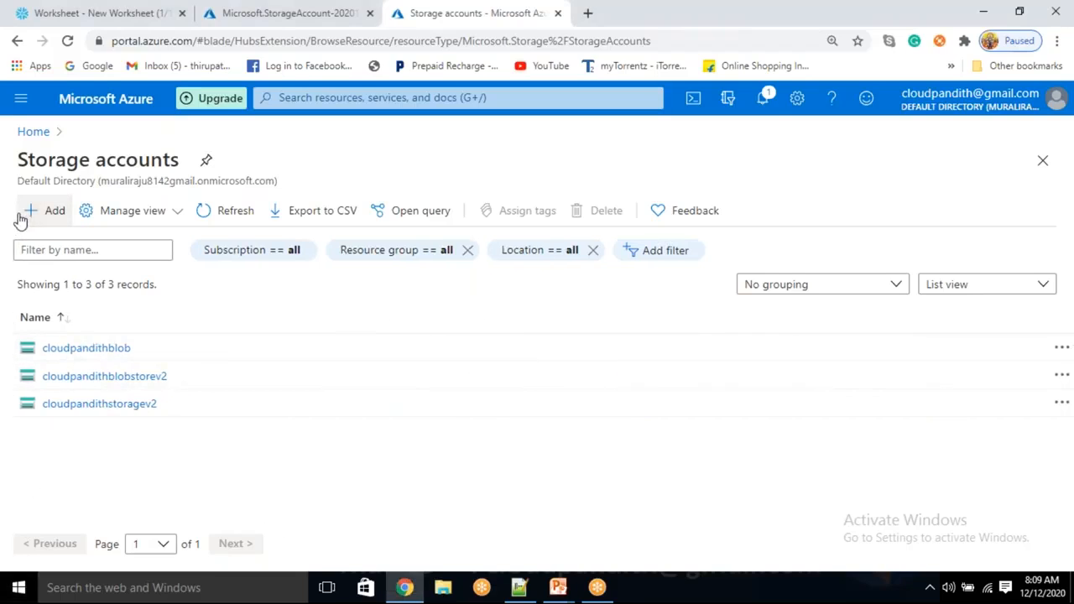
{"action": "left_click", "coordinate": [33, 214]}
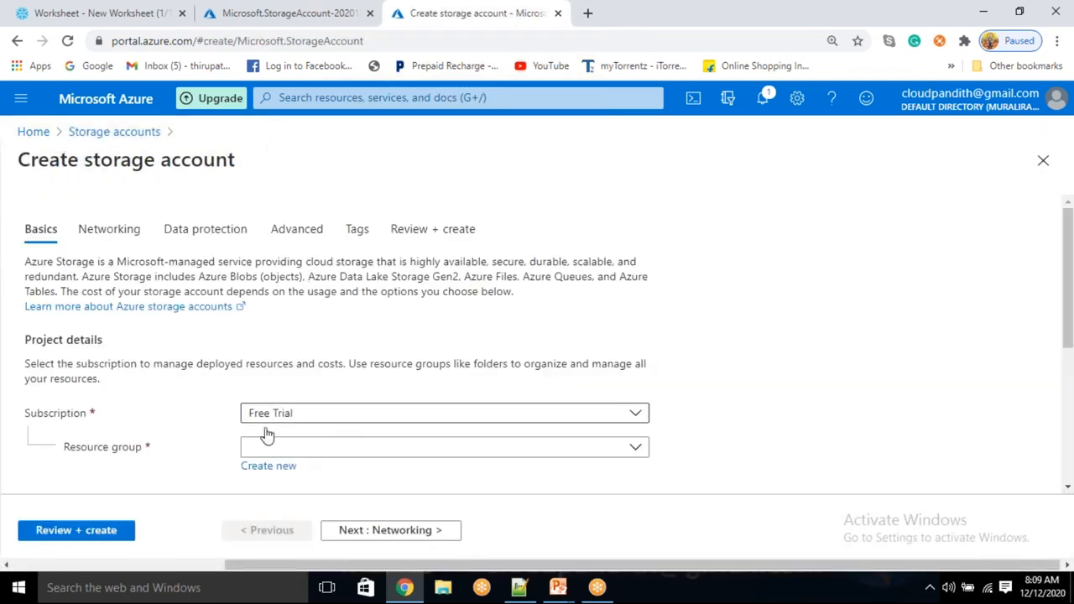
{"action": "left_click", "coordinate": [295, 453]}
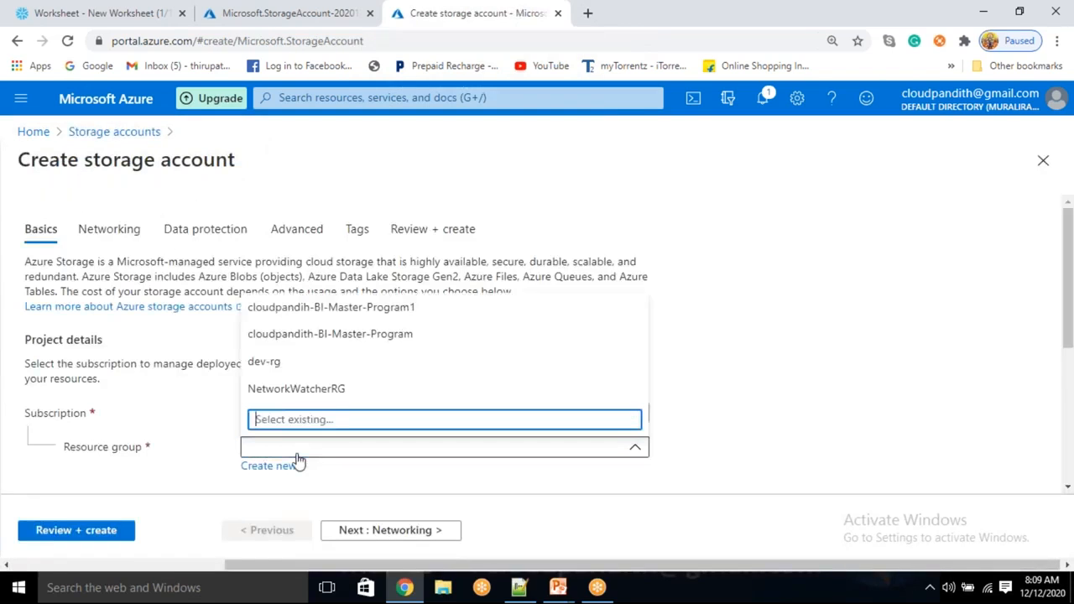
{"action": "left_click", "coordinate": [349, 317]}
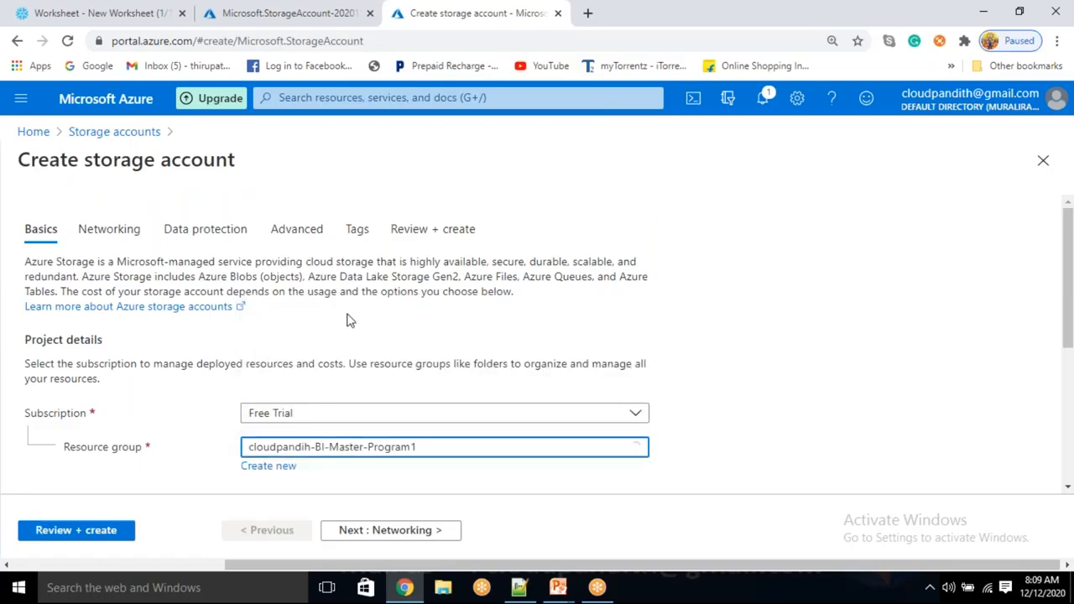
- Name the second storage account cloudpandithadlsv21212
{"action": "scroll", "coordinate": [779, 369], "scroll_direction": "down", "scroll_amount": 3}
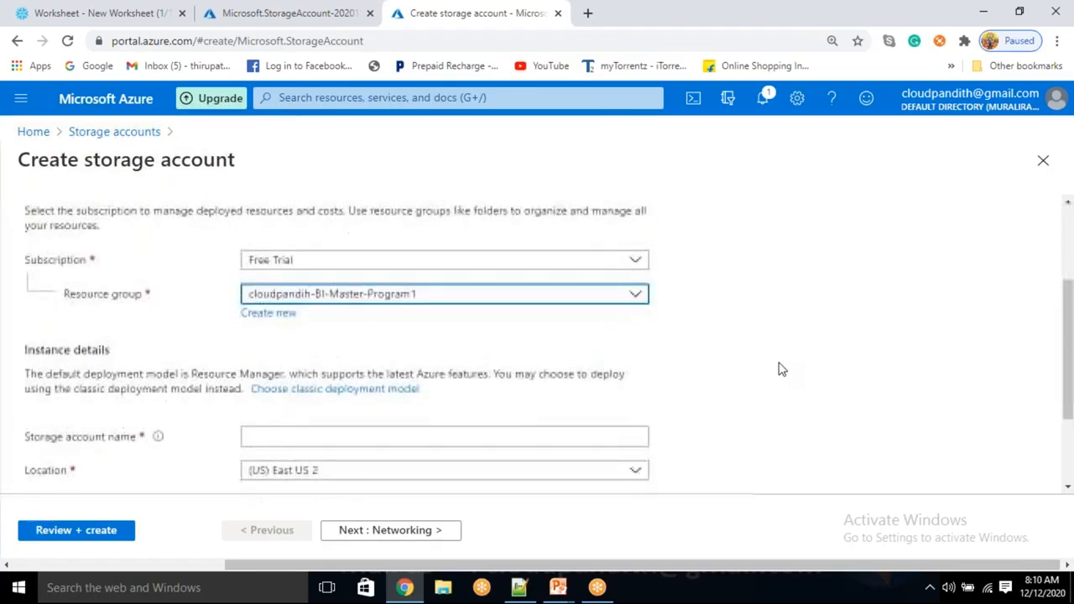
{"action": "left_click", "coordinate": [288, 307]}
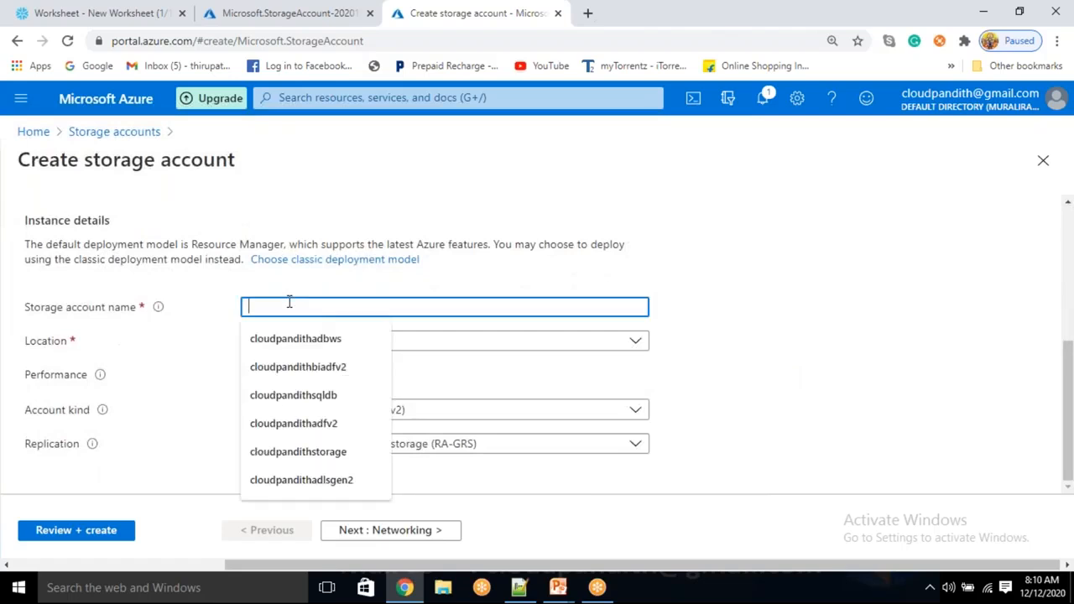
{"action": "type", "text": "clouydp"}
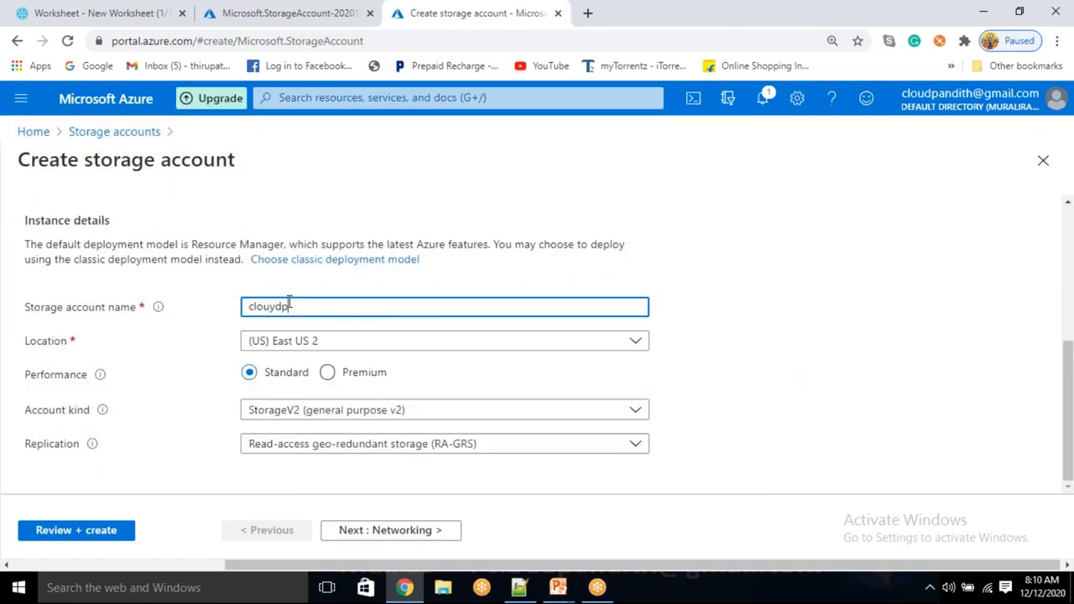
{"action": "key", "text": "BackSpace"}
{"action": "key", "text": "BackSpace"}
{"action": "key", "text": "BackSpace"}
{"action": "type", "text": "dpandithadlsv"}
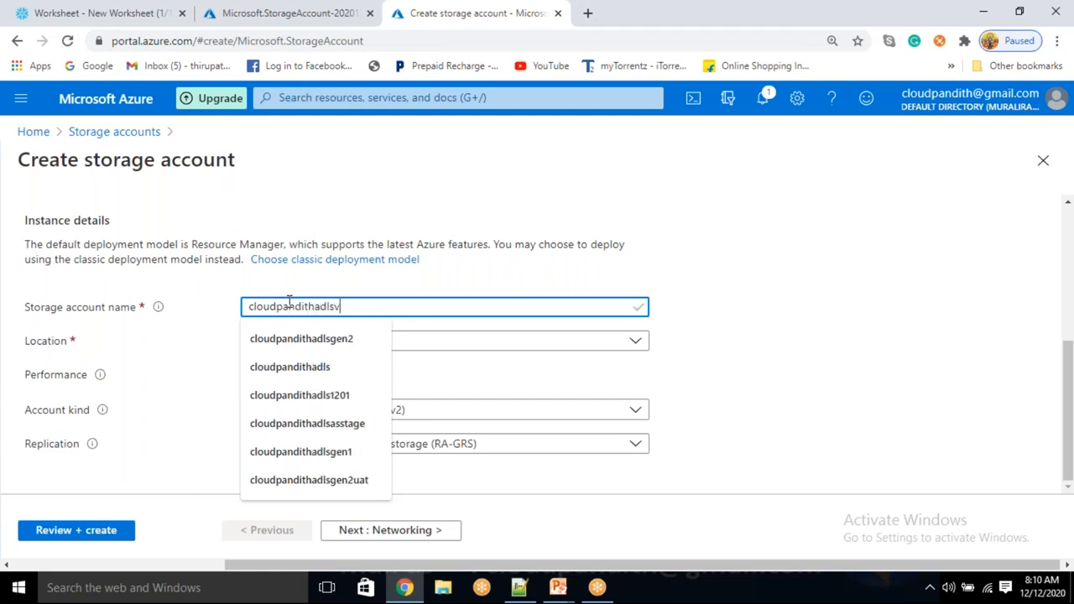
{"action": "type", "text": "21212"}
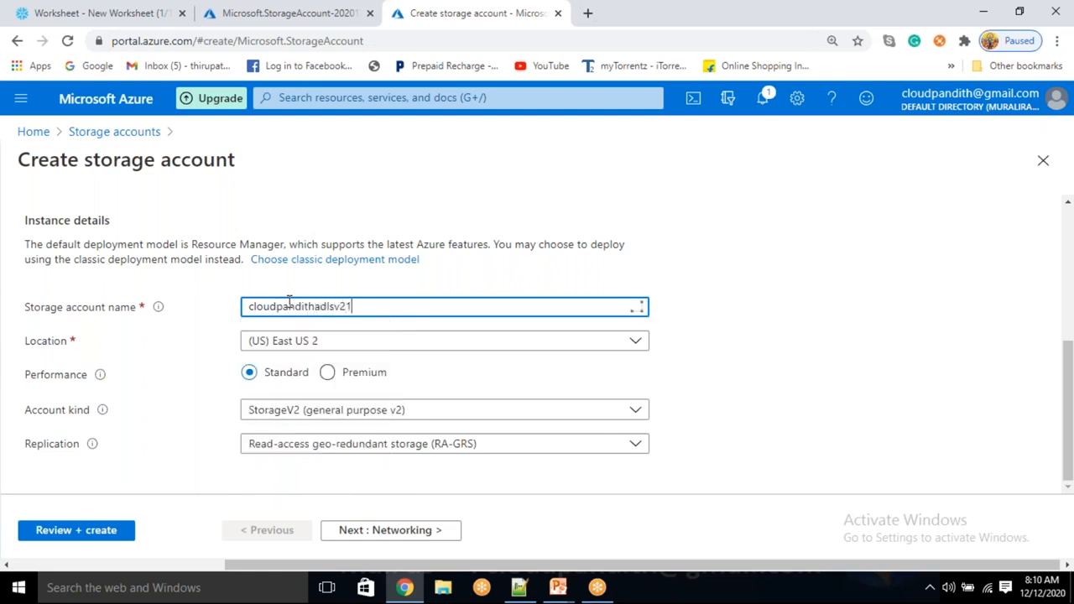
- Enable the Data Lake Storage Gen2 hierarchical namespace in the advanced settings and create the storage account
{"action": "left_click", "coordinate": [370, 533]}
{"action": "left_click", "coordinate": [371, 532]}
{"action": "left_click", "coordinate": [373, 532]}
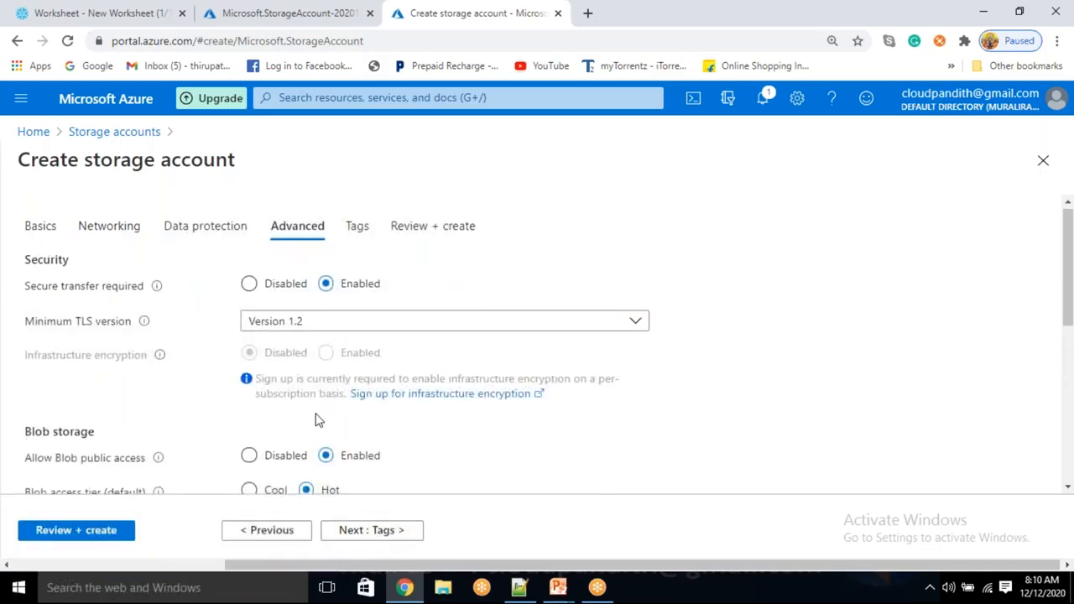
{"action": "scroll", "coordinate": [314, 416], "scroll_direction": "down", "scroll_amount": 3}
{"action": "left_click", "coordinate": [326, 475]}
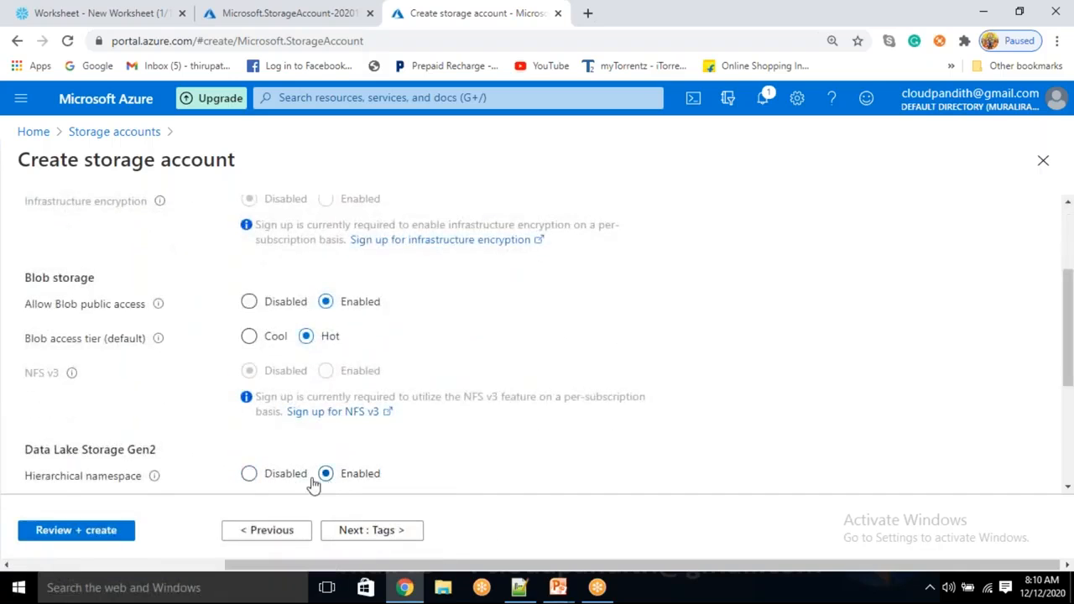
{"action": "left_click", "coordinate": [100, 534]}
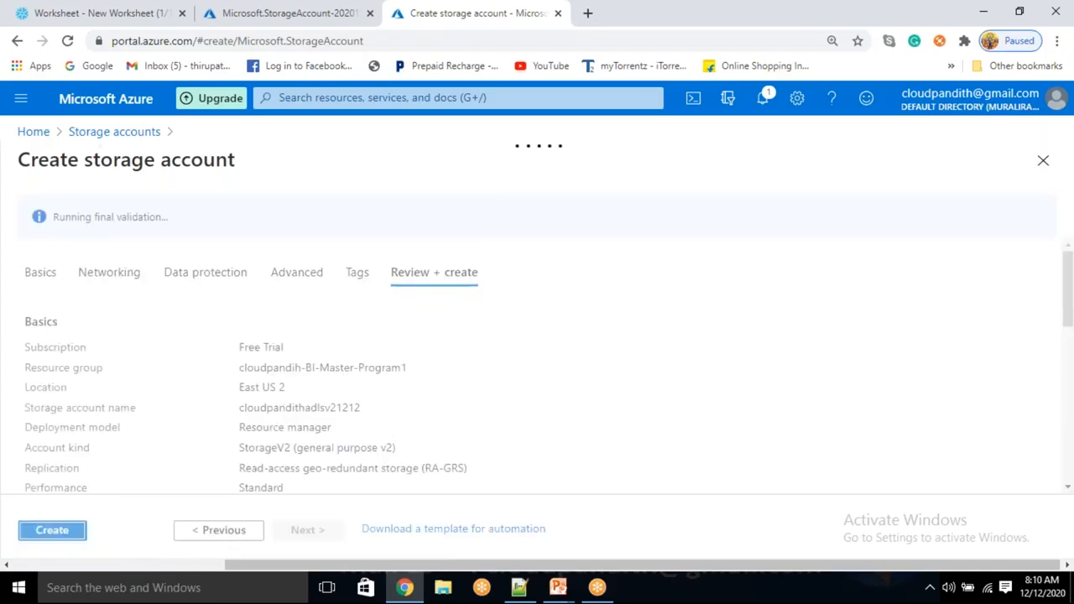
{"action": "left_click", "coordinate": [76, 533]}
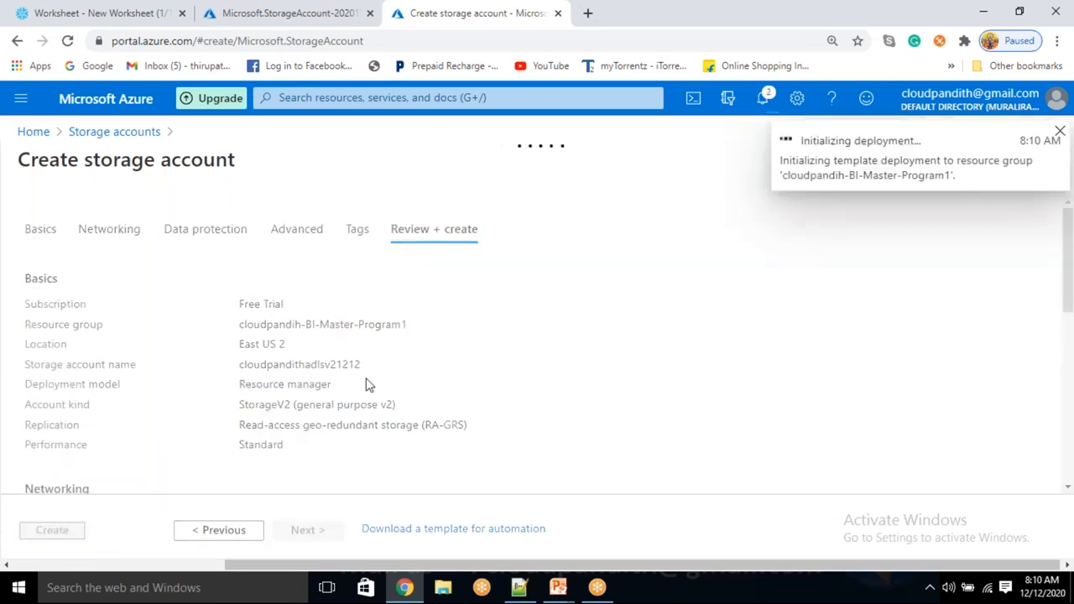
- Check the deployment pages of the two storage accounts in their browser tabs
{"action": "left_click", "coordinate": [277, 10]}
{"action": "left_click", "coordinate": [451, 10]}
{"action": "left_click", "coordinate": [269, 10]}
{"action": "left_click", "coordinate": [426, 11]}
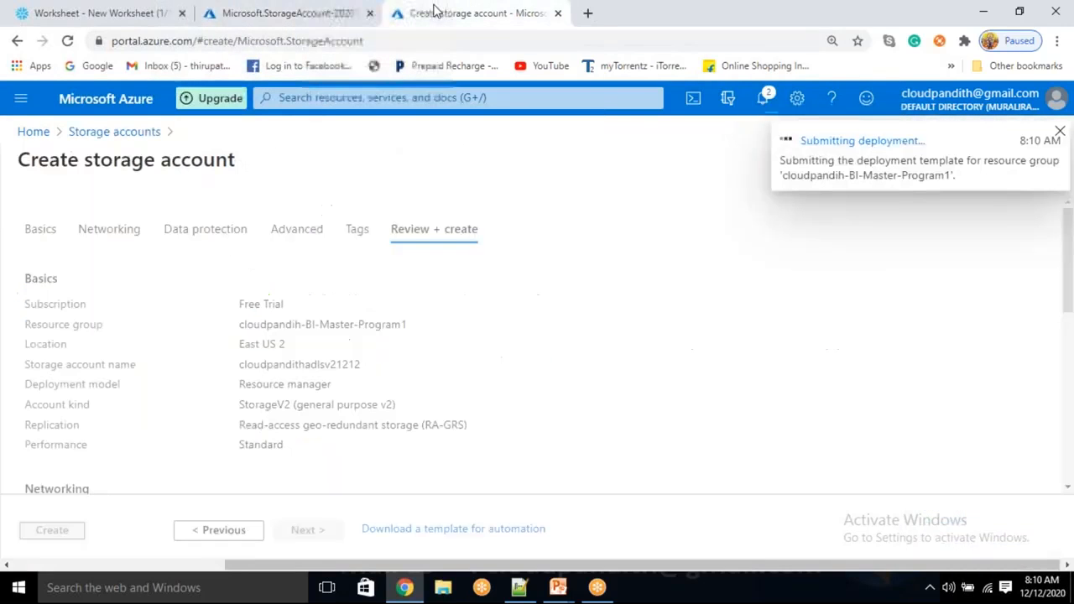
- Open the Azure portal in a further browser tab and show its data factories
{"action": "left_click", "coordinate": [587, 13]}
{"action": "left_click", "coordinate": [281, 10]}
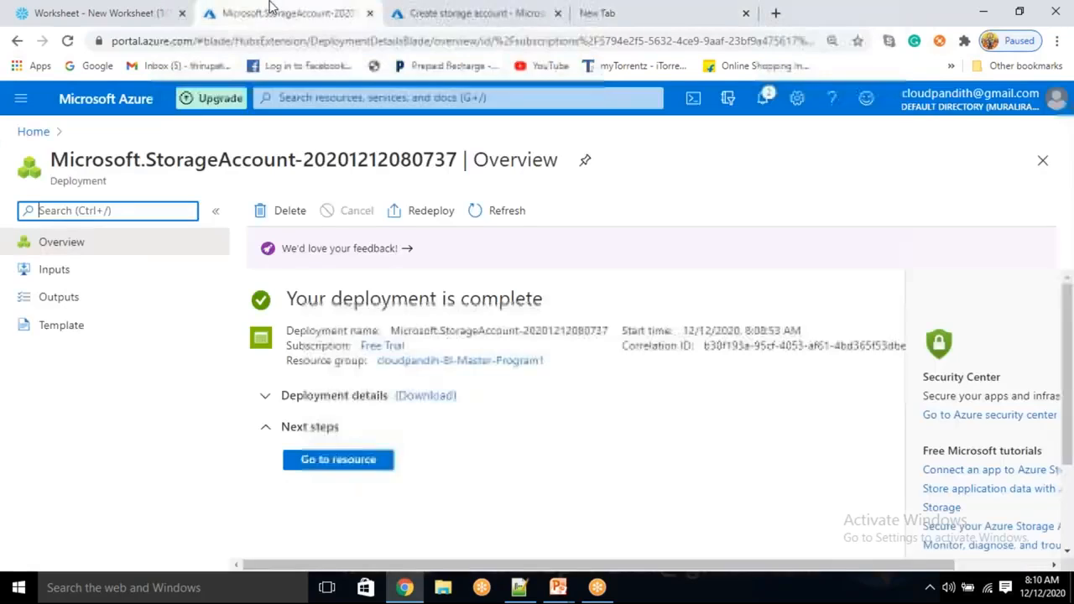
{"action": "left_click", "coordinate": [480, 10]}
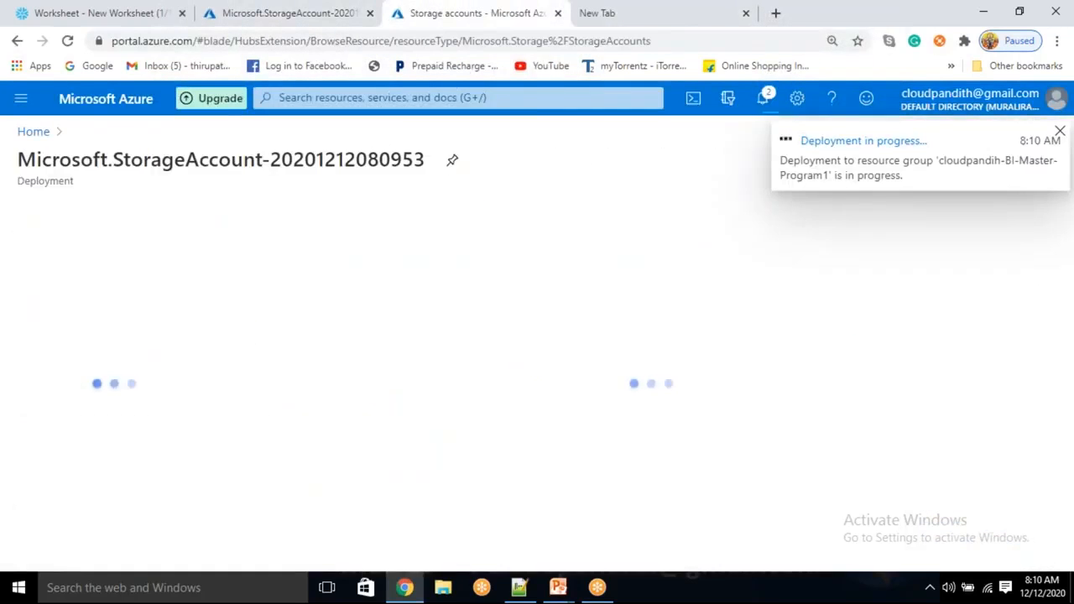
{"action": "left_click", "coordinate": [605, 12]}
{"action": "type", "text": "port"}
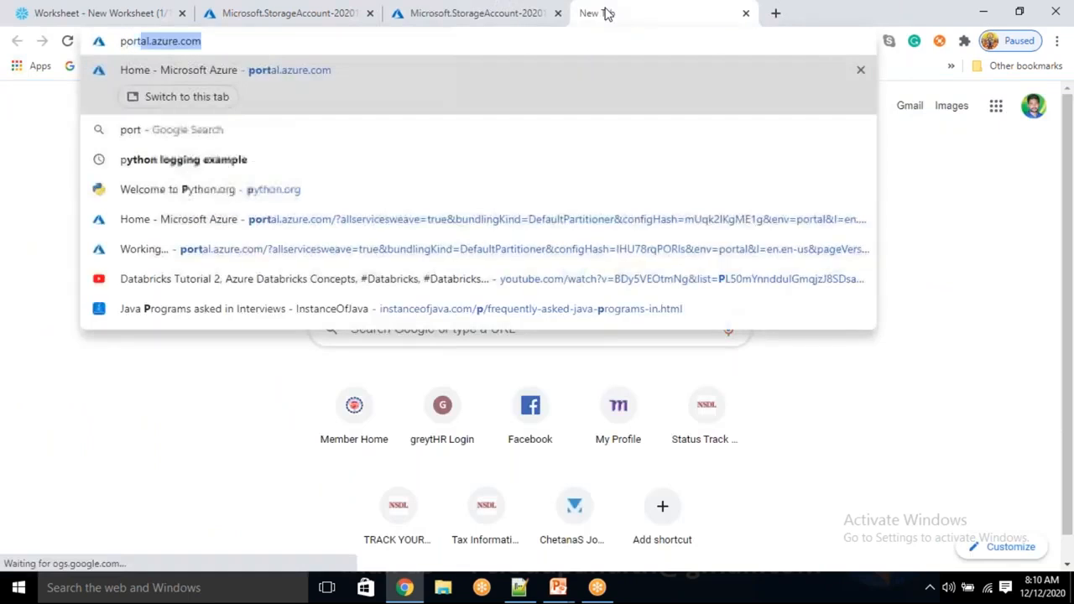
{"action": "key", "text": "Return"}
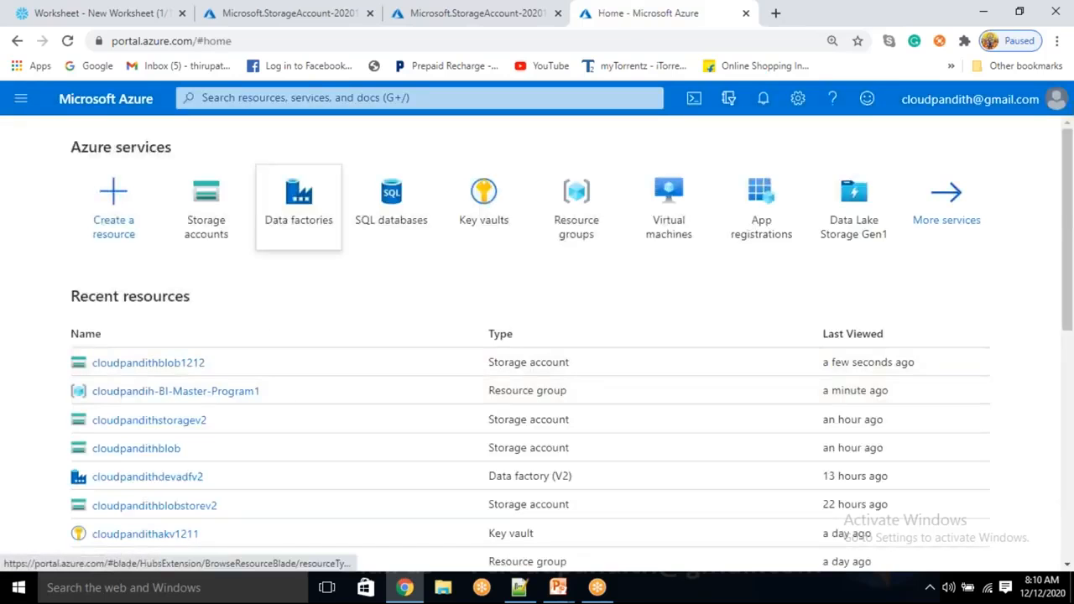
{"action": "left_click", "coordinate": [304, 233]}
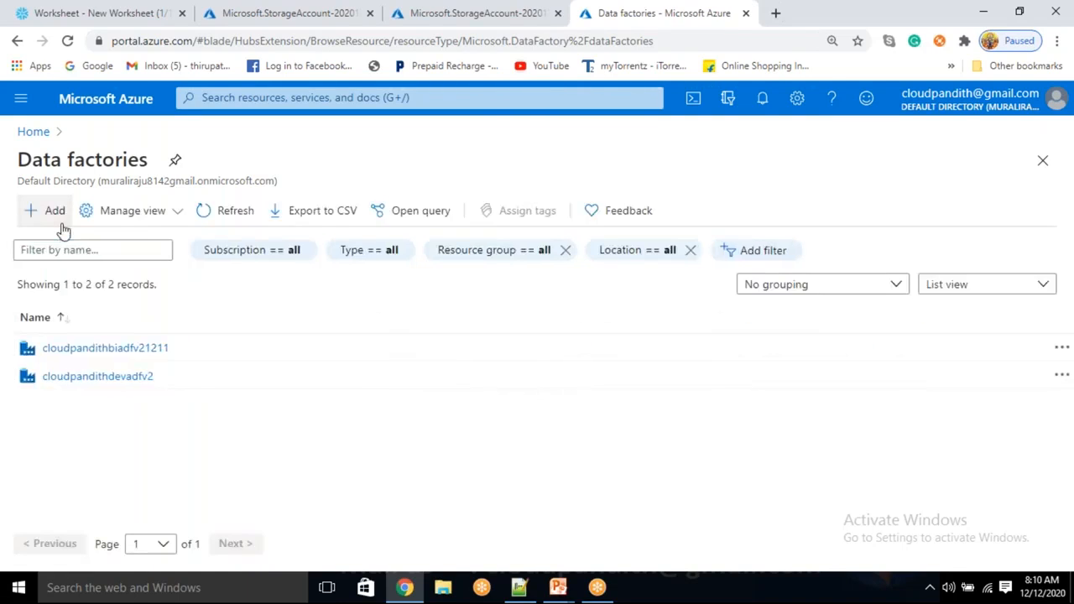
- Begin creating a data factory and choose cloudpandih-BI-Master-Program1 as its resource group
{"action": "left_click", "coordinate": [51, 210]}
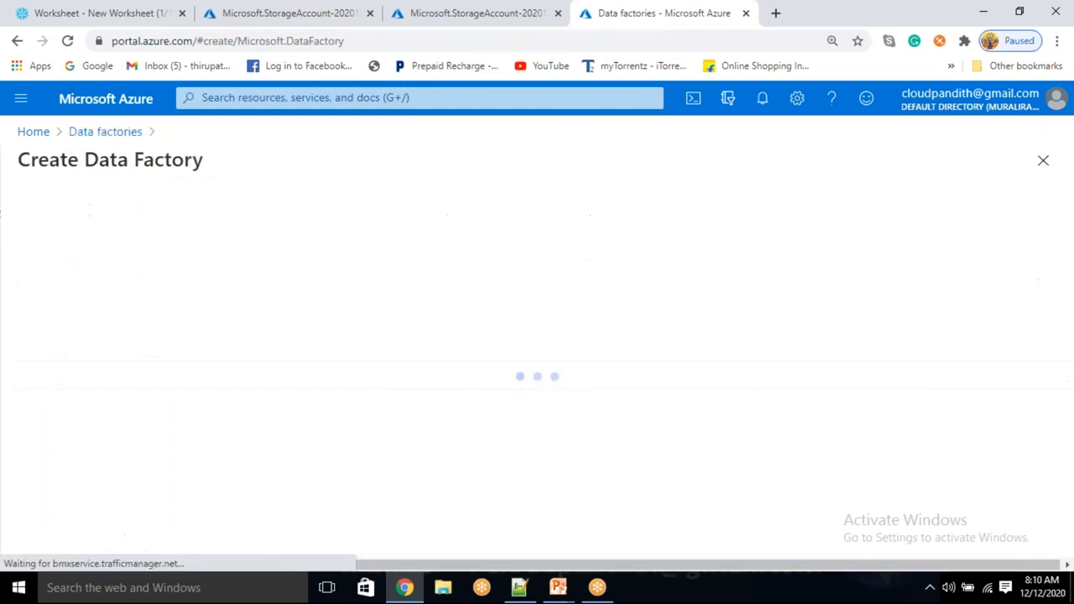
{"action": "left_click", "coordinate": [361, 373]}
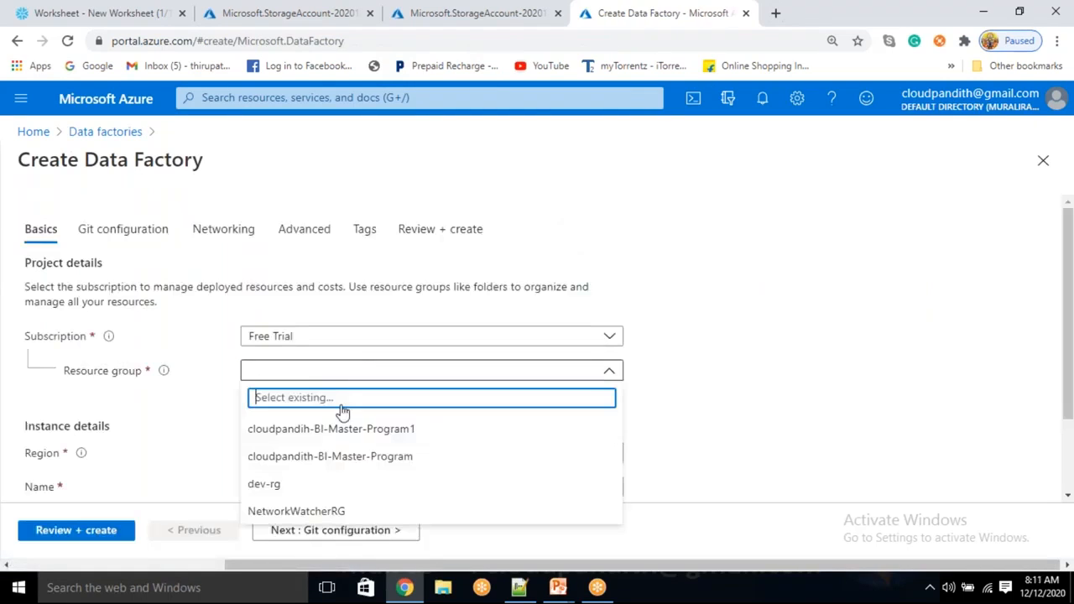
{"action": "left_click", "coordinate": [299, 431]}
- Name the new data factory cloudpandithbiadfv21212
{"action": "scroll", "coordinate": [273, 332], "scroll_direction": "down", "scroll_amount": 1}
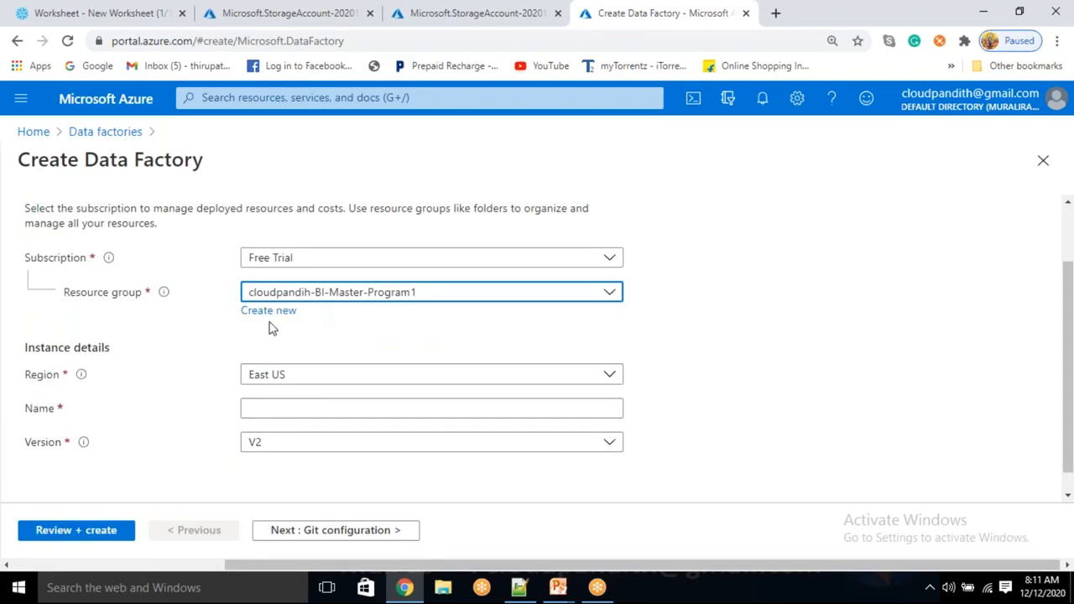
{"action": "left_click", "coordinate": [274, 407]}
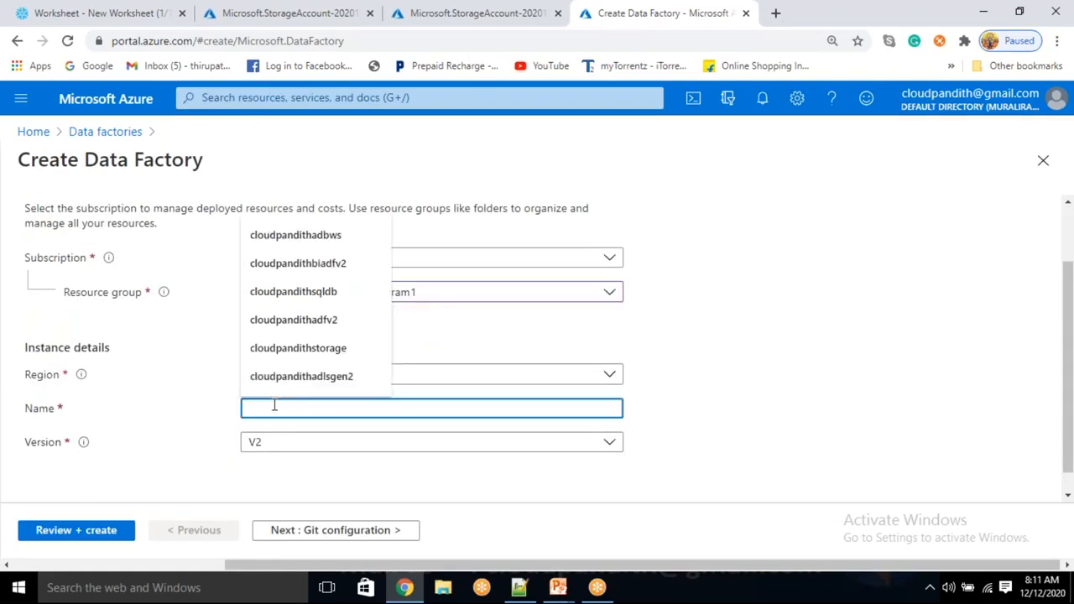
{"action": "type", "text": "cloudpandithadf"}
{"action": "key", "text": "BackSpace"}
{"action": "key", "text": "BackSpace"}
{"action": "key", "text": "BackSpace"}
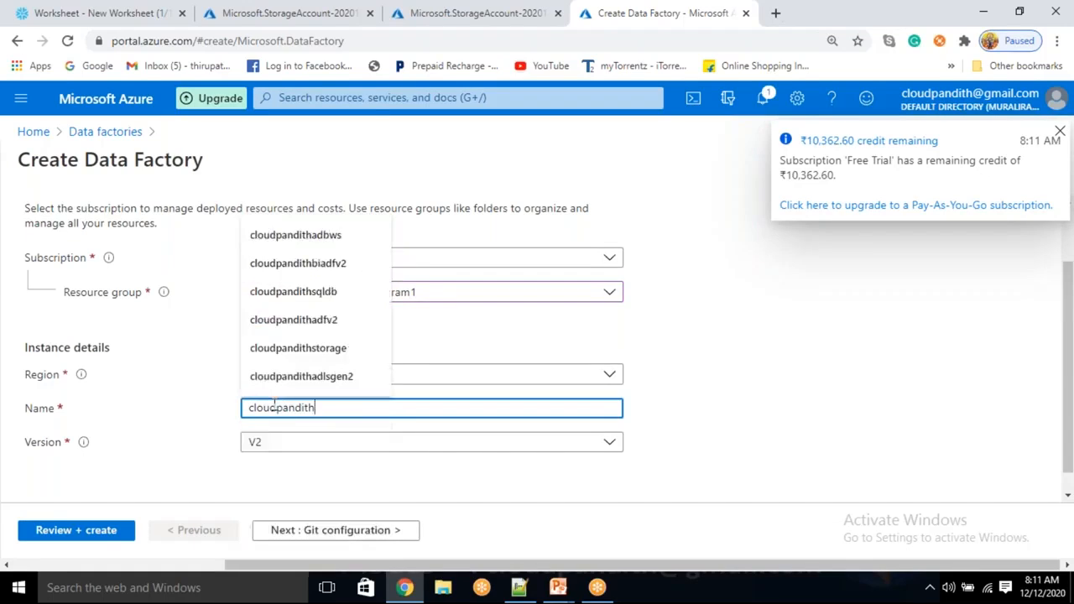
{"action": "type", "text": "biadf"}
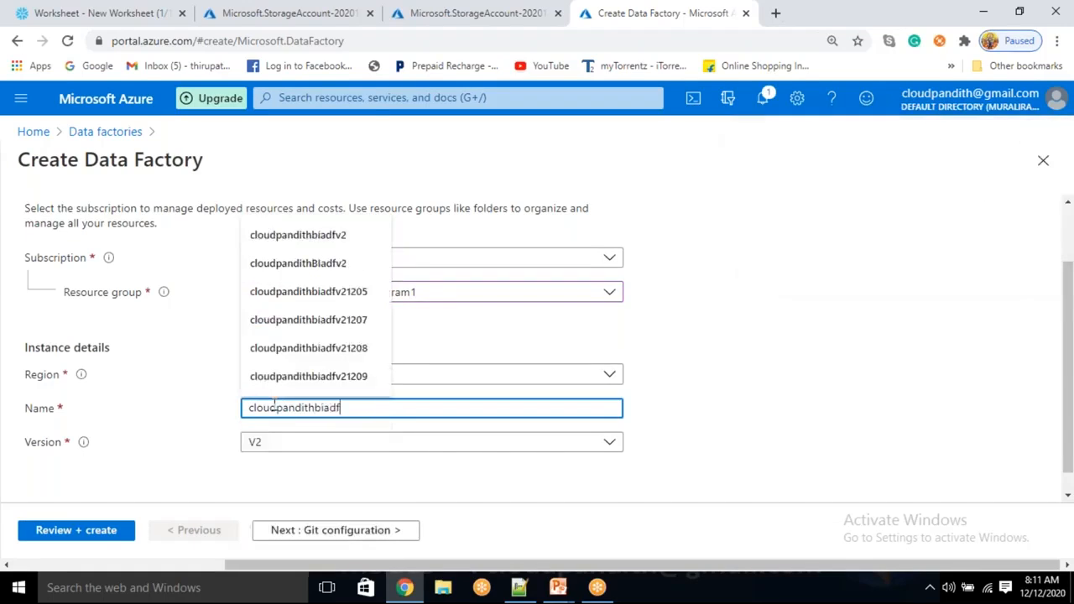
{"action": "type", "text": "v21212"}
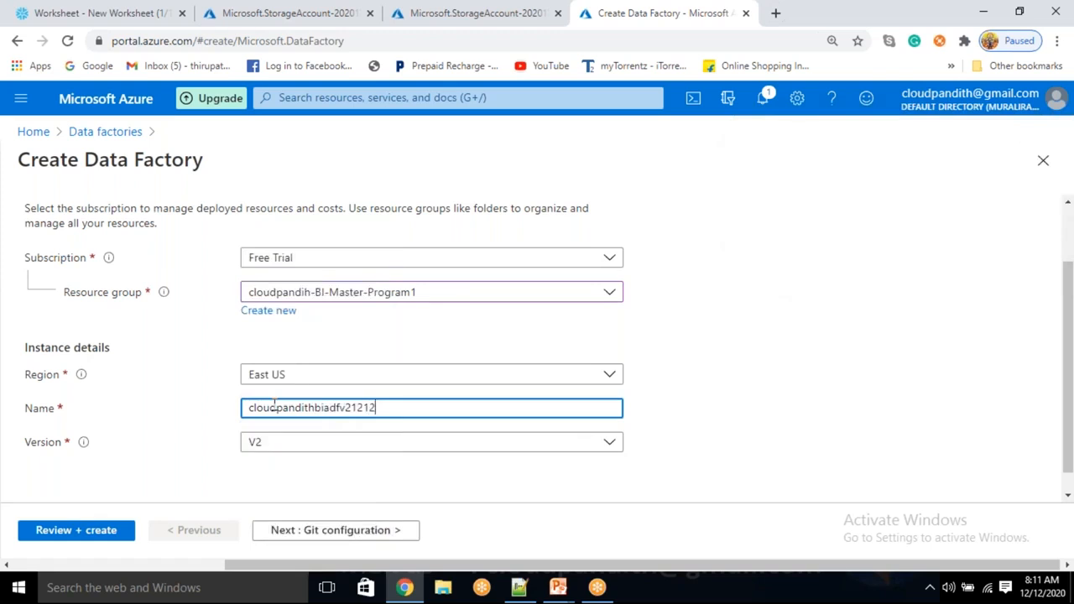
- Enable the Configure Git later option for the data factory and run the validation for its review
{"action": "left_click", "coordinate": [295, 541]}
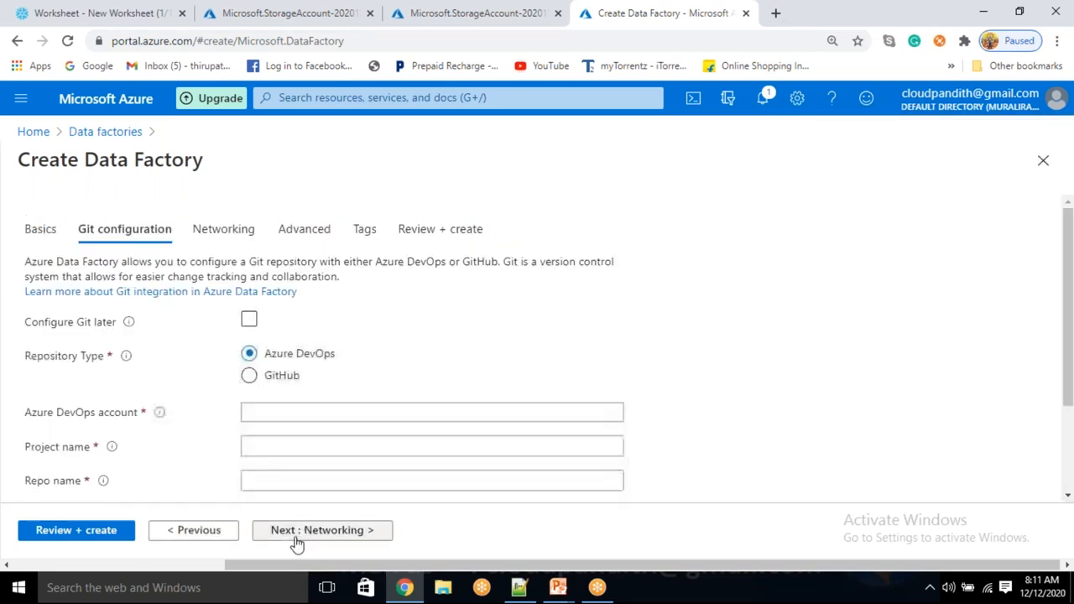
{"action": "left_click", "coordinate": [249, 319]}
{"action": "left_click", "coordinate": [90, 535]}
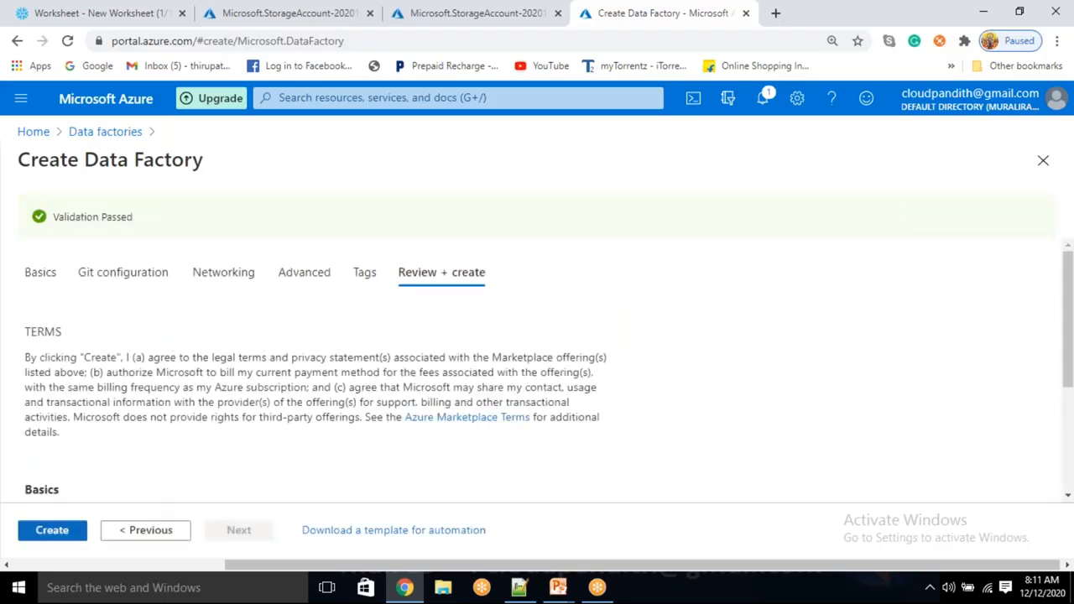
- Submit the data factory for creation and open the Azure portal's key vaults list in another browser tab
{"action": "left_click", "coordinate": [52, 529]}
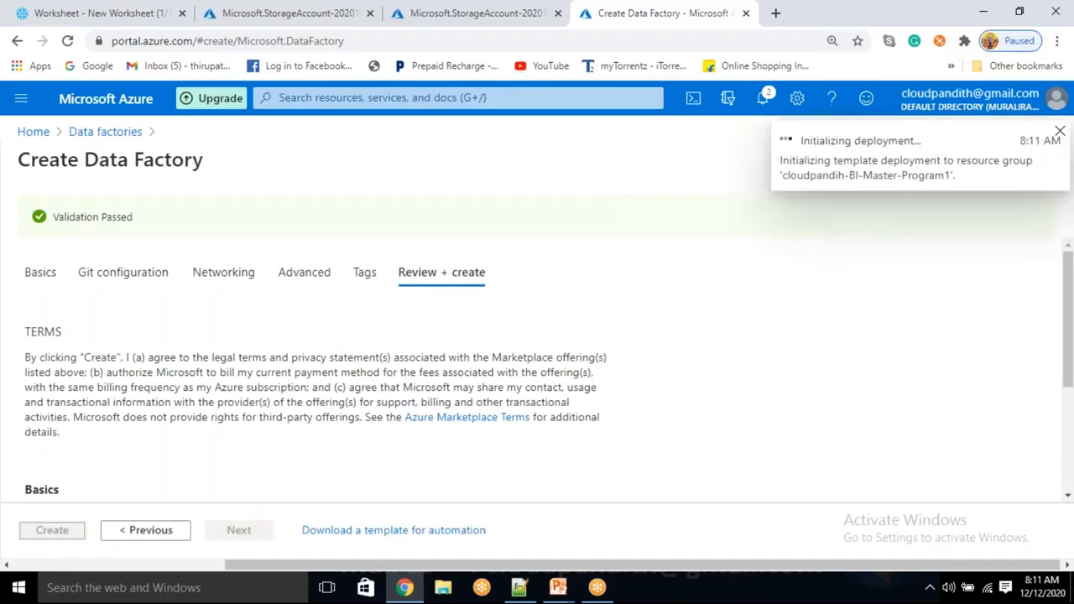
{"action": "left_click", "coordinate": [776, 13]}
{"action": "type", "text": "portal.azure.com"}
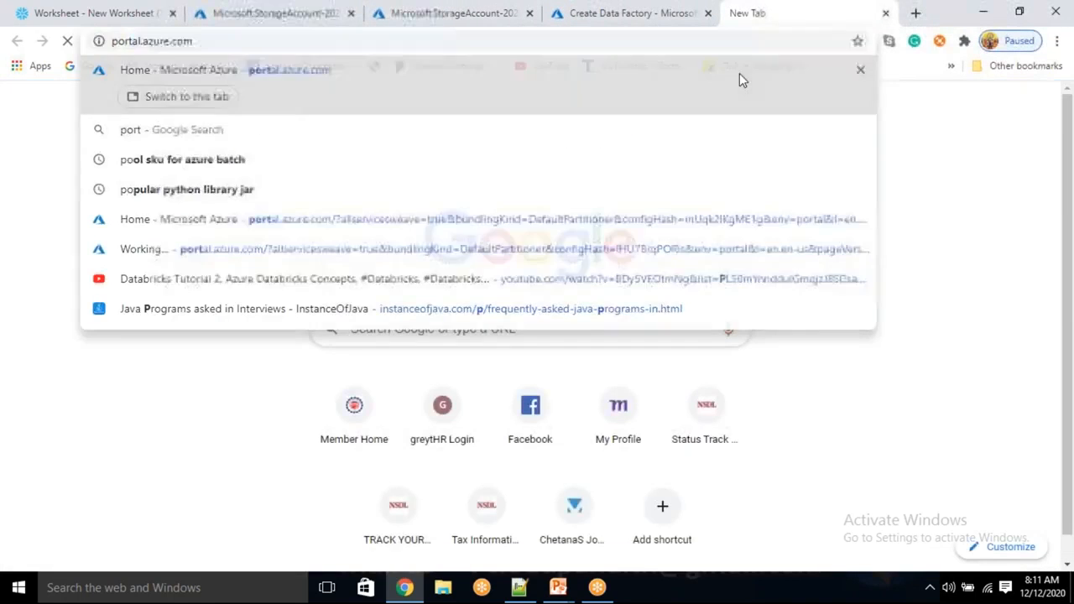
{"action": "key", "text": "Return"}
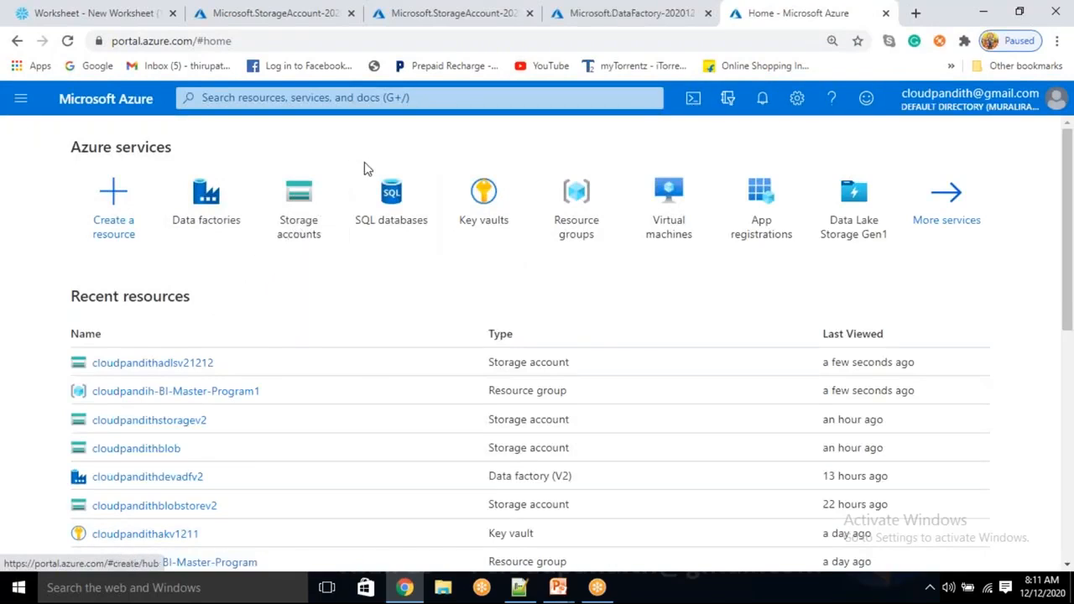
{"action": "left_click", "coordinate": [504, 206]}
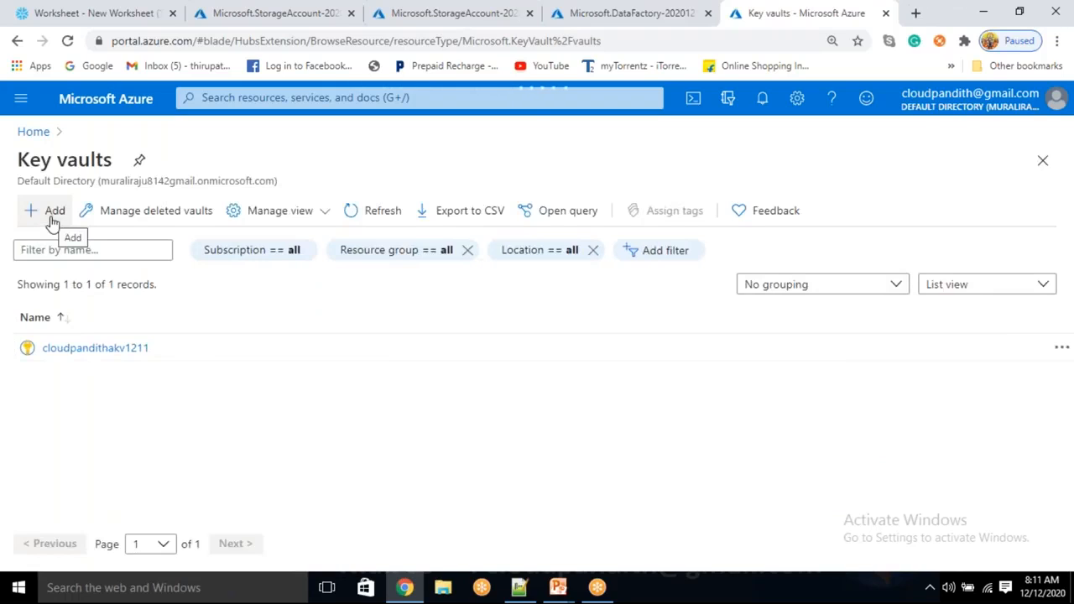
- Begin creating a key vault named cloudpandithakv1212 in the resource group cloudpandih-BI-Master-Program1
{"action": "left_click", "coordinate": [52, 217]}
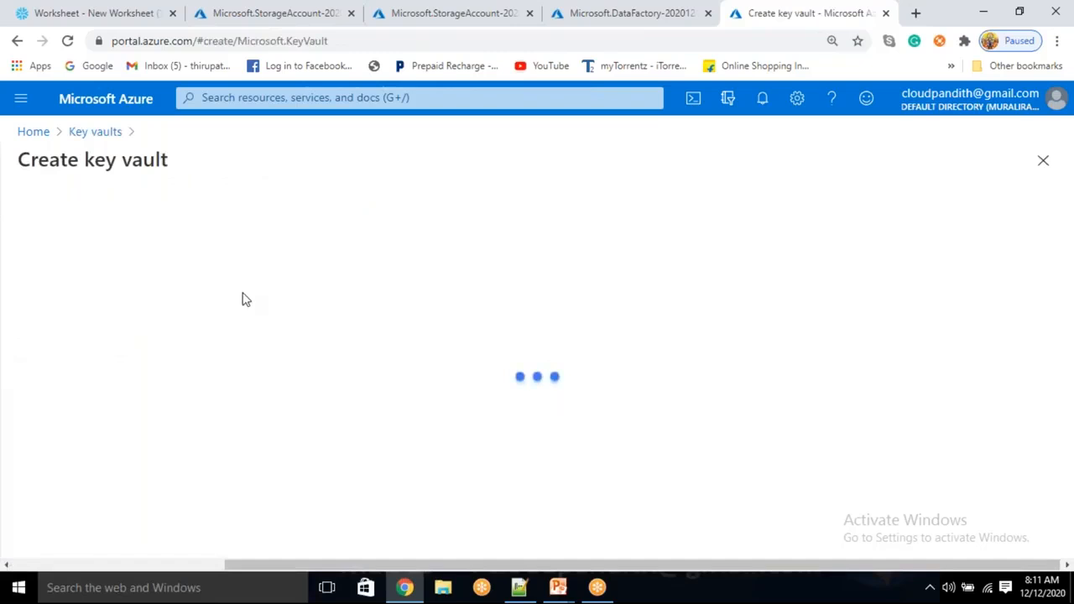
{"action": "scroll", "coordinate": [276, 336], "scroll_direction": "down", "scroll_amount": 3}
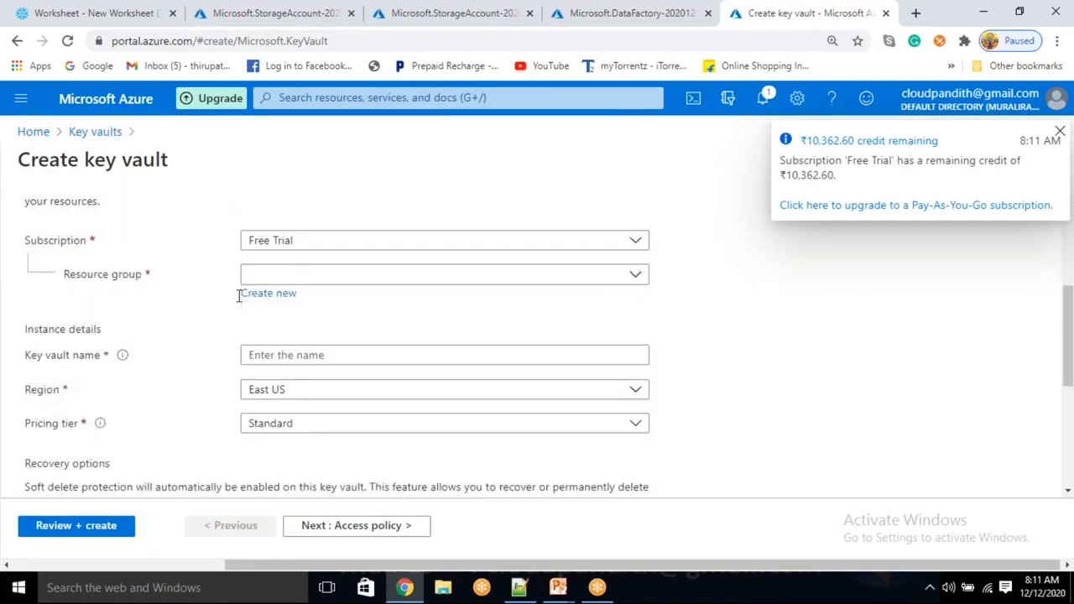
{"action": "left_click", "coordinate": [276, 275]}
{"action": "left_click", "coordinate": [269, 337]}
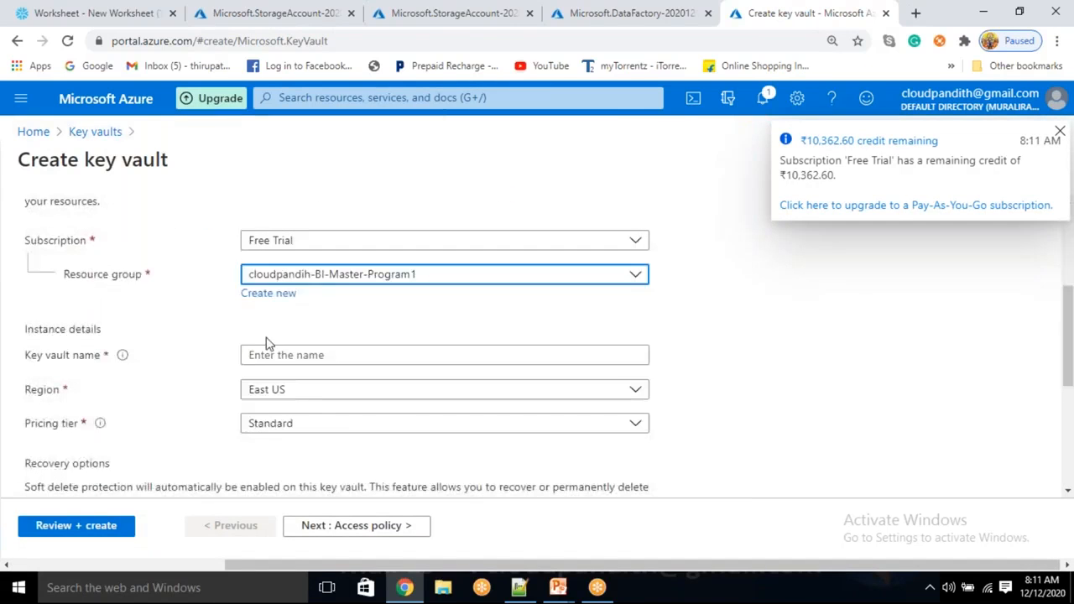
{"action": "left_click", "coordinate": [260, 357]}
{"action": "type", "text": "cl"}
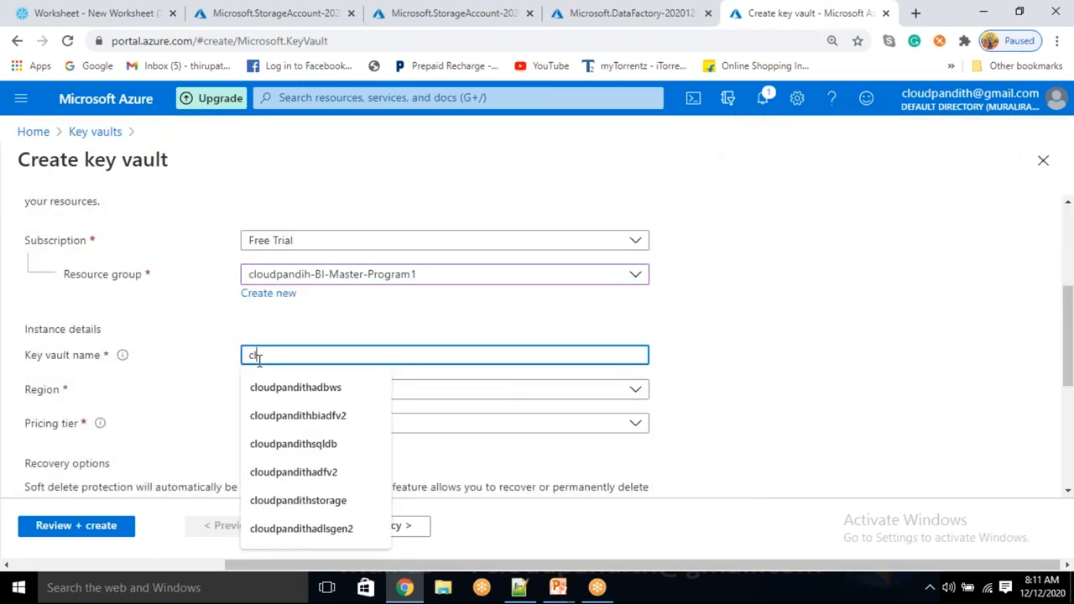
{"action": "type", "text": "oudpandithakv"}
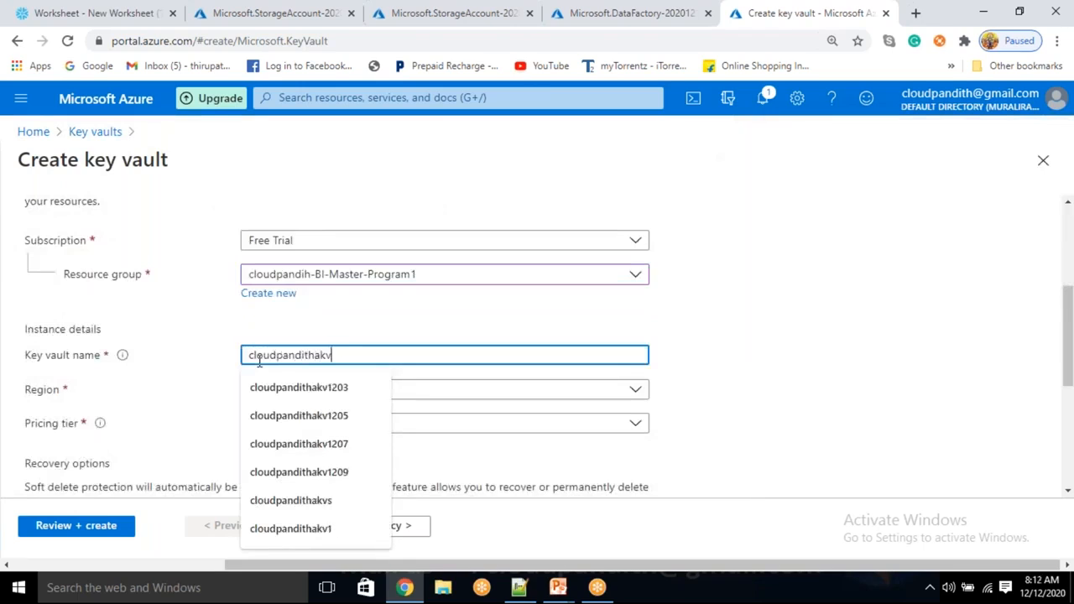
{"action": "type", "text": "1212"}
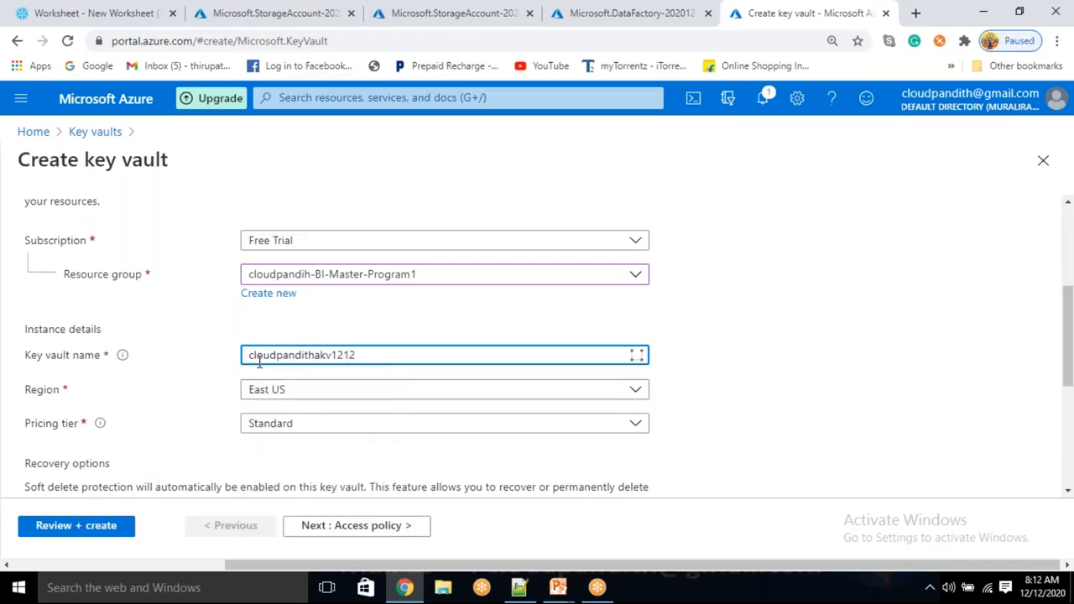
- Start an access policy for the new key vault from the Key, Secret, & Certificate Management template
{"action": "left_click", "coordinate": [338, 528]}
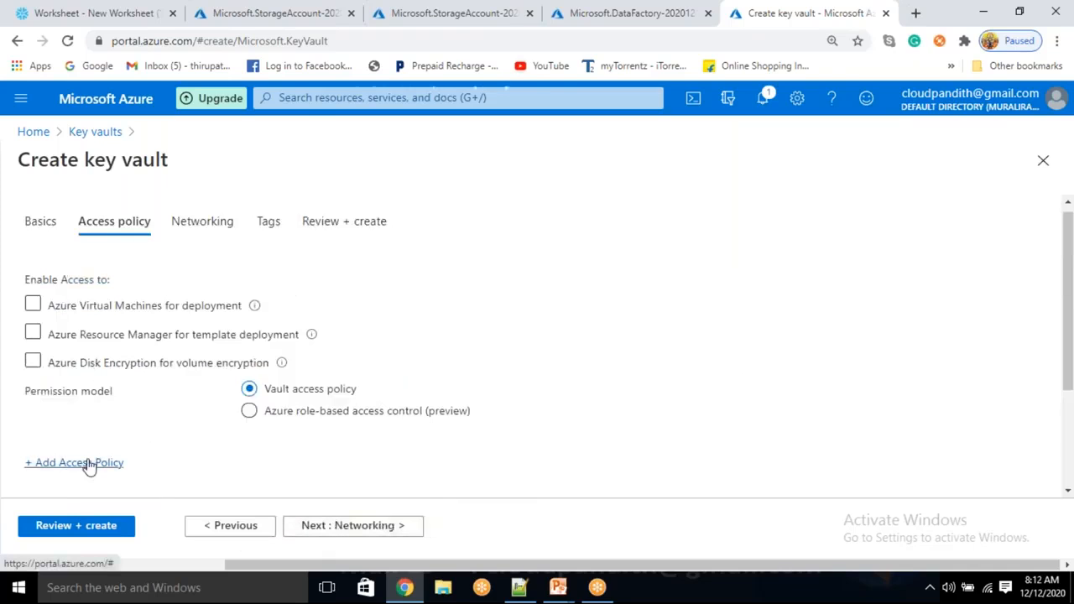
{"action": "left_click", "coordinate": [90, 464]}
{"action": "left_click", "coordinate": [365, 267]}
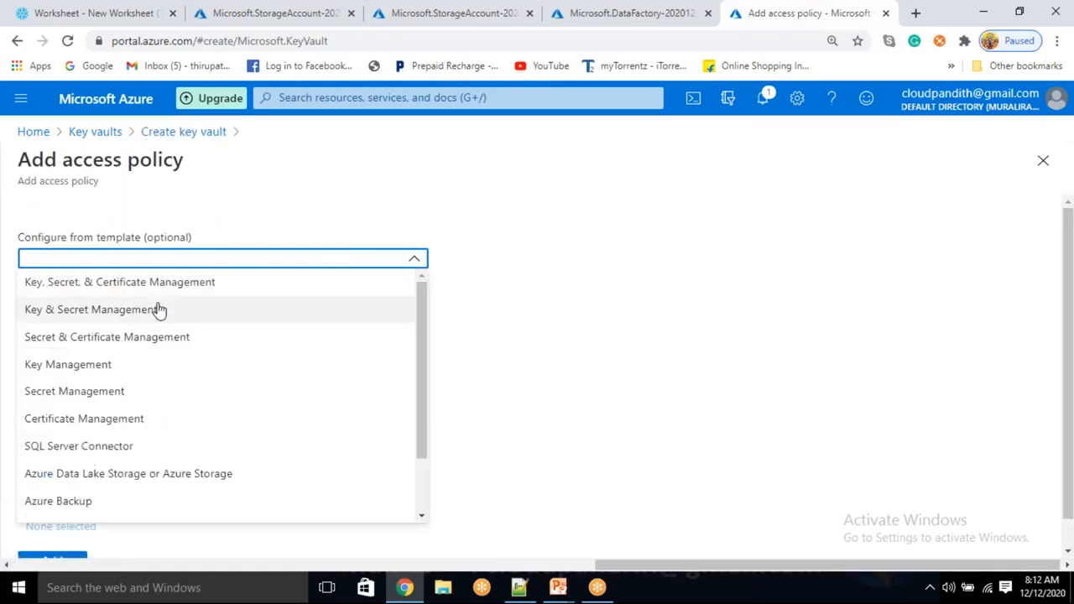
{"action": "left_click", "coordinate": [149, 280]}
- Select cloudpandithbiadfv21212 as the access policy's principal and add the policy to the key vault
{"action": "left_click", "coordinate": [85, 470]}
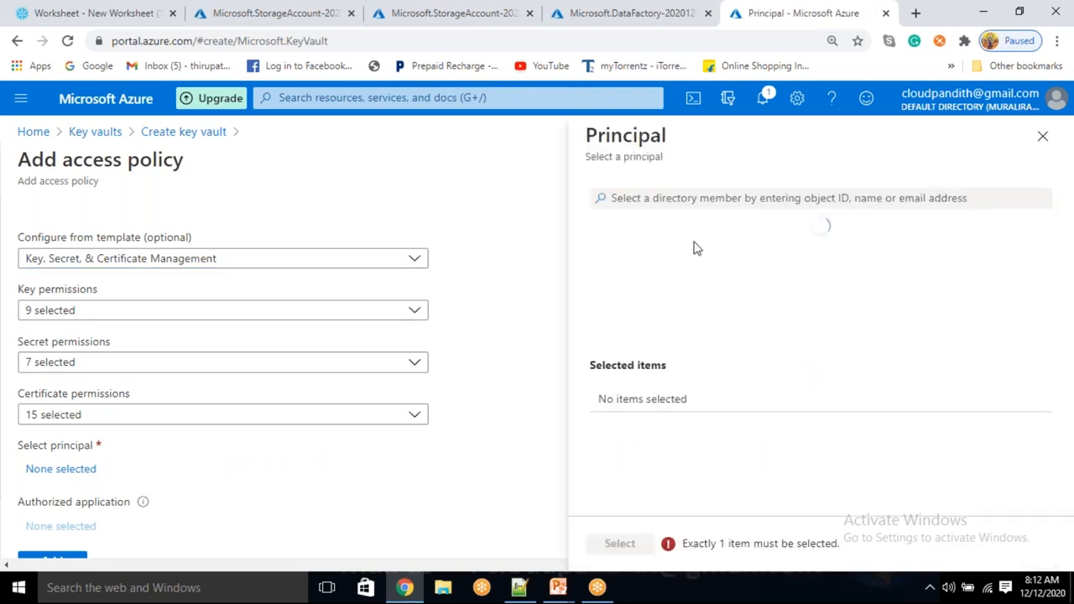
{"action": "left_click", "coordinate": [692, 202]}
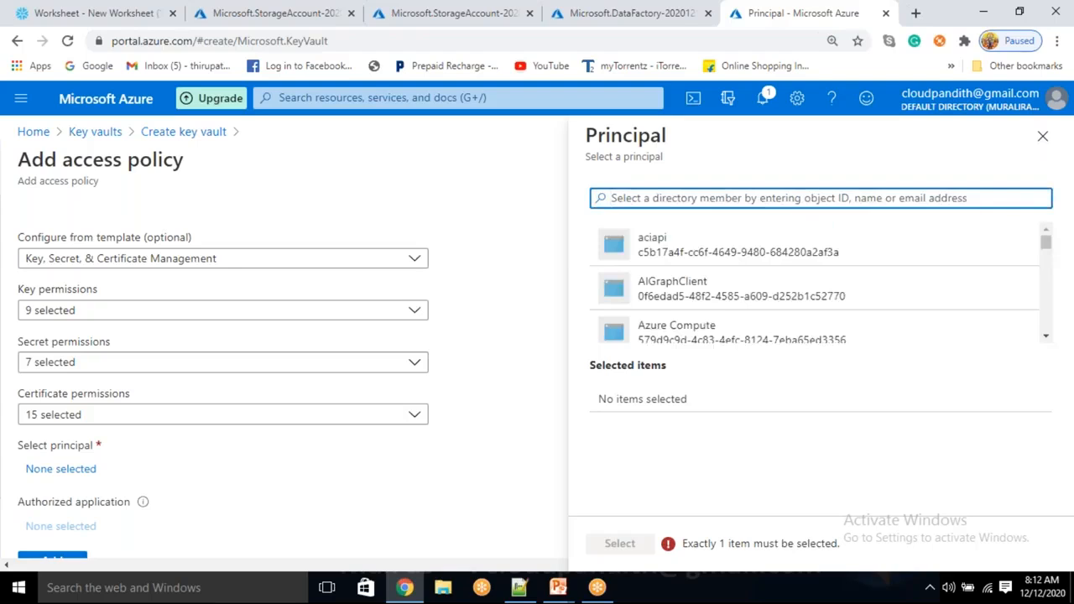
{"action": "type", "text": "cloudpandith"}
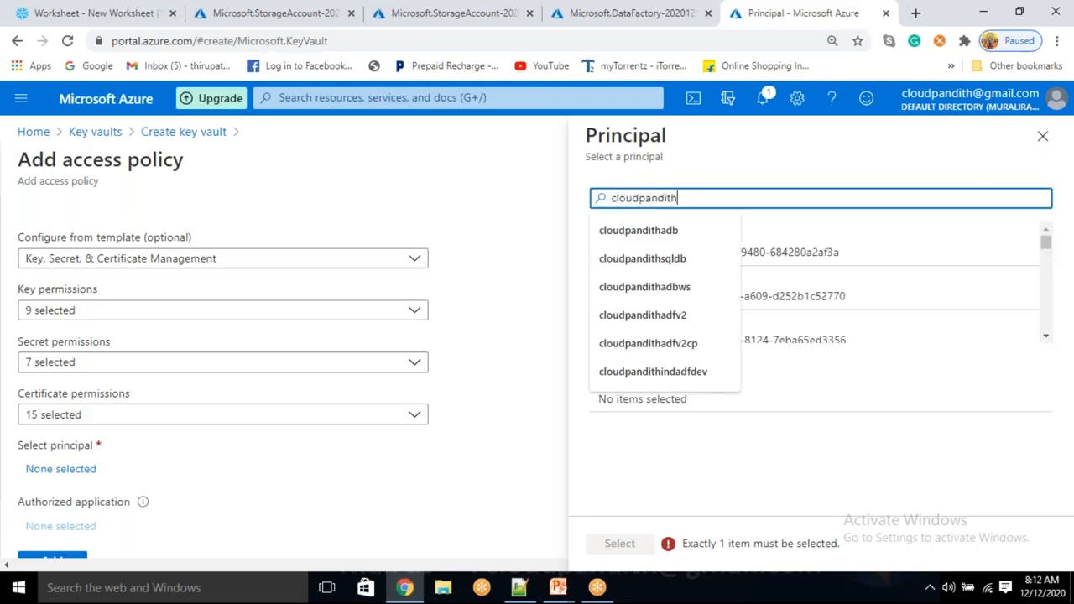
{"action": "type", "text": "biadfv21212"}
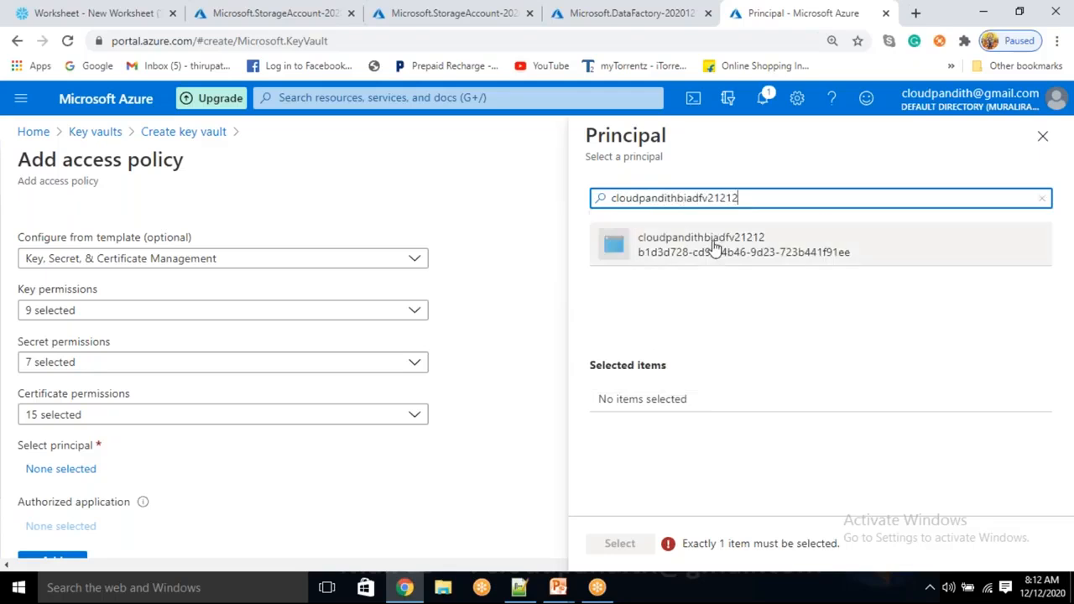
{"action": "left_click", "coordinate": [715, 252]}
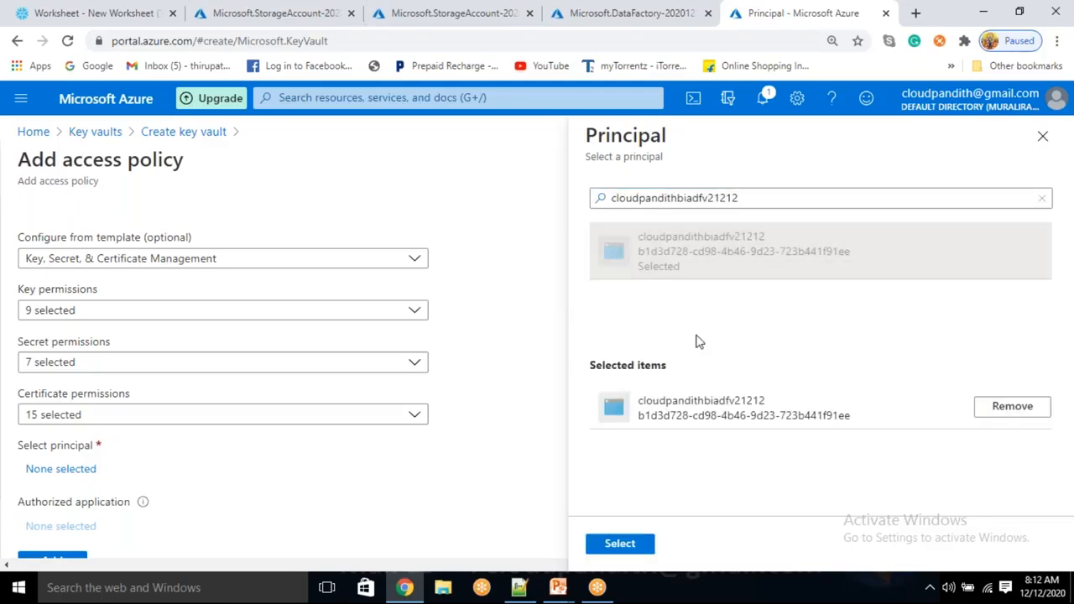
{"action": "left_click", "coordinate": [620, 542]}
{"action": "scroll", "coordinate": [108, 377], "scroll_direction": "down", "scroll_amount": 1}
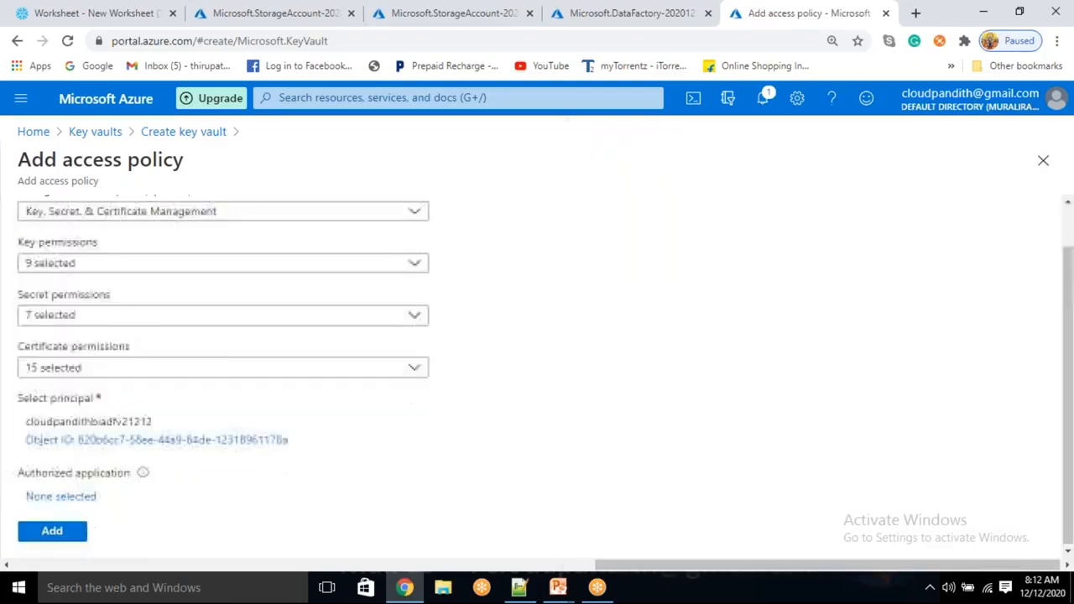
{"action": "left_click", "coordinate": [61, 529]}
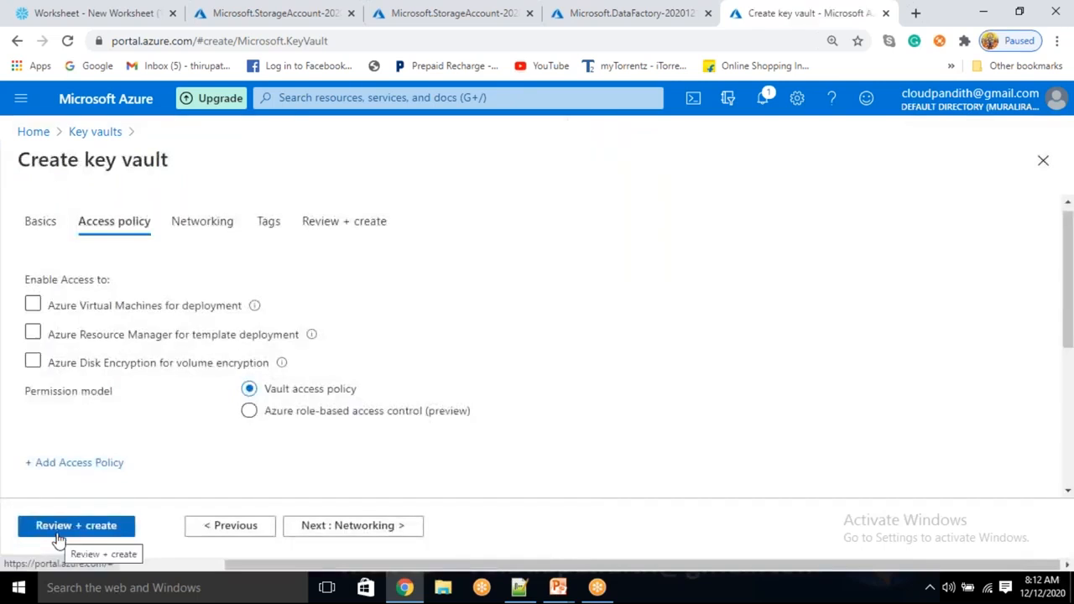
- Run the validation for the key vault's review and create the vault
{"action": "left_click", "coordinate": [59, 529]}
{"action": "left_click_drag", "start_coordinate": [77, 217], "coordinate": [142, 216]}
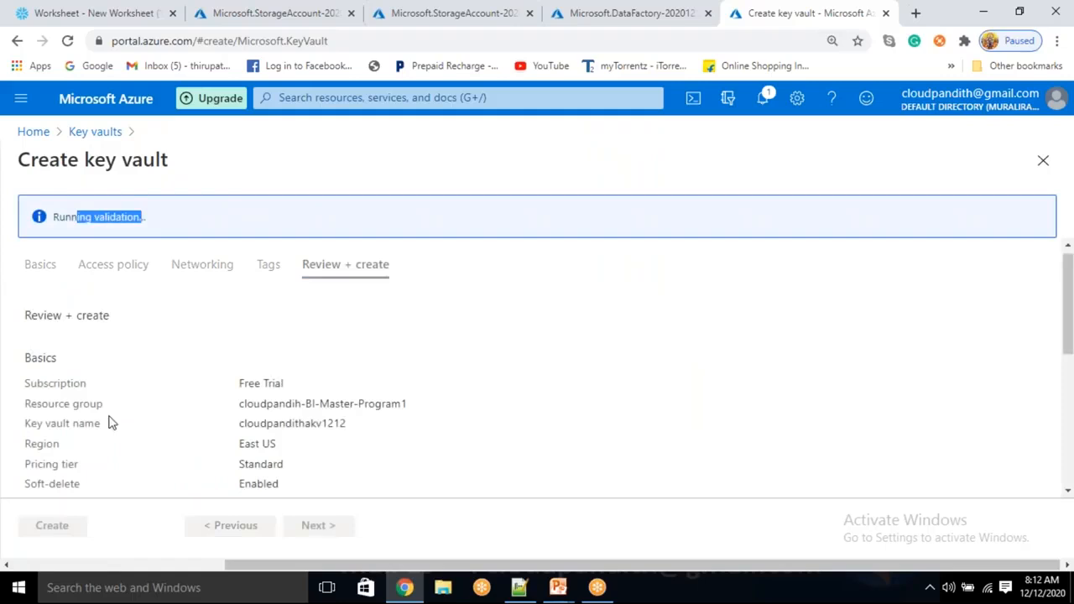
{"action": "left_click", "coordinate": [59, 529]}
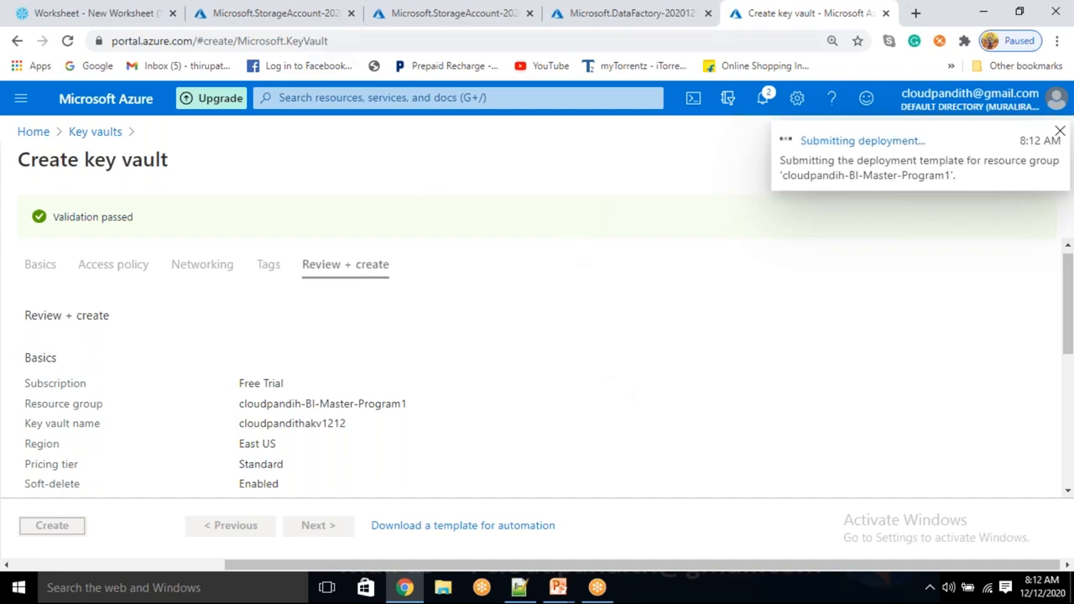
- Check the deployment status of the data factory, both storage accounts and the key vault in their browser tabs
{"action": "left_click", "coordinate": [614, 23]}
{"action": "left_click", "coordinate": [444, 10]}
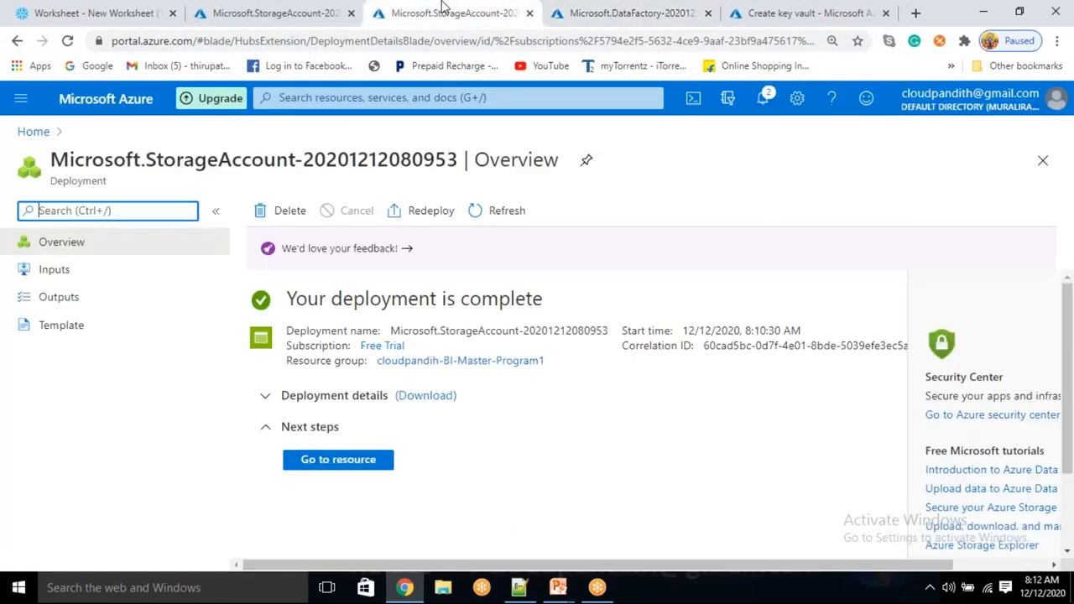
{"action": "left_click", "coordinate": [292, 12]}
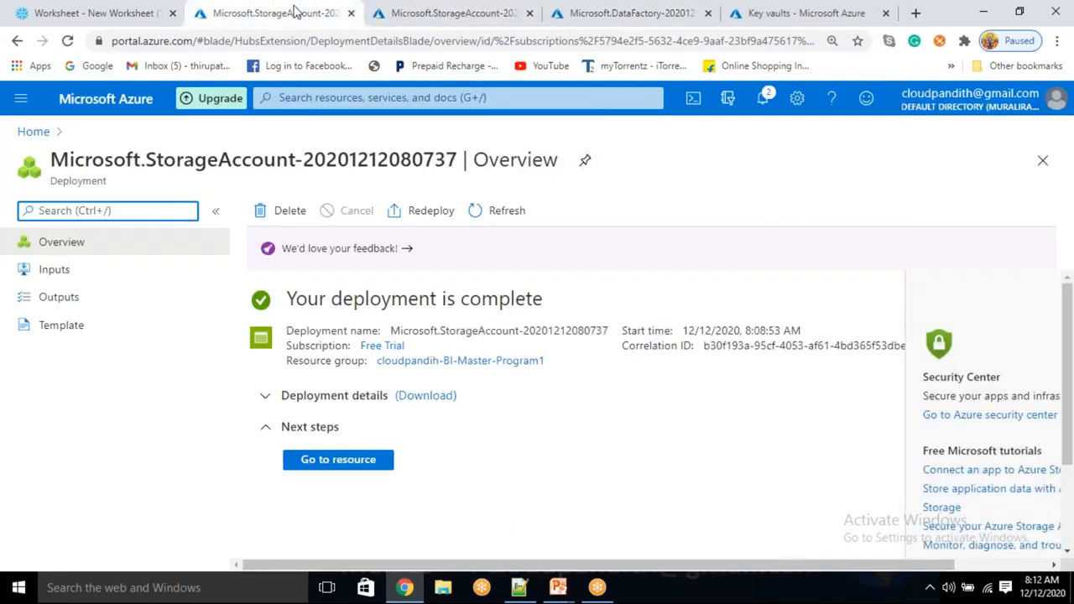
{"action": "left_click", "coordinate": [807, 12]}
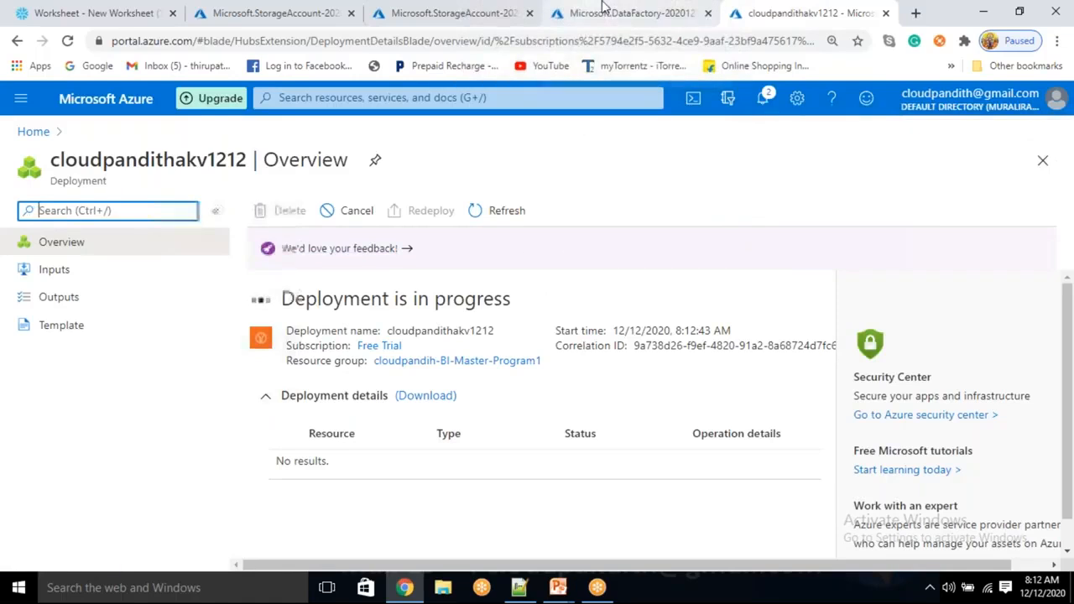
- Open the deployed data factory cloudpandithbiadfv21212 and launch its authoring site
{"action": "left_click", "coordinate": [625, 13]}
{"action": "left_click", "coordinate": [339, 460]}
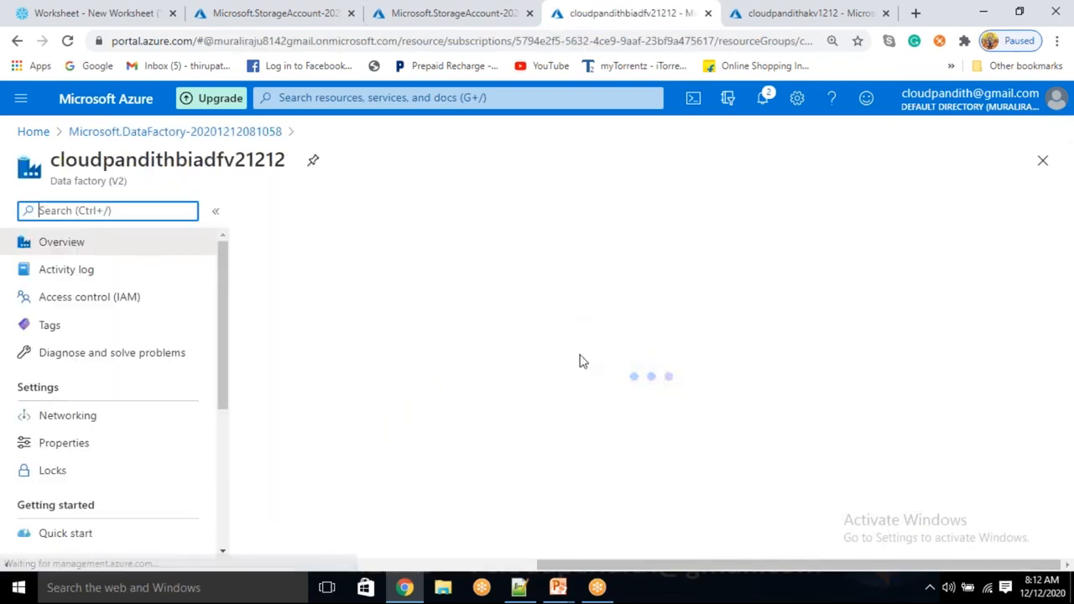
{"action": "left_click", "coordinate": [573, 507]}
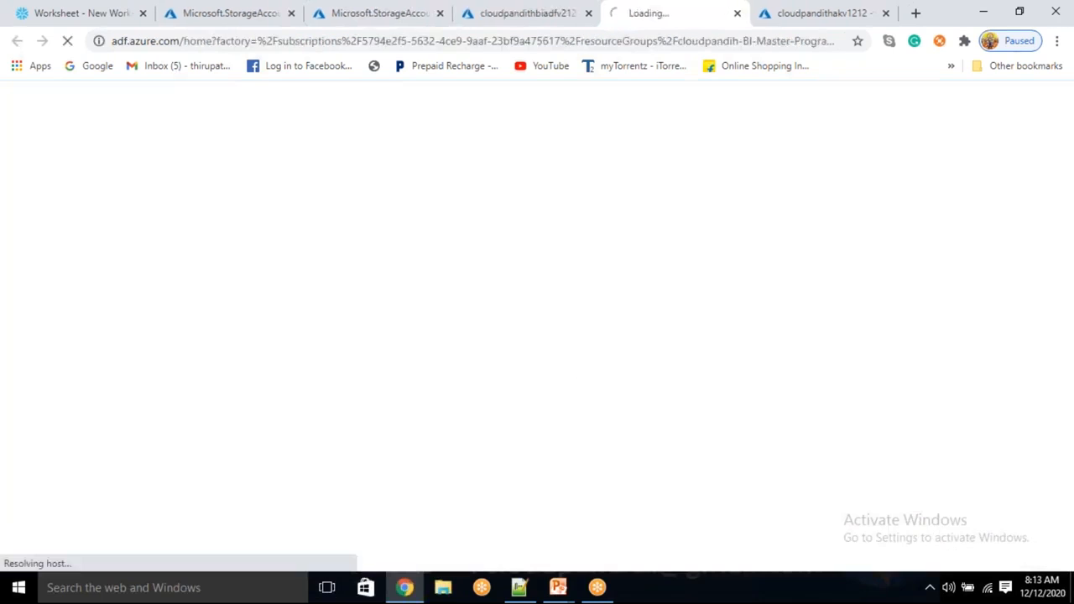
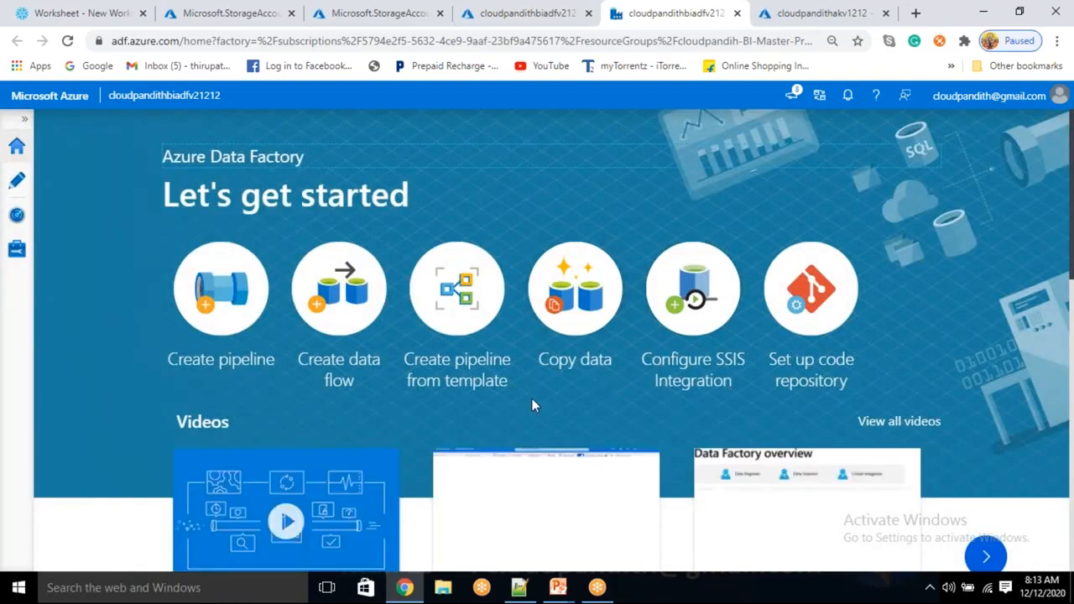
- Open the deployed key vault cloudpandithakv1212 and begin a new secret in it
{"action": "left_click", "coordinate": [798, 8]}
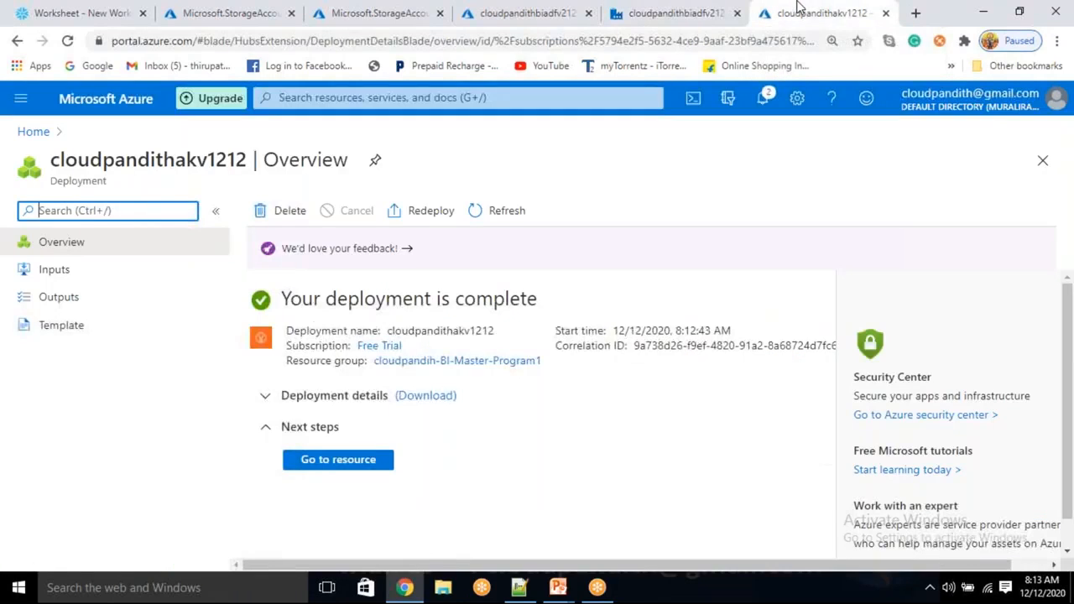
{"action": "left_click", "coordinate": [344, 459]}
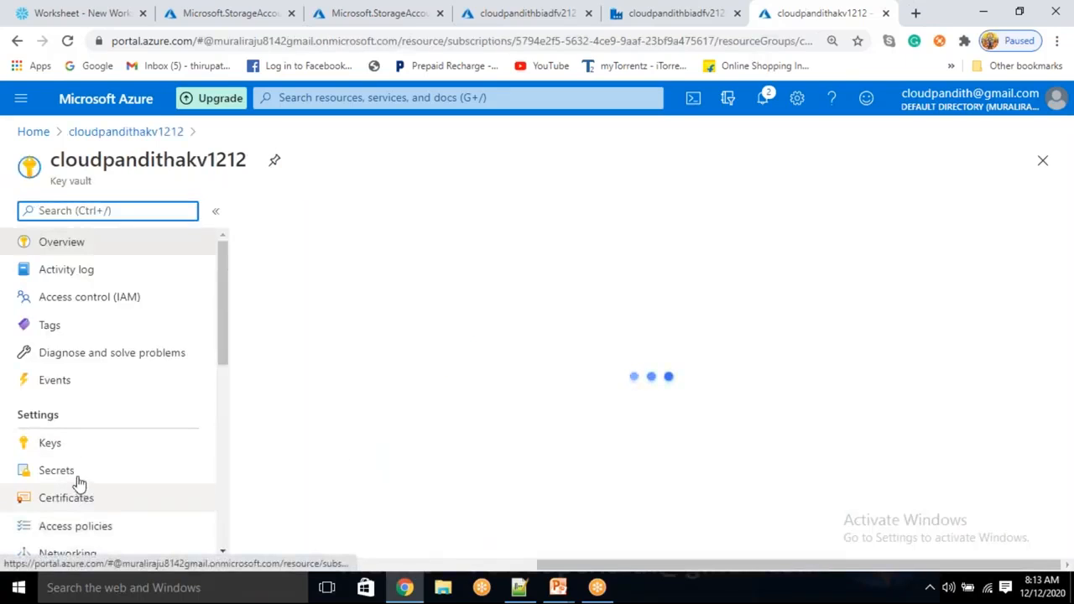
{"action": "left_click", "coordinate": [76, 475]}
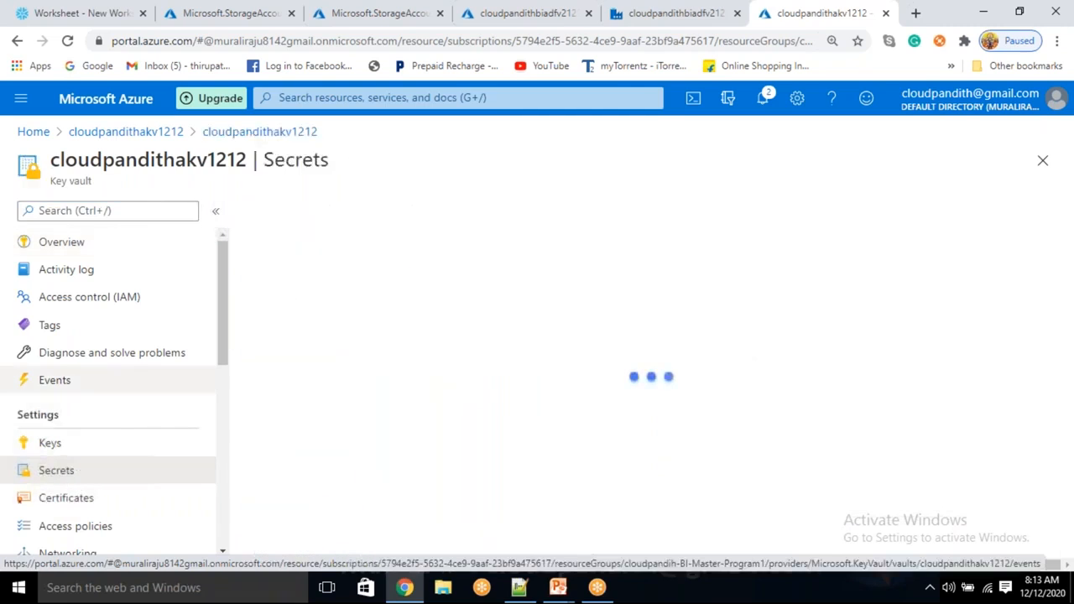
{"action": "left_click", "coordinate": [311, 213]}
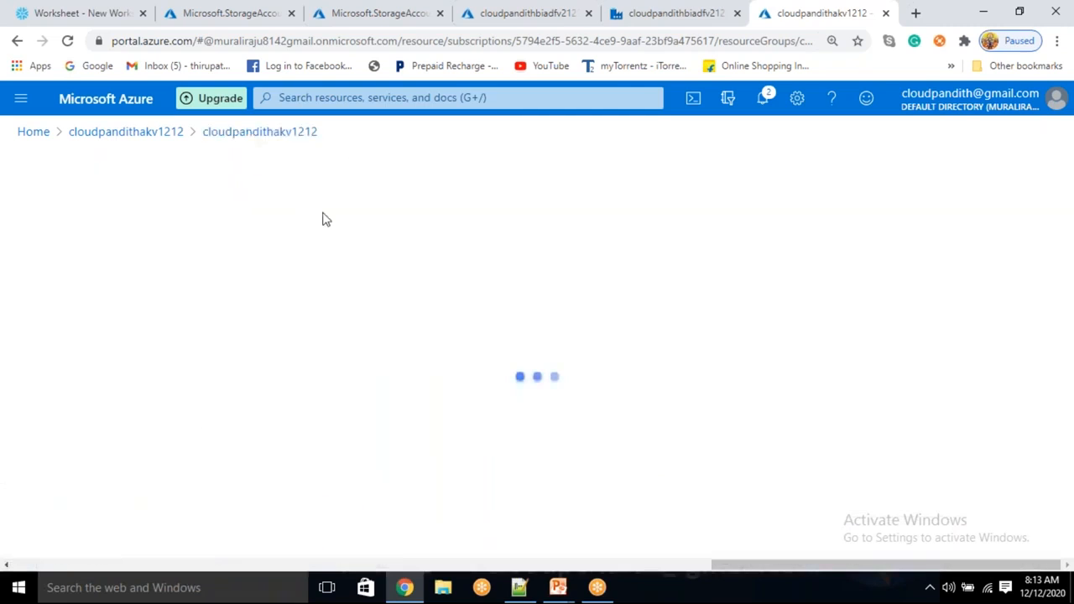
- Create a secret named sfpwd with the Snowflake password as its value, and reload the vault's secrets list
{"action": "left_click", "coordinate": [300, 268]}
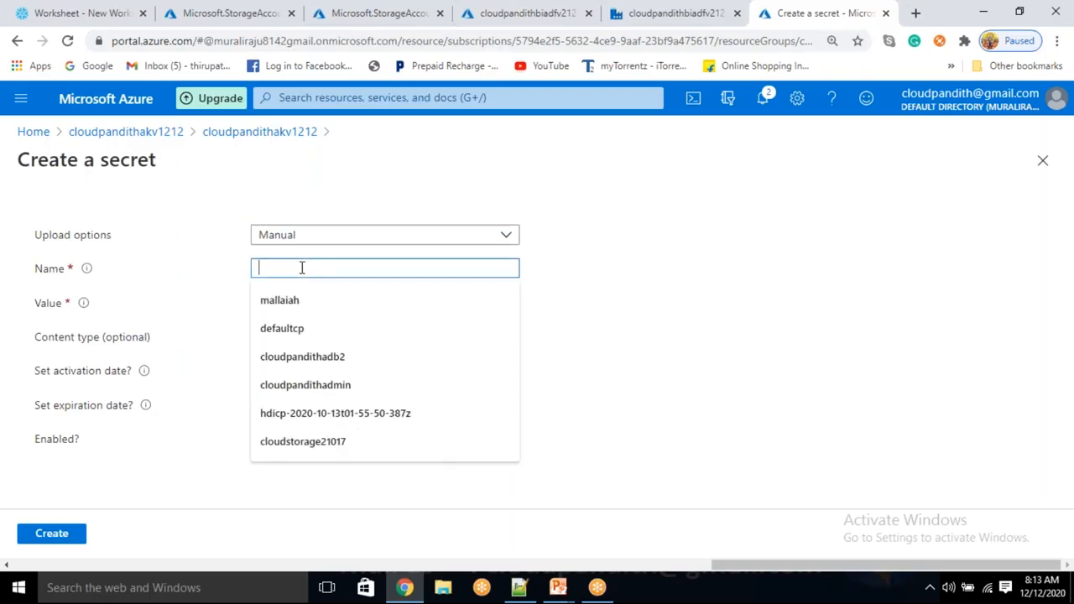
{"action": "type", "text": "sfpwd"}
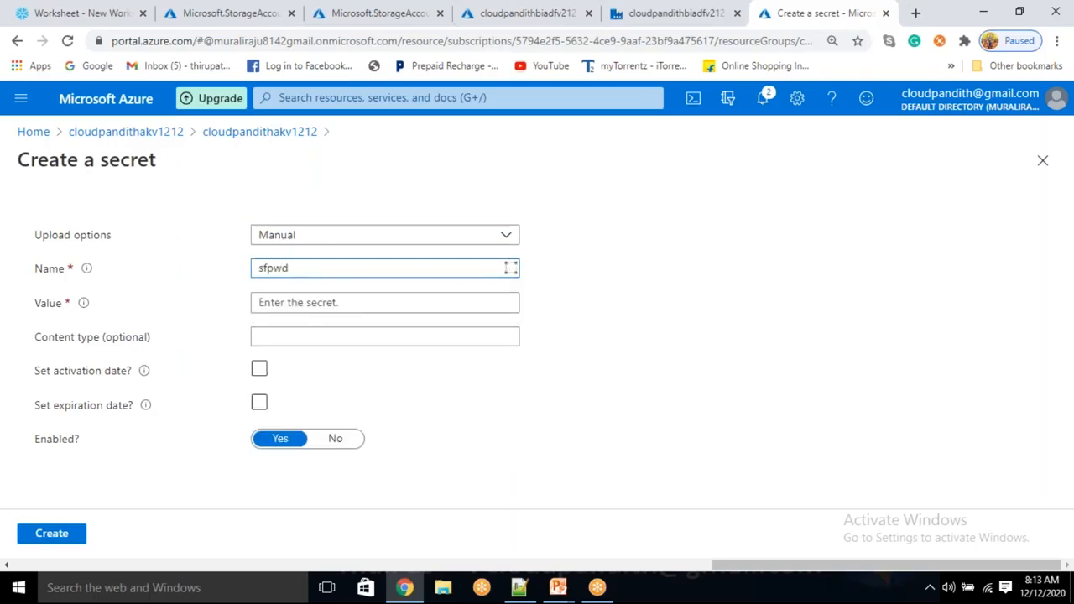
{"action": "left_click", "coordinate": [289, 298]}
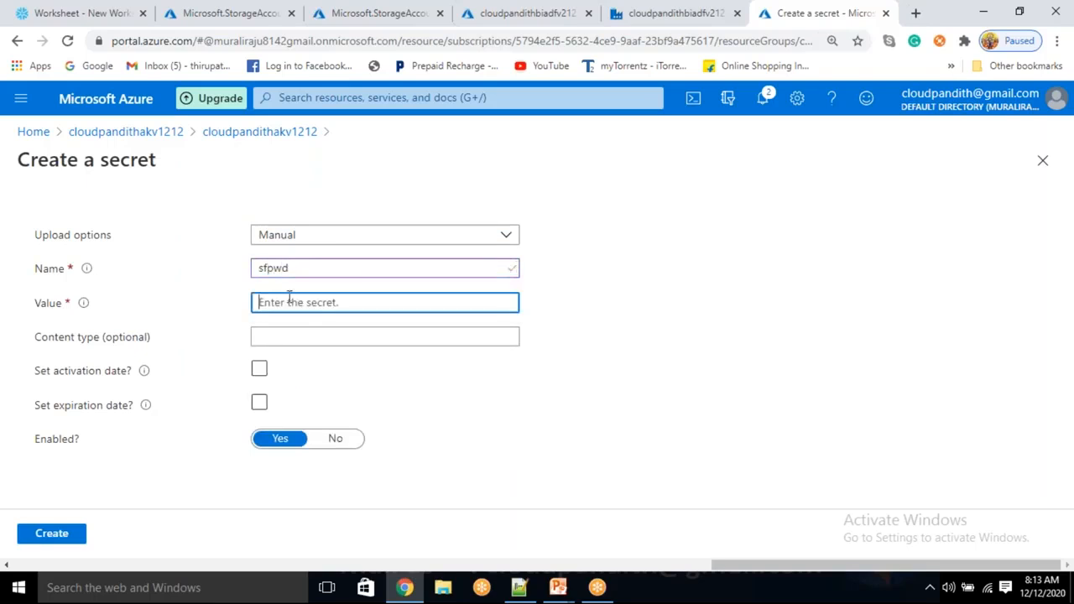
{"action": "type", "text": "•"}
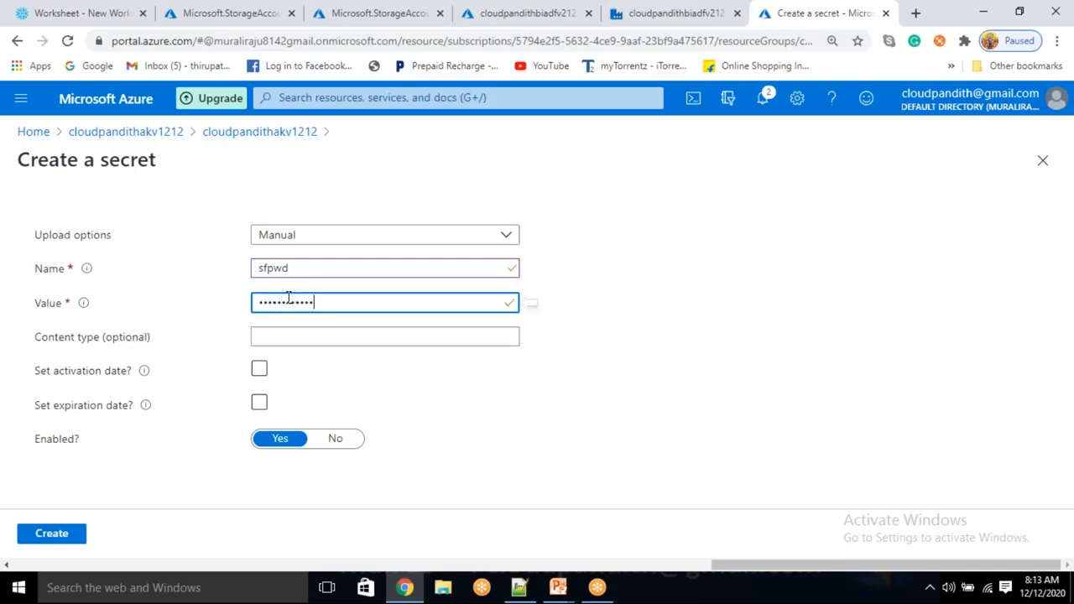
{"action": "left_click", "coordinate": [38, 537]}
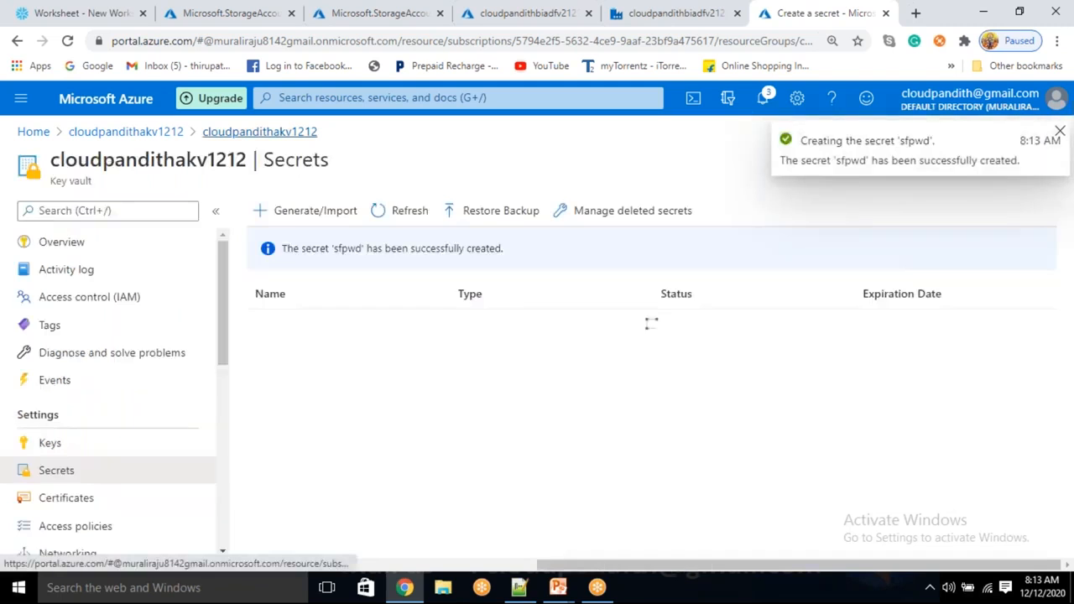
{"action": "left_click", "coordinate": [267, 133]}
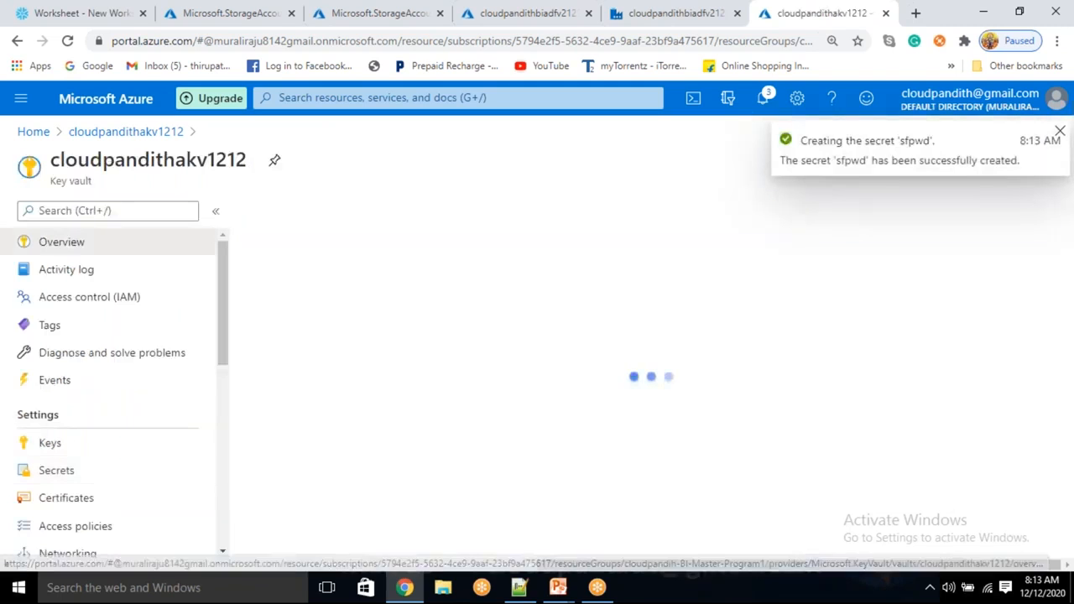
{"action": "left_click", "coordinate": [57, 471]}
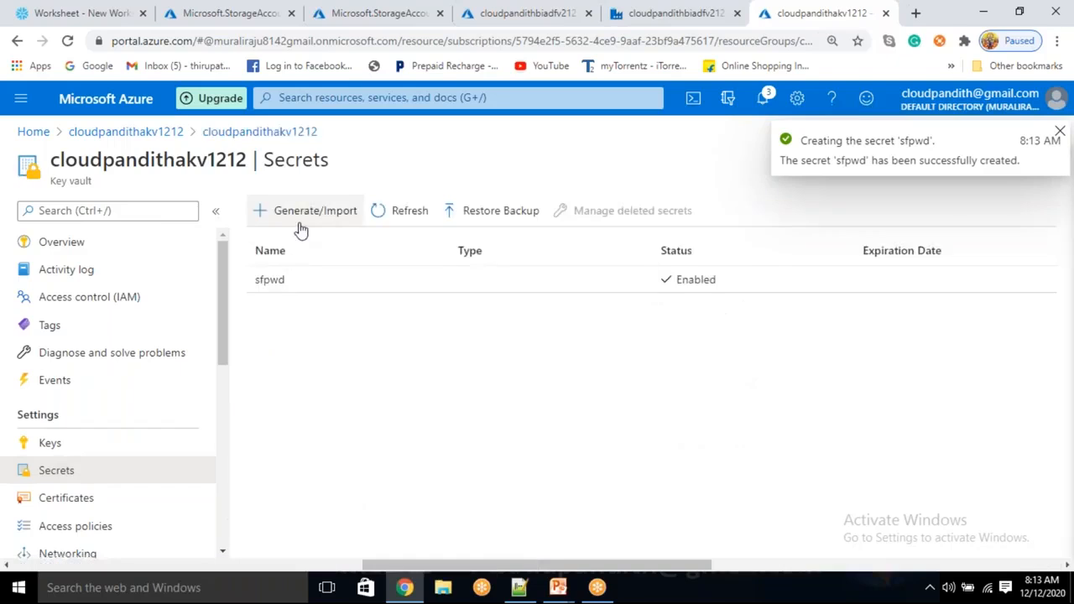
- Begin another secret in the vault and name it adlsgen2key
{"action": "left_click", "coordinate": [301, 227]}
{"action": "left_click", "coordinate": [297, 269]}
{"action": "type", "text": "A"}
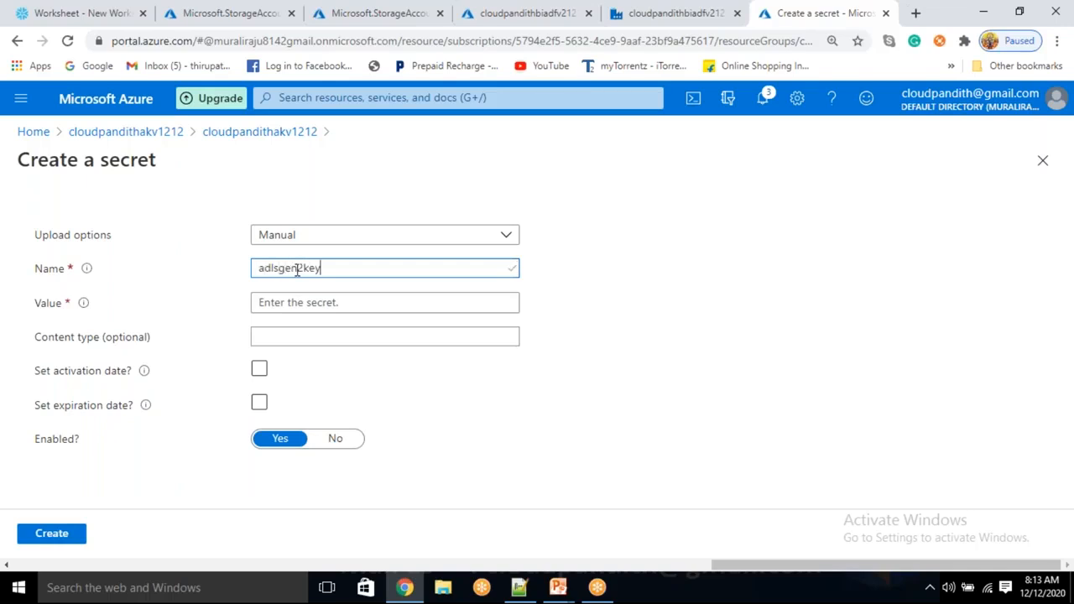
{"action": "left_click", "coordinate": [270, 309]}
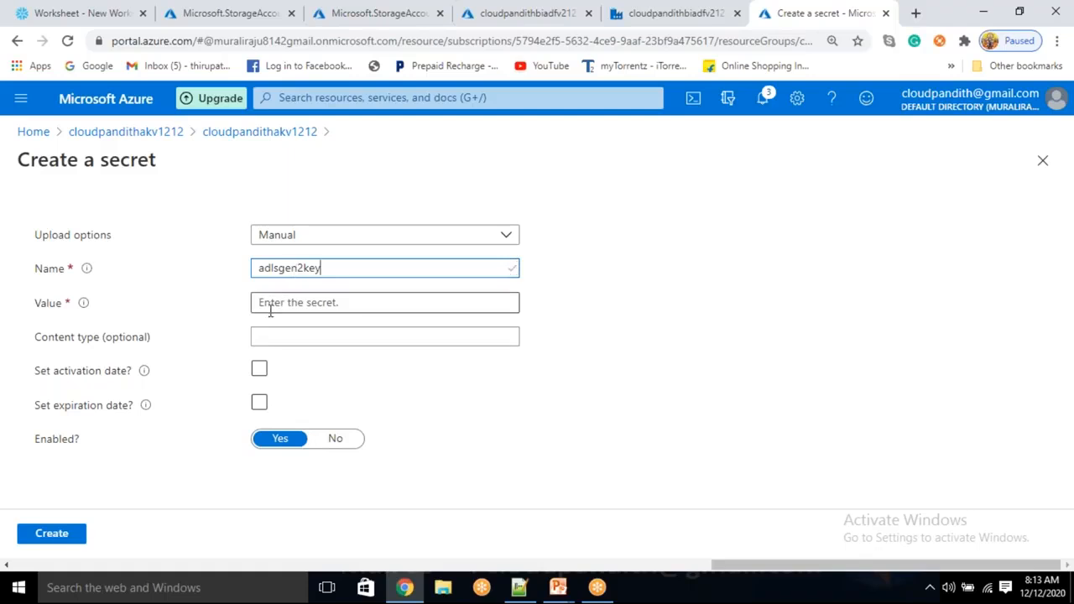
- Open the deployed storage account cloudpandithadlsv21212, reveal its access keys and copy the key1 key
{"action": "left_click", "coordinate": [396, 15]}
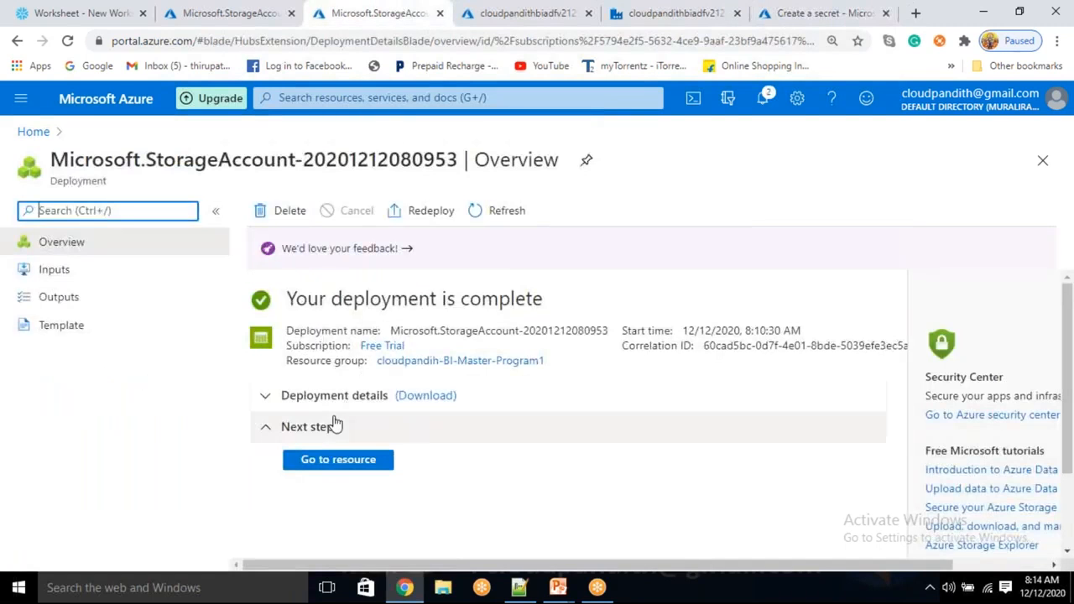
{"action": "left_click", "coordinate": [338, 460]}
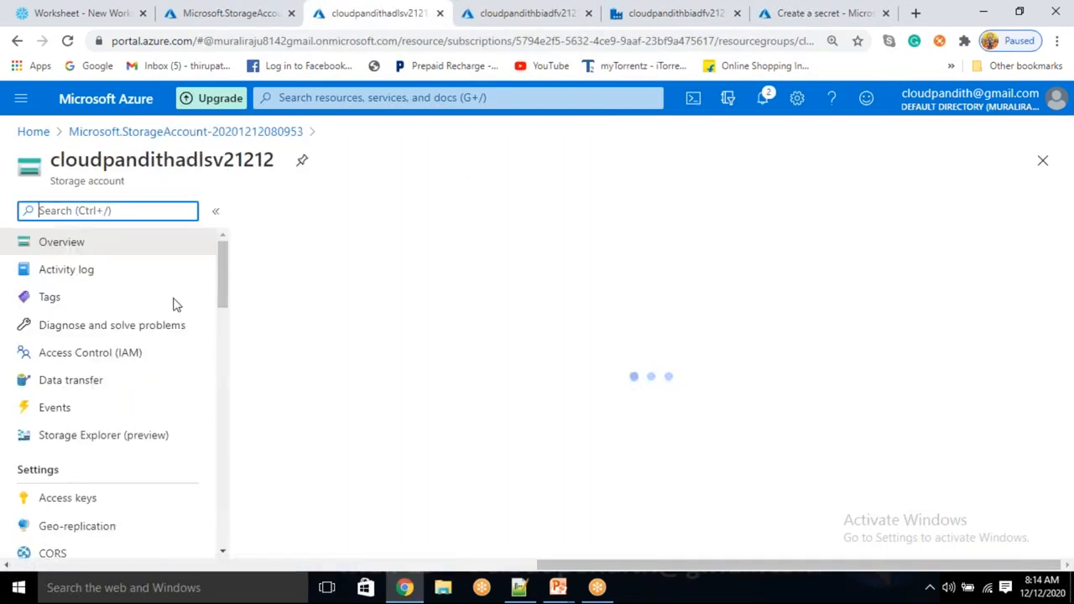
{"action": "left_click", "coordinate": [89, 506]}
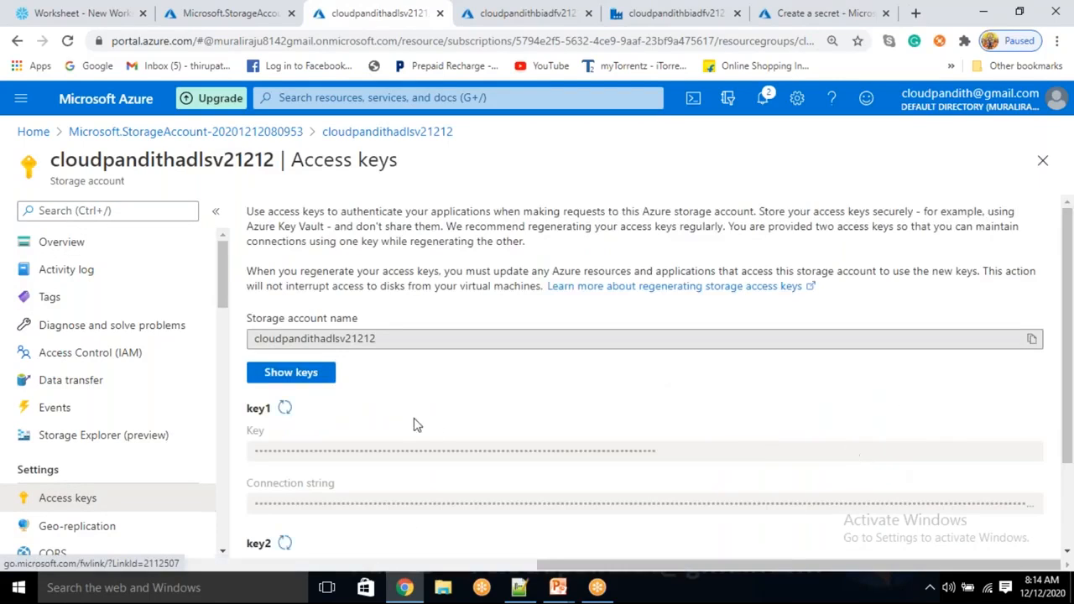
{"action": "left_click", "coordinate": [306, 372]}
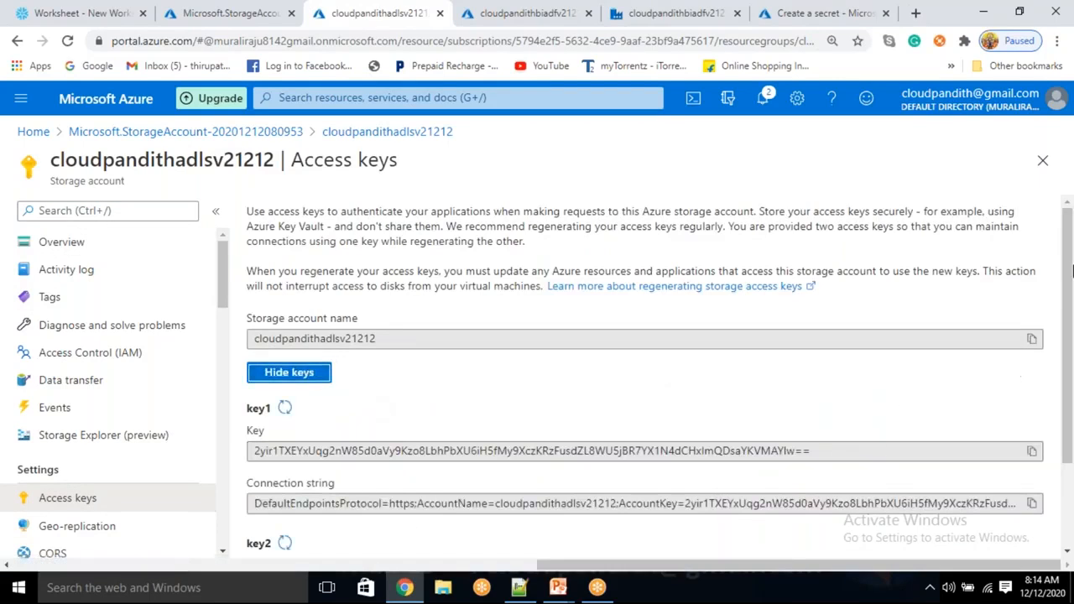
{"action": "left_click", "coordinate": [1032, 450]}
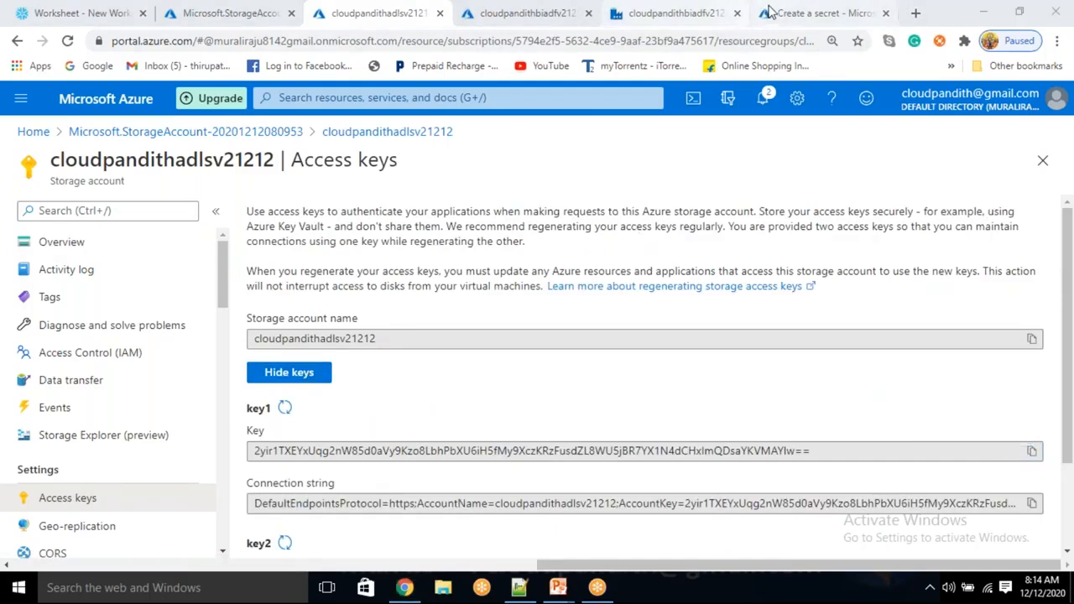
- Paste the copied storage access key as the value of adlsgen2key and create the secret
{"action": "left_click", "coordinate": [793, 14]}
{"action": "key", "text": "ctrl+v"}
{"action": "left_click", "coordinate": [49, 536]}
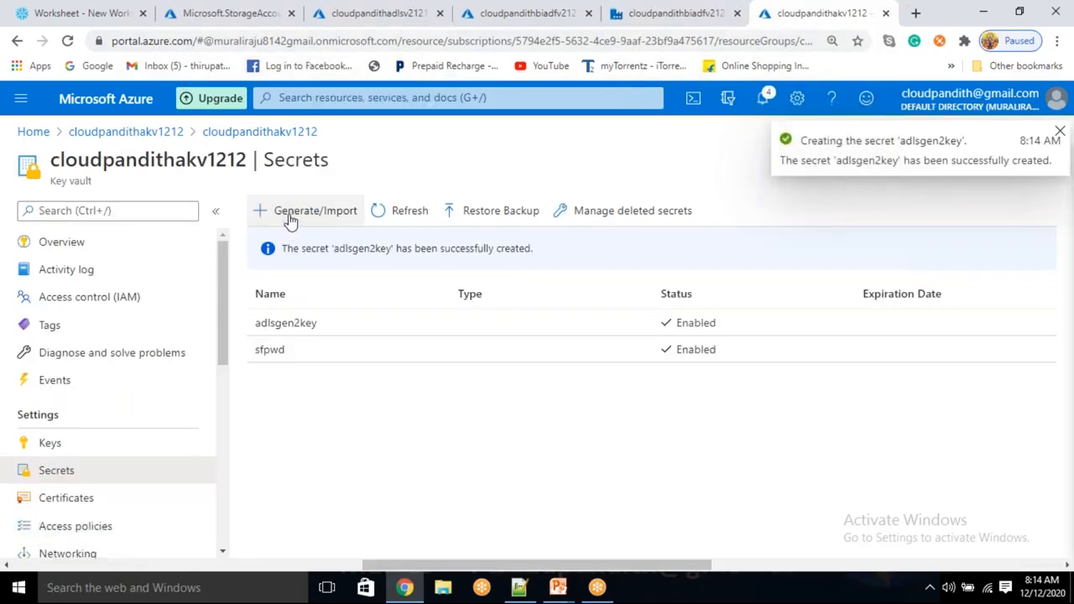
- Begin a third secret in the vault and name it blobconnectionstring
{"action": "left_click", "coordinate": [290, 216]}
{"action": "left_click", "coordinate": [295, 266]}
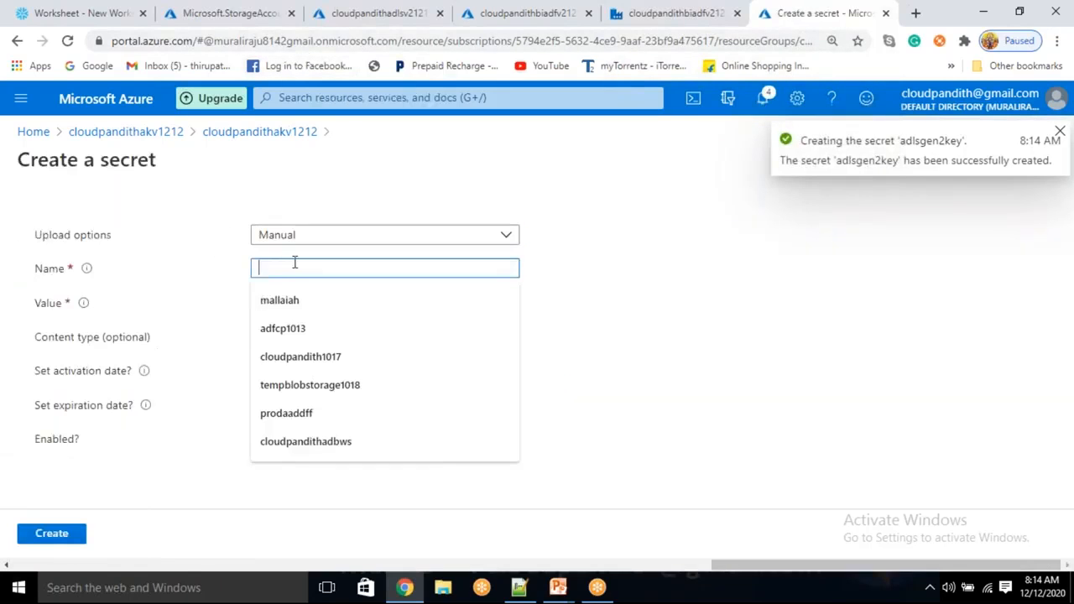
{"action": "type", "text": "blobco"}
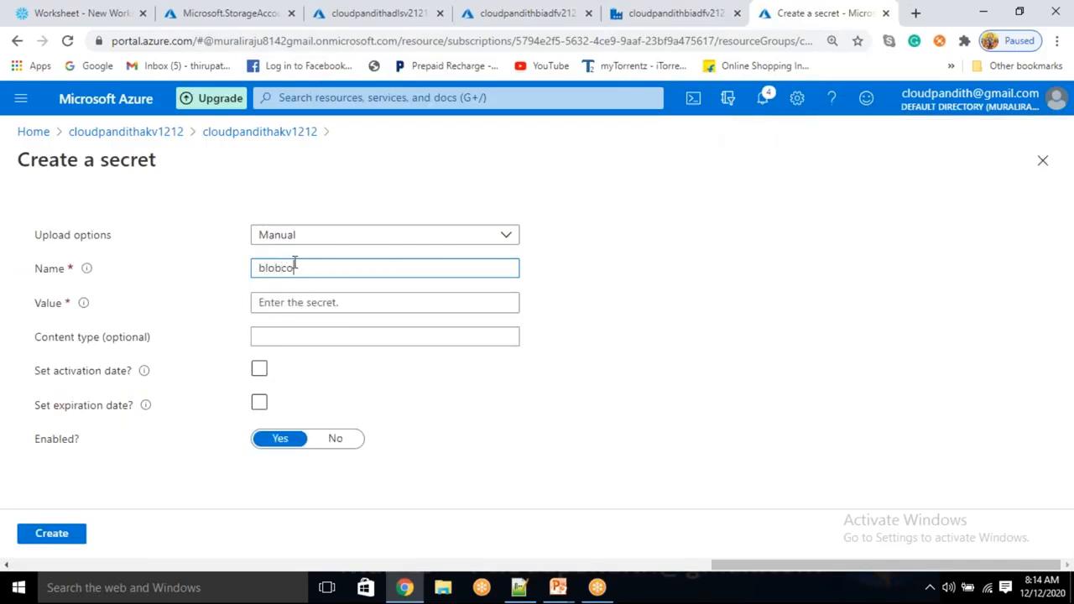
{"action": "type", "text": "nnectionstring"}
- Open the deployed storage account cloudpandithblob1212, reveal its access keys, copy the key1 connection string and hide the keys again
{"action": "left_click", "coordinate": [195, 10]}
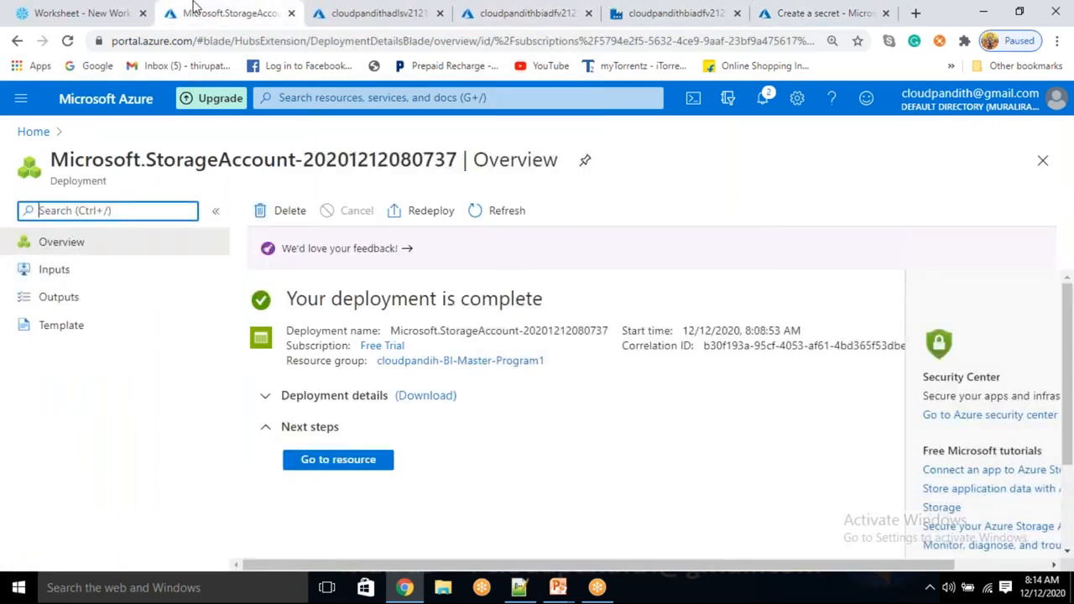
{"action": "left_click", "coordinate": [330, 462]}
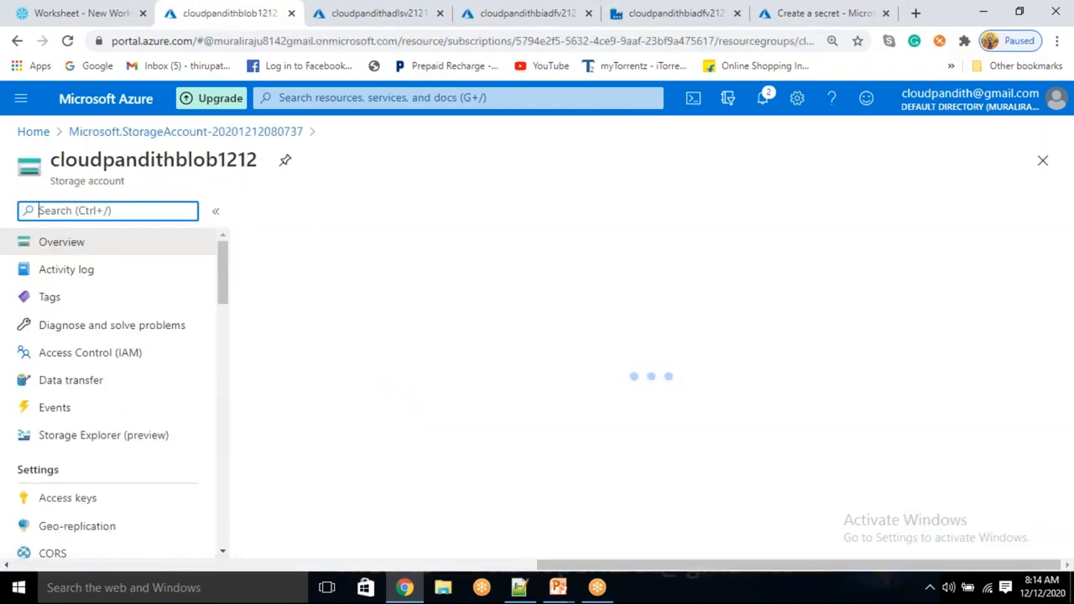
{"action": "scroll", "coordinate": [303, 426], "scroll_direction": "down", "scroll_amount": 1}
{"action": "scroll", "coordinate": [293, 431], "scroll_direction": "up", "scroll_amount": 1}
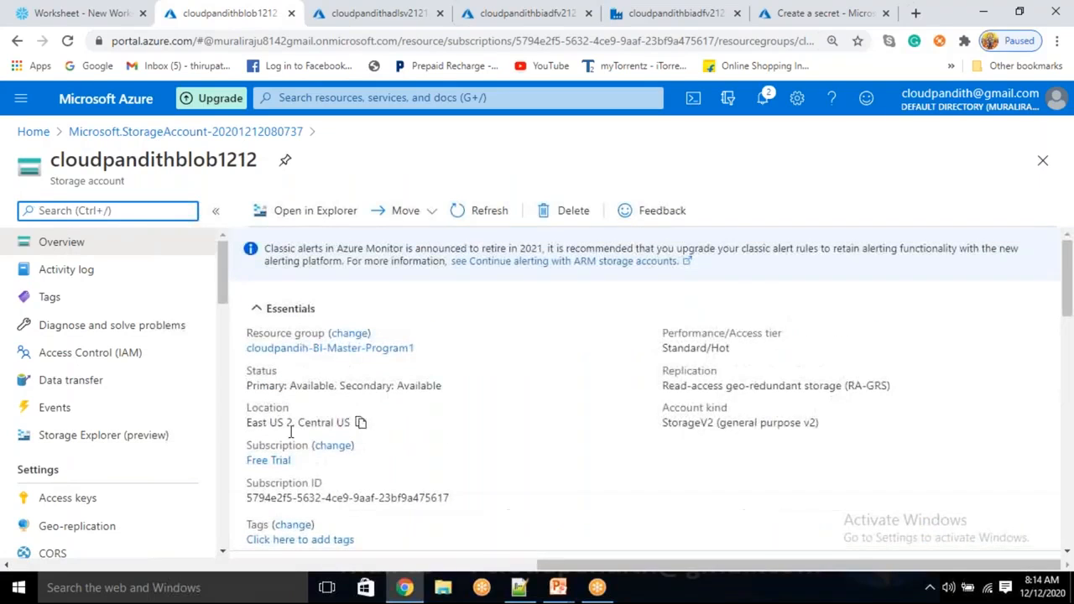
{"action": "left_click", "coordinate": [53, 508]}
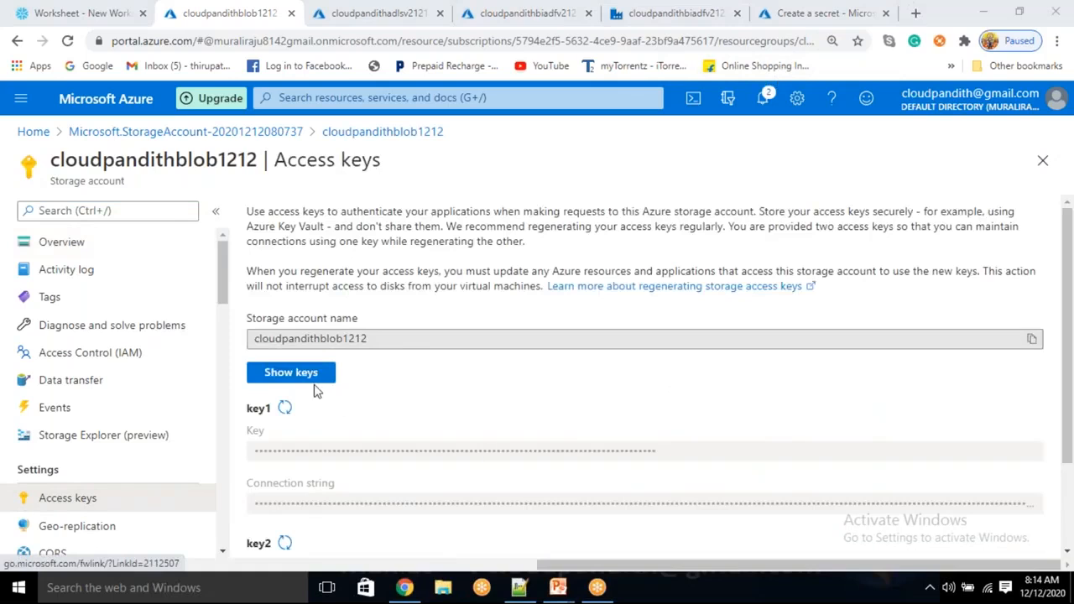
{"action": "left_click", "coordinate": [306, 377]}
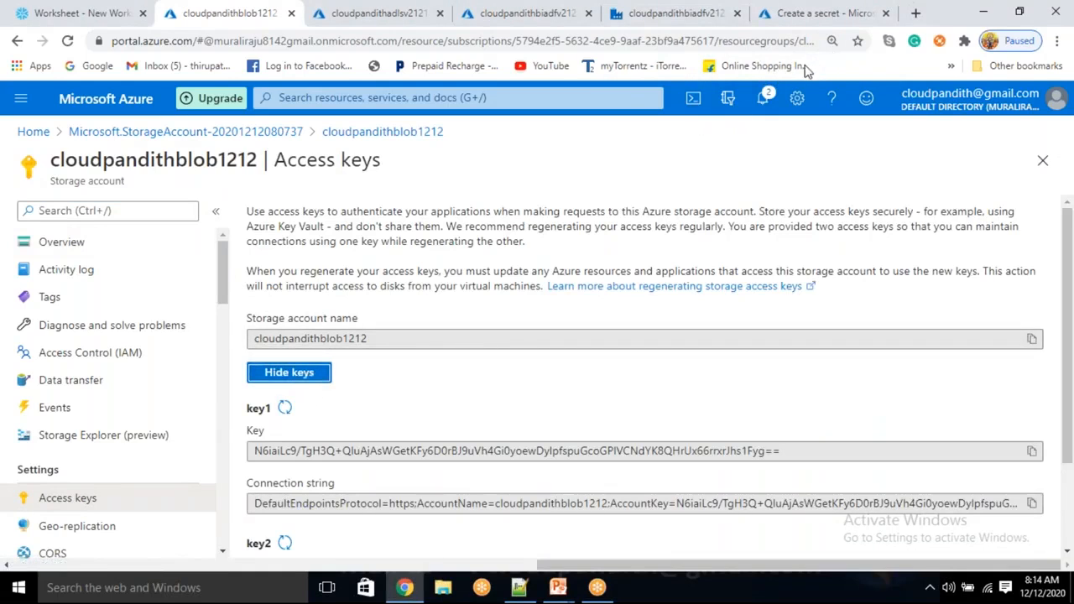
{"action": "left_click", "coordinate": [803, 75]}
{"action": "left_click", "coordinate": [1033, 503]}
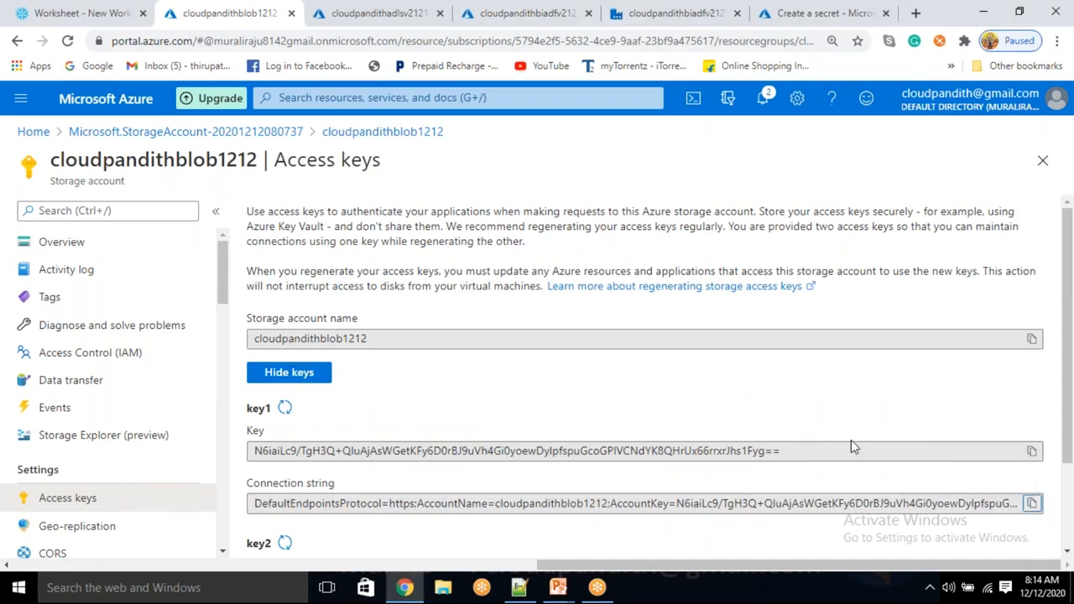
{"action": "left_click", "coordinate": [295, 377]}
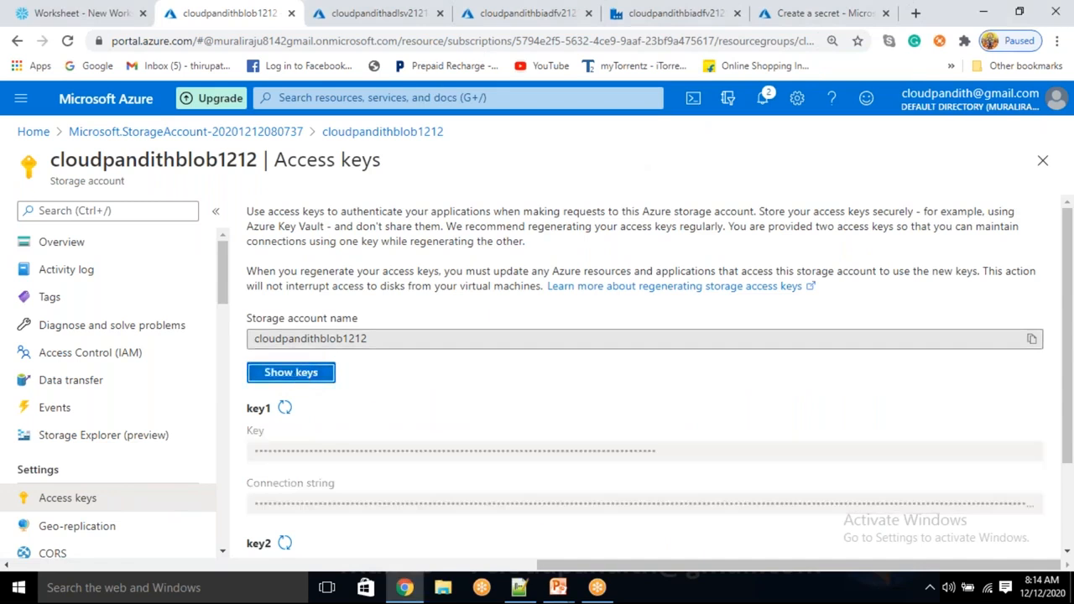
- Paste the copied connection string as the value of blobconnectionstring and create the secret
{"action": "left_click", "coordinate": [675, 11]}
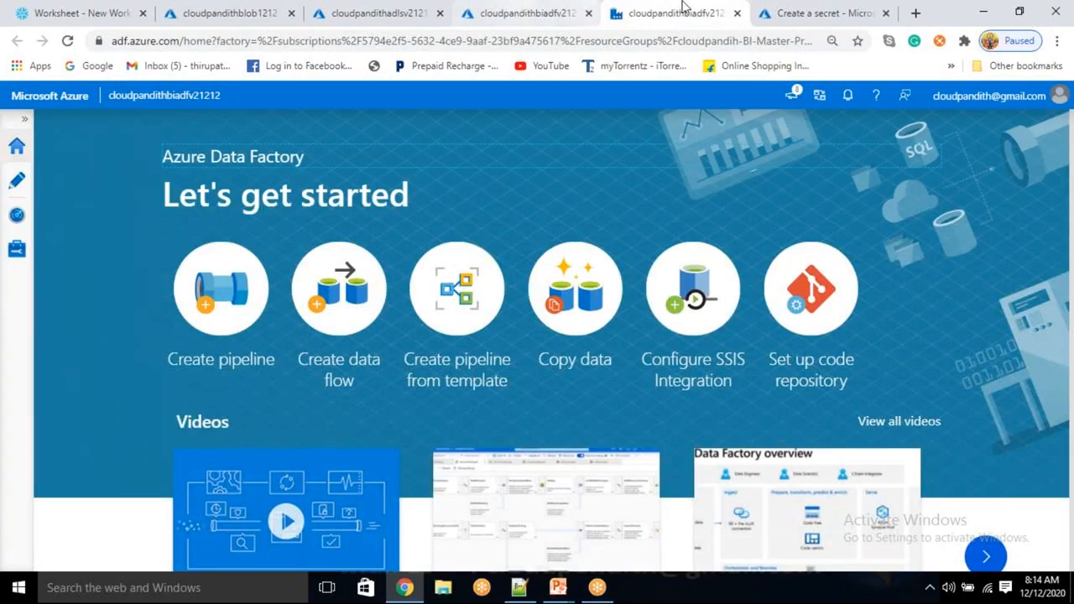
{"action": "left_click", "coordinate": [756, 17]}
{"action": "left_click", "coordinate": [295, 305]}
{"action": "key", "text": "ctrl+v"}
{"action": "left_click", "coordinate": [52, 533]}
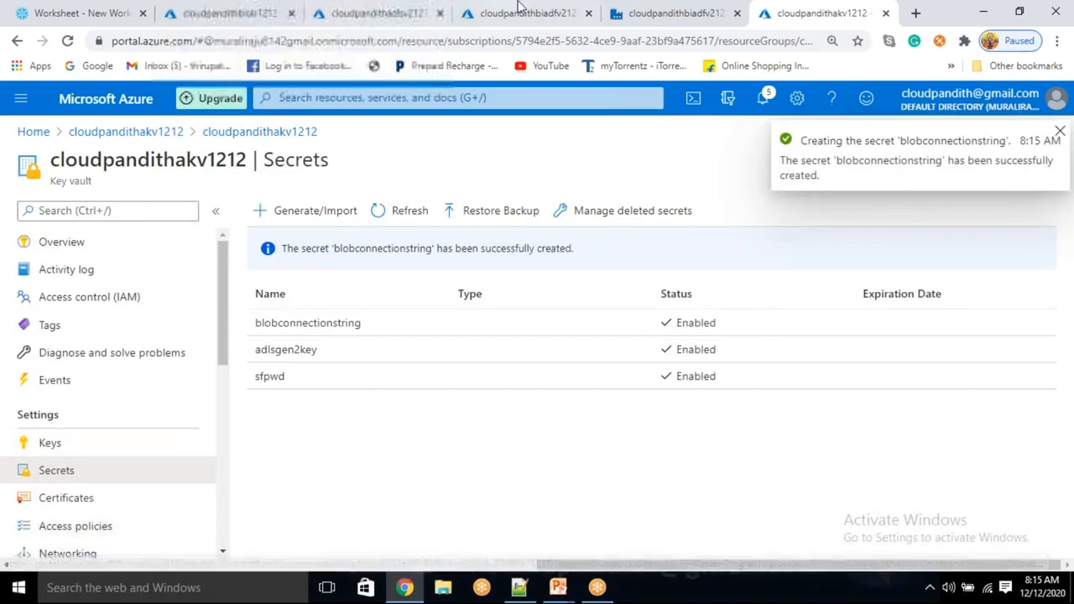
- Start a new Azure Key Vault linked service in the data factory cloudpandithbiadfv21212
{"action": "left_click", "coordinate": [676, 13]}
{"action": "left_click", "coordinate": [17, 250]}
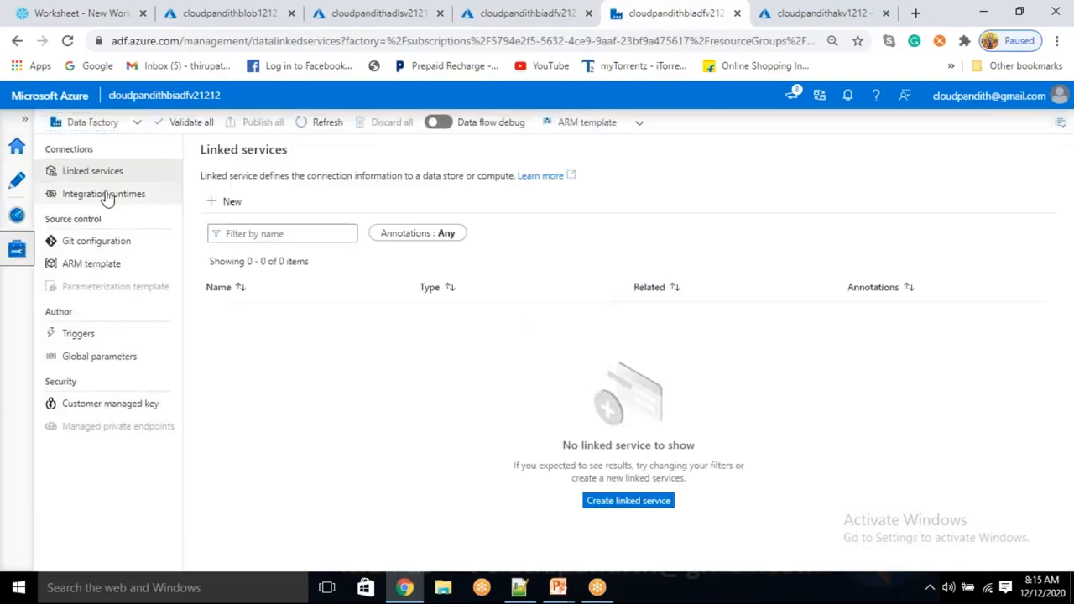
{"action": "left_click", "coordinate": [226, 203]}
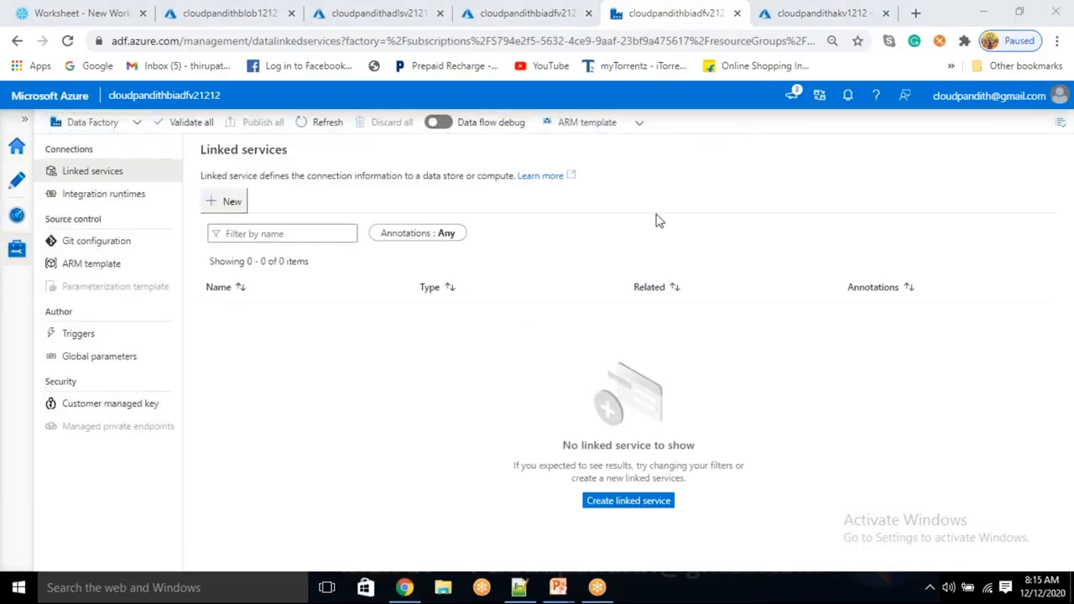
{"action": "left_click", "coordinate": [699, 188]}
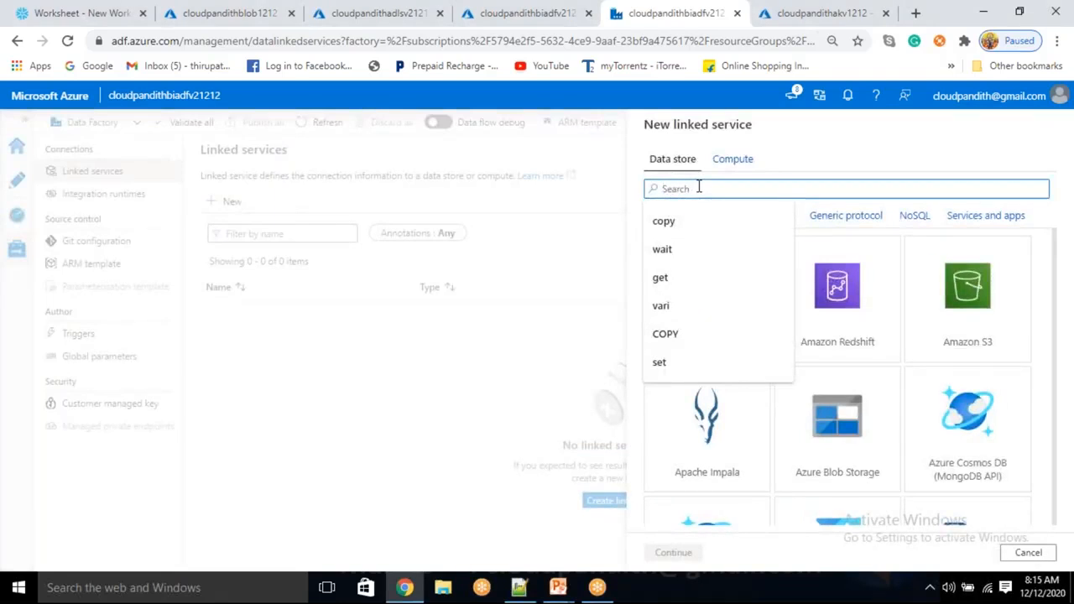
{"action": "type", "text": "key va"}
{"action": "left_click", "coordinate": [696, 340]}
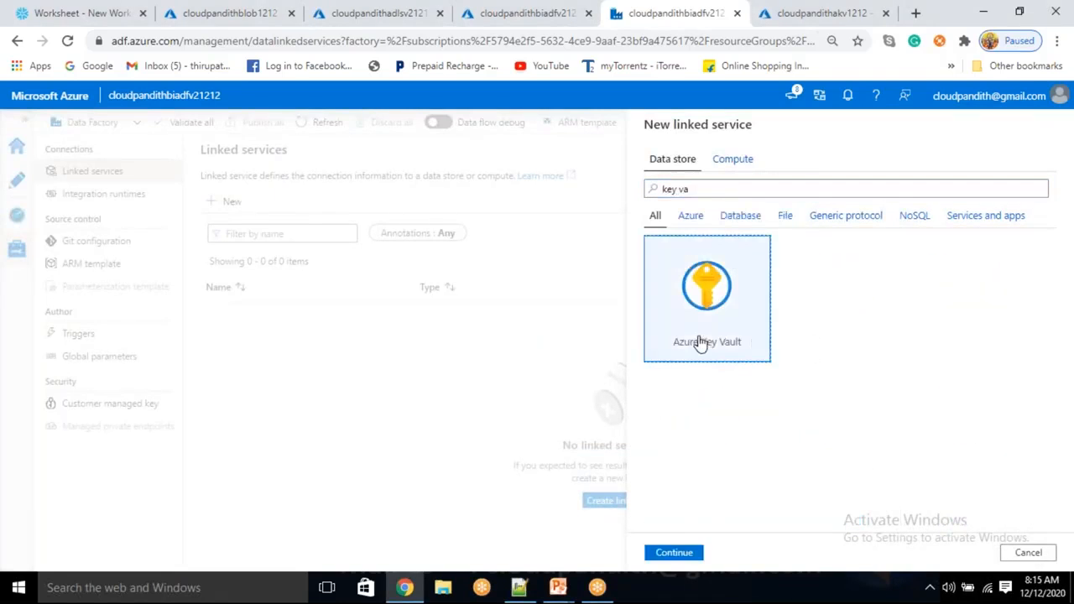
{"action": "left_click", "coordinate": [686, 553]}
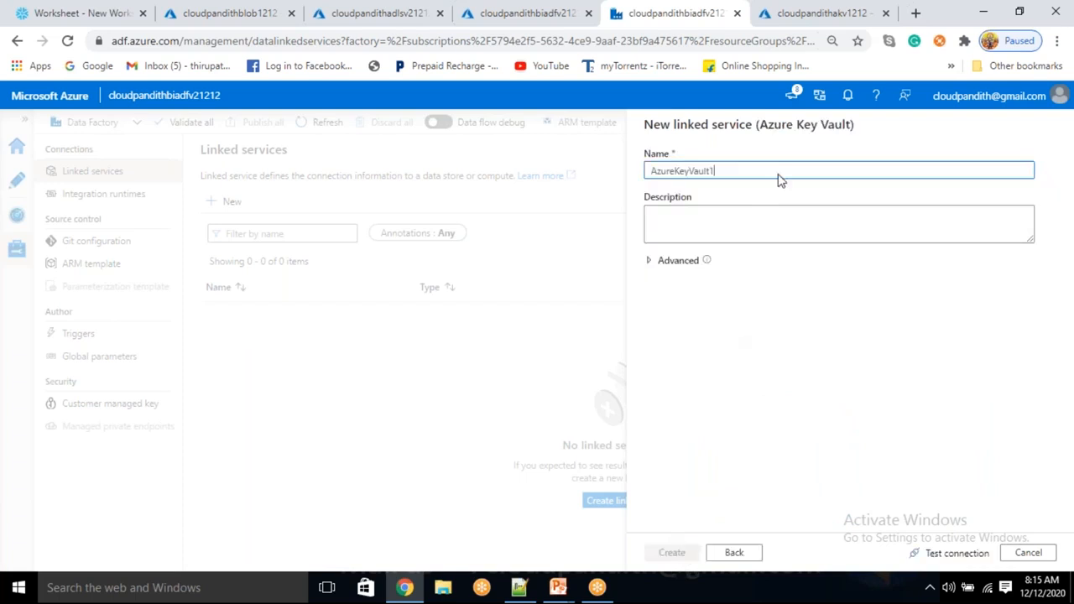
- Name the key vault linked service LS_AKV and select the Free Trial subscription and the key vault cloudpandithakv1212
{"action": "type", "text": "LS_AKV"}
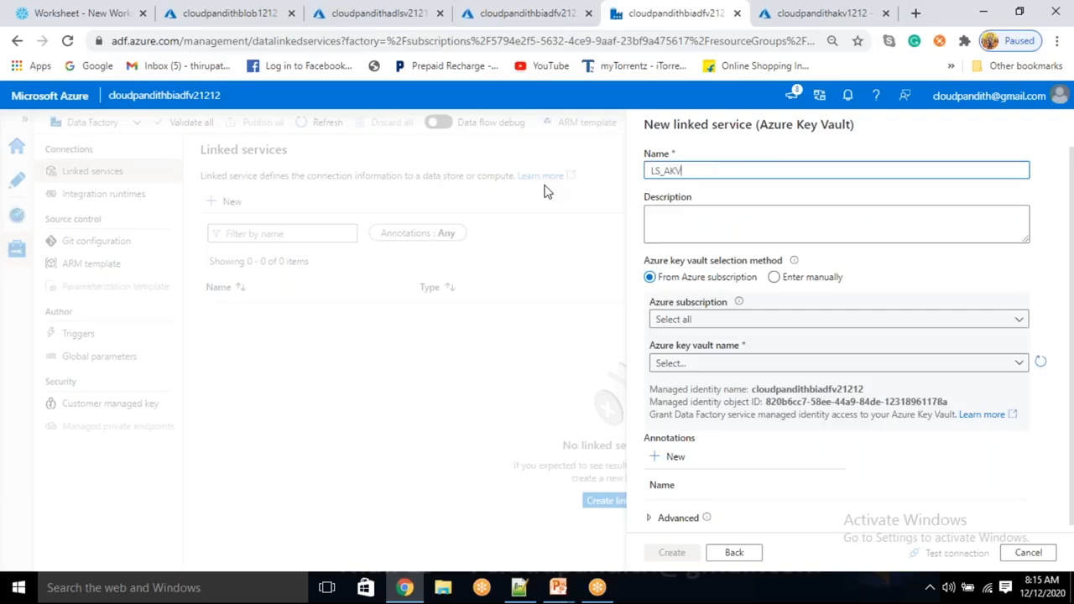
{"action": "left_click", "coordinate": [688, 319]}
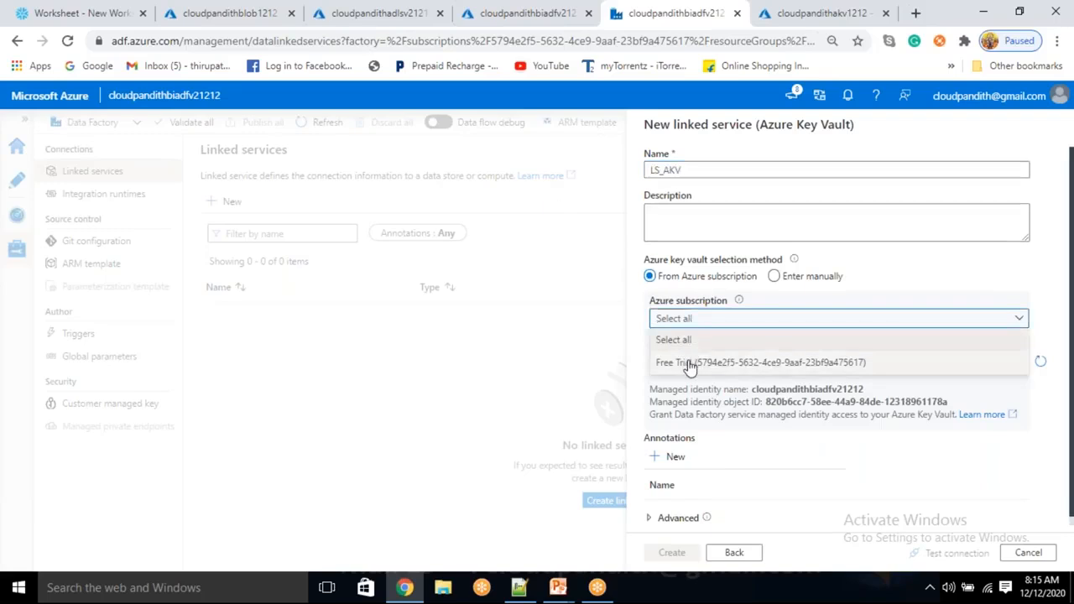
{"action": "left_click", "coordinate": [688, 363]}
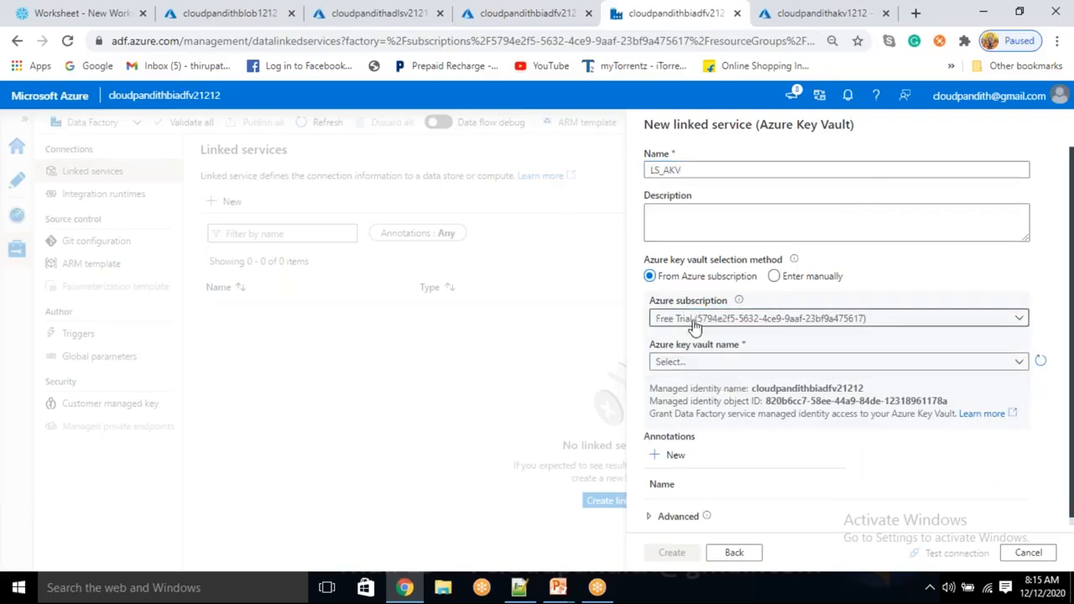
{"action": "left_click", "coordinate": [690, 362]}
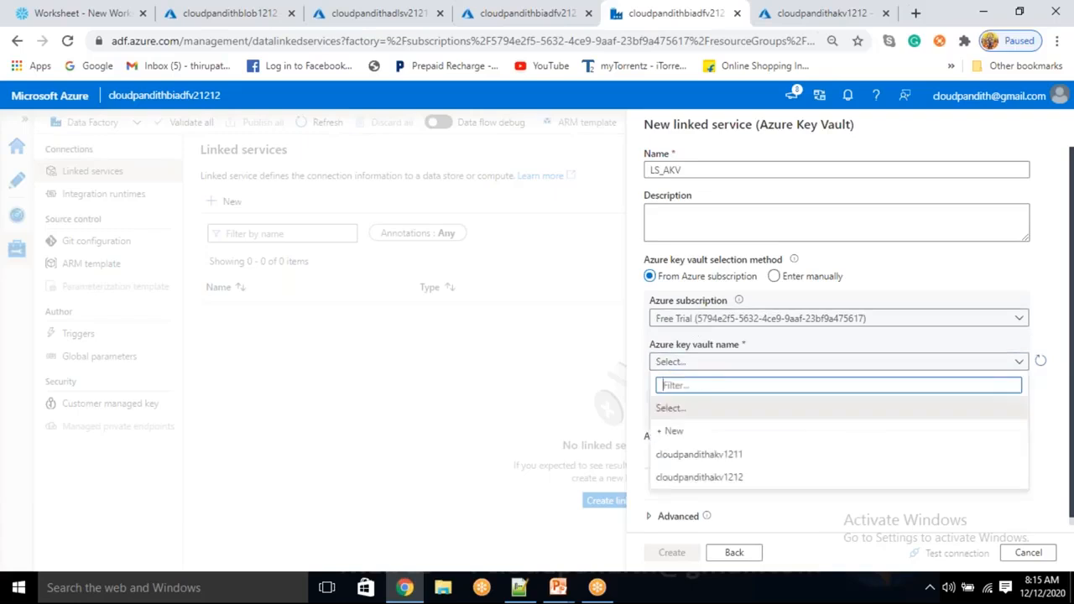
{"action": "left_click", "coordinate": [686, 475]}
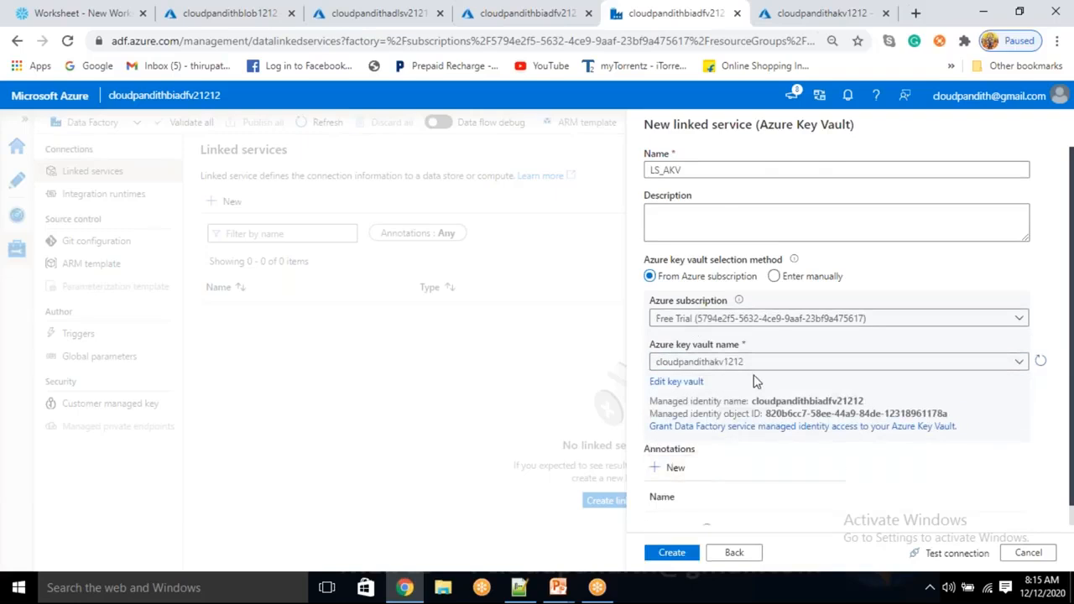
- Test the connection and create the LS_AKV linked service, and publish all changes in the data factory
{"action": "left_click", "coordinate": [950, 552]}
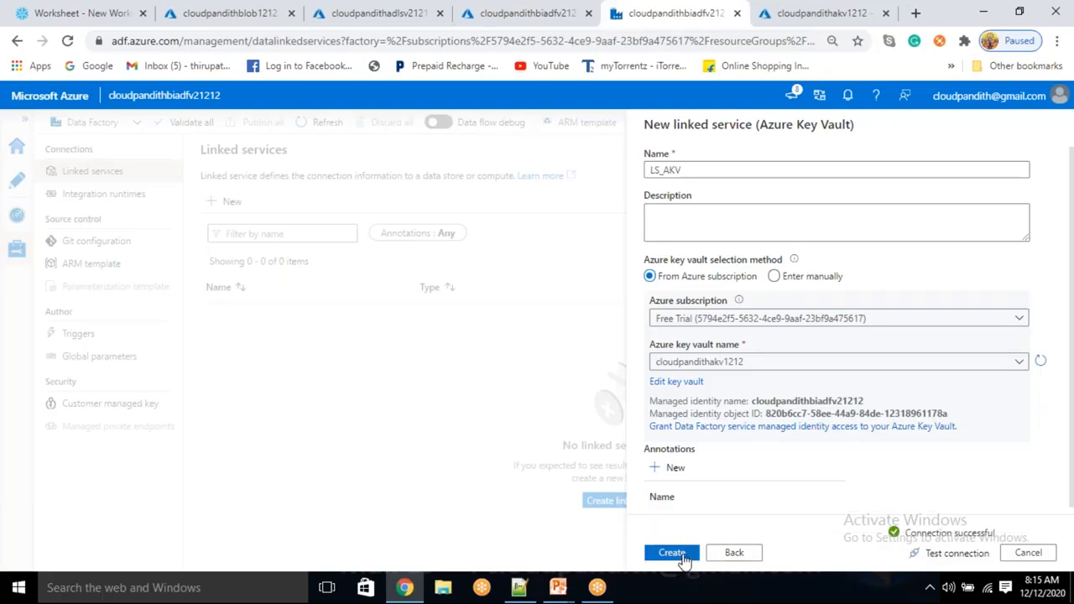
{"action": "left_click", "coordinate": [677, 559]}
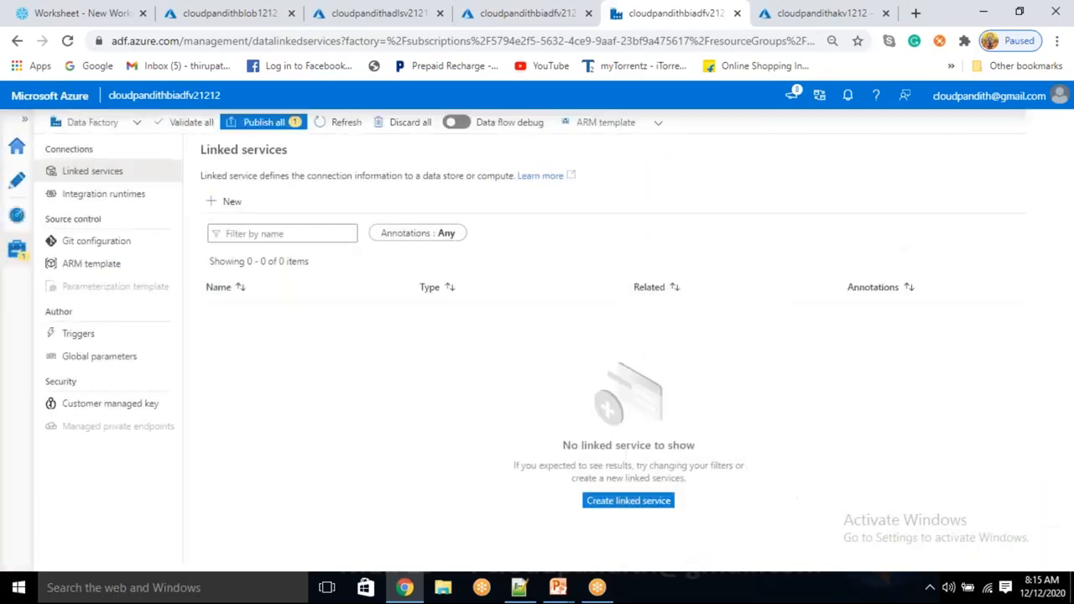
{"action": "left_click", "coordinate": [280, 126]}
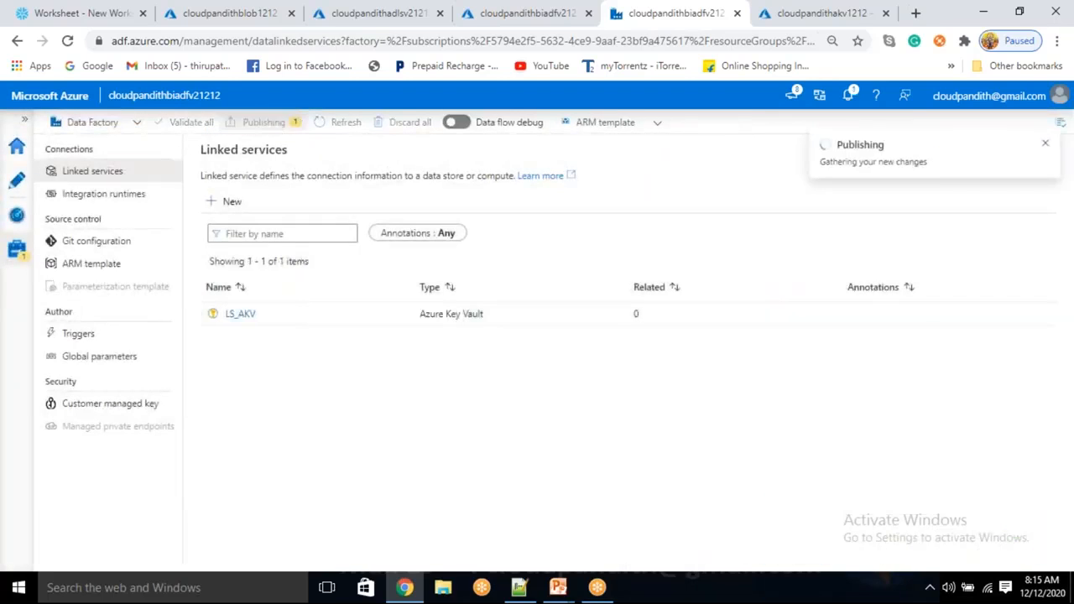
{"action": "left_click", "coordinate": [669, 554]}
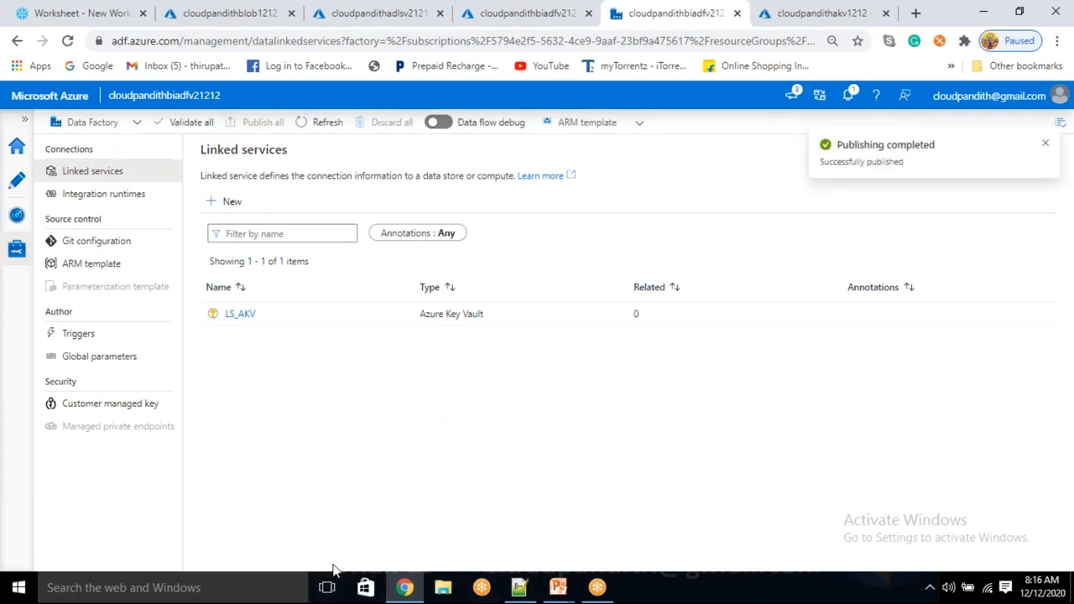
- Start a new Azure Blob Storage linked service and name it LS_ABS
{"action": "left_click", "coordinate": [234, 204]}
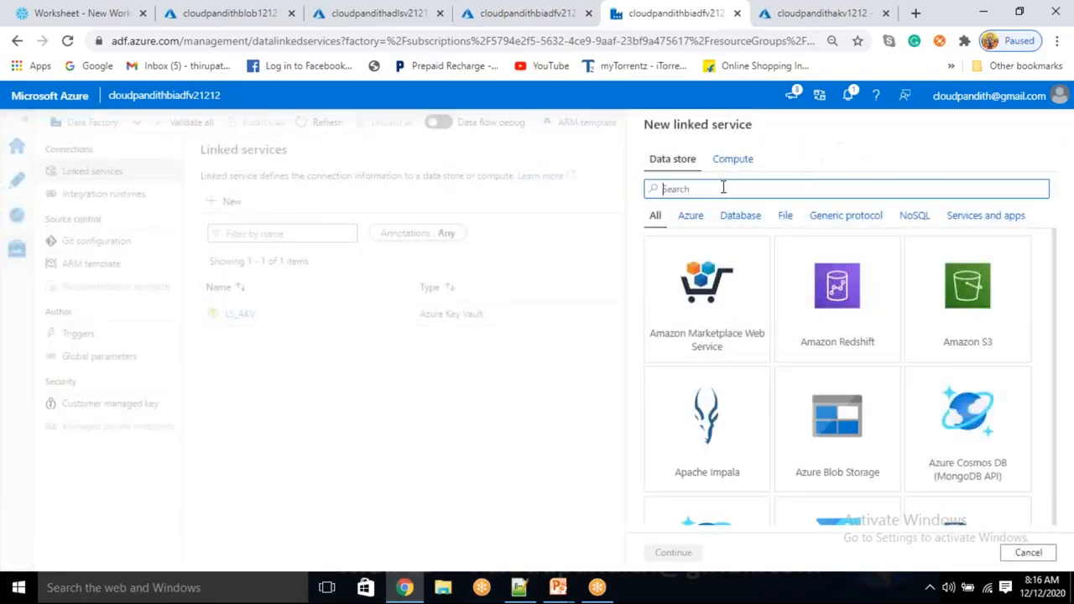
{"action": "type", "text": "BLOB"}
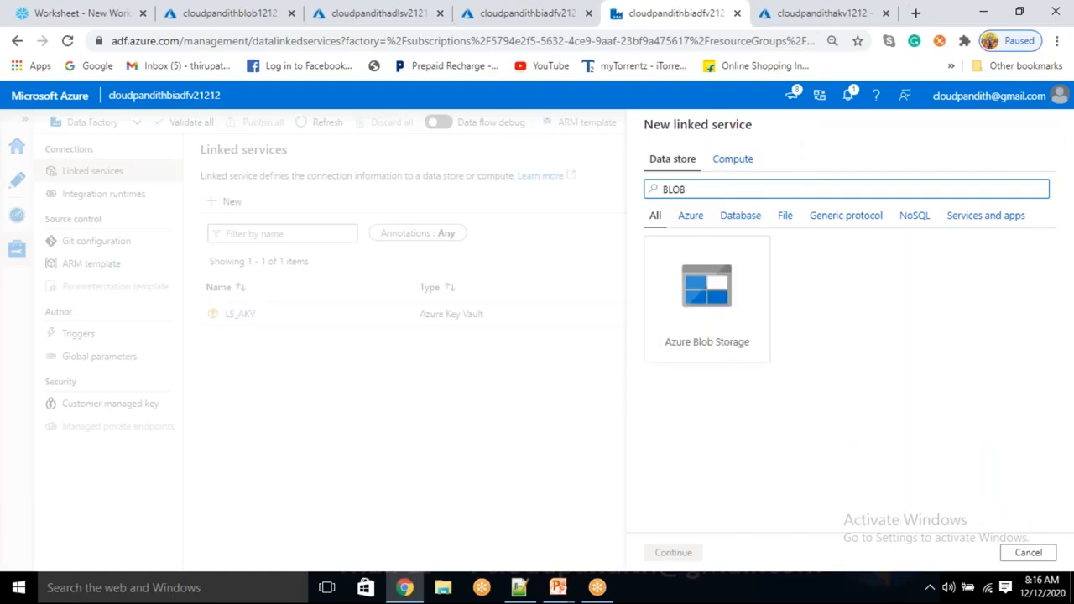
{"action": "left_click", "coordinate": [700, 310]}
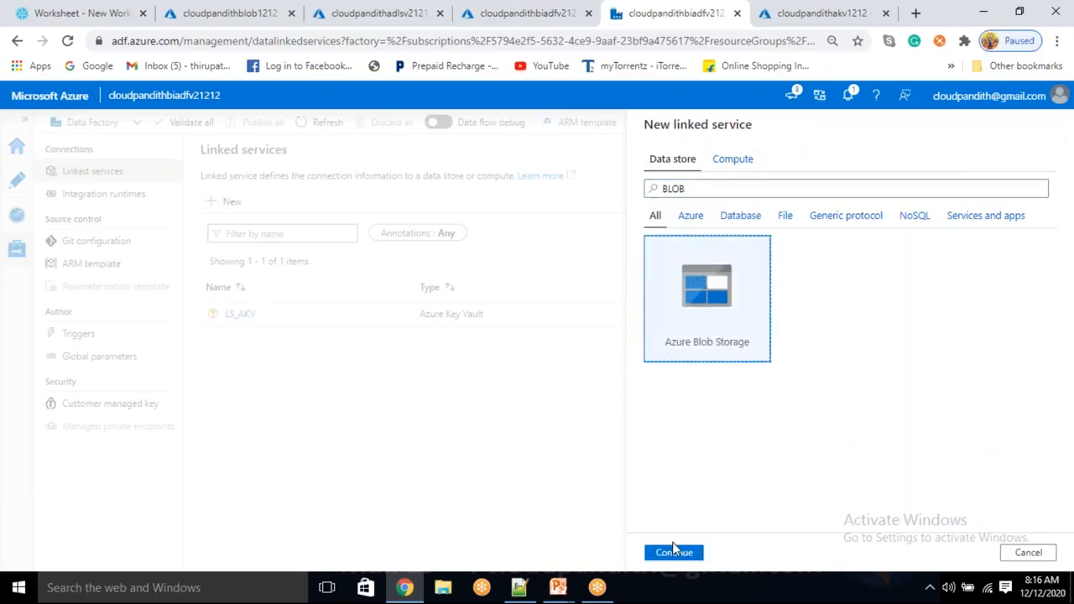
{"action": "left_click", "coordinate": [677, 552]}
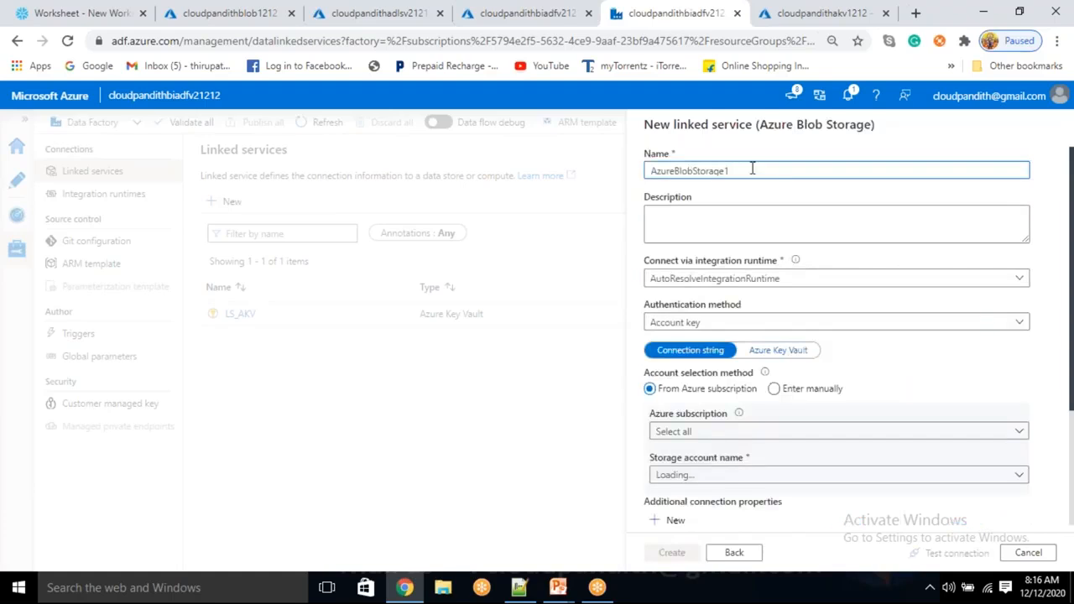
{"action": "left_click_drag", "start_coordinate": [750, 168], "coordinate": [541, 152]}
{"action": "key", "text": "BackSpace"}
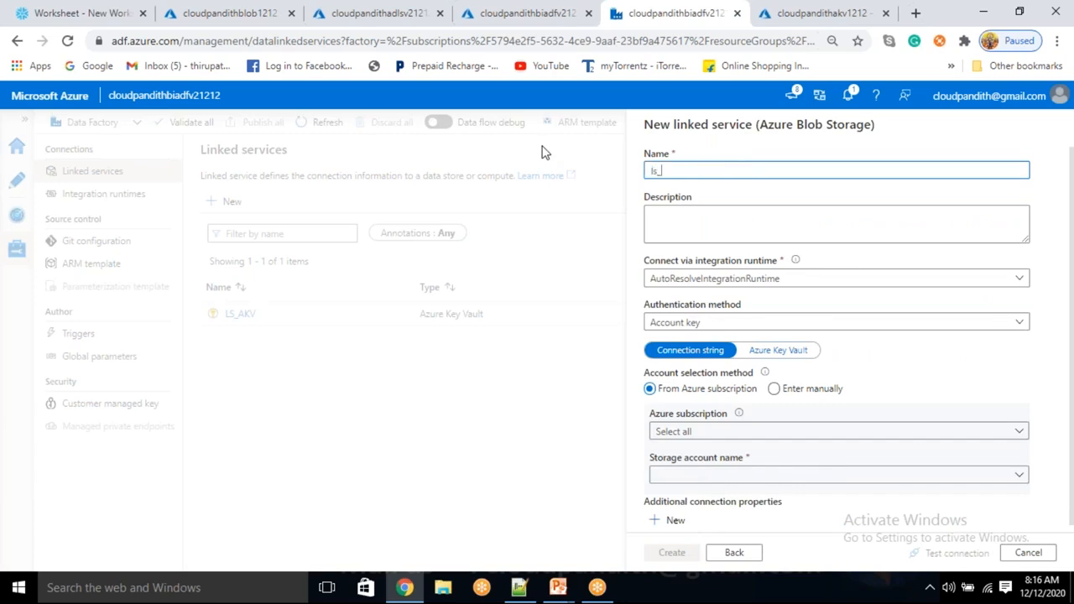
{"action": "type", "text": "ls_abs"}
{"action": "key", "text": "ctrl+a"}
{"action": "type", "text": "LS"}
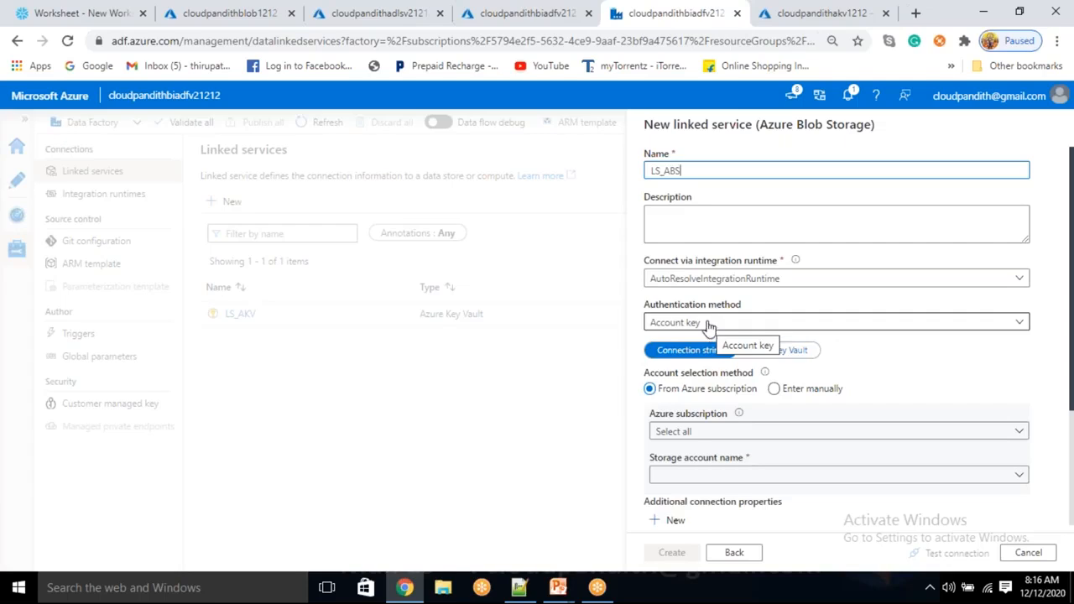
- Set the authentication method to SAS URI and compare its Azure Key Vault option, keeping direct SAS URI and SAS token entry
{"action": "left_click", "coordinate": [679, 322]}
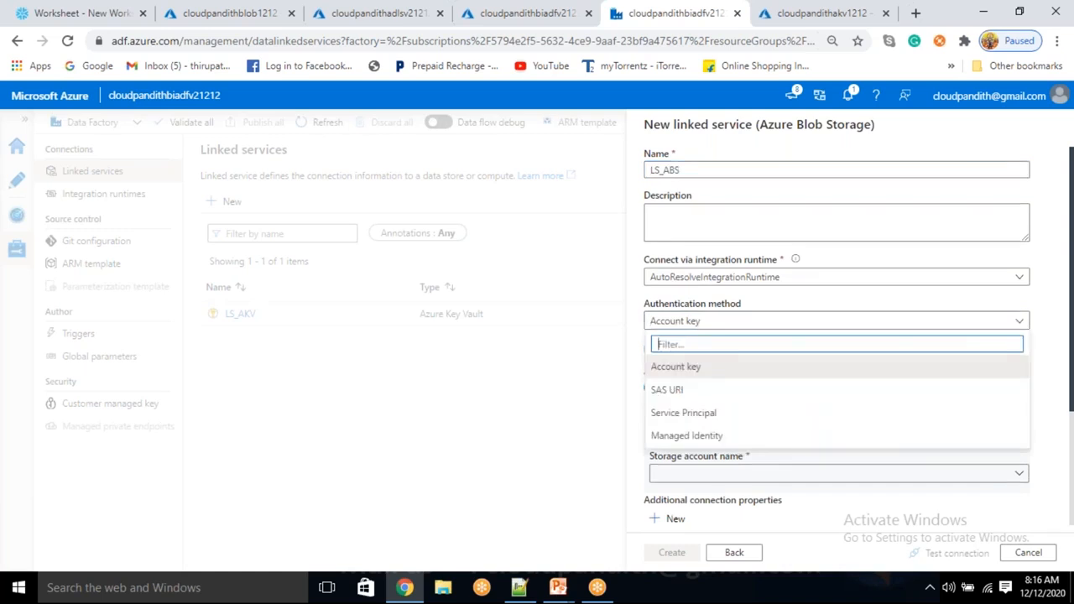
{"action": "left_click", "coordinate": [667, 388]}
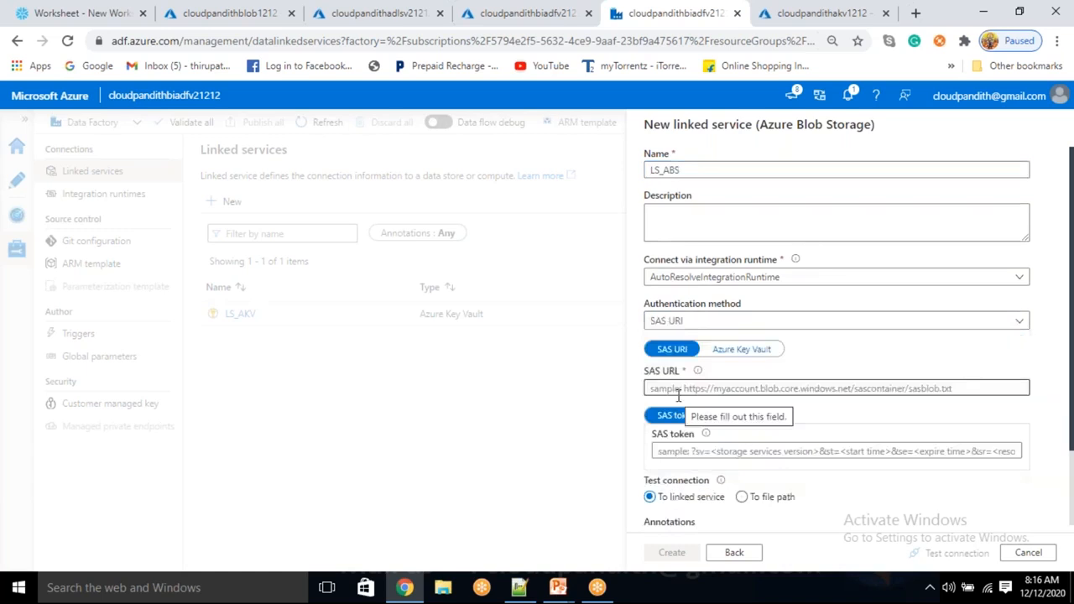
{"action": "left_click", "coordinate": [749, 357]}
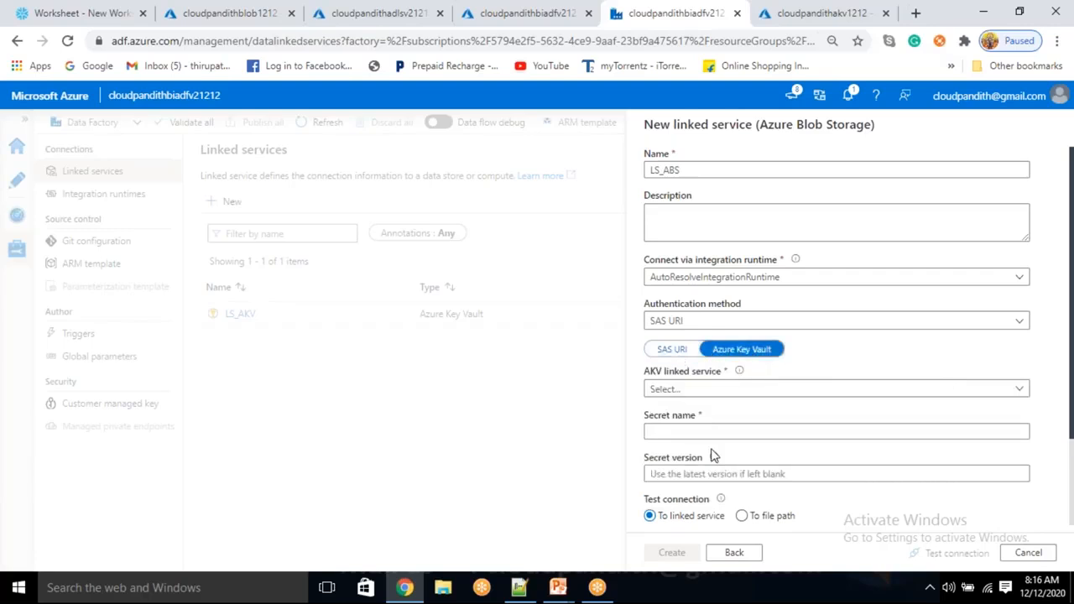
{"action": "left_click", "coordinate": [672, 351]}
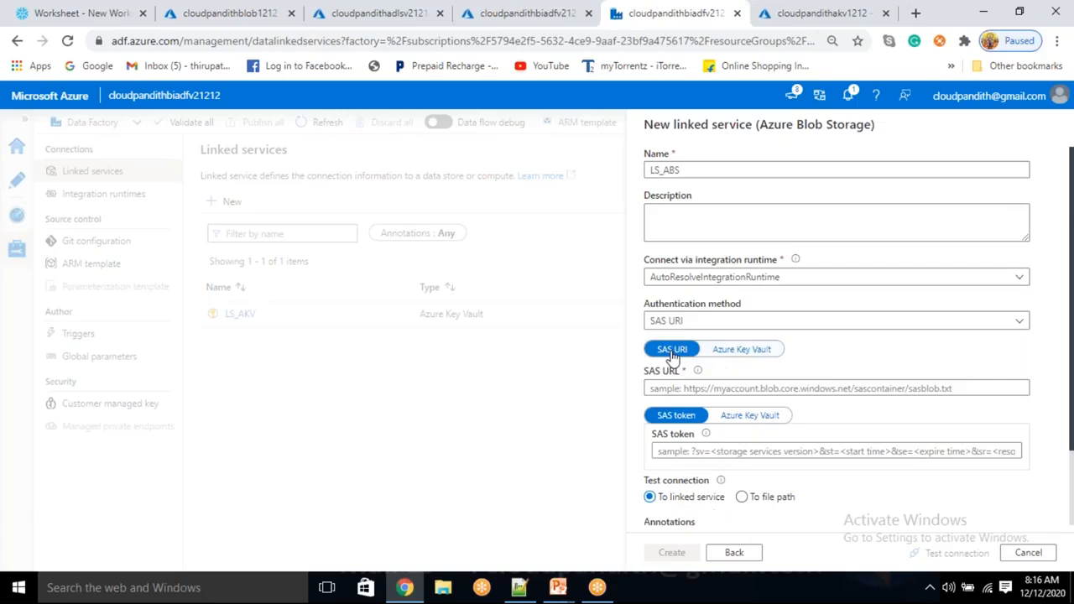
{"action": "left_click", "coordinate": [716, 419]}
{"action": "left_click", "coordinate": [680, 420]}
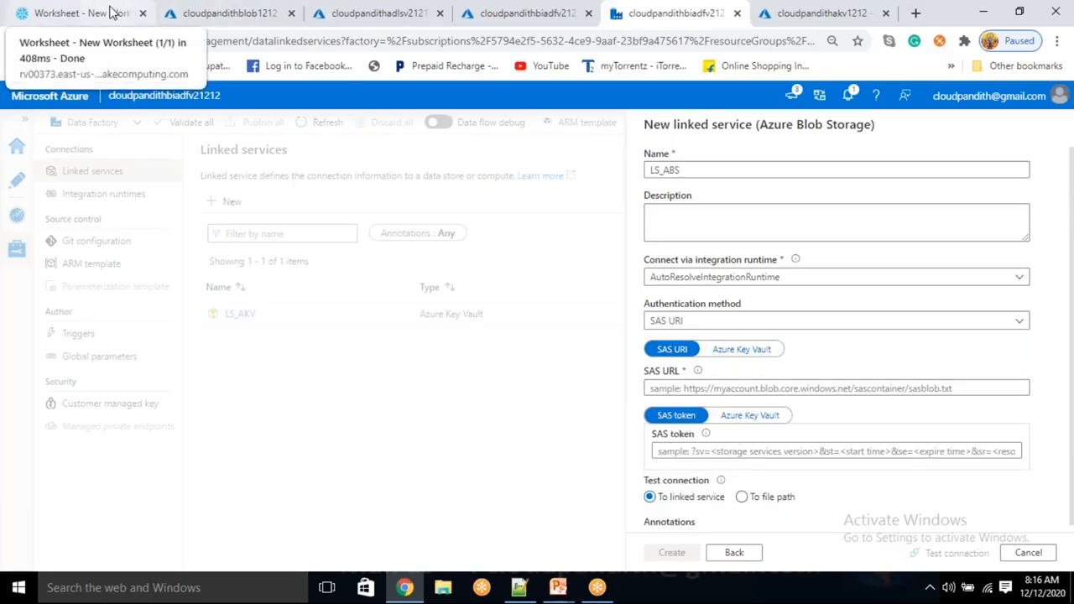
- Open the shared access signature settings of storage account cloudpandithblob1212 and allow the Service, Container and Object resource types
{"action": "left_click", "coordinate": [270, 8]}
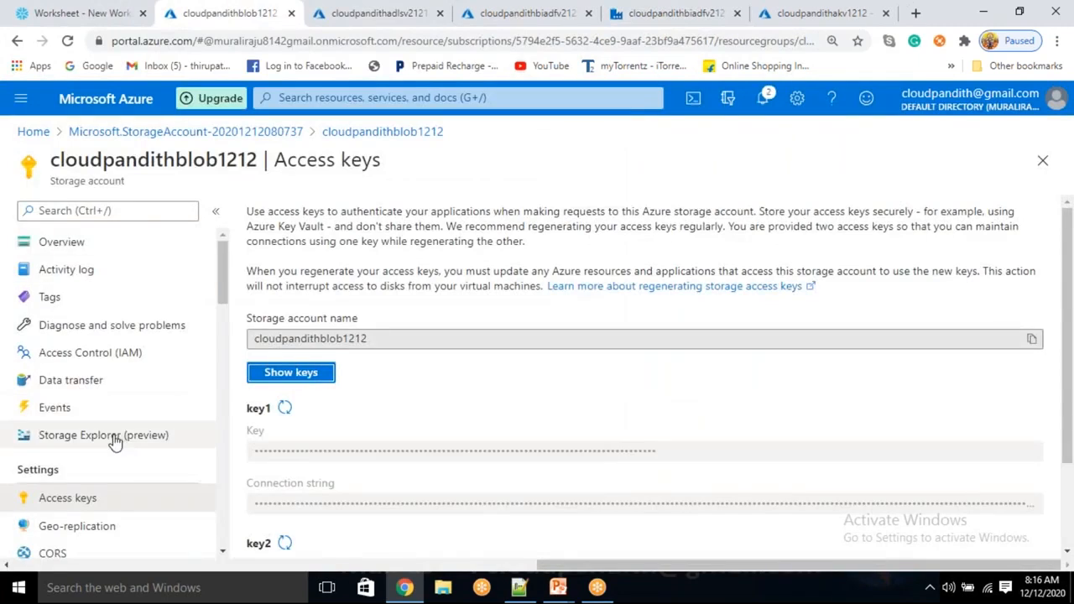
{"action": "scroll", "coordinate": [112, 439], "scroll_direction": "down", "scroll_amount": 3}
{"action": "left_click", "coordinate": [115, 408]}
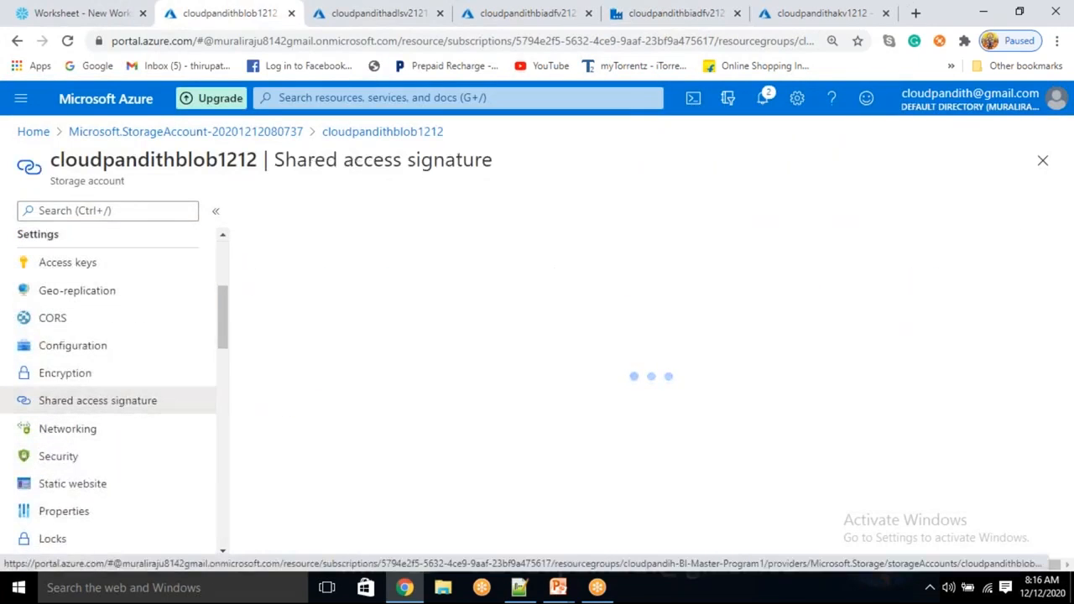
{"action": "scroll", "coordinate": [319, 407], "scroll_direction": "down", "scroll_amount": 2}
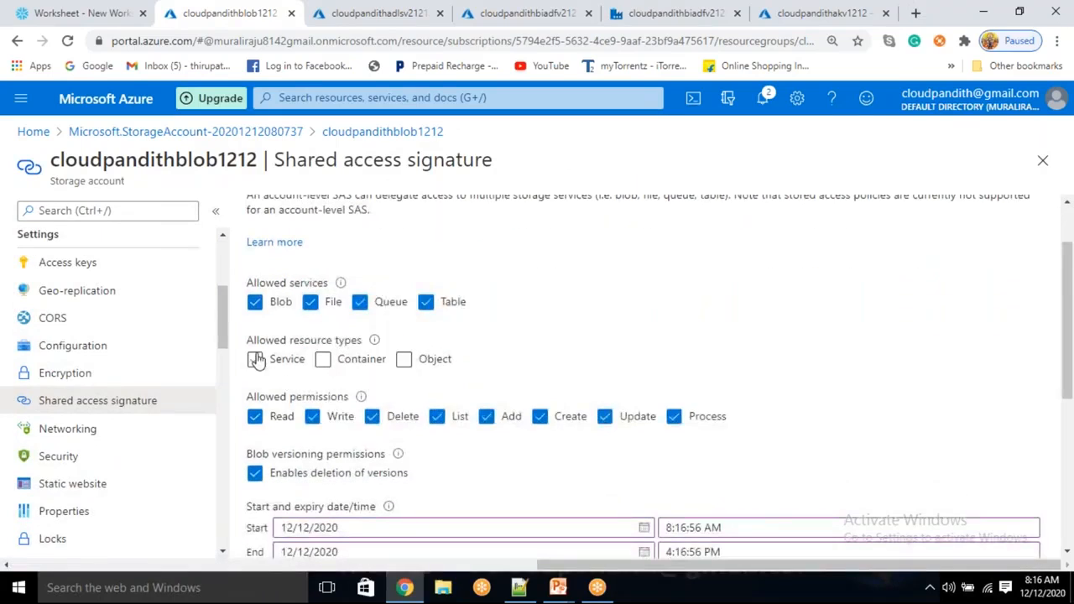
{"action": "left_click", "coordinate": [323, 359]}
{"action": "left_click", "coordinate": [403, 359]}
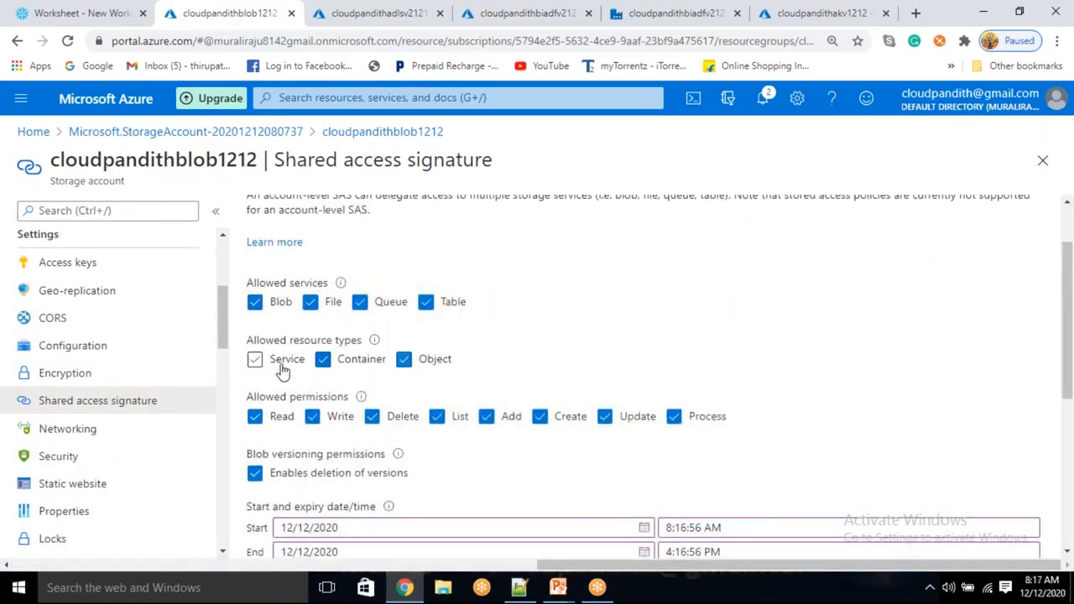
{"action": "left_click", "coordinate": [256, 361]}
{"action": "scroll", "coordinate": [403, 470], "scroll_direction": "down", "scroll_amount": 1}
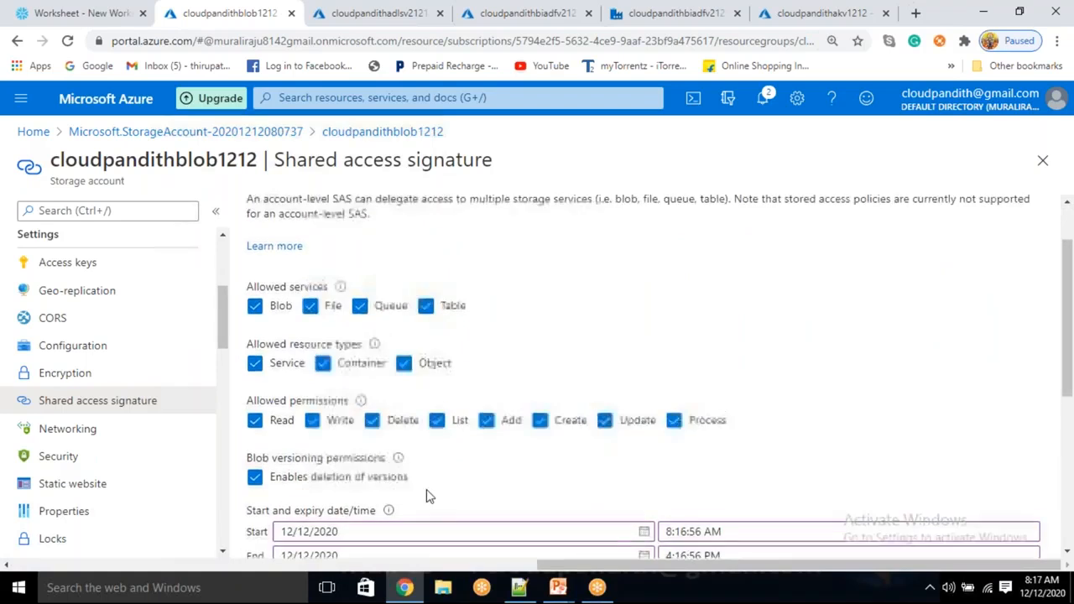
- Generate the SAS and connection string for the storage account and copy the SAS token
{"action": "scroll", "coordinate": [423, 498], "scroll_direction": "down", "scroll_amount": 4}
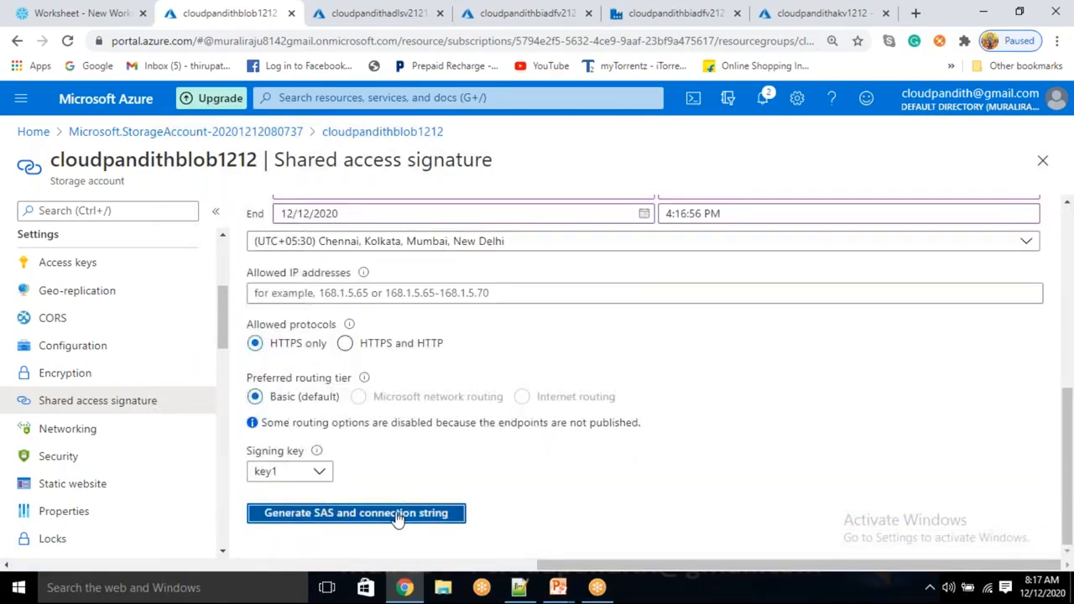
{"action": "left_click", "coordinate": [396, 513]}
{"action": "scroll", "coordinate": [398, 520], "scroll_direction": "down", "scroll_amount": 4}
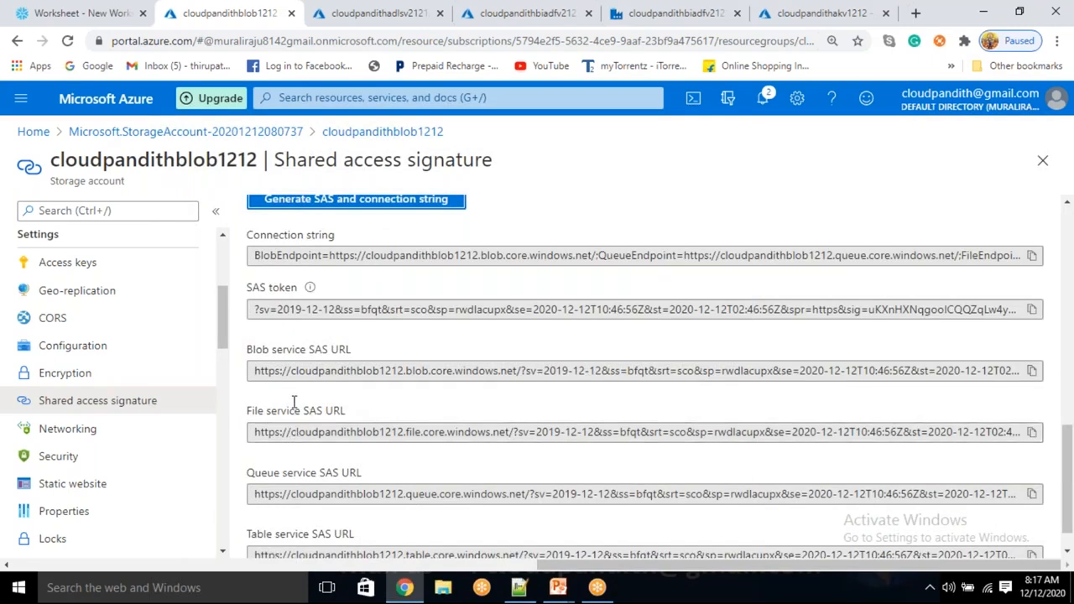
{"action": "left_click", "coordinate": [1032, 312]}
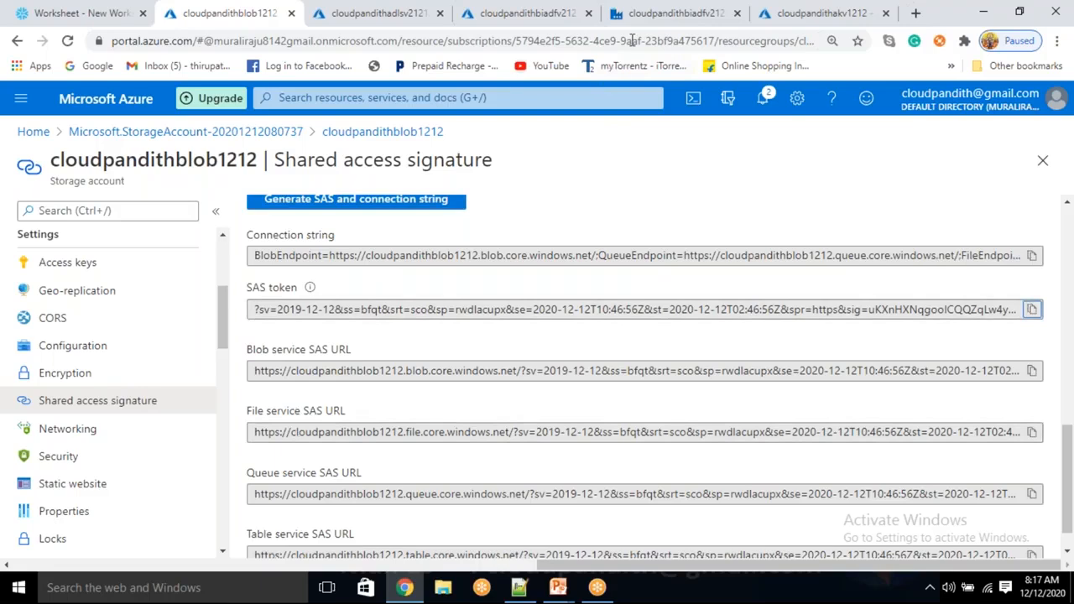
- Create a secret named Bblobsastoken in key vault cloudpandithakv1212 with the copied SAS token as its value, and return to the data factory
{"action": "left_click", "coordinate": [644, 14]}
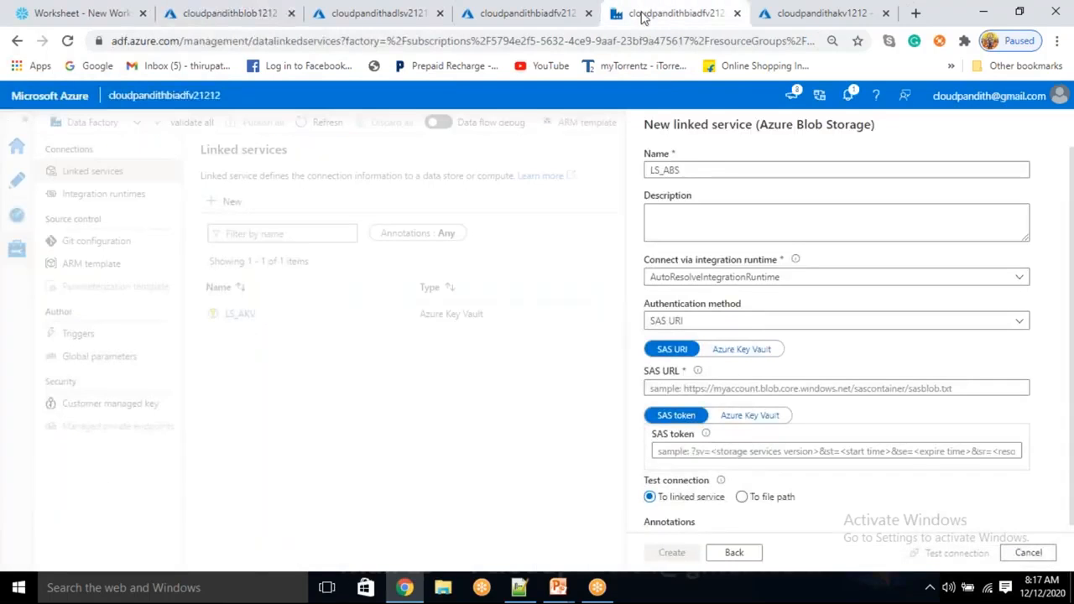
{"action": "left_click", "coordinate": [814, 13]}
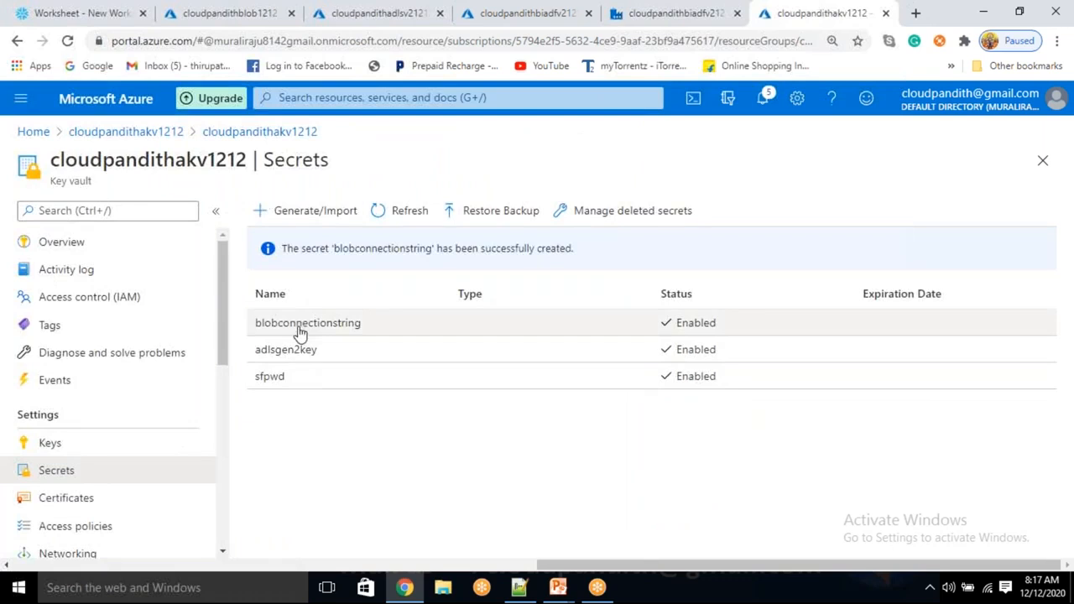
{"action": "left_click", "coordinate": [307, 210]}
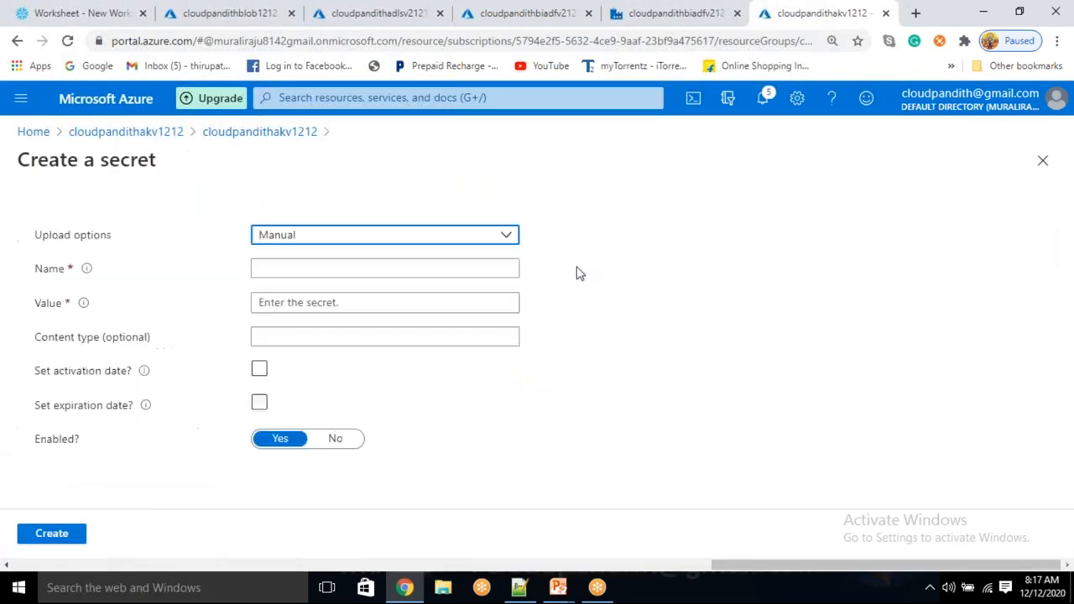
{"action": "left_click", "coordinate": [361, 266]}
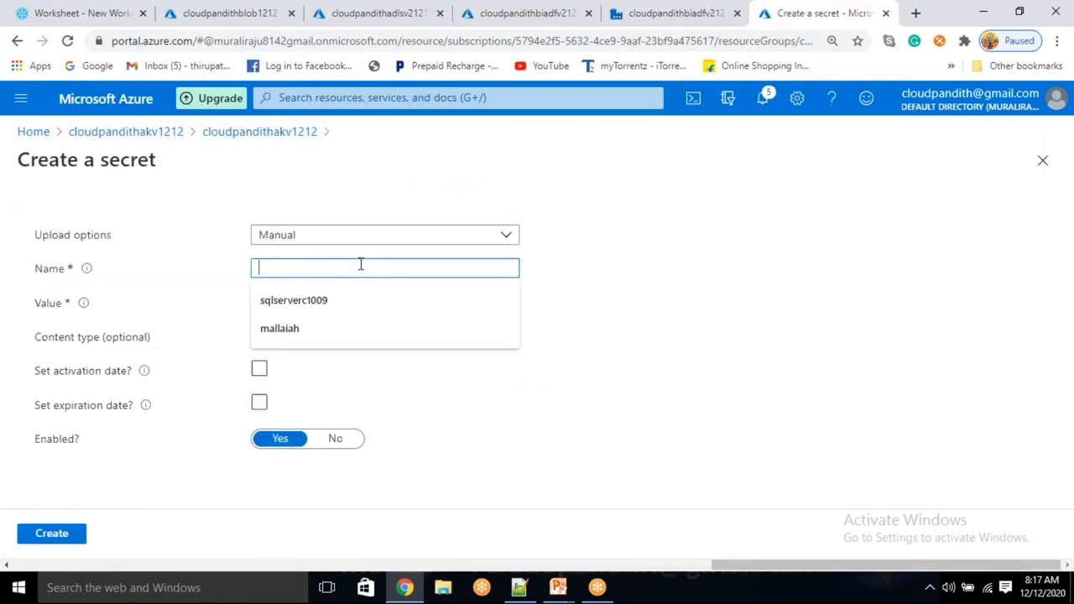
{"action": "type", "text": "BL"}
{"action": "key", "text": "BackSpace"}
{"action": "key", "text": "BackSpace"}
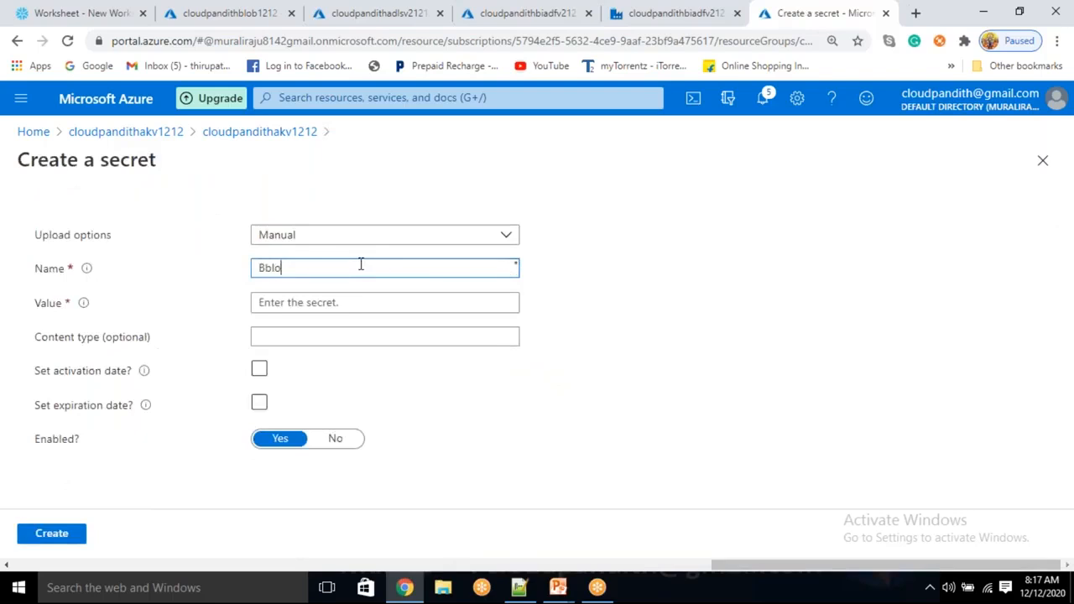
{"action": "type", "text": "token"}
{"action": "left_click", "coordinate": [343, 300]}
{"action": "key", "text": "ctrl+v"}
{"action": "left_click", "coordinate": [61, 535]}
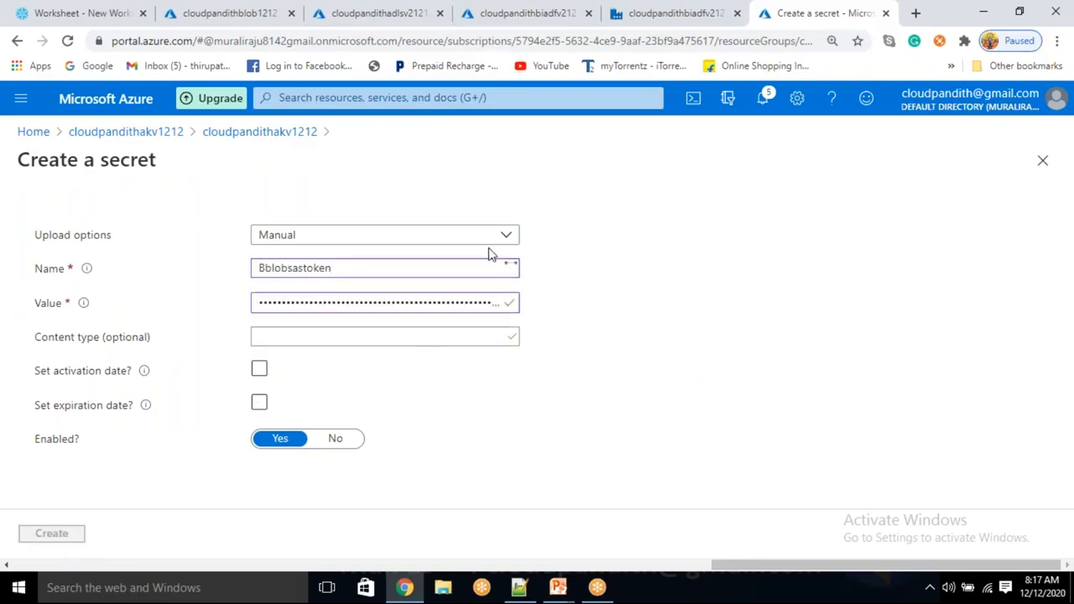
{"action": "left_click", "coordinate": [638, 7]}
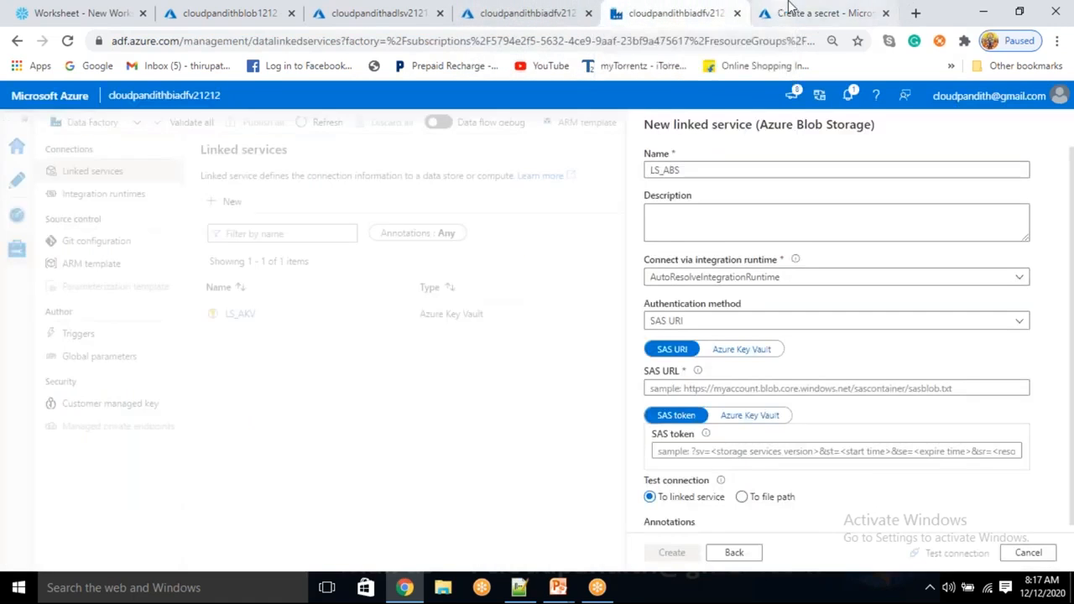
- Copy the base address from the Blob service SAS URL of storage account cloudpandithblob1212 and use it as the linked service's SAS URL
{"action": "left_click", "coordinate": [765, 15]}
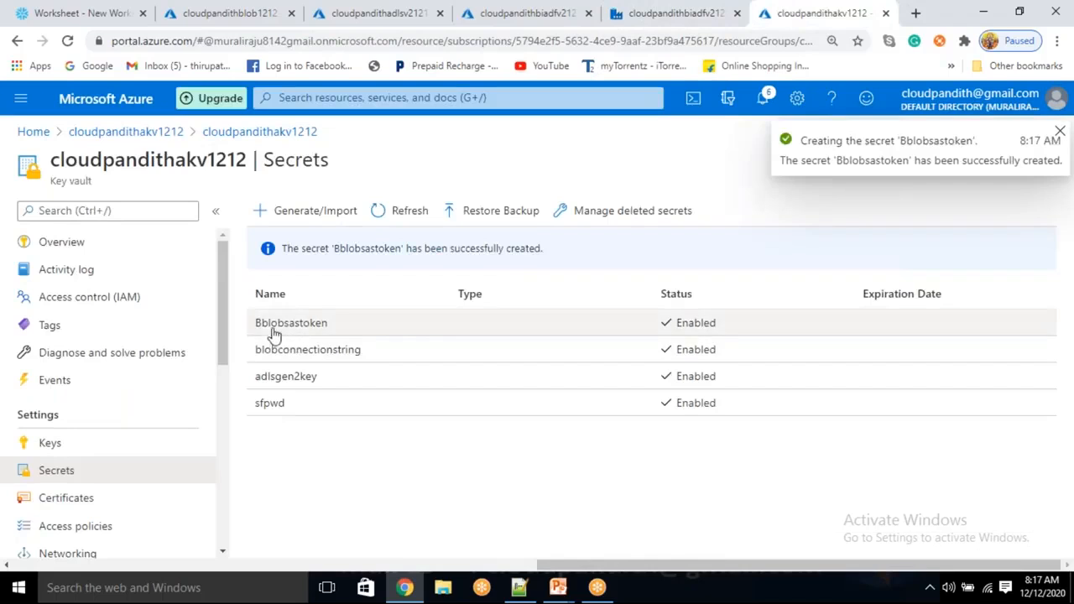
{"action": "left_click", "coordinate": [680, 7]}
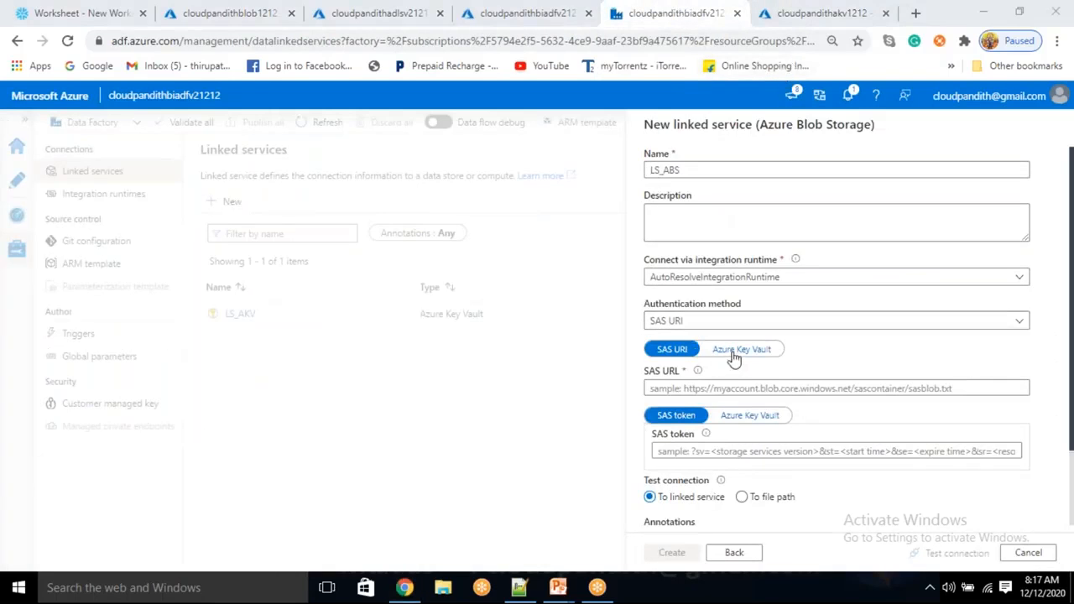
{"action": "left_click", "coordinate": [683, 389]}
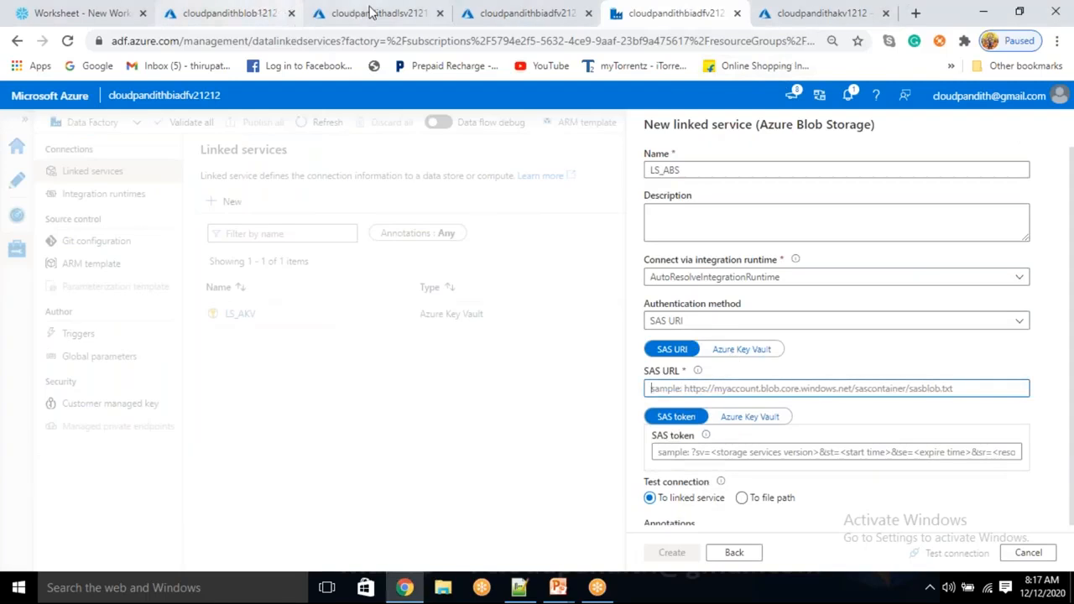
{"action": "left_click", "coordinate": [228, 13]}
{"action": "left_click_drag", "start_coordinate": [255, 370], "coordinate": [527, 375]}
{"action": "key", "text": "ctrl+c"}
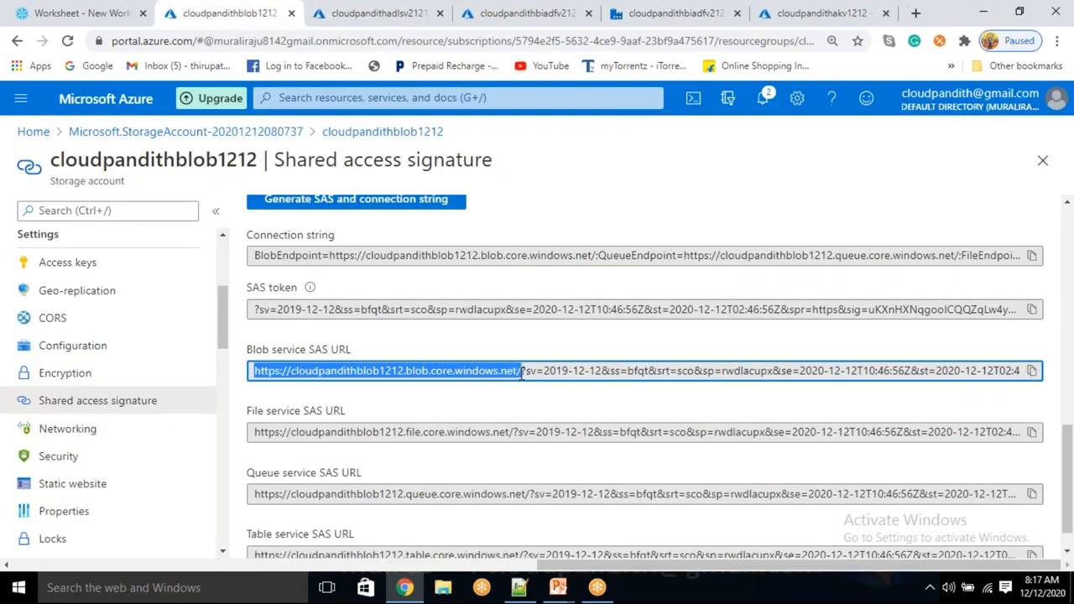
{"action": "left_click", "coordinate": [671, 12]}
{"action": "left_click", "coordinate": [678, 321]}
{"action": "left_click", "coordinate": [827, 309]}
{"action": "left_click", "coordinate": [688, 387]}
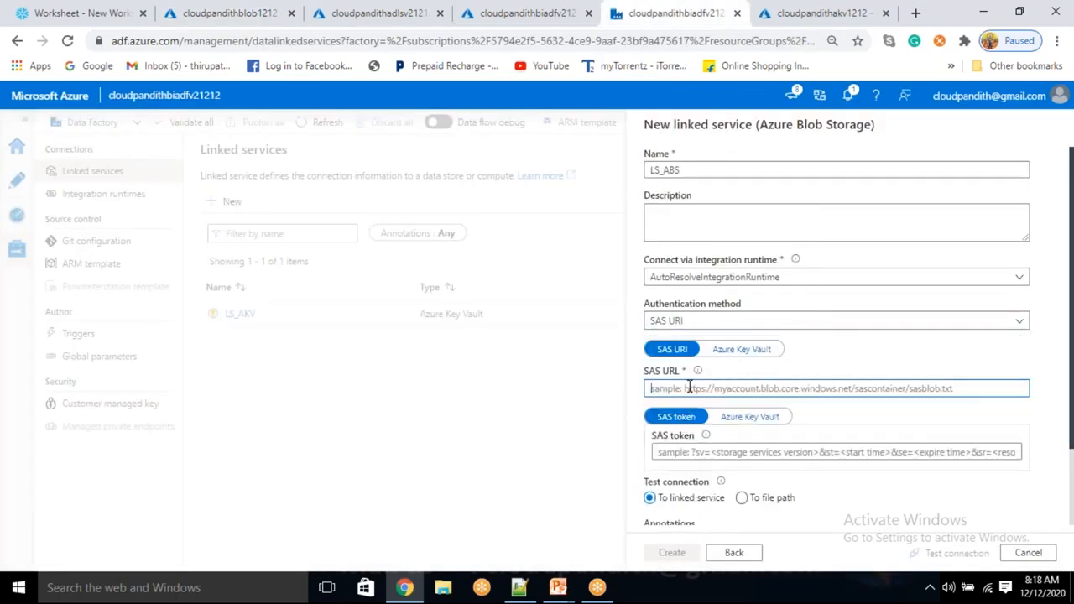
{"action": "key", "text": "ctrl+v"}
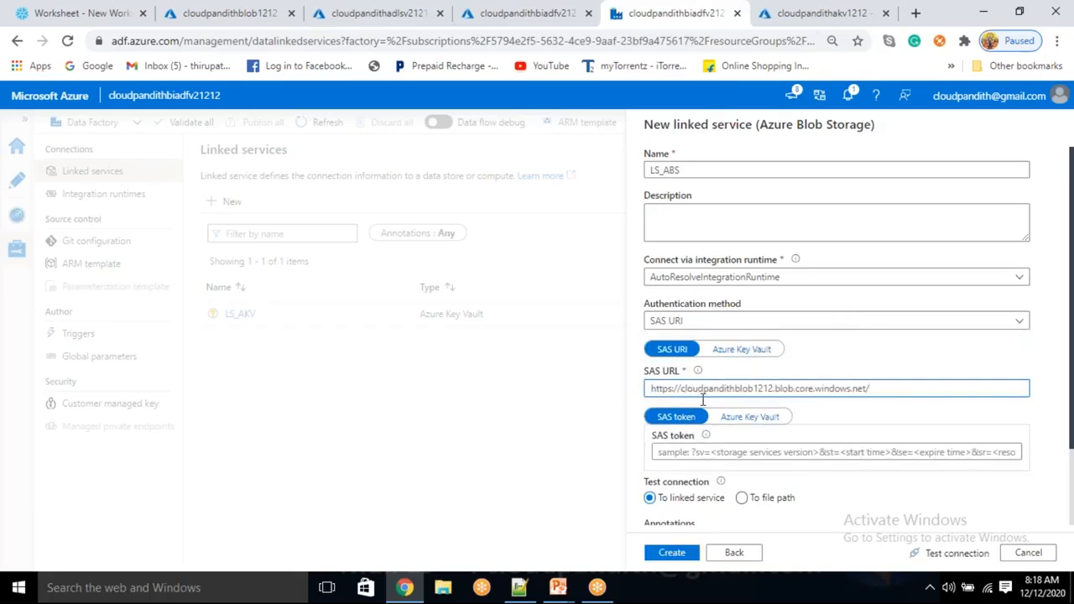
- Source the SAS token from Azure Key Vault through the linked service LS_AKV
{"action": "left_click", "coordinate": [749, 416]}
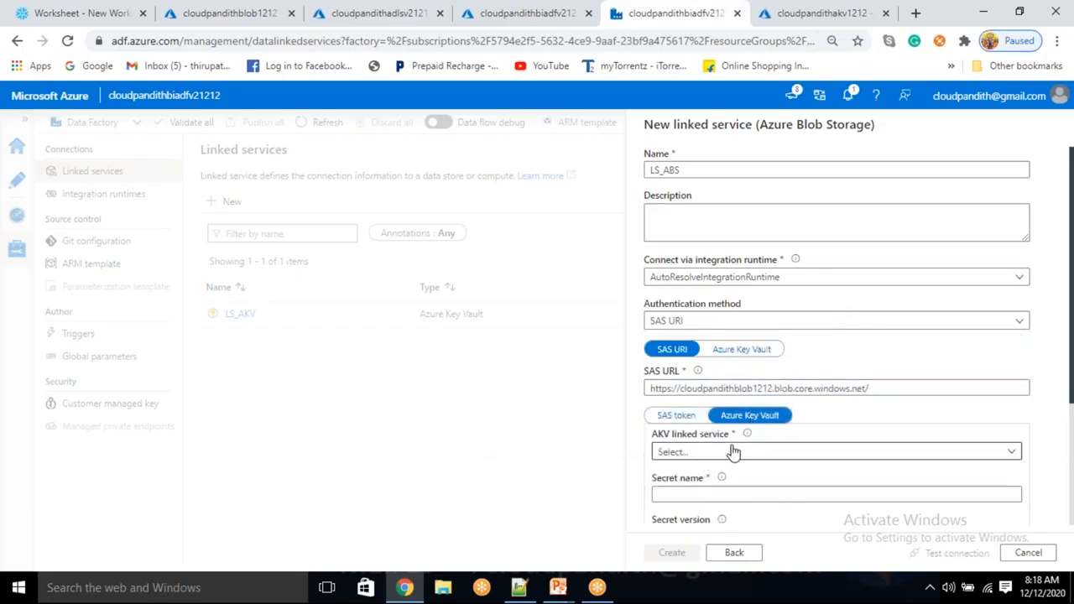
{"action": "left_click", "coordinate": [732, 452]}
{"action": "scroll", "coordinate": [702, 490], "scroll_direction": "down", "scroll_amount": 2}
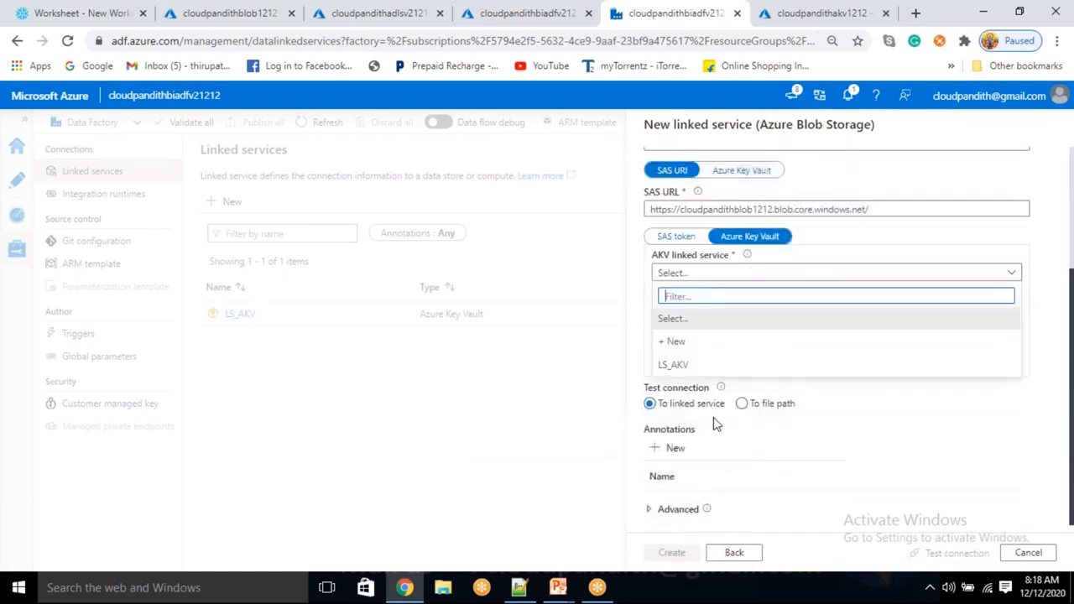
{"action": "left_click", "coordinate": [705, 365]}
- Set the secret name to Bblobsastoken, checking its spelling in the key vault, then test the connection and create linked service LS_ABS
{"action": "left_click", "coordinate": [689, 314]}
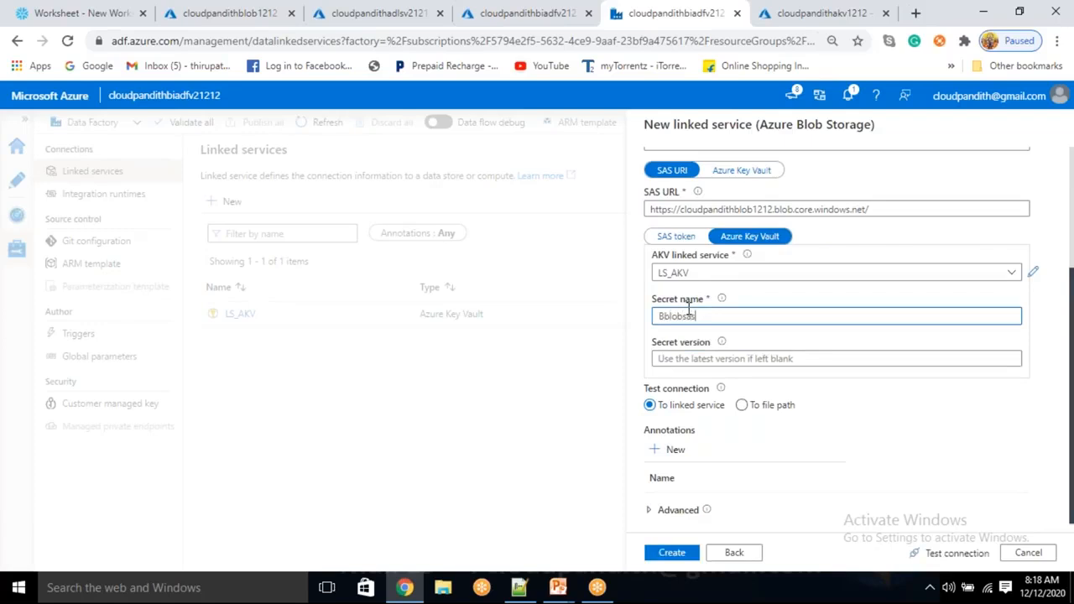
{"action": "left_click", "coordinate": [793, 12]}
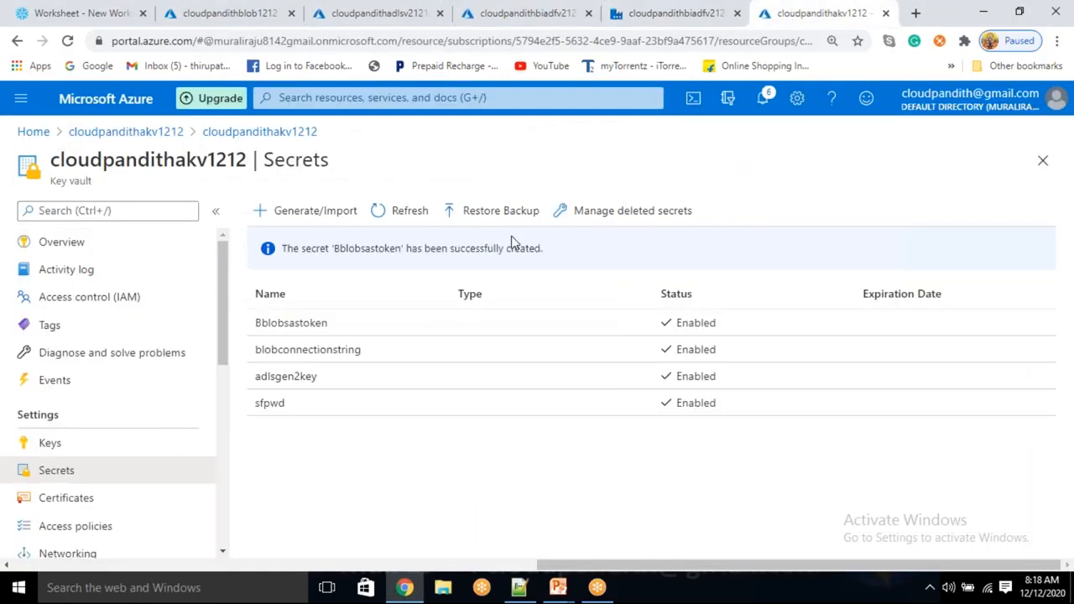
{"action": "left_click", "coordinate": [667, 13]}
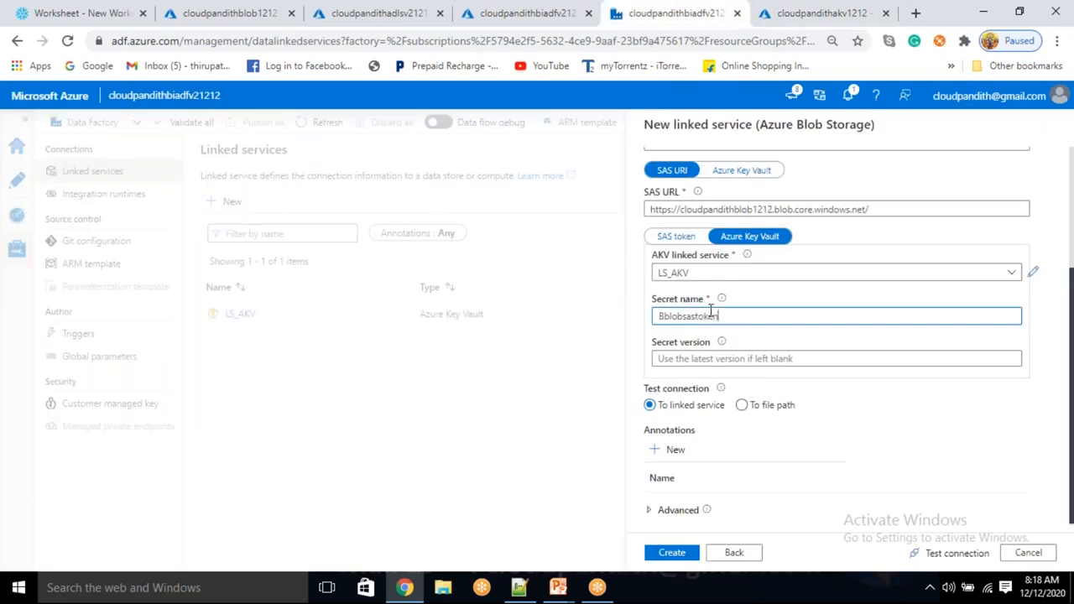
{"action": "left_click", "coordinate": [794, 65]}
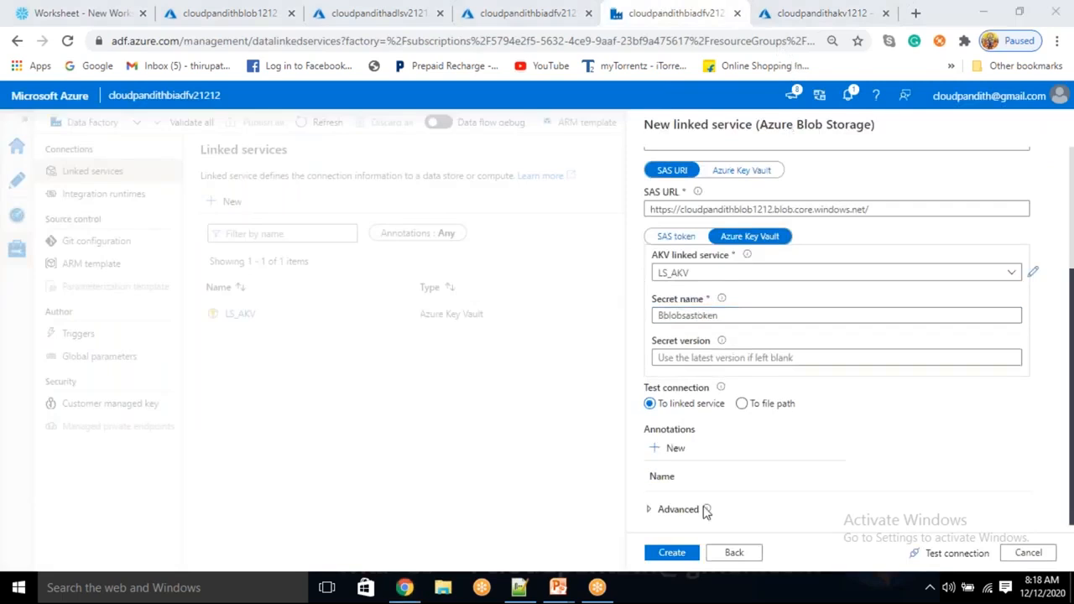
{"action": "left_click", "coordinate": [965, 553]}
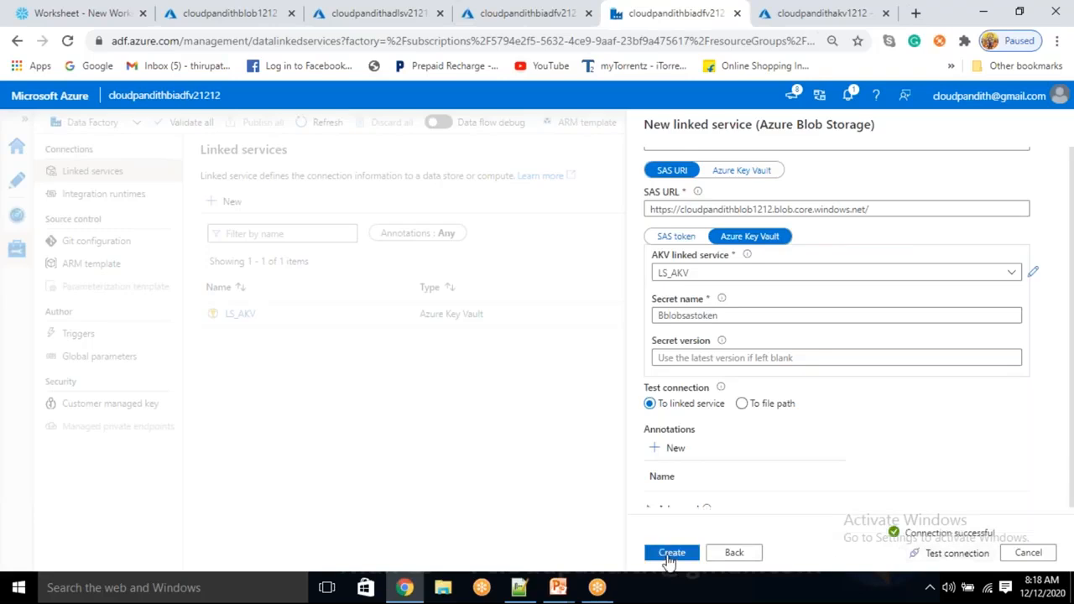
{"action": "left_click", "coordinate": [668, 554]}
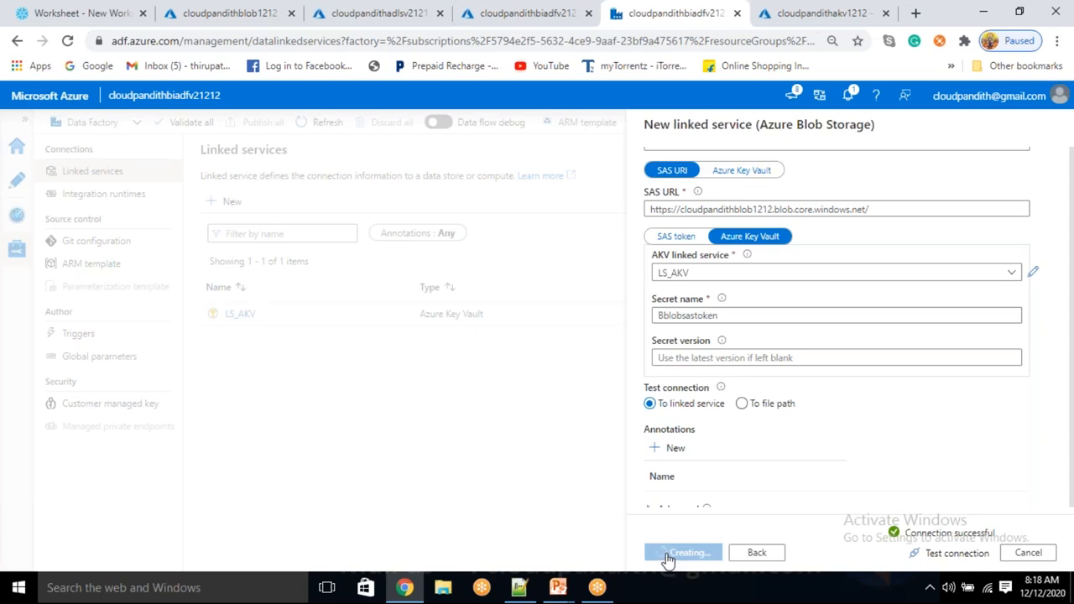
- Start another Azure Blob Storage linked service and name it LS_ABS_AccountKey
{"action": "left_click", "coordinate": [228, 202]}
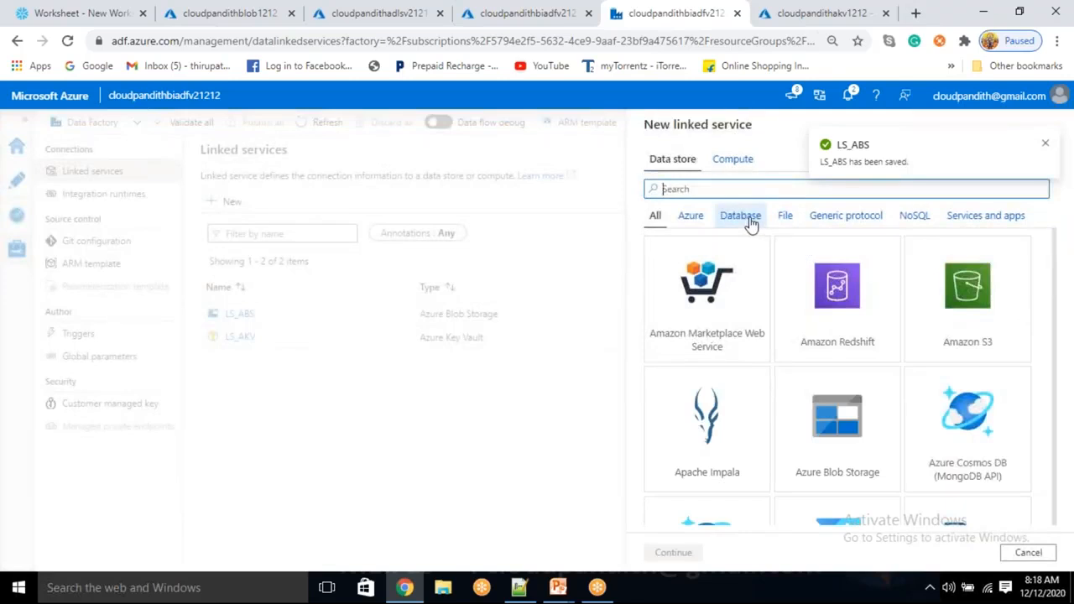
{"action": "type", "text": "blob"}
{"action": "left_click", "coordinate": [712, 328]}
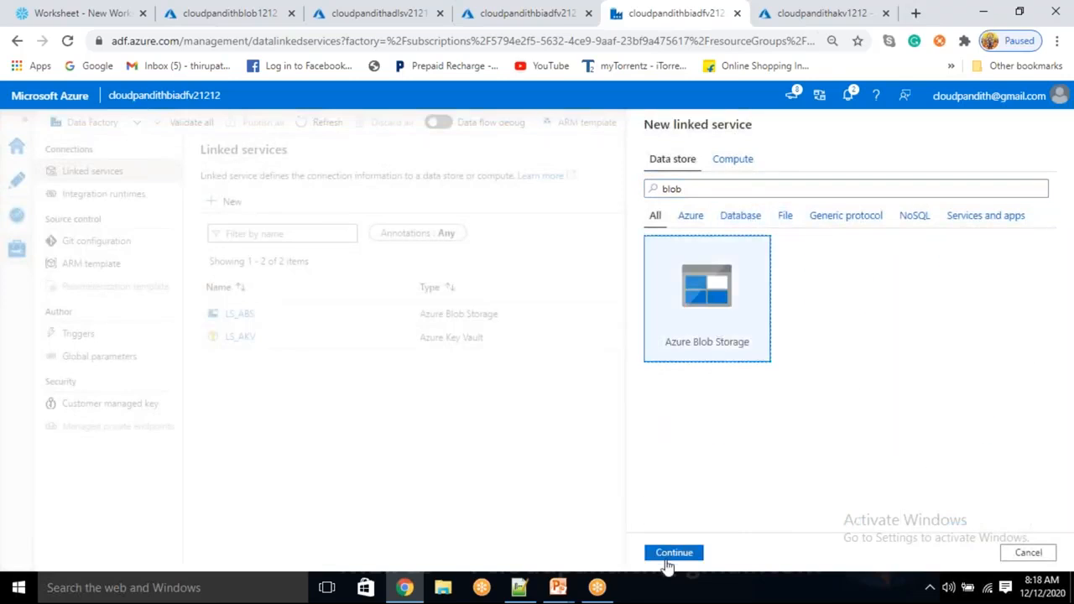
{"action": "left_click", "coordinate": [673, 554]}
{"action": "key", "text": "ctrl+a"}
{"action": "key", "text": "BackSpace"}
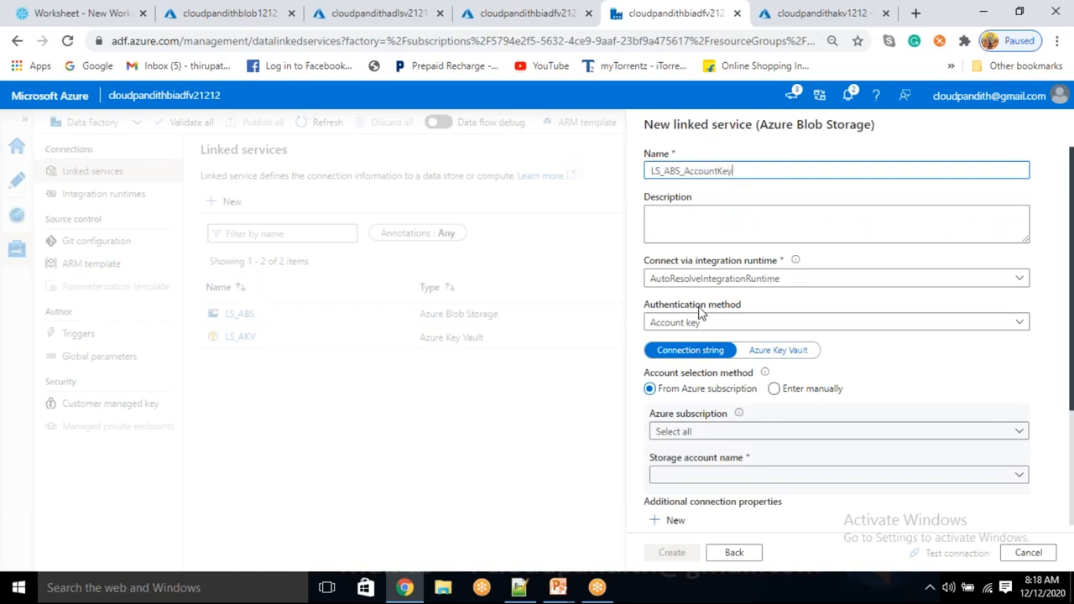
- Take the account key credentials from Azure Key Vault, using linked service LS_AKV and the secret name blobconnectionstring
{"action": "left_click", "coordinate": [776, 351]}
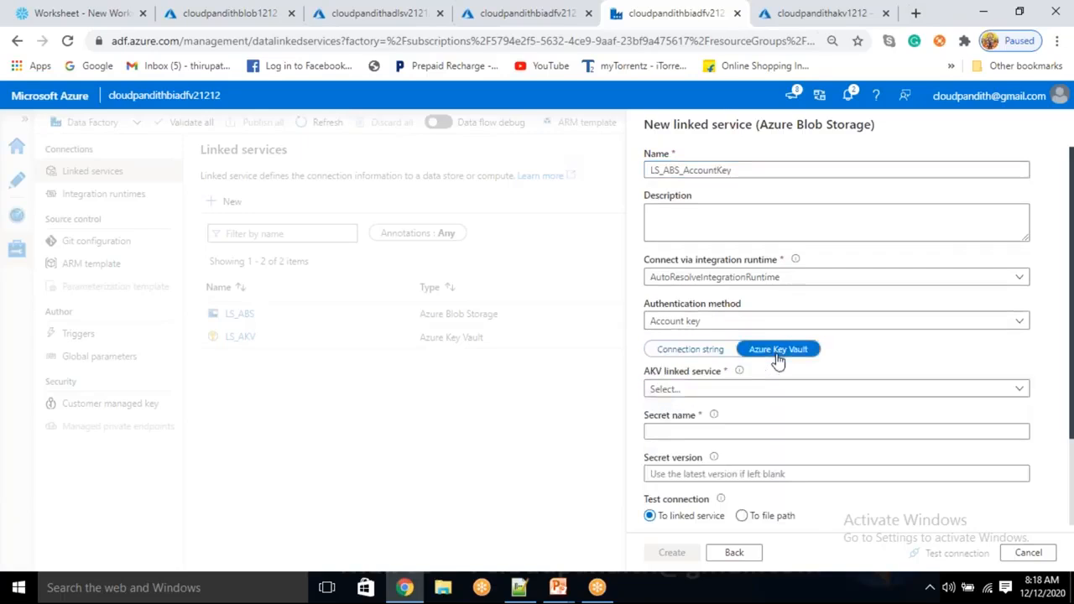
{"action": "left_click", "coordinate": [749, 390]}
{"action": "left_click", "coordinate": [671, 477]}
{"action": "left_click", "coordinate": [690, 431]}
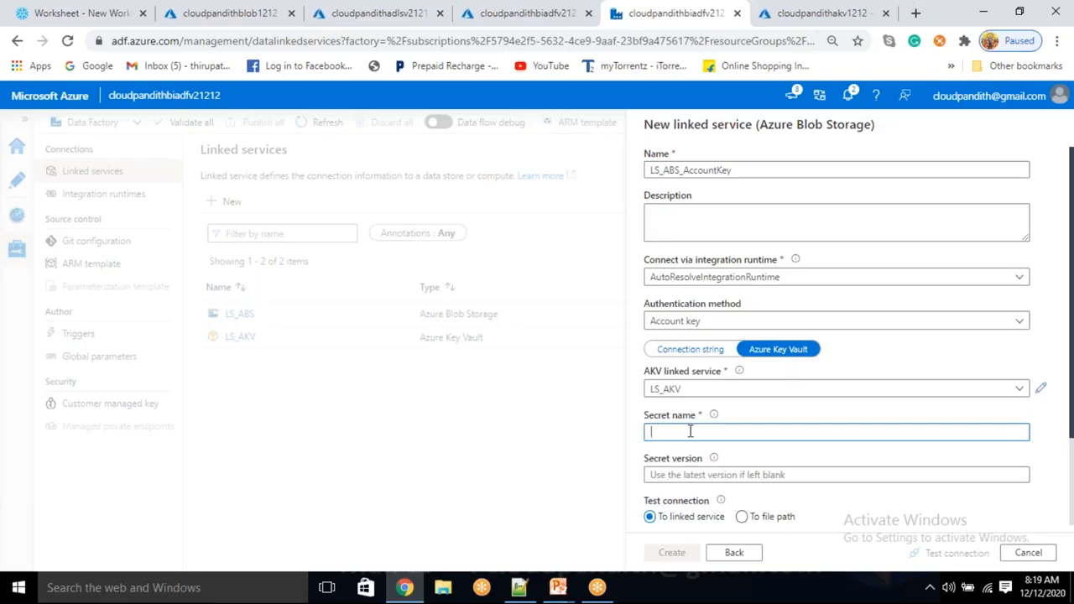
{"action": "type", "text": "blobcon"}
{"action": "key", "text": "BackSpace"}
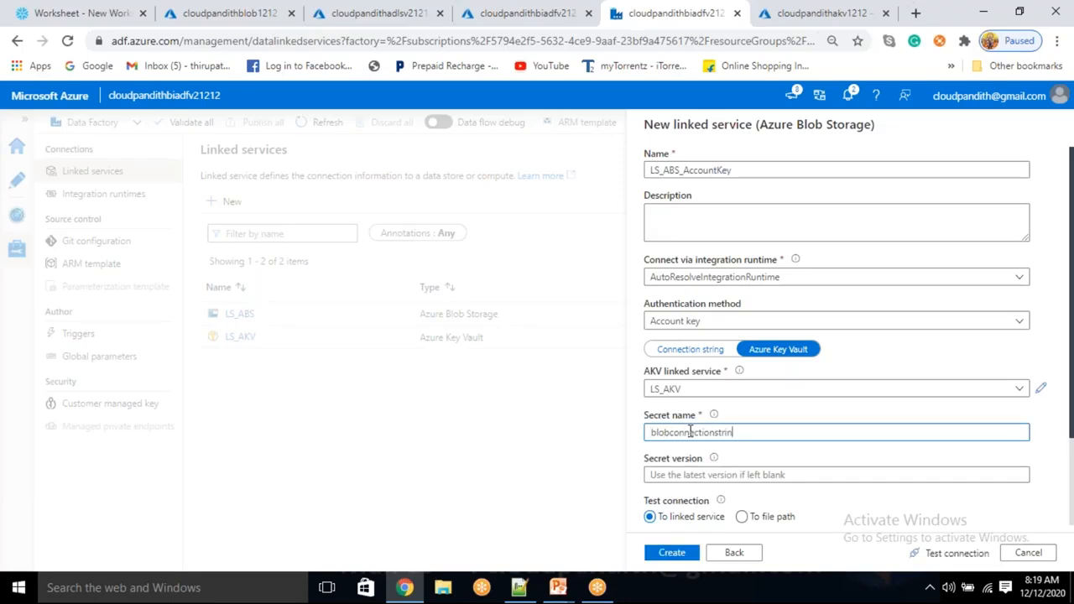
- Test the connection of LS_ABS_AccountKey and create the linked service
{"action": "left_click", "coordinate": [929, 550]}
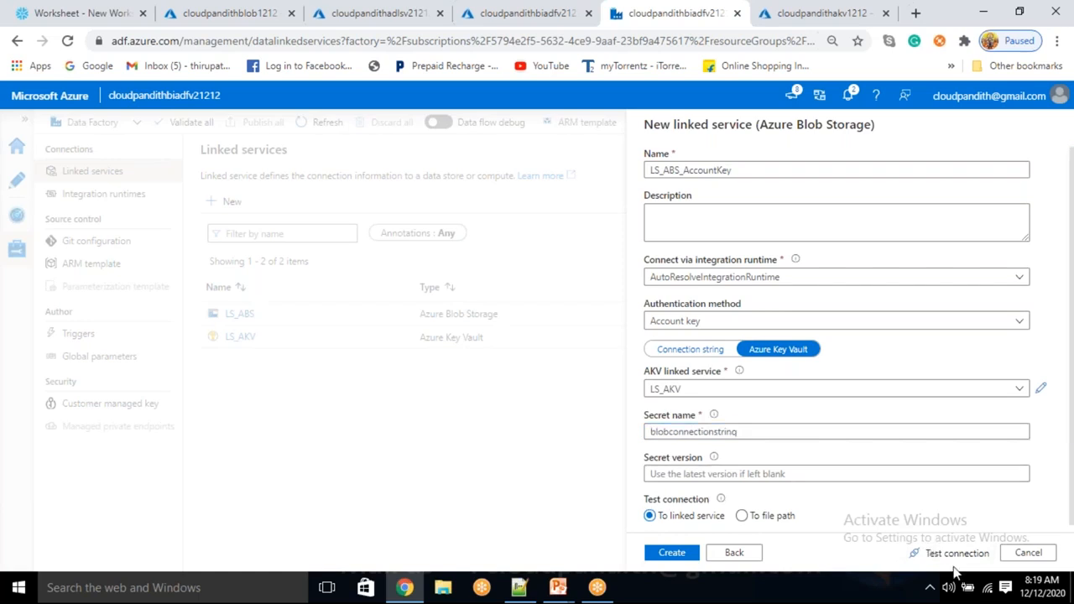
{"action": "left_click", "coordinate": [945, 551]}
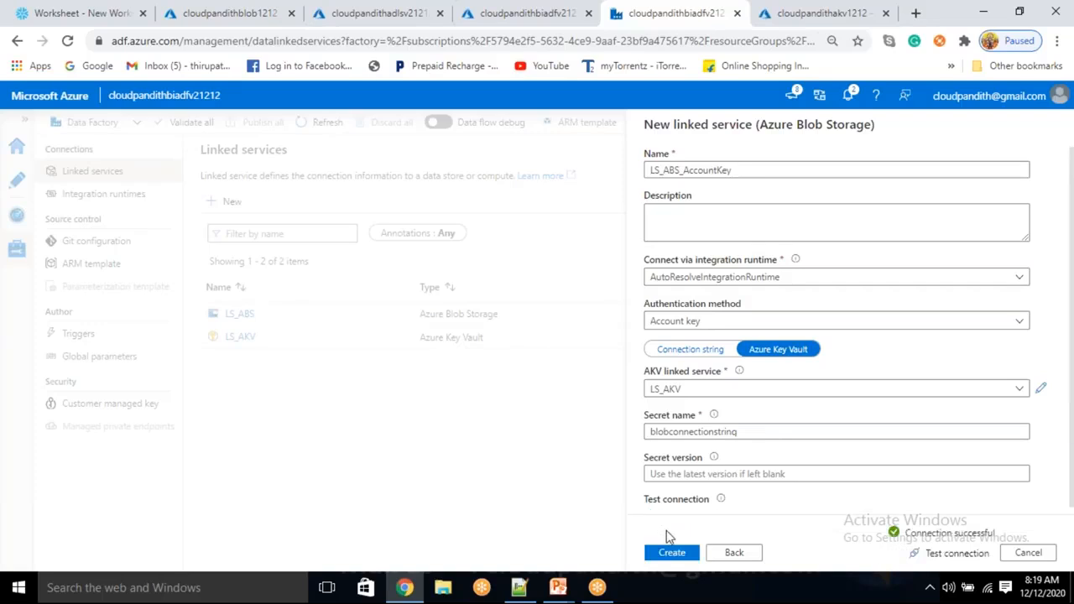
{"action": "left_click", "coordinate": [671, 552]}
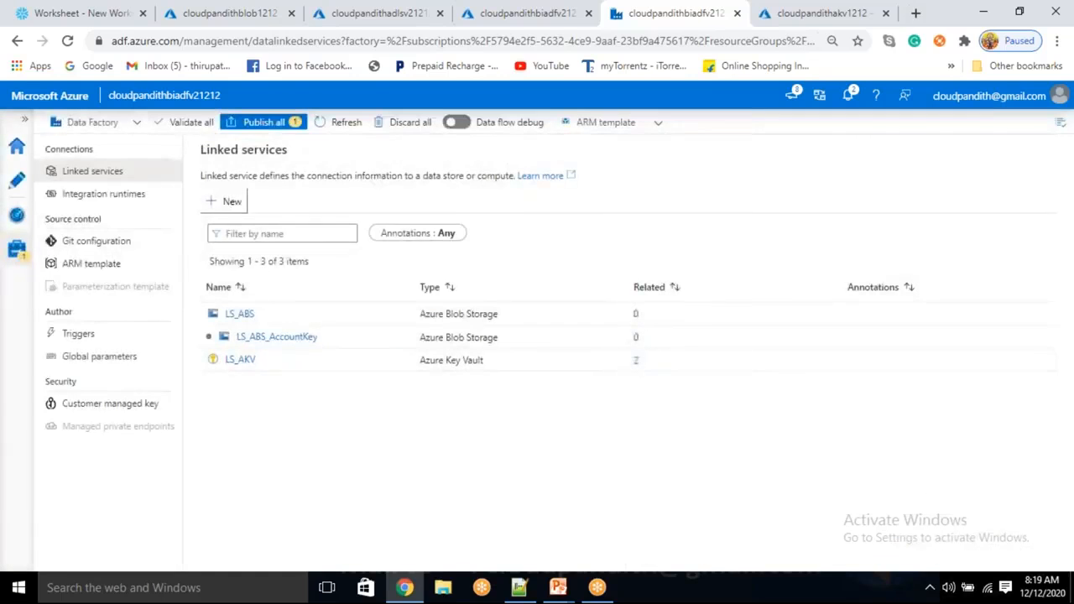
- Start a new Azure Data Lake Storage Gen2 linked service and name it LS_ADLSGen2
{"action": "left_click", "coordinate": [228, 203]}
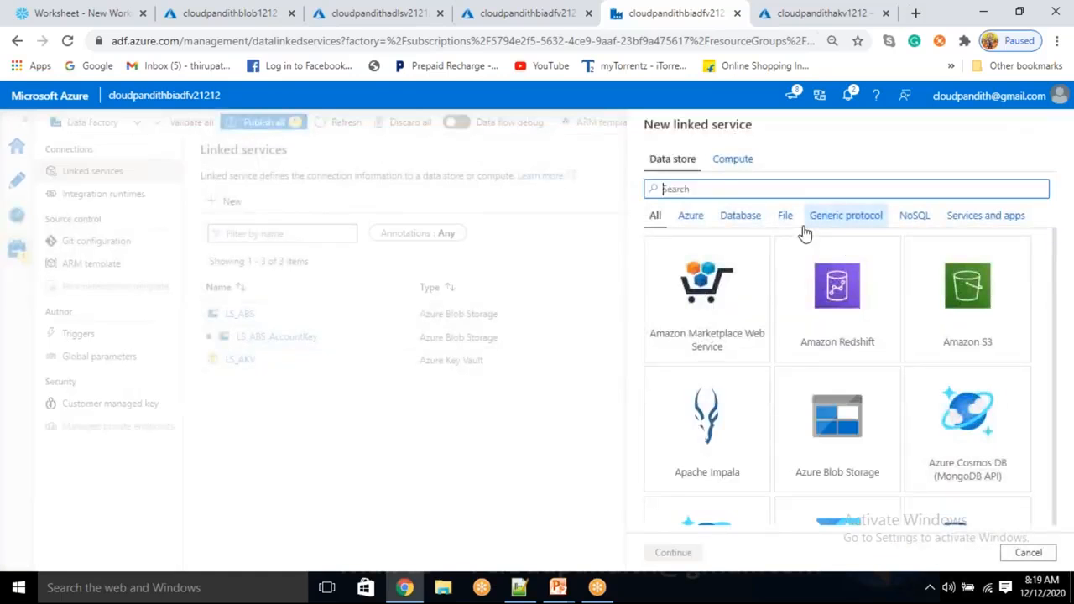
{"action": "type", "text": "gen2"}
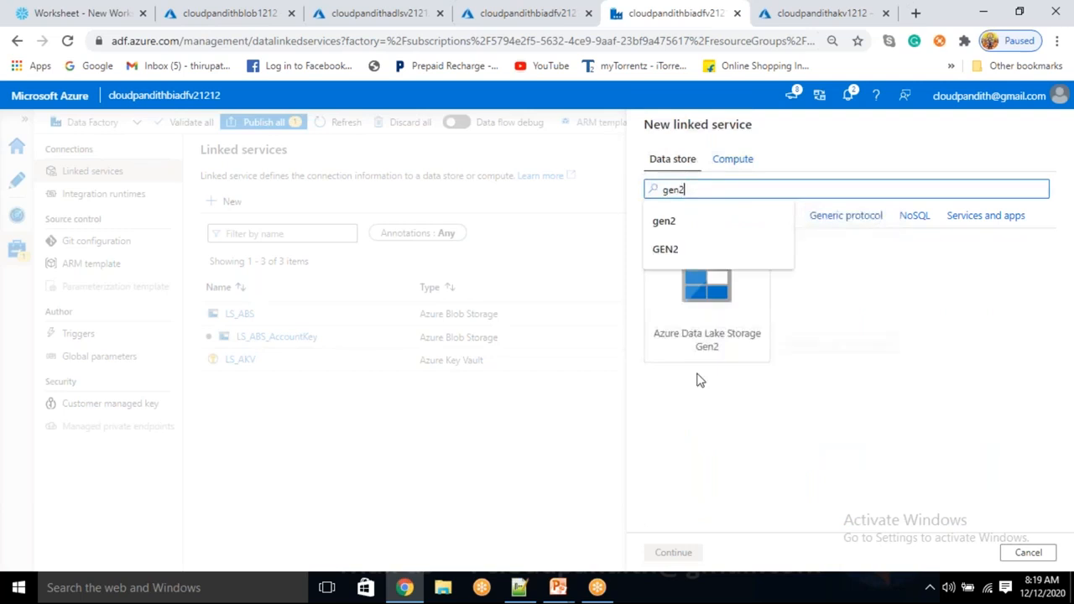
{"action": "left_click", "coordinate": [714, 304]}
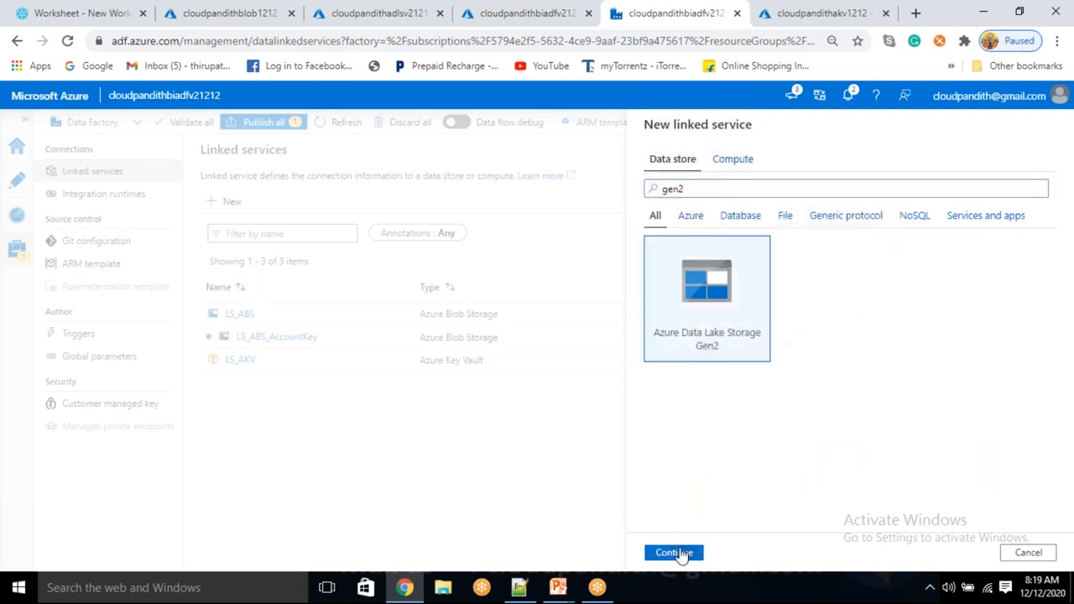
{"action": "left_click", "coordinate": [680, 553]}
{"action": "left_click_drag", "start_coordinate": [744, 171], "coordinate": [644, 156]}
{"action": "key", "text": "BackSpace"}
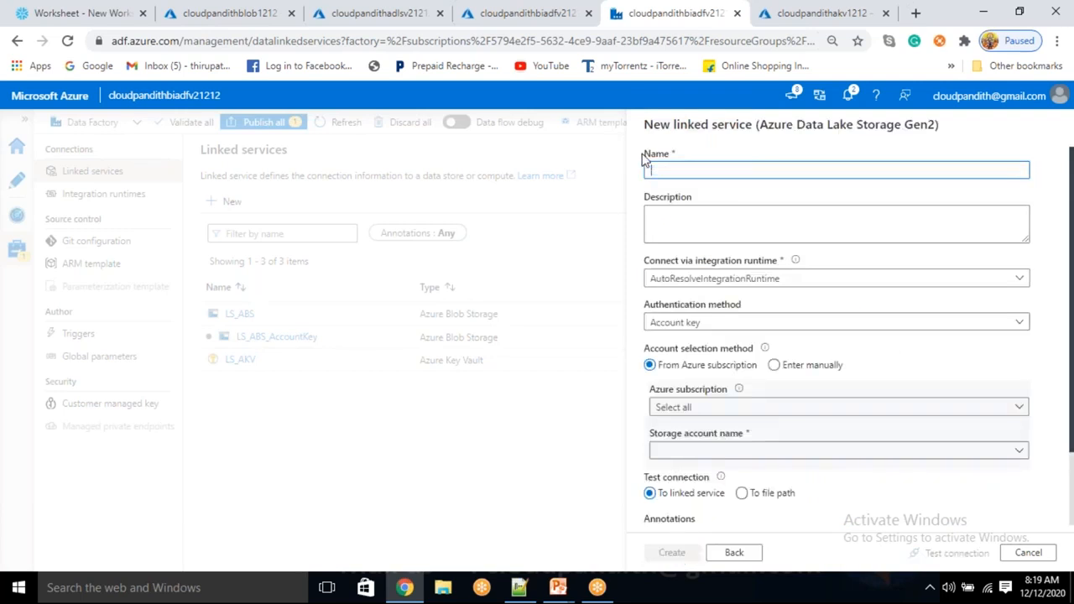
{"action": "type", "text": "LS_ADLSGen2"}
{"action": "left_click", "coordinate": [691, 409]}
{"action": "left_click", "coordinate": [693, 449]}
{"action": "left_click", "coordinate": [693, 449]}
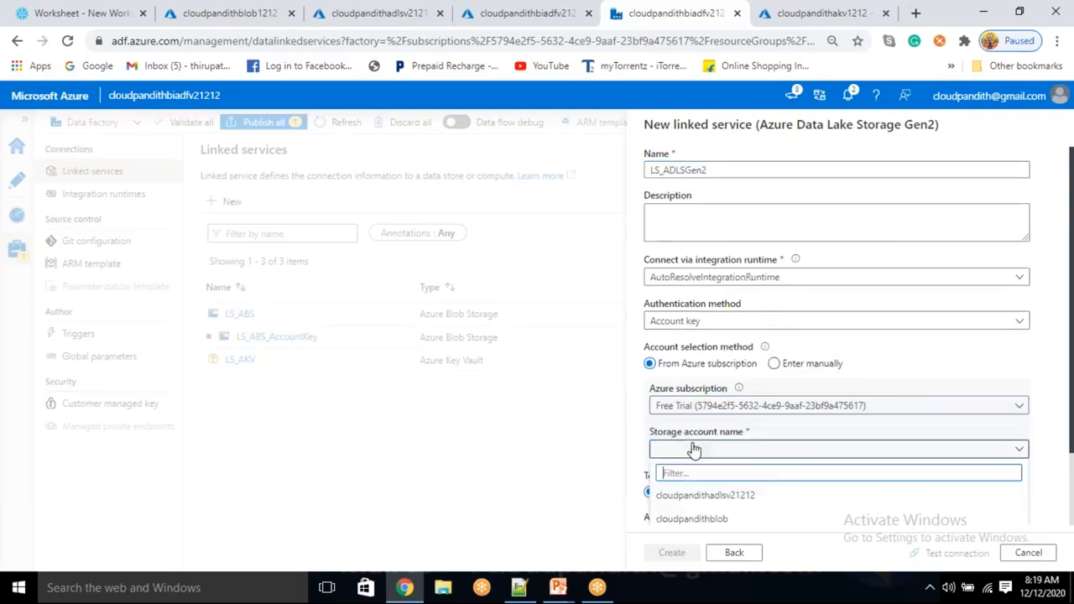
{"action": "scroll", "coordinate": [699, 437], "scroll_direction": "down", "scroll_amount": 2}
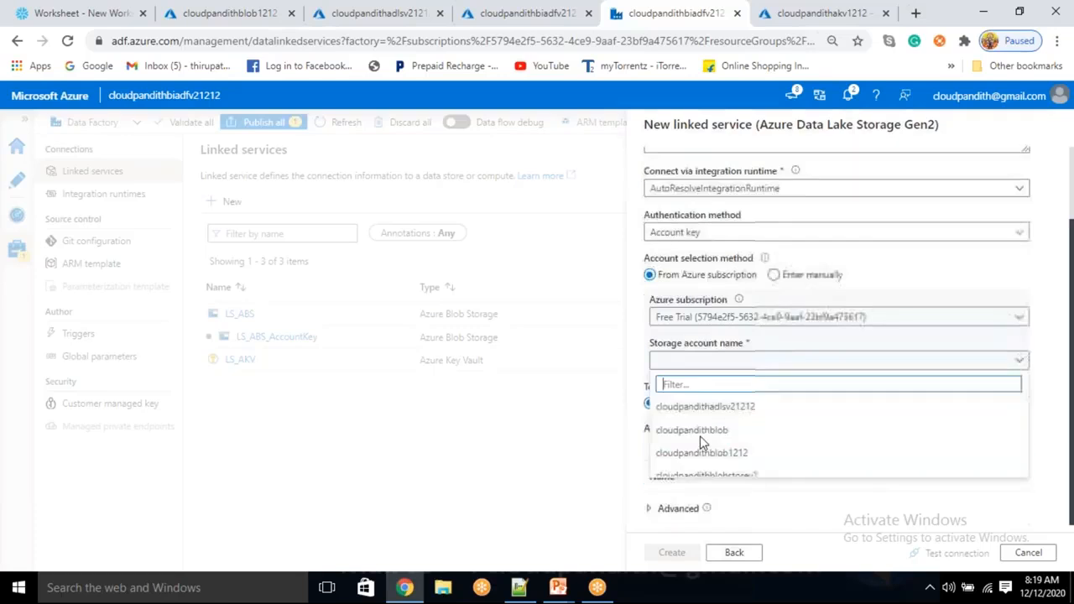
{"action": "left_click", "coordinate": [874, 274]}
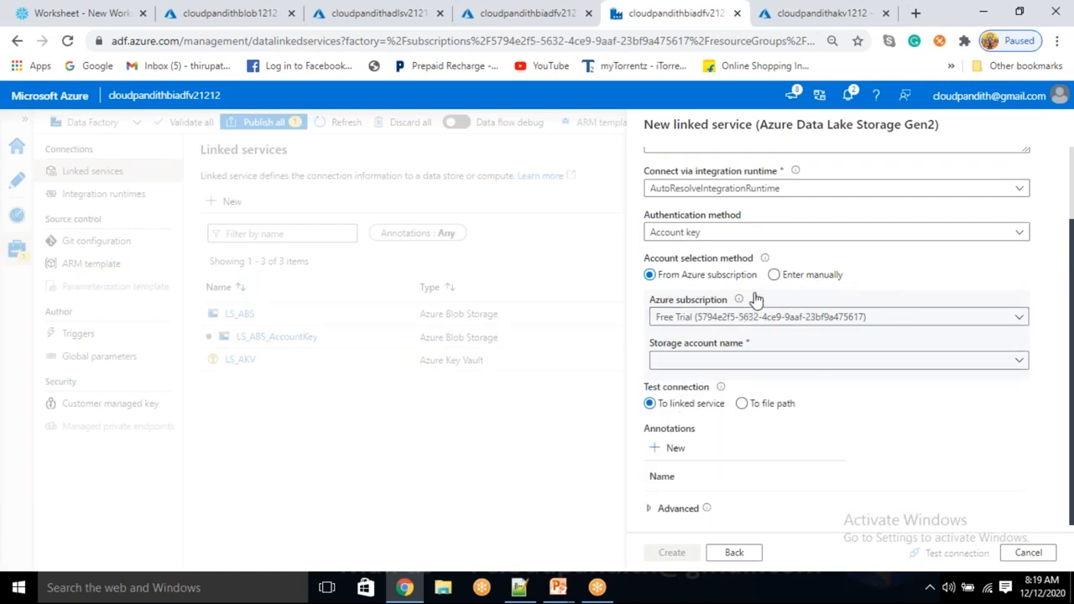
- Set the account selection to manual entry and source the storage account key from Azure Key Vault through LS_AKV
{"action": "left_click", "coordinate": [773, 275]}
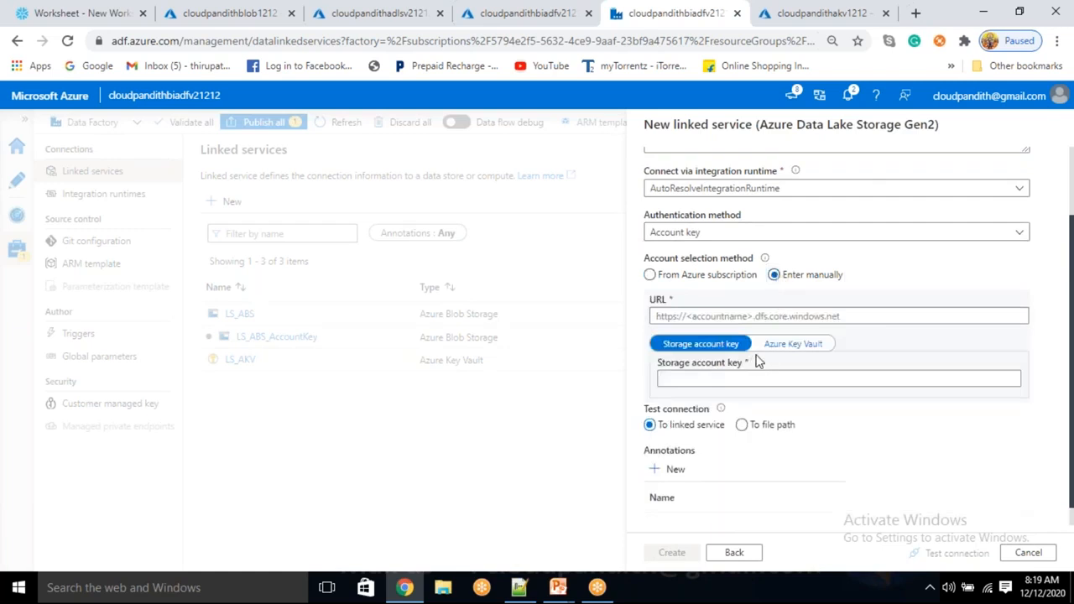
{"action": "left_click", "coordinate": [793, 344]}
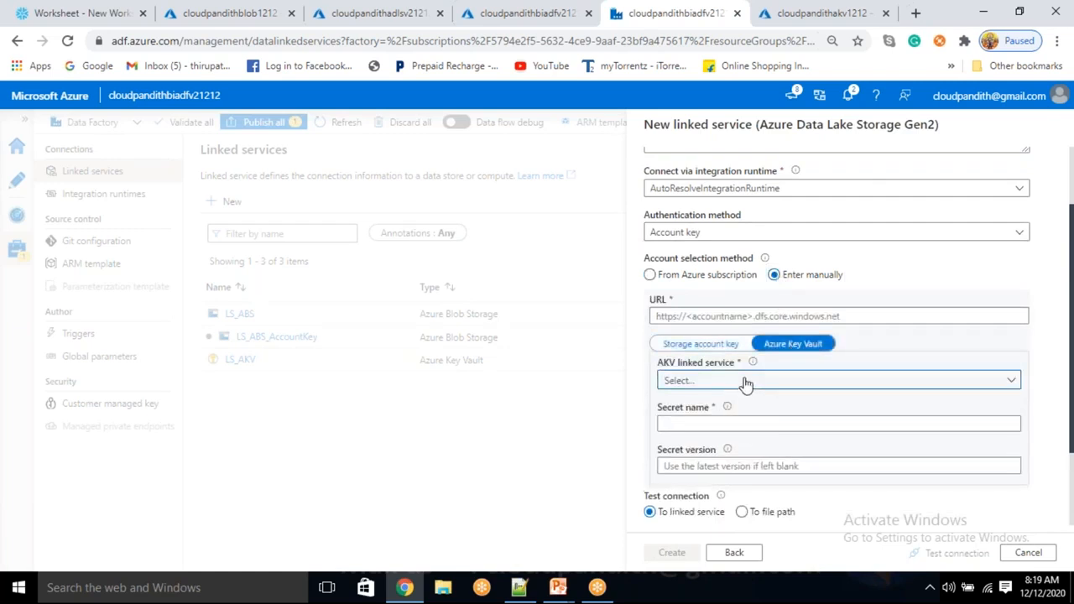
{"action": "left_click", "coordinate": [744, 382]}
{"action": "left_click", "coordinate": [678, 473]}
{"action": "left_click", "coordinate": [678, 421]}
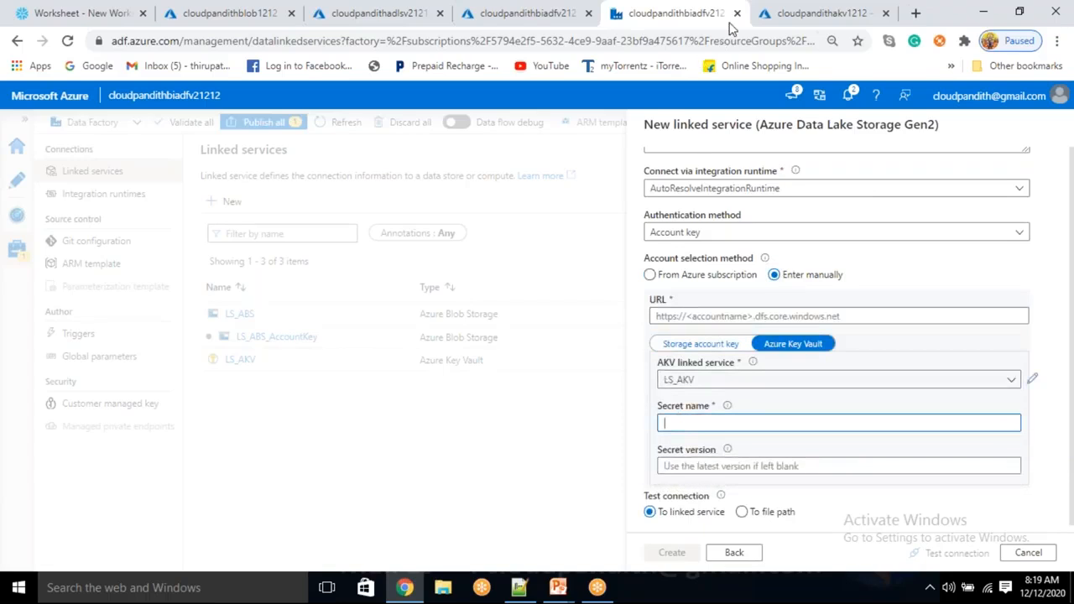
- Copy the secret name adlsgen2key from the secrets list of key vault cloudpandithakv1212
{"action": "key", "text": "alt+Tab"}
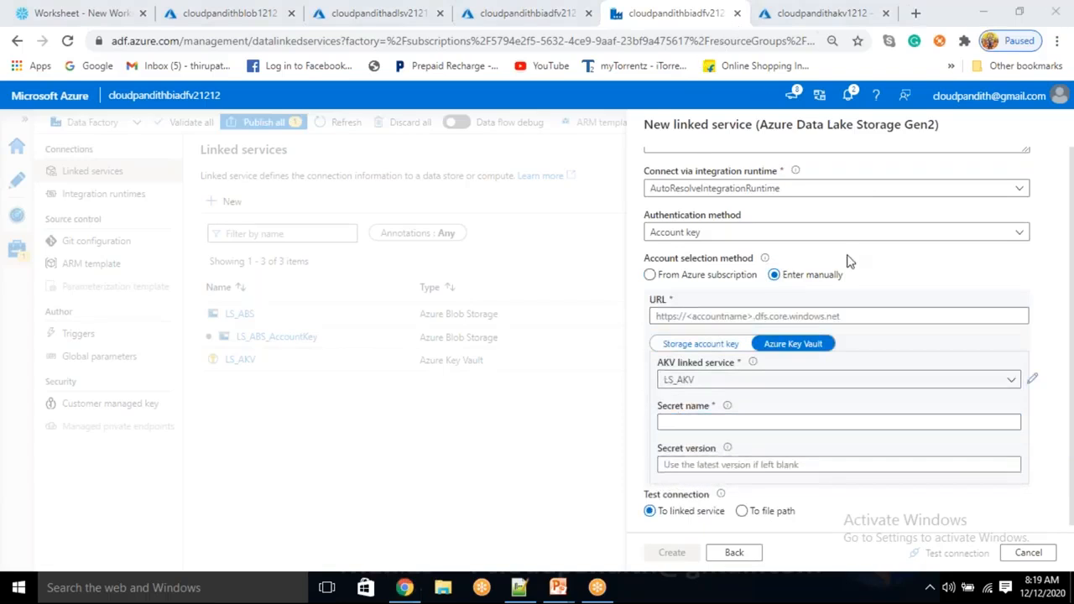
{"action": "left_click", "coordinate": [843, 12]}
{"action": "left_click_drag", "start_coordinate": [339, 379], "coordinate": [257, 379]}
{"action": "key", "text": "ctrl+c"}
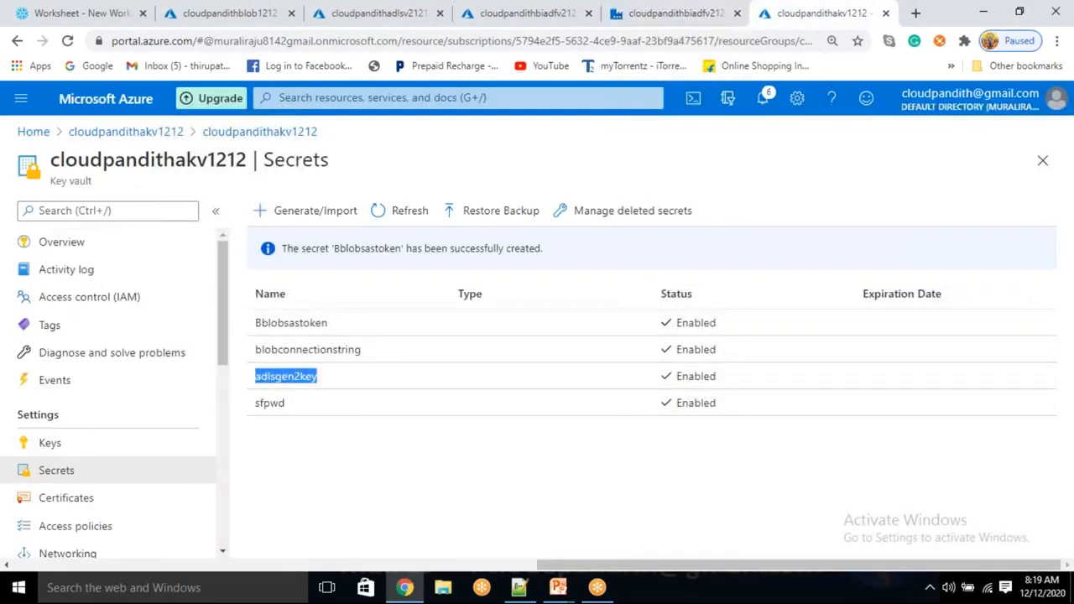
- Enter adlsgen2key as the secret name of the Data Lake linked service, and copy the storage account name cloudpandithadlsv21212 from its access keys page
{"action": "left_click", "coordinate": [675, 13]}
{"action": "key", "text": "ctrl+v"}
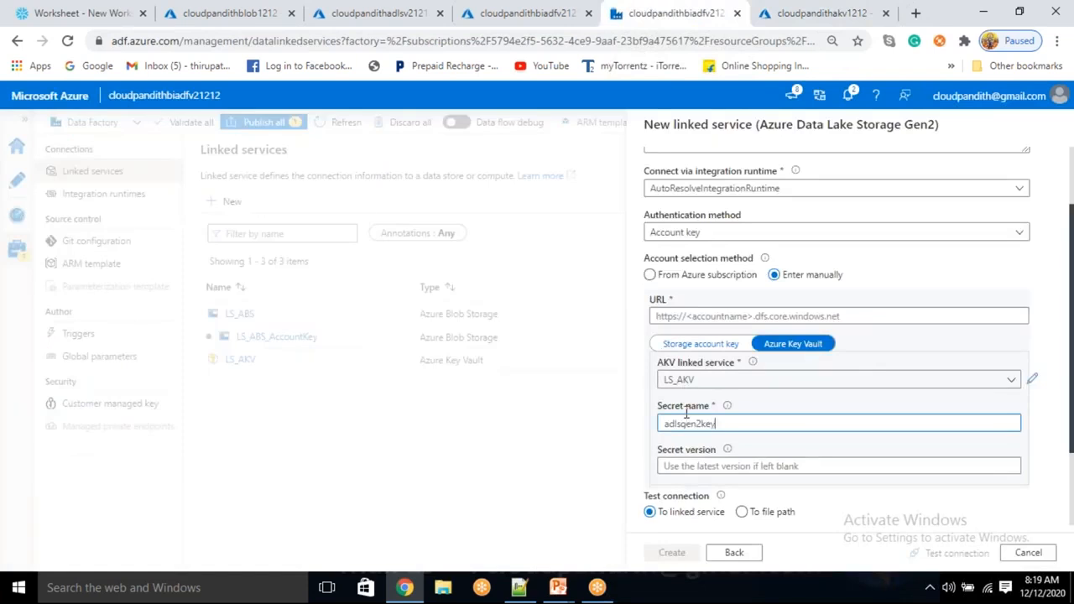
{"action": "left_click", "coordinate": [666, 317]}
{"action": "left_click", "coordinate": [377, 12]}
{"action": "double_click", "coordinate": [192, 158]}
{"action": "key", "text": "ctrl+c"}
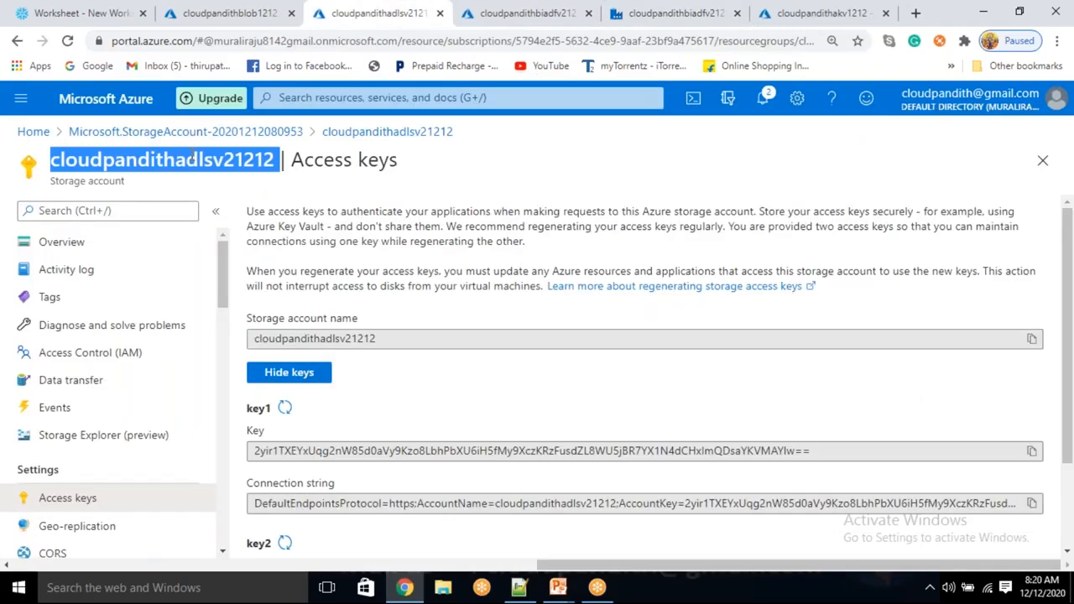
{"action": "left_click", "coordinate": [671, 12]}
{"action": "type", "text": "https:/"}
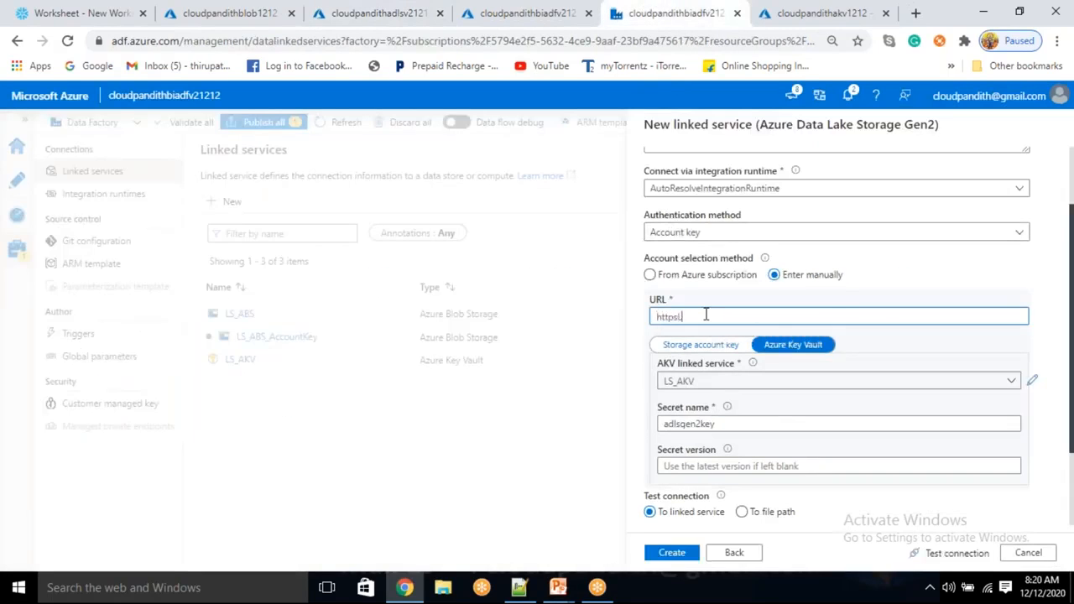
{"action": "type", "text": "/"}
{"action": "key", "text": "ctrl+v"}
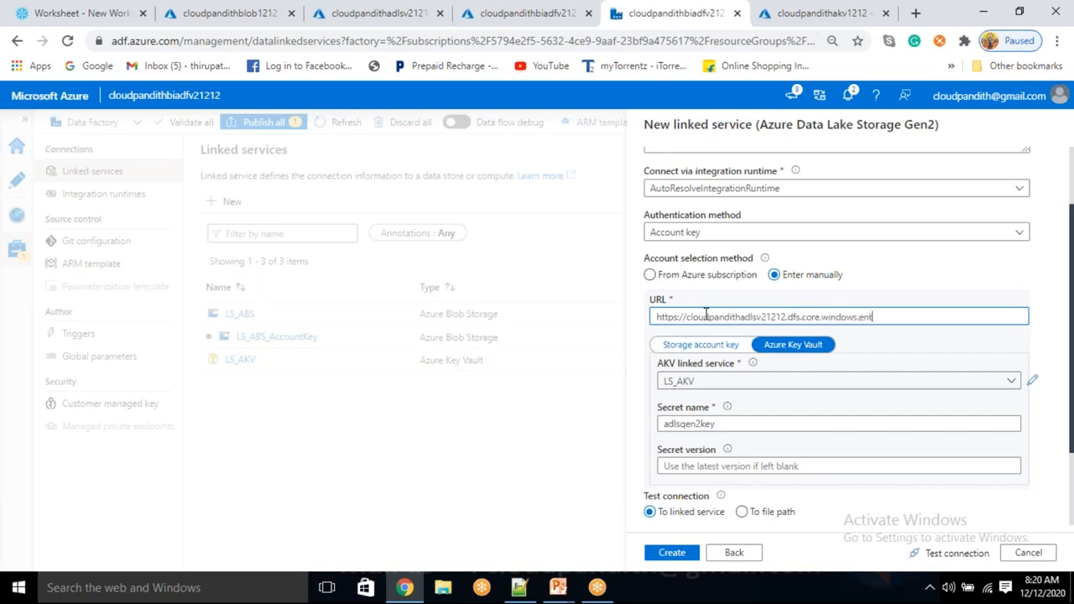
{"action": "type", "text": "mnt"}
{"action": "type", "text": "/"}
- Test the connection of LS_ADLSGen2 and create the linked service
{"action": "left_click", "coordinate": [957, 553]}
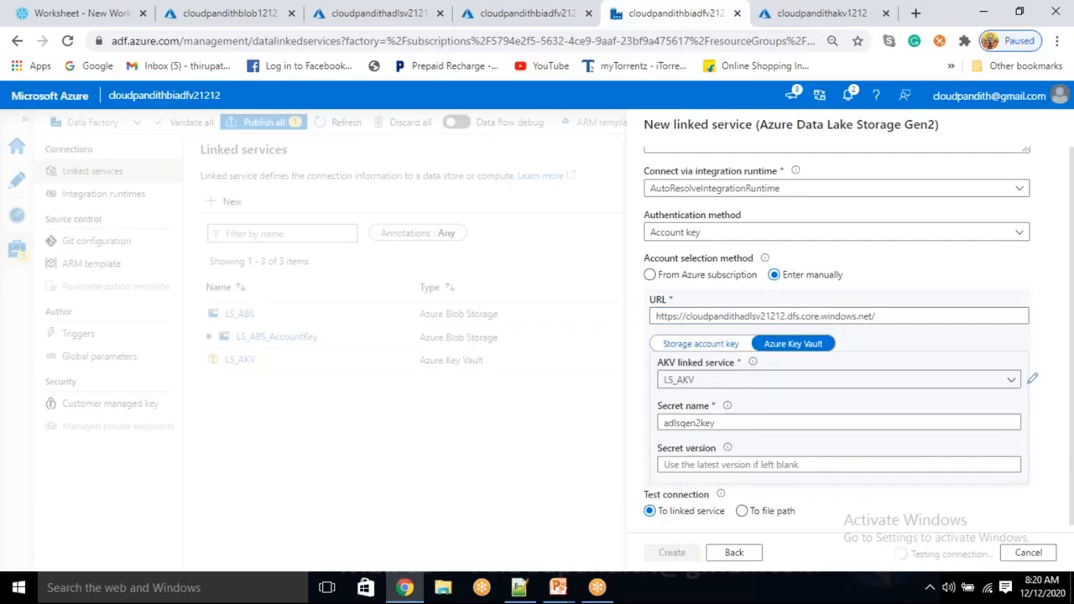
{"action": "left_click", "coordinate": [695, 554]}
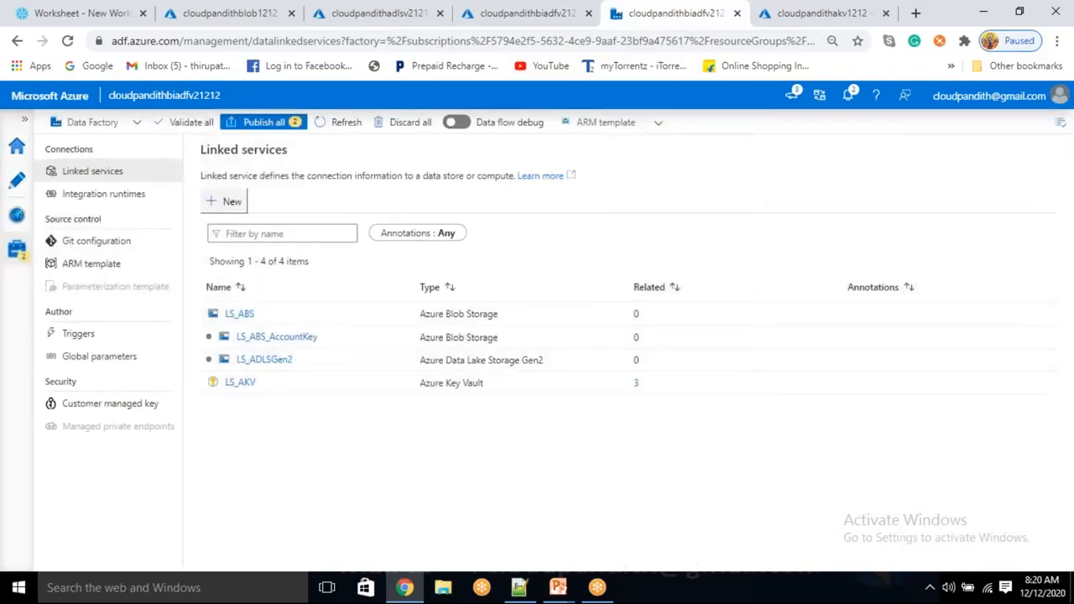
- Start a new Snowflake linked service and name it LS_Snowflake
{"action": "left_click", "coordinate": [230, 203]}
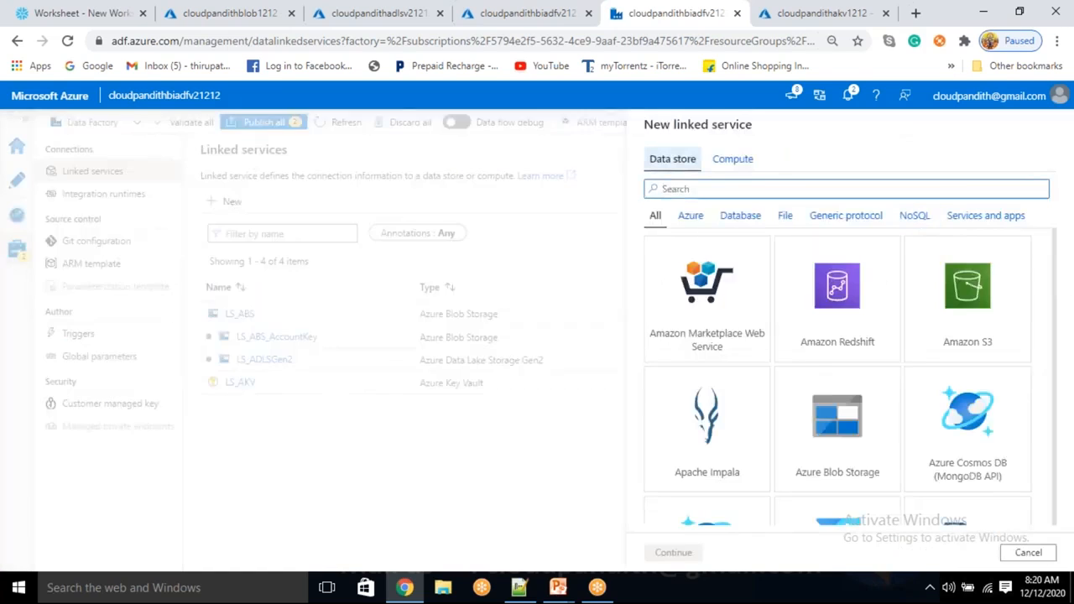
{"action": "type", "text": "snow"}
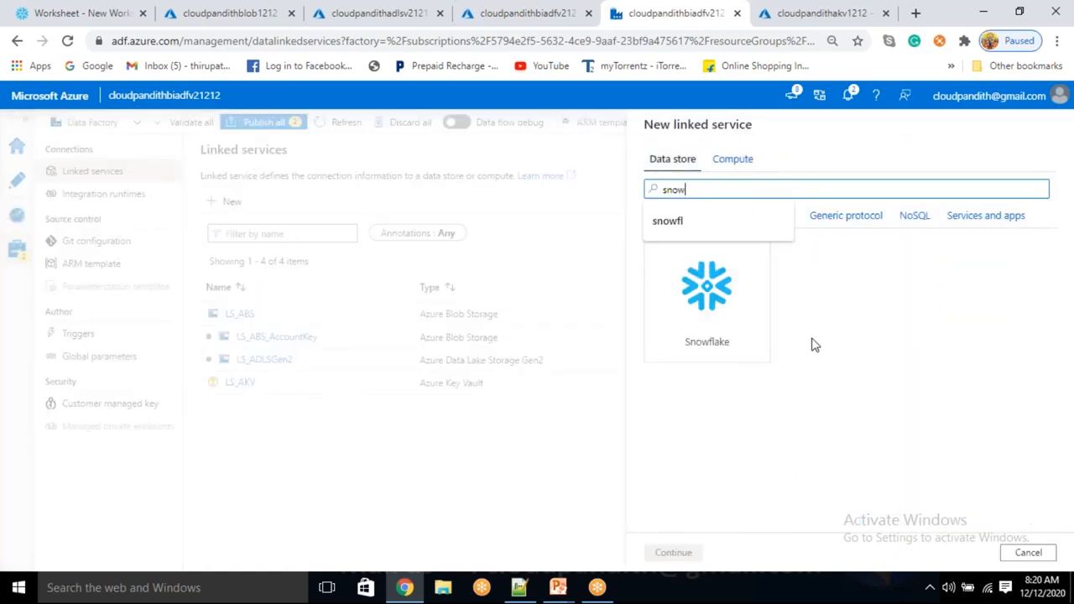
{"action": "left_click", "coordinate": [729, 419]}
{"action": "left_click", "coordinate": [712, 308]}
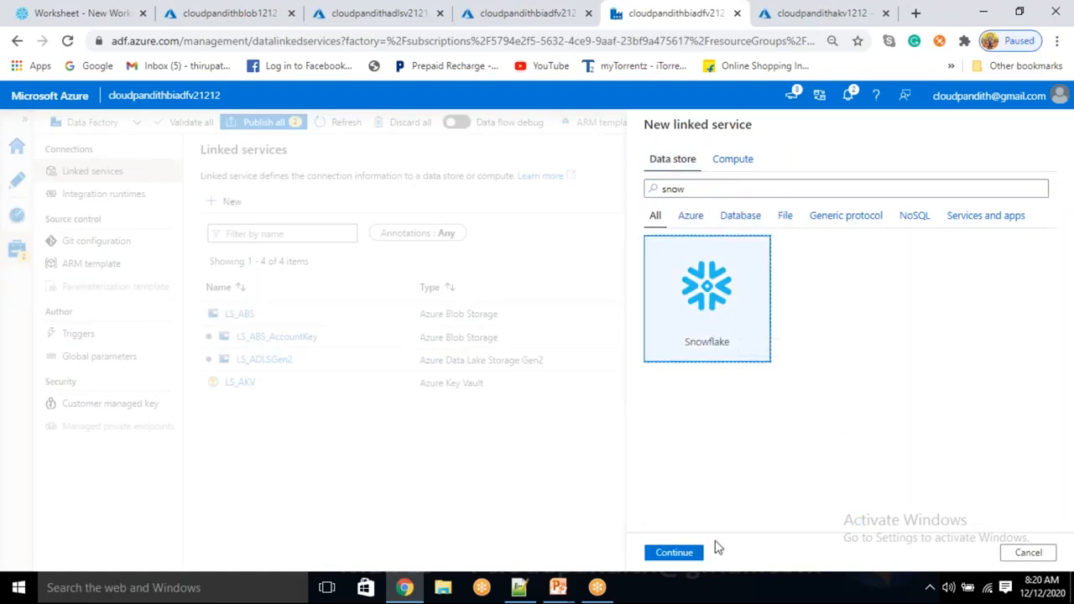
{"action": "left_click", "coordinate": [693, 554]}
{"action": "left_click_drag", "start_coordinate": [719, 172], "coordinate": [601, 155]}
{"action": "key", "text": "Left"}
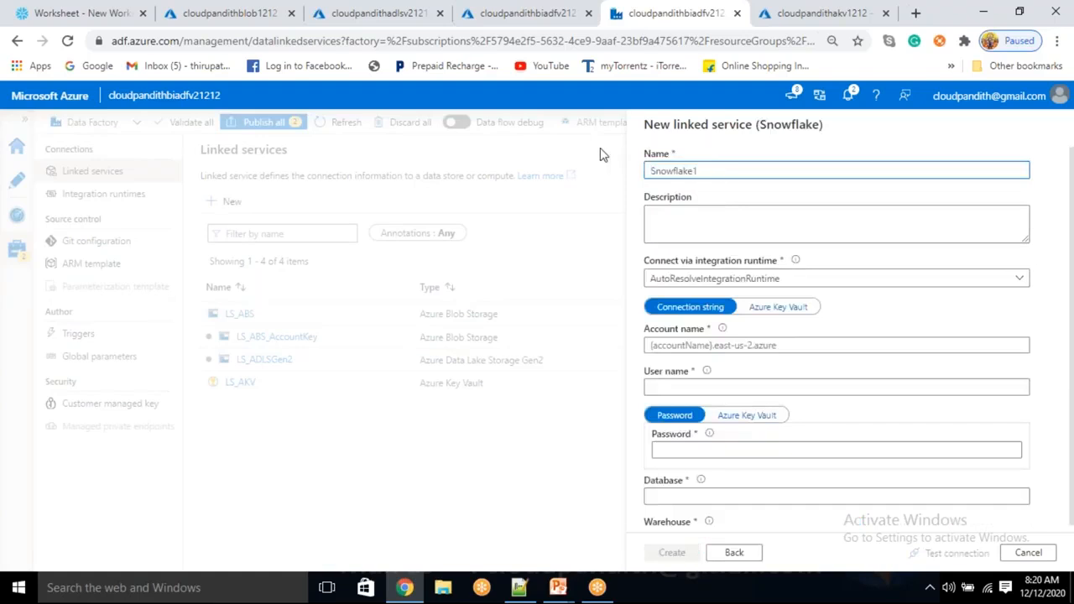
{"action": "type", "text": "LS_"}
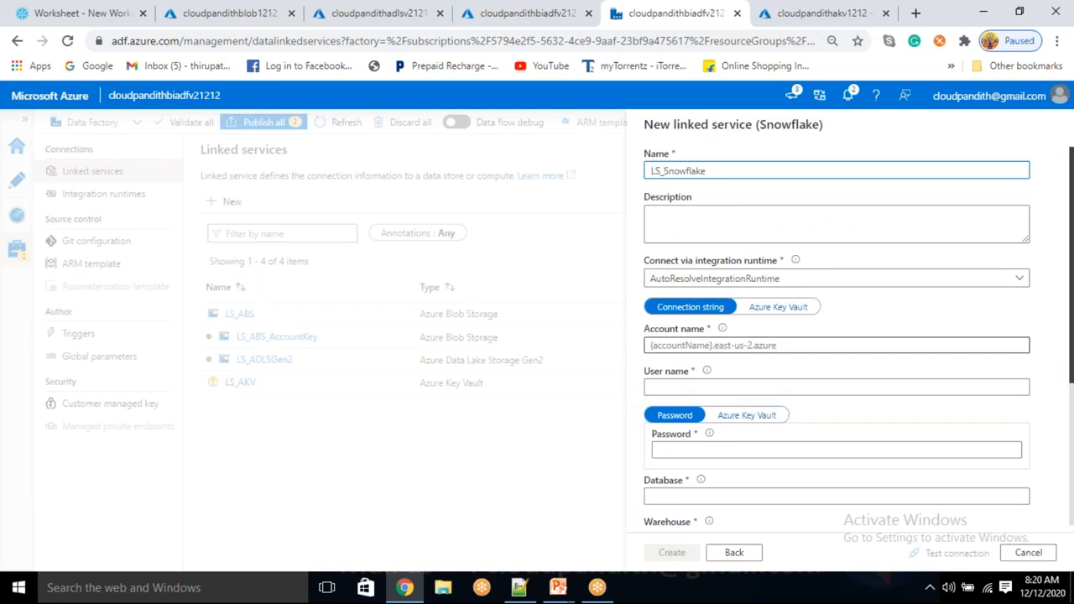
- Copy the Snowflake account identifier, including its region and azure suffix, from the web address of the Snowflake worksheet
{"action": "left_click", "coordinate": [699, 344]}
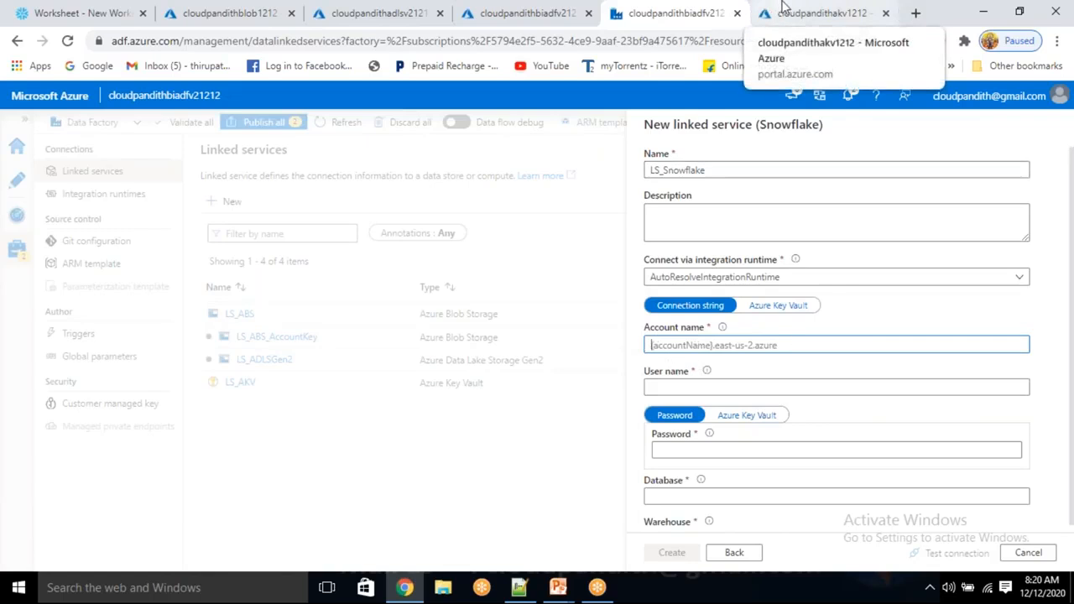
{"action": "left_click", "coordinate": [782, 10]}
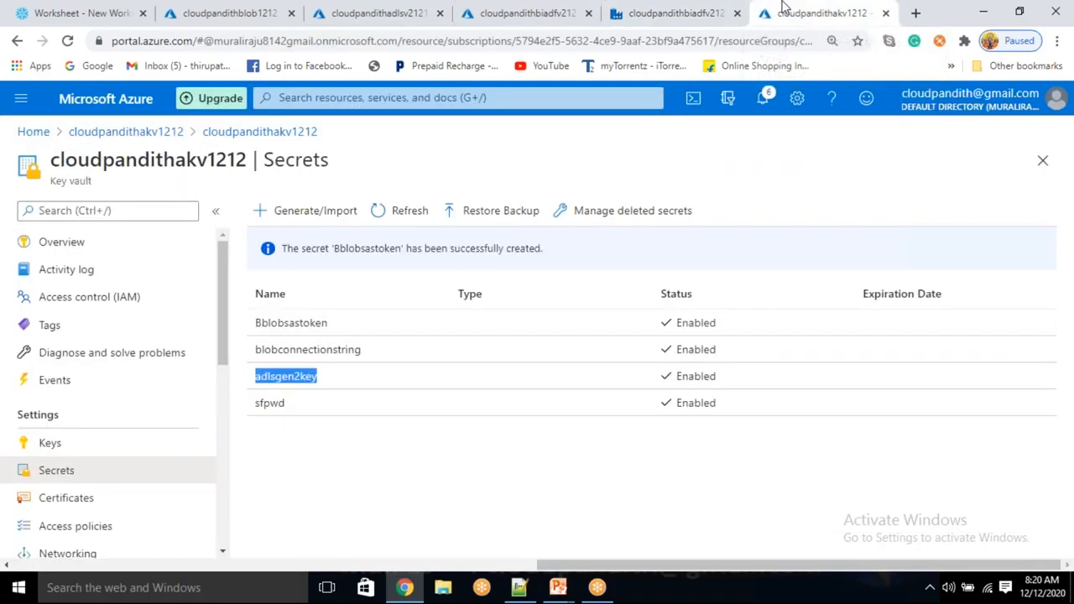
{"action": "left_click", "coordinate": [32, 8]}
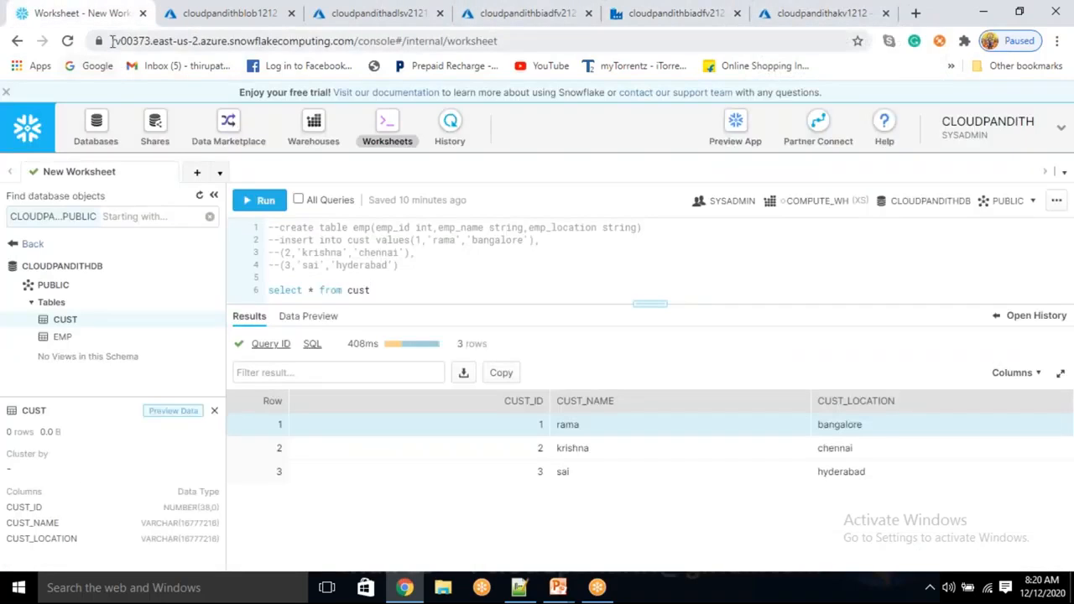
{"action": "left_click", "coordinate": [113, 40]}
{"action": "left_click", "coordinate": [146, 46]}
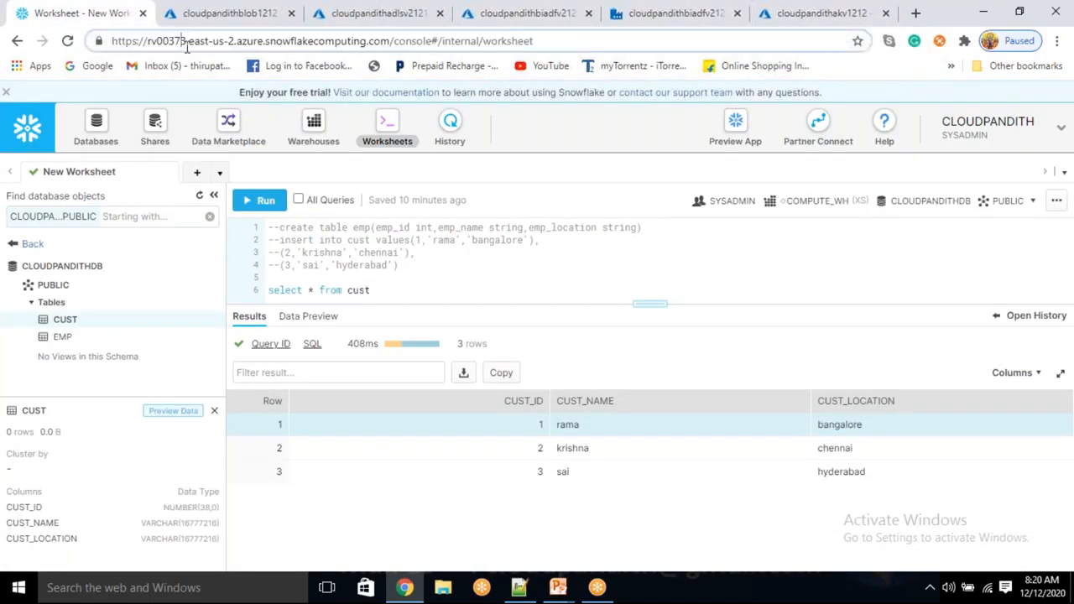
{"action": "left_click_drag", "start_coordinate": [264, 41], "coordinate": [147, 46]}
{"action": "key", "text": "ctrl+c"}
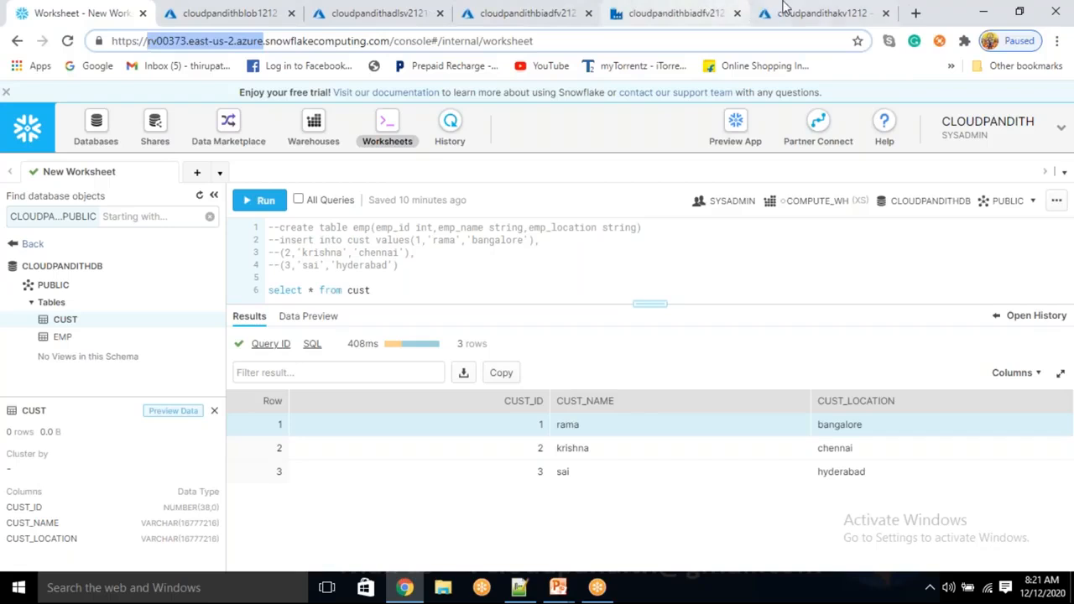
- Fill in the copied account identifier as the account name of the Snowflake linked service and set the user name to cloudpandith
{"action": "left_click", "coordinate": [684, 10]}
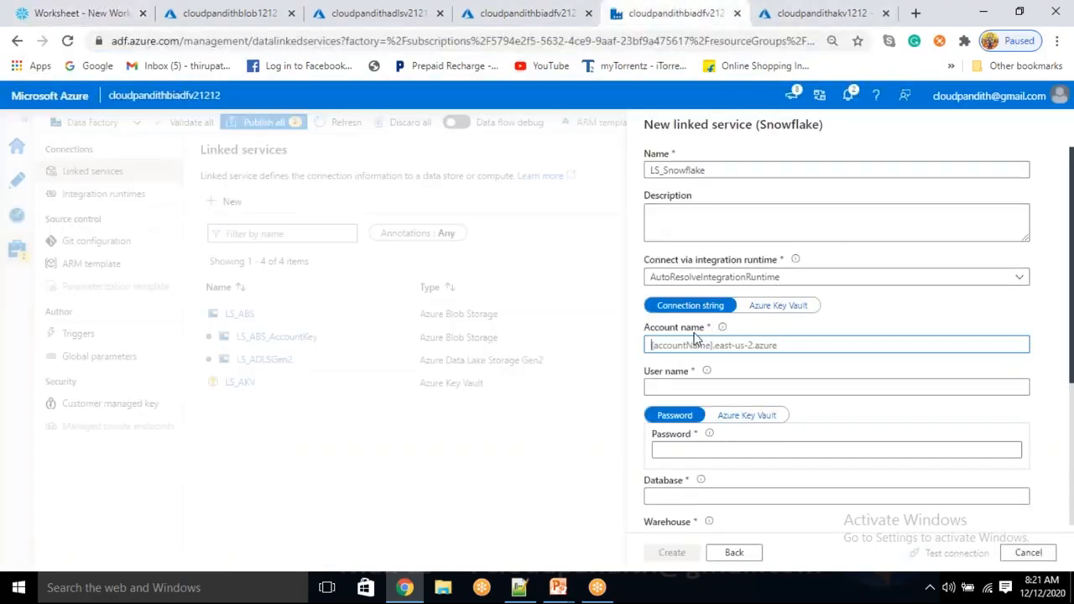
{"action": "key", "text": "ctrl+v"}
{"action": "left_click", "coordinate": [667, 387]}
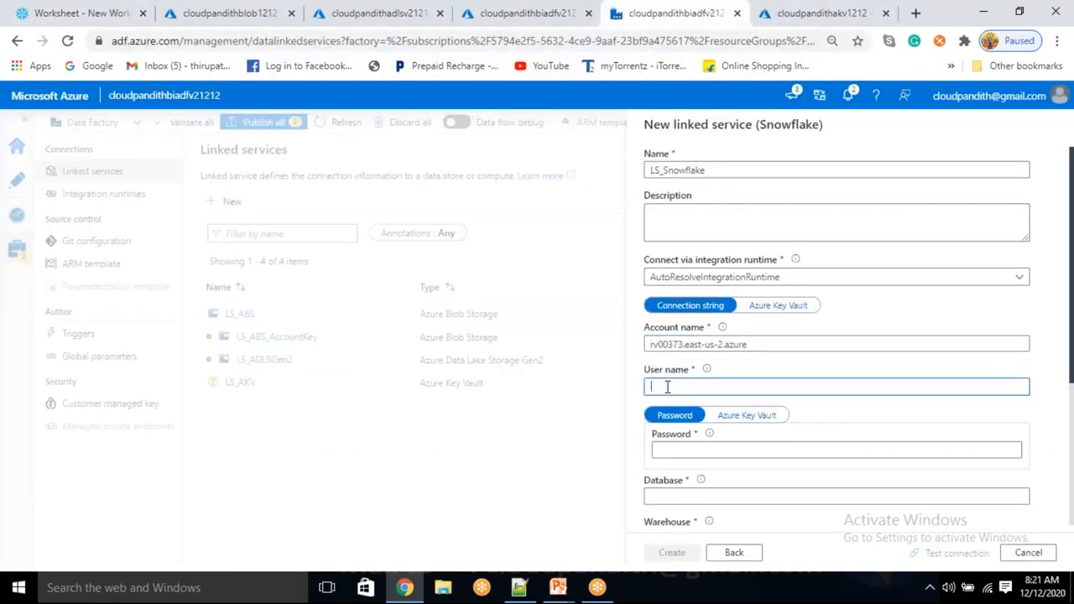
{"action": "type", "text": "CLOUDPAndith"}
- Source the Snowflake password from Azure Key Vault through the LS_AKV linked service
{"action": "left_click", "coordinate": [746, 417]}
{"action": "scroll", "coordinate": [748, 422], "scroll_direction": "down", "scroll_amount": 3}
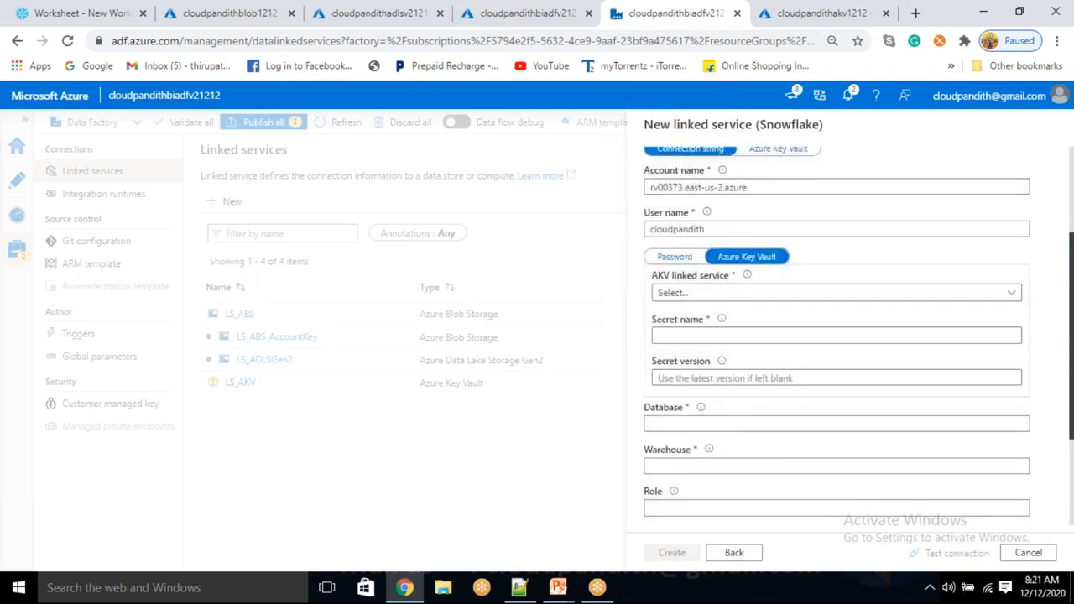
{"action": "left_click", "coordinate": [727, 300]}
{"action": "left_click", "coordinate": [693, 383]}
{"action": "left_click", "coordinate": [693, 335]}
- Copy the secret name sfpwd from key vault cloudpandithakv1212 and enter it as the secret name of the Snowflake linked service
{"action": "left_click", "coordinate": [810, 12]}
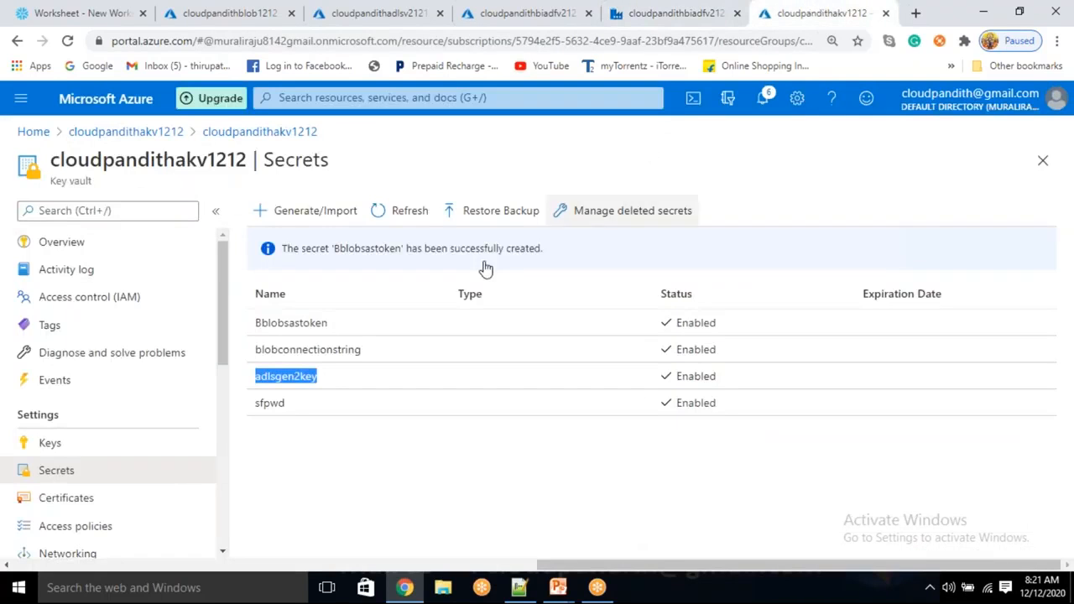
{"action": "left_click_drag", "start_coordinate": [304, 411], "coordinate": [250, 412]}
{"action": "key", "text": "ctrl+c"}
{"action": "left_click", "coordinate": [663, 12]}
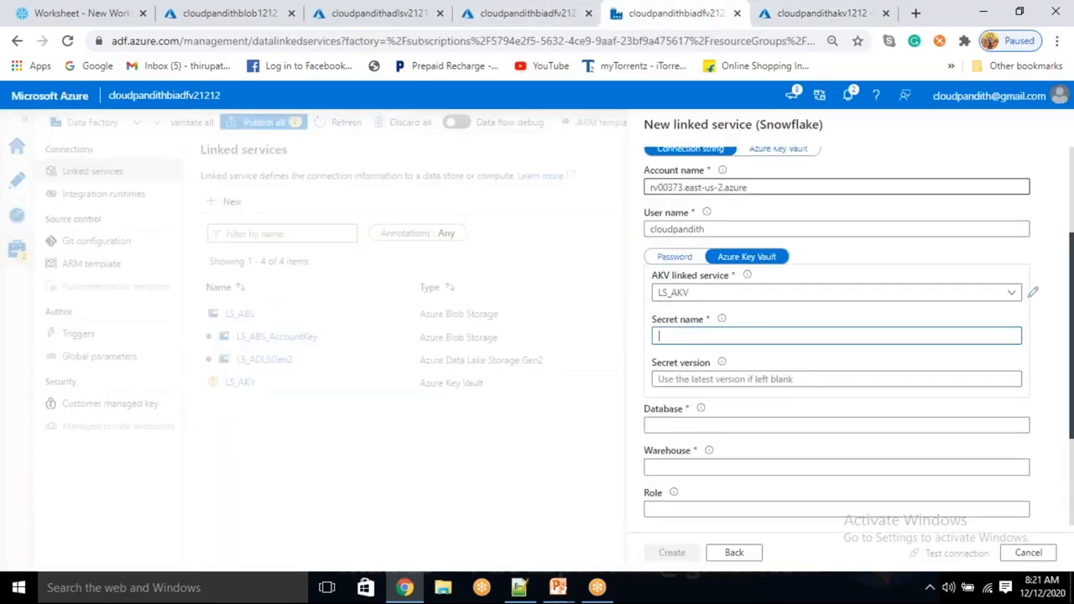
{"action": "key", "text": "ctrl+v"}
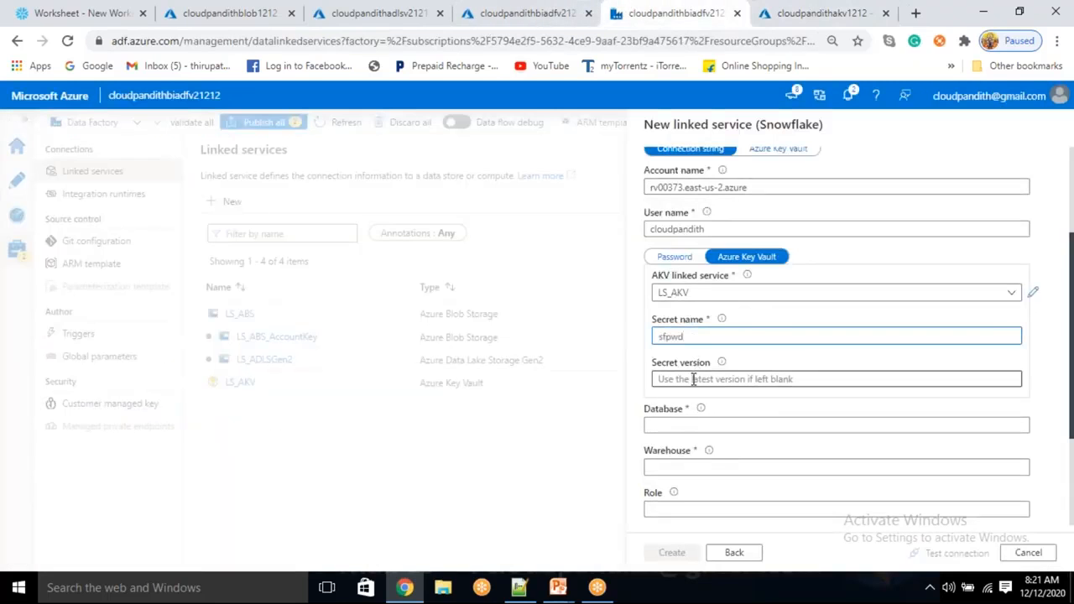
- Start filling in the database of the Snowflake linked service
{"action": "left_click", "coordinate": [827, 424]}
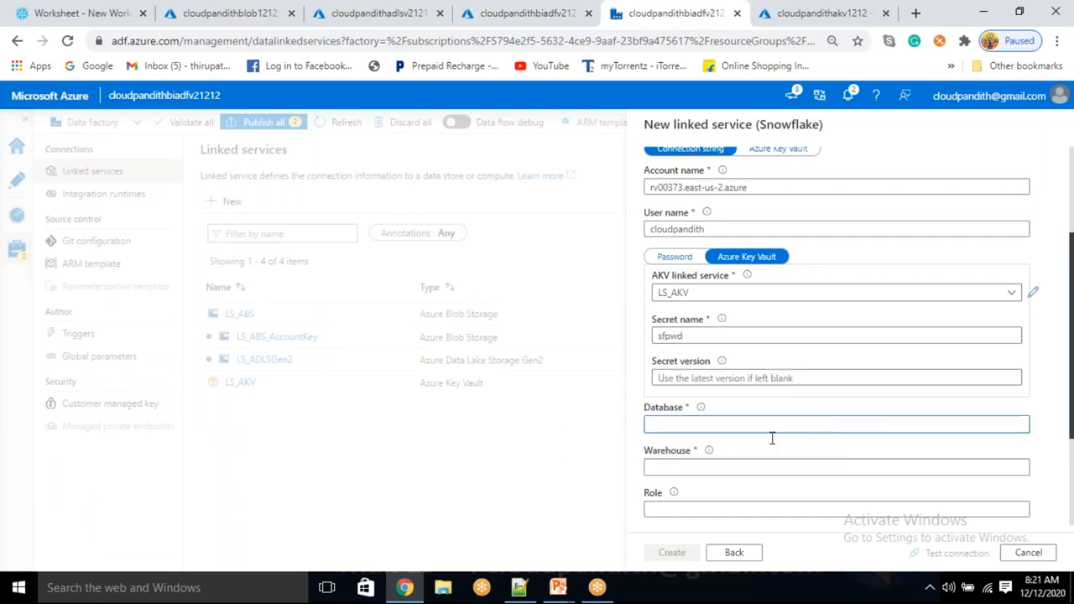
- Look up the worksheet's database in Snowflake and enter cloudpandithdb as the database of the new Data Factory linked service
{"action": "left_click", "coordinate": [89, 16]}
{"action": "left_click", "coordinate": [913, 203]}
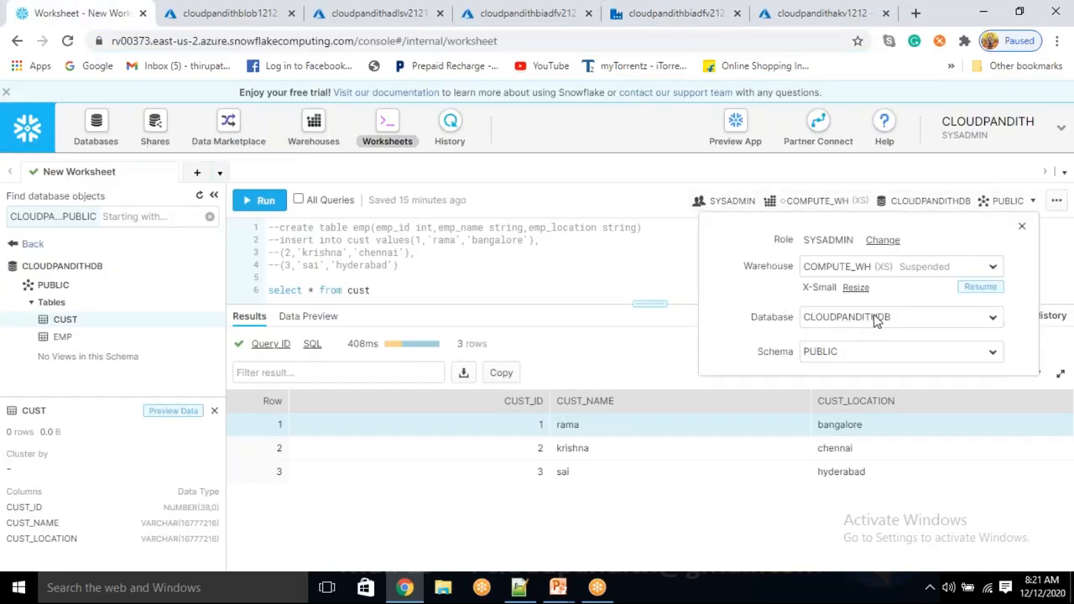
{"action": "left_click", "coordinate": [680, 16]}
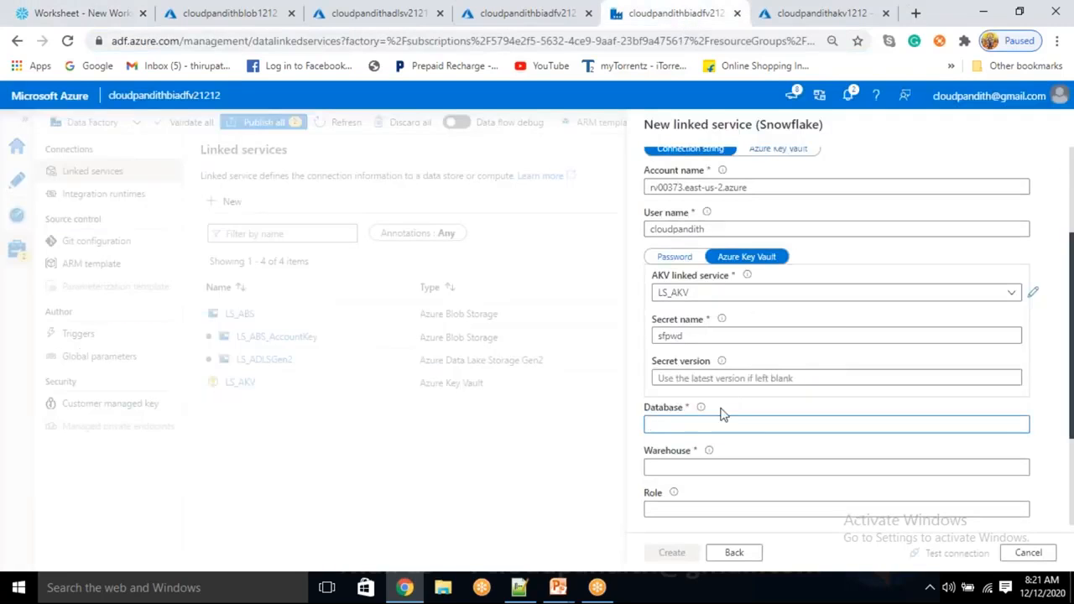
{"action": "type", "text": "cloudpandithdb"}
- Check the warehouse name in Snowflake, set the linked service's warehouse to compute_wh, and test the connection
{"action": "left_click", "coordinate": [687, 467]}
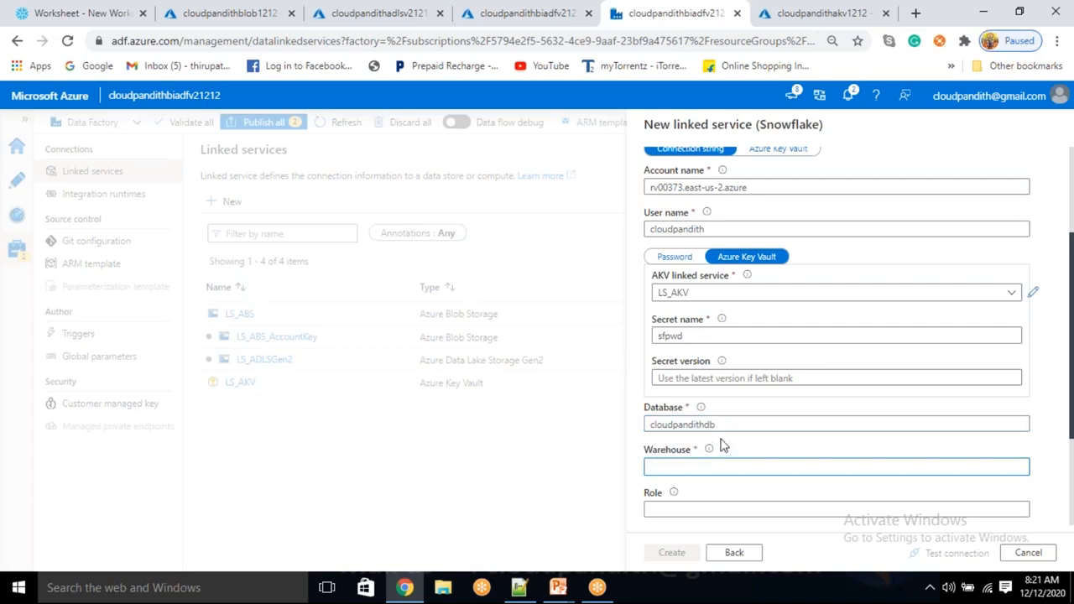
{"action": "left_click", "coordinate": [107, 13]}
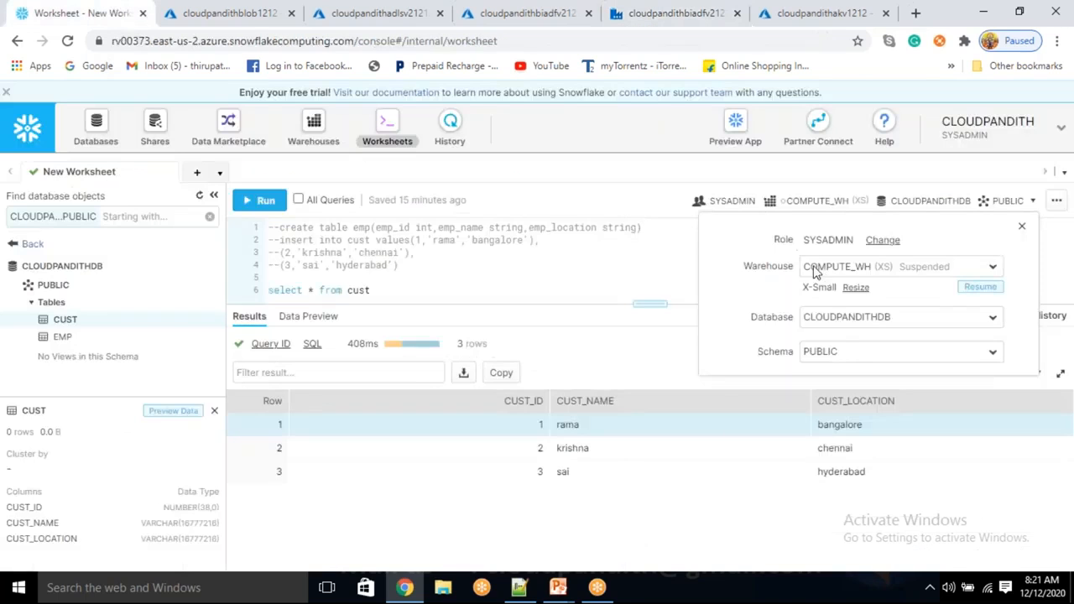
{"action": "left_click", "coordinate": [682, 10]}
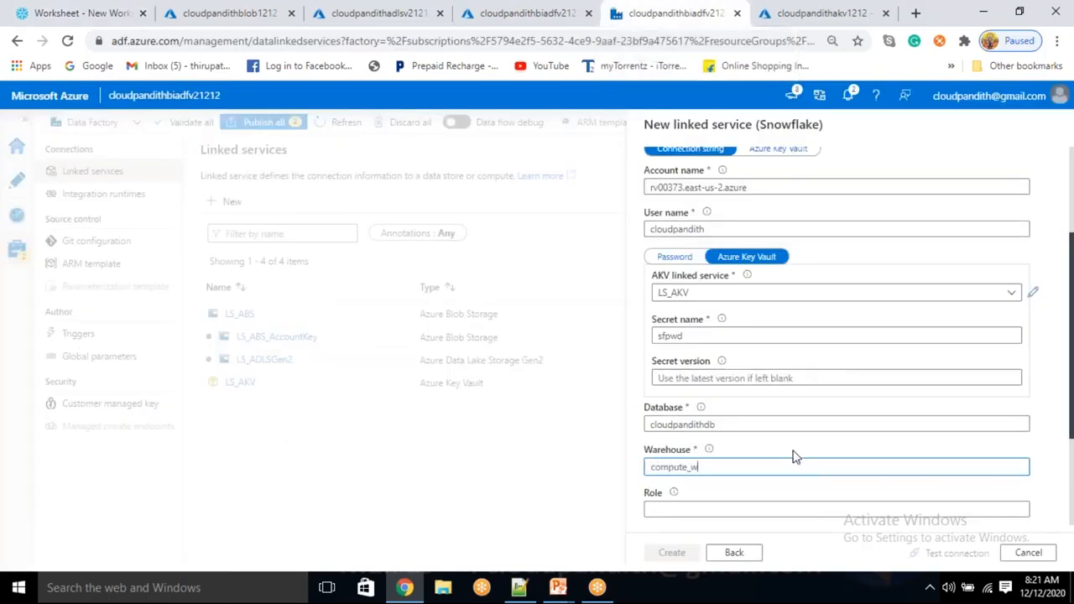
{"action": "left_click", "coordinate": [957, 553]}
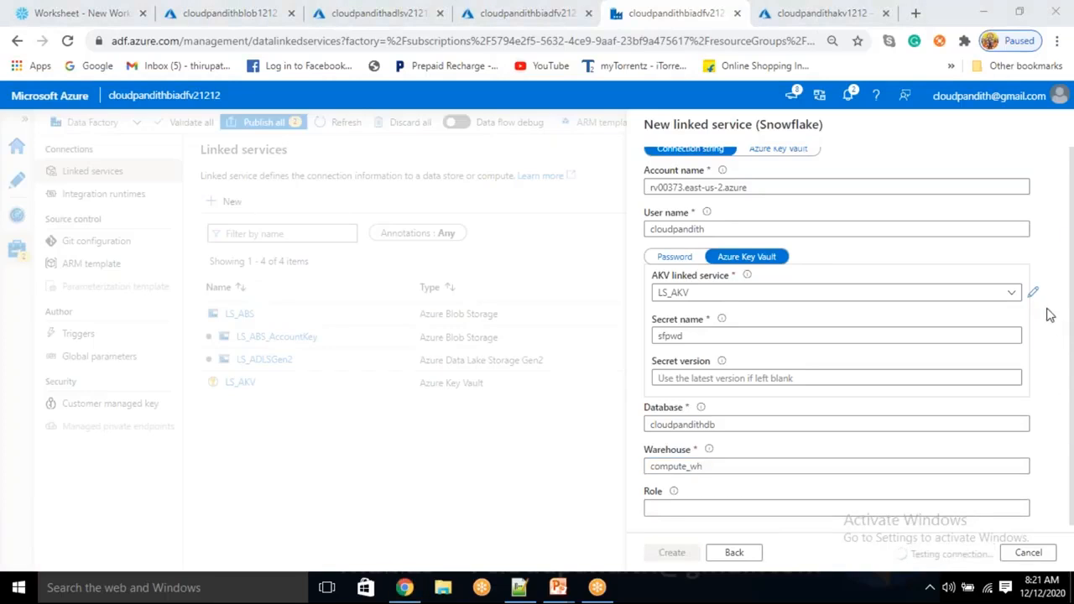
- Review the linked service's settings and compare its account name with the account part of the Snowflake worksheet URL
{"action": "scroll", "coordinate": [798, 420], "scroll_direction": "up", "scroll_amount": 2}
{"action": "scroll", "coordinate": [798, 420], "scroll_direction": "up", "scroll_amount": 1}
{"action": "scroll", "coordinate": [798, 419], "scroll_direction": "down", "scroll_amount": 2}
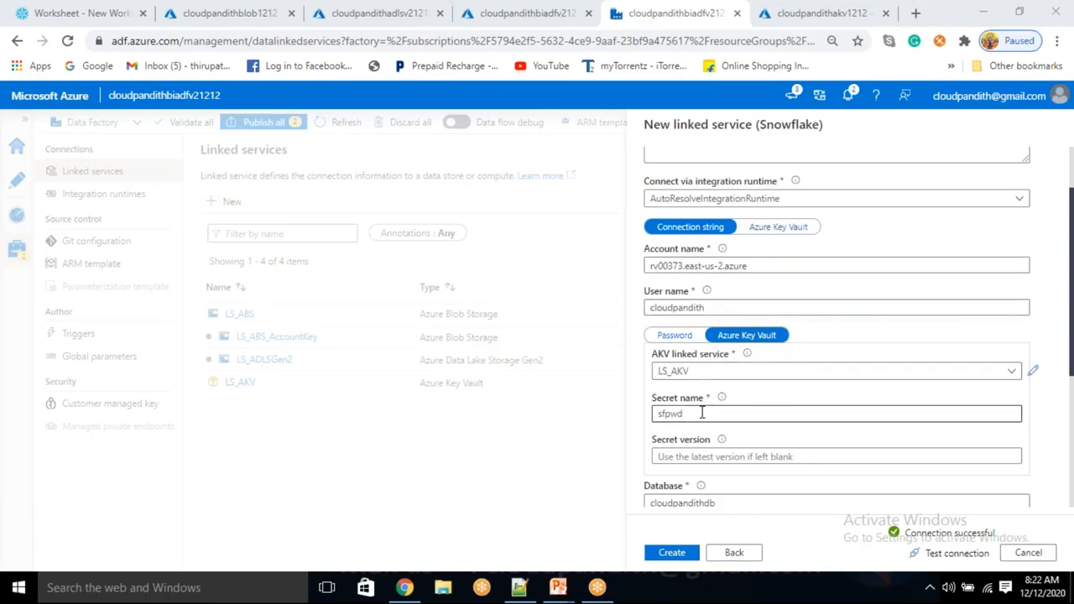
{"action": "scroll", "coordinate": [700, 445], "scroll_direction": "down", "scroll_amount": 1}
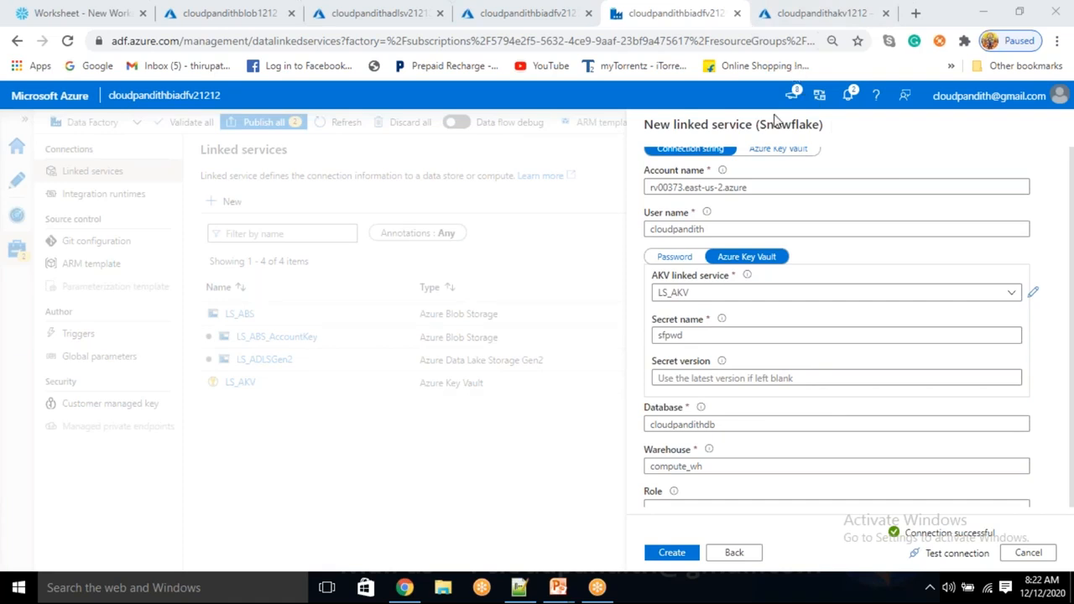
{"action": "scroll", "coordinate": [720, 352], "scroll_direction": "up", "scroll_amount": 3}
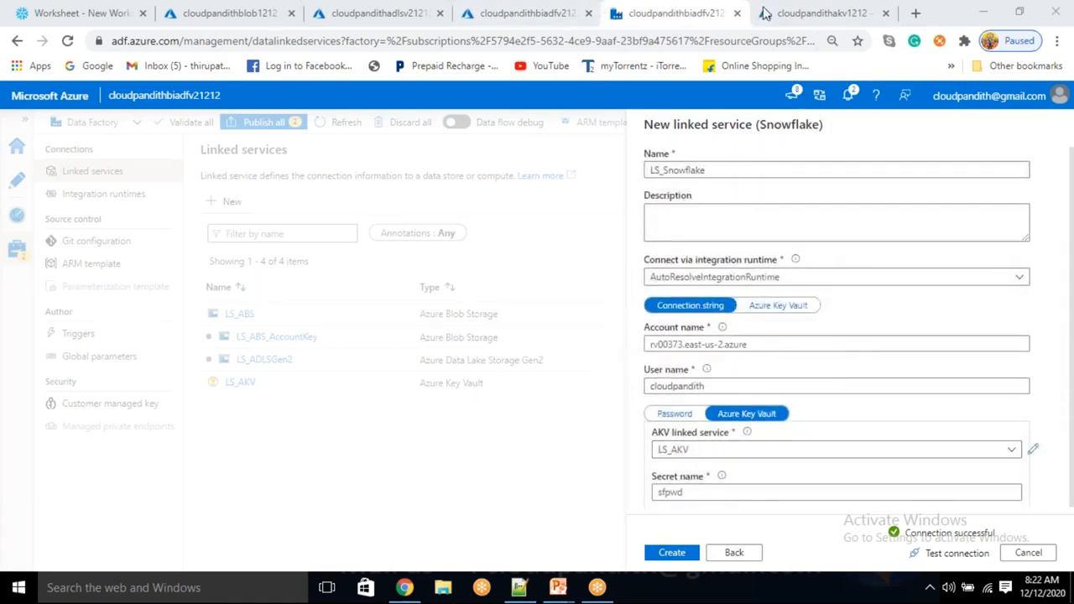
{"action": "left_click", "coordinate": [84, 13]}
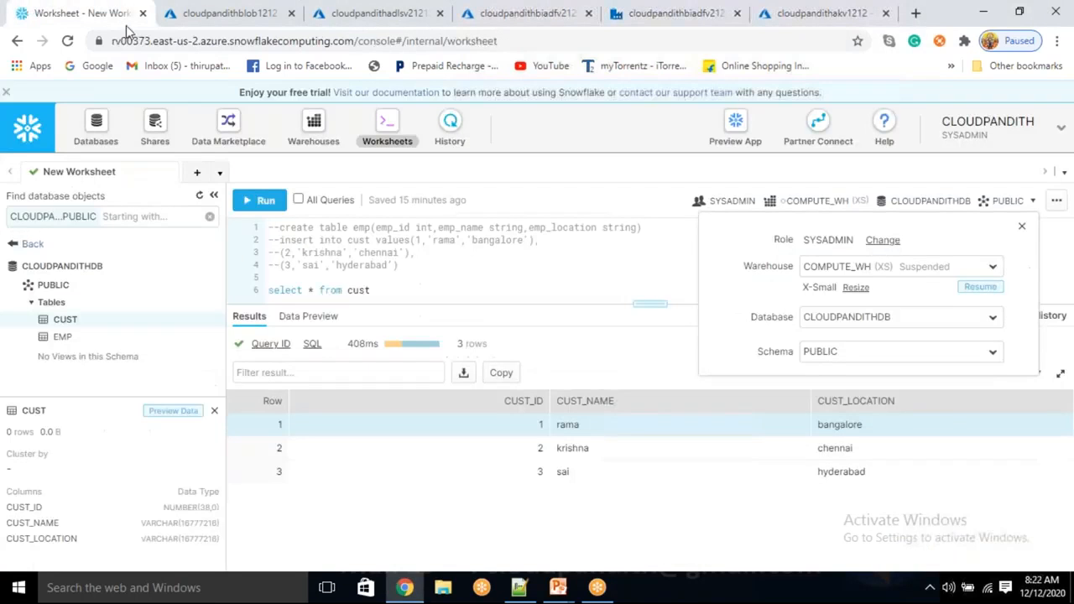
{"action": "left_click", "coordinate": [130, 37]}
{"action": "left_click", "coordinate": [165, 42]}
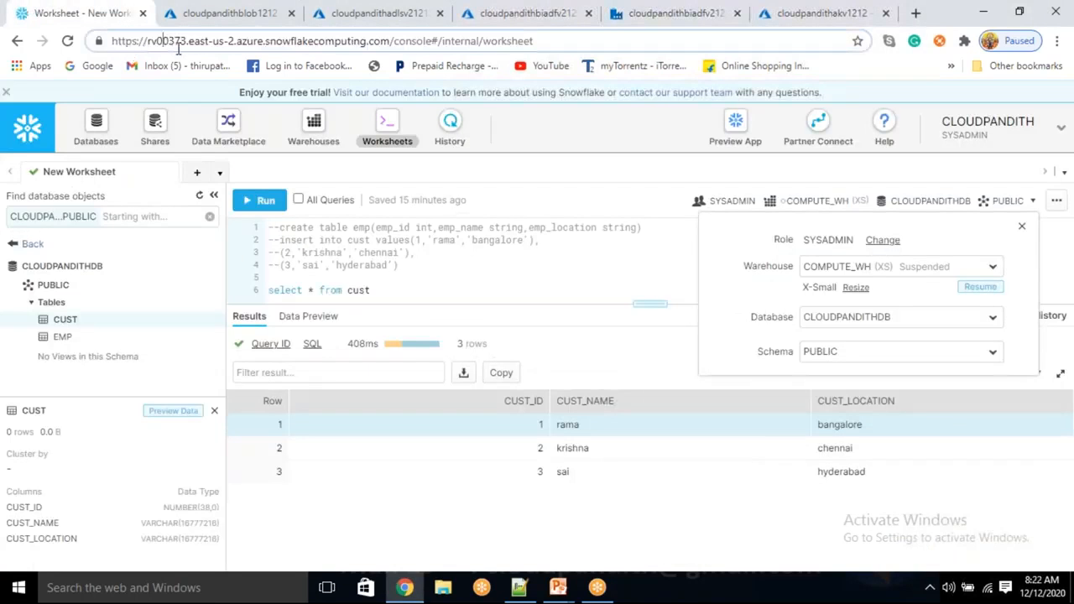
{"action": "left_click_drag", "start_coordinate": [263, 40], "coordinate": [147, 44]}
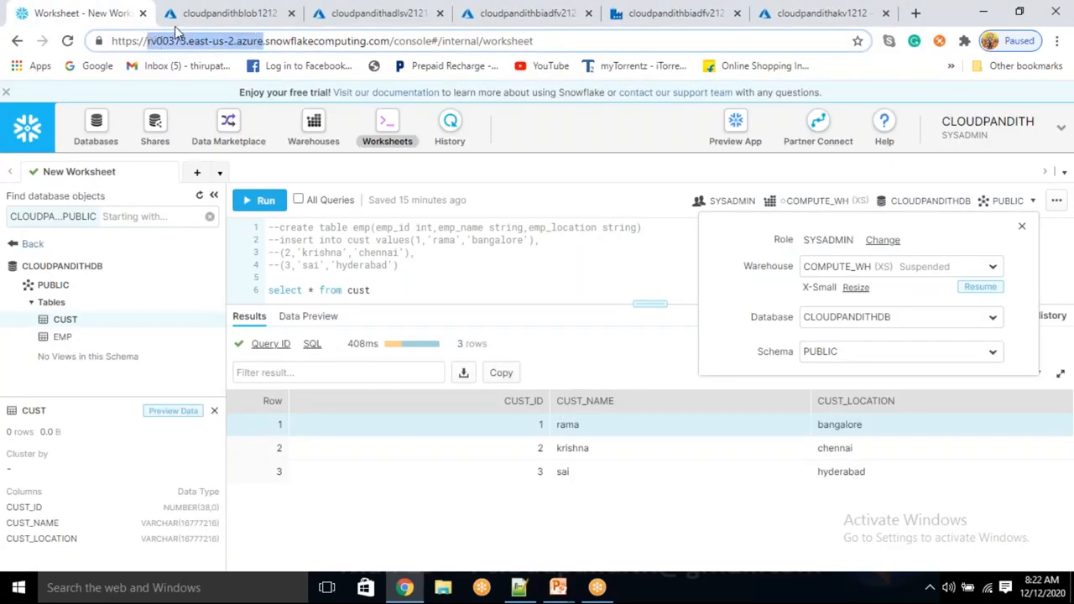
{"action": "left_click", "coordinate": [676, 13]}
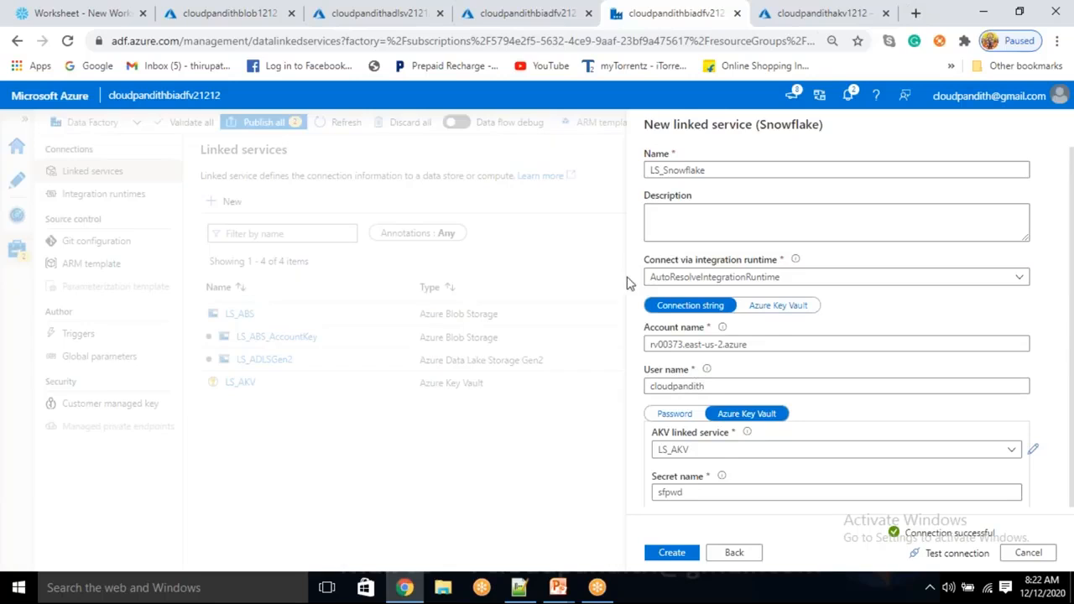
- Recheck the Key Vault, database and warehouse settings against Snowflake and create the LS_Snowflake linked service
{"action": "scroll", "coordinate": [731, 428], "scroll_direction": "down", "scroll_amount": 1}
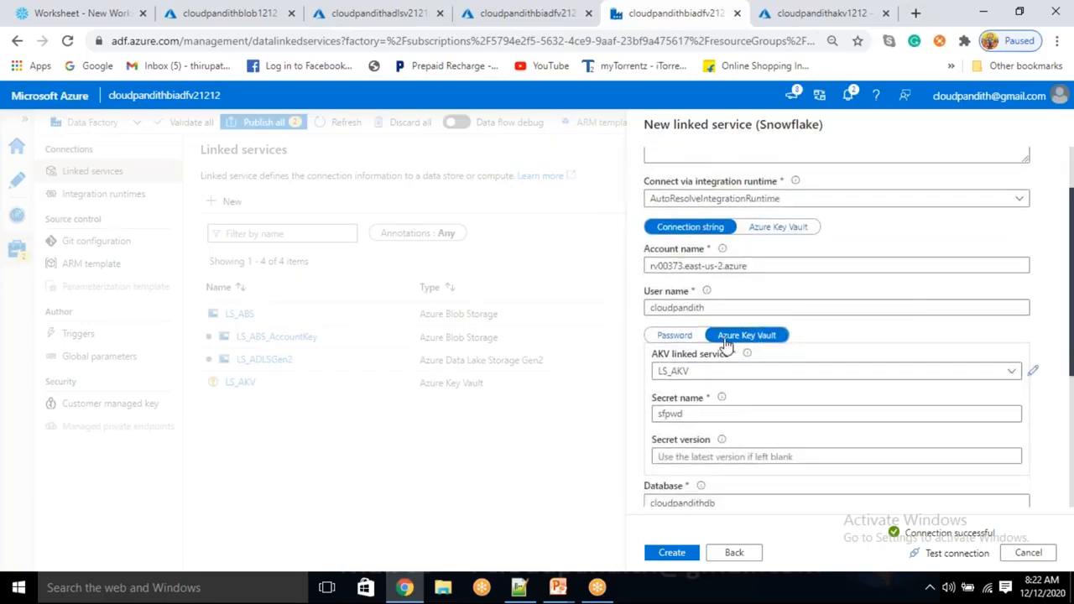
{"action": "scroll", "coordinate": [726, 427], "scroll_direction": "down", "scroll_amount": 2}
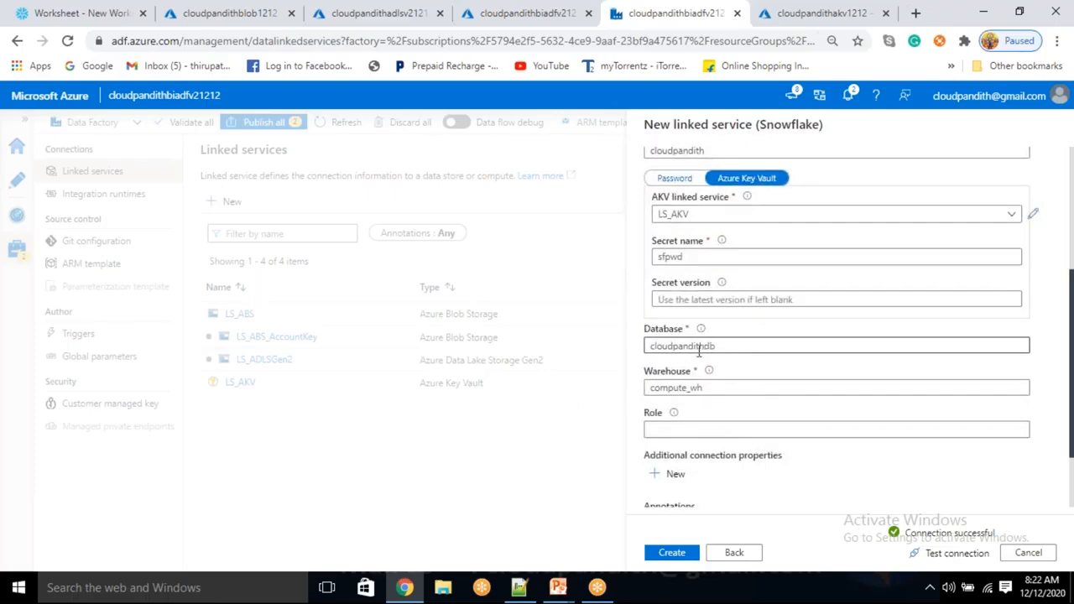
{"action": "left_click", "coordinate": [60, 12]}
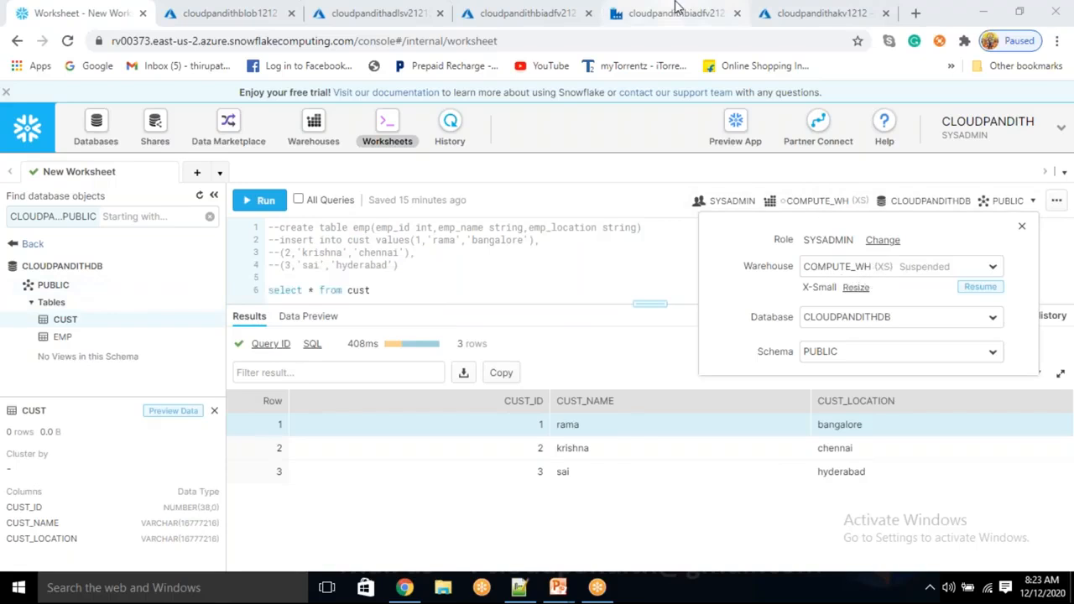
{"action": "left_click", "coordinate": [676, 10]}
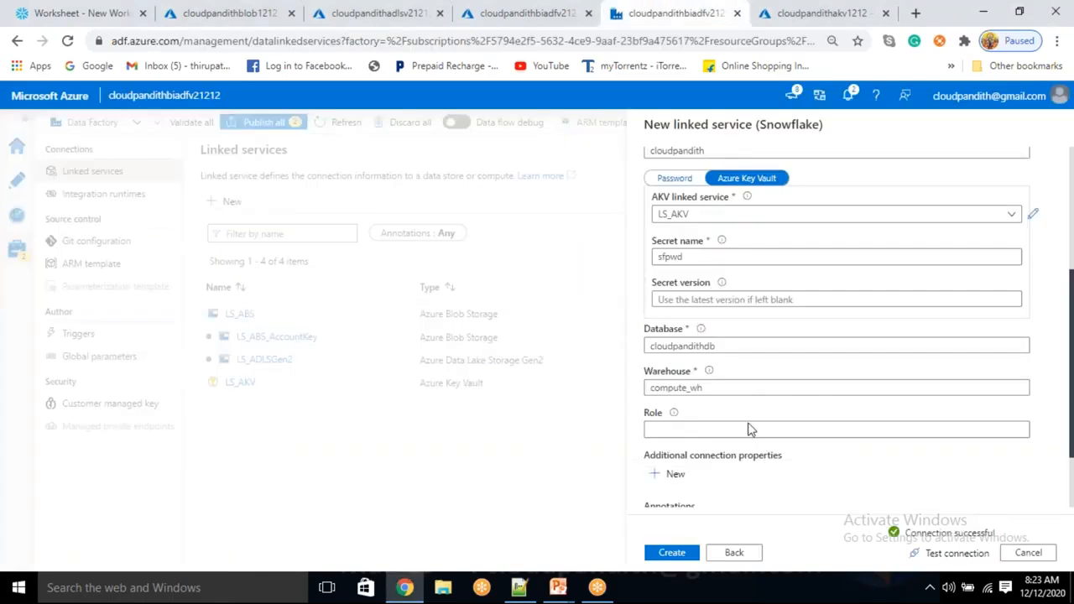
{"action": "left_click", "coordinate": [692, 553]}
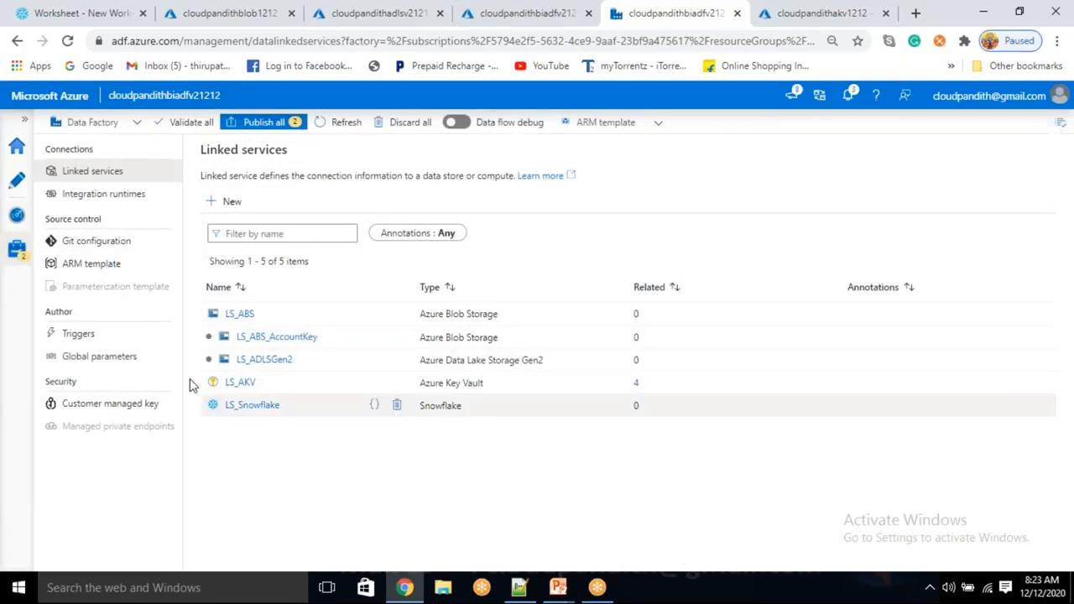
- Create a new pipeline in the authoring workspace and replace its default name with the prefix PL
{"action": "left_click", "coordinate": [17, 190]}
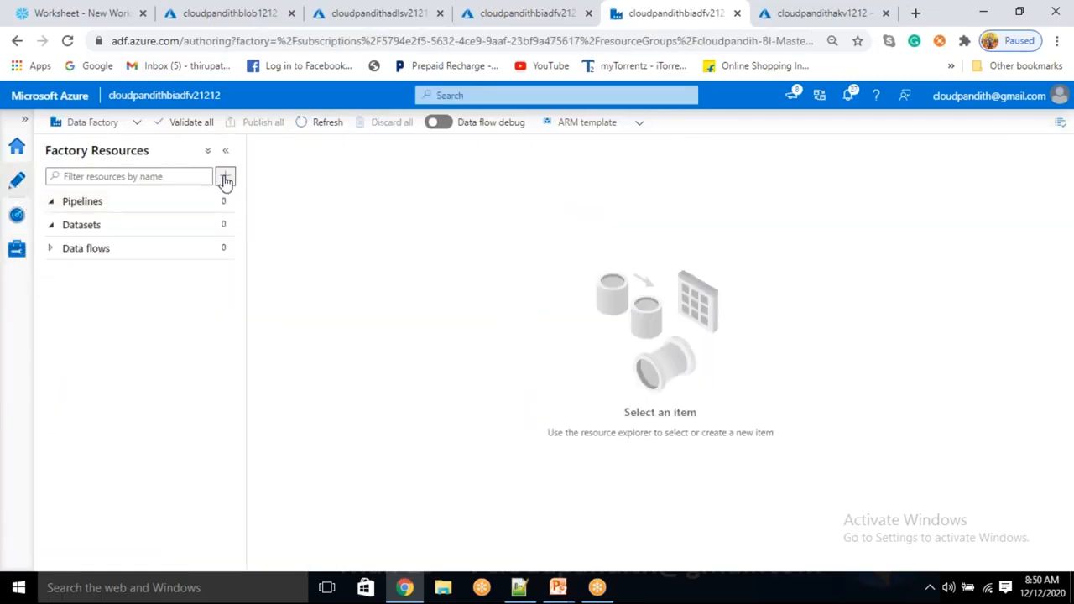
{"action": "left_click", "coordinate": [225, 180]}
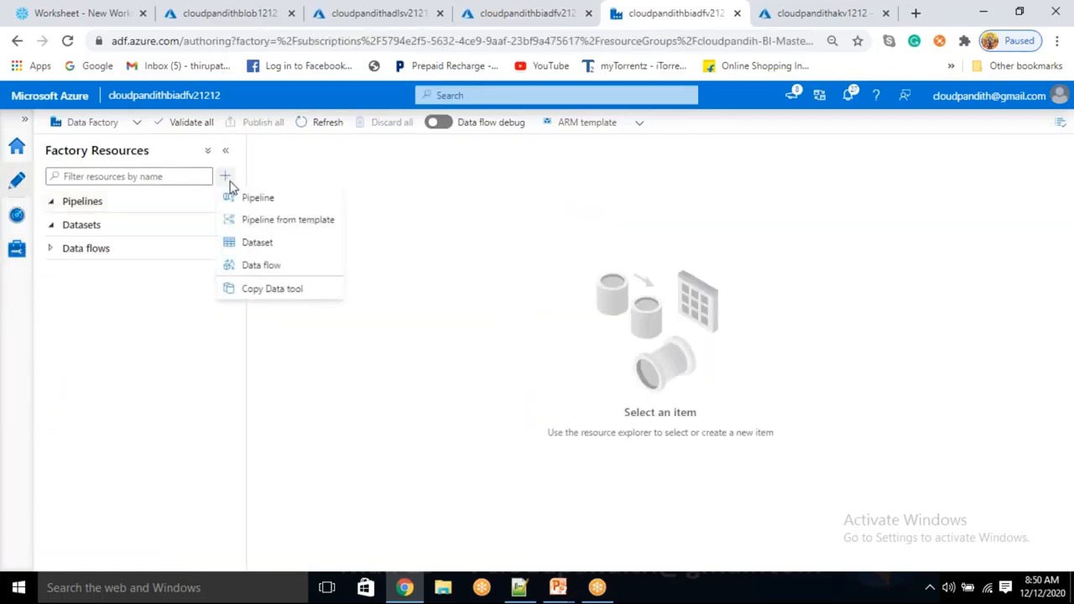
{"action": "left_click", "coordinate": [249, 198]}
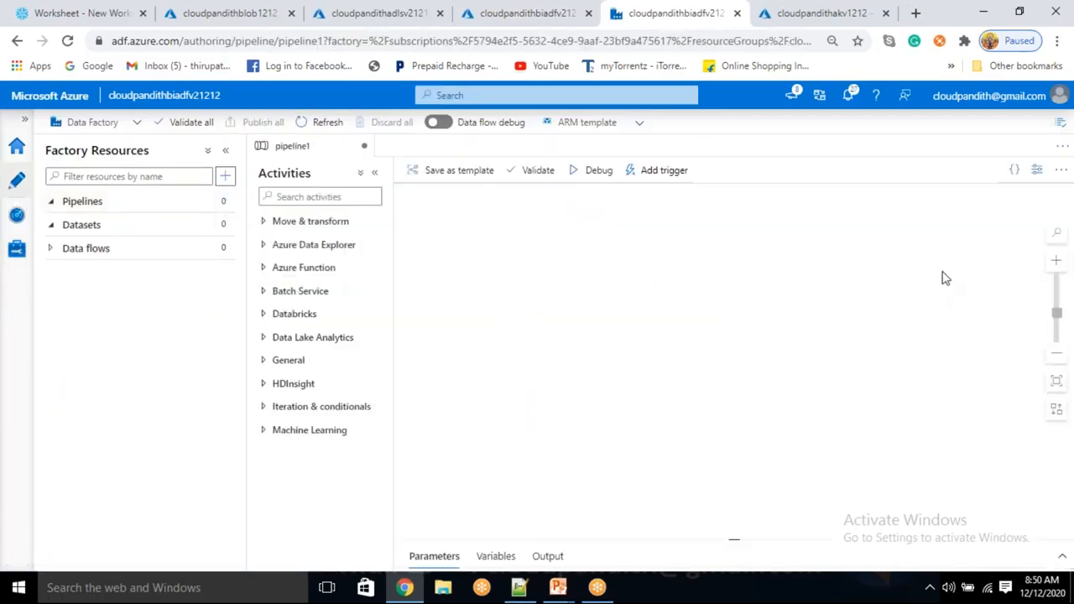
{"action": "left_click", "coordinate": [1037, 170]}
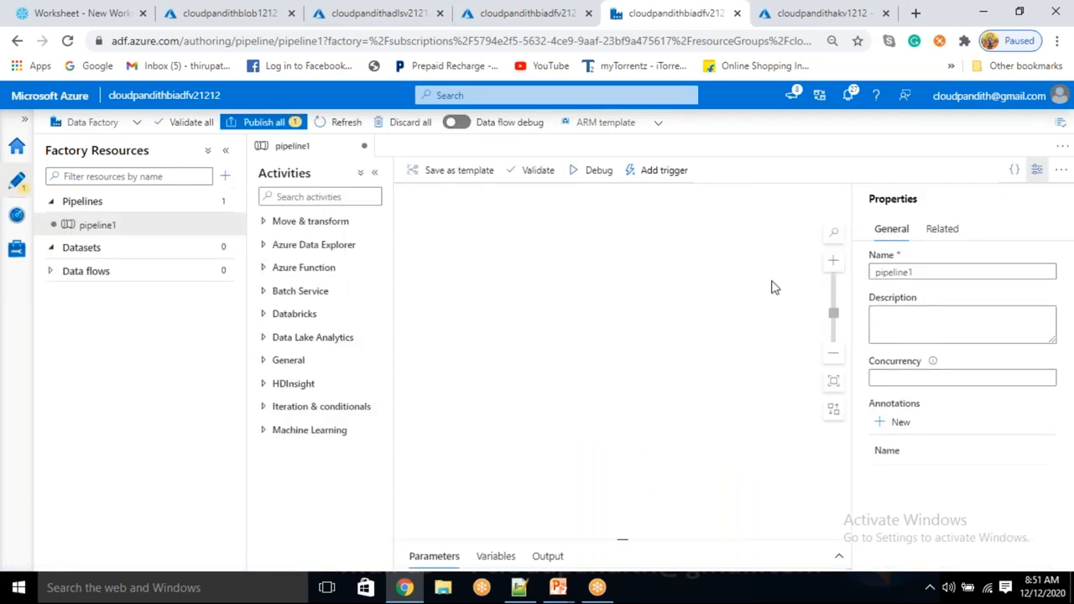
{"action": "left_click", "coordinate": [943, 272]}
{"action": "left_click_drag", "start_coordinate": [942, 272], "coordinate": [881, 268]}
{"action": "key", "text": "BackSpace"}
{"action": "type", "text": "PL"}
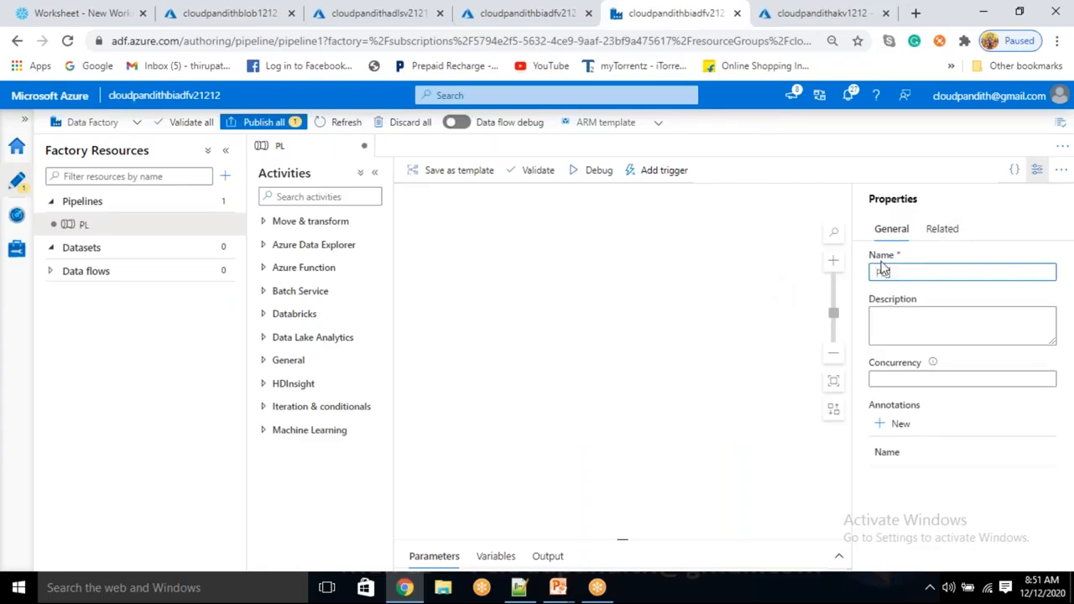
{"action": "type", "text": "_DATA_ADLSGe"}
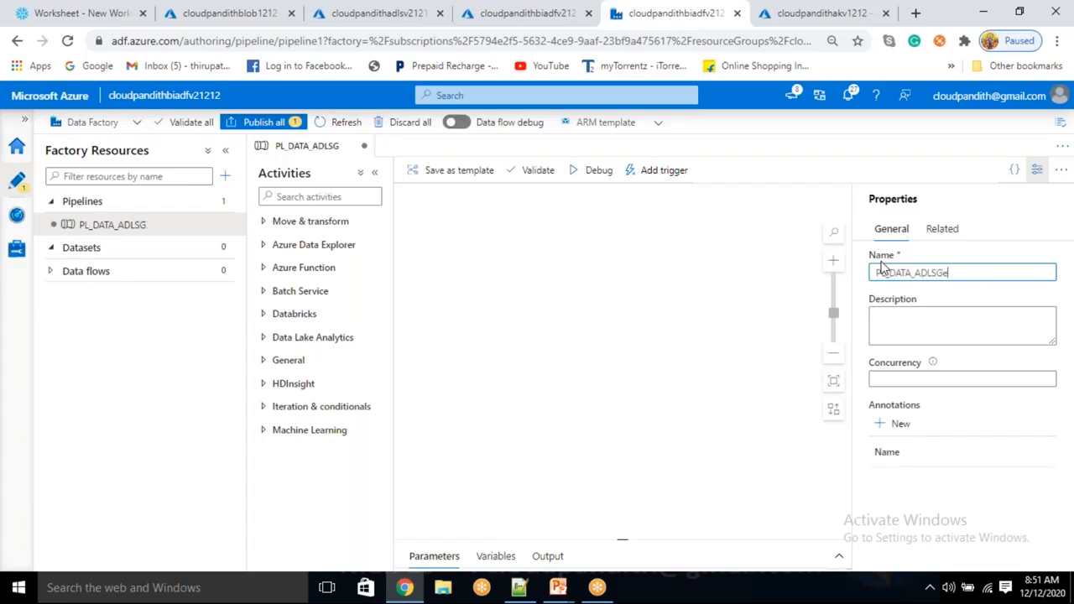
{"action": "key", "text": "BackSpace"}
{"action": "key", "text": "BackSpace"}
{"action": "key", "text": "BackSpace"}
{"action": "key", "text": "BackSpace"}
{"action": "key", "text": "BackSpace"}
{"action": "key", "text": "BackSpace"}
{"action": "key", "text": "BackSpace"}
{"action": "key", "text": "BackSpace"}
{"action": "key", "text": "BackSpace"}
{"action": "key", "text": "BackSpace"}
{"action": "key", "text": "BackSpace"}
{"action": "key", "text": "BackSpace"}
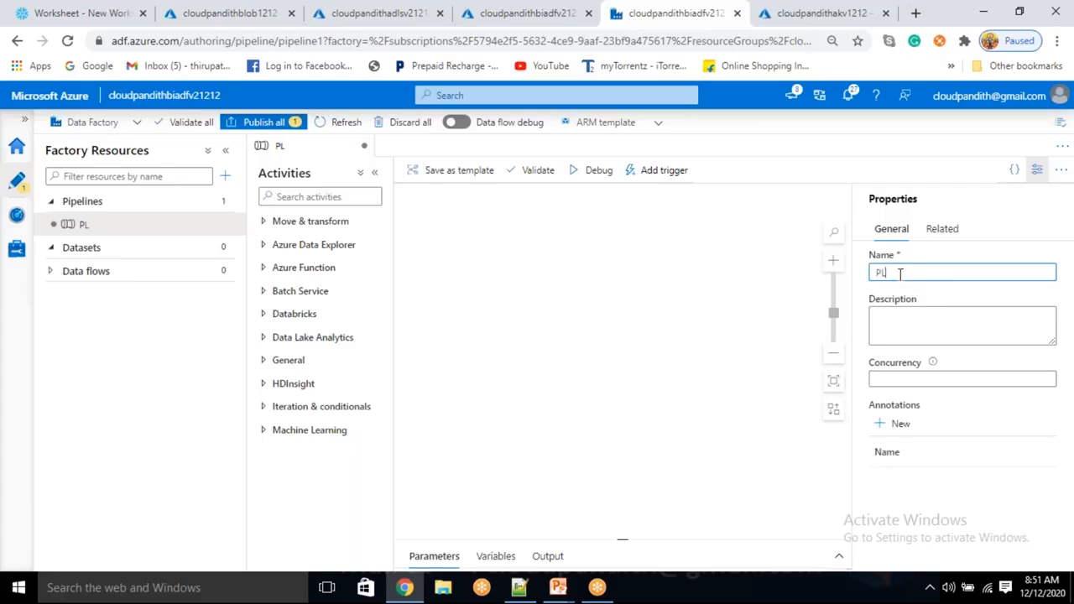
- Complete the pipeline's name as PL_DATA_Snowflake_ADLSGen2 and add a Copy data activity to its canvas
{"action": "type", "text": "L_DATA_Snowflake_ADLSGen2"}
{"action": "left_click", "coordinate": [1037, 178]}
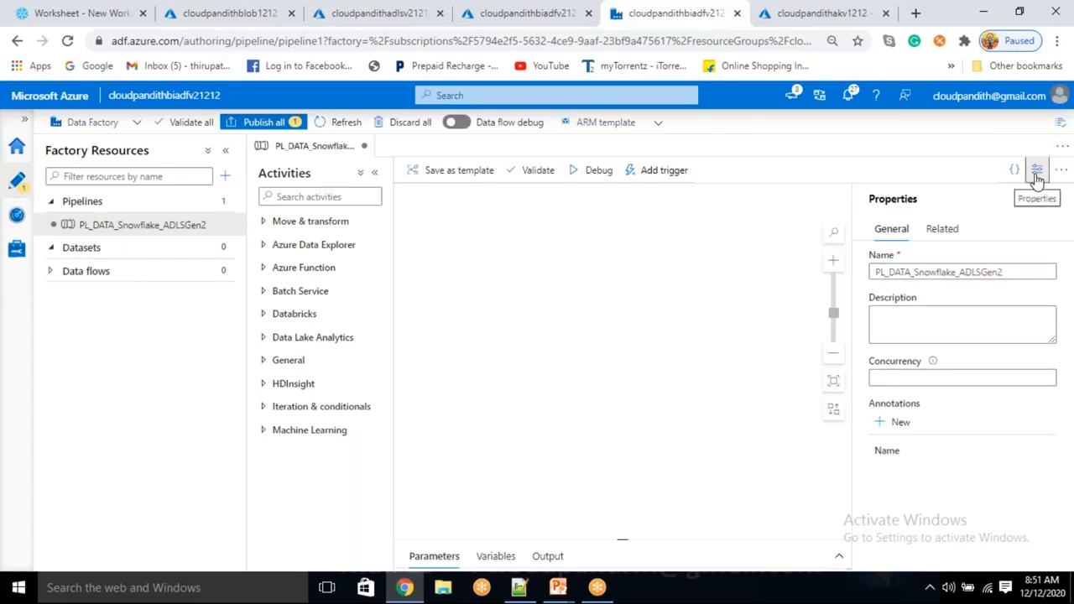
{"action": "left_click", "coordinate": [308, 223]}
{"action": "left_click_drag", "start_coordinate": [307, 246], "coordinate": [640, 295]}
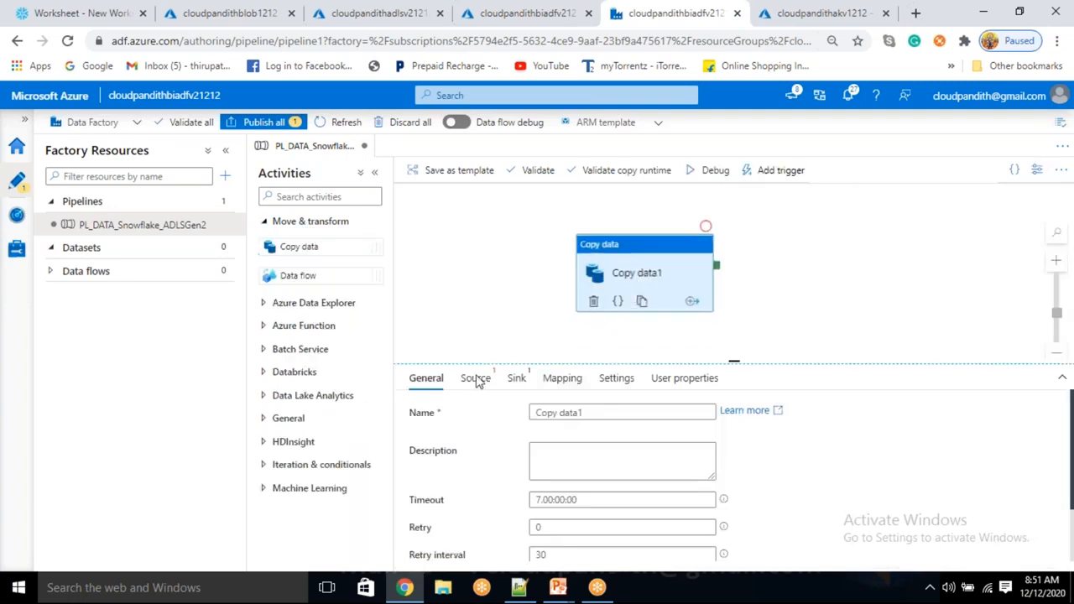
- Start a new source dataset for the Copy data activity using the Snowflake data store
{"action": "left_click", "coordinate": [476, 379]}
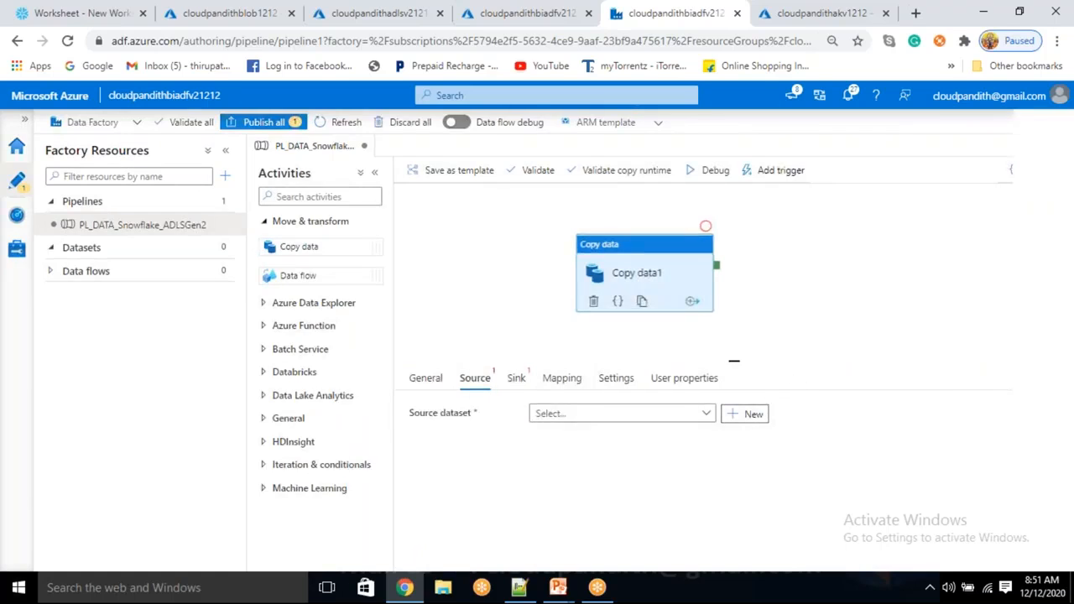
{"action": "left_click", "coordinate": [745, 413]}
{"action": "type", "text": "snow"}
{"action": "left_click", "coordinate": [709, 352]}
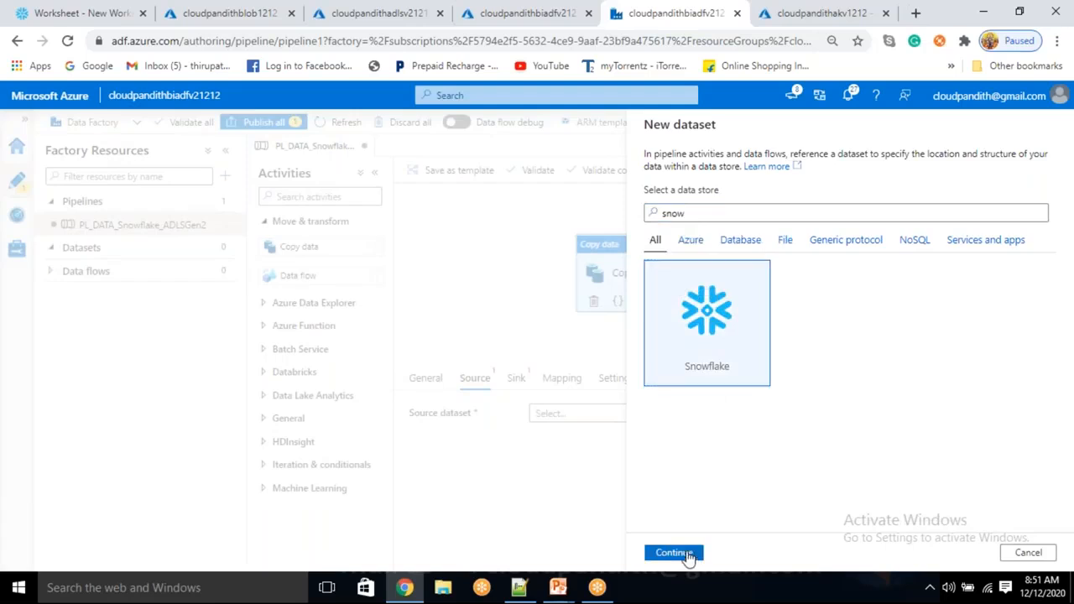
{"action": "left_click", "coordinate": [674, 553]}
- Name the source dataset DS_Snowflake_Source and assign it the LS_Snowflake linked service
{"action": "left_click", "coordinate": [743, 171]}
{"action": "left_click_drag", "start_coordinate": [743, 170], "coordinate": [611, 170]}
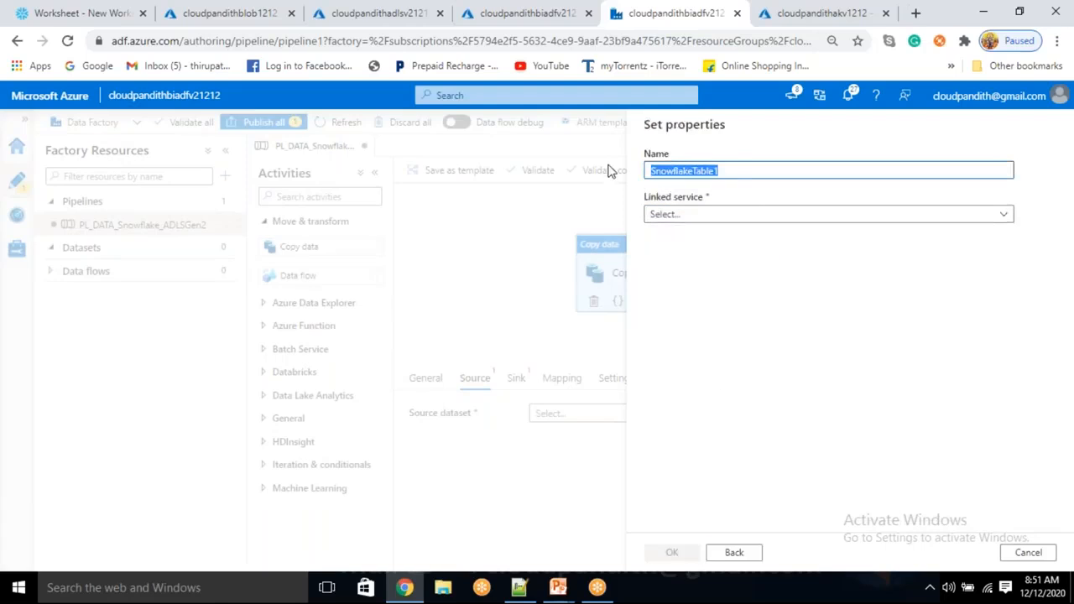
{"action": "key", "text": "BackSpace"}
{"action": "type", "text": "DS_"}
{"action": "type", "text": "Sourc"}
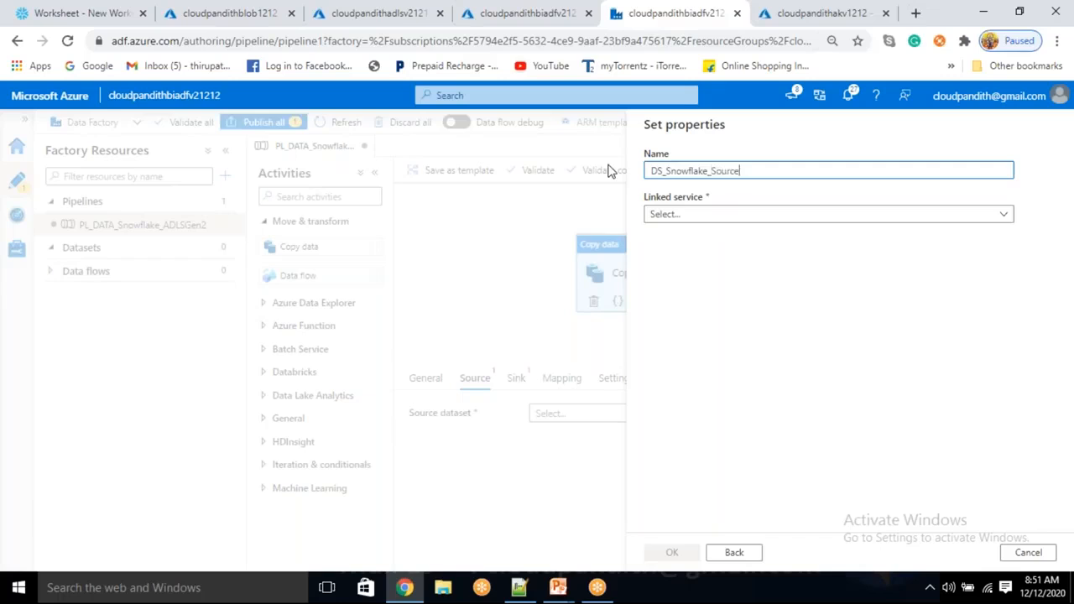
{"action": "left_click", "coordinate": [669, 214]}
{"action": "left_click", "coordinate": [689, 313]}
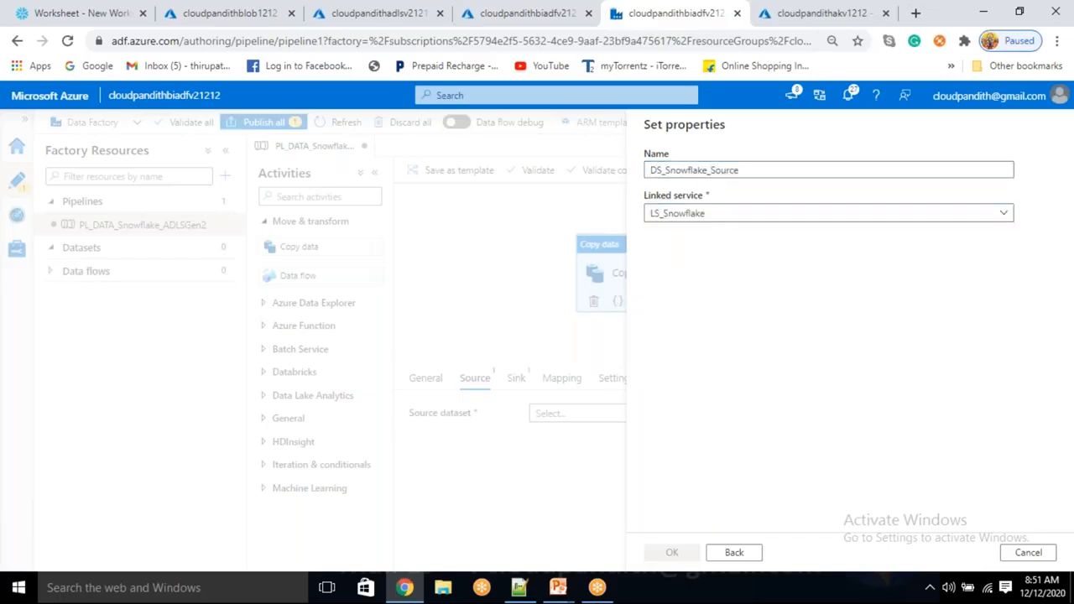
- Select the PUBLIC.CUST table for the source dataset and create the dataset
{"action": "left_click", "coordinate": [686, 258]}
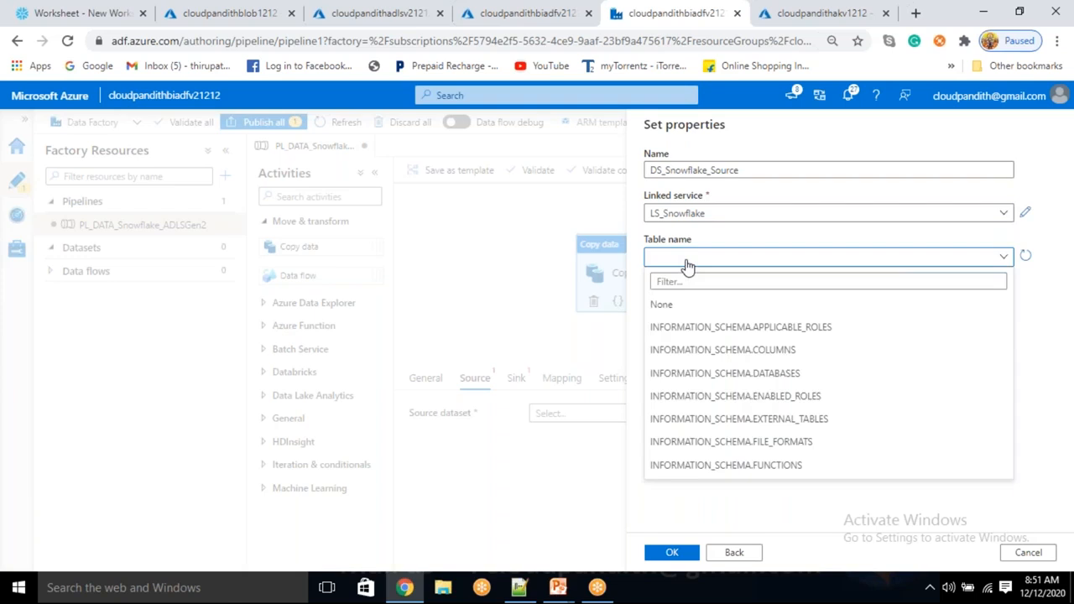
{"action": "left_click", "coordinate": [683, 282]}
{"action": "type", "text": "cus"}
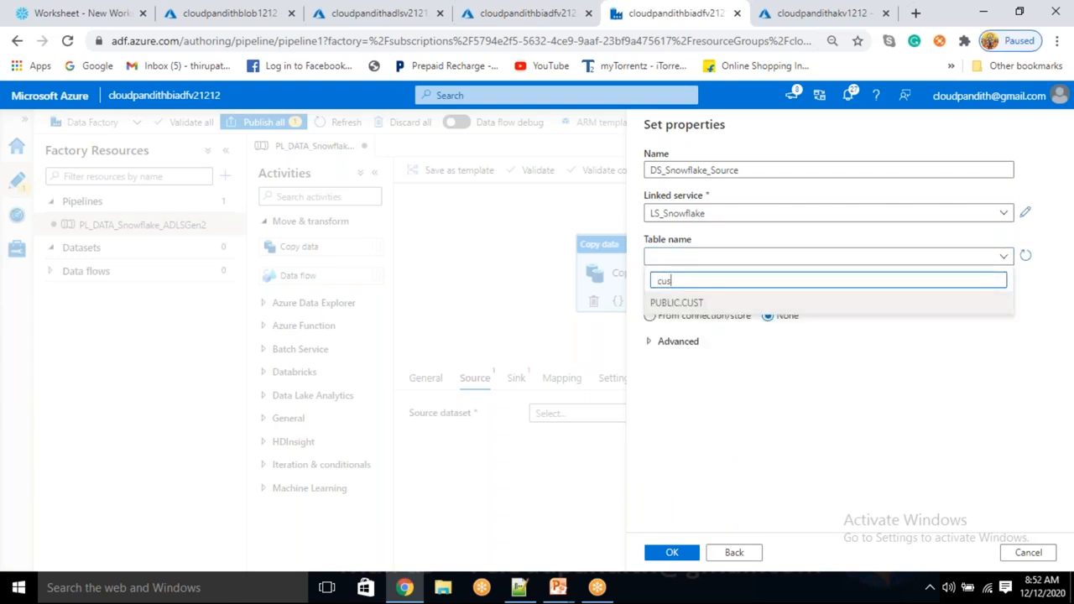
{"action": "left_click", "coordinate": [676, 302]}
{"action": "left_click", "coordinate": [683, 556]}
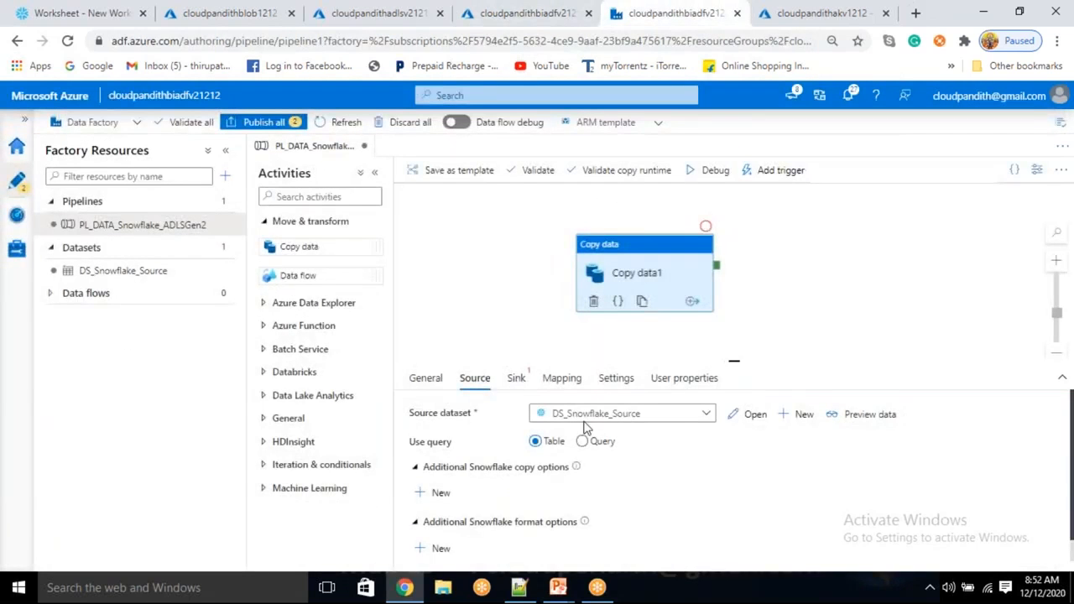
- Start a new sink dataset for the Copy data activity using Azure Data Lake Storage Gen2 and the DelimitedText format
{"action": "left_click", "coordinate": [515, 378]}
{"action": "left_click", "coordinate": [756, 415]}
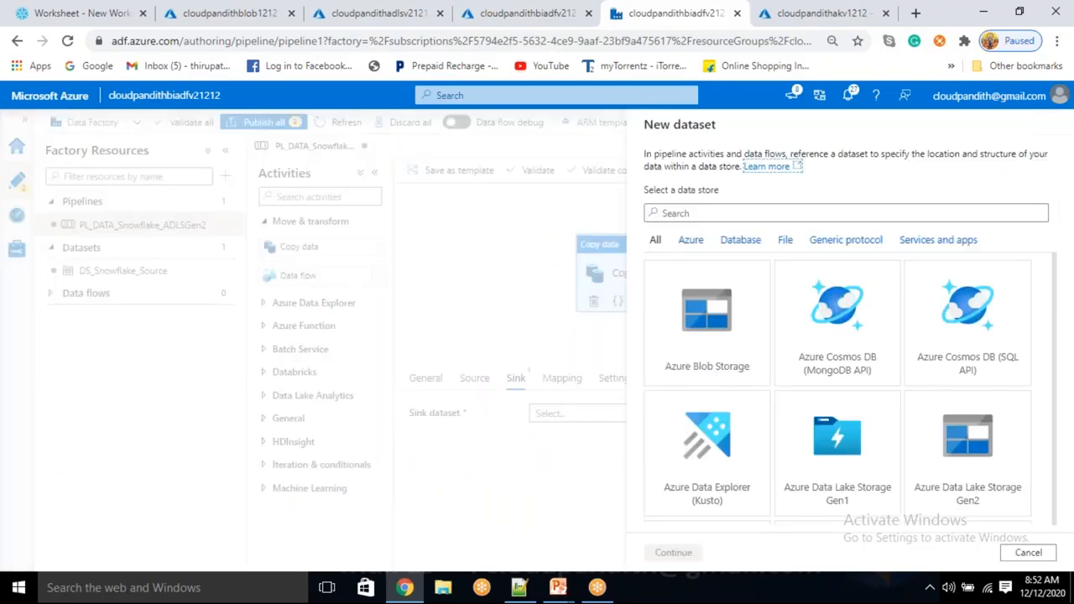
{"action": "type", "text": "data"}
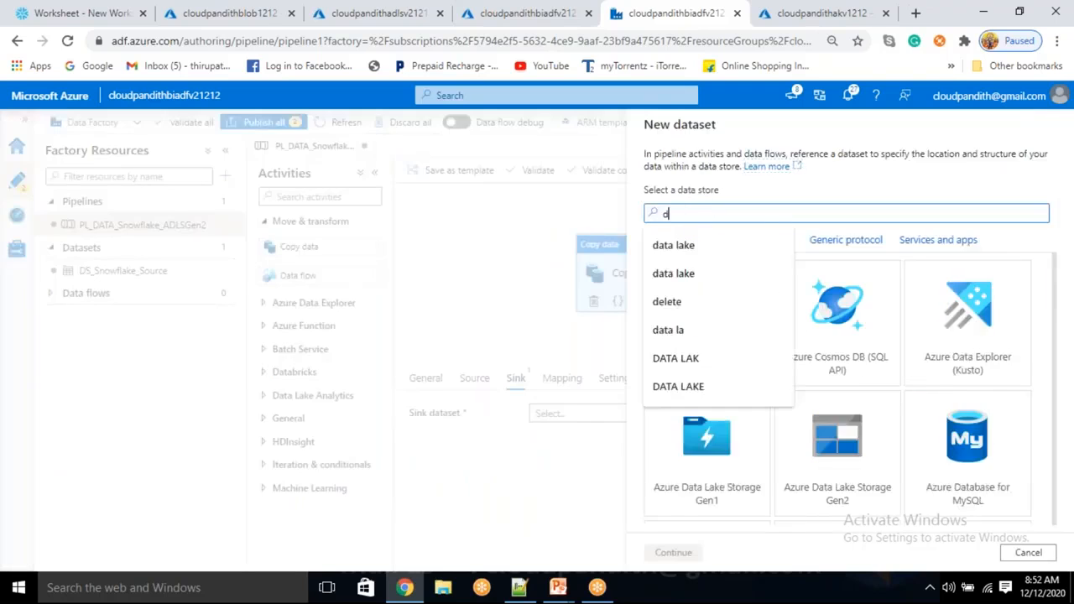
{"action": "key", "text": "BackSpace"}
{"action": "key", "text": "BackSpace"}
{"action": "key", "text": "BackSpace"}
{"action": "key", "text": "BackSpace"}
{"action": "key", "text": "BackSpace"}
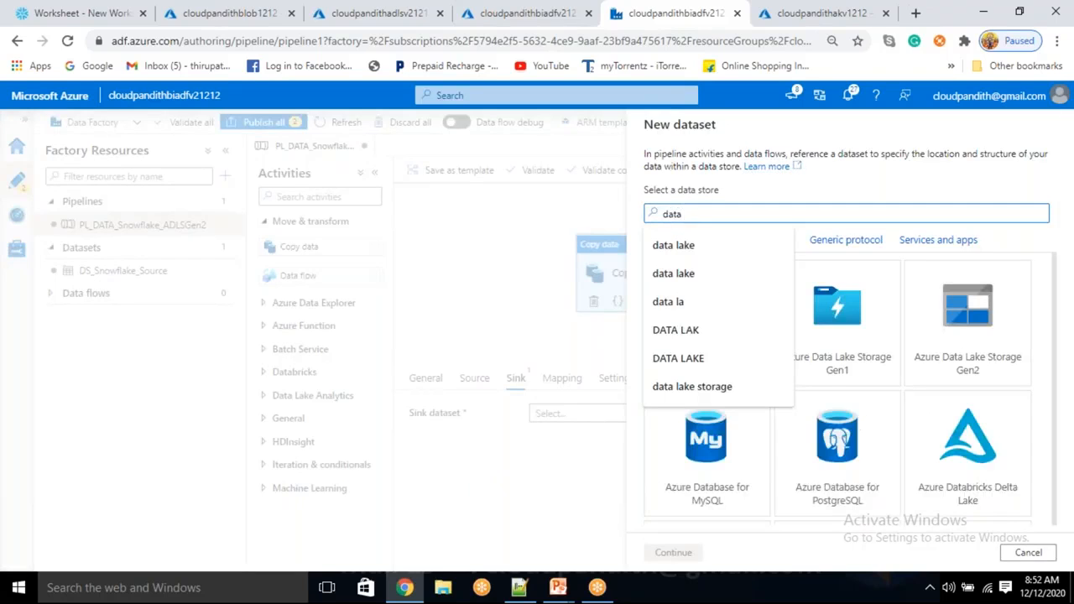
{"action": "type", "text": "gen2"}
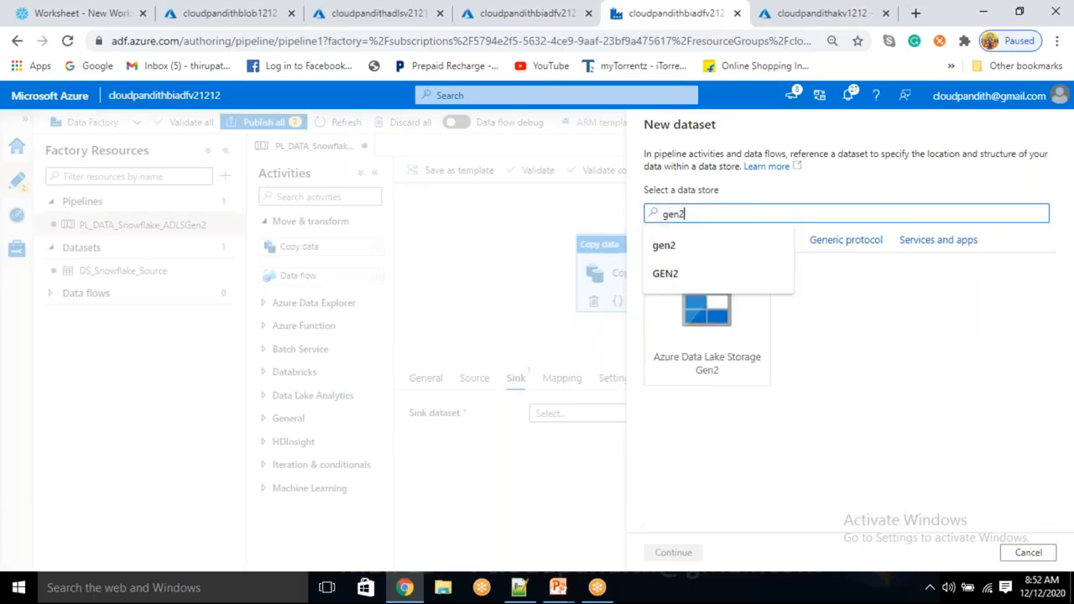
{"action": "left_click", "coordinate": [707, 366]}
{"action": "double_click", "coordinate": [714, 369]}
{"action": "left_click", "coordinate": [933, 233]}
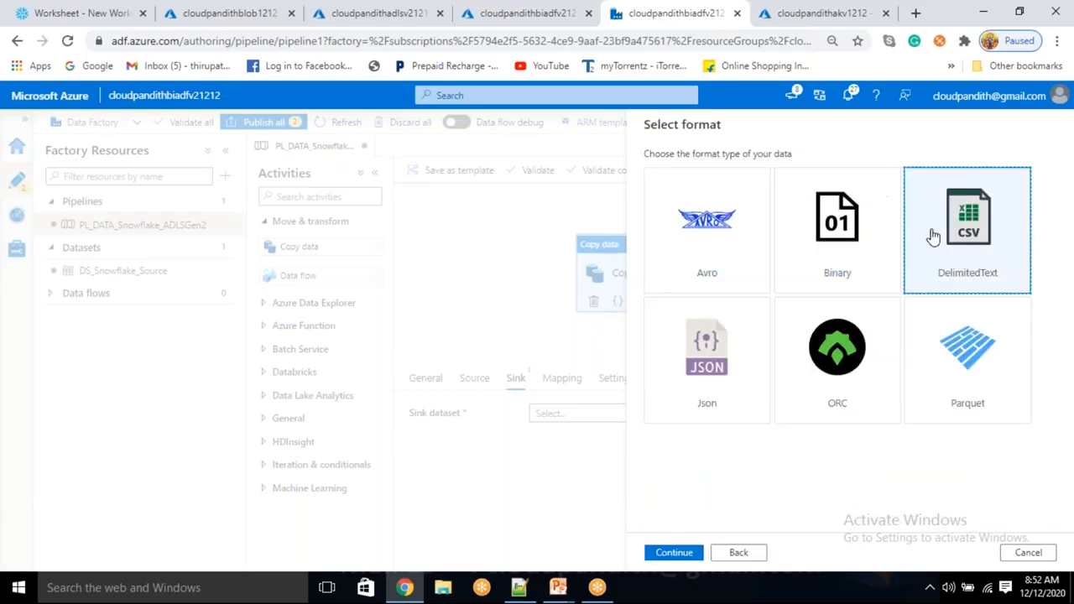
{"action": "left_click", "coordinate": [680, 555]}
- Name the sink dataset DS_ADLSGen2_Sink and assign it the LS_ADLSGen2 linked service
{"action": "double_click", "coordinate": [740, 174]}
{"action": "key", "text": "BackSpace"}
{"action": "type", "text": "DS_ADLSGen2_Sink"}
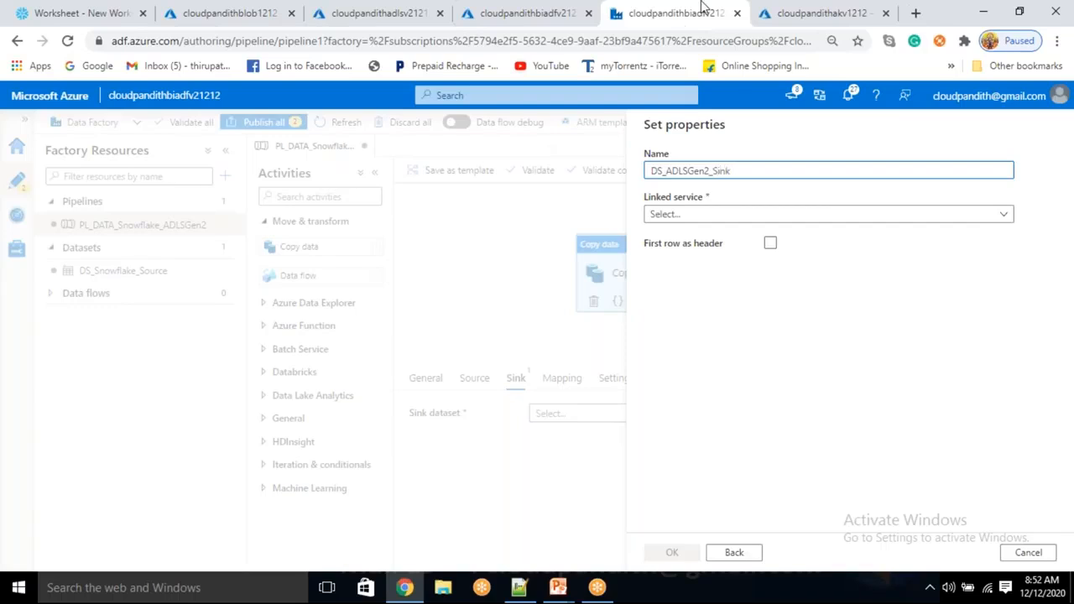
{"action": "left_click", "coordinate": [731, 213]}
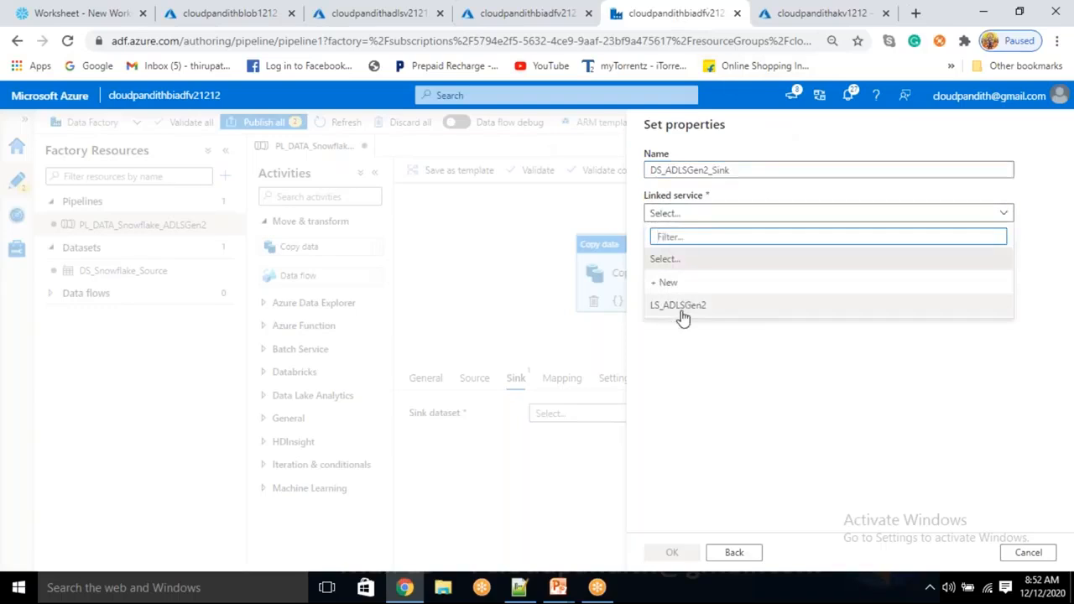
{"action": "left_click", "coordinate": [683, 316]}
- Set the sink file system to snopflakedata, treat the first row as header, import no schema, and create the dataset
{"action": "left_click", "coordinate": [687, 259]}
{"action": "type", "text": "clo"}
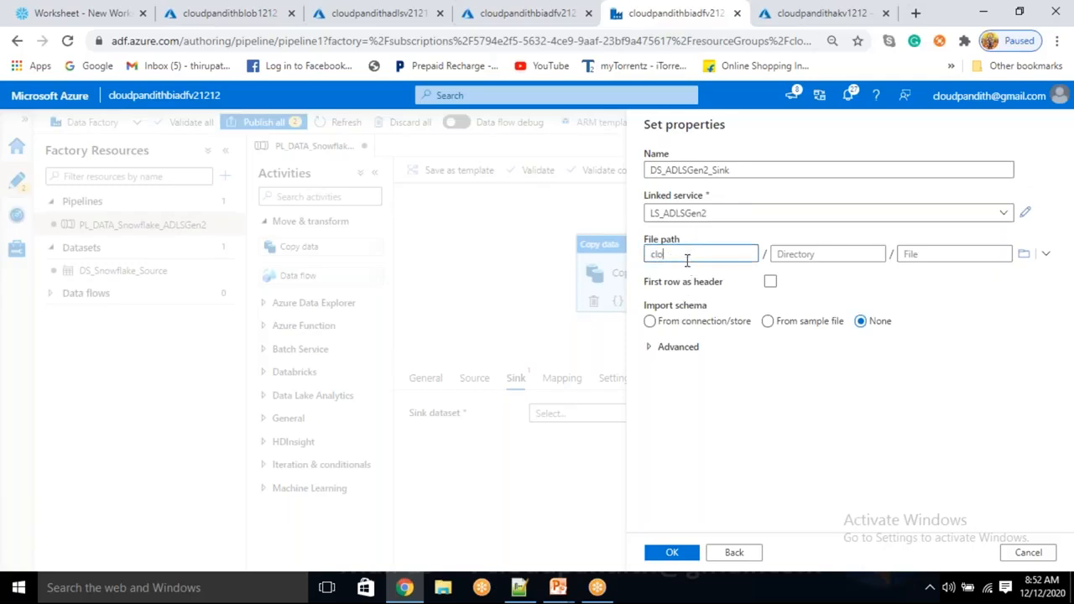
{"action": "key", "text": "BackSpace"}
{"action": "type", "text": "snopflakedata"}
{"action": "left_click", "coordinate": [769, 283]}
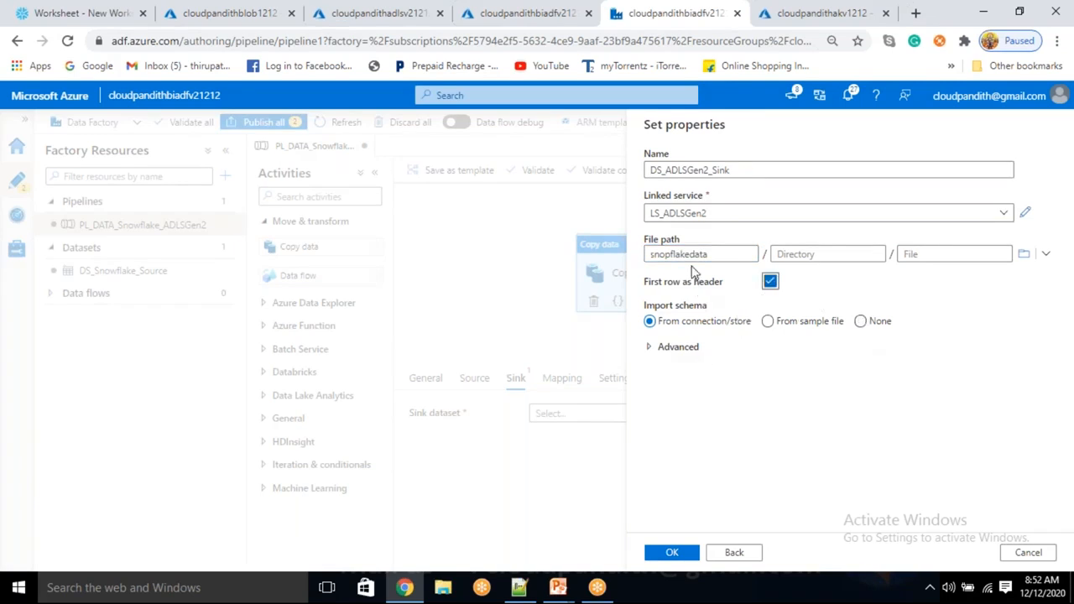
{"action": "left_click", "coordinate": [861, 323]}
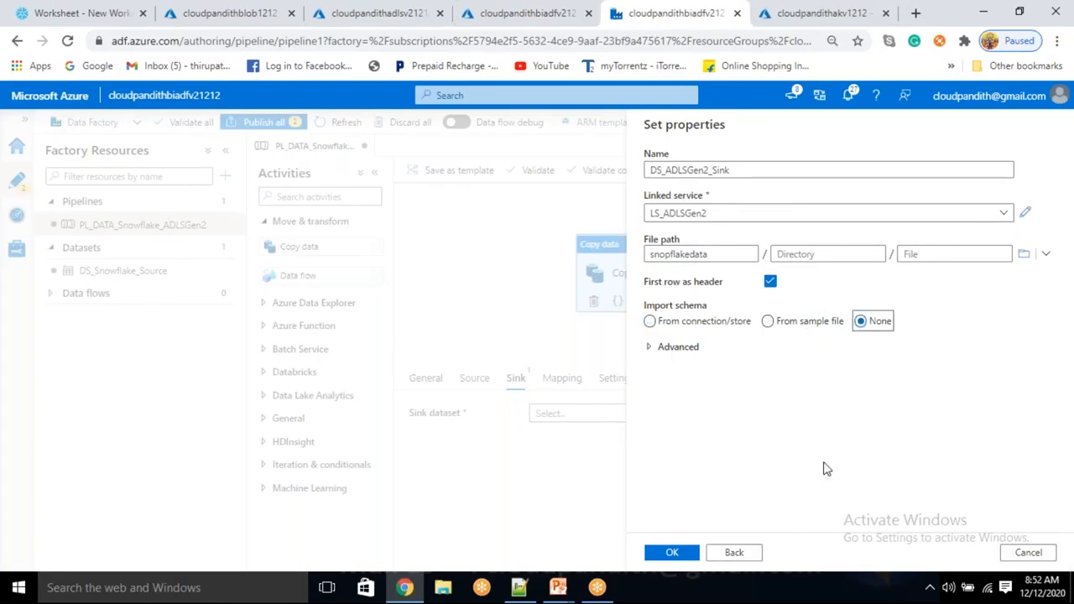
{"action": "left_click", "coordinate": [690, 554]}
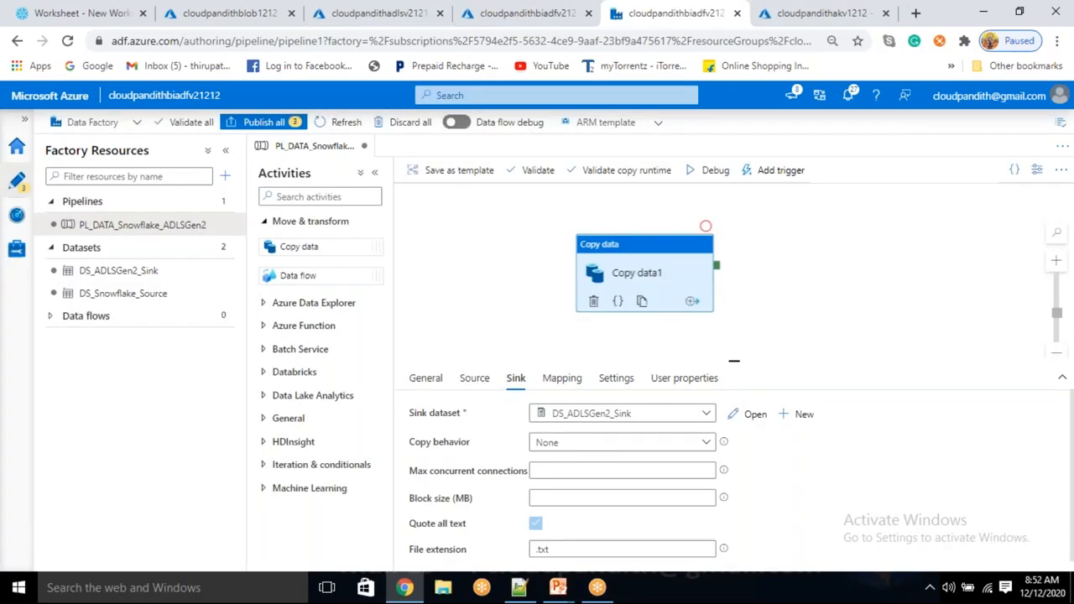
- Try a debug run of the pipeline, close its validation output, and set the sink's file extension to .csv
{"action": "left_click", "coordinate": [712, 170]}
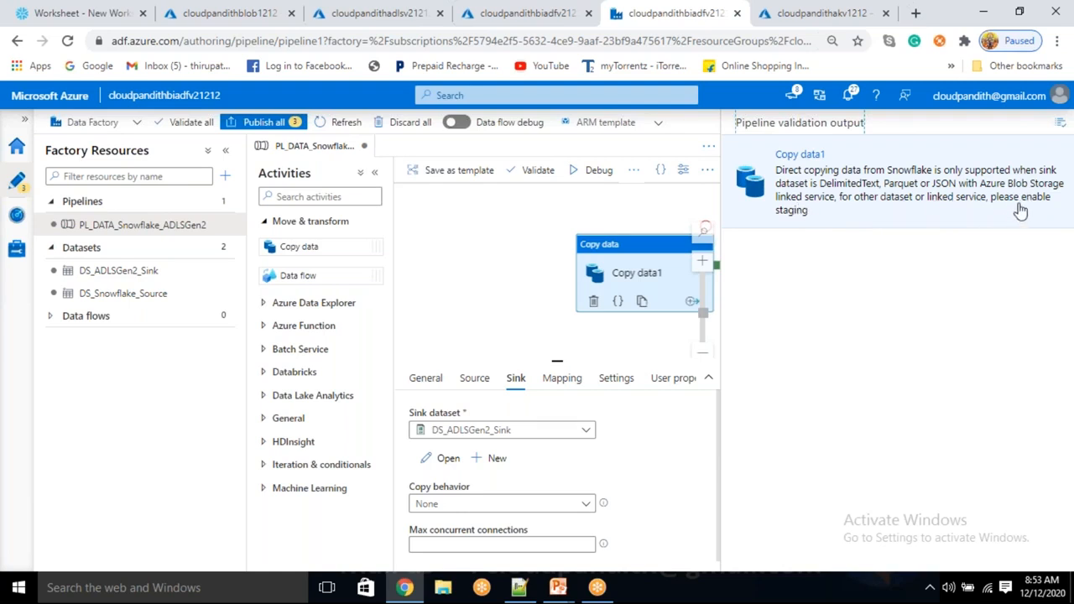
{"action": "left_click", "coordinate": [1061, 126]}
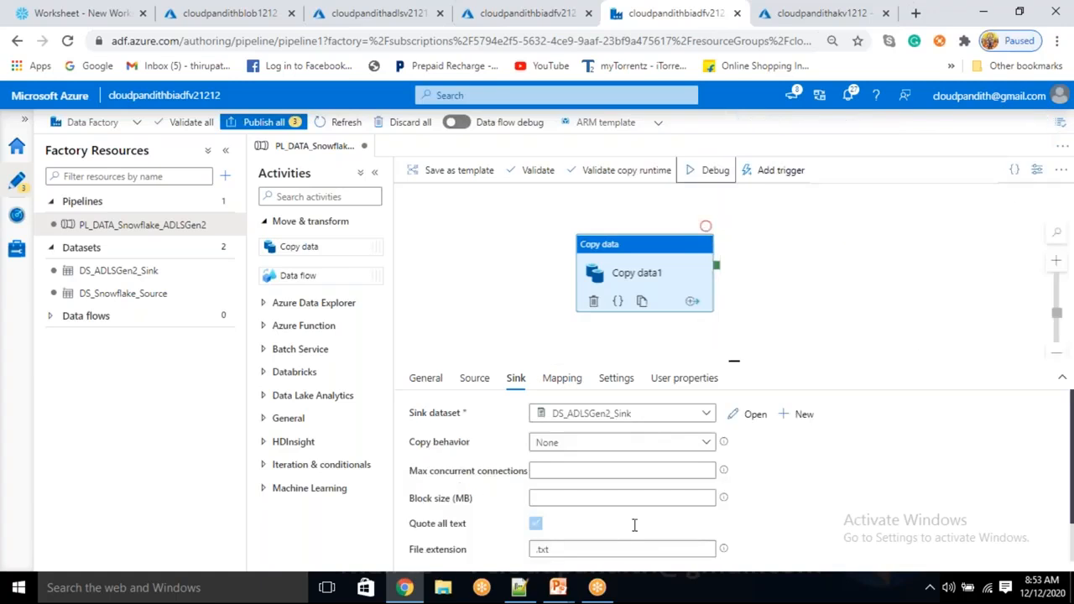
{"action": "scroll", "coordinate": [797, 510], "scroll_direction": "down", "scroll_amount": 1}
{"action": "scroll", "coordinate": [797, 510], "scroll_direction": "down", "scroll_amount": 1}
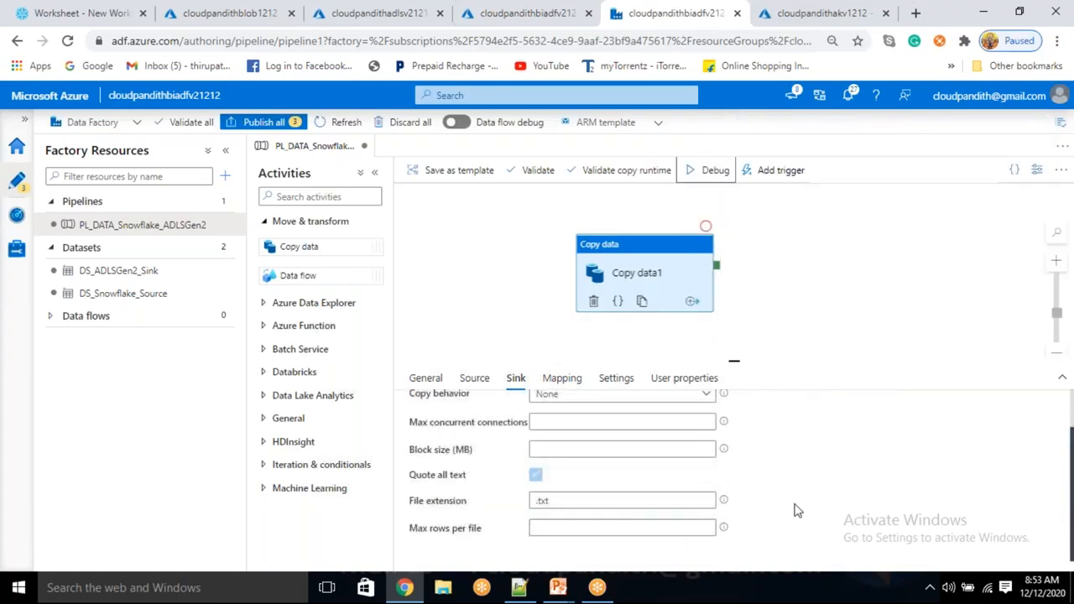
{"action": "left_click", "coordinate": [560, 501]}
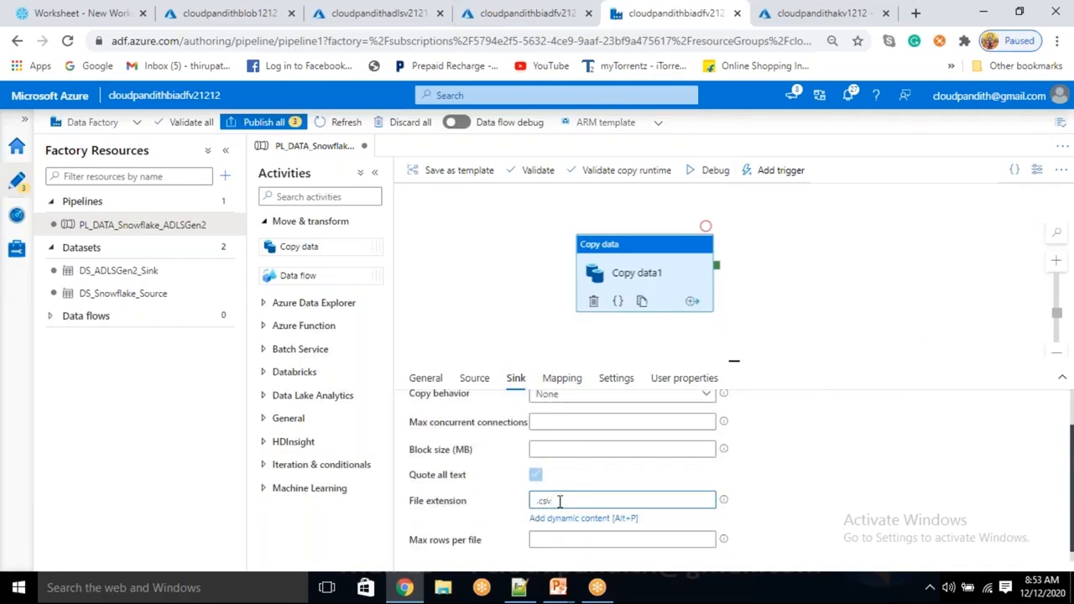
- Enable staging for the Copy data activity and choose LS_ABS as the staging account linked service
{"action": "left_click", "coordinate": [615, 378]}
{"action": "scroll", "coordinate": [538, 537], "scroll_direction": "down", "scroll_amount": 1}
{"action": "scroll", "coordinate": [538, 537], "scroll_direction": "down", "scroll_amount": 1}
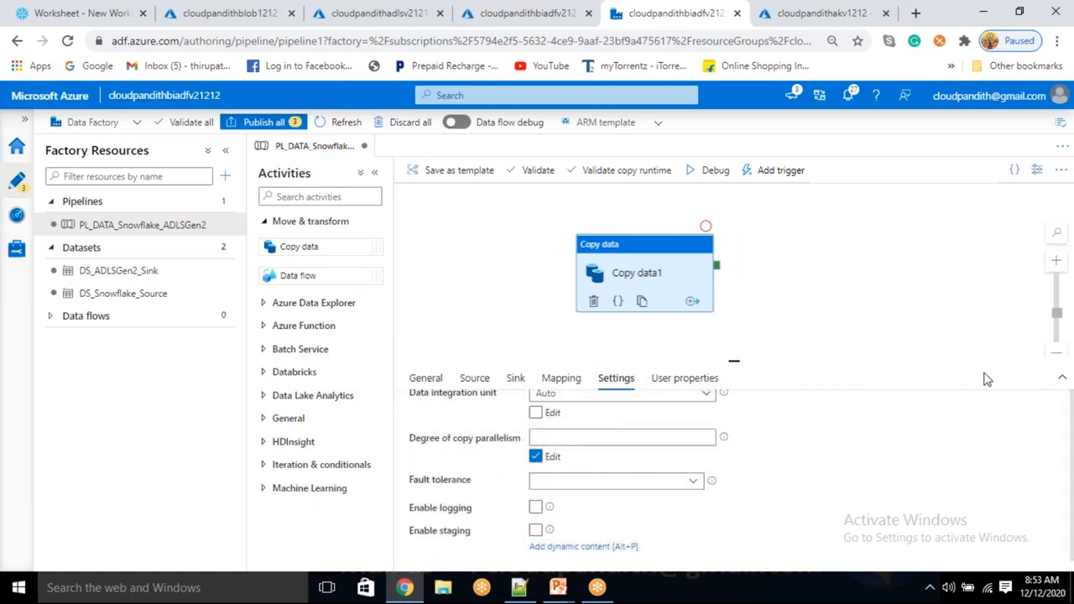
{"action": "left_click", "coordinate": [1064, 380]}
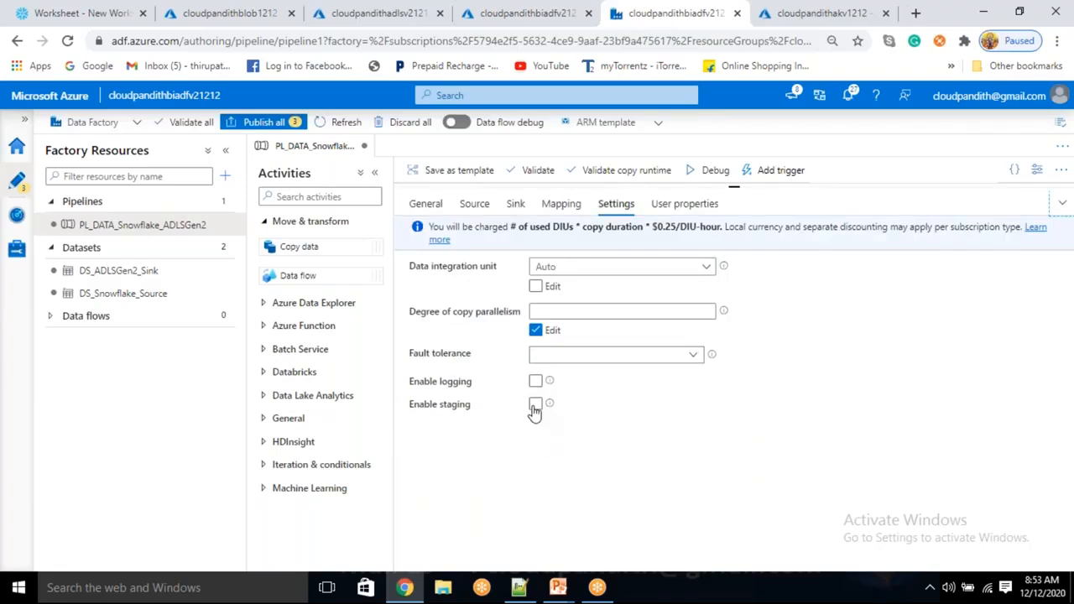
{"action": "left_click", "coordinate": [536, 404]}
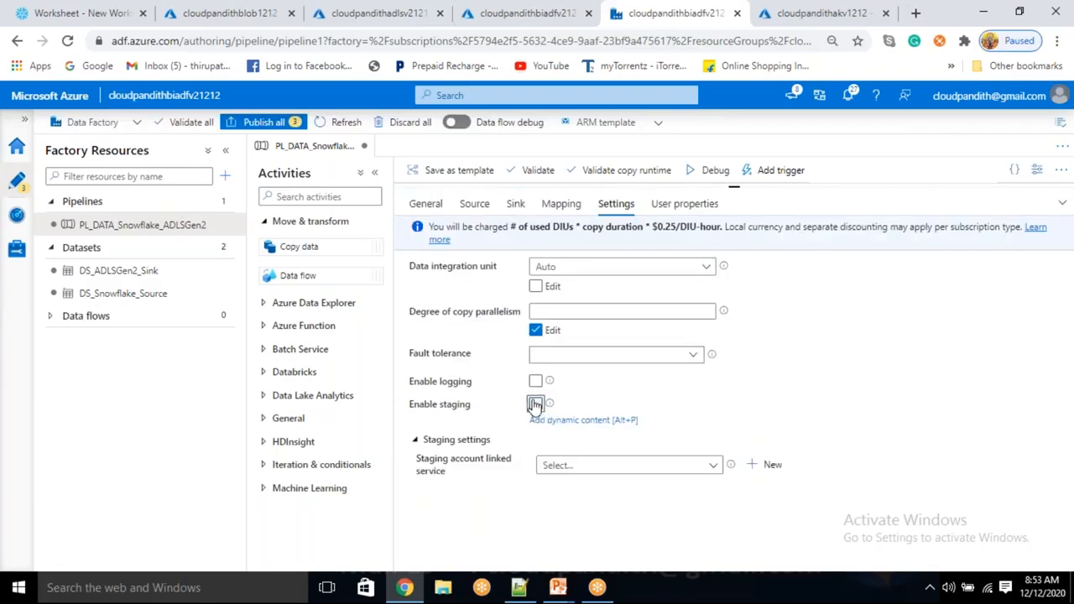
{"action": "left_click", "coordinate": [579, 454]}
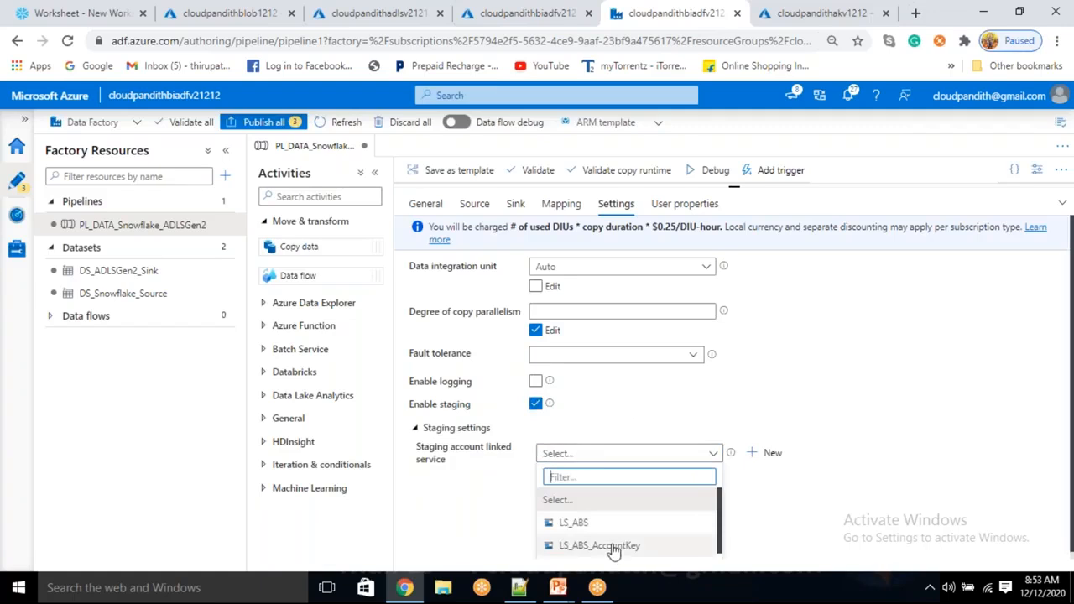
{"action": "left_click", "coordinate": [587, 522]}
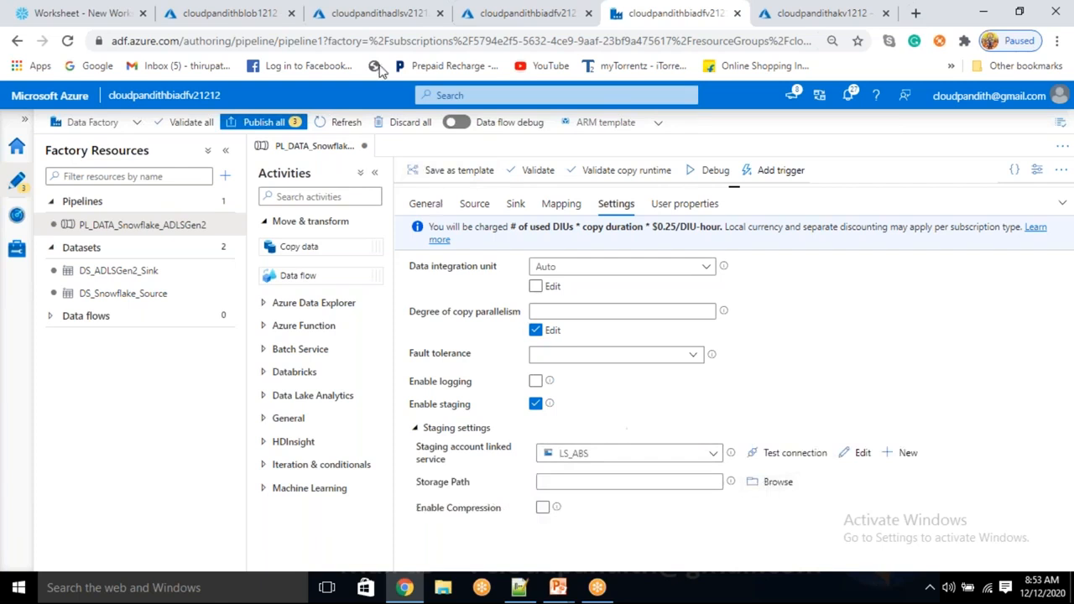
- Create a private container named stagingcontainer in the cloudpandithblob1212 storage account, copying its name, and refresh the container list
{"action": "left_click", "coordinate": [245, 13]}
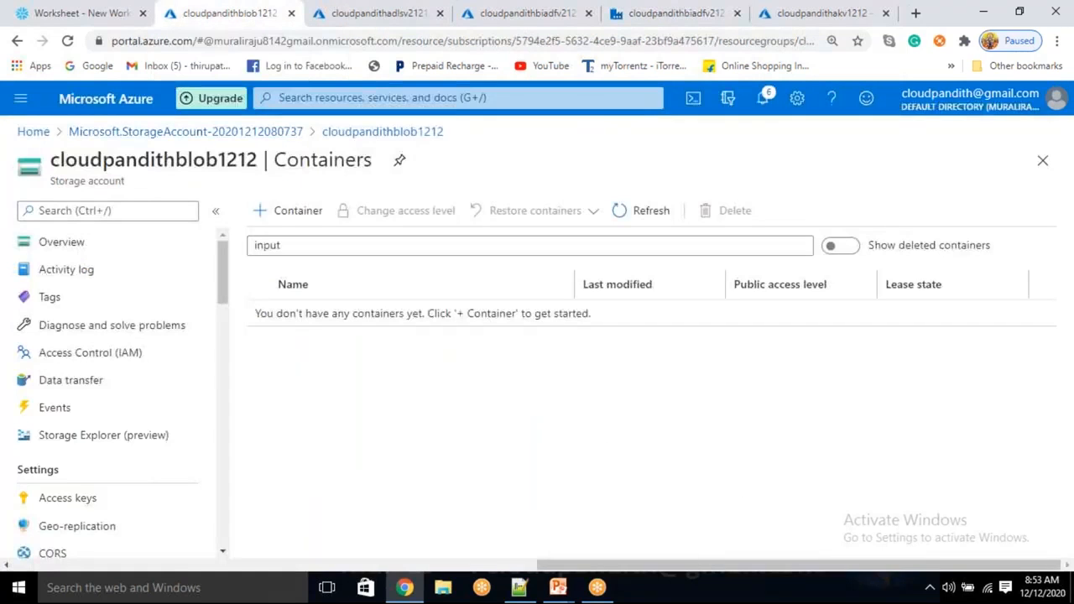
{"action": "left_click", "coordinate": [300, 215]}
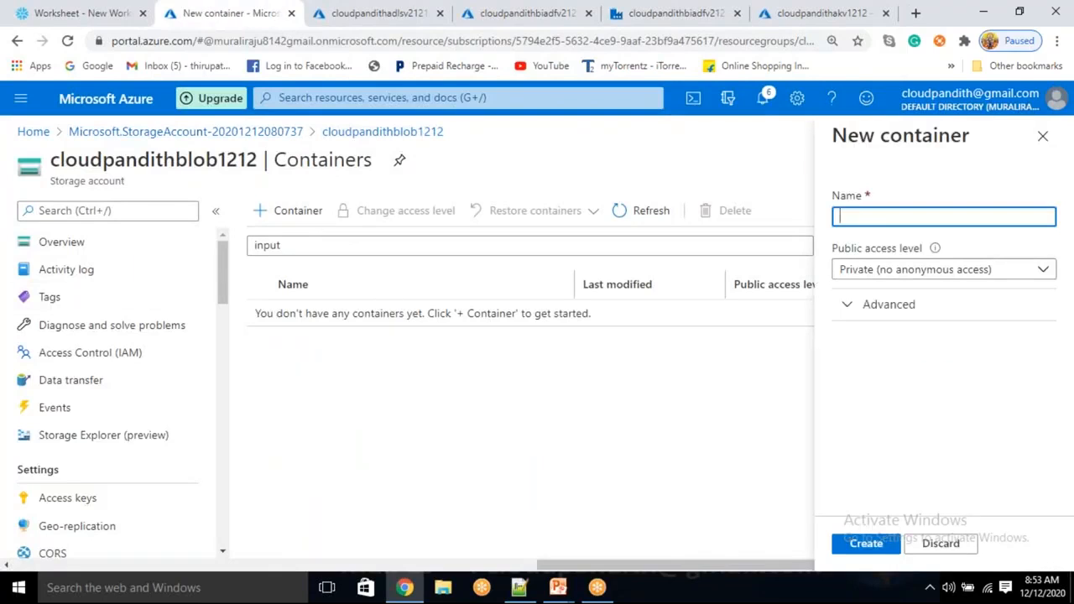
{"action": "type", "text": "stagingpa"}
{"action": "type", "text": "co"}
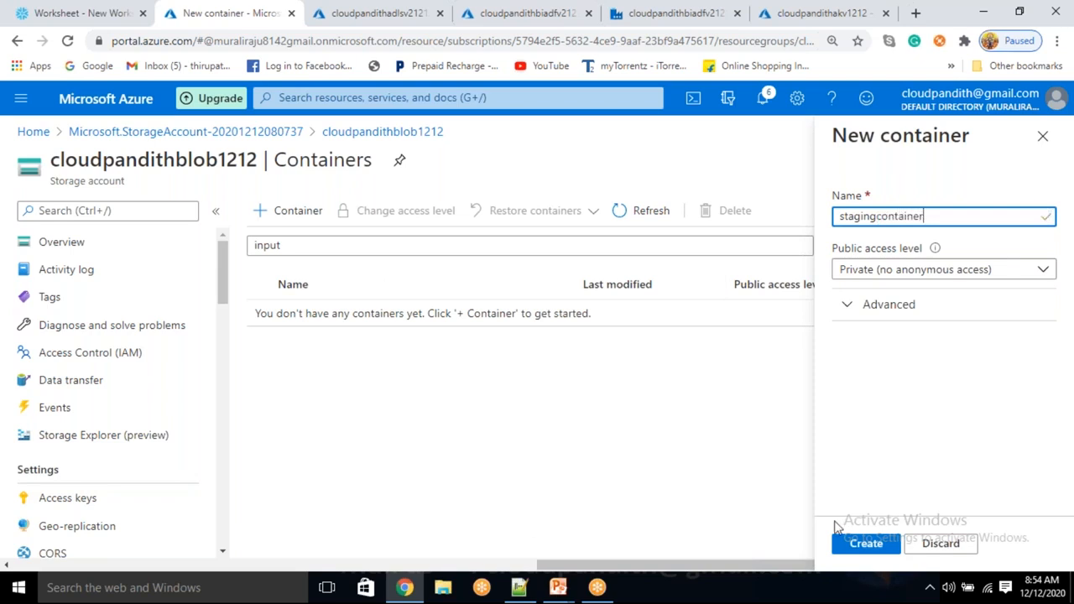
{"action": "left_click_drag", "start_coordinate": [934, 216], "coordinate": [836, 216]}
{"action": "key", "text": "ctrl+c"}
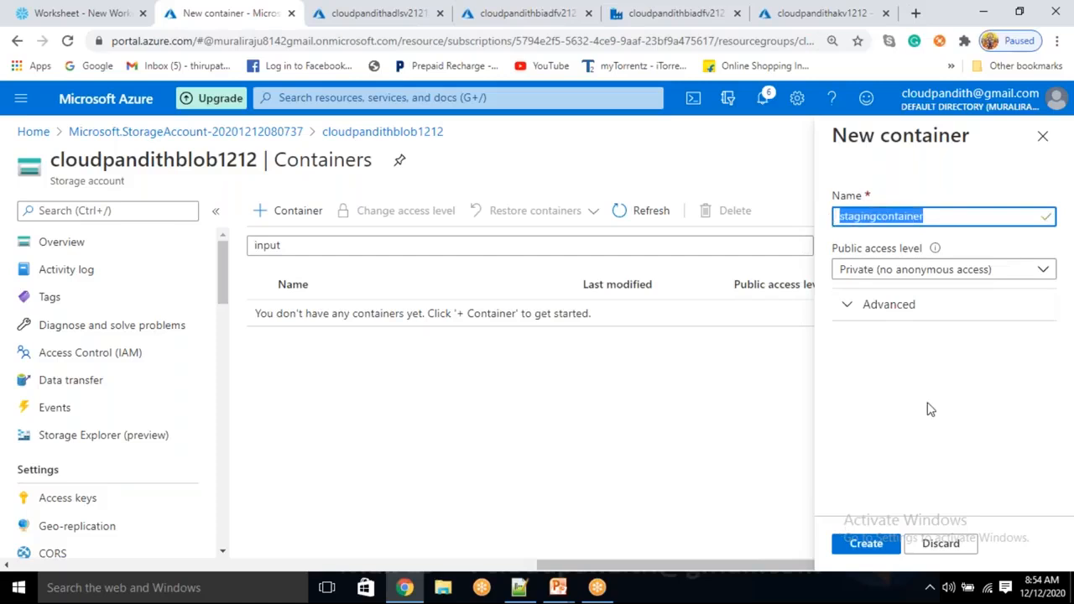
{"action": "left_click", "coordinate": [866, 543]}
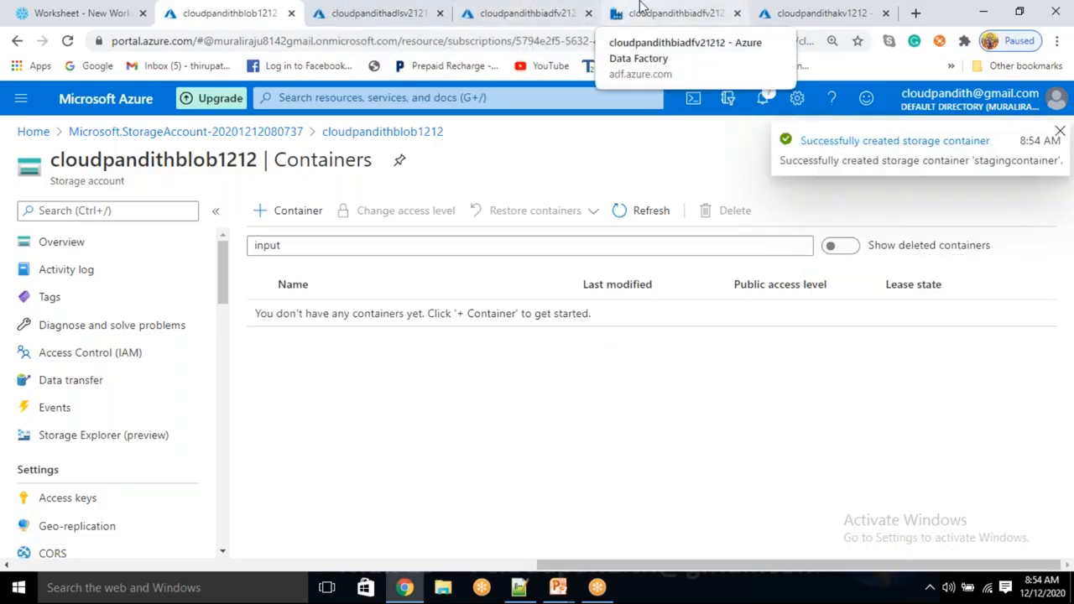
{"action": "left_click", "coordinate": [620, 211]}
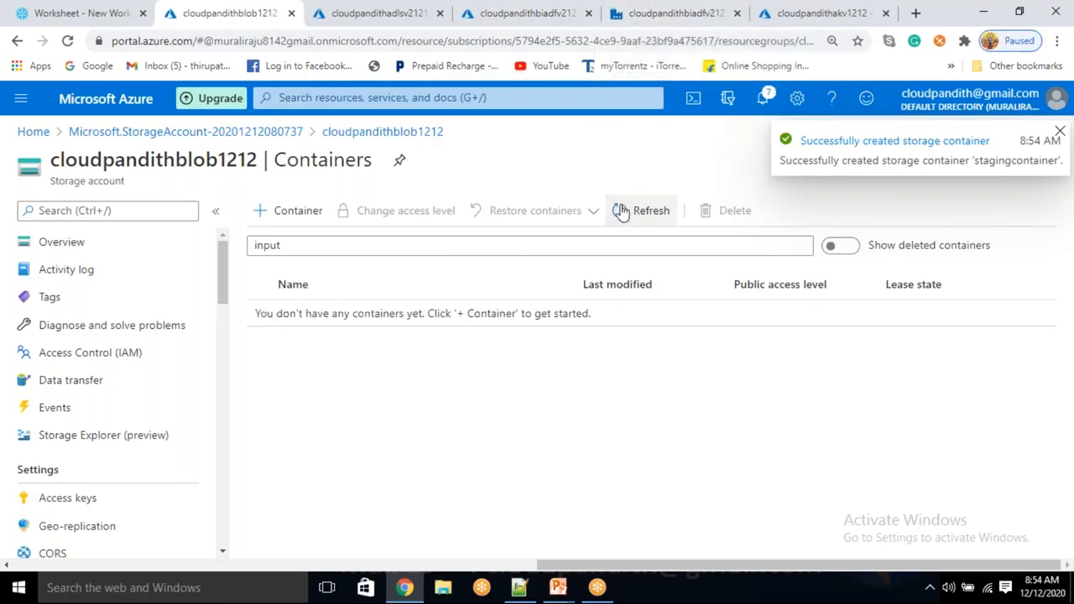
{"action": "left_click", "coordinate": [664, 221]}
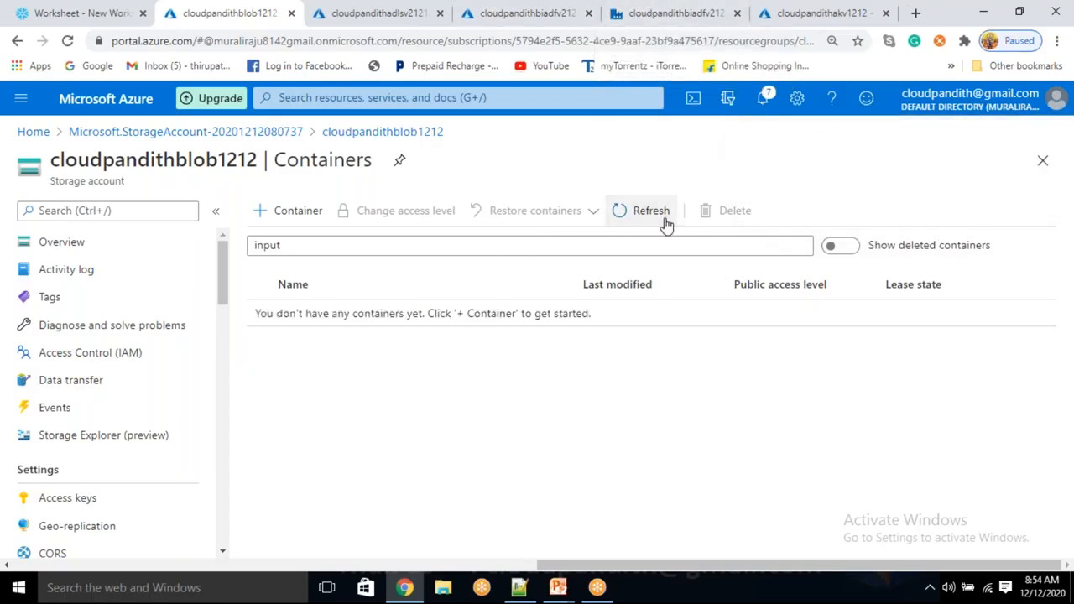
- Try to create another container with the copied name stagingcontainer and discard the form
{"action": "left_click", "coordinate": [287, 214]}
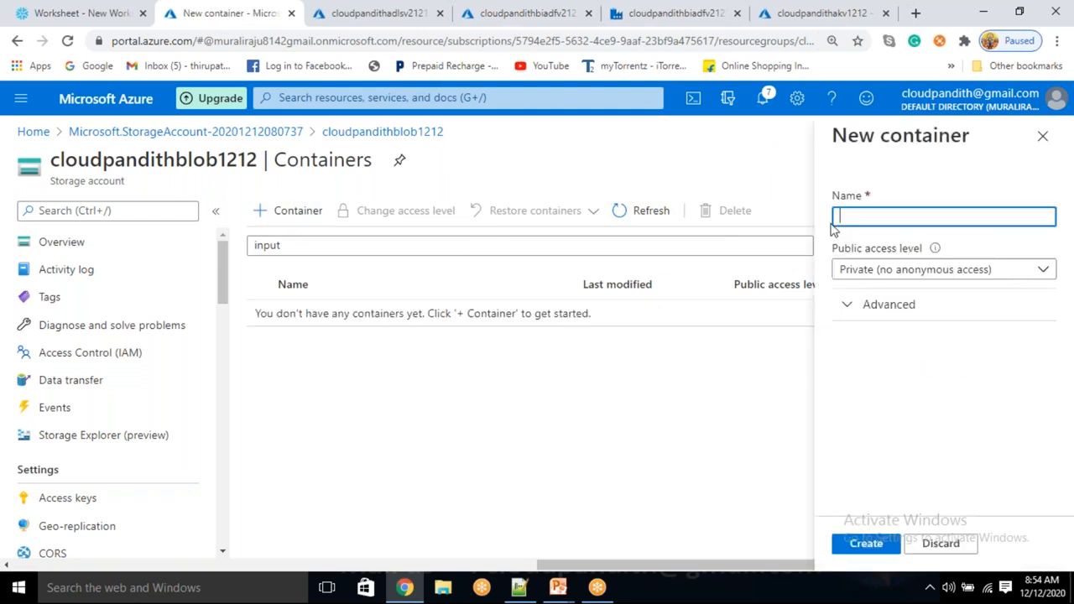
{"action": "key", "text": "ctrl+v"}
{"action": "left_click", "coordinate": [866, 544]}
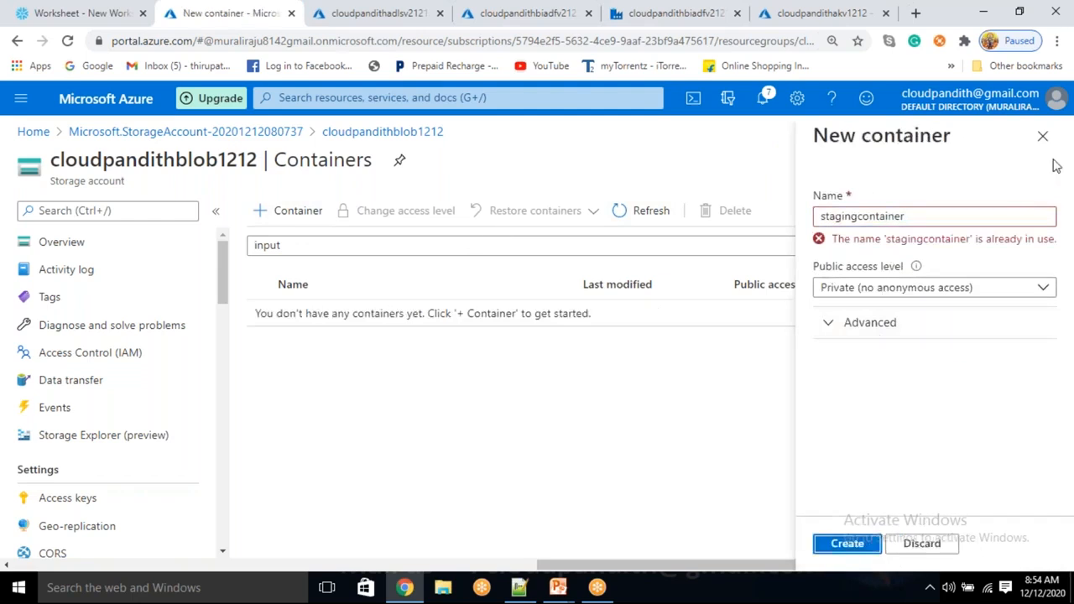
{"action": "left_click", "coordinate": [1043, 136]}
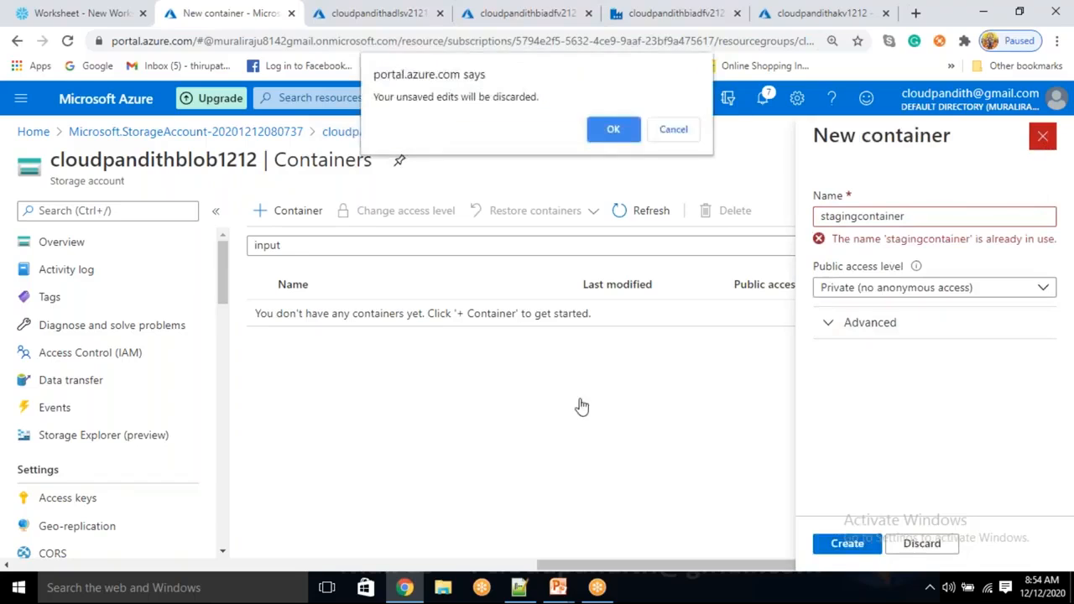
{"action": "left_click", "coordinate": [621, 133]}
- Reopen the storage account's container list to check for stagingcontainer, and return to the Data Factory copy activity settings
{"action": "left_click", "coordinate": [624, 213]}
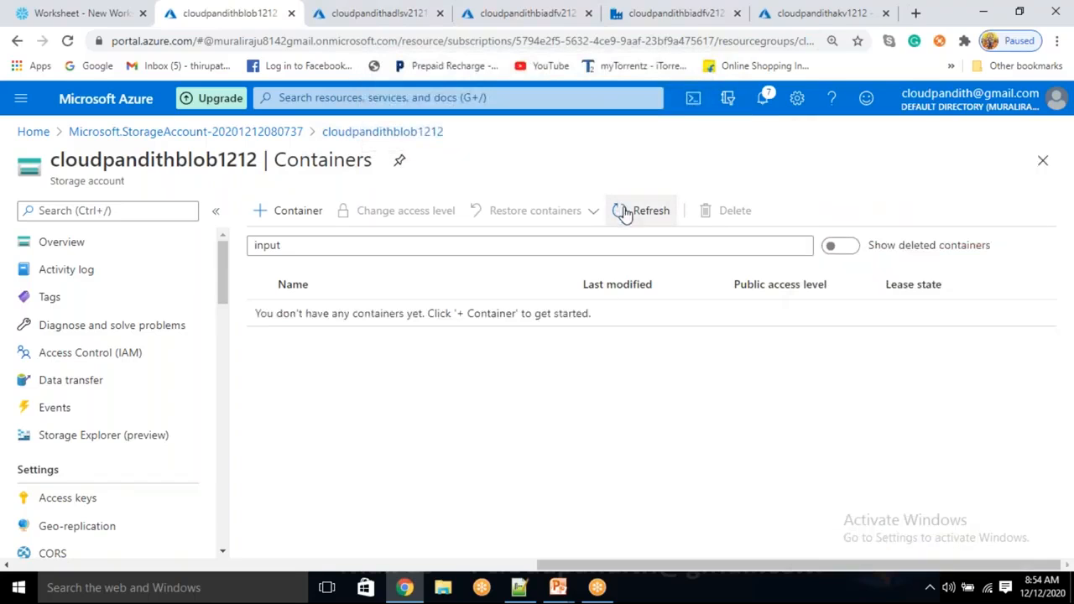
{"action": "left_click", "coordinate": [367, 140]}
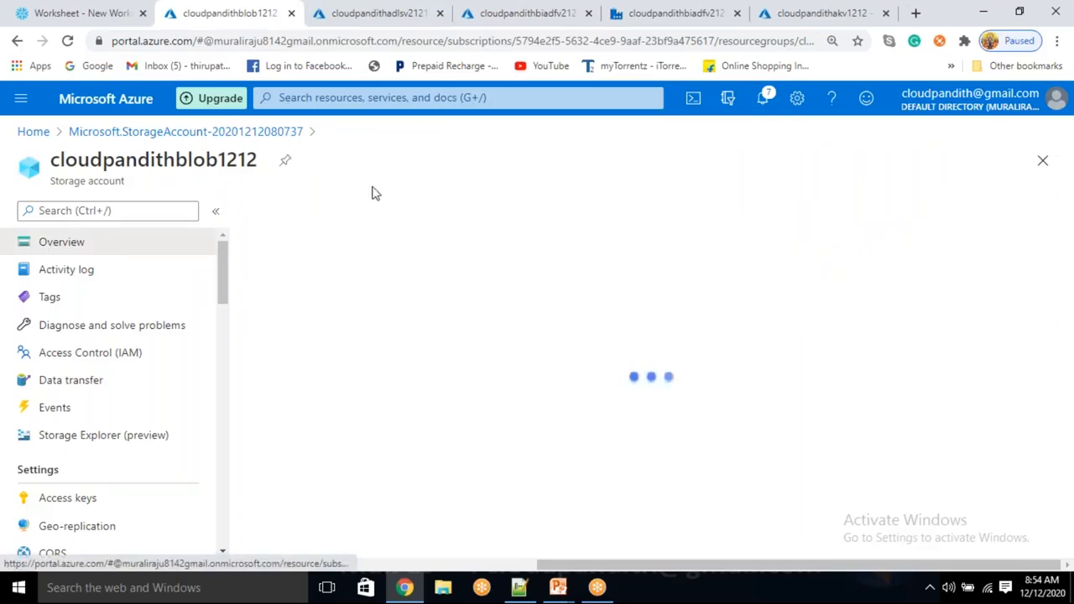
{"action": "scroll", "coordinate": [444, 410], "scroll_direction": "down", "scroll_amount": 2}
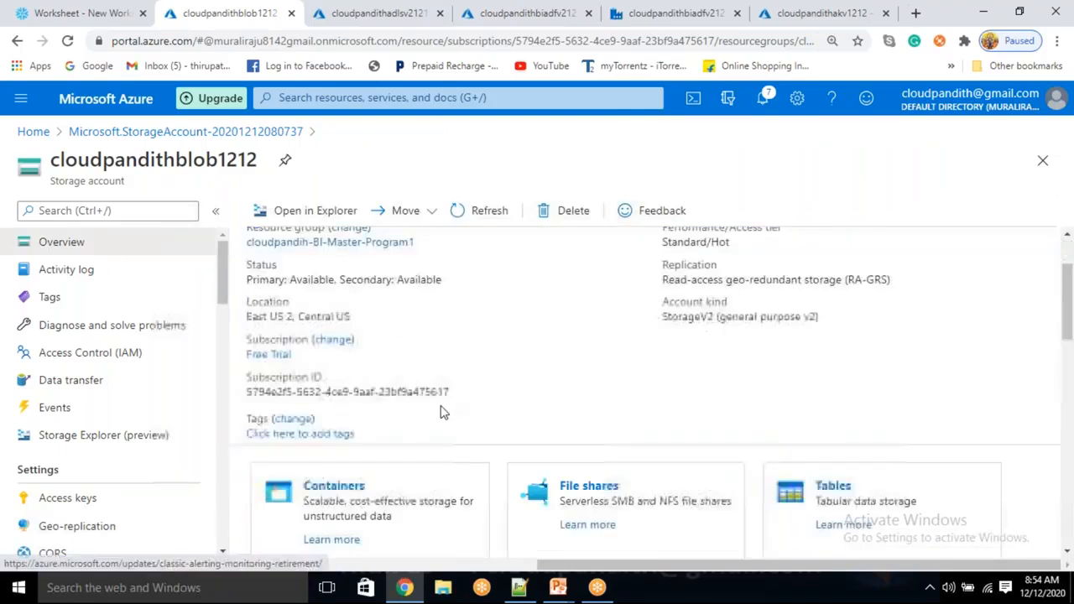
{"action": "left_click", "coordinate": [344, 374]}
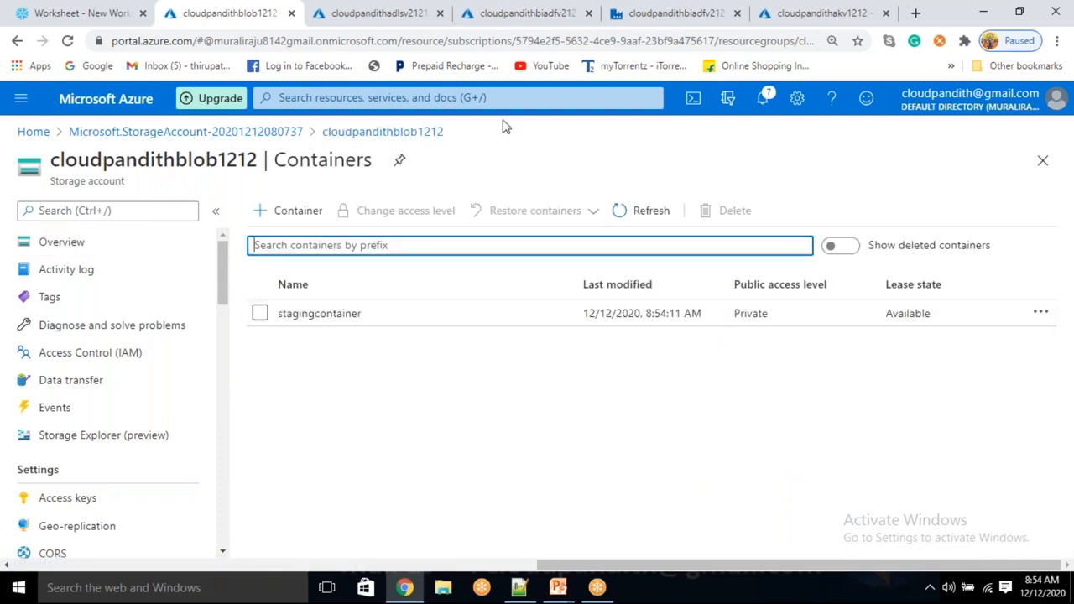
{"action": "left_click", "coordinate": [623, 11]}
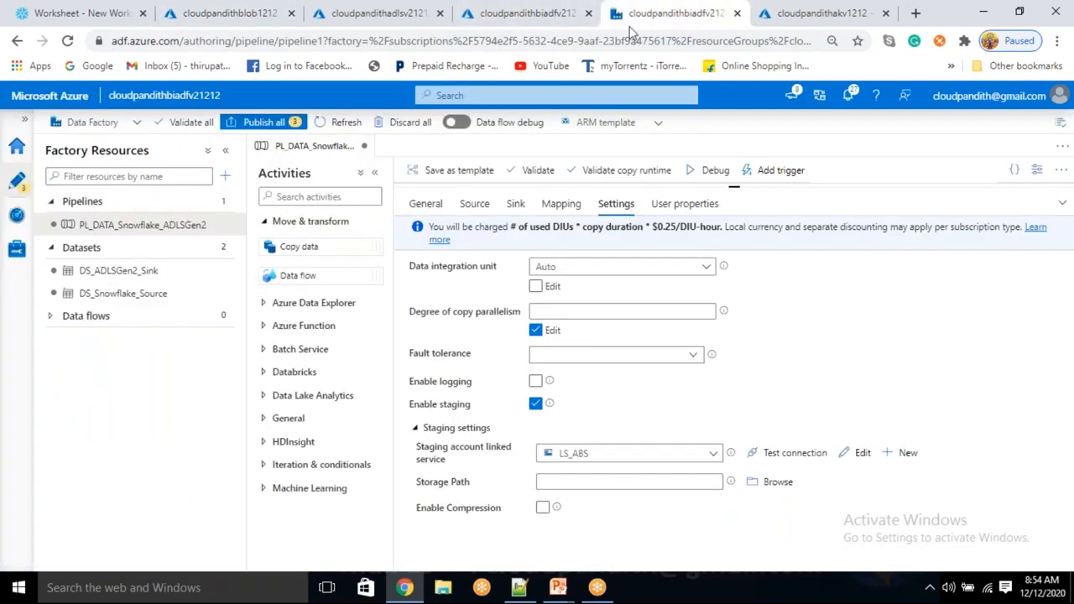
- Set the staging storage path of the Copy data activity to stagingcontainer
{"action": "left_click", "coordinate": [599, 483]}
{"action": "type", "text": "stagingcontainer"}
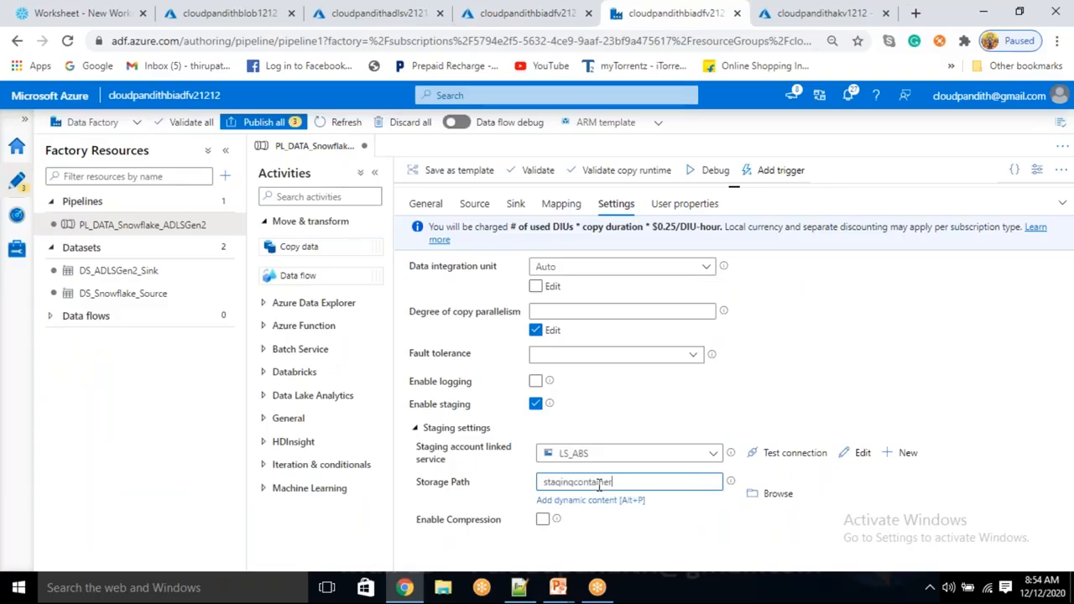
{"action": "left_click", "coordinate": [658, 531]}
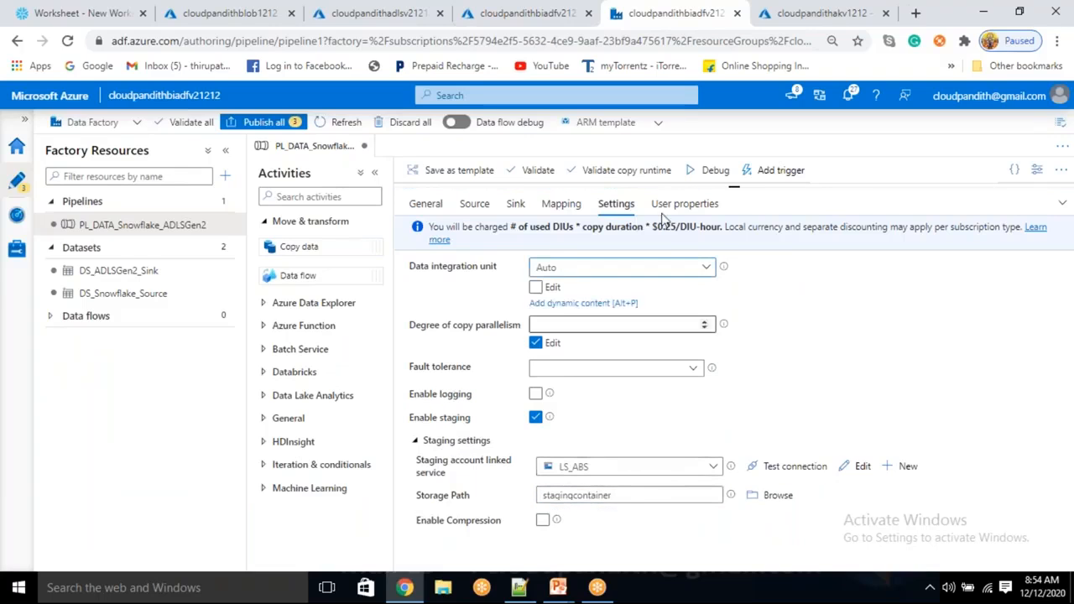
- Debug the Snowflake-to-ADLS Gen2 pipeline, refresh the run output and open the copy activity's run details
{"action": "left_click", "coordinate": [1062, 204]}
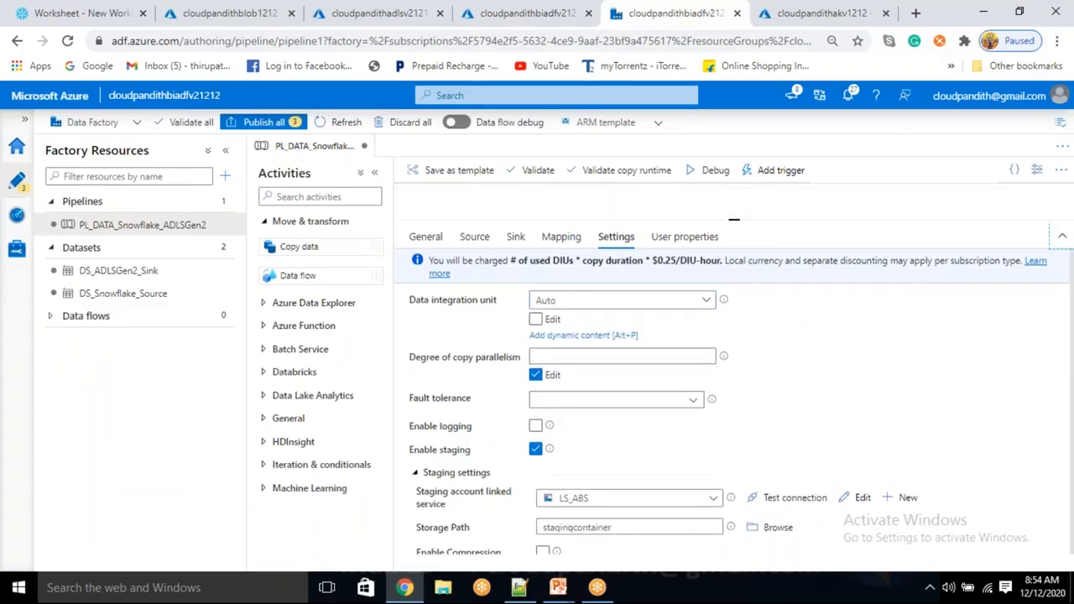
{"action": "left_click", "coordinate": [713, 170]}
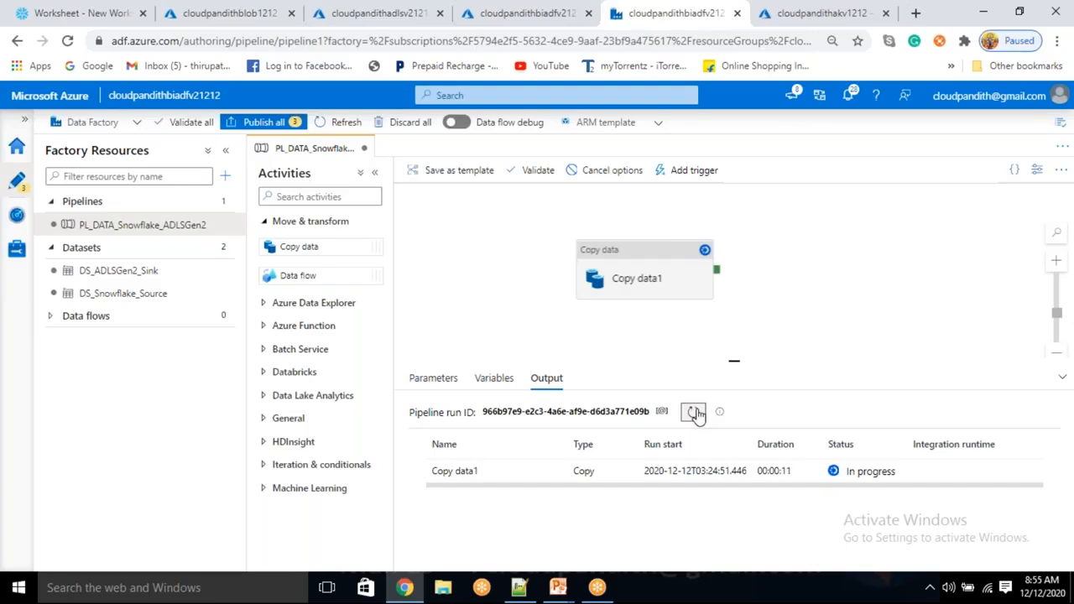
{"action": "left_click", "coordinate": [695, 412]}
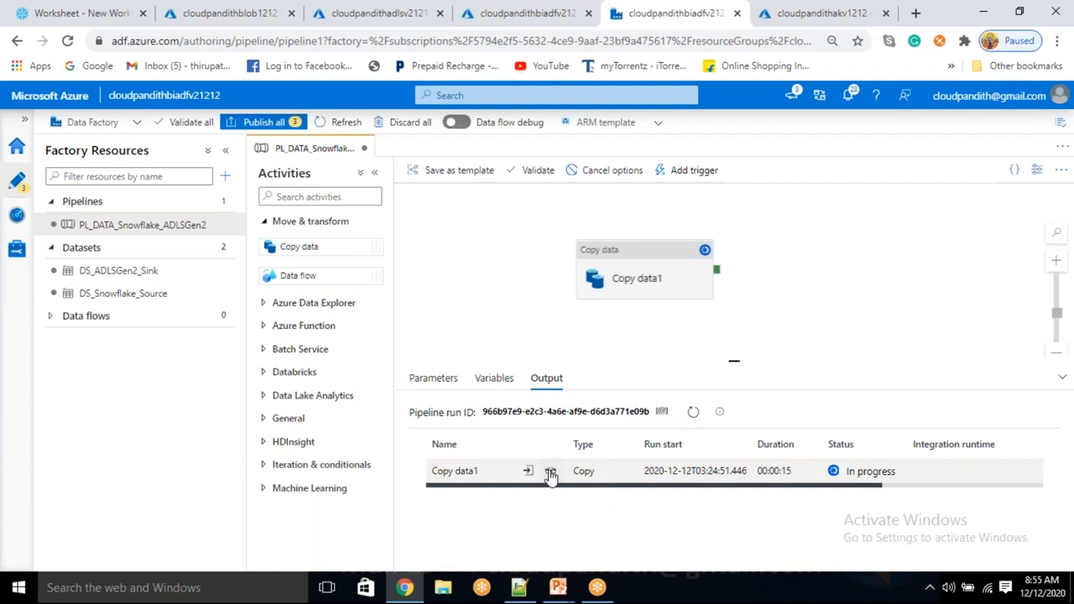
{"action": "left_click", "coordinate": [550, 472]}
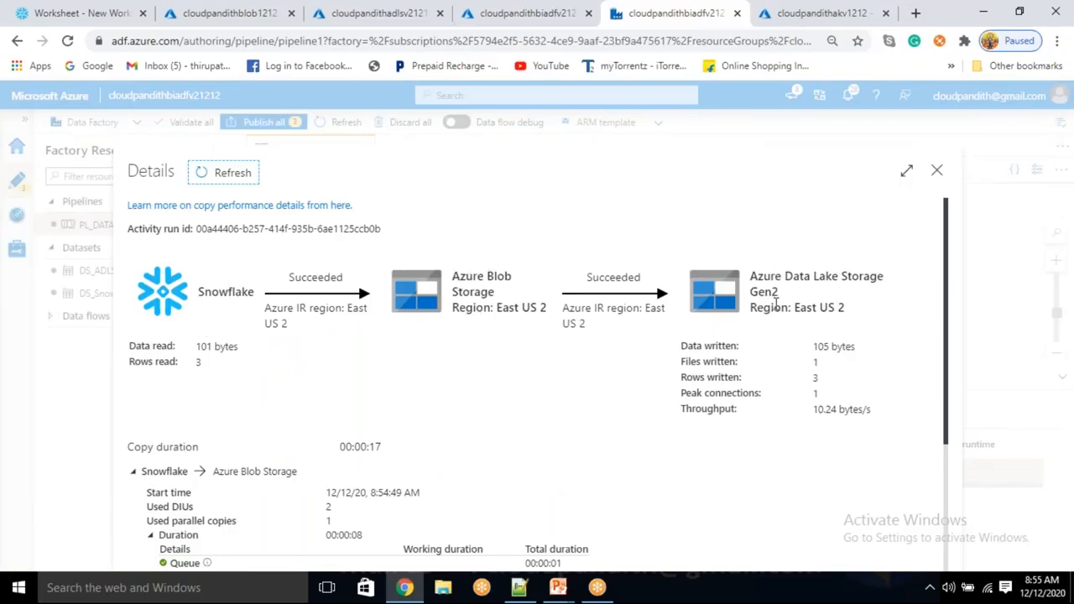
- Open the snopflakedata container in the cloudpandithadlsv21212 storage account to check for the copied file
{"action": "left_click", "coordinate": [395, 12]}
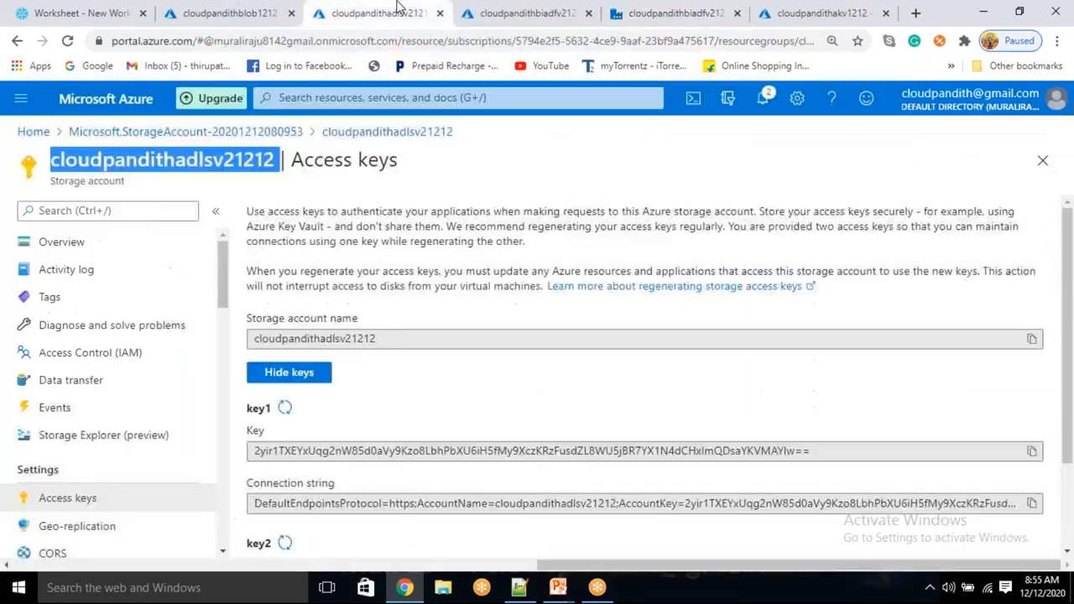
{"action": "left_click", "coordinate": [115, 240]}
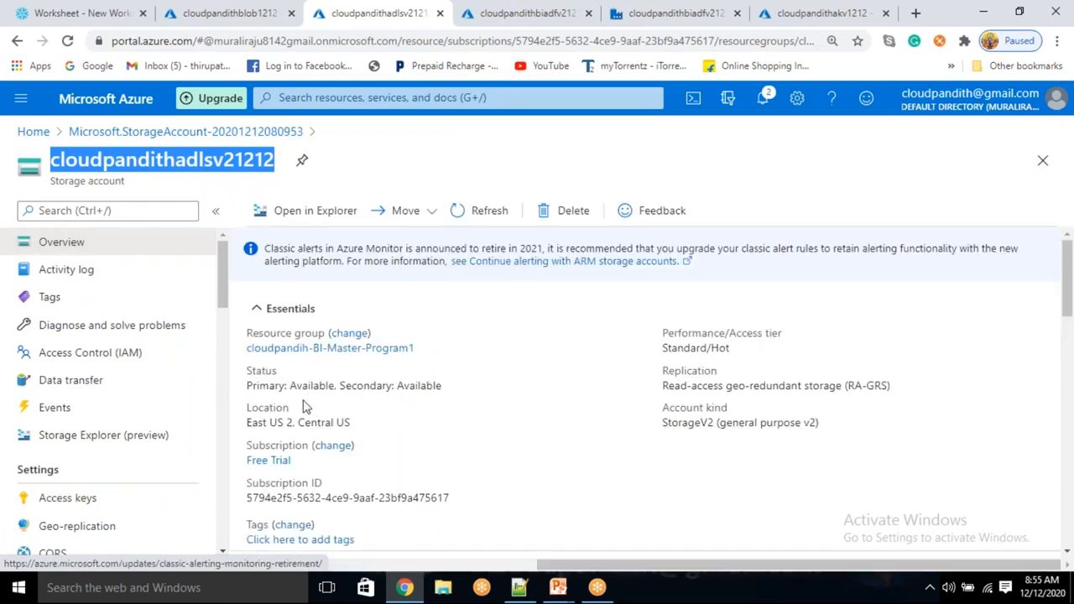
{"action": "scroll", "coordinate": [308, 408], "scroll_direction": "down", "scroll_amount": 1}
{"action": "left_click", "coordinate": [312, 521]}
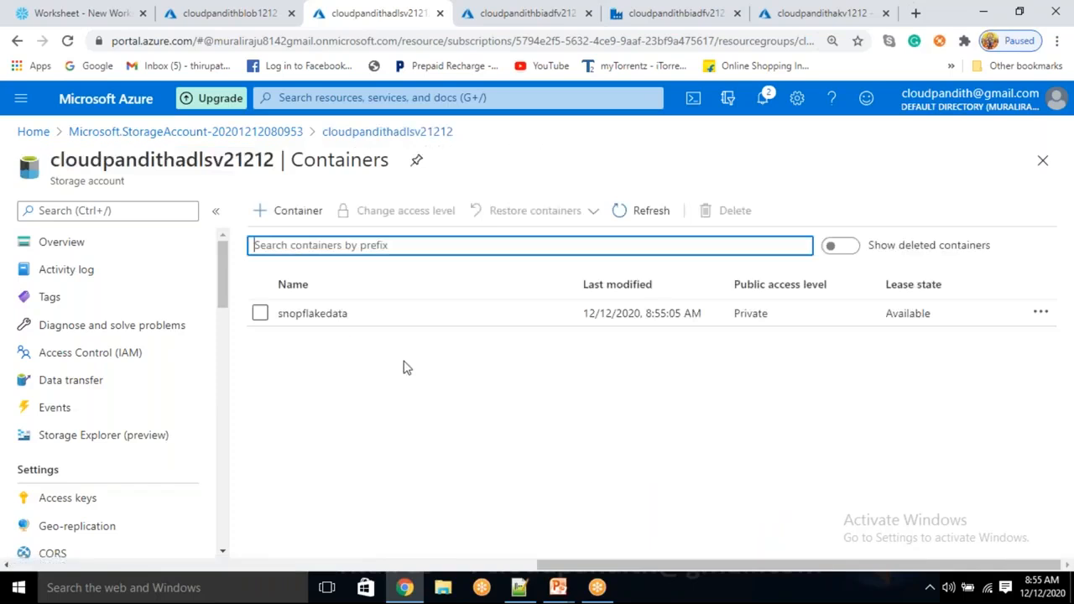
{"action": "left_click", "coordinate": [325, 320]}
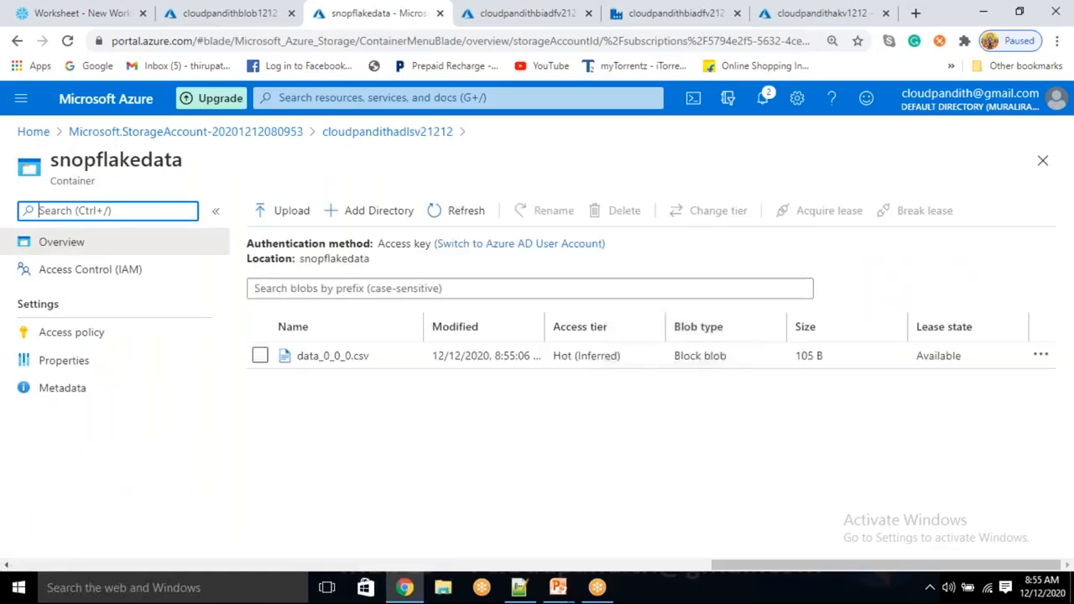
- Open data_0_0_0.csv in the blob editor and examine the header and customer rows
{"action": "left_click", "coordinate": [333, 356]}
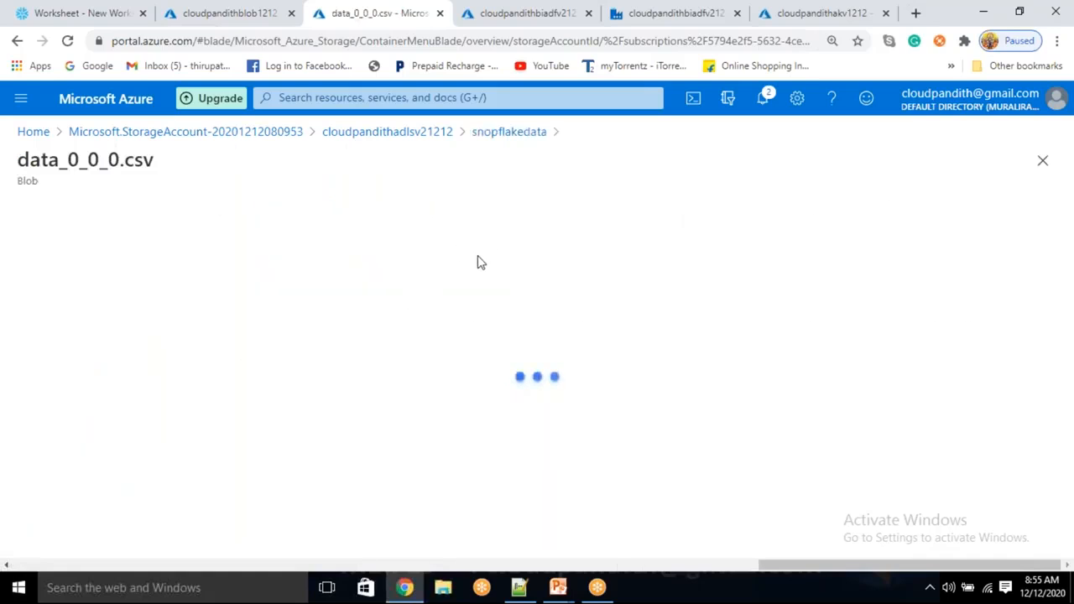
{"action": "left_click", "coordinate": [175, 253]}
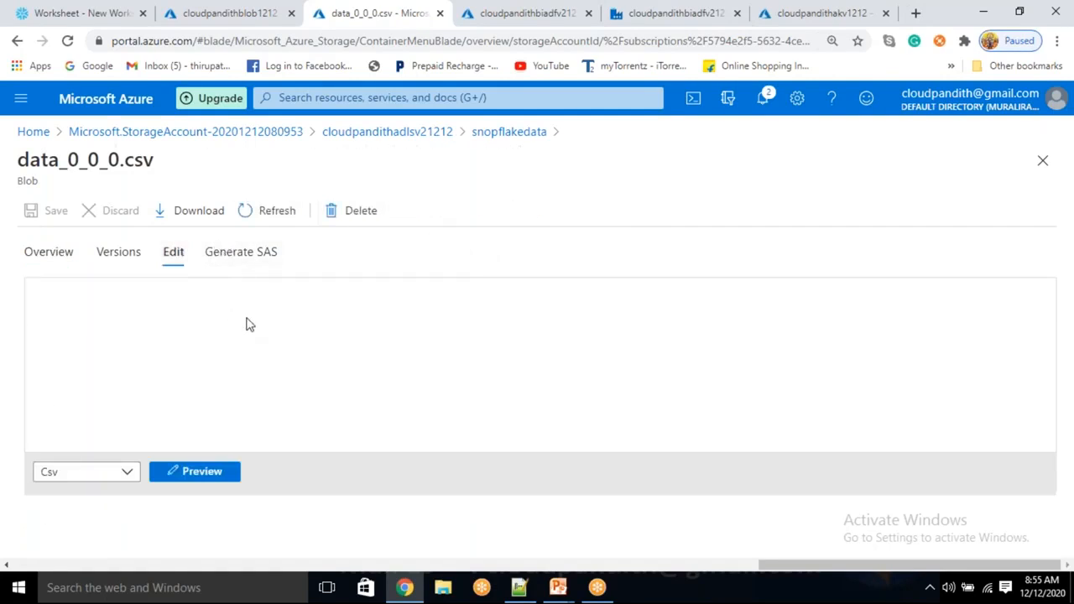
{"action": "left_click_drag", "start_coordinate": [241, 352], "coordinate": [80, 288]}
{"action": "left_click", "coordinate": [273, 348]}
{"action": "left_click_drag", "start_coordinate": [268, 348], "coordinate": [80, 287]}
{"action": "left_click", "coordinate": [259, 334]}
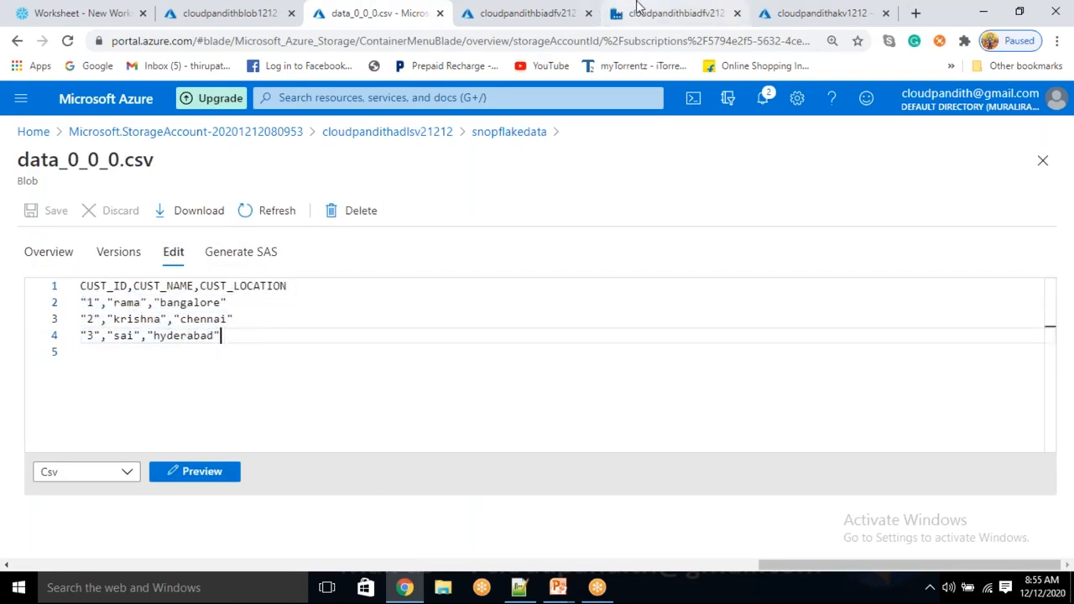
- Return to Data Factory, close the copy run details, and publish PL_DATA_Snowflake_ADLSGen2, DS_Snowflake_Source and DS_ADLSGen2_Sink
{"action": "left_click", "coordinate": [638, 10]}
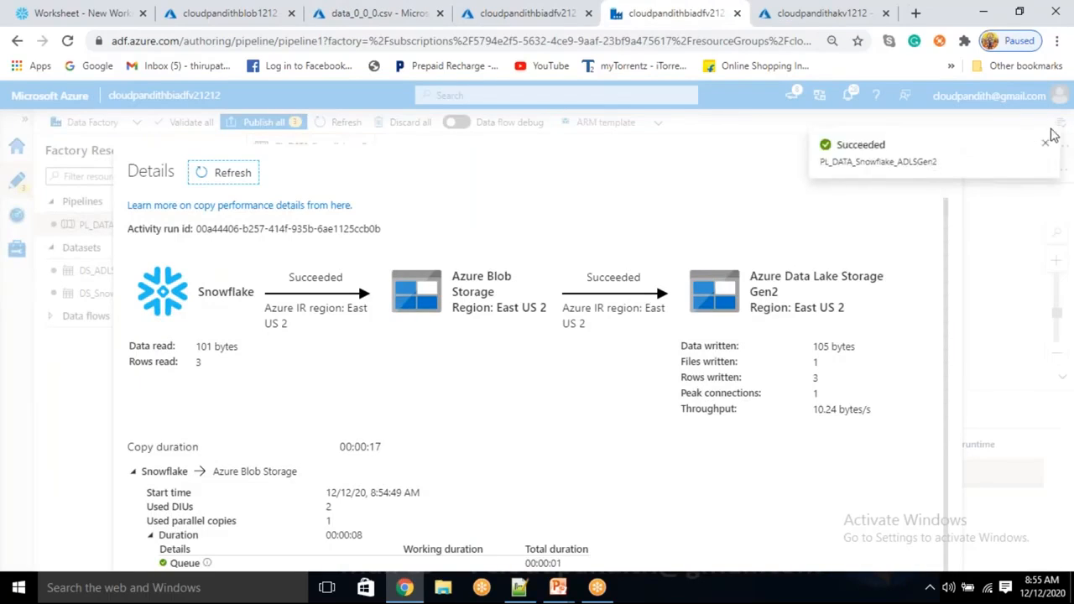
{"action": "left_click", "coordinate": [1045, 141]}
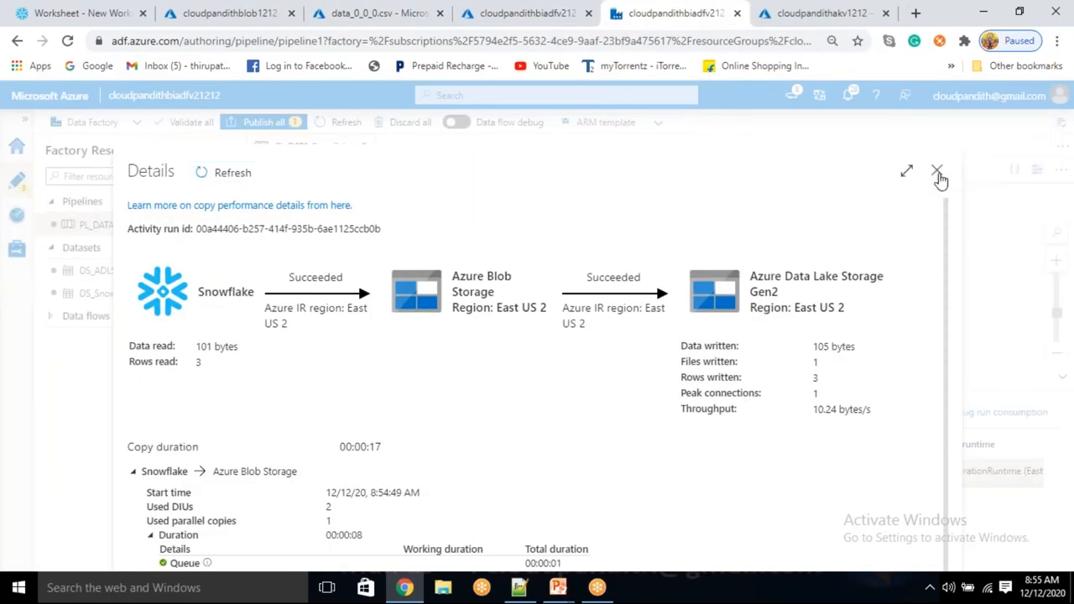
{"action": "left_click", "coordinate": [938, 172]}
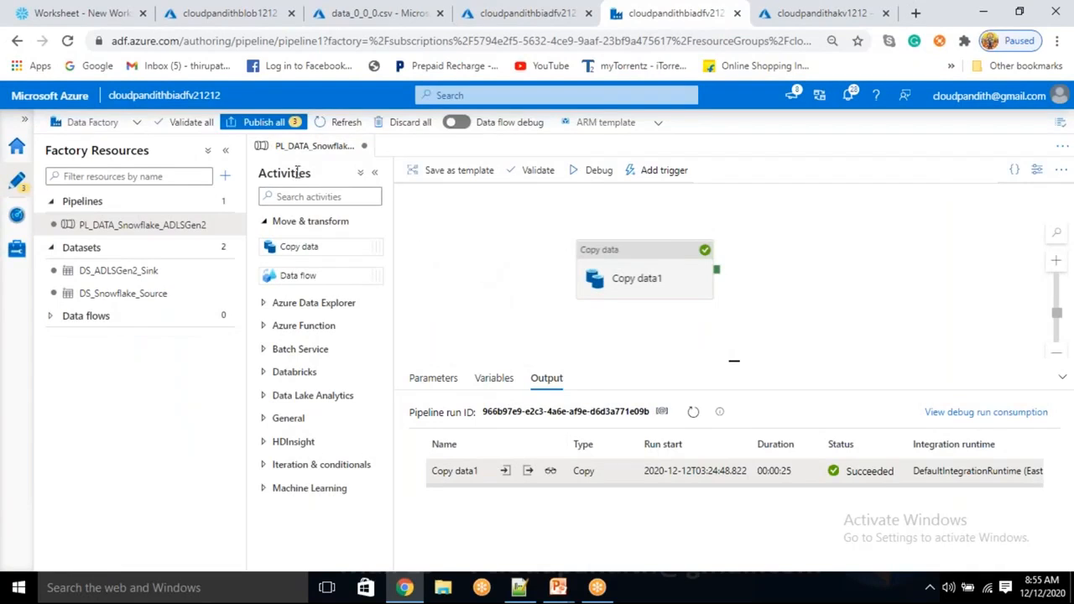
{"action": "left_click", "coordinate": [261, 122]}
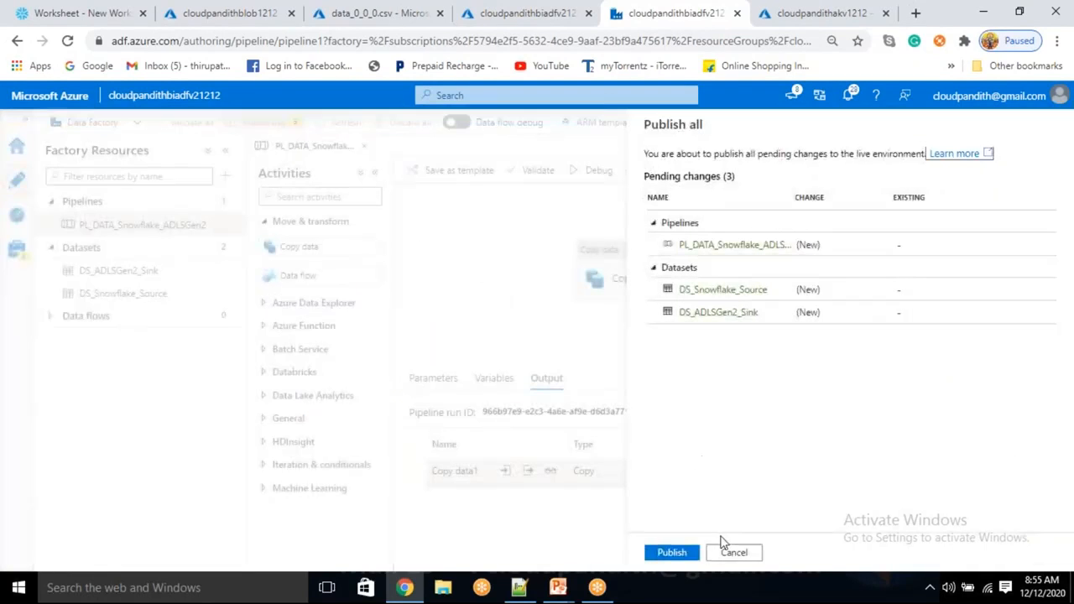
{"action": "left_click", "coordinate": [682, 554]}
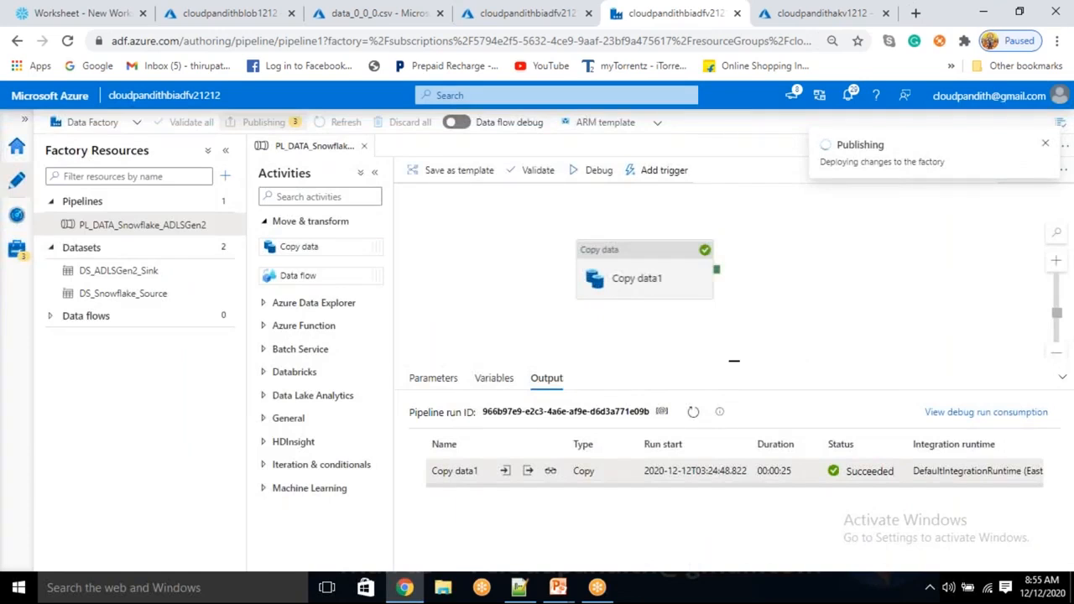
- Create a new pipeline and add a Copy data activity to its canvas
{"action": "left_click", "coordinate": [225, 176]}
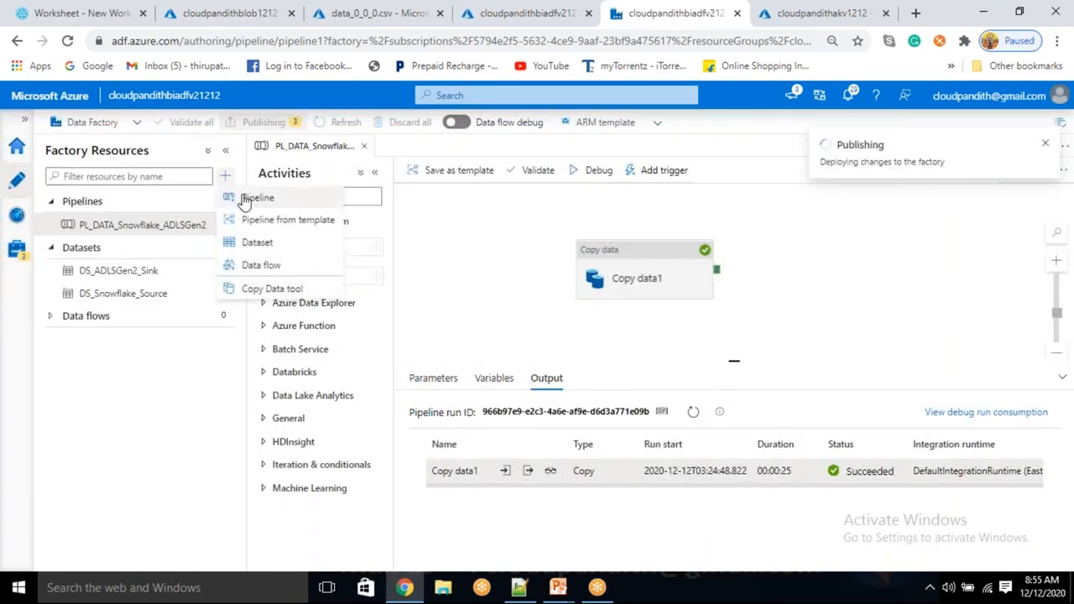
{"action": "left_click", "coordinate": [244, 199]}
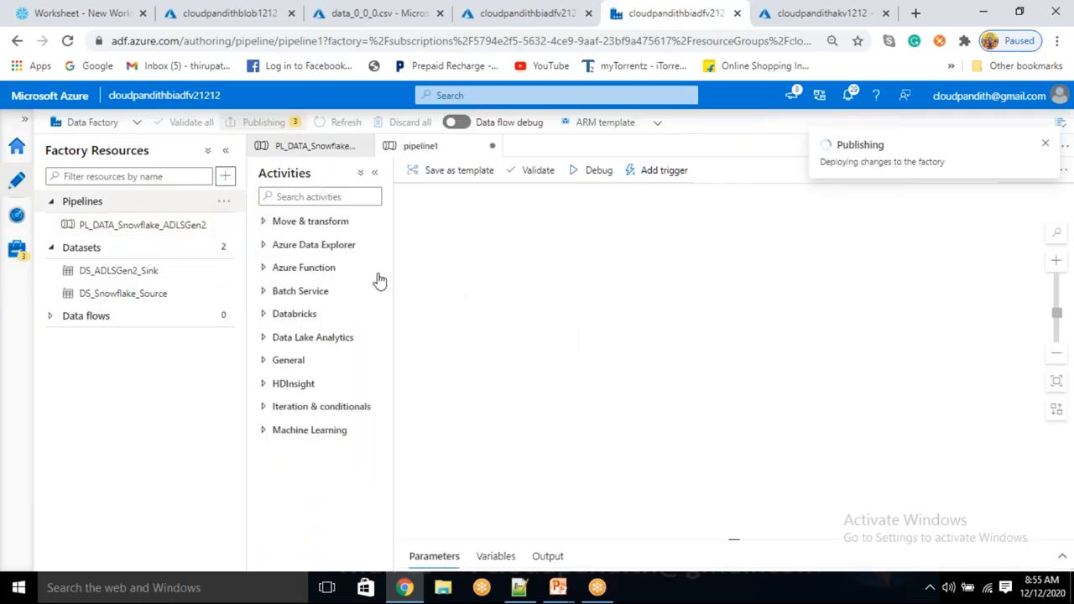
{"action": "left_click", "coordinate": [321, 223]}
{"action": "left_click_drag", "start_coordinate": [316, 245], "coordinate": [621, 290]}
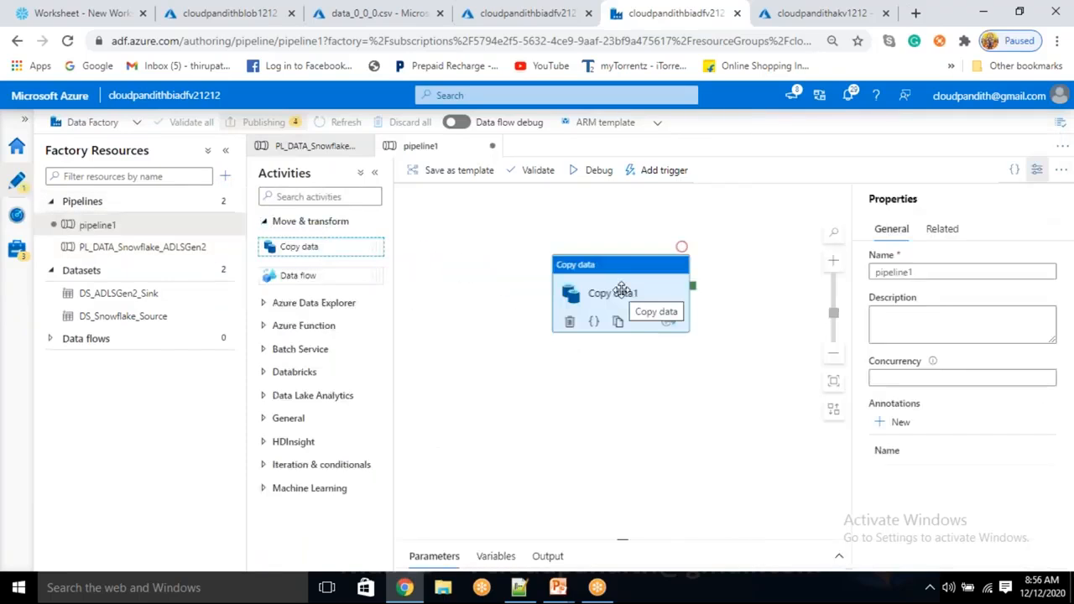
- Rename the new pipeline as PL_DATA_ADLSGen2_Snowflake, hide its properties and move the Copy data activity slightly higher on the canvas
{"action": "left_click_drag", "start_coordinate": [914, 273], "coordinate": [864, 276]}
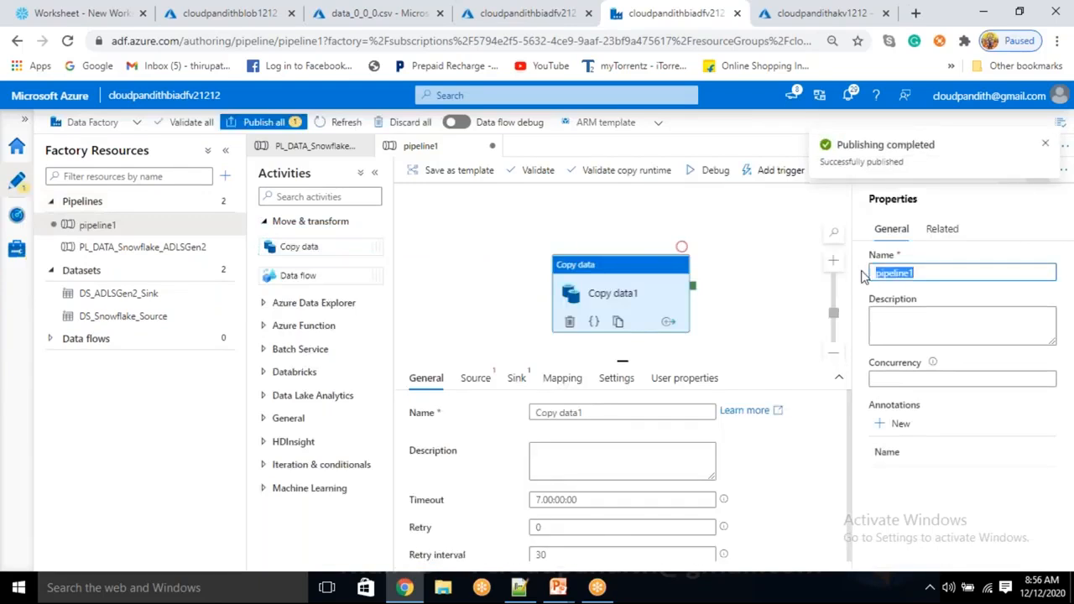
{"action": "key", "text": "BackSpace"}
{"action": "type", "text": "PL"}
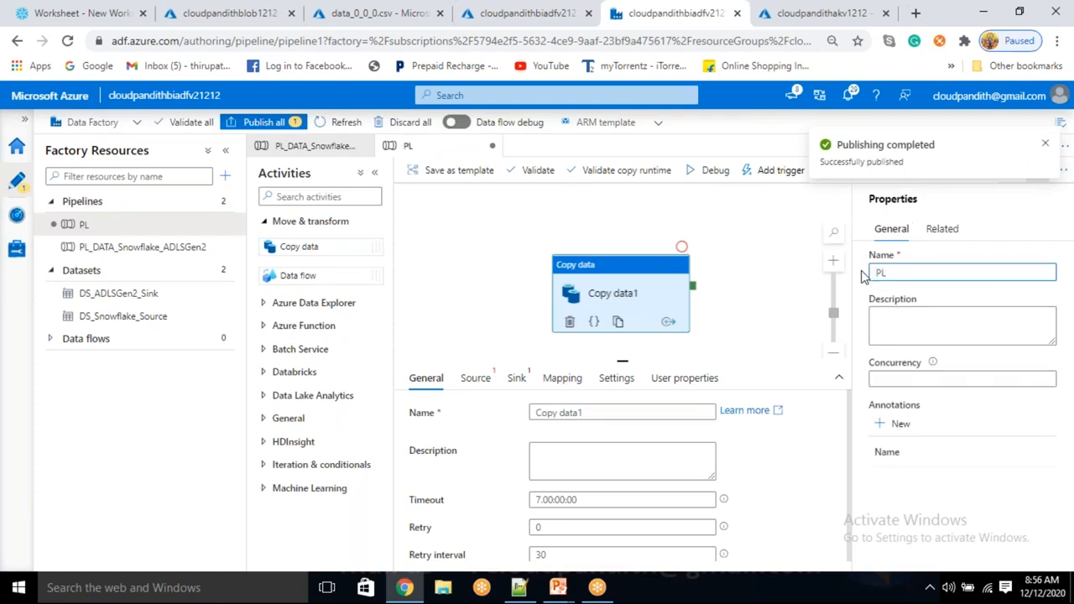
{"action": "type", "text": "_DATA_ADLS"}
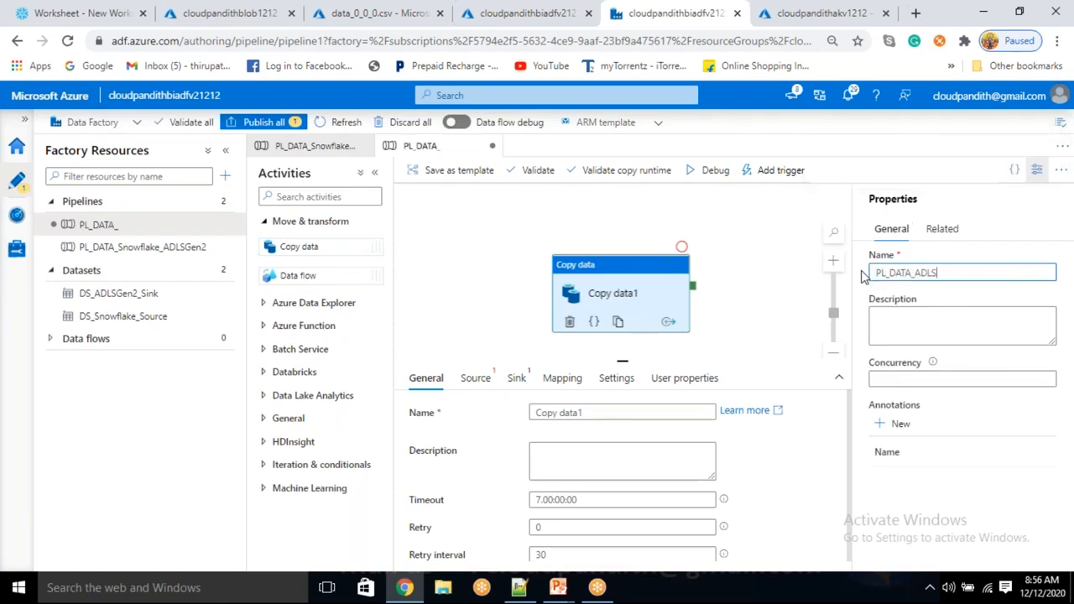
{"action": "type", "text": "Gen2_Snowflake"}
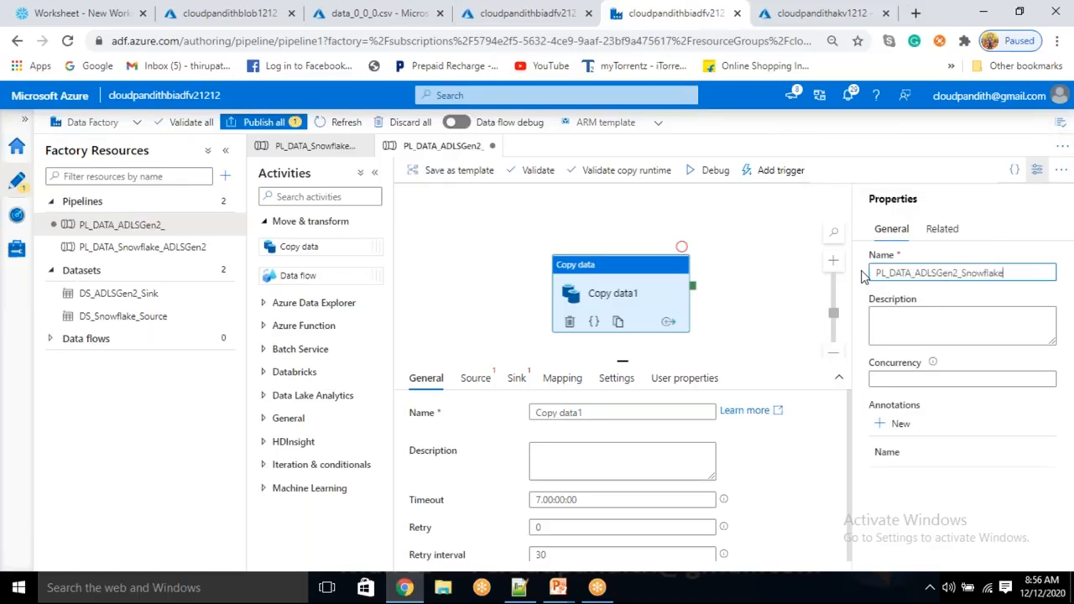
{"action": "left_click", "coordinate": [1039, 172]}
{"action": "left_click_drag", "start_coordinate": [654, 288], "coordinate": [655, 259]}
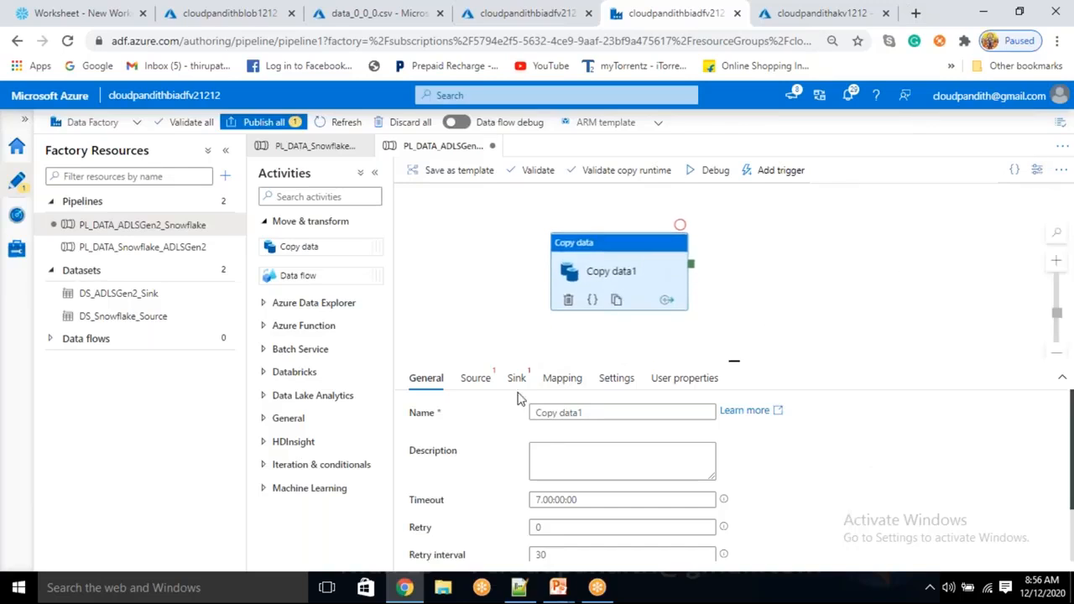
- Start a new source dataset for the Copy data activity using Azure Data Lake Storage Gen2 and the DelimitedText format
{"action": "left_click", "coordinate": [490, 385]}
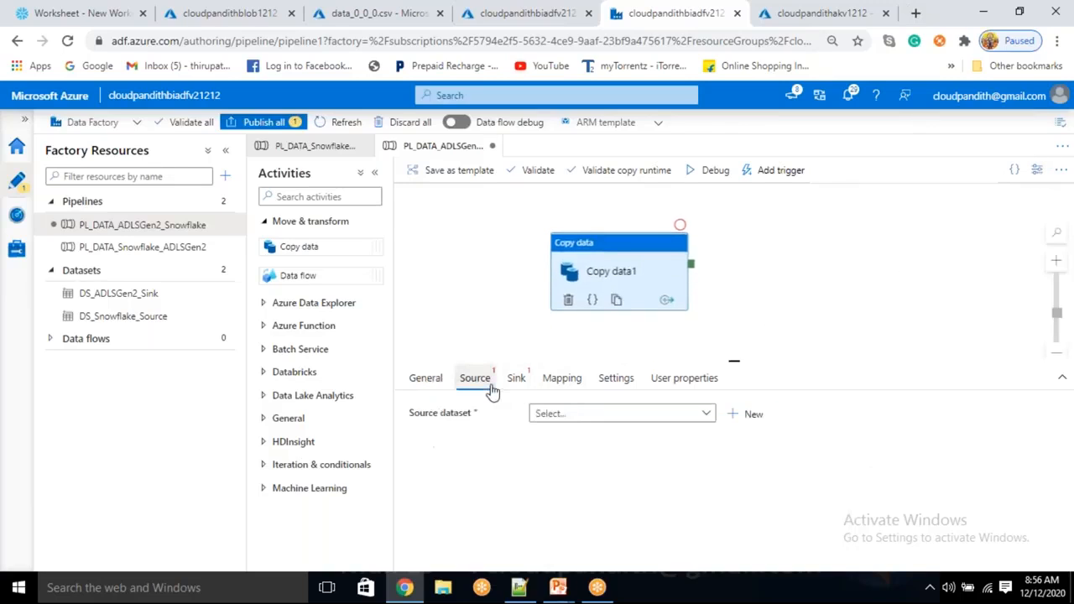
{"action": "left_click", "coordinate": [712, 411]}
{"action": "left_click", "coordinate": [792, 468]}
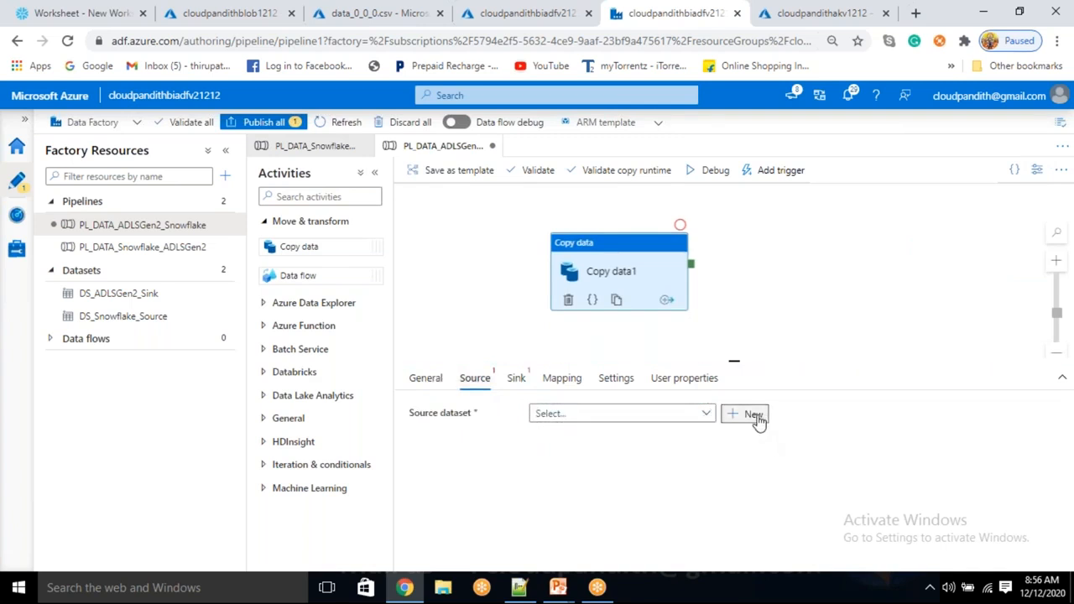
{"action": "left_click", "coordinate": [751, 414]}
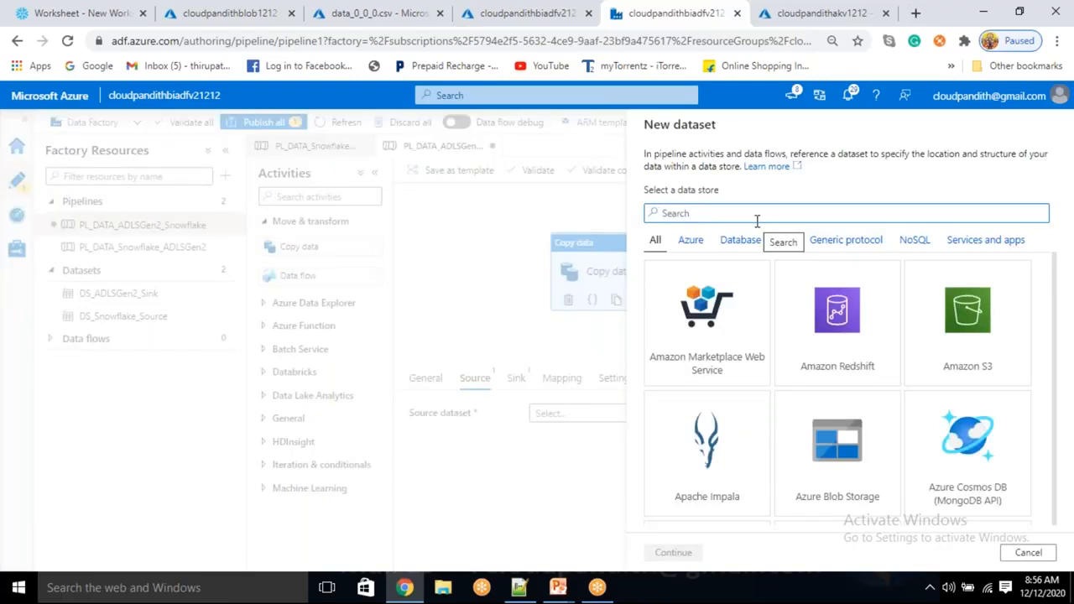
{"action": "type", "text": "gen2"}
{"action": "left_click", "coordinate": [719, 343]}
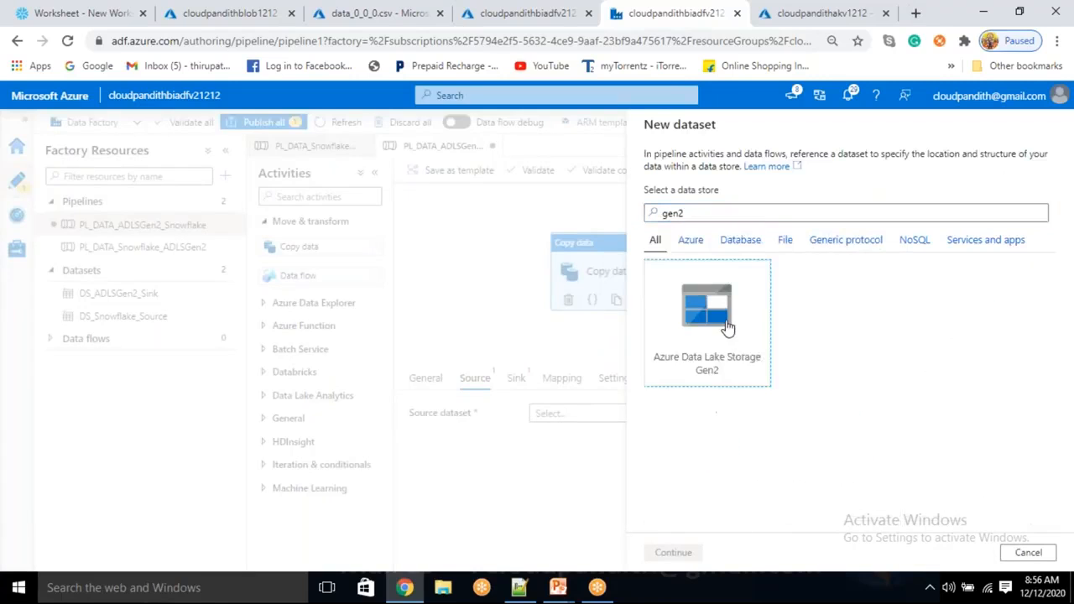
{"action": "left_click", "coordinate": [673, 552]}
{"action": "left_click", "coordinate": [993, 241]}
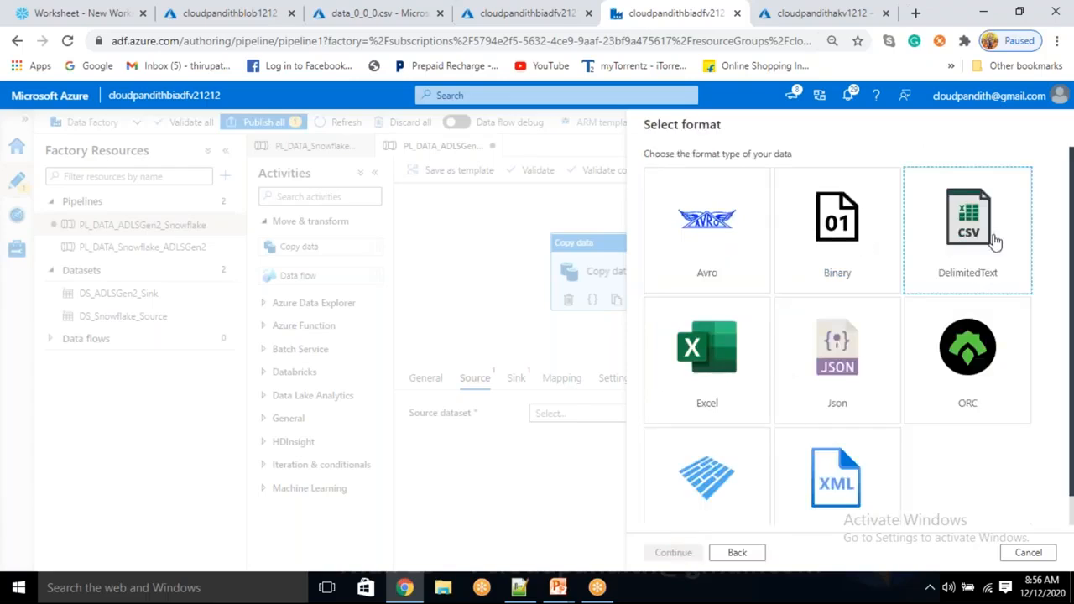
{"action": "left_click", "coordinate": [684, 554]}
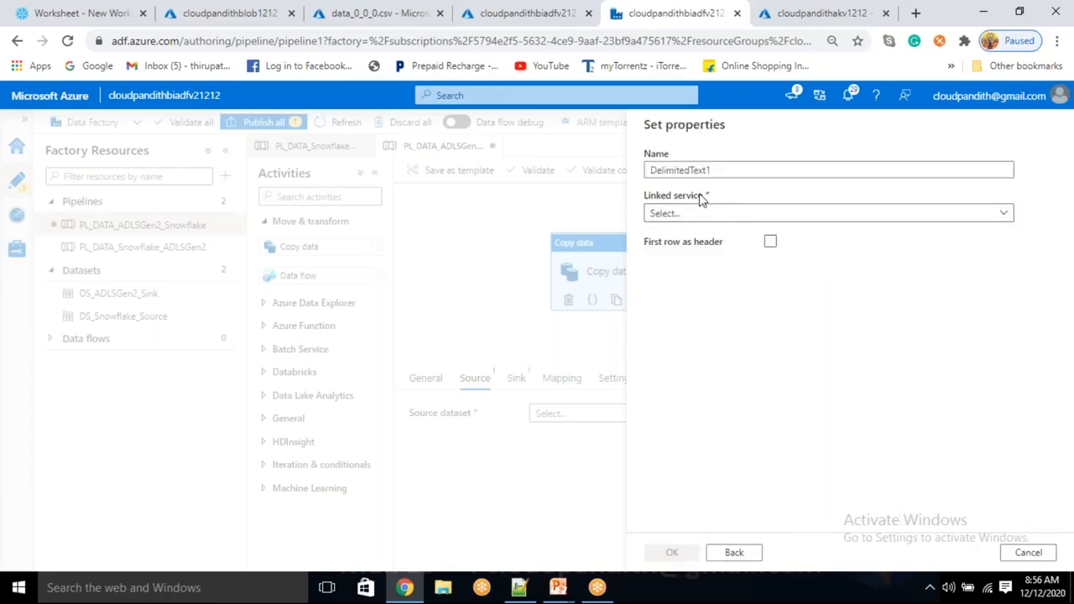
- Name the source dataset DS_ADLSGen2_Source and assign it the linked service LS_ADLSGen2
{"action": "key", "text": "BackSpace"}
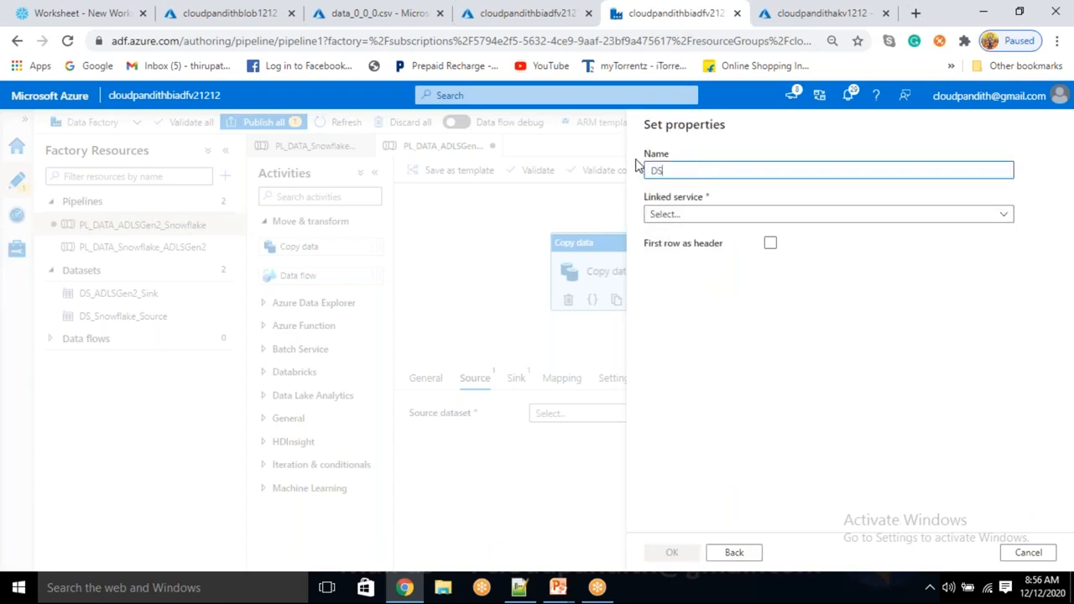
{"action": "type", "text": "DS_ADLSGen2_Source"}
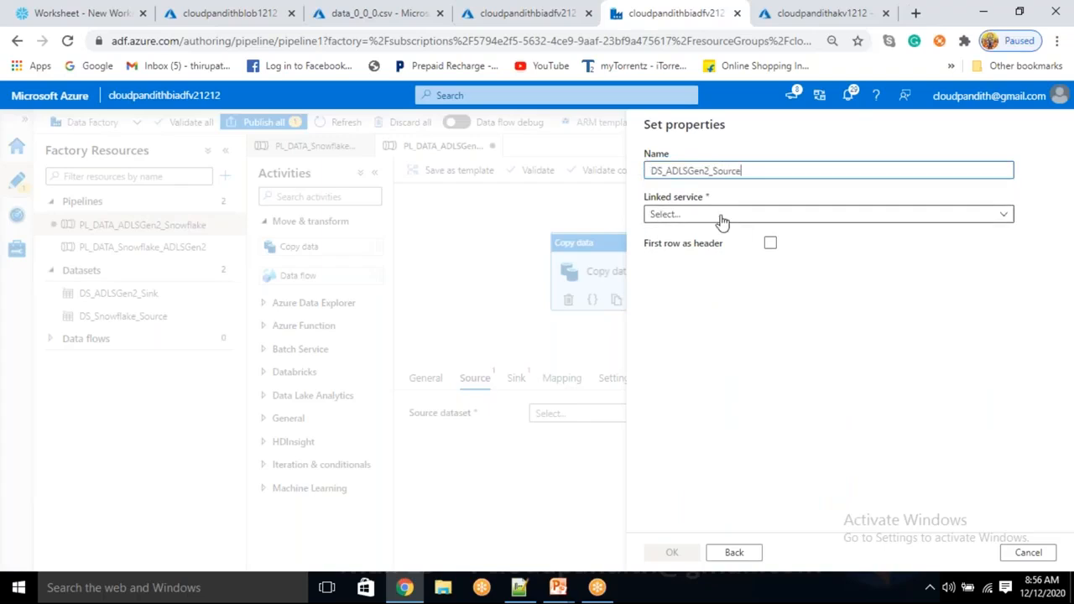
{"action": "left_click", "coordinate": [722, 215]}
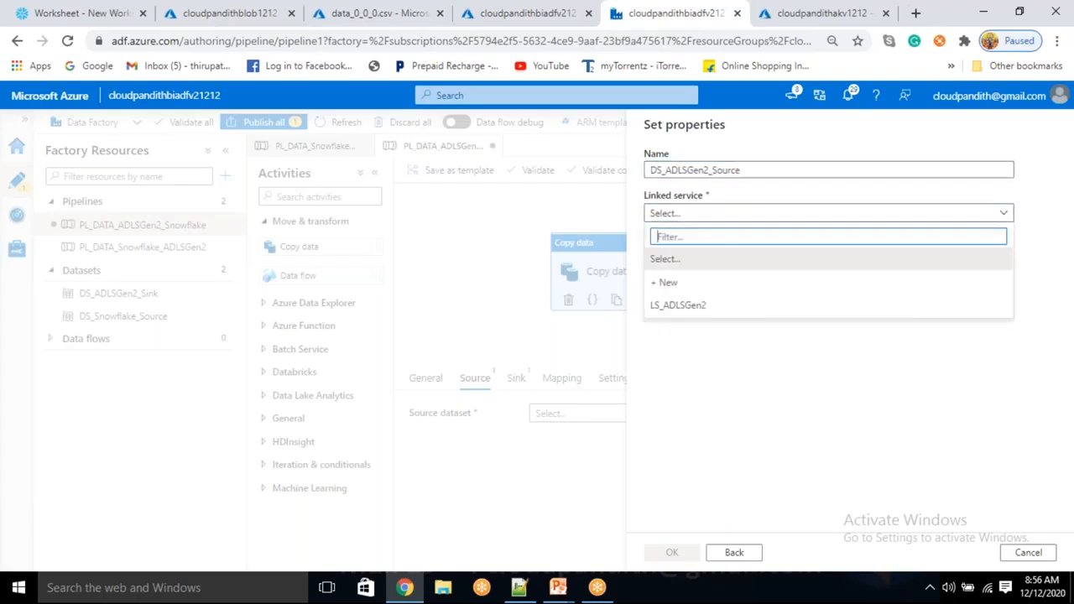
{"action": "left_click", "coordinate": [712, 305]}
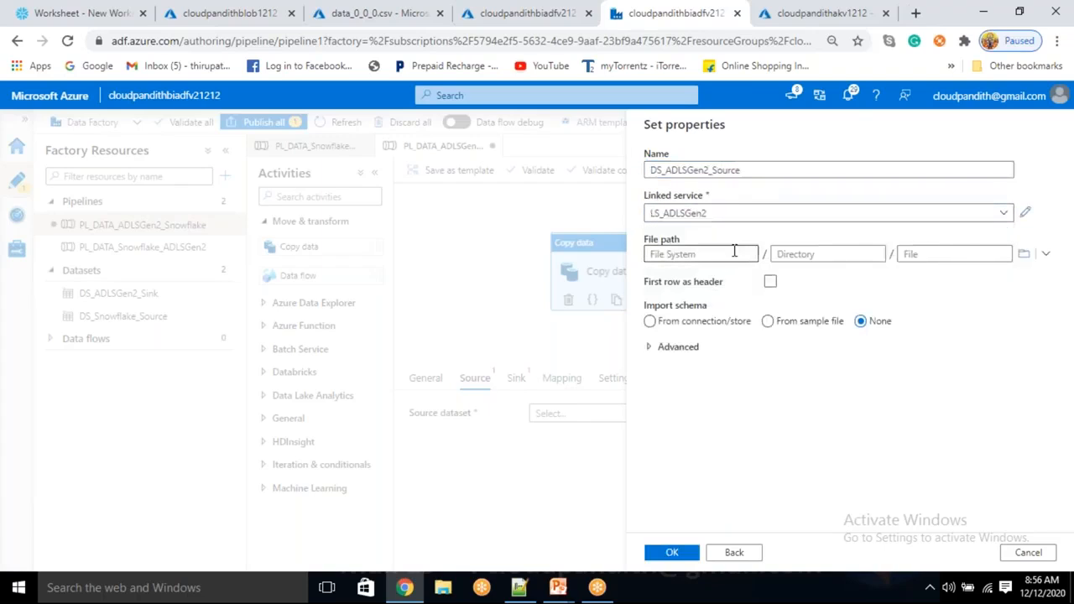
- Point the source dataset to data_0_0_0.csv in snopflakedata, with first row as header and no schema import, and create it
{"action": "left_click", "coordinate": [1022, 254]}
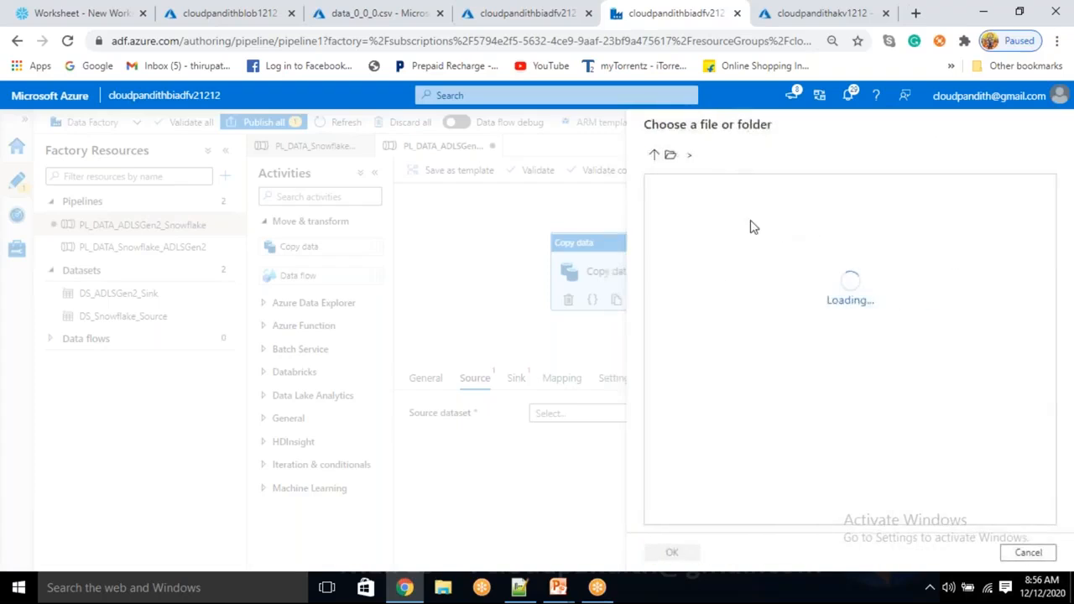
{"action": "double_click", "coordinate": [745, 220]}
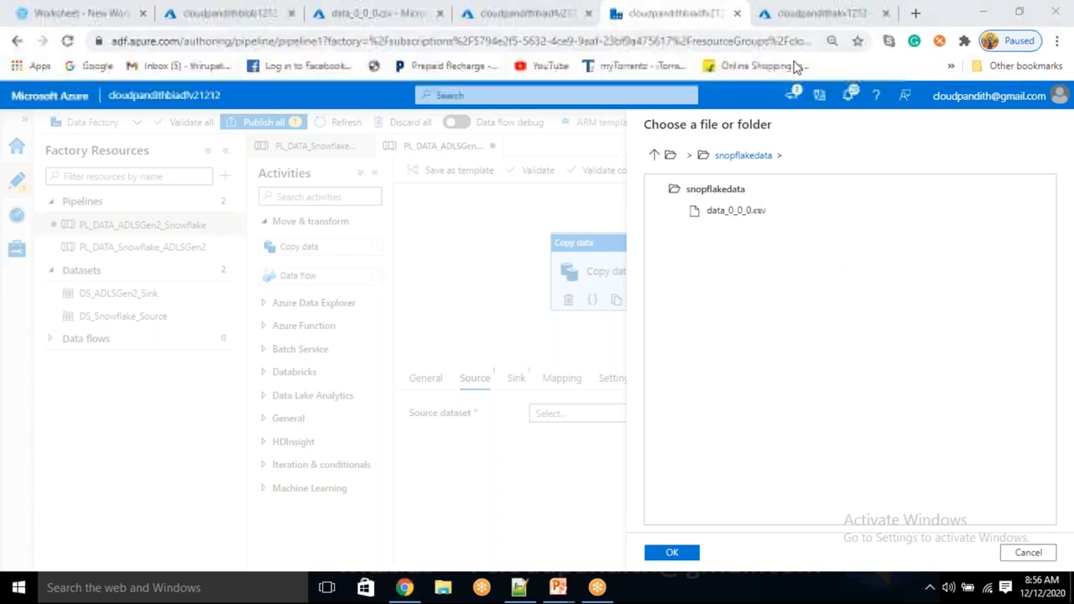
{"action": "left_click", "coordinate": [741, 211]}
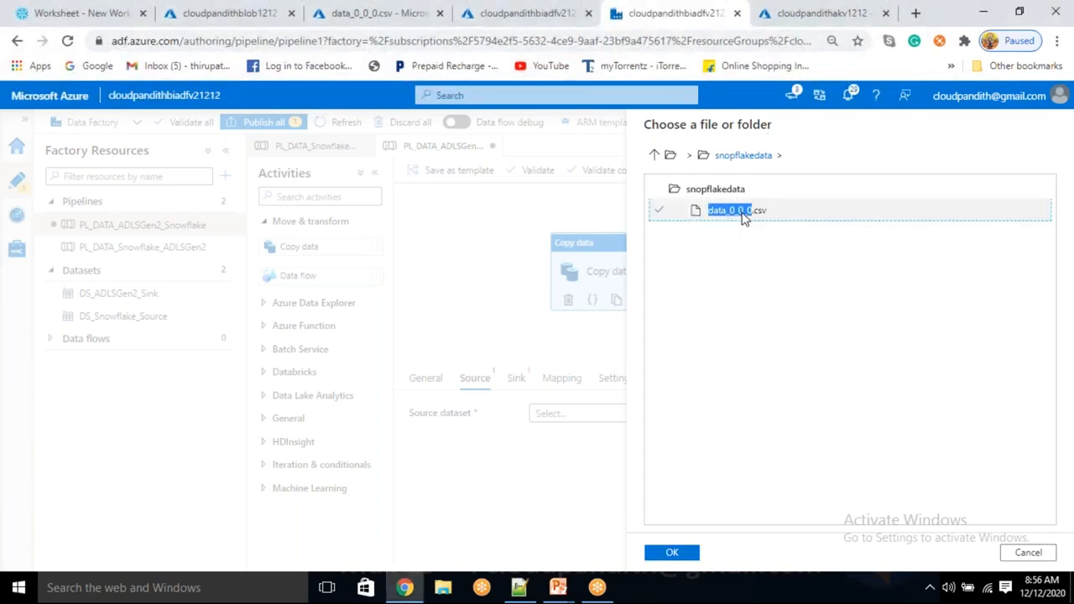
{"action": "left_click", "coordinate": [696, 549]}
{"action": "left_click", "coordinate": [771, 282]}
{"action": "left_click", "coordinate": [809, 321]}
{"action": "left_click", "coordinate": [861, 322]}
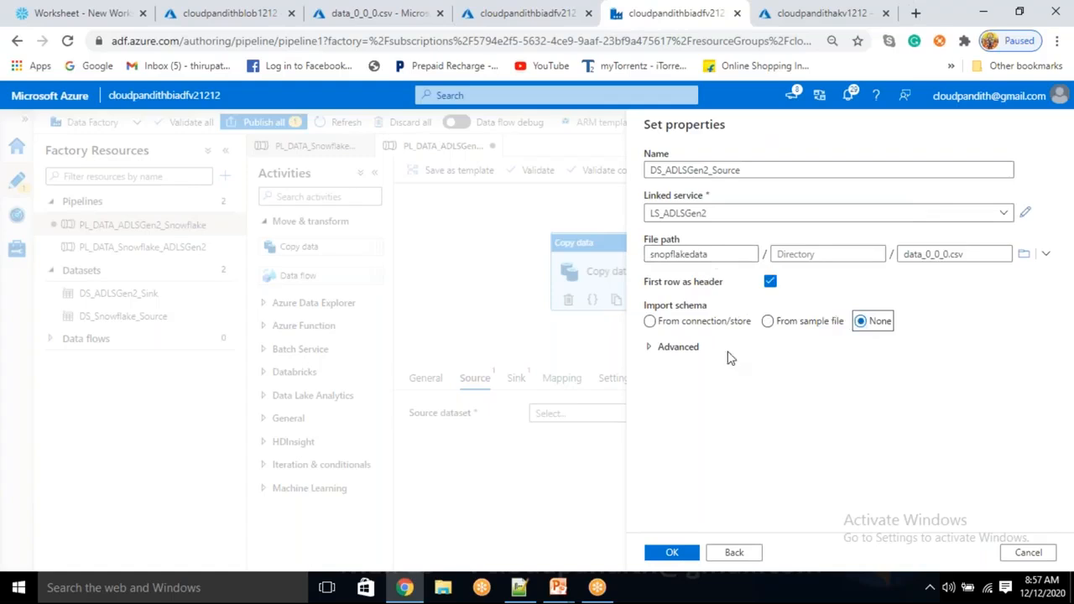
{"action": "left_click", "coordinate": [672, 554]}
- Start a new sink dataset for the Copy data activity using the Snowflake data store
{"action": "left_click", "coordinate": [515, 379]}
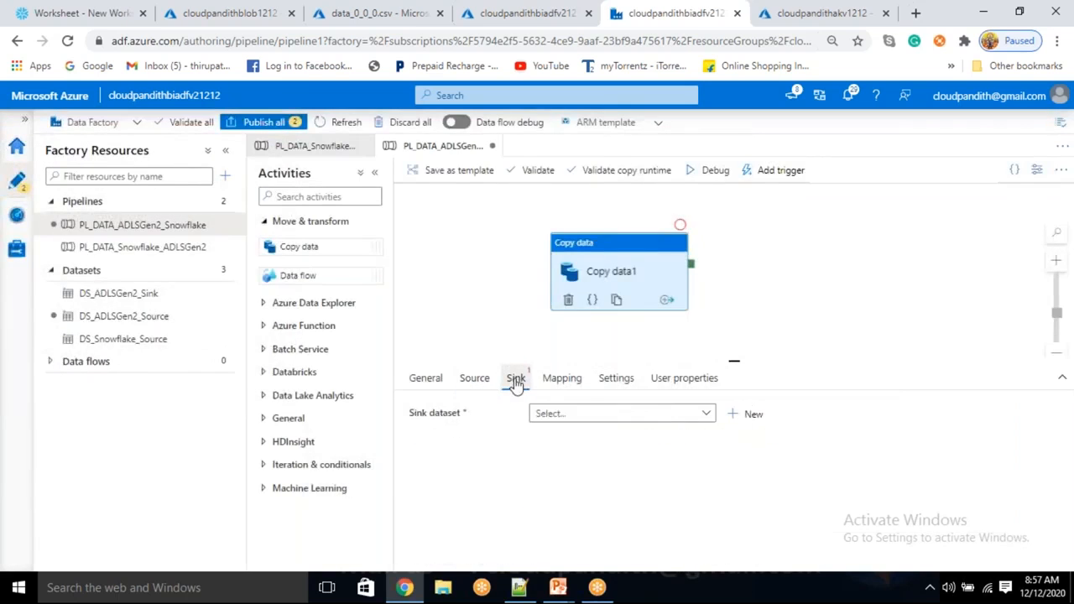
{"action": "left_click", "coordinate": [755, 416]}
{"action": "type", "text": "snow"}
{"action": "left_click", "coordinate": [698, 356]}
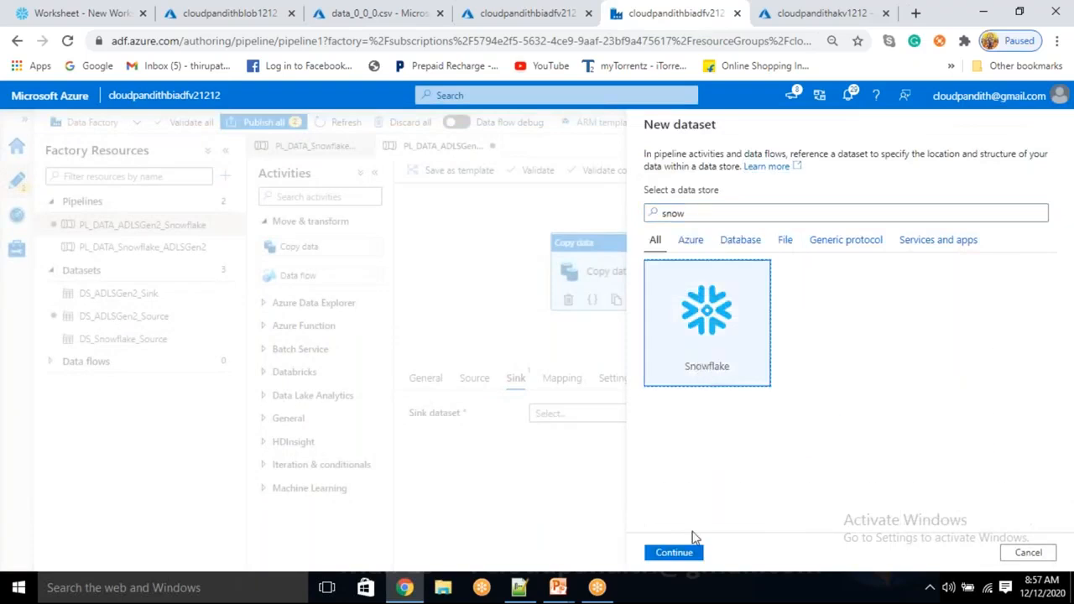
{"action": "left_click", "coordinate": [684, 552]}
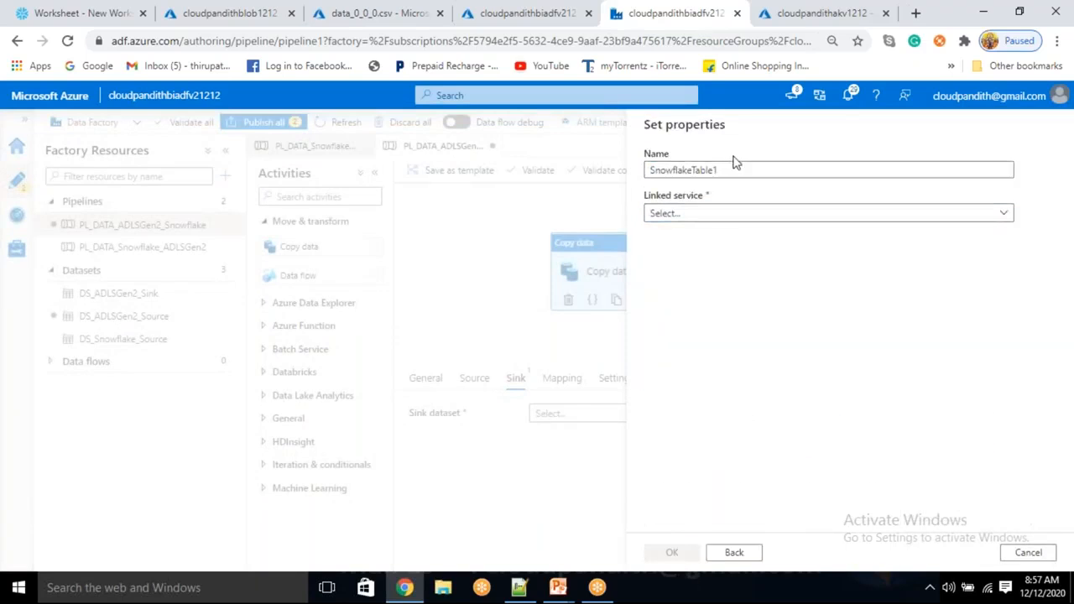
- Name the sink dataset DS_SF_Sink and assign it the linked service LS_Snowflake
{"action": "left_click_drag", "start_coordinate": [715, 170], "coordinate": [643, 169]}
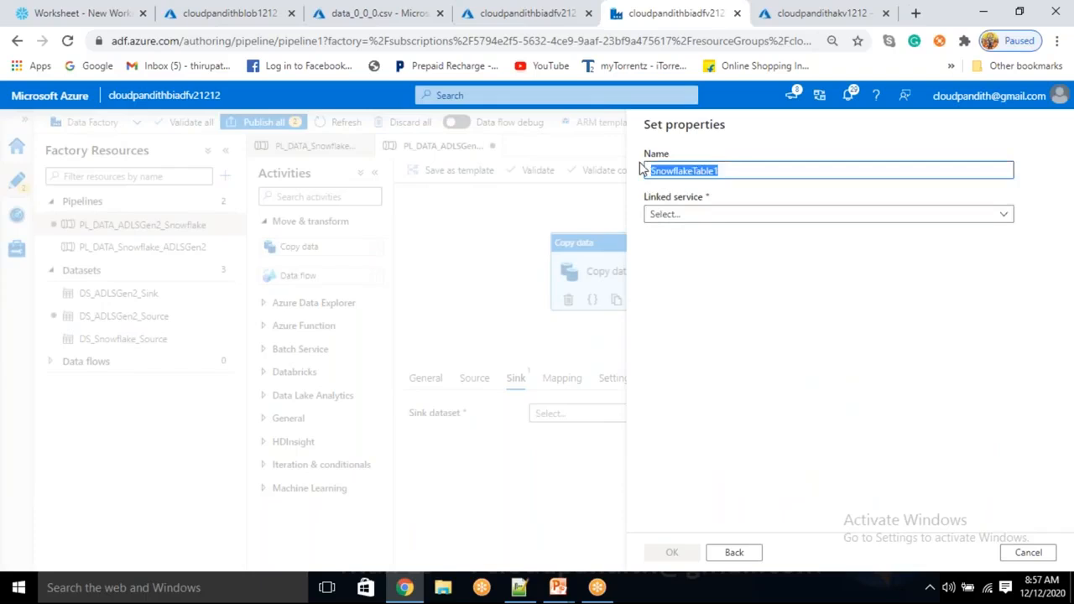
{"action": "type", "text": "DS_SF_Sink"}
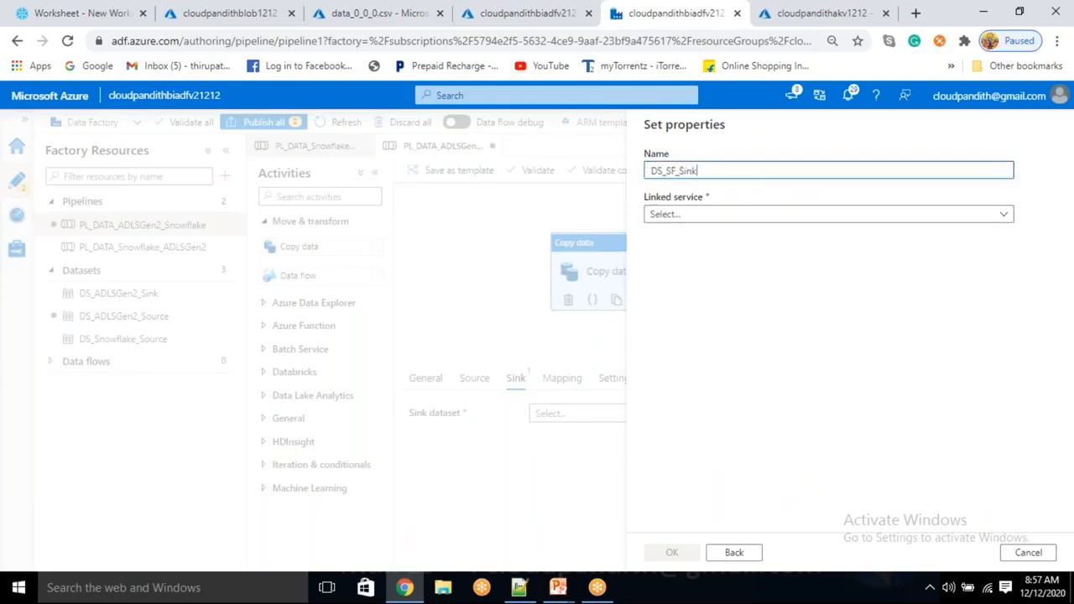
{"action": "left_click", "coordinate": [710, 215]}
{"action": "left_click", "coordinate": [702, 304]}
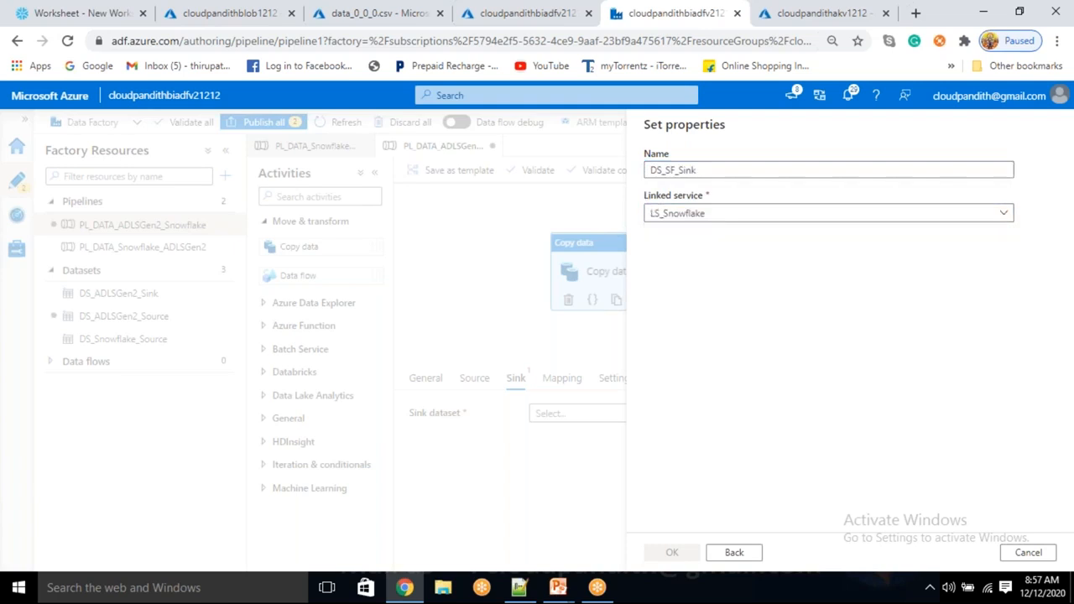
- Choose PUBLIC.CUST as the sink dataset's table and create the dataset
{"action": "left_click", "coordinate": [700, 260]}
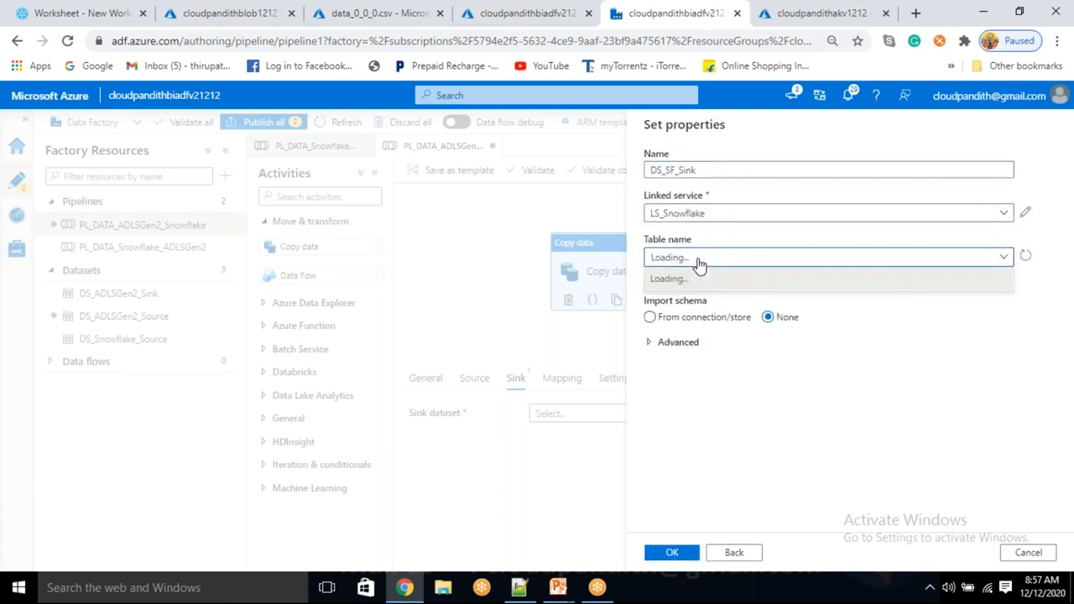
{"action": "left_click", "coordinate": [699, 265]}
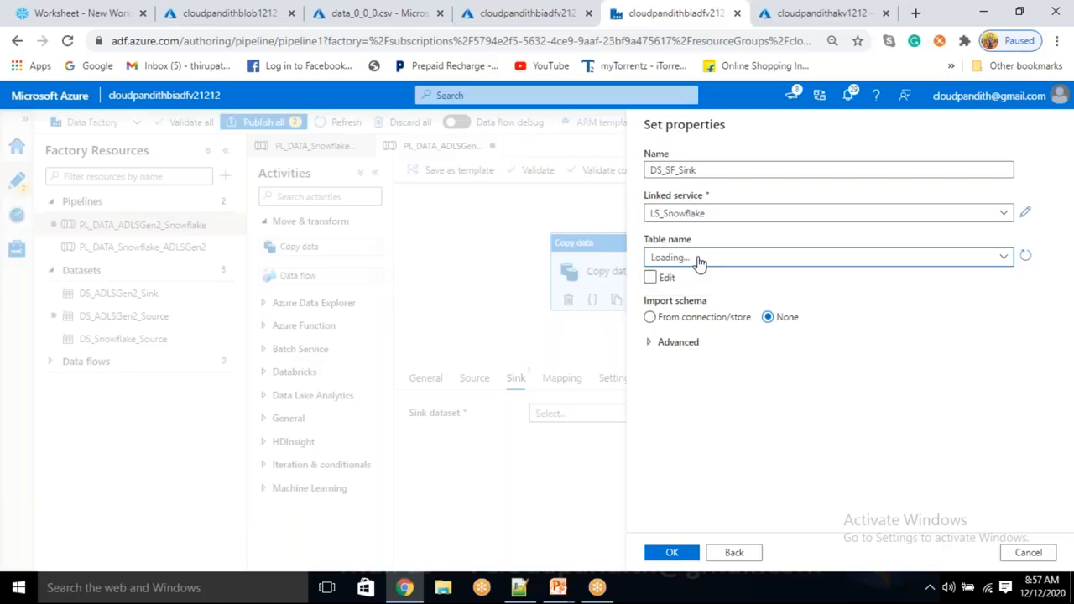
{"action": "left_click", "coordinate": [699, 264]}
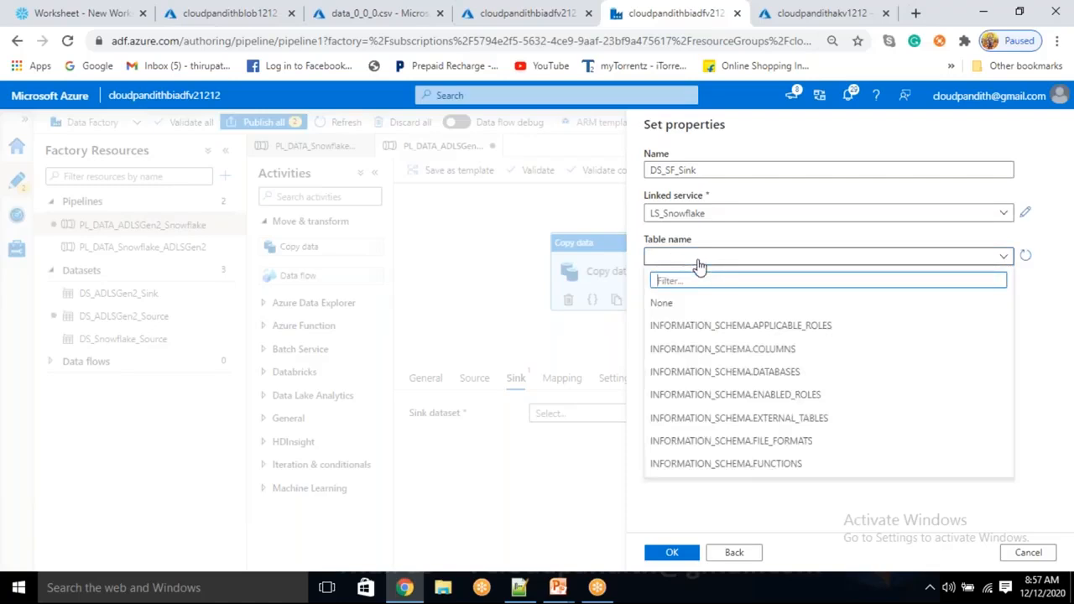
{"action": "type", "text": "cust"}
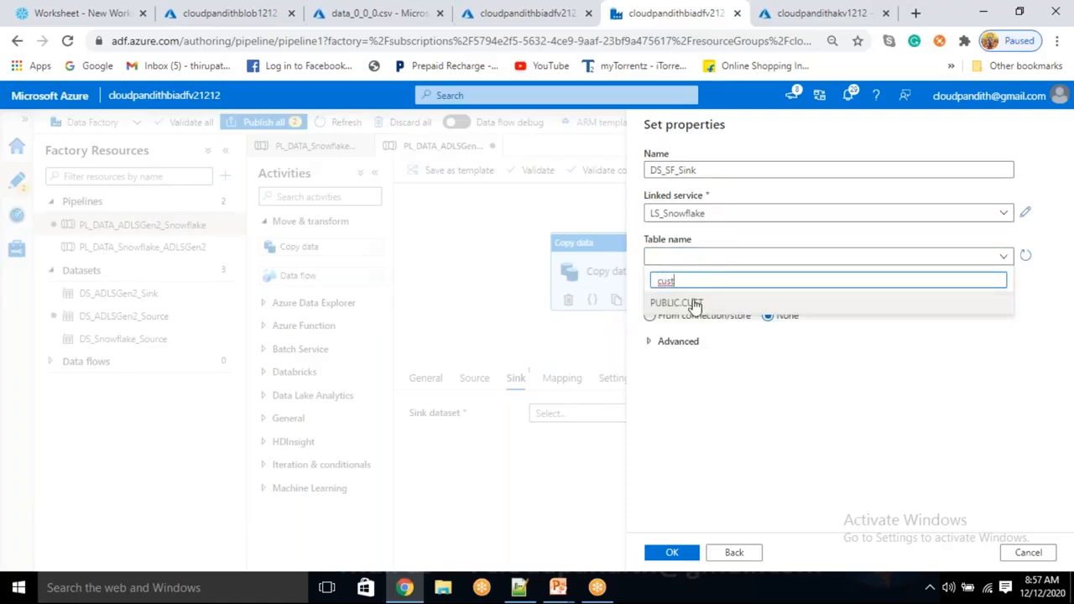
{"action": "left_click", "coordinate": [690, 303]}
{"action": "left_click", "coordinate": [677, 554]}
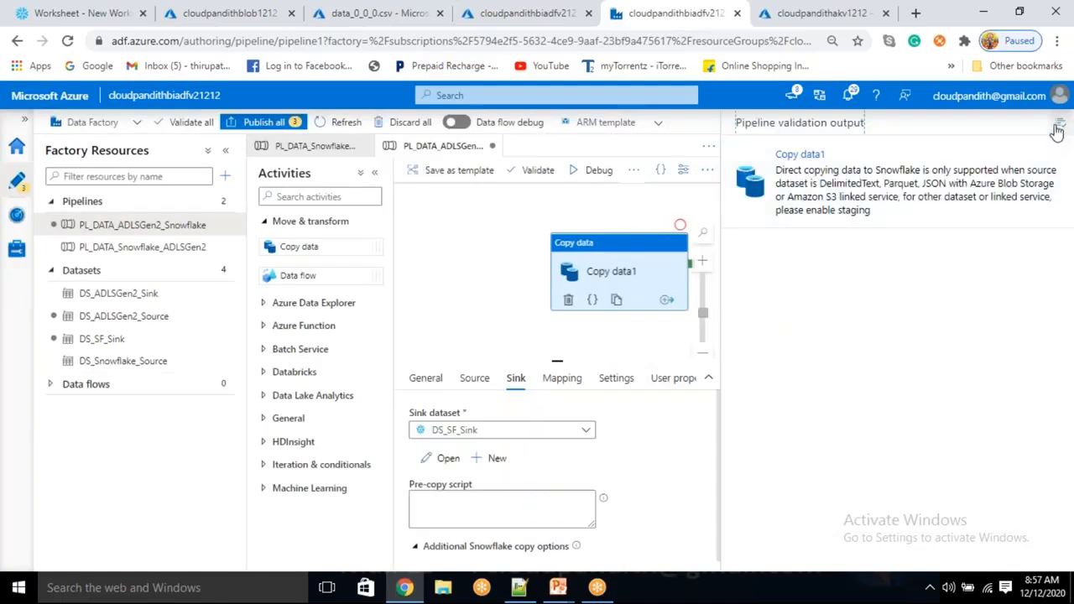
- Enable staging in the Copy data activity's settings with LS_ABS as the staging account linked service
{"action": "left_click", "coordinate": [626, 445]}
{"action": "left_click", "coordinate": [615, 379]}
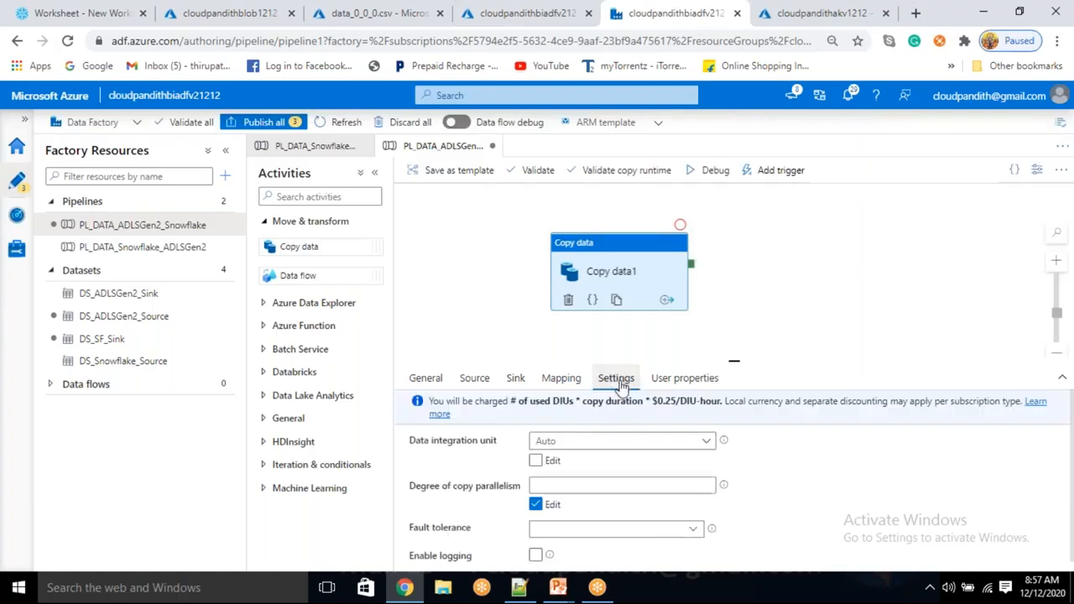
{"action": "left_click", "coordinate": [1062, 379]}
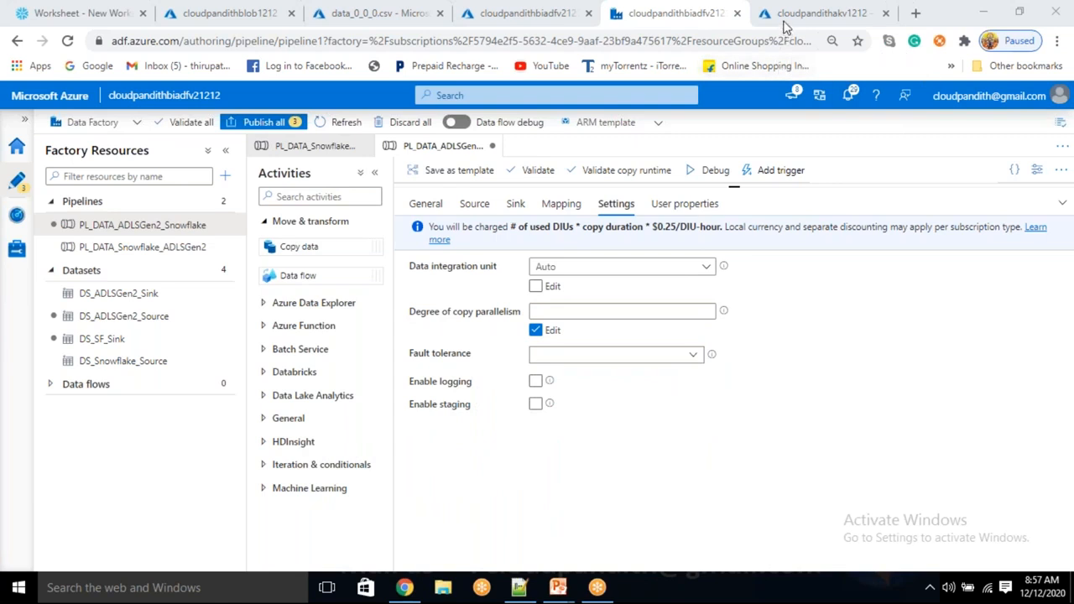
{"action": "left_click", "coordinate": [535, 405]}
{"action": "left_click", "coordinate": [592, 465]}
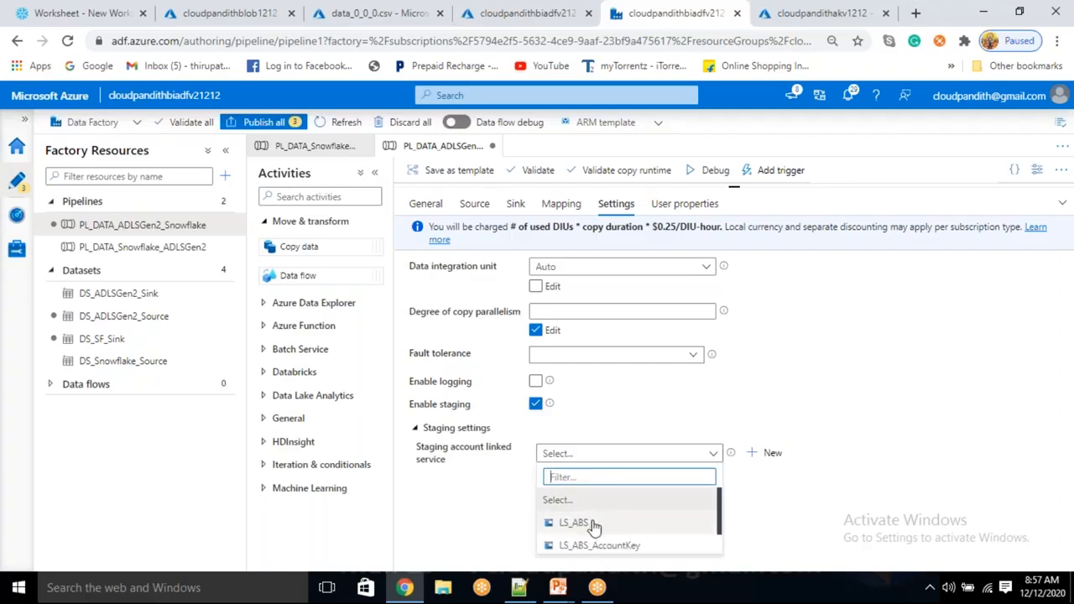
{"action": "left_click", "coordinate": [592, 526]}
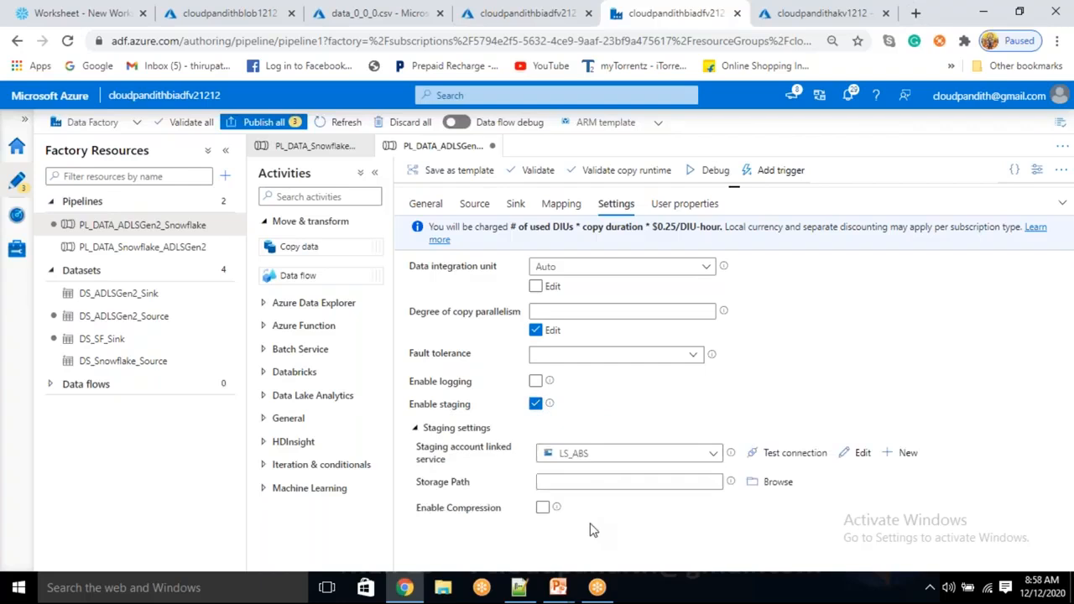
- Browse for the staging storage path, set it to stagingcontainer, and restore the pipeline canvas view
{"action": "left_click", "coordinate": [598, 480]}
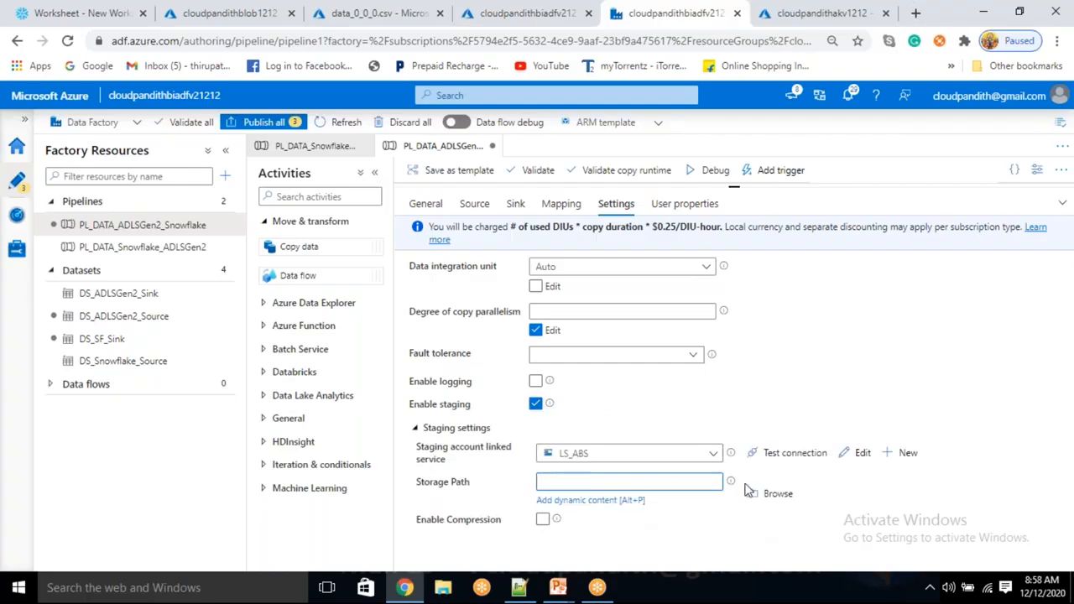
{"action": "left_click", "coordinate": [776, 495]}
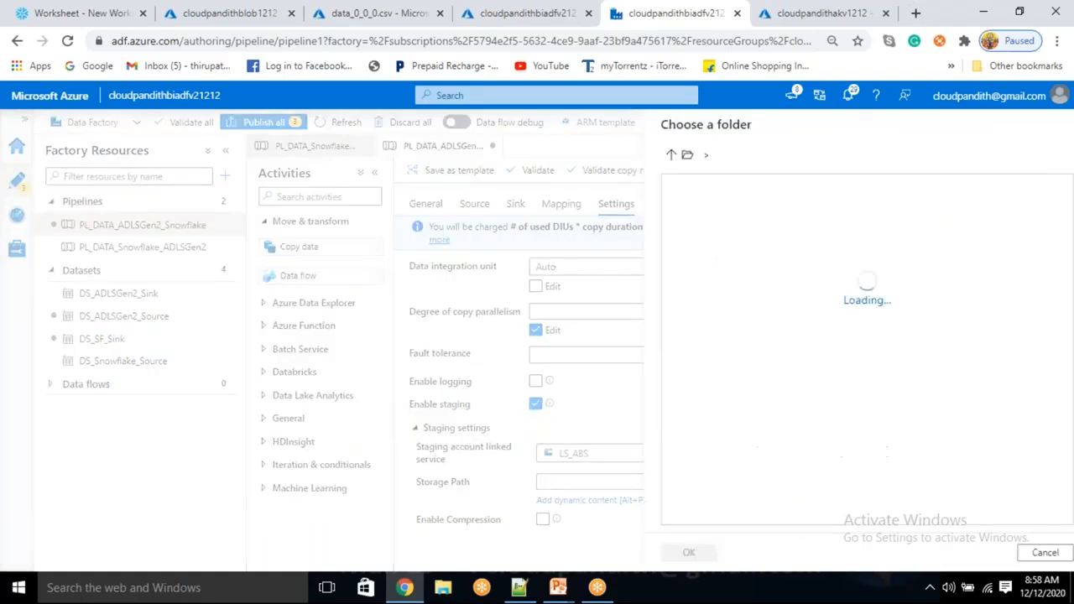
{"action": "left_click", "coordinate": [725, 222]}
{"action": "left_click", "coordinate": [672, 556]}
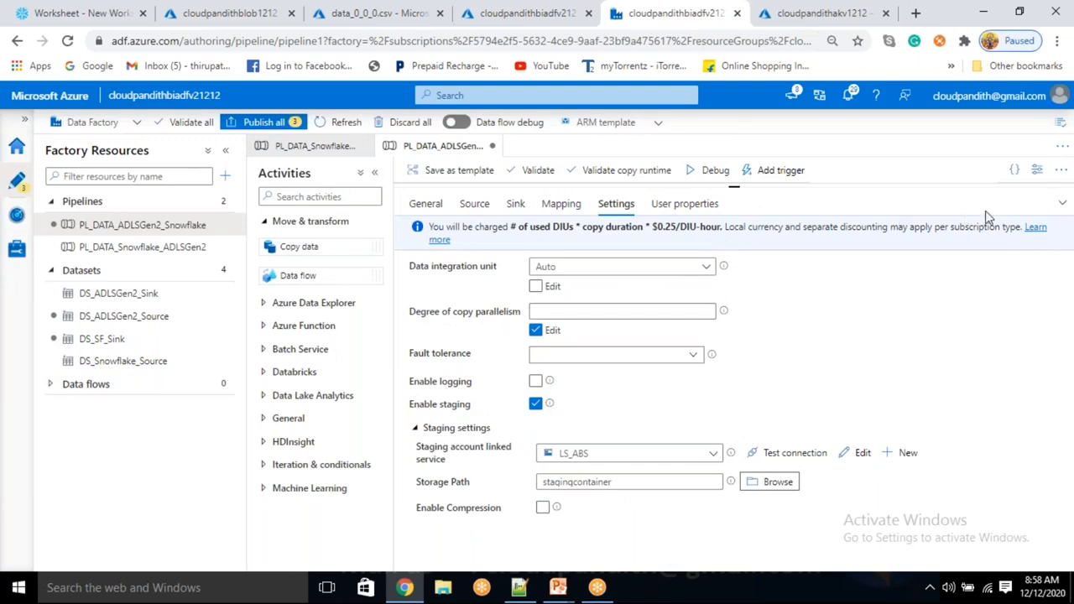
{"action": "left_click", "coordinate": [1060, 207]}
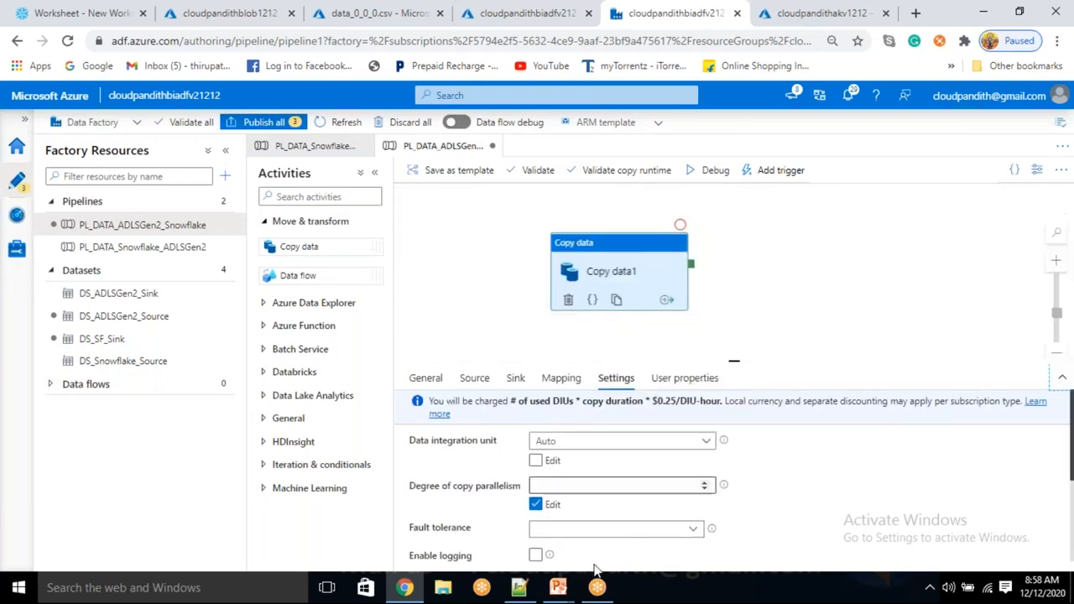
- Switch to the Snowflake worksheet, replace its contents with "select * from cust", and run the query
{"action": "left_click", "coordinate": [94, 11]}
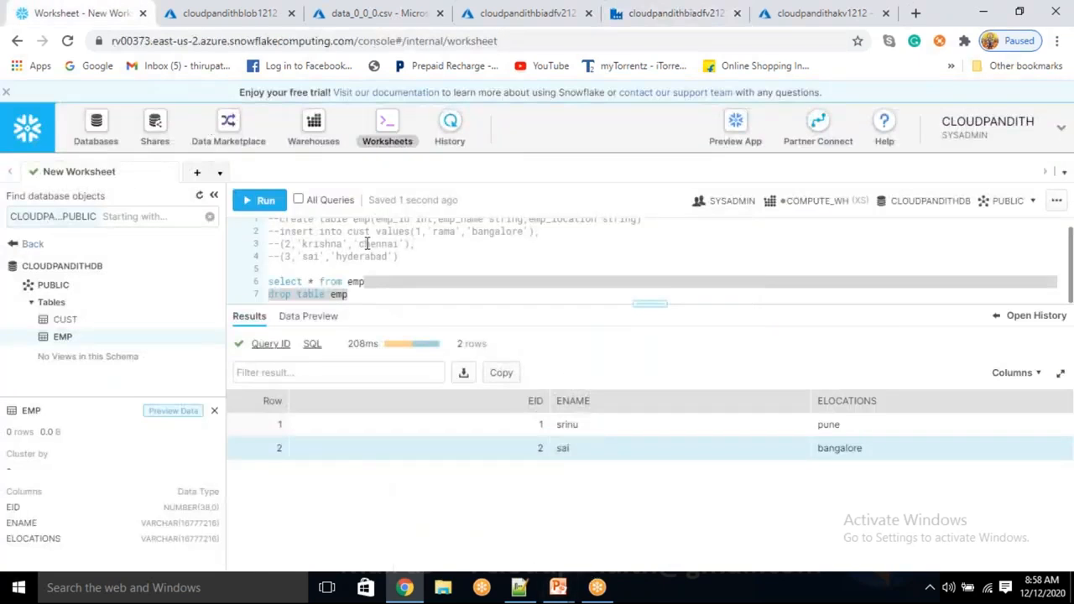
{"action": "left_click", "coordinate": [366, 243]}
{"action": "key", "text": "ctrl+a"}
{"action": "key", "text": "BackSpace"}
{"action": "type", "text": "select"}
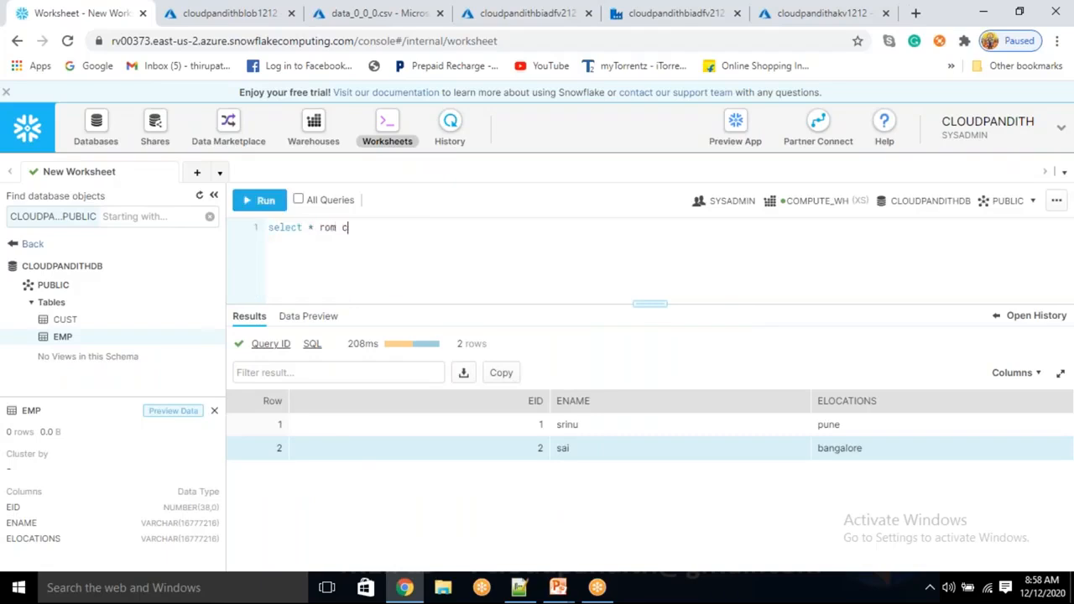
{"action": "left_click", "coordinate": [320, 228]}
{"action": "type", "text": "f"}
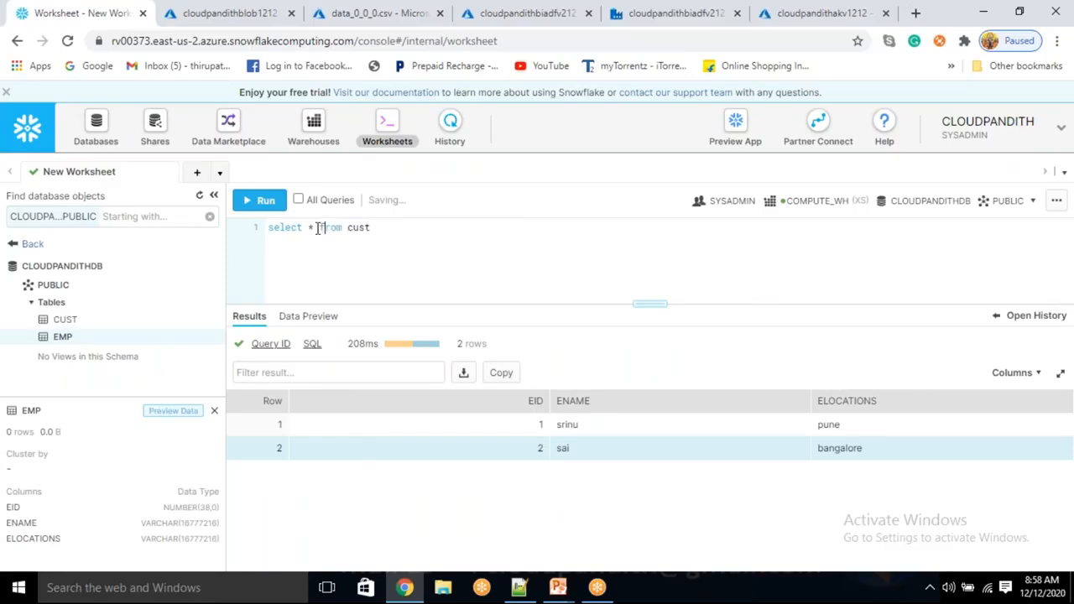
{"action": "left_click", "coordinate": [260, 201]}
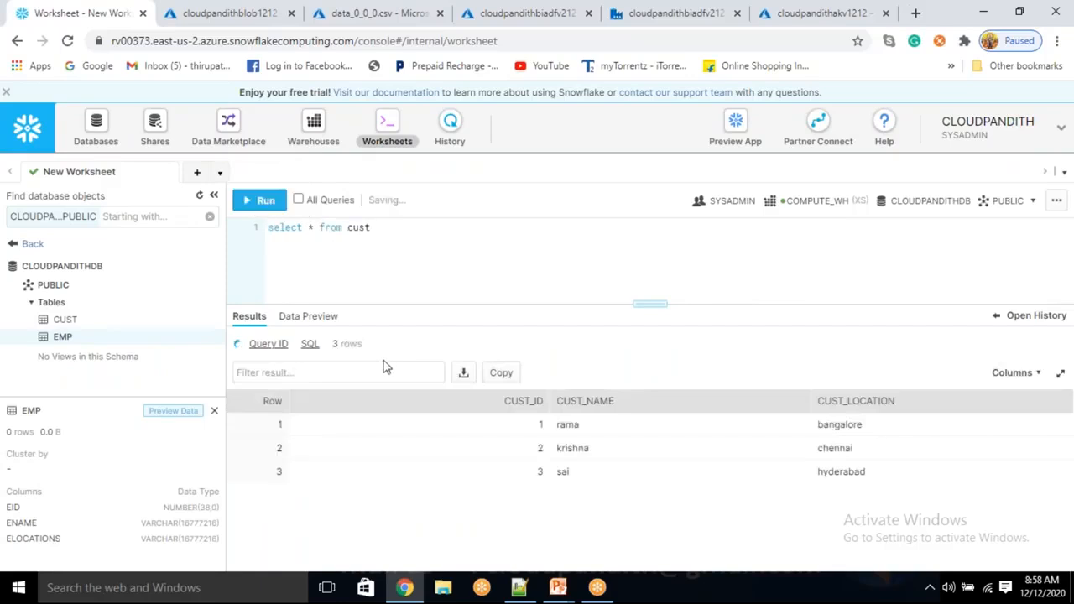
- Return to Data Factory, debug PL_DATA_ADLSGen2_Snowflake, and open and refresh the Copy data1 run details
{"action": "left_click", "coordinate": [659, 11]}
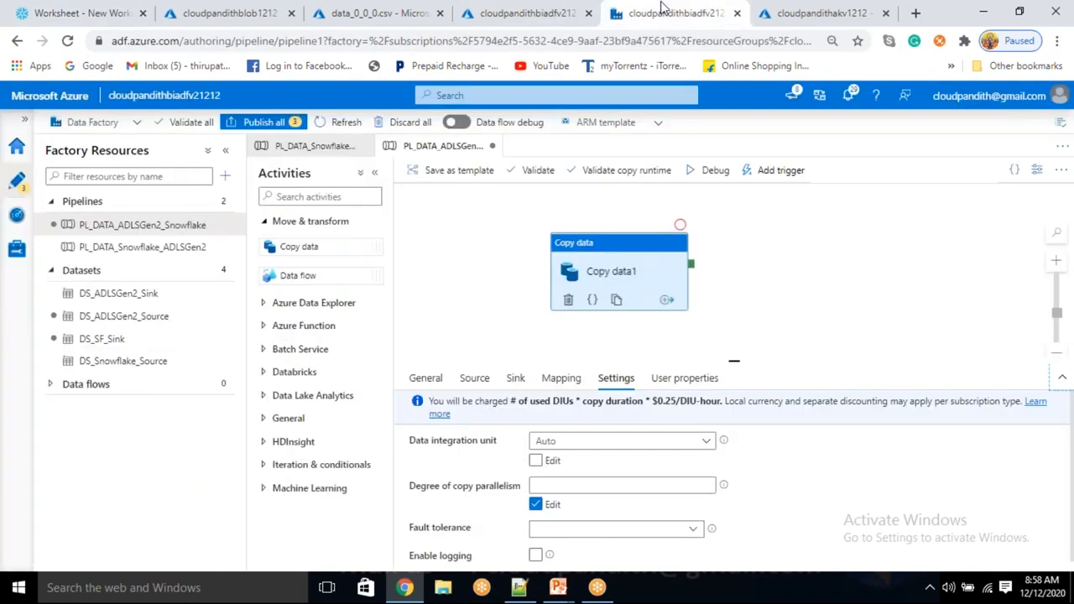
{"action": "left_click", "coordinate": [707, 181]}
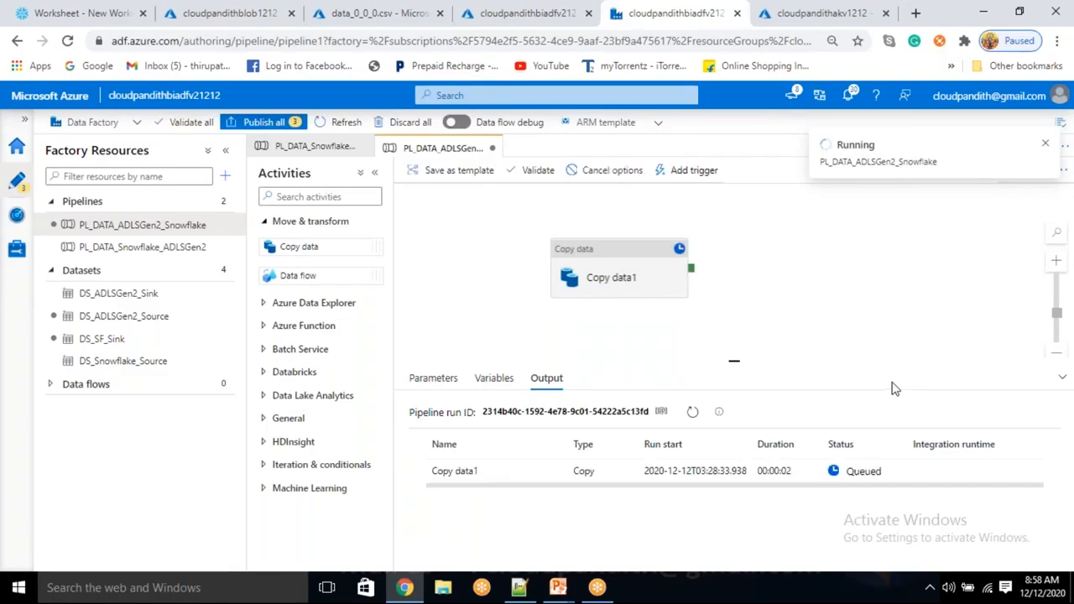
{"action": "left_click", "coordinate": [692, 412]}
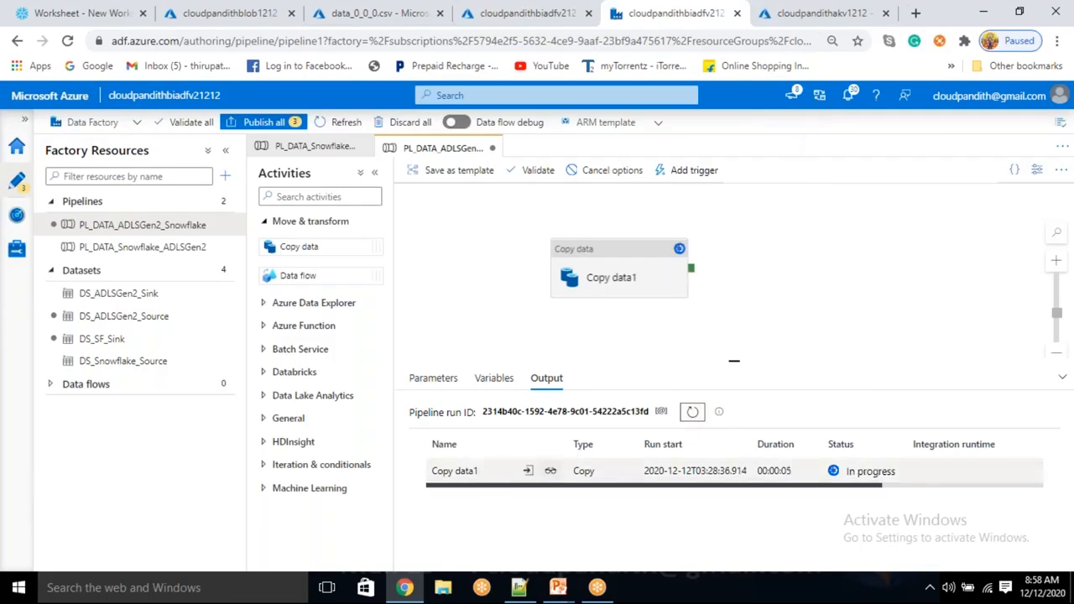
{"action": "left_click", "coordinate": [551, 470]}
{"action": "left_click", "coordinate": [234, 173]}
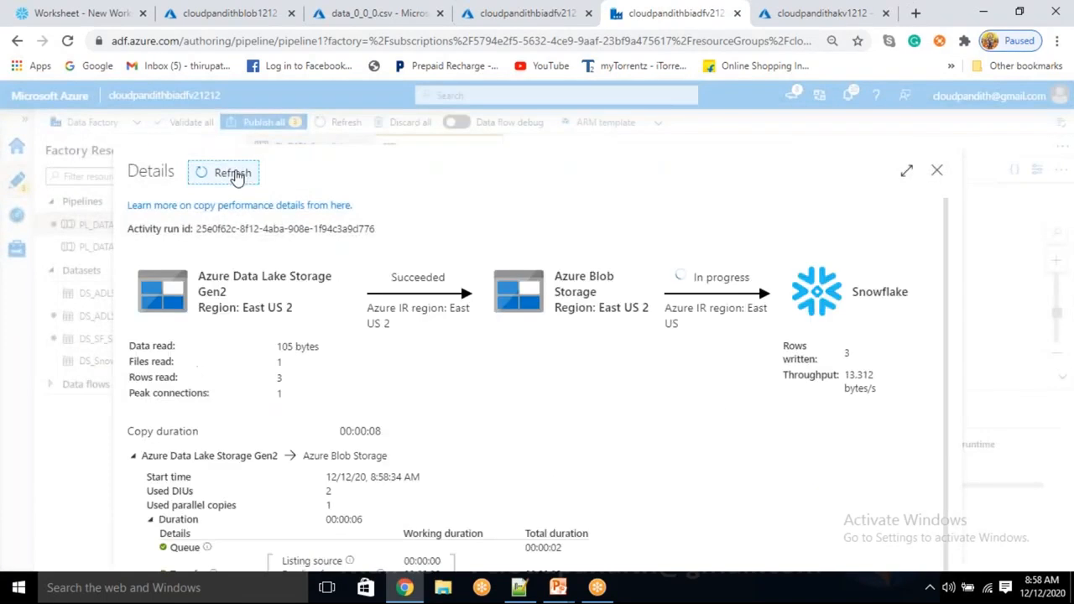
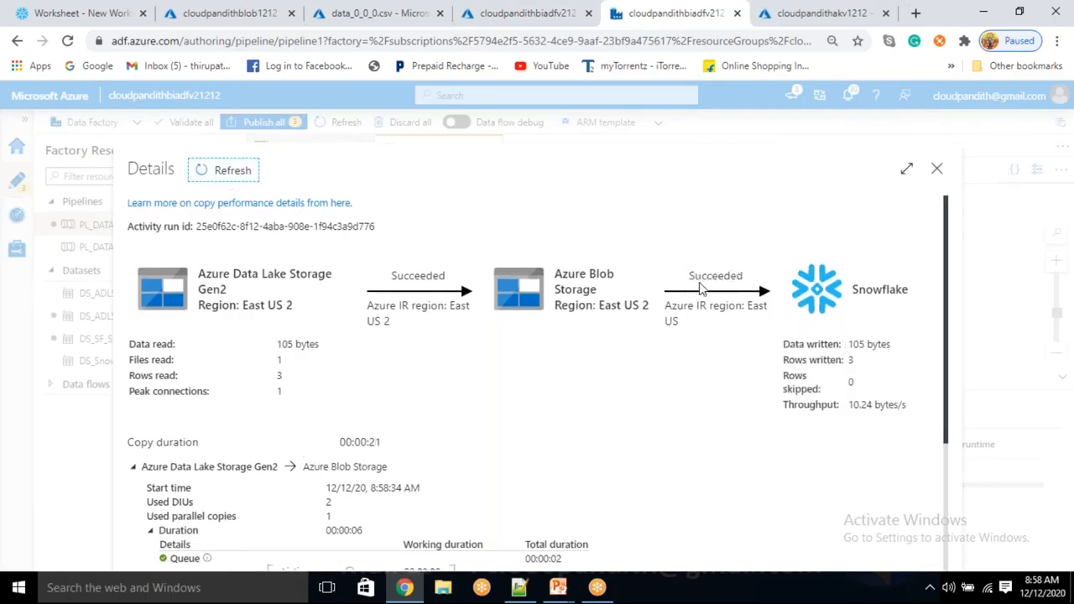
- Close the copy run details, rerun the cust query in the Snowflake worksheet, and examine the newly loaded rows
{"action": "left_click", "coordinate": [936, 169]}
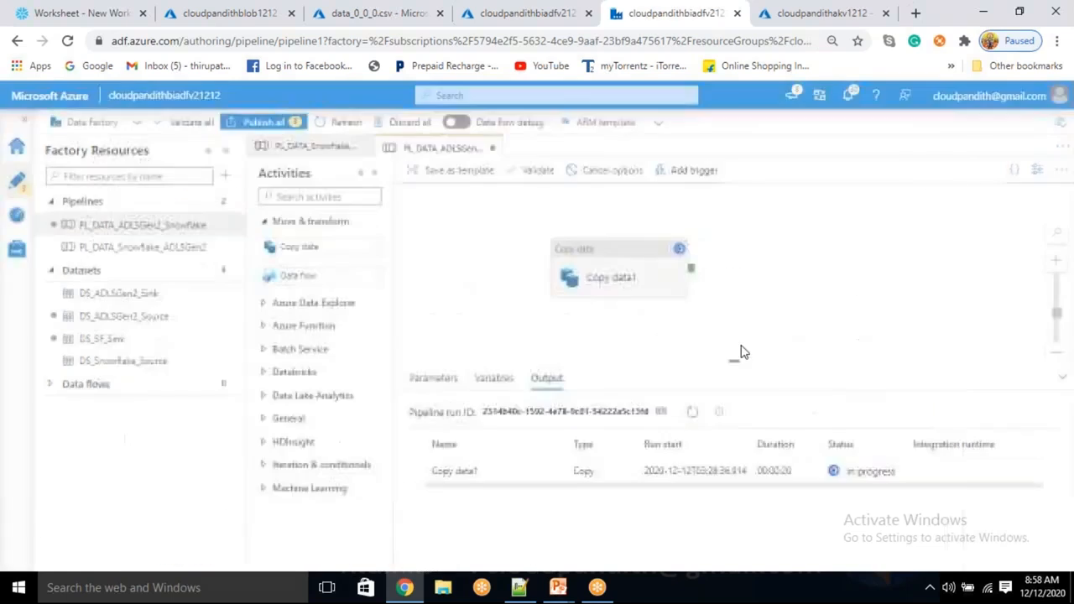
{"action": "left_click", "coordinate": [80, 13]}
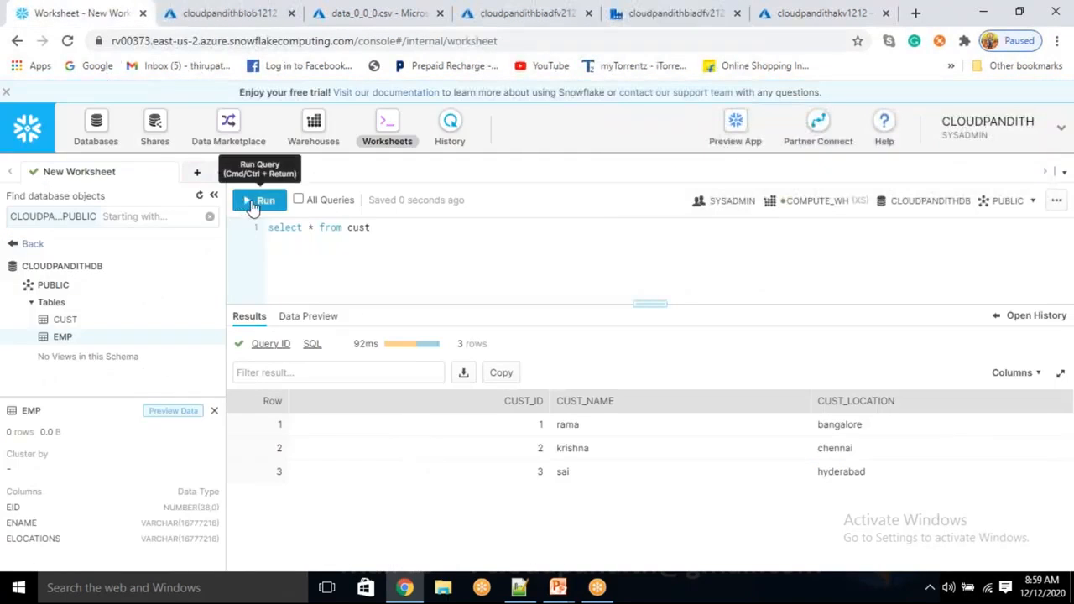
{"action": "left_click", "coordinate": [256, 204]}
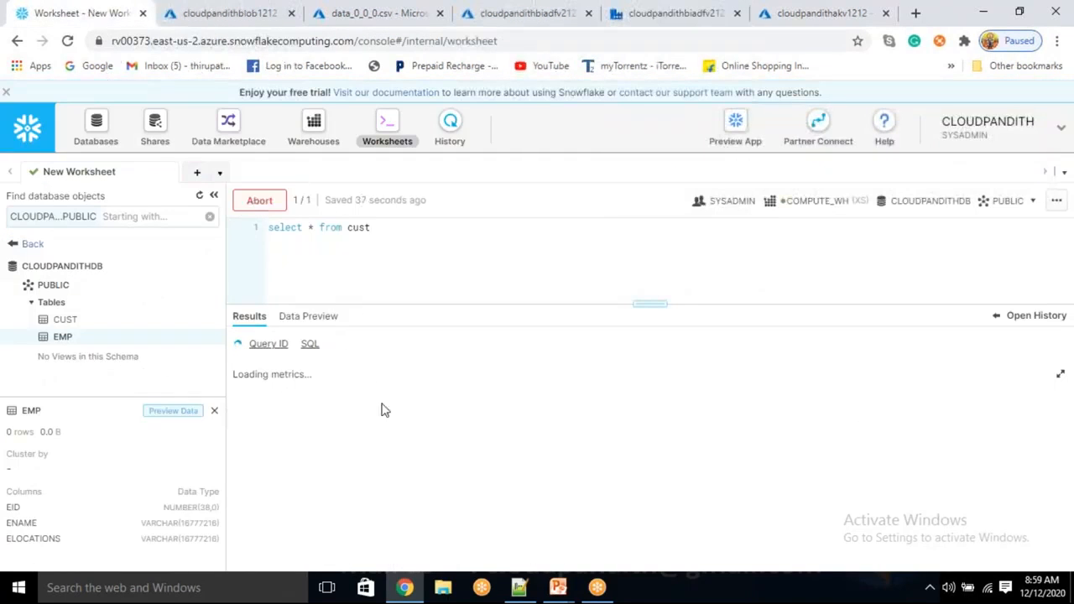
{"action": "left_click_drag", "start_coordinate": [537, 417], "coordinate": [914, 476]}
{"action": "left_click_drag", "start_coordinate": [532, 498], "coordinate": [854, 543]}
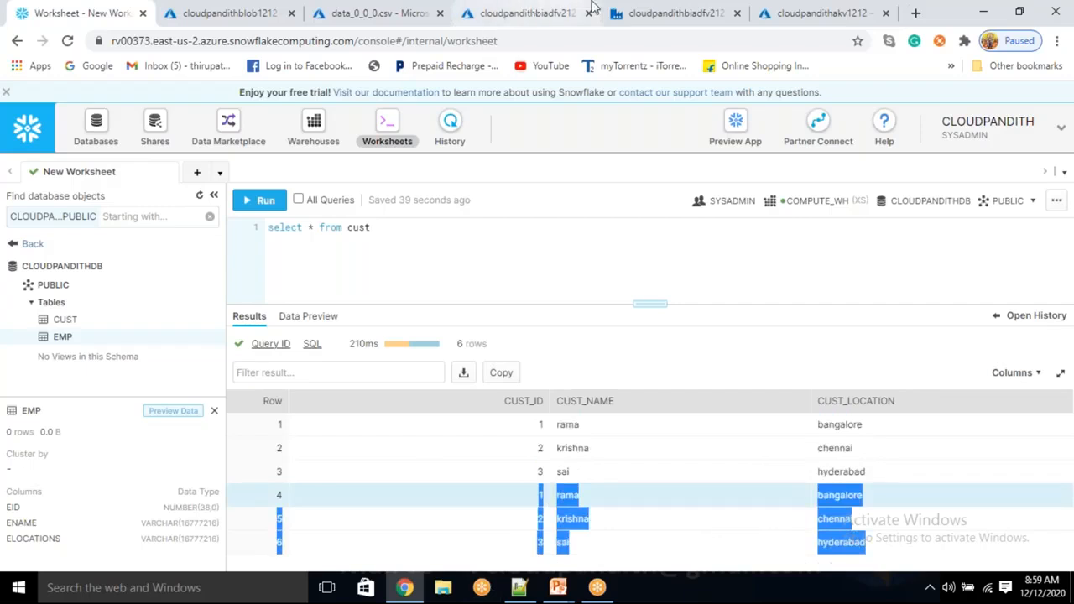
- Return to Data Factory and publish all pending changes for PL_DATA_ADLSGen2_Snowflake, DS_ADLSGen2_Source and DS_SF_Sink
{"action": "left_click", "coordinate": [313, 9]}
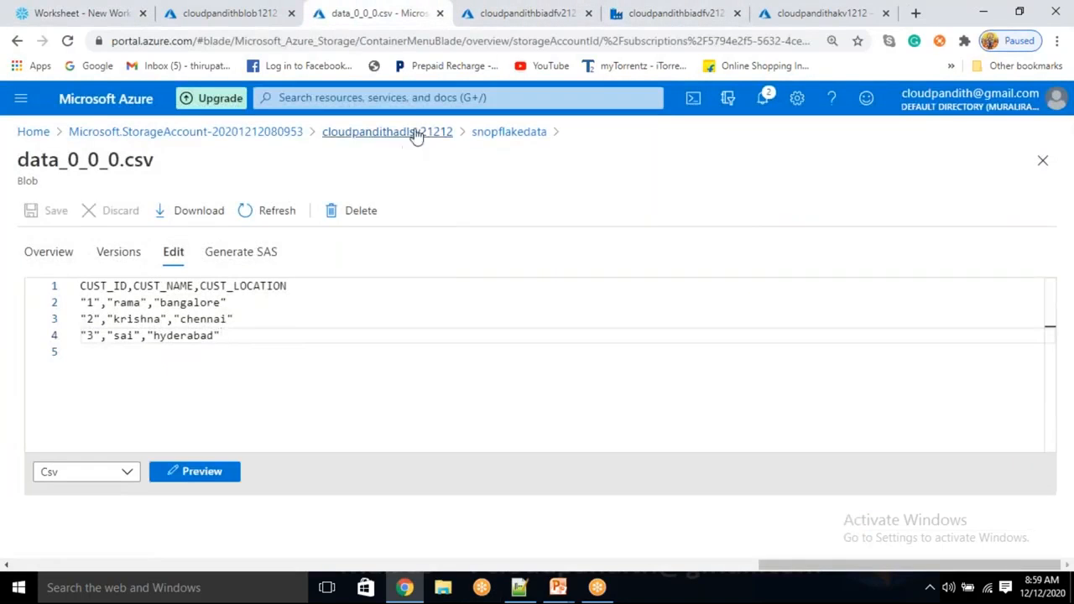
{"action": "left_click", "coordinate": [676, 13]}
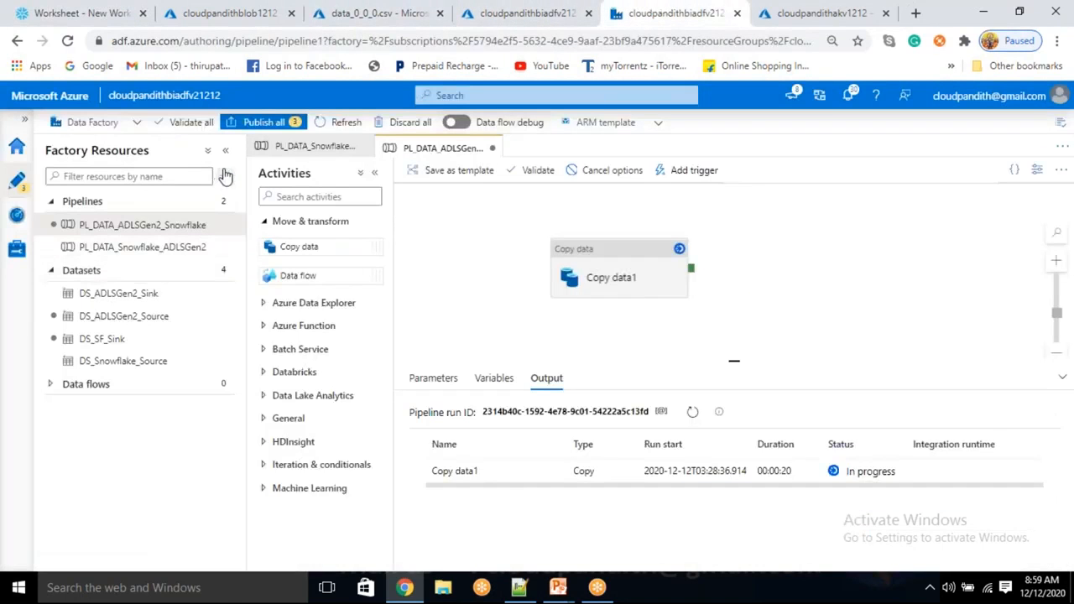
{"action": "left_click", "coordinate": [267, 123]}
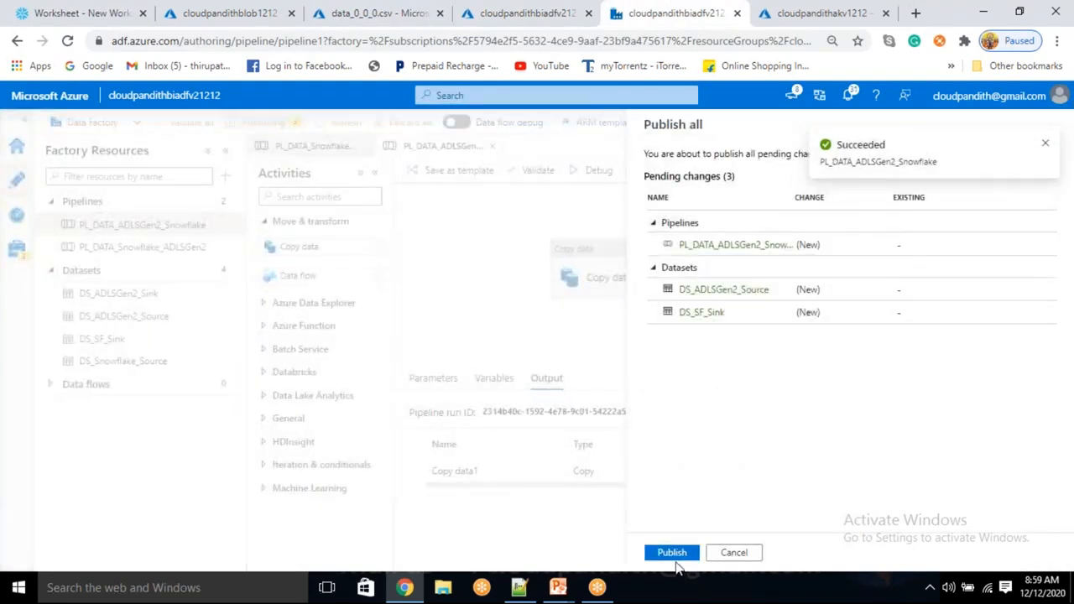
{"action": "left_click", "coordinate": [672, 553]}
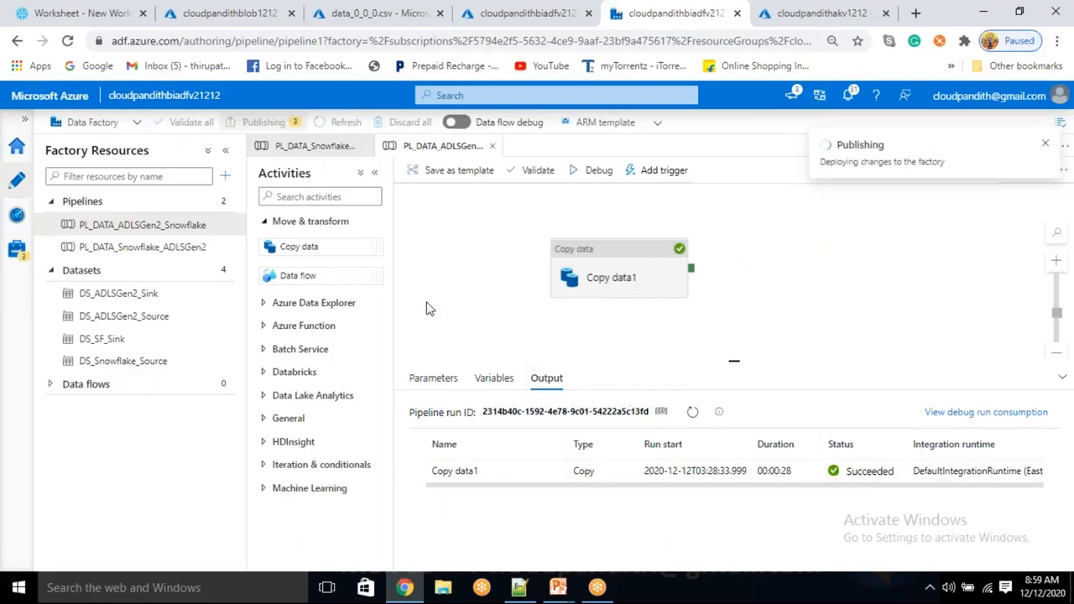
- Download data_0_0_0.csv from the snopflakedata container, open it in Excel, and dismiss the Office activation wizard
{"action": "left_click", "coordinate": [365, 11]}
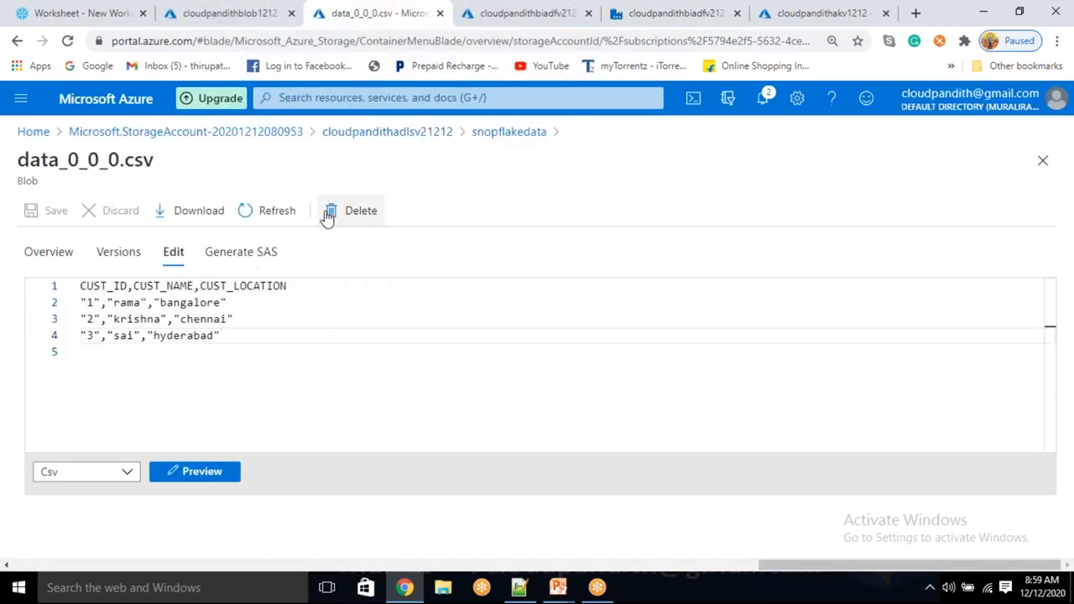
{"action": "left_click", "coordinate": [185, 210]}
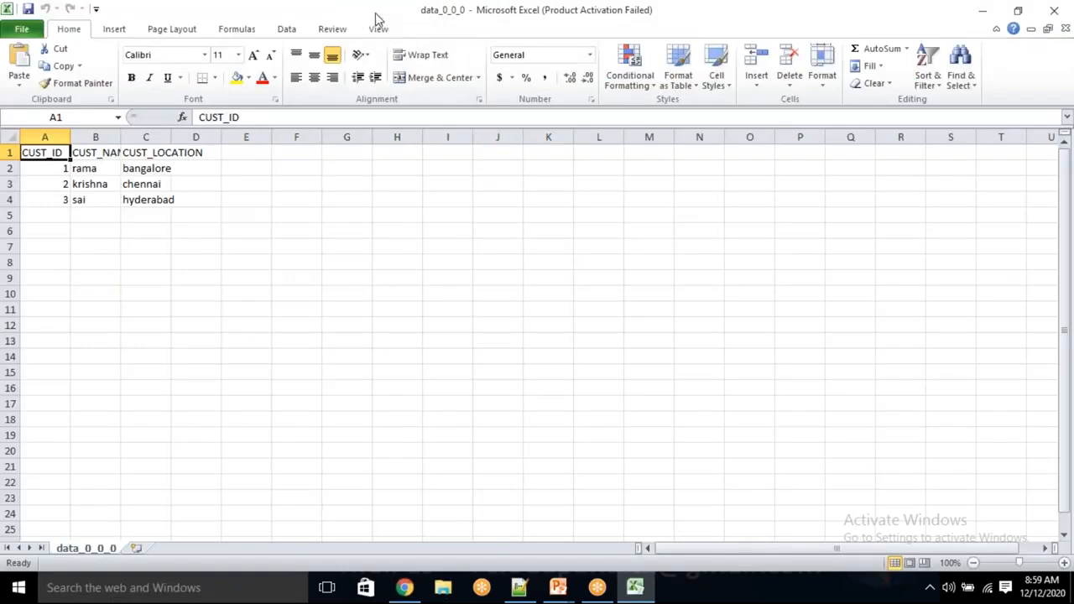
{"action": "left_click_drag", "start_coordinate": [374, 16], "coordinate": [347, 108]}
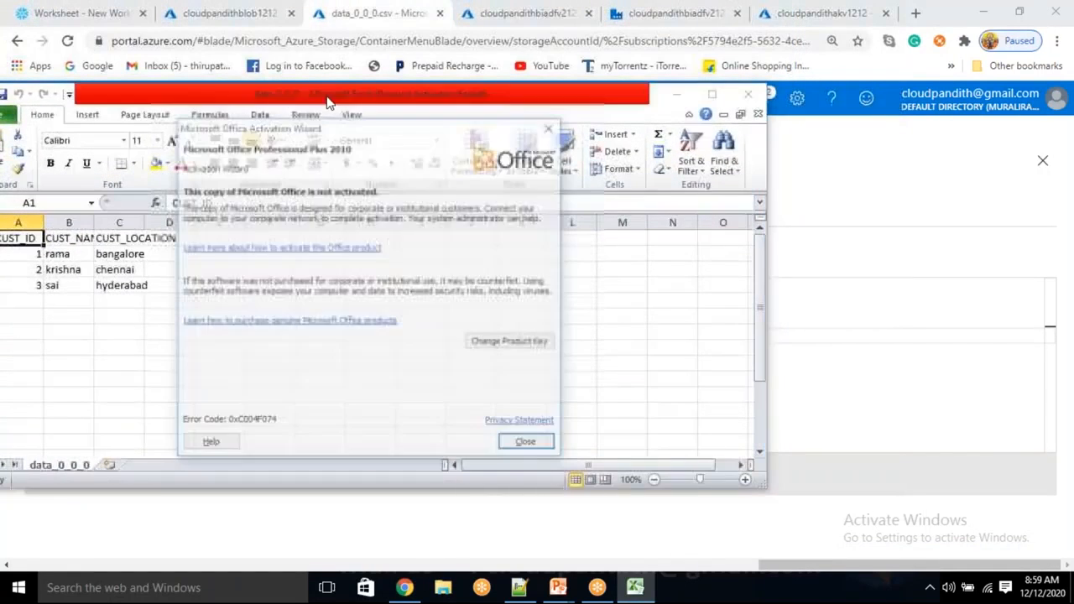
{"action": "left_click", "coordinate": [552, 126]}
{"action": "left_click_drag", "start_coordinate": [516, 99], "coordinate": [644, 107]}
- Save the workbook to the Desktop as a comma-delimited CSV named emp, replacing the existing file and keeping the CSV format
{"action": "left_click", "coordinate": [129, 124]}
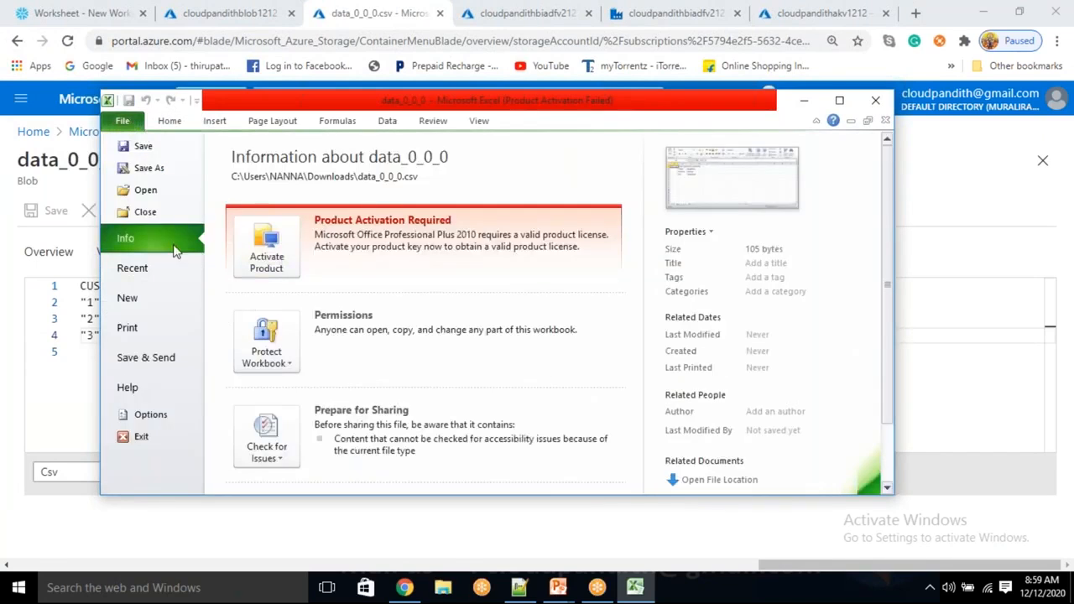
{"action": "left_click", "coordinate": [157, 174]}
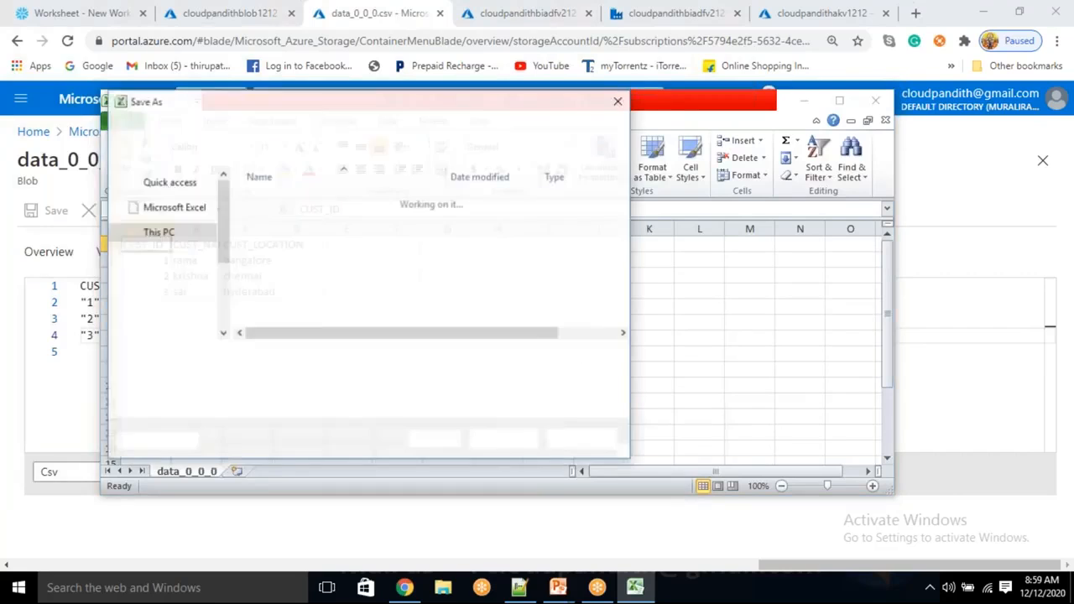
{"action": "left_click", "coordinate": [280, 358]}
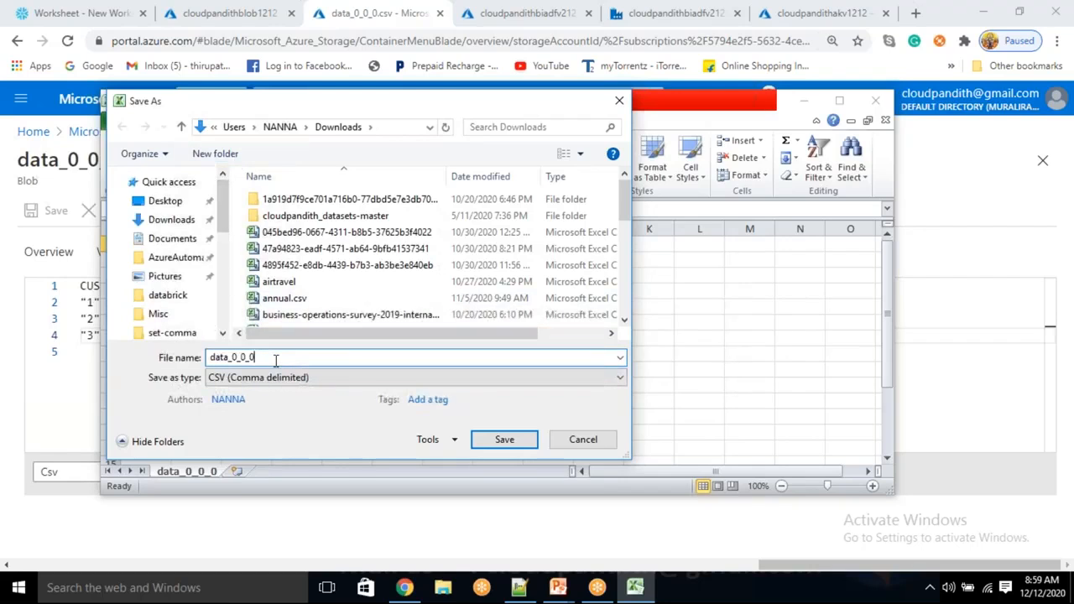
{"action": "key", "text": "ctrl+a"}
{"action": "key", "text": "BackSpace"}
{"action": "type", "text": "emp"}
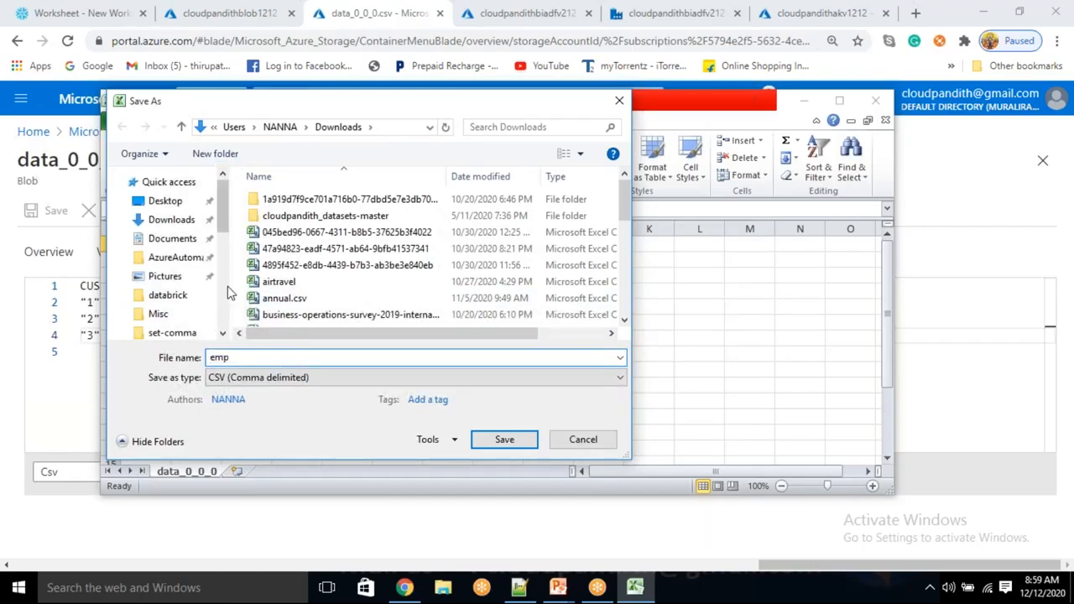
{"action": "left_click", "coordinate": [168, 201]}
{"action": "left_click", "coordinate": [506, 442]}
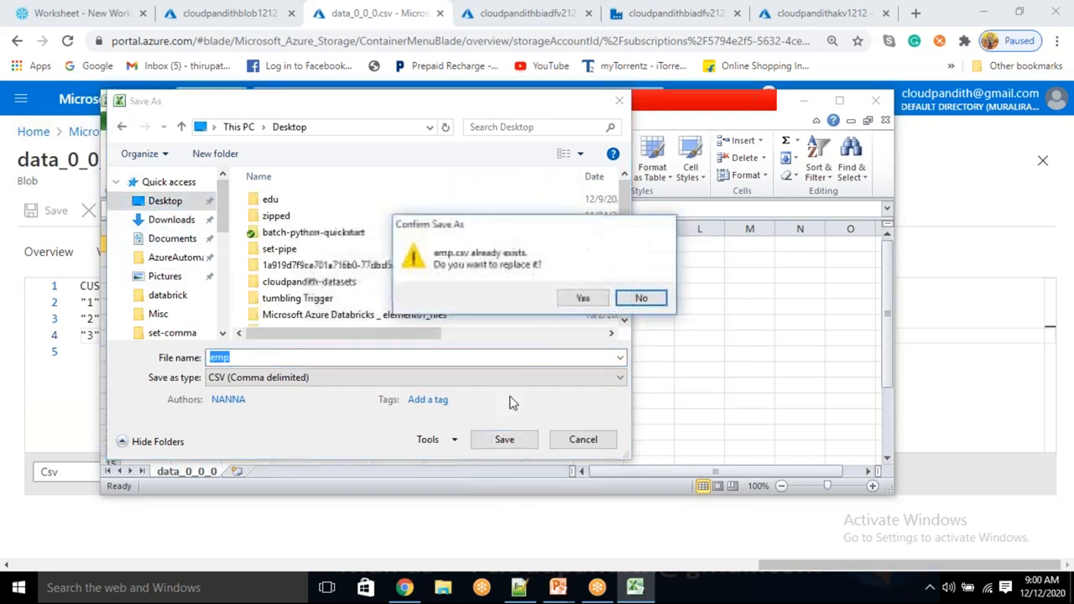
{"action": "left_click", "coordinate": [581, 301]}
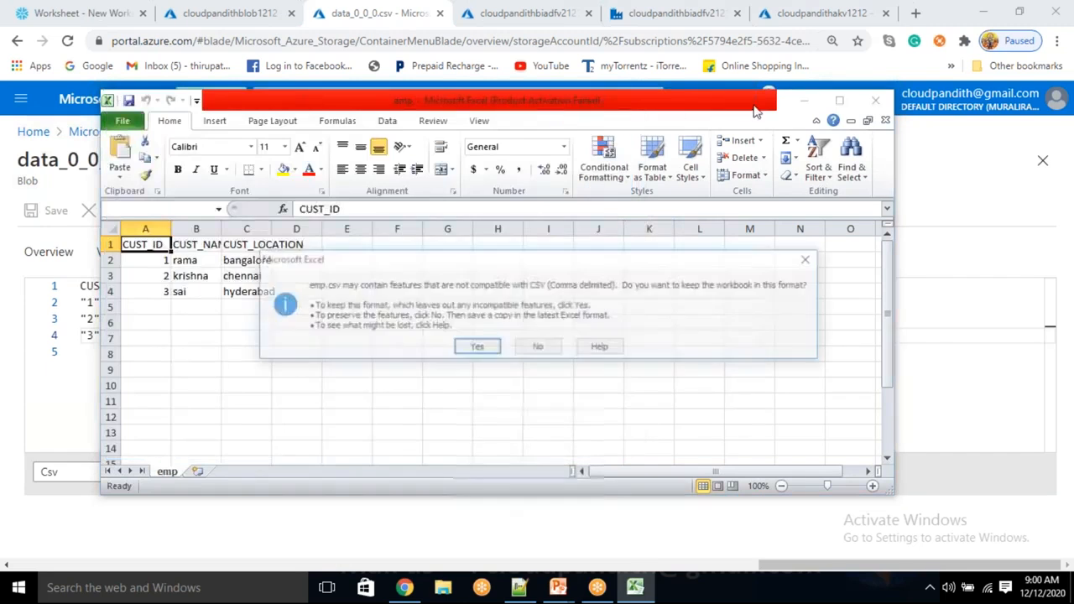
{"action": "left_click", "coordinate": [478, 347]}
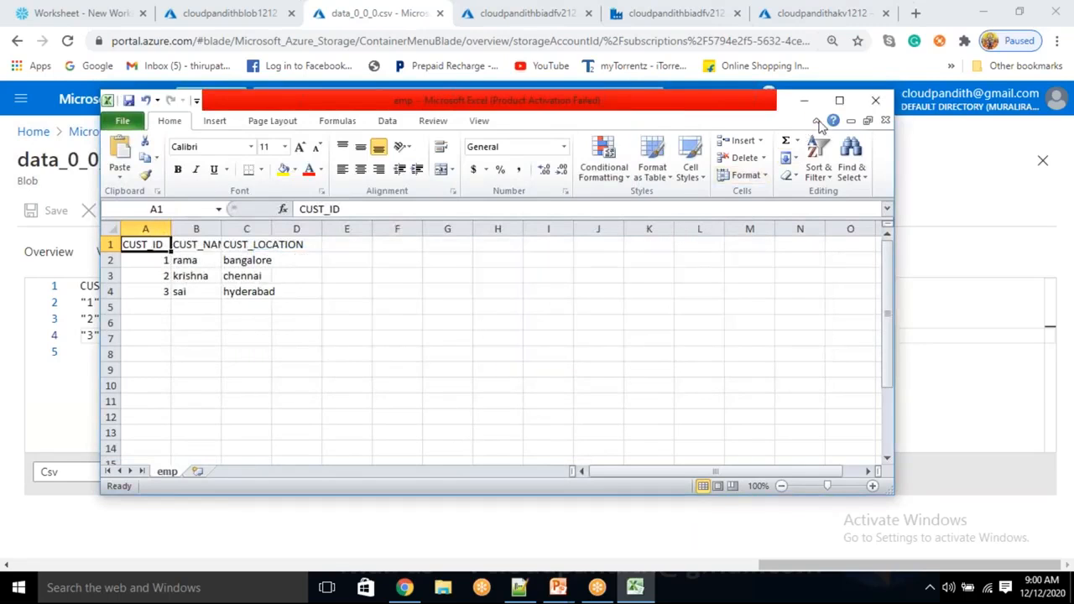
- Close Excel, saving emp.csv to the Desktop over the existing copy in CSV format
{"action": "left_click", "coordinate": [875, 101]}
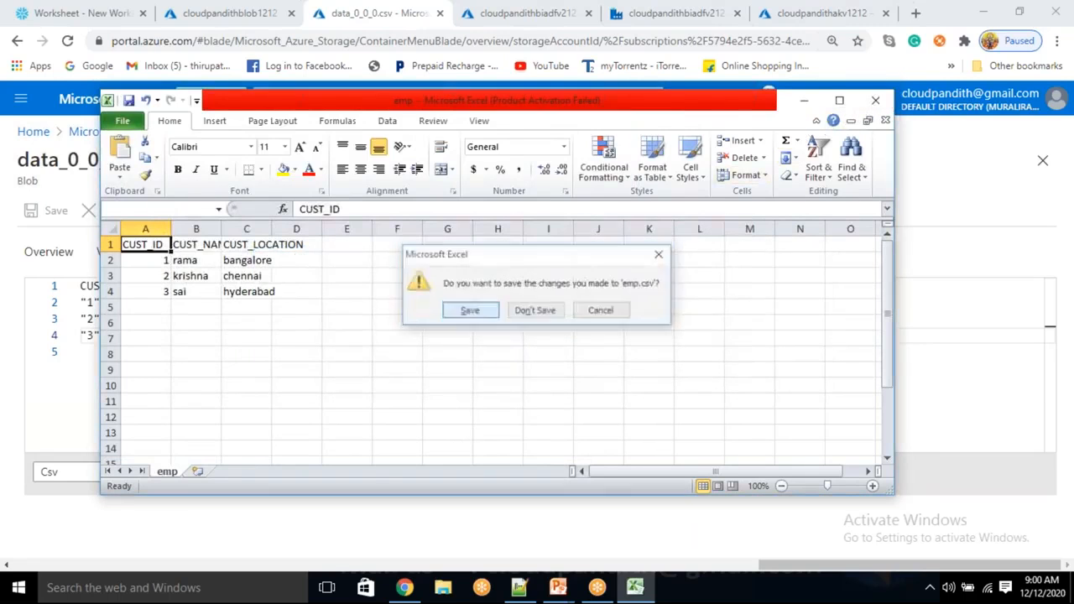
{"action": "left_click", "coordinate": [468, 315]}
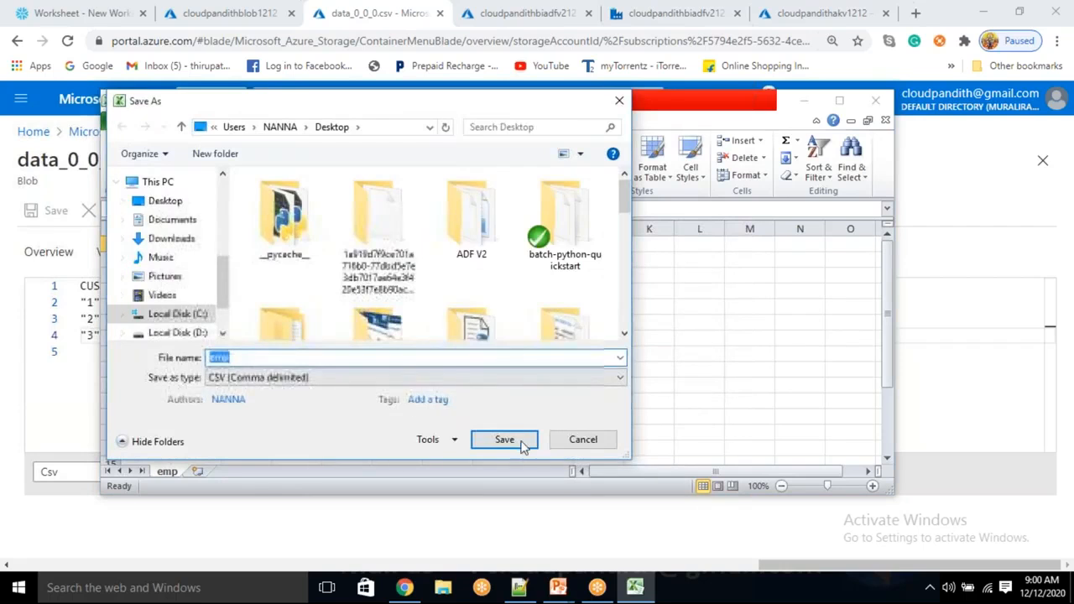
{"action": "left_click", "coordinate": [520, 445]}
{"action": "left_click", "coordinate": [587, 297]}
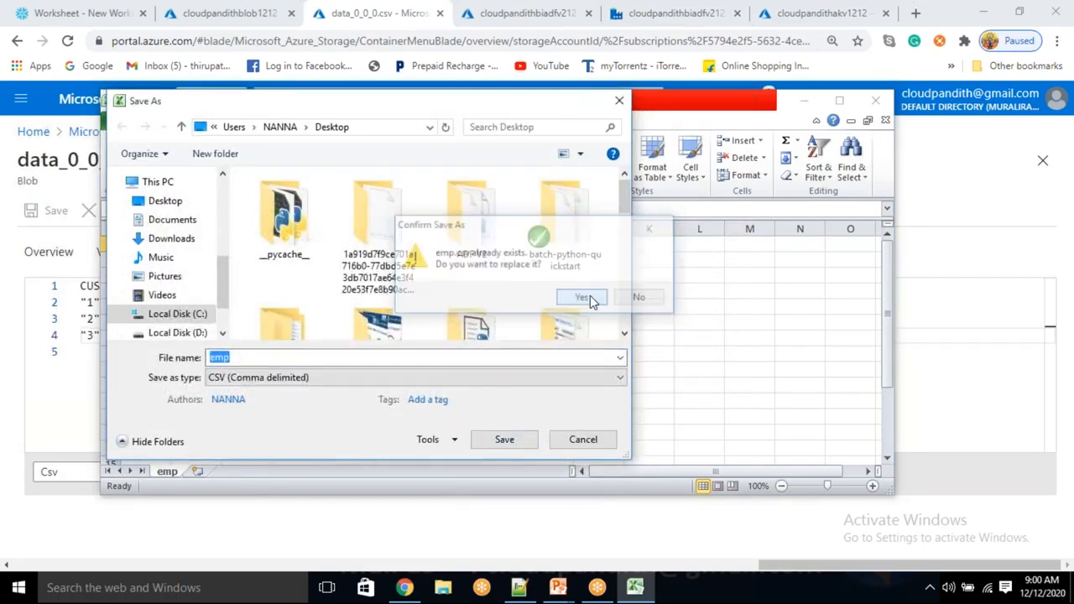
{"action": "left_click", "coordinate": [475, 347]}
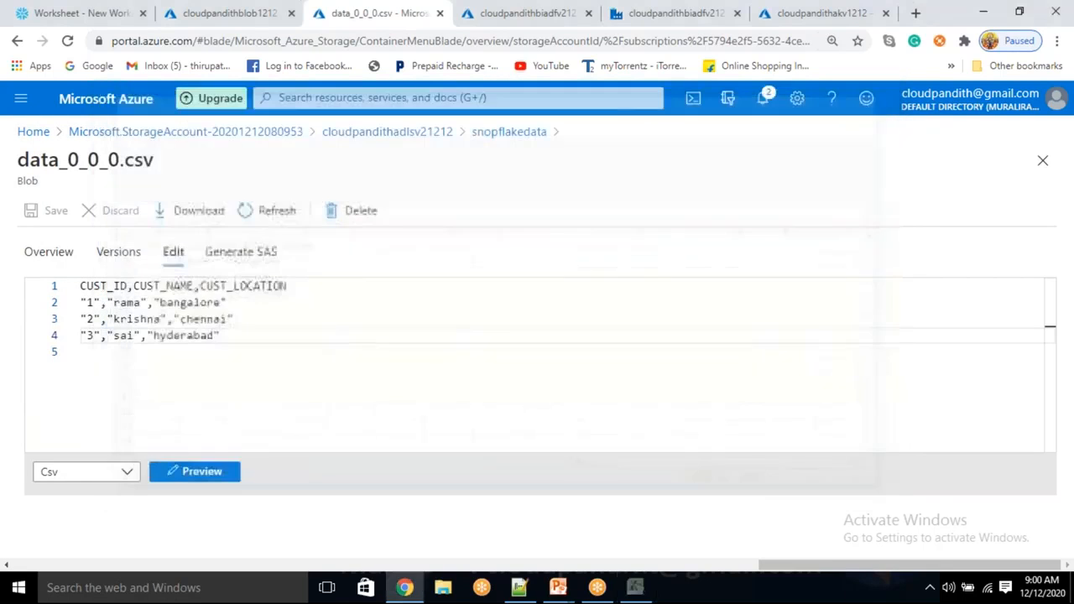
- Create a private container named cloudpandith in the cloudpandithblob1212 storage account
{"action": "left_click", "coordinate": [251, 10]}
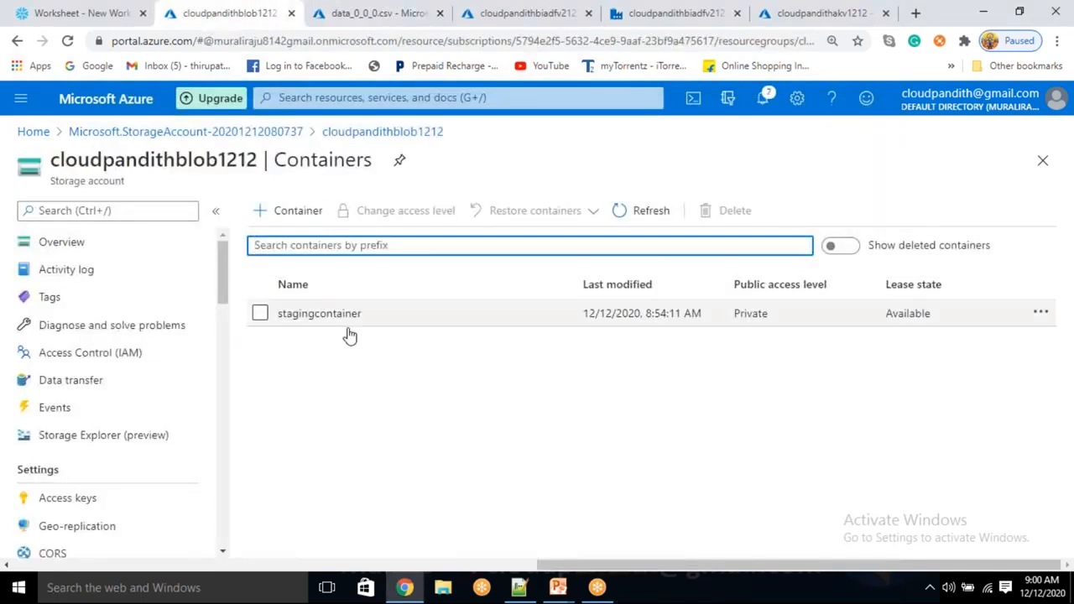
{"action": "left_click", "coordinate": [290, 210]}
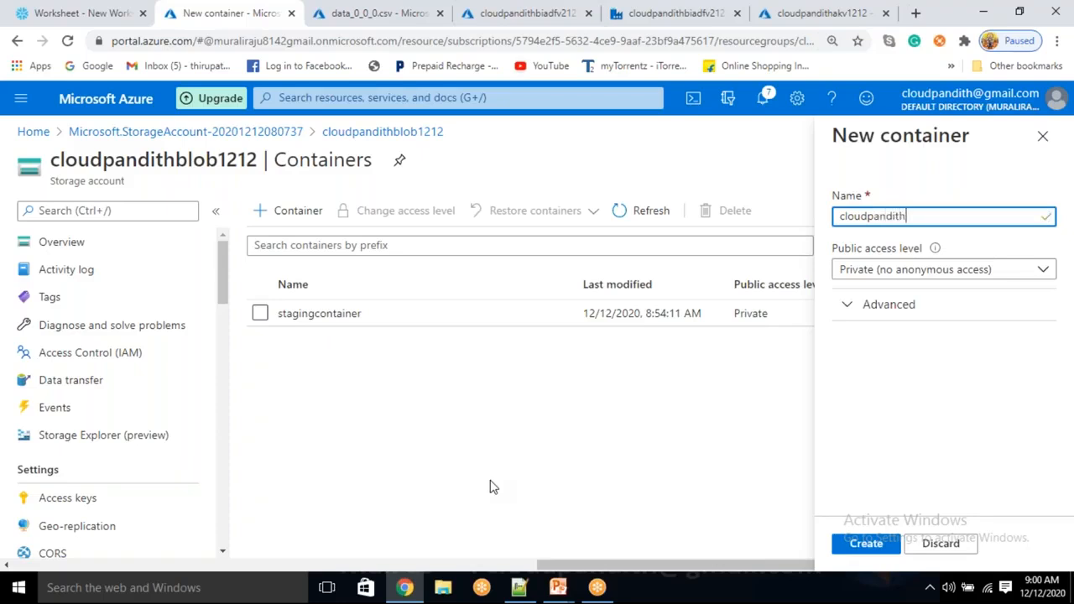
{"action": "left_click", "coordinate": [865, 544]}
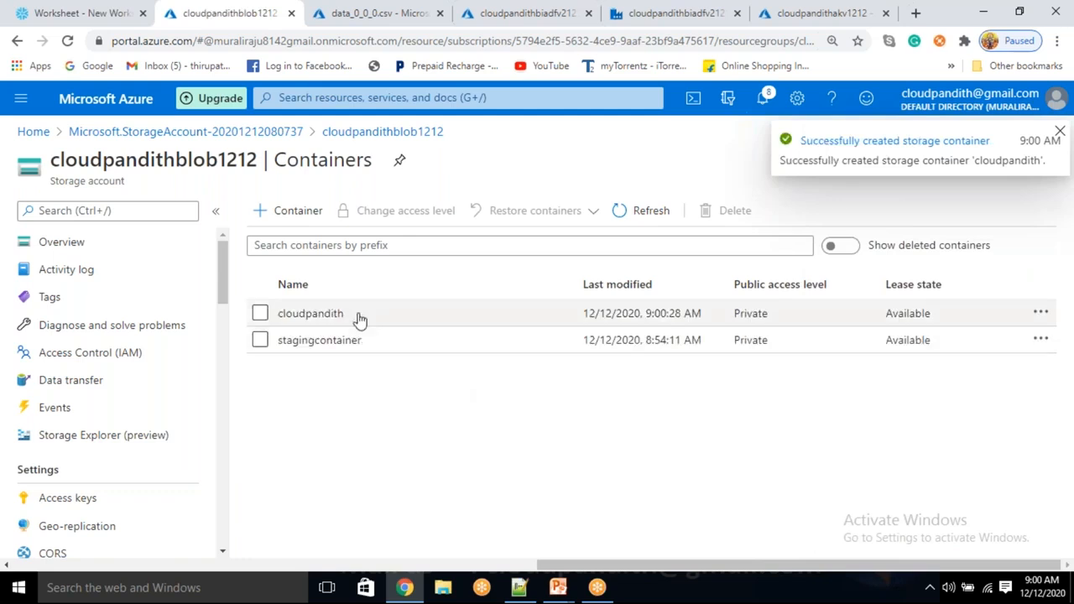
- Upload emp.csv from the Desktop to the cloudpandith container and open the uploaded blob
{"action": "left_click", "coordinate": [348, 314]}
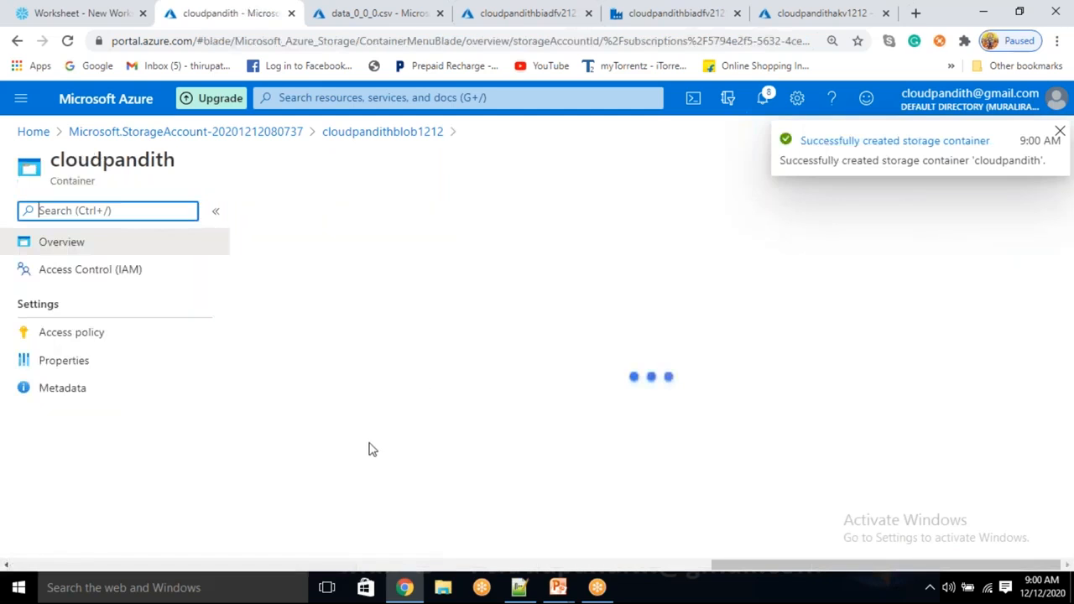
{"action": "left_click", "coordinate": [293, 211]}
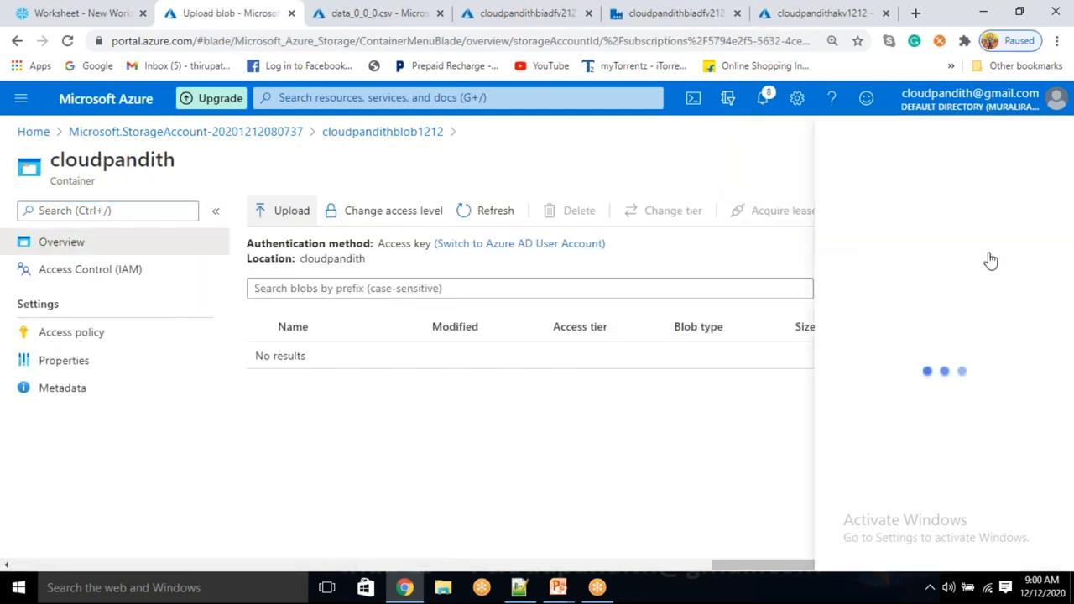
{"action": "left_click", "coordinate": [921, 210]}
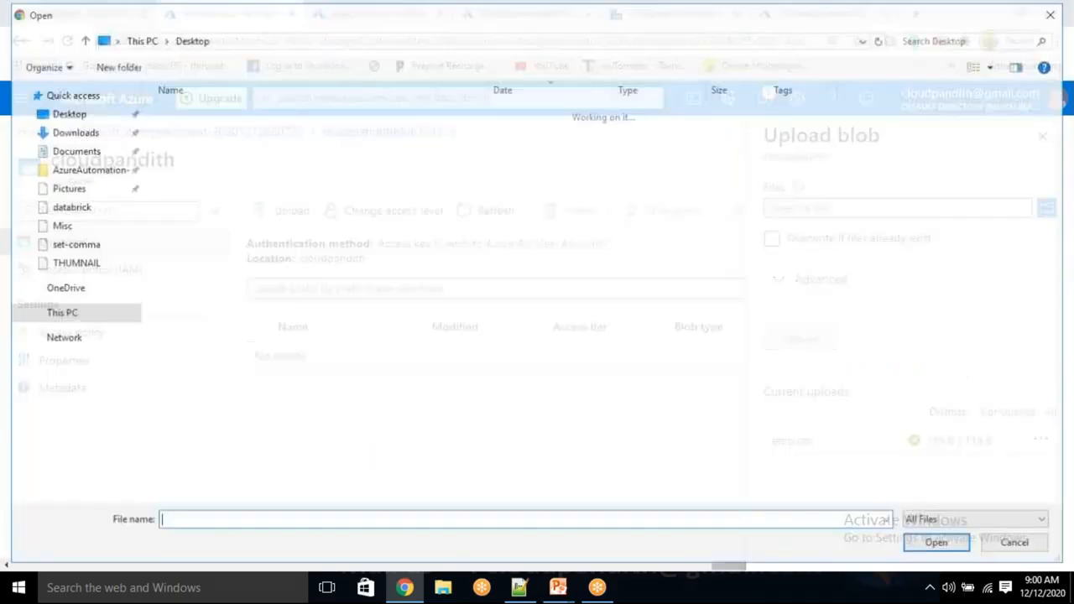
{"action": "left_click", "coordinate": [82, 88]}
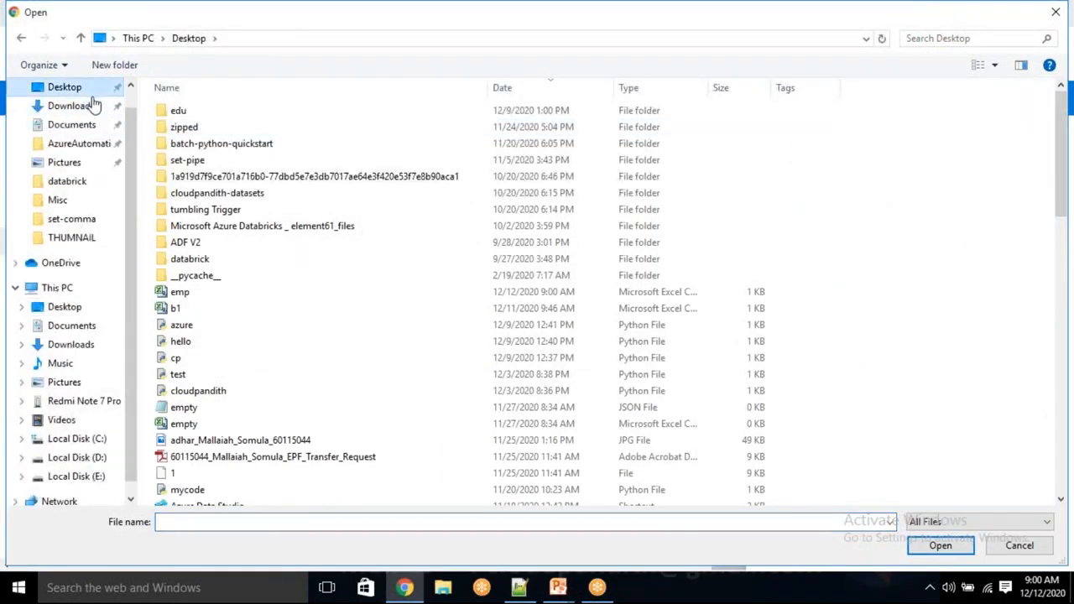
{"action": "left_click", "coordinate": [173, 522]}
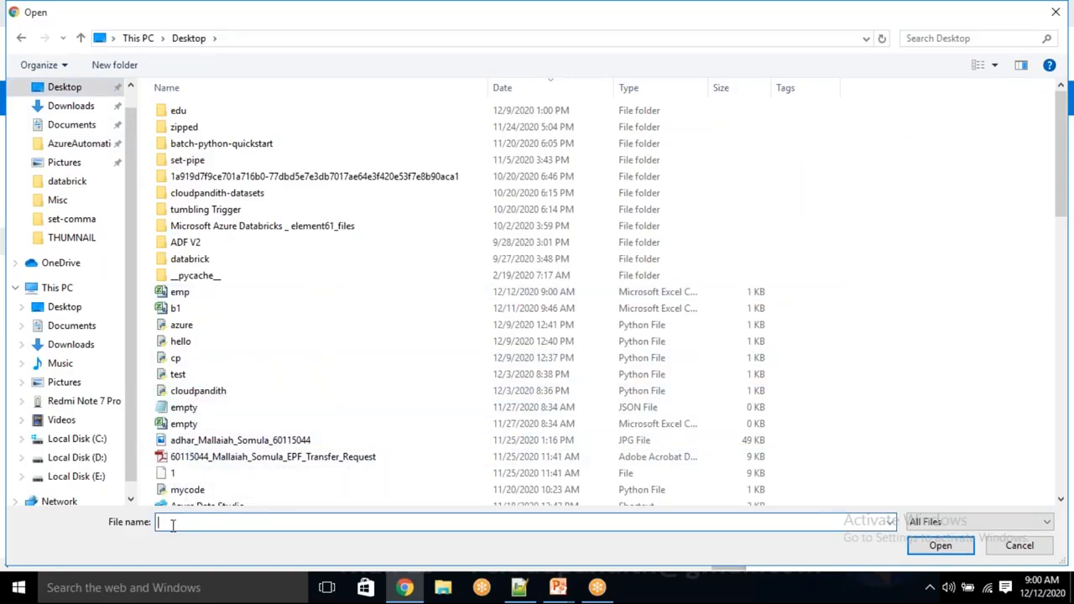
{"action": "type", "text": "emp"}
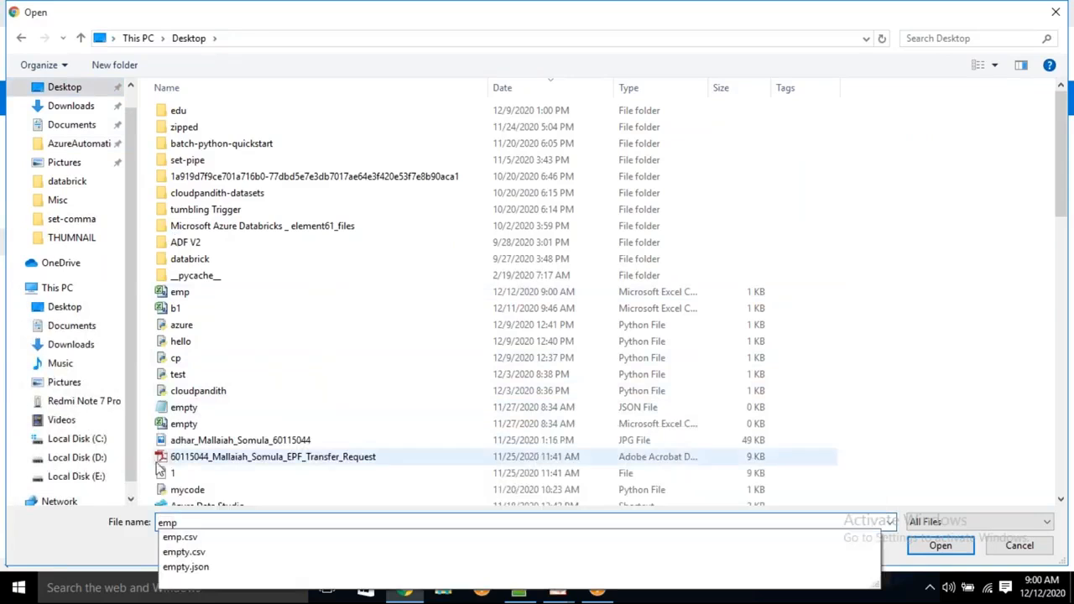
{"action": "left_click", "coordinate": [180, 537]}
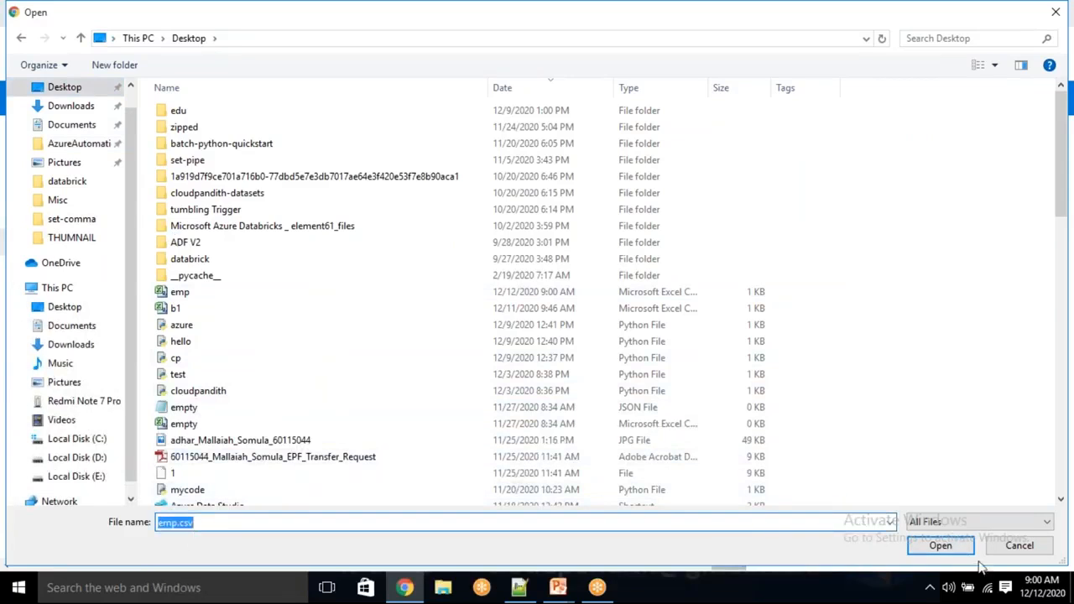
{"action": "left_click", "coordinate": [941, 545]}
{"action": "left_click", "coordinate": [821, 344]}
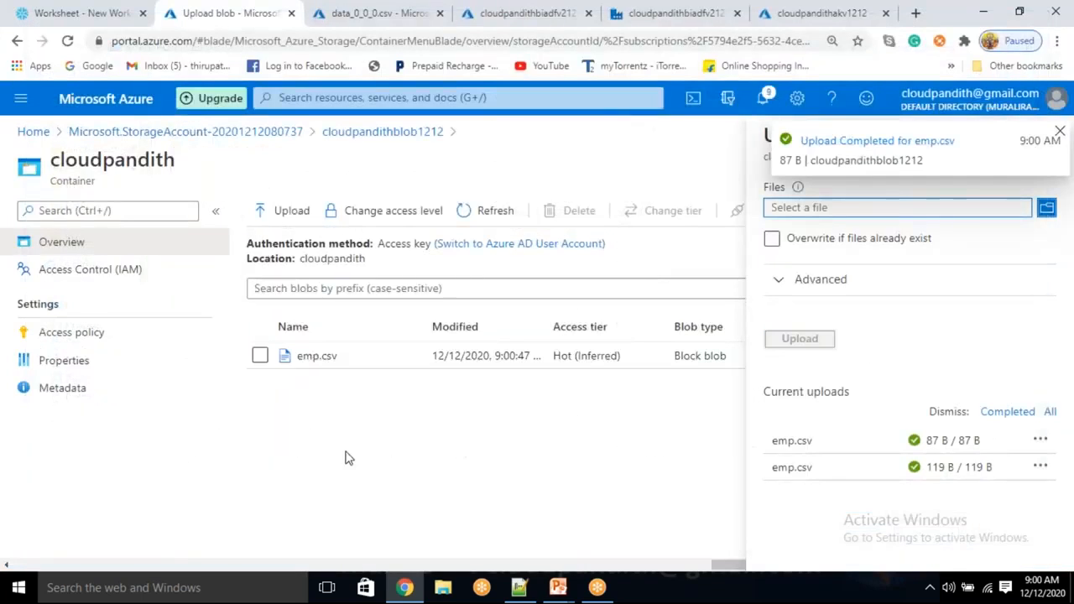
{"action": "left_click", "coordinate": [331, 359]}
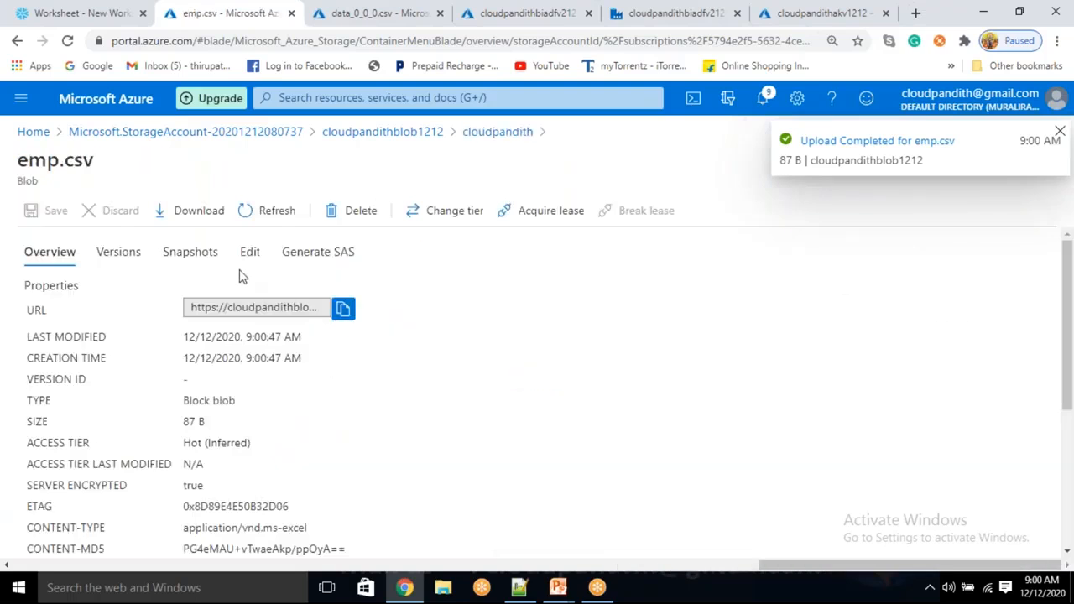
- Delete the CUST_ID,CUST_NAME,CUST_LOCATION header line from the emp.csv blob, save it and return to the cloudpandith container
{"action": "left_click", "coordinate": [246, 254]}
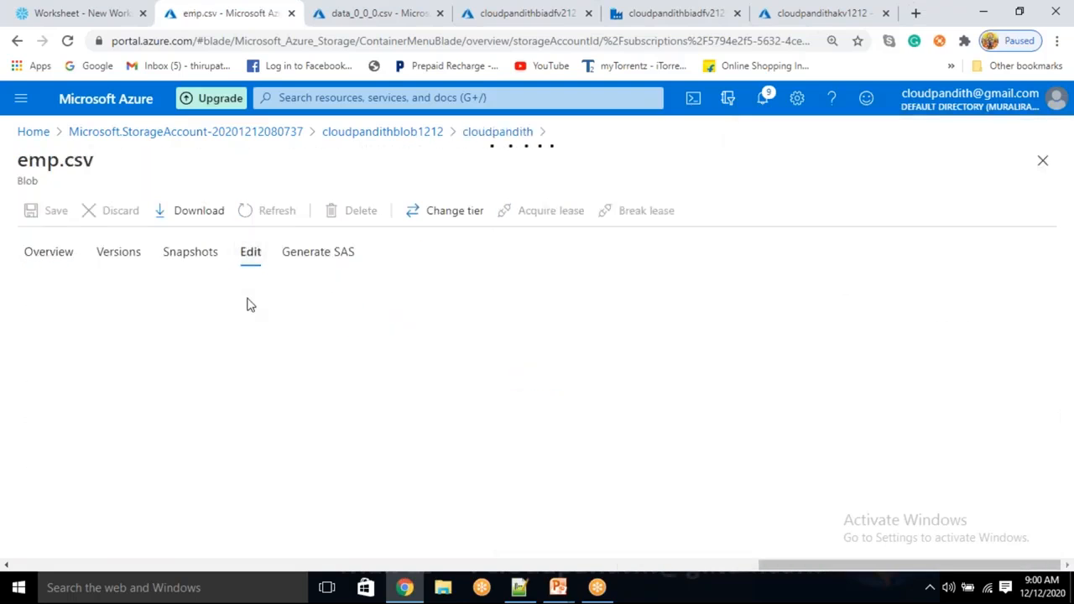
{"action": "double_click", "coordinate": [289, 286]}
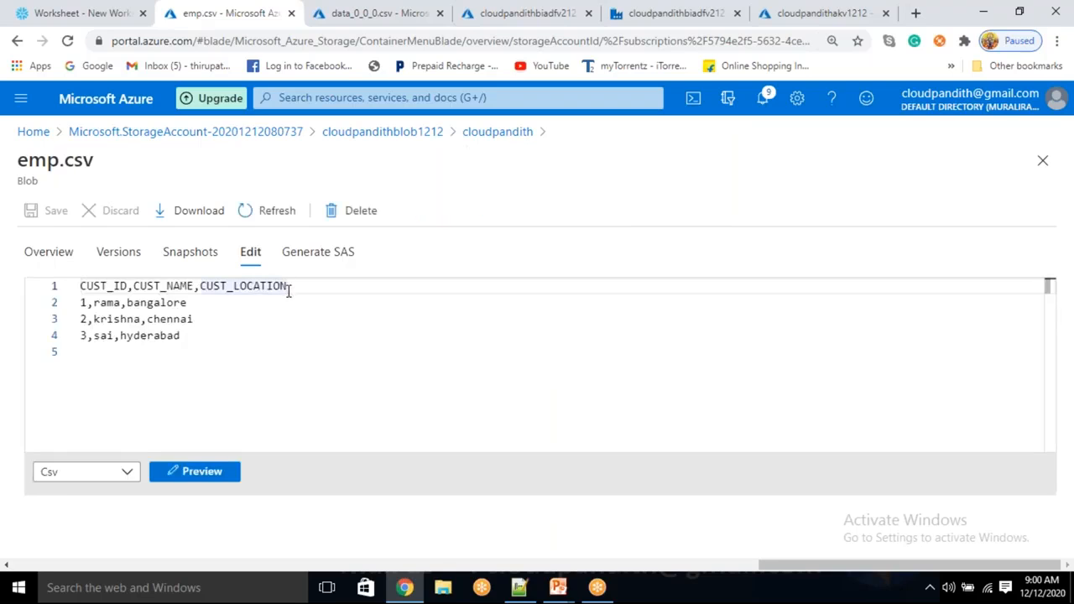
{"action": "key", "text": "shift+Home"}
{"action": "key", "text": "BackSpace"}
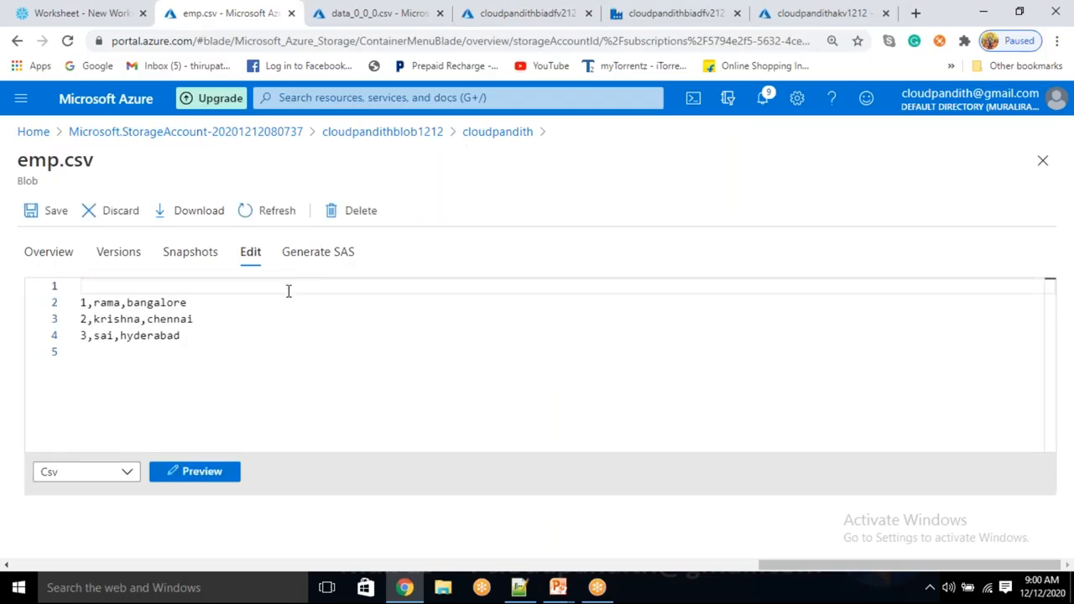
{"action": "key", "text": "Delete"}
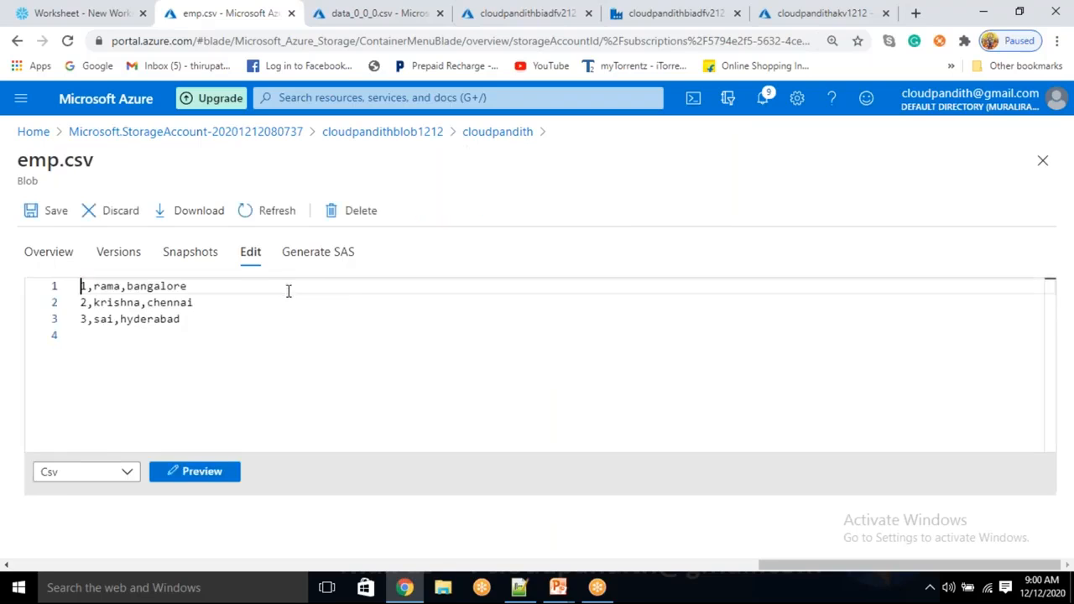
{"action": "left_click", "coordinate": [52, 215]}
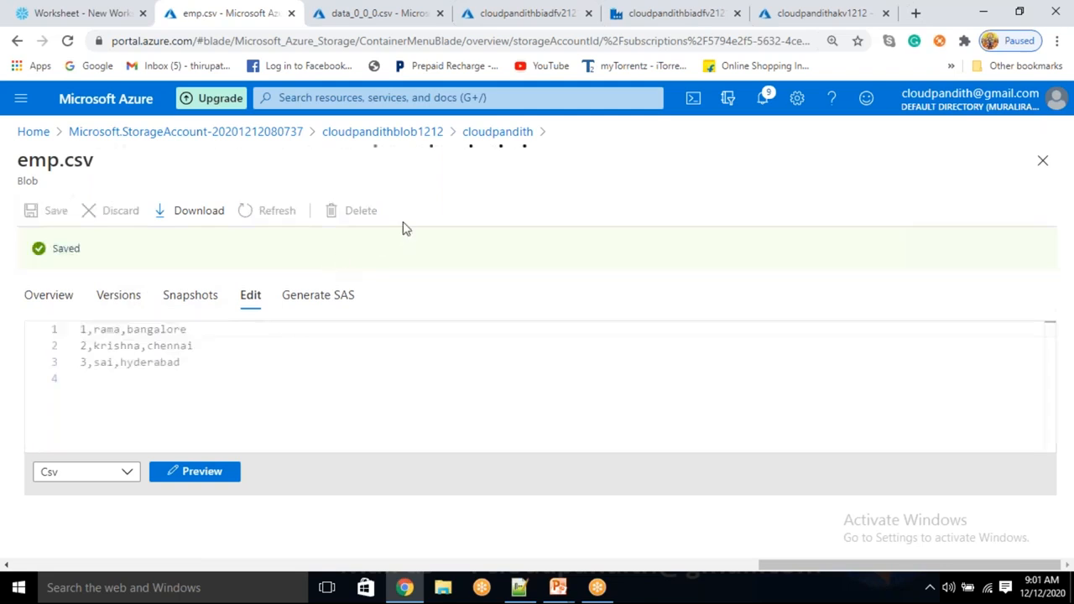
{"action": "left_click", "coordinate": [510, 137]}
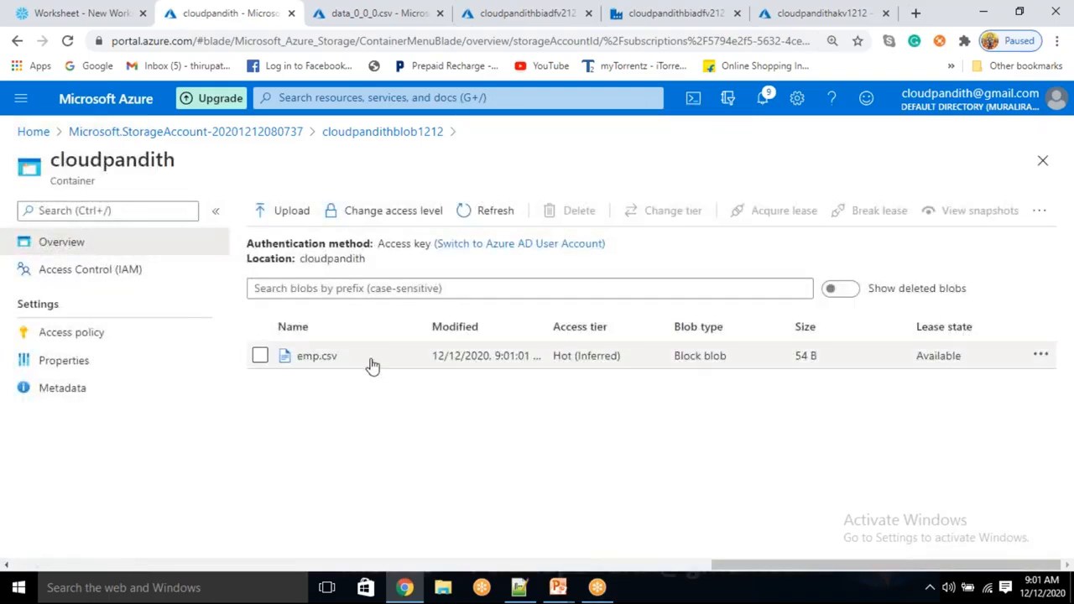
- Switch to the Data Factory authoring page and create a new pipeline named PL_DATA_Blob_SF
{"action": "left_click", "coordinate": [537, 12]}
{"action": "left_click", "coordinate": [672, 13]}
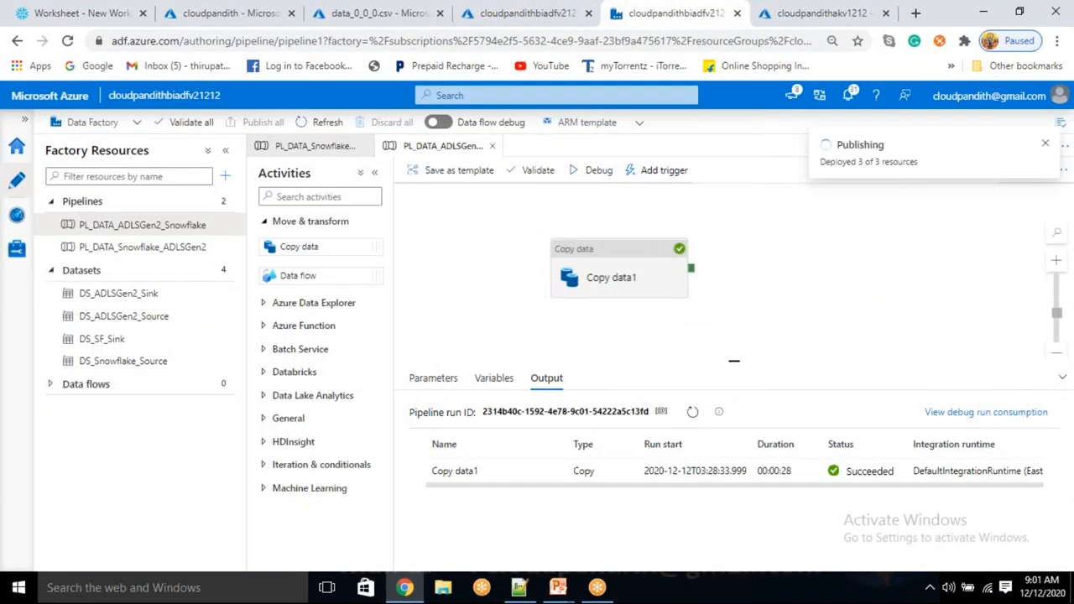
{"action": "left_click", "coordinate": [225, 176]}
{"action": "left_click", "coordinate": [252, 198]}
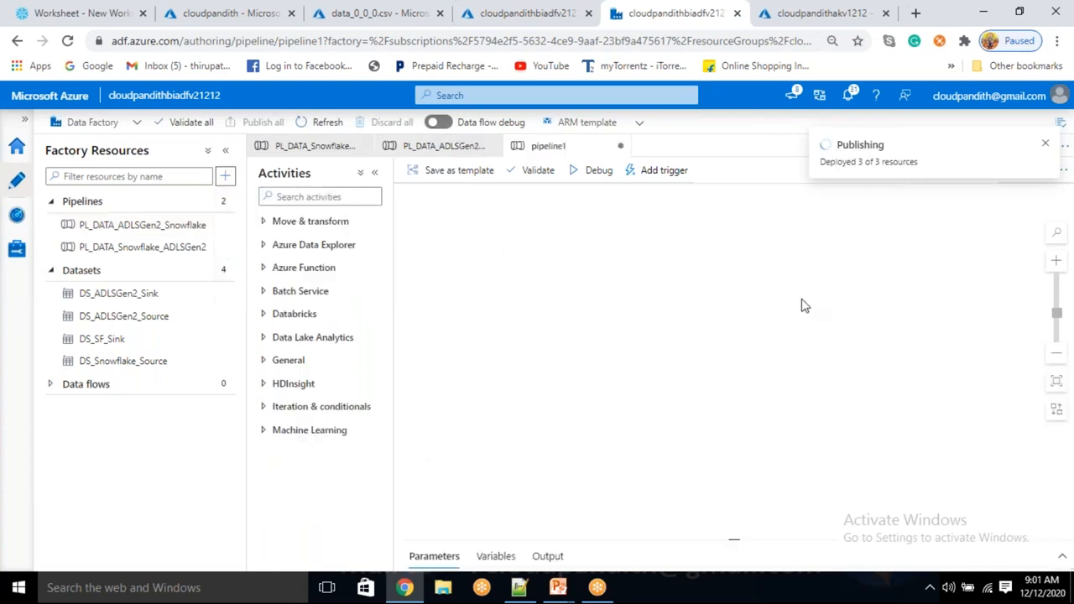
{"action": "left_click_drag", "start_coordinate": [930, 271], "coordinate": [814, 267]}
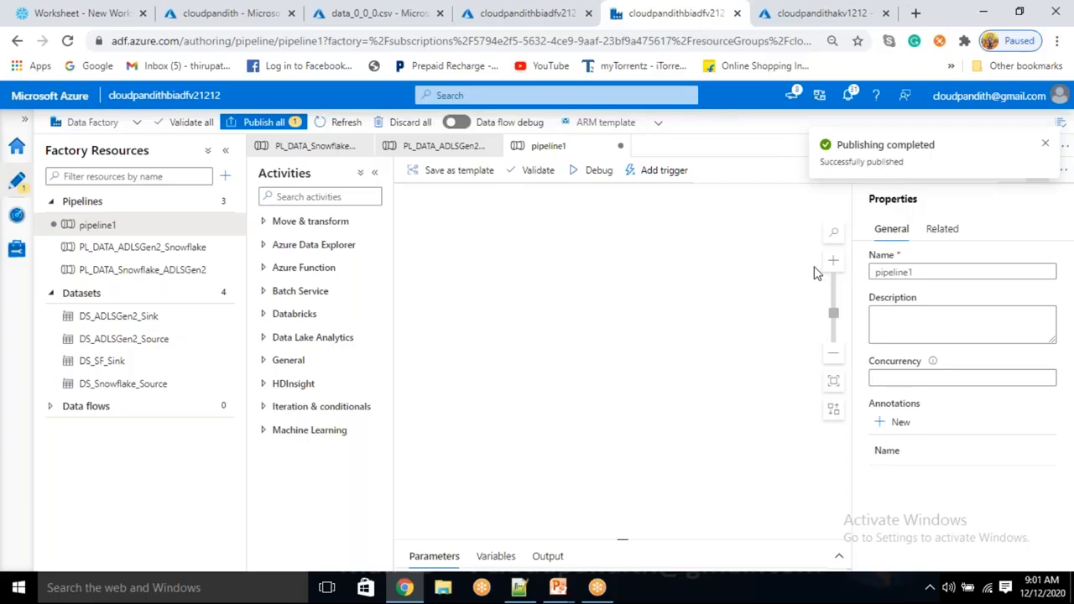
{"action": "double_click", "coordinate": [899, 275]}
{"action": "key", "text": "BackSpace"}
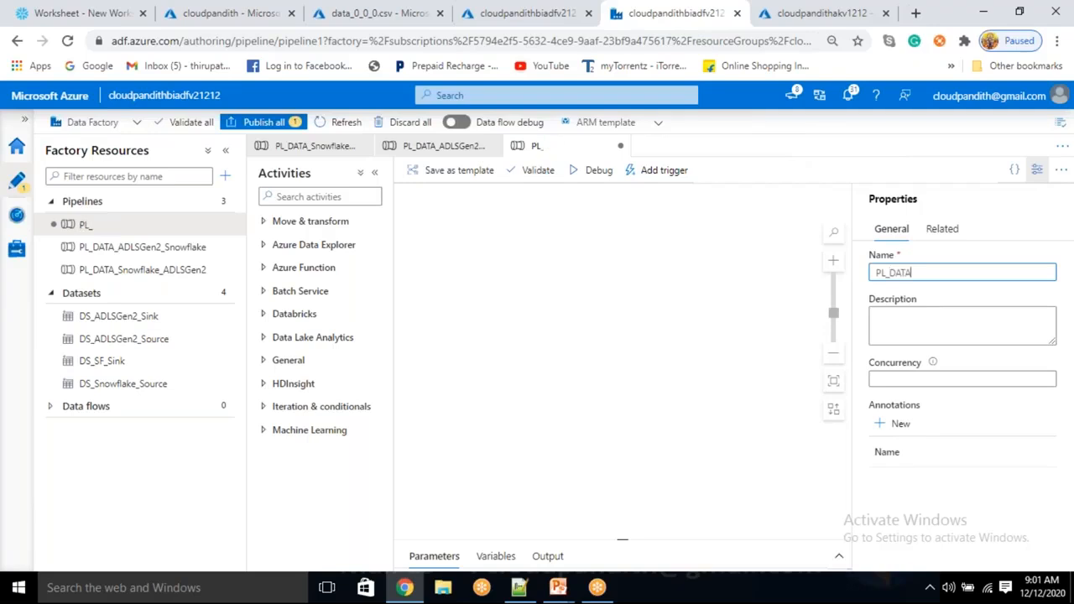
{"action": "type", "text": "PL_DATA_Blob_SF"}
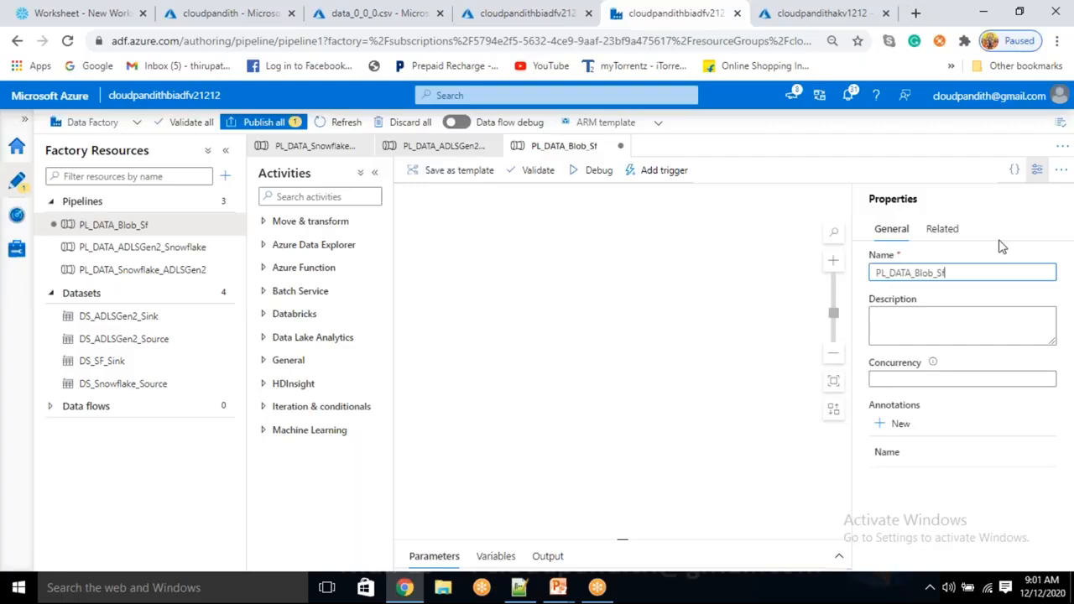
{"action": "left_click", "coordinate": [1037, 169]}
- Add a Copy data activity to the pipeline and start a new source dataset for Azure Blob Storage in DelimitedText format
{"action": "left_click", "coordinate": [265, 220]}
{"action": "left_click_drag", "start_coordinate": [302, 246], "coordinate": [663, 311]}
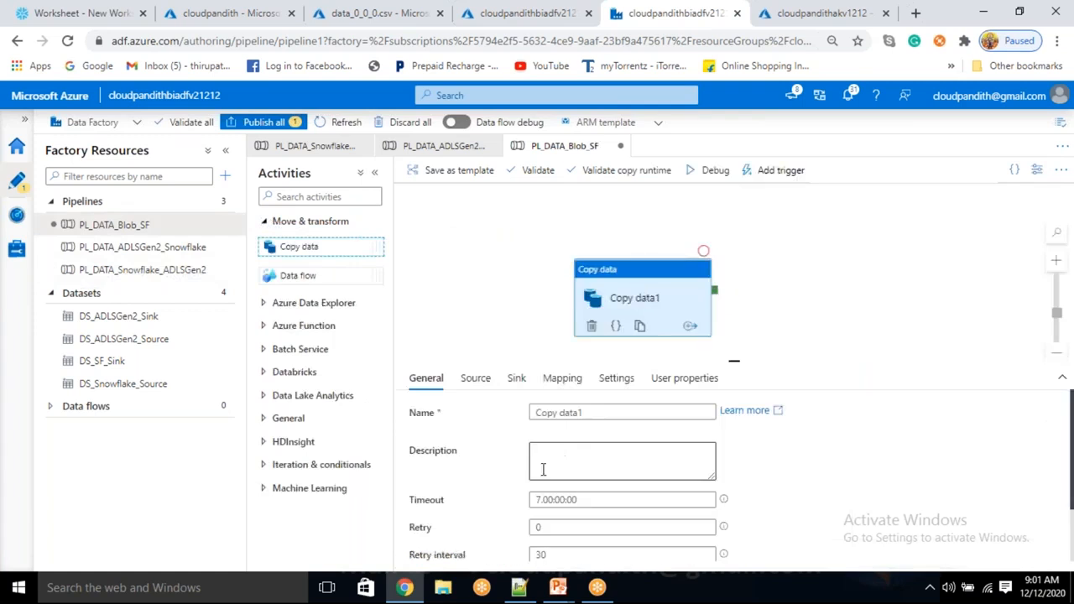
{"action": "left_click", "coordinate": [481, 379]}
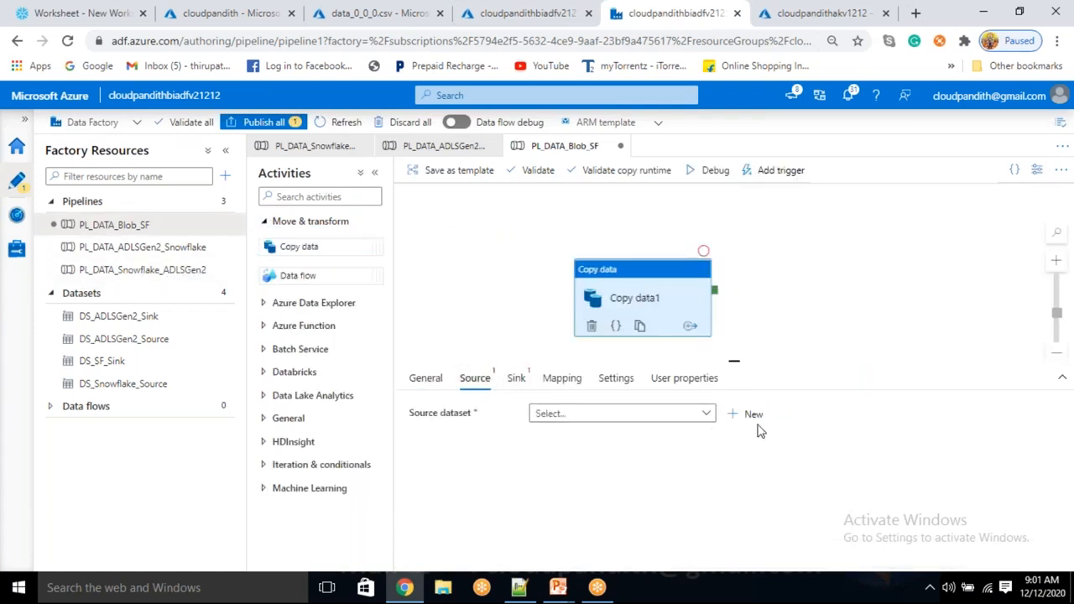
{"action": "left_click", "coordinate": [756, 422]}
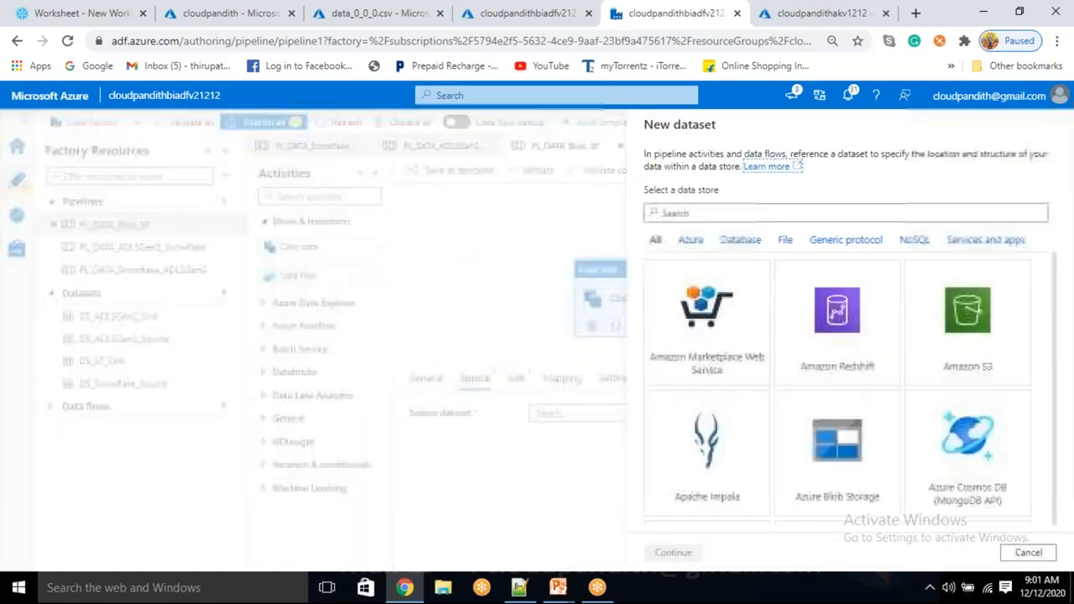
{"action": "left_click", "coordinate": [850, 479]}
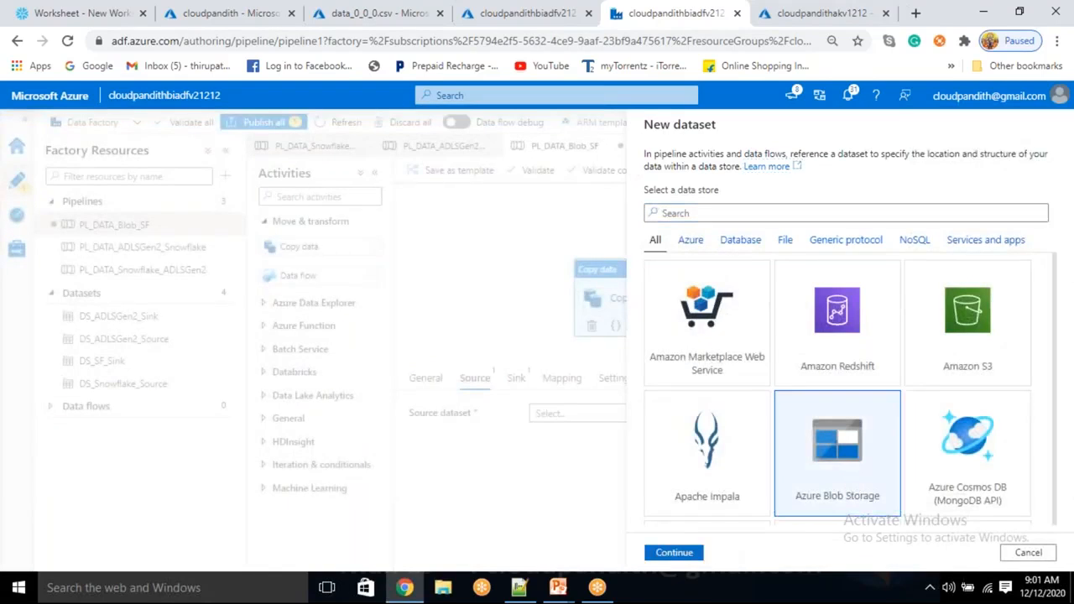
{"action": "left_click", "coordinate": [697, 557]}
{"action": "left_click", "coordinate": [926, 273]}
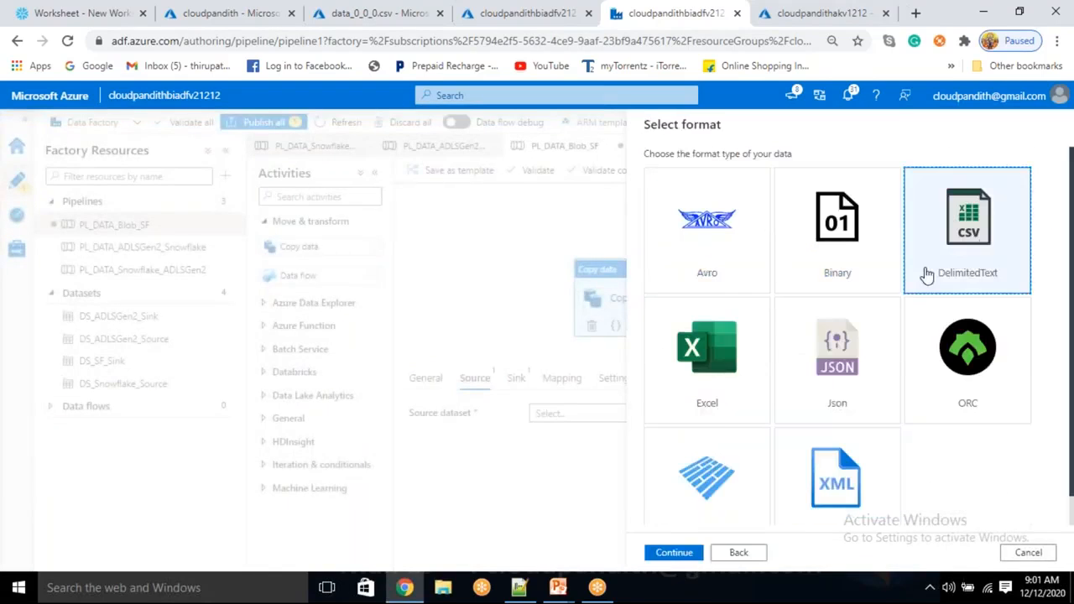
{"action": "left_click", "coordinate": [678, 552]}
- Name the source dataset DS_ABS_Source and assign it the LS_ABS linked service
{"action": "key", "text": "ctrl+a"}
{"action": "key", "text": "BackSpace"}
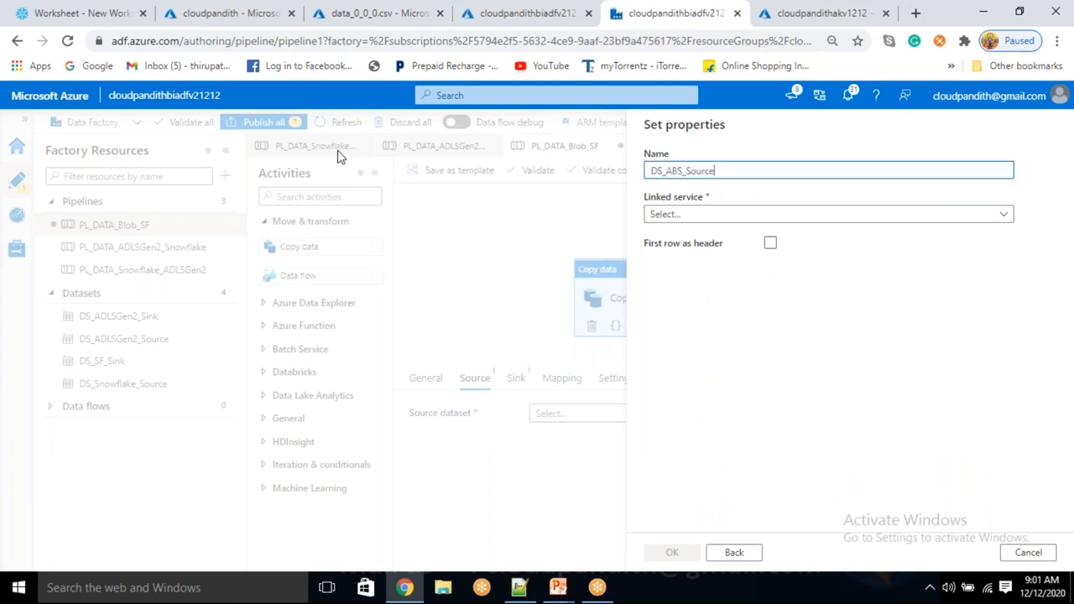
{"action": "left_click", "coordinate": [718, 215]}
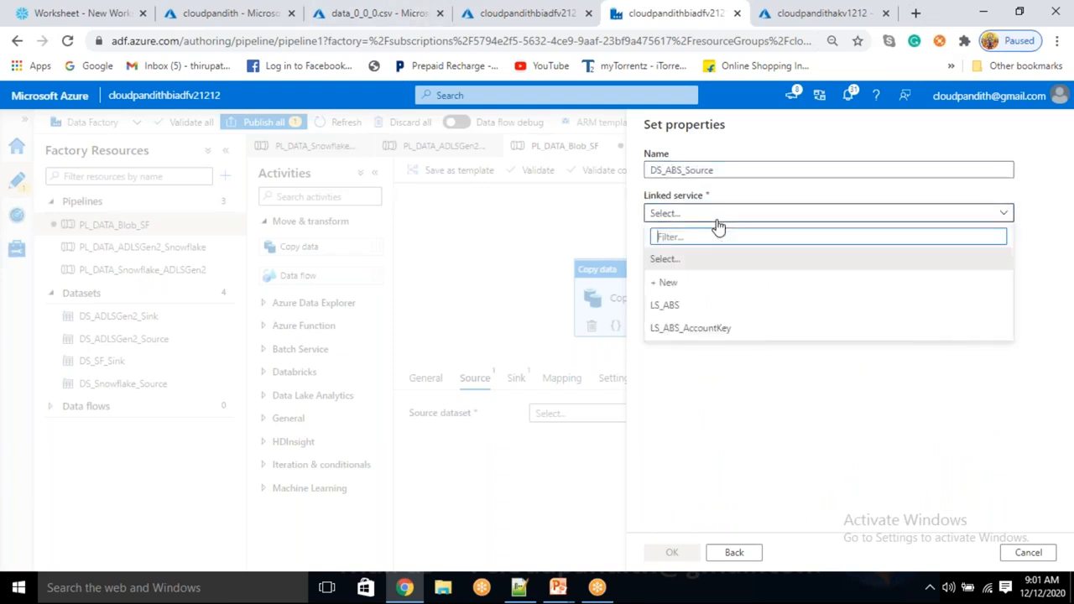
{"action": "left_click", "coordinate": [693, 309]}
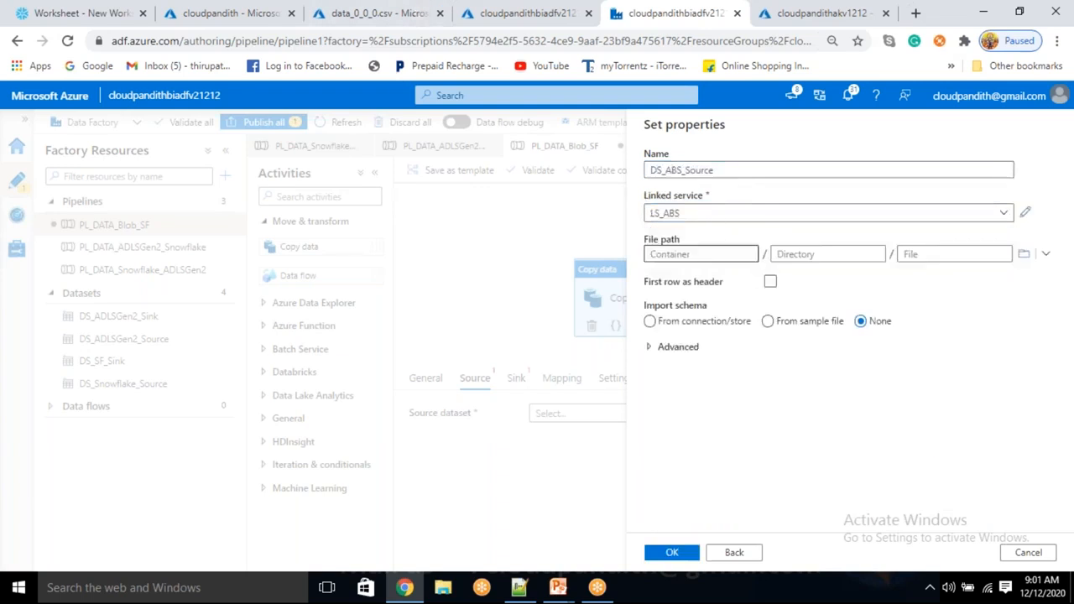
- Point the source dataset to emp.csv in the cloudpandith container, leave First row as header off and create the dataset
{"action": "left_click", "coordinate": [1023, 253]}
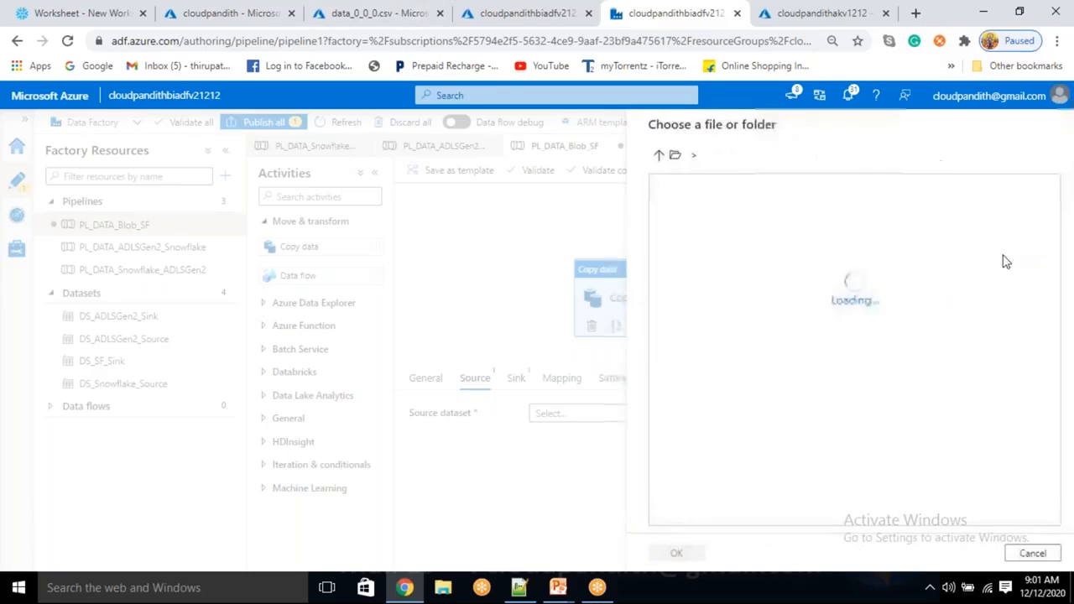
{"action": "double_click", "coordinate": [740, 211]}
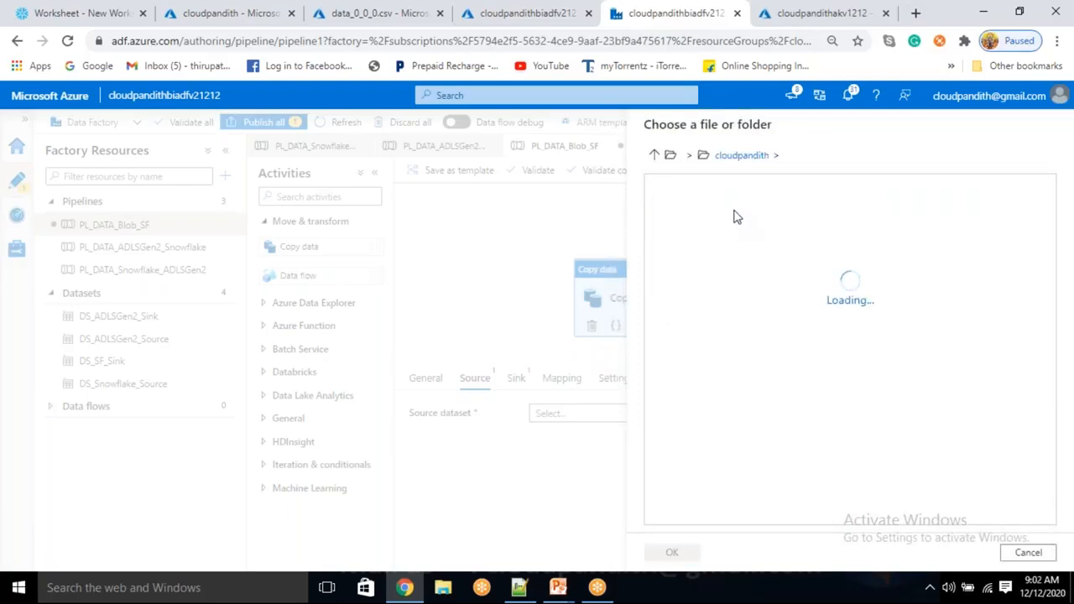
{"action": "left_click", "coordinate": [734, 216]}
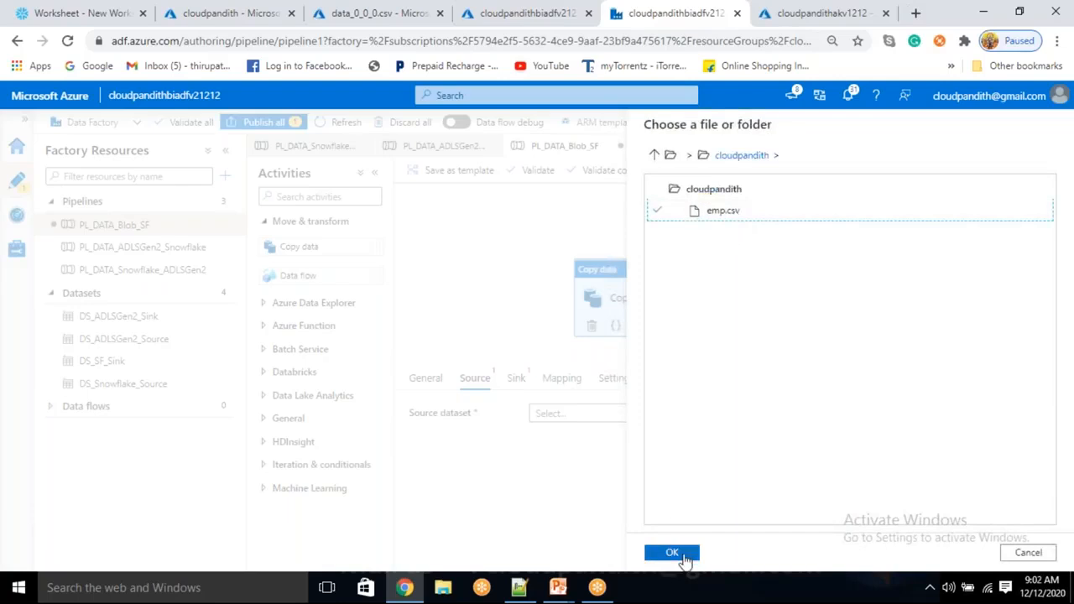
{"action": "left_click", "coordinate": [672, 553]}
{"action": "left_click", "coordinate": [769, 282]}
{"action": "left_click", "coordinate": [771, 285]}
{"action": "left_click", "coordinate": [769, 285]}
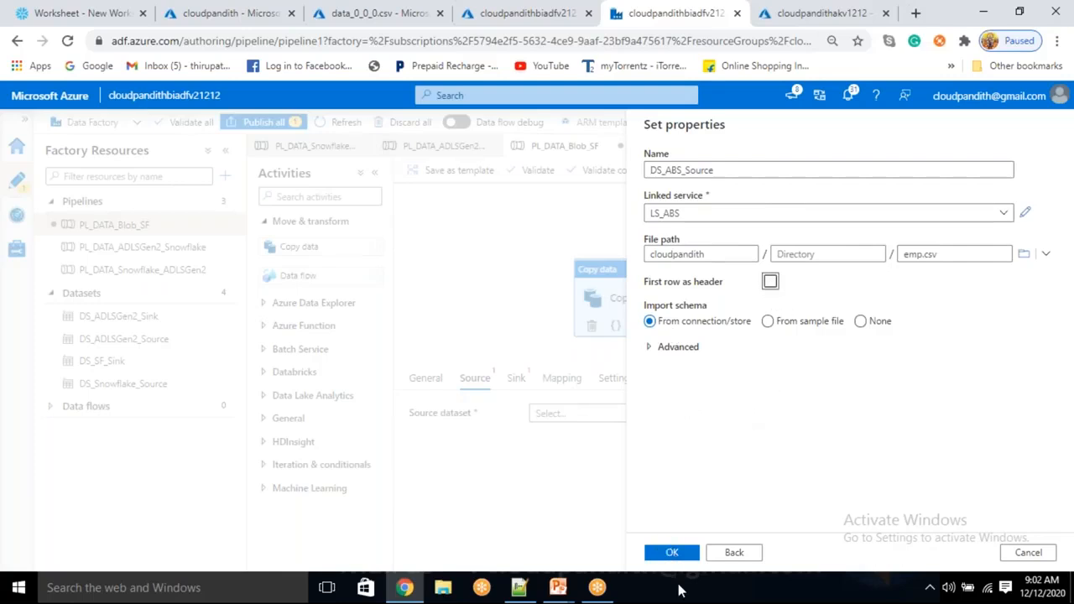
{"action": "left_click", "coordinate": [673, 554]}
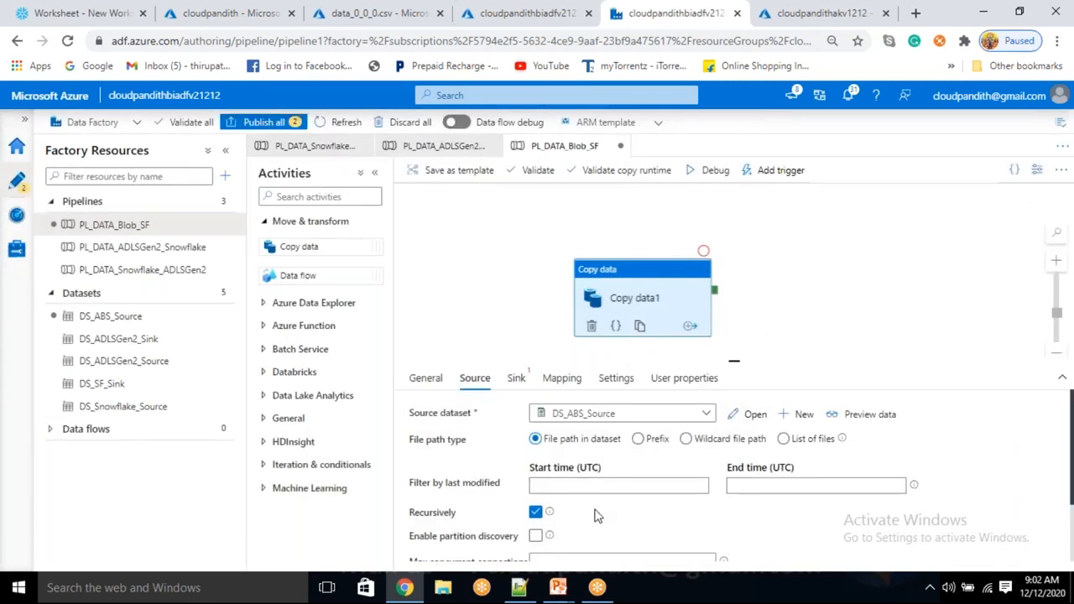
- Set the row delimiter of the DS_ABS_Source dataset to Line feed (\n) and return to the PL_DATA_Blob_SF pipeline
{"action": "left_click", "coordinate": [751, 419]}
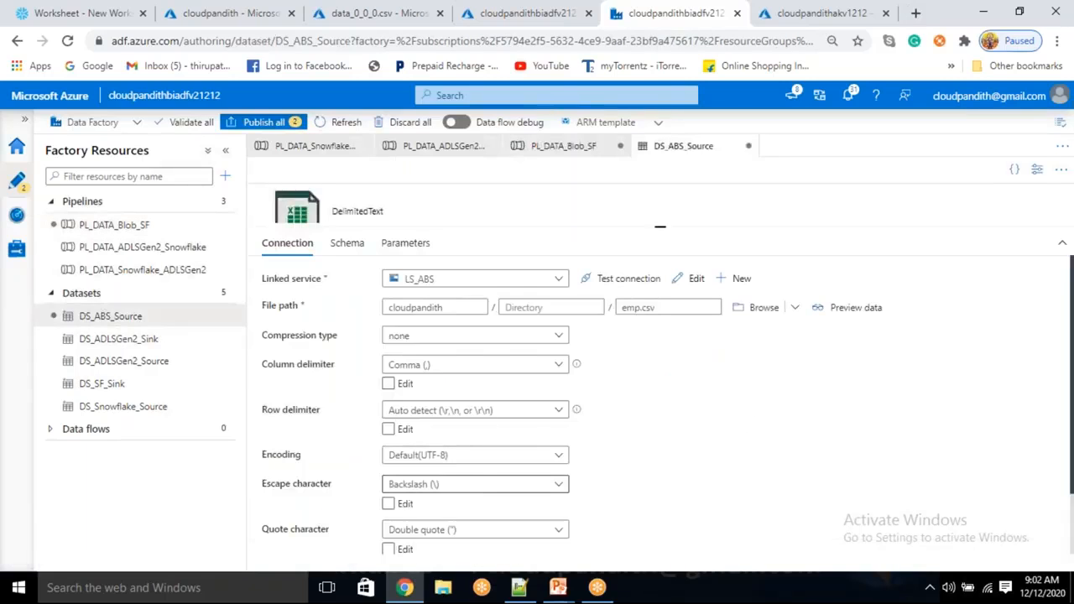
{"action": "left_click", "coordinate": [473, 415]}
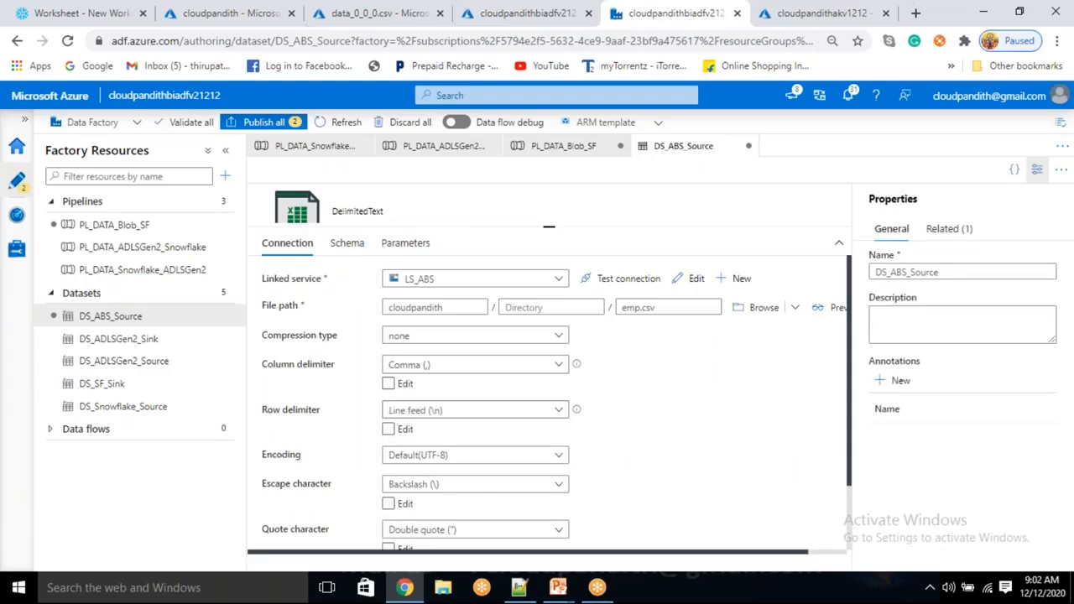
{"action": "left_click", "coordinate": [172, 226]}
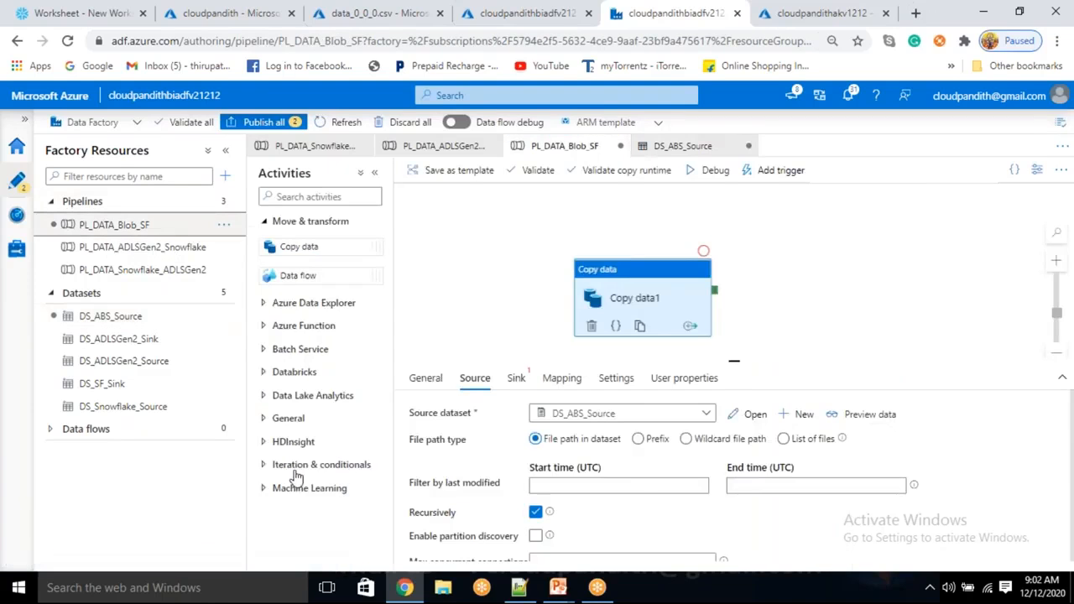
- Start a new Snowflake dataset as the sink of the Copy data activity
{"action": "left_click", "coordinate": [516, 379]}
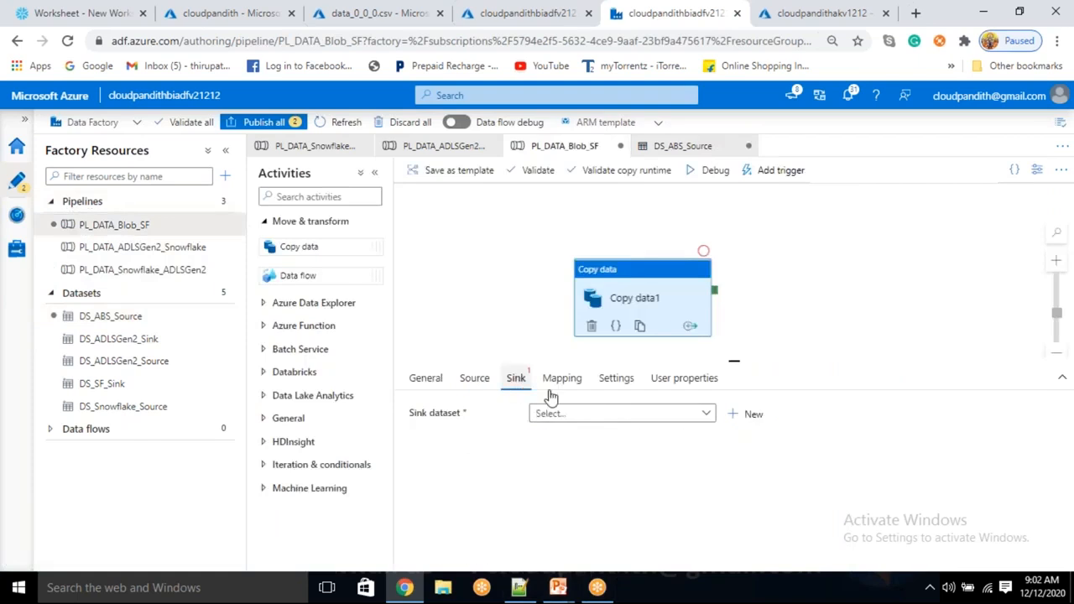
{"action": "left_click", "coordinate": [607, 414]}
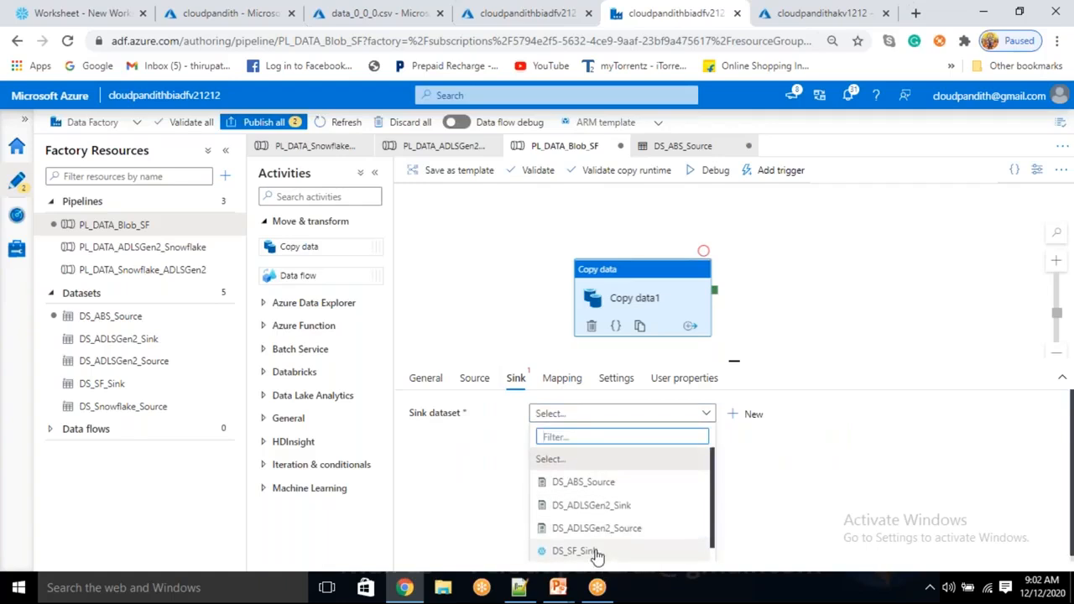
{"action": "left_click", "coordinate": [751, 414]}
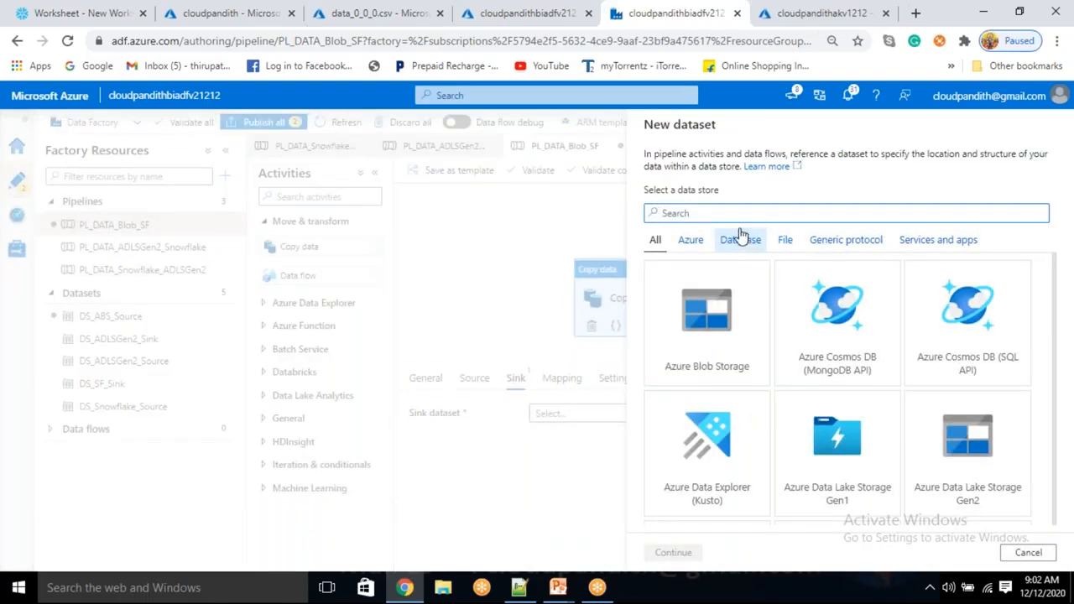
{"action": "type", "text": "snow"}
{"action": "left_click", "coordinate": [709, 327]}
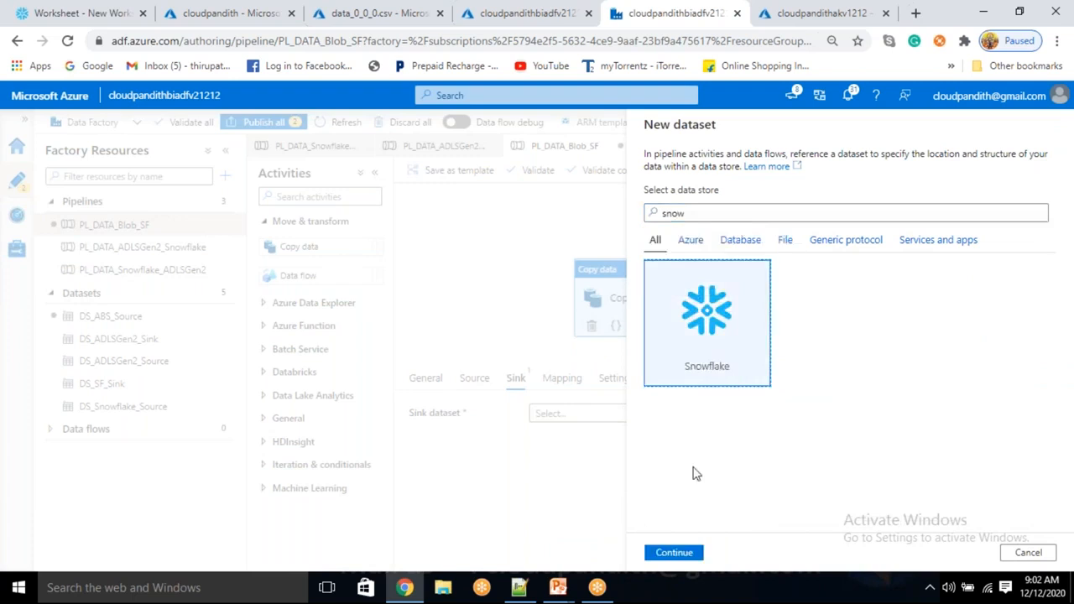
{"action": "left_click", "coordinate": [667, 556]}
- Name the sink dataset DS_SF_SINK2 and assign it the LS_Snowflake linked service
{"action": "left_click_drag", "start_coordinate": [730, 165], "coordinate": [618, 180]}
{"action": "key", "text": "BackSpace"}
{"action": "type", "text": "S"}
{"action": "key", "text": "BackSpace"}
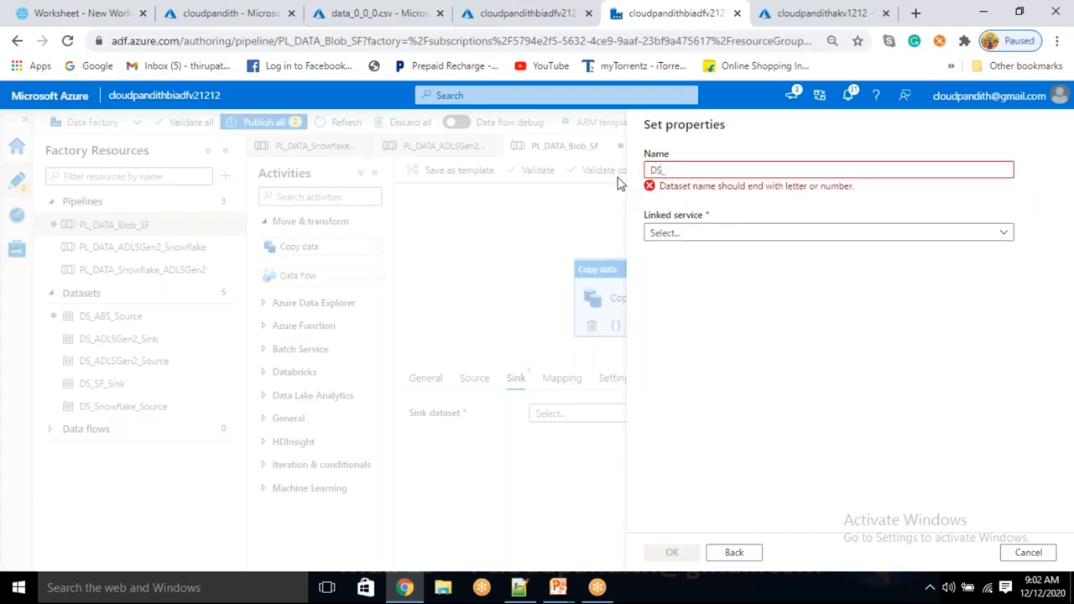
{"action": "type", "text": "DS_SF_SINK2"}
{"action": "left_click", "coordinate": [720, 214]}
{"action": "left_click", "coordinate": [684, 305]}
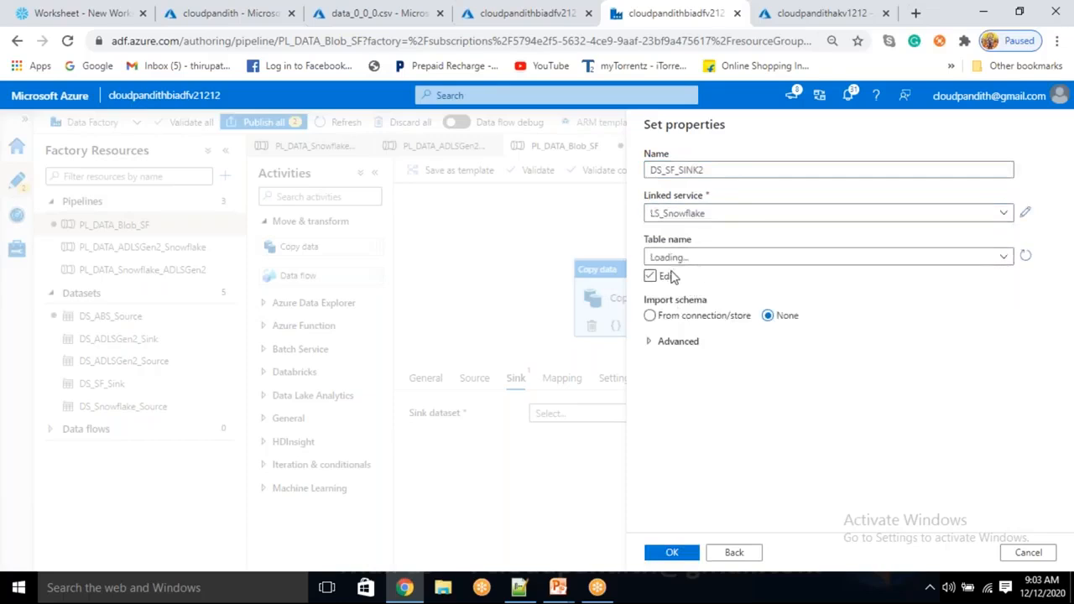
- Assign the PUBLIC.CUST table to DS_SF_SINK2, import the schema from connection/store and create the sink dataset
{"action": "left_click", "coordinate": [682, 262]}
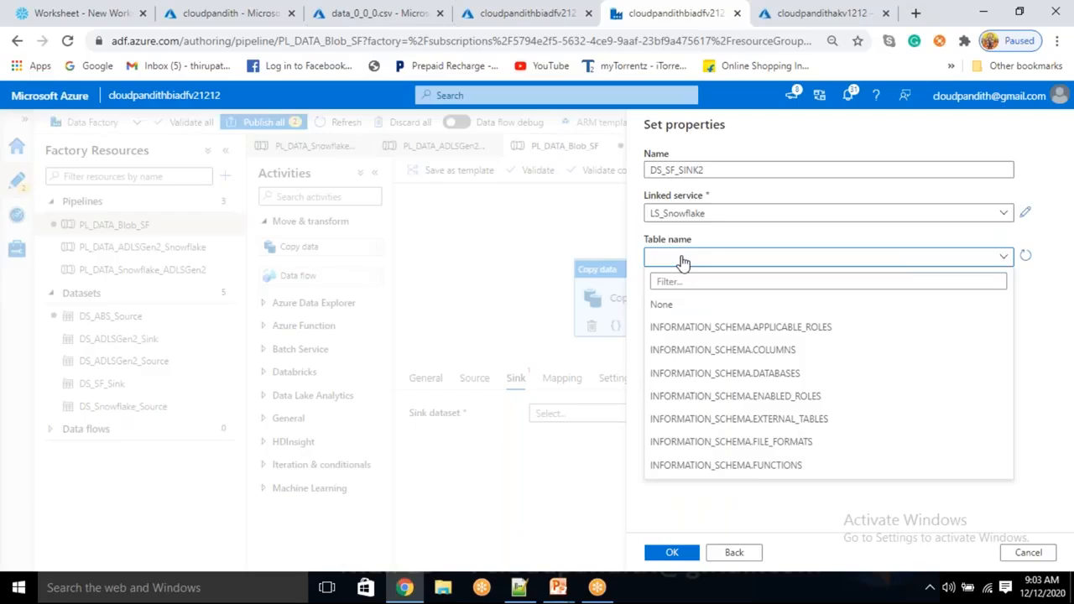
{"action": "left_click", "coordinate": [686, 280]}
{"action": "type", "text": "CUST"}
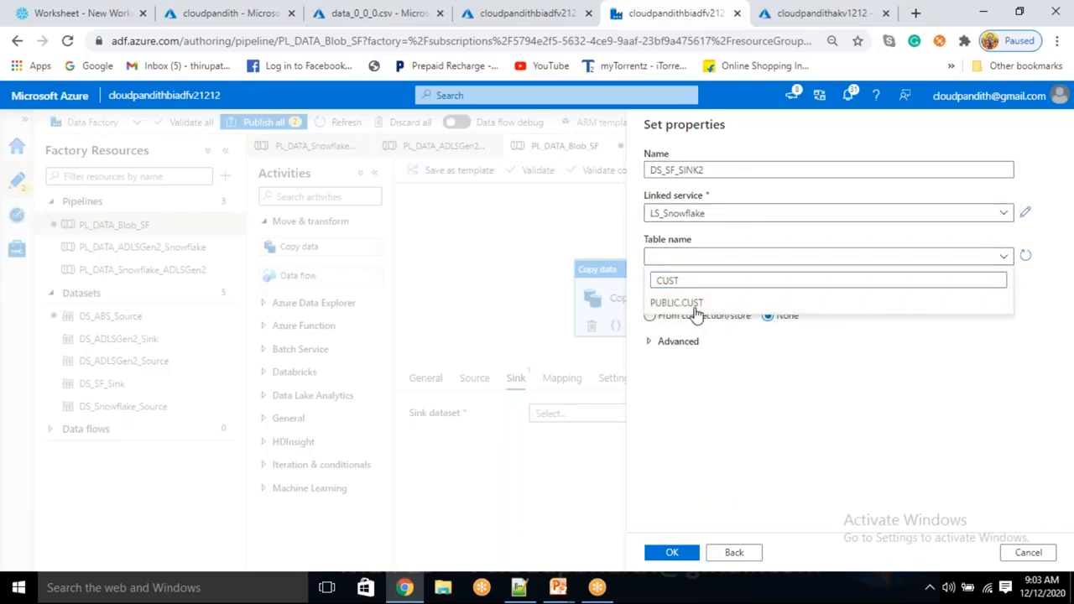
{"action": "double_click", "coordinate": [696, 307]}
{"action": "left_click", "coordinate": [726, 409]}
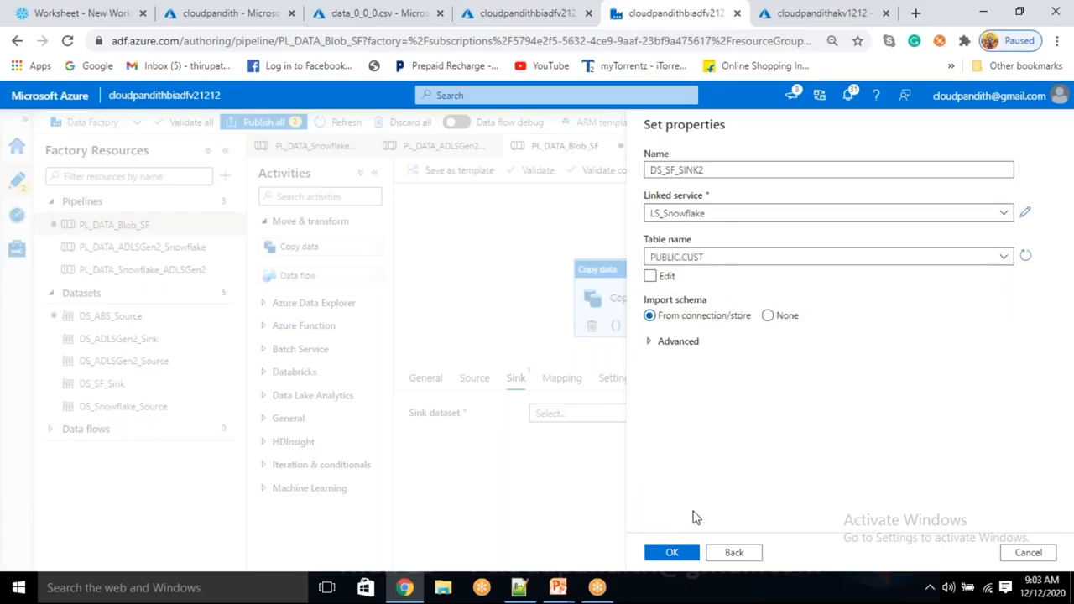
{"action": "left_click", "coordinate": [677, 552]}
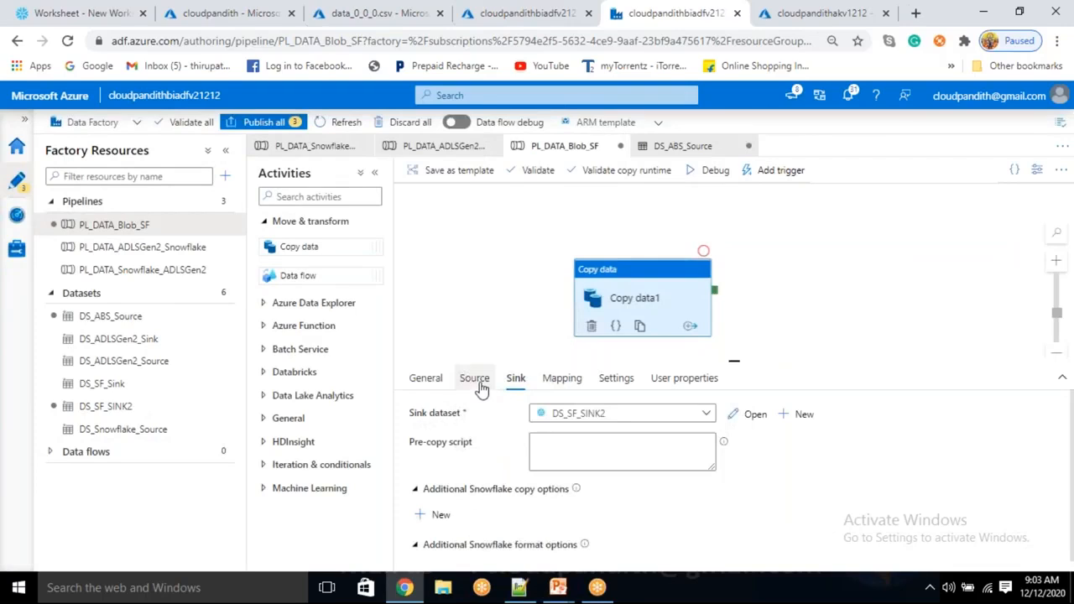
- Start a debug run of PL_DATA_Blob_SF, then switch to Snowflake and rerun the select query on the cust table
{"action": "left_click", "coordinate": [709, 178]}
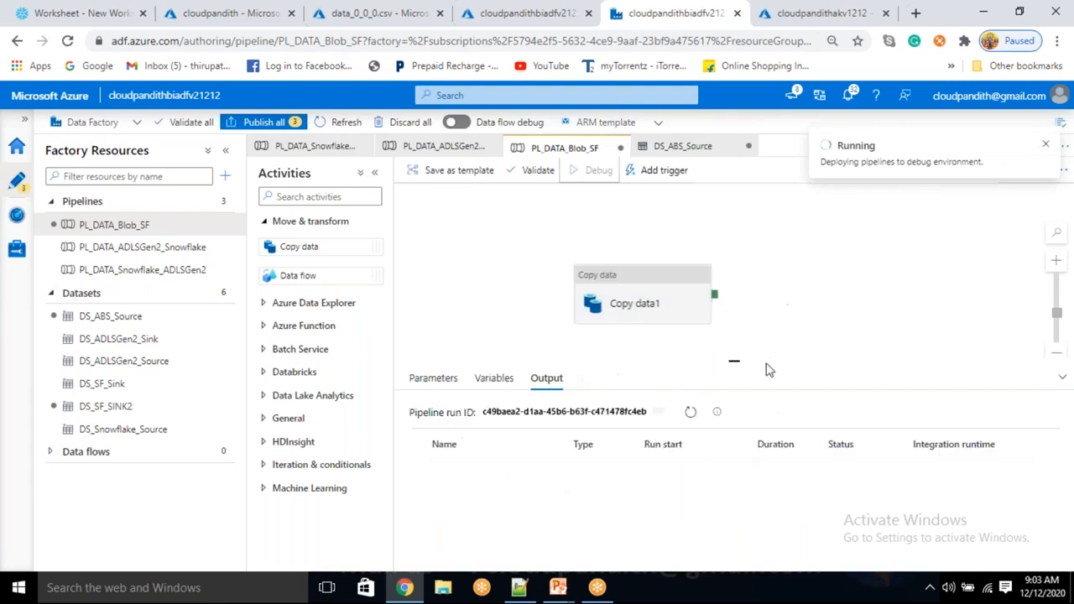
{"action": "left_click", "coordinate": [690, 413]}
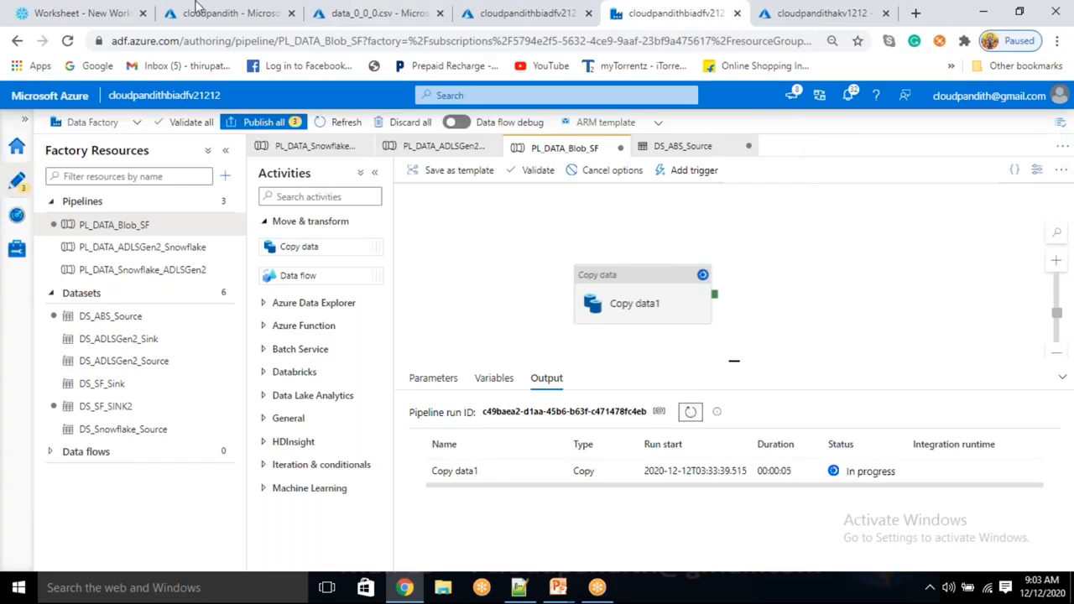
{"action": "left_click", "coordinate": [83, 12]}
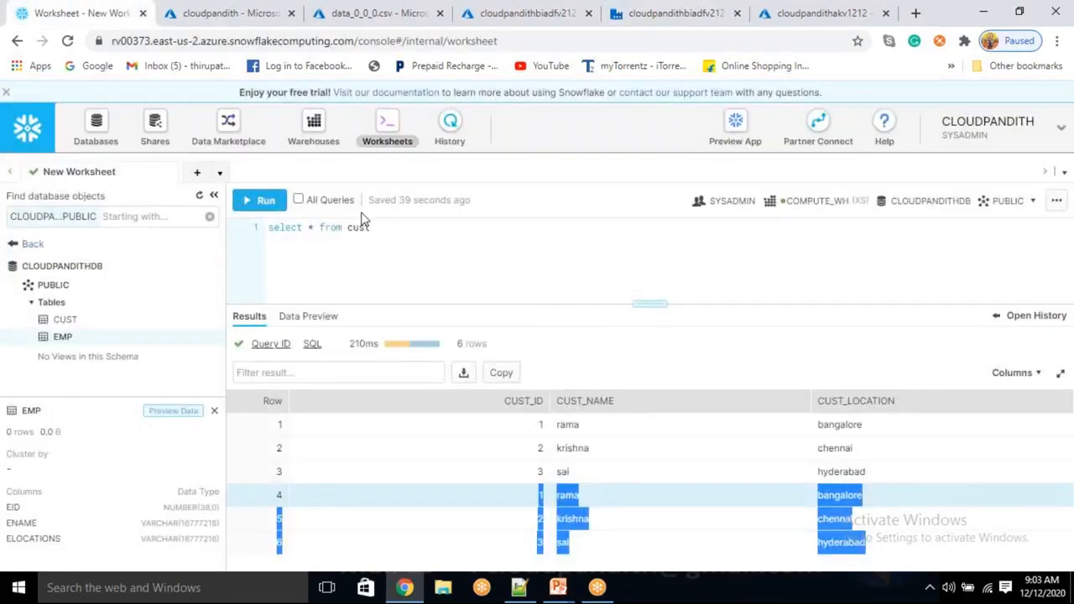
{"action": "left_click", "coordinate": [265, 199]}
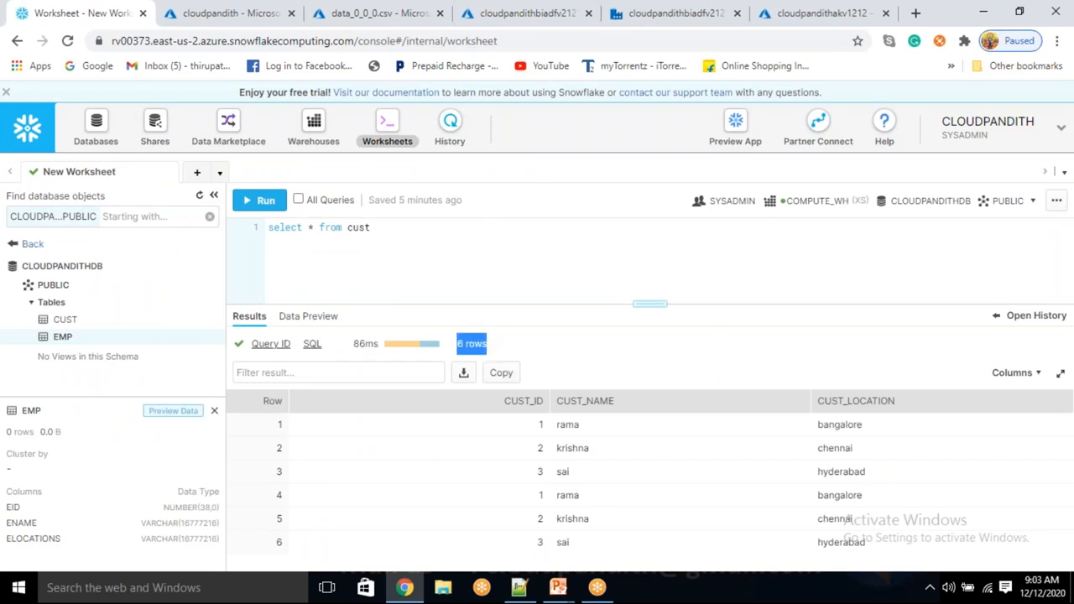
- Check the Copy data1 run details in Data Factory and rerun the cust query in Snowflake to review the table's rows
{"action": "left_click", "coordinate": [664, 11]}
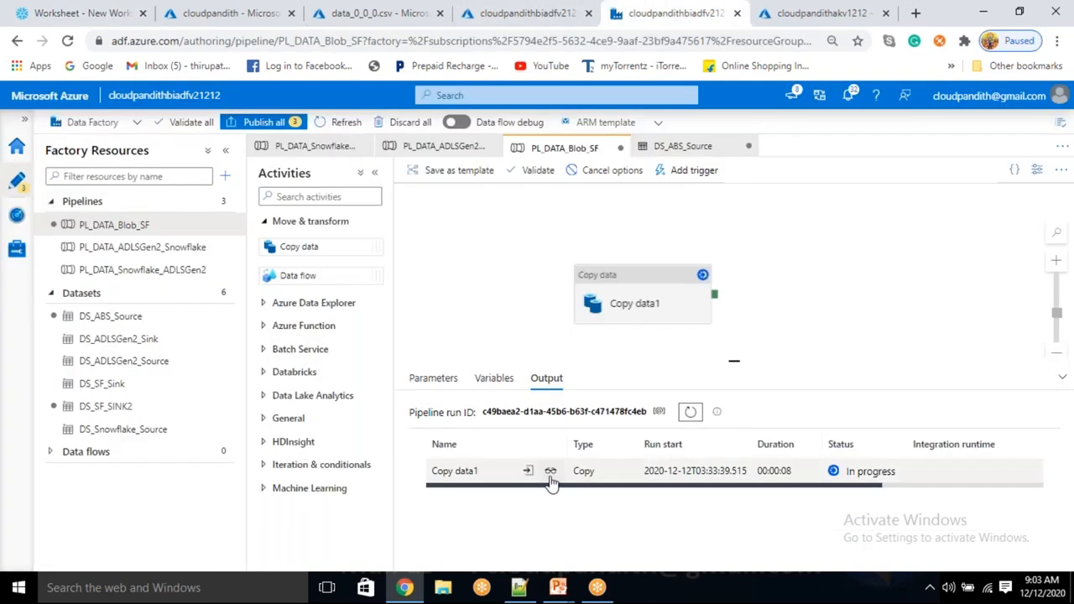
{"action": "left_click", "coordinate": [548, 472]}
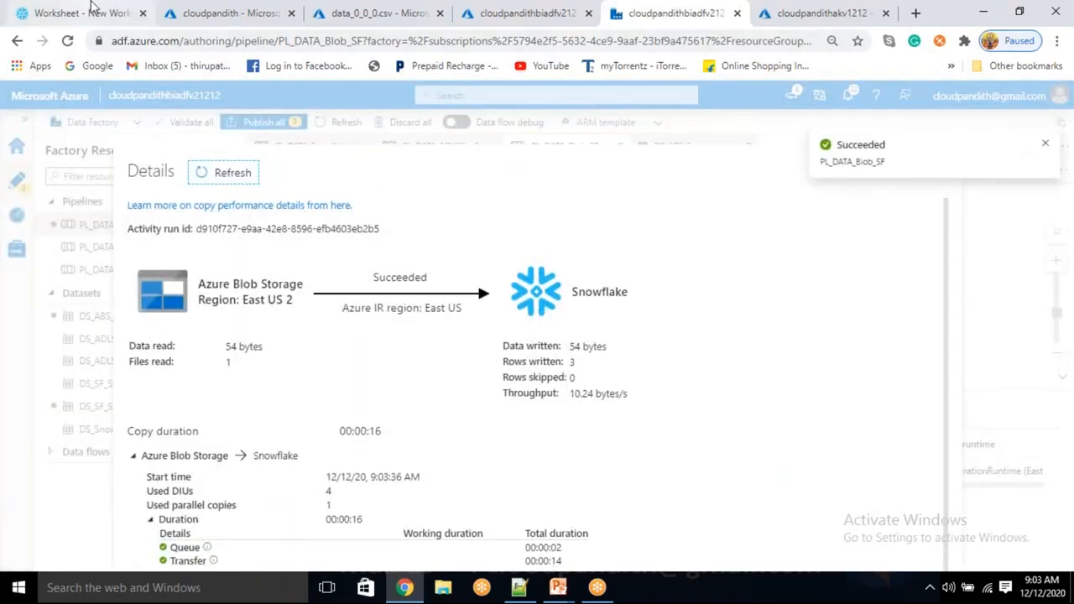
{"action": "left_click", "coordinate": [80, 12]}
{"action": "left_click", "coordinate": [265, 202]}
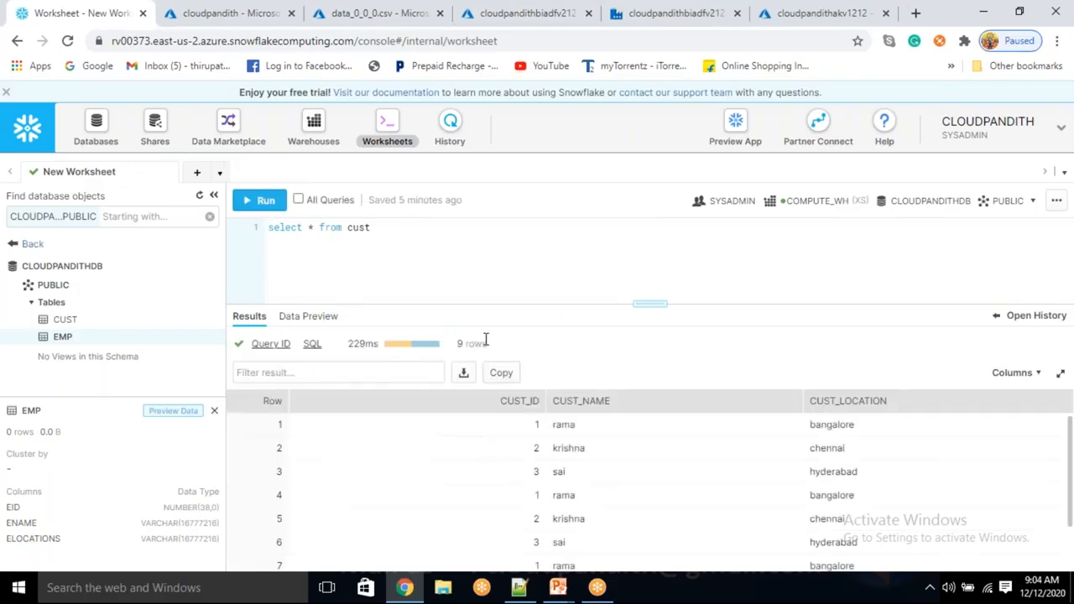
{"action": "scroll", "coordinate": [396, 510], "scroll_direction": "down", "scroll_amount": 1}
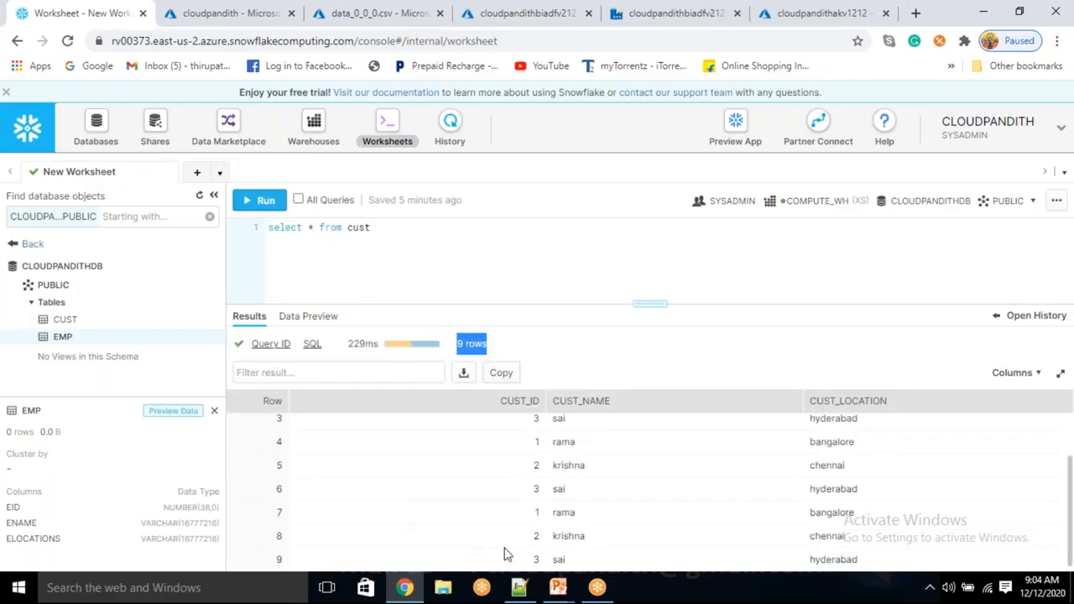
{"action": "scroll", "coordinate": [541, 521], "scroll_direction": "up", "scroll_amount": 1}
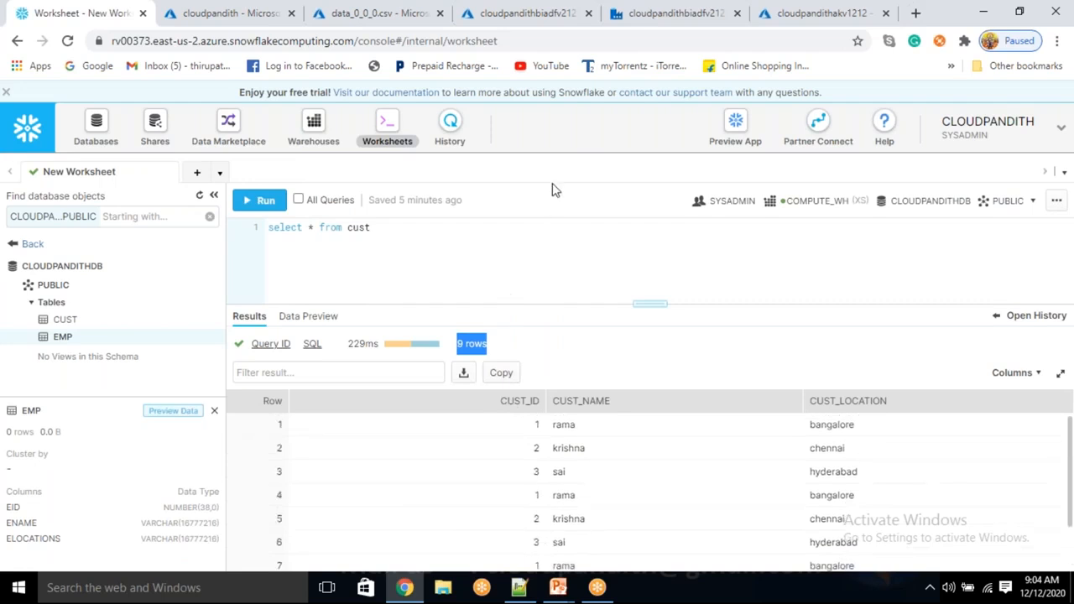
{"action": "left_click", "coordinate": [671, 13]}
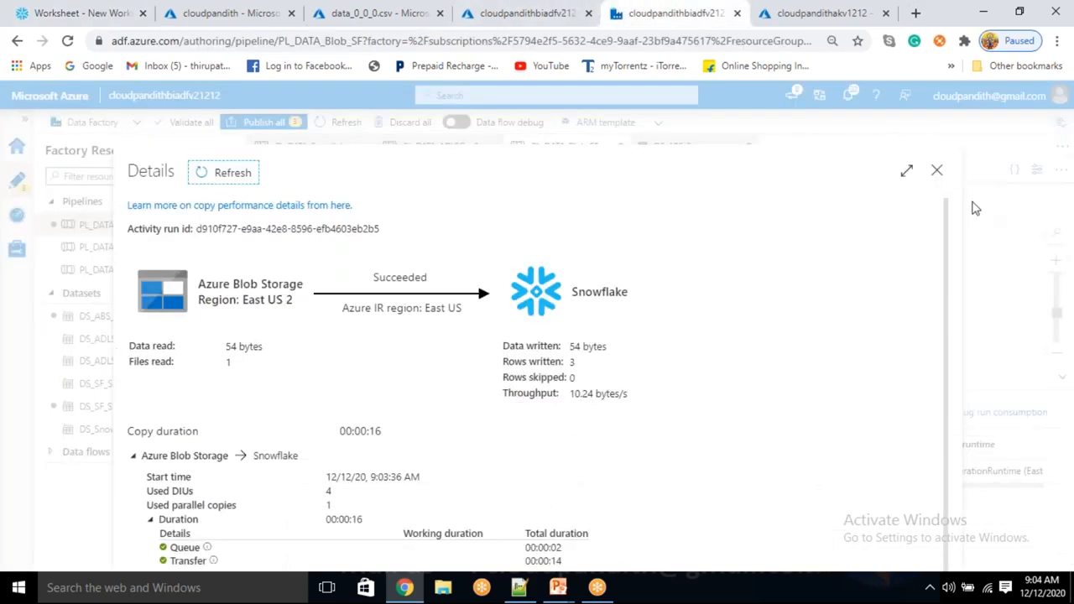
{"action": "left_click", "coordinate": [937, 171]}
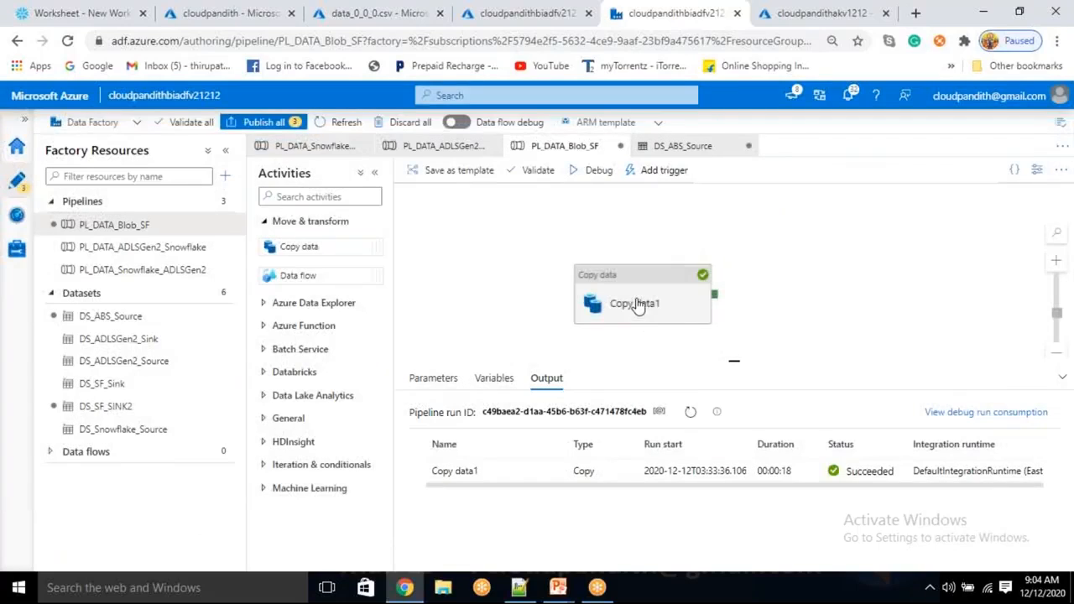
- Create a new pipeline named PL_DATA_SF_Blob
{"action": "left_click", "coordinate": [227, 179]}
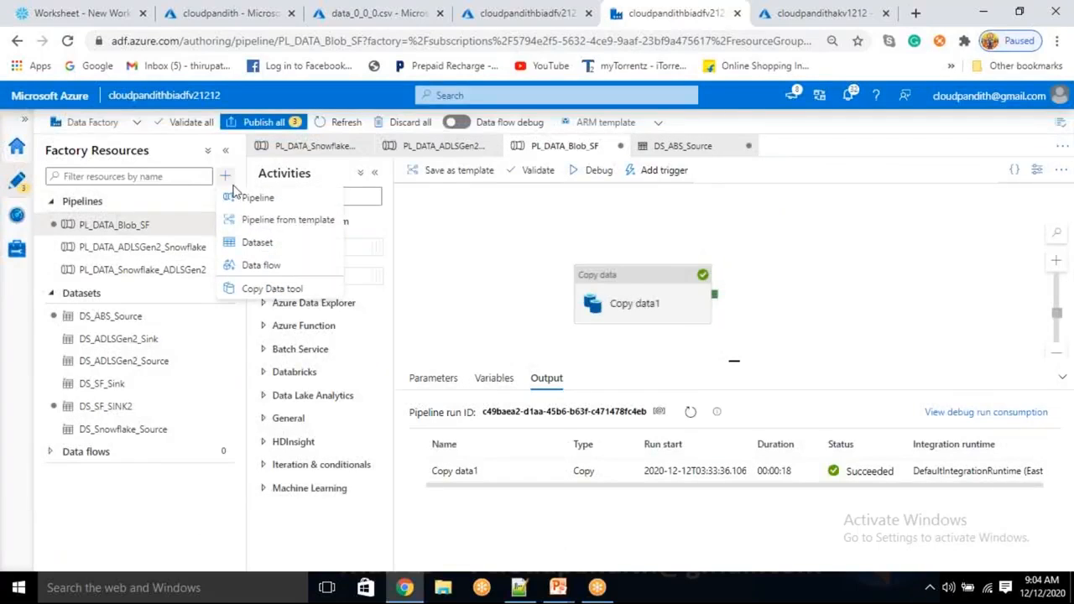
{"action": "left_click", "coordinate": [250, 202]}
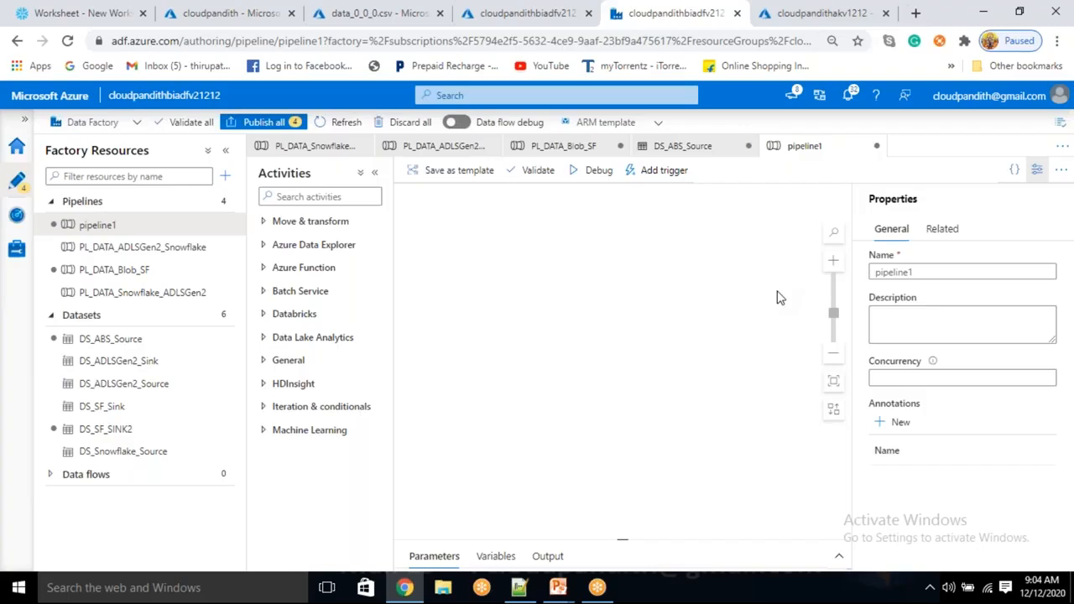
{"action": "left_click", "coordinate": [920, 275]}
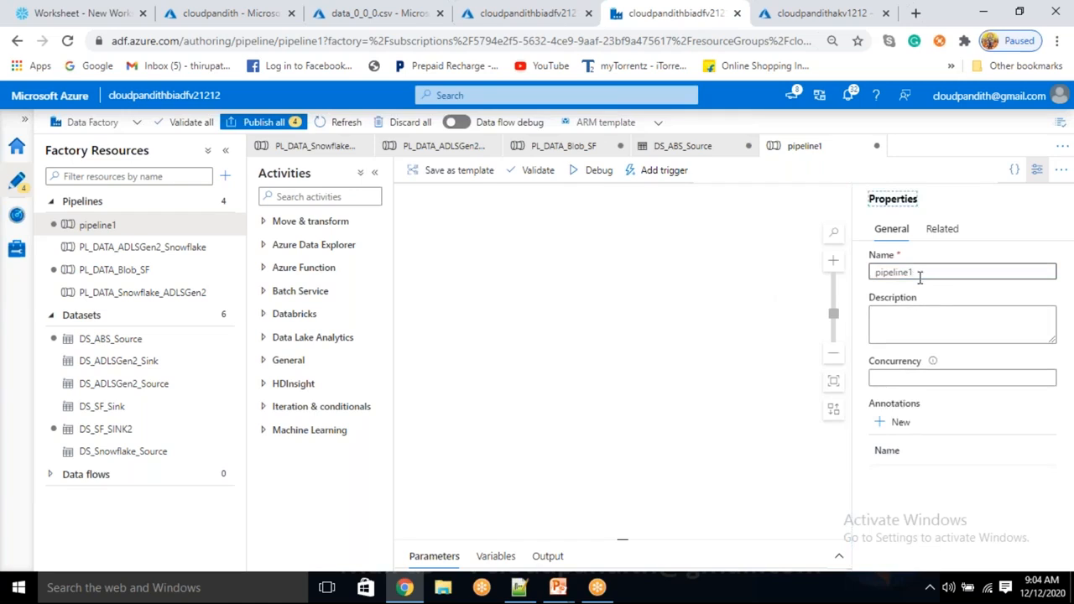
{"action": "left_click_drag", "start_coordinate": [919, 275], "coordinate": [871, 277]}
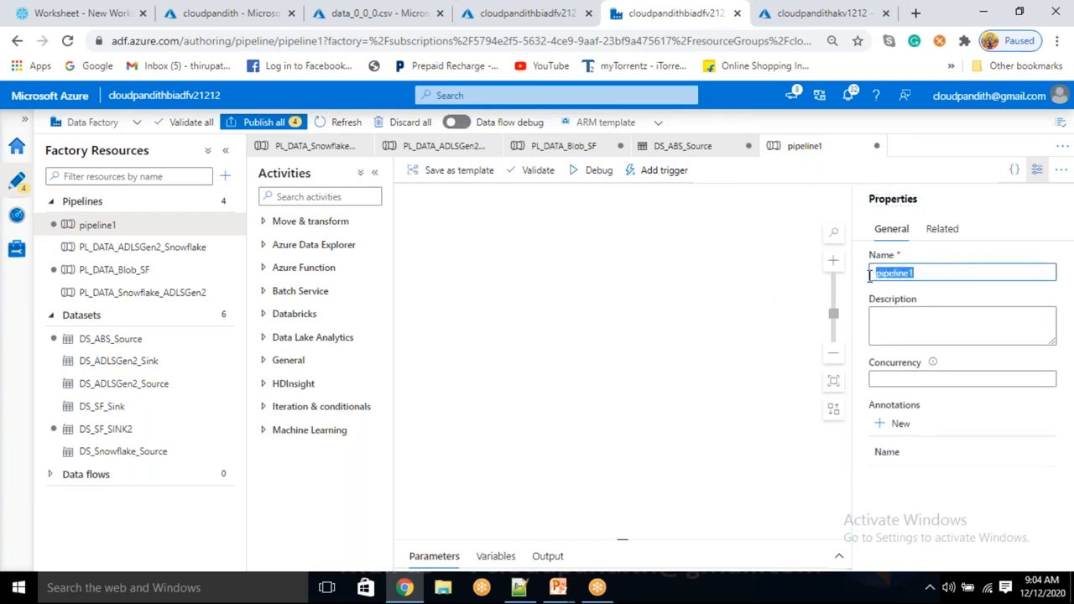
{"action": "type", "text": "PL_DAYTA"}
{"action": "key", "text": "BackSpace"}
{"action": "key", "text": "BackSpace"}
{"action": "key", "text": "BackSpace"}
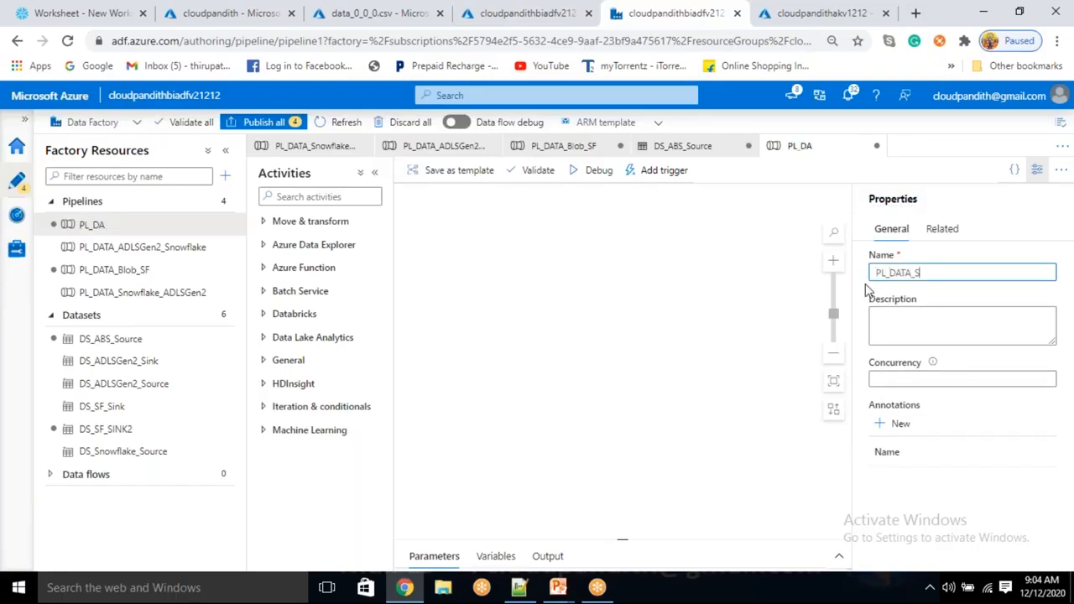
{"action": "type", "text": "TA_SF_Blob"}
{"action": "left_click", "coordinate": [1037, 170]}
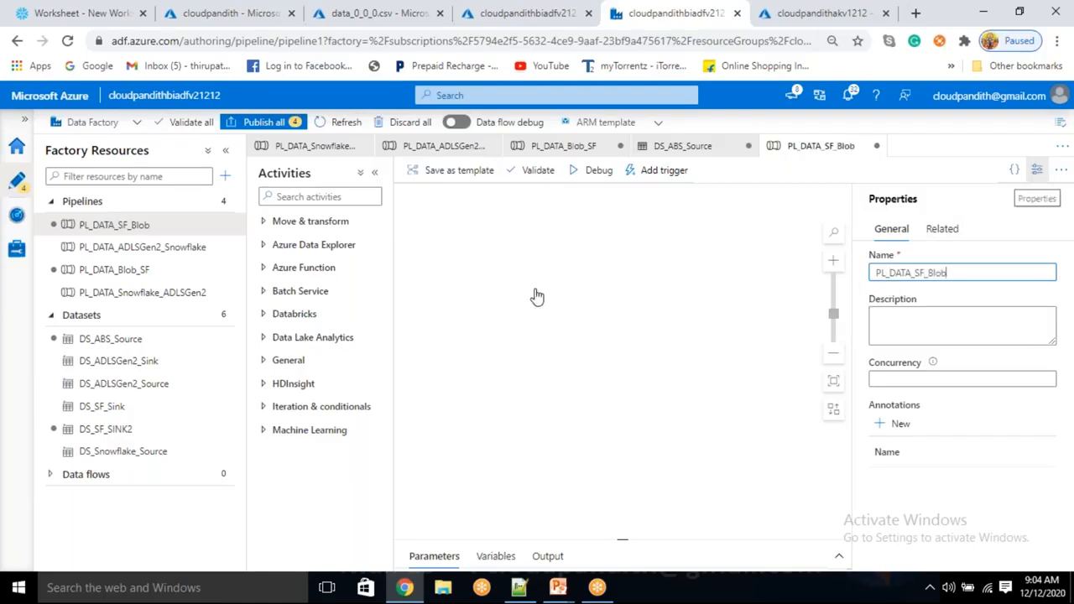
- Add a Copy data activity to PL_DATA_SF_Blob and start a new Snowflake dataset as its source
{"action": "left_click", "coordinate": [335, 230]}
{"action": "left_click_drag", "start_coordinate": [316, 246], "coordinate": [674, 350]}
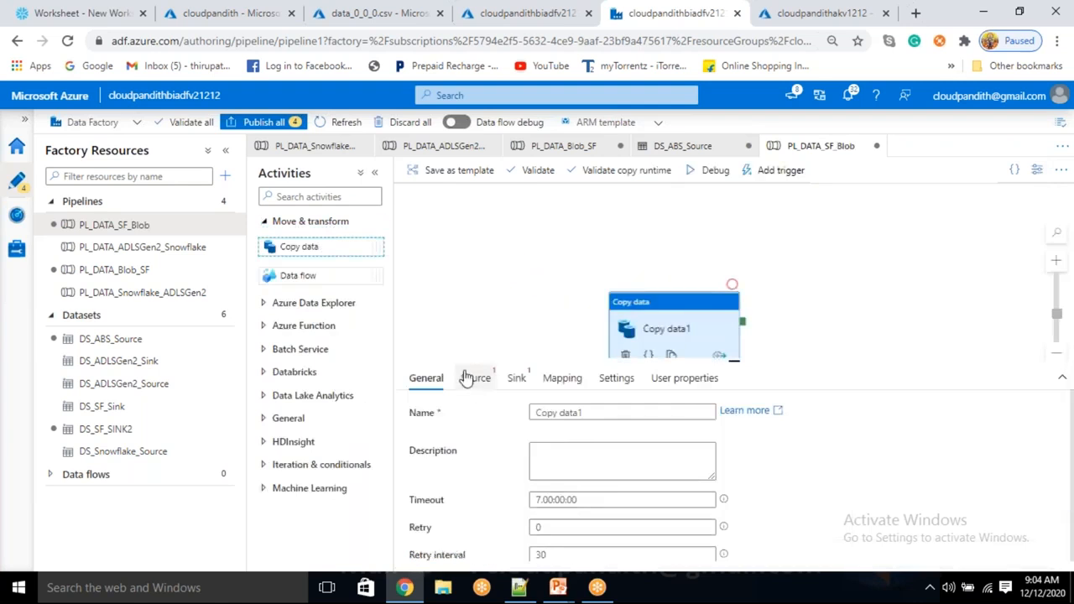
{"action": "left_click", "coordinate": [475, 378]}
{"action": "left_click", "coordinate": [746, 415]}
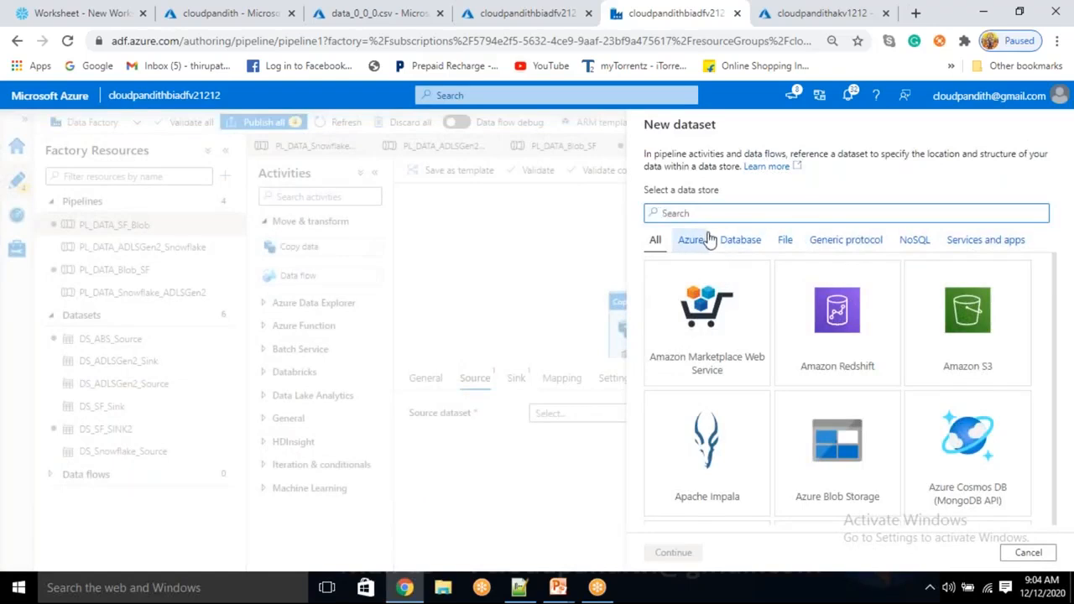
{"action": "type", "text": "snow"}
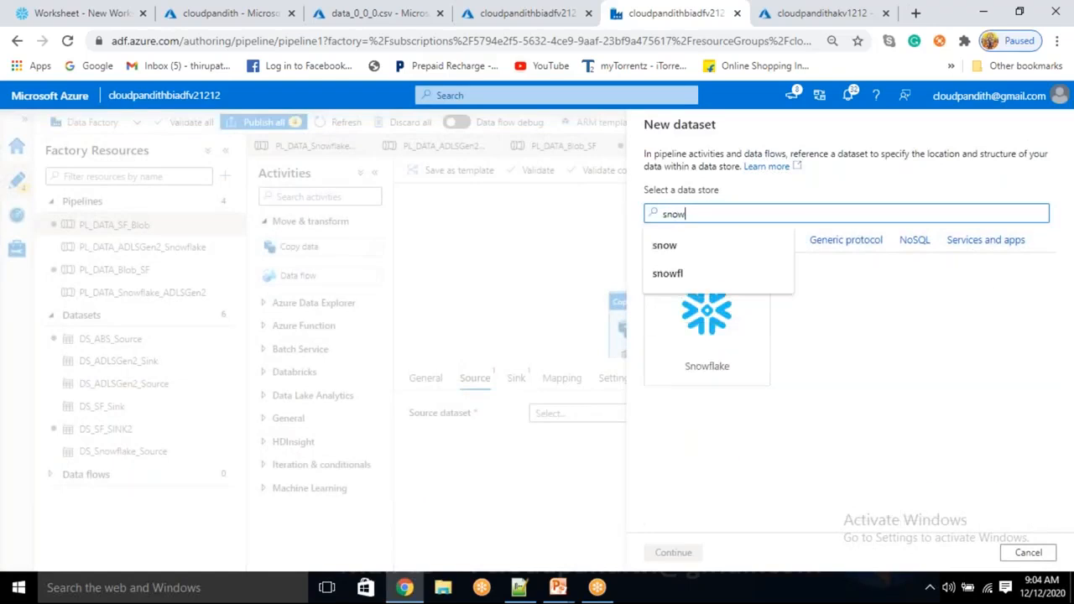
{"action": "left_click", "coordinate": [728, 319]}
{"action": "left_click", "coordinate": [696, 553]}
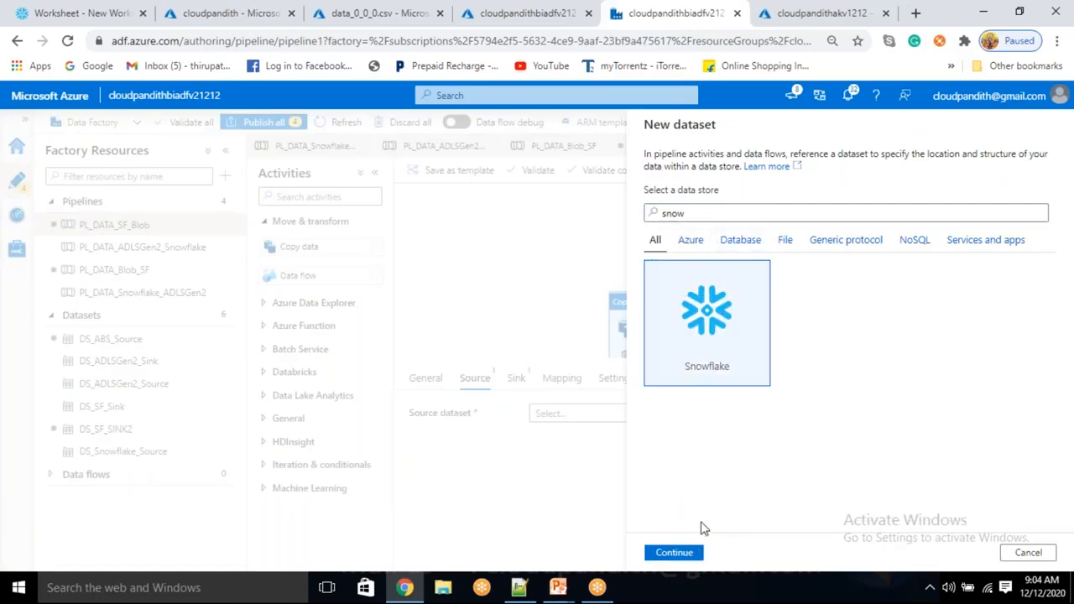
{"action": "left_click", "coordinate": [676, 553]}
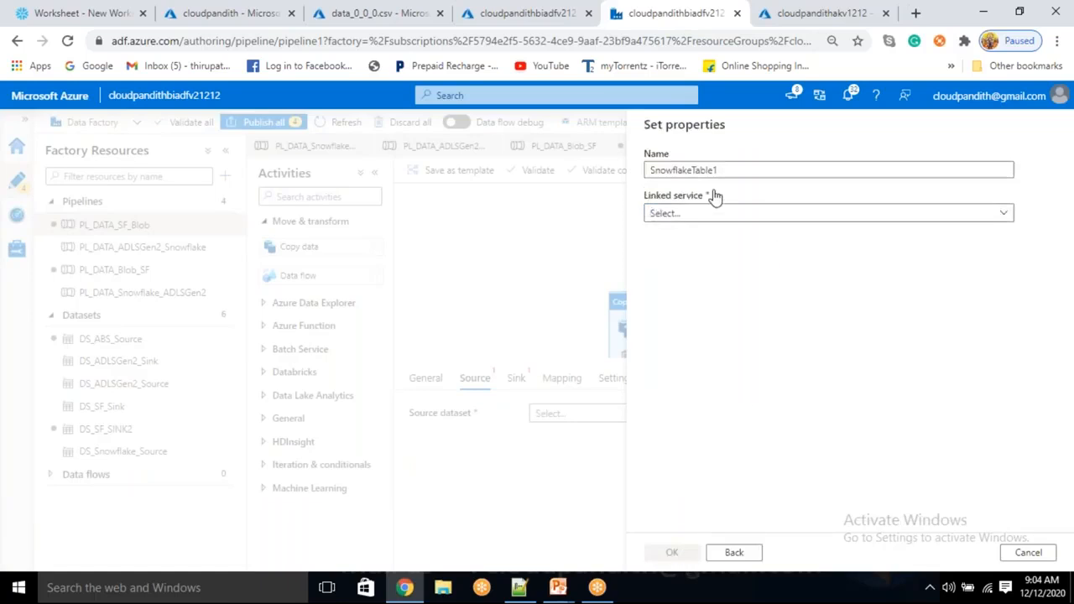
- Name the source dataset DS_Snowflake_final, assign it the LS_Snowflake linked service and the PUBLIC.CUST table, and create it
{"action": "key", "text": "BackSpace"}
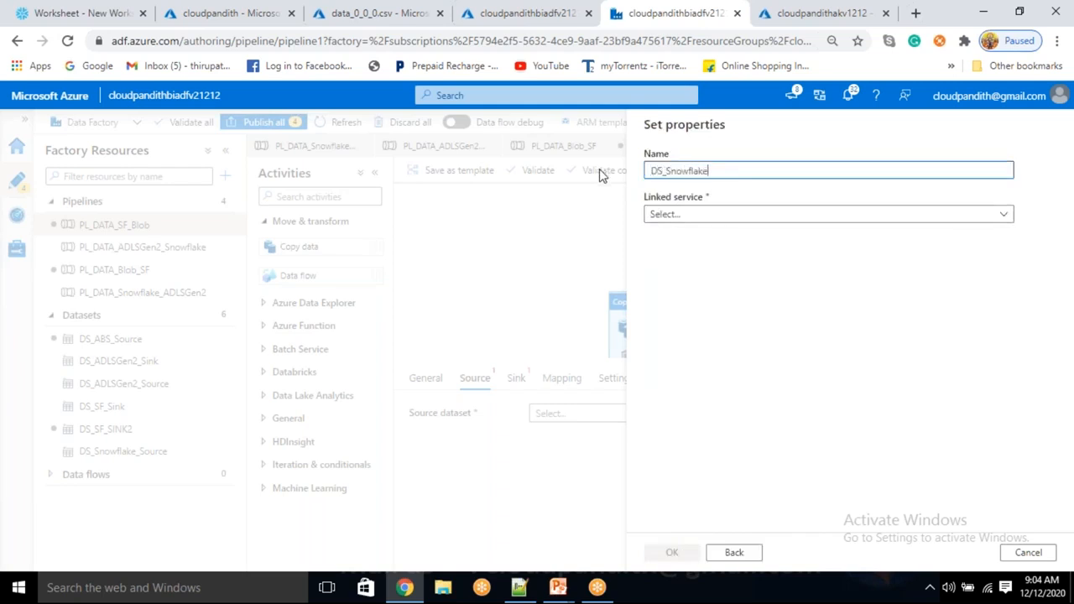
{"action": "left_click", "coordinate": [713, 216]}
{"action": "left_click", "coordinate": [694, 305]}
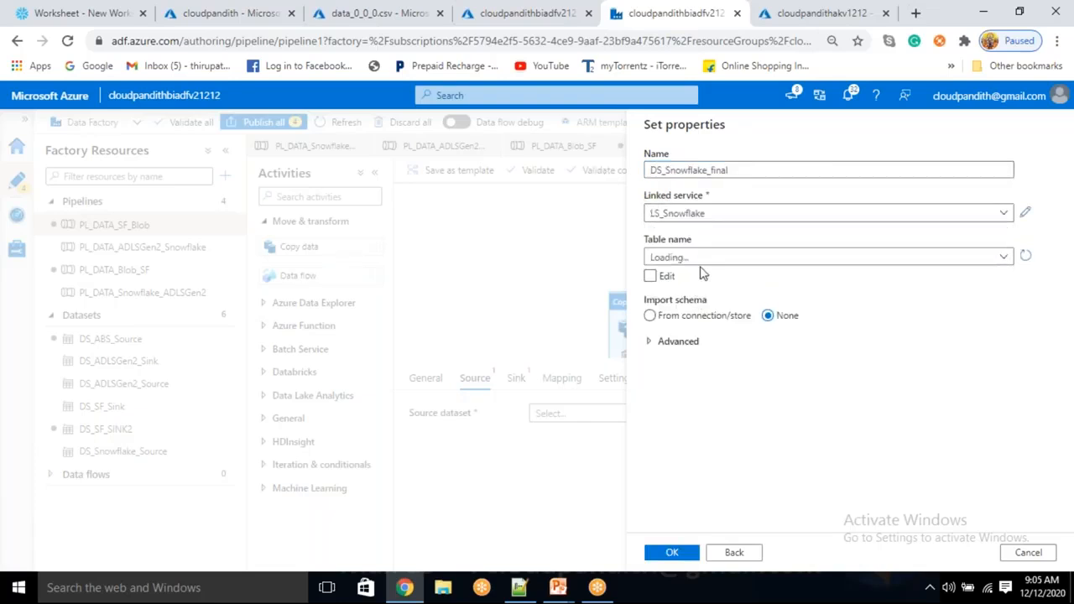
{"action": "left_click", "coordinate": [712, 258]}
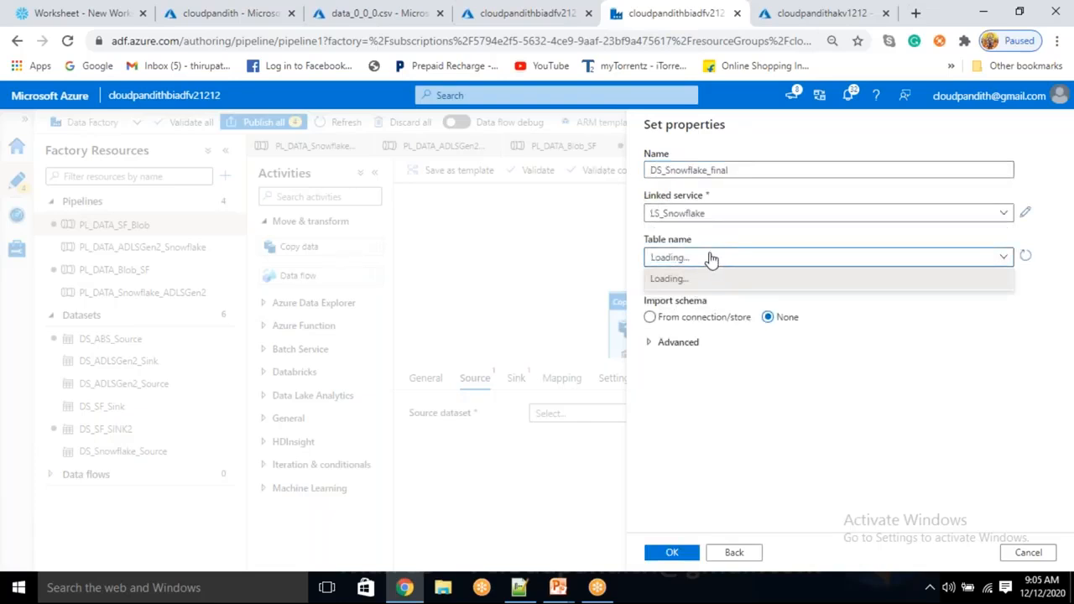
{"action": "left_click", "coordinate": [711, 258]}
{"action": "type", "text": "cust"}
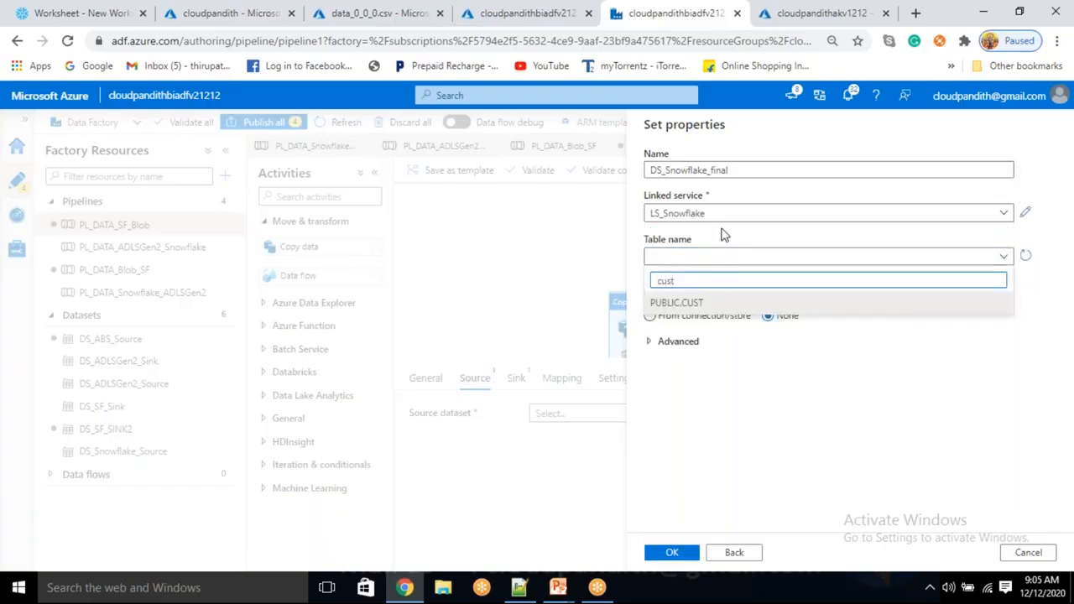
{"action": "left_click", "coordinate": [718, 302]}
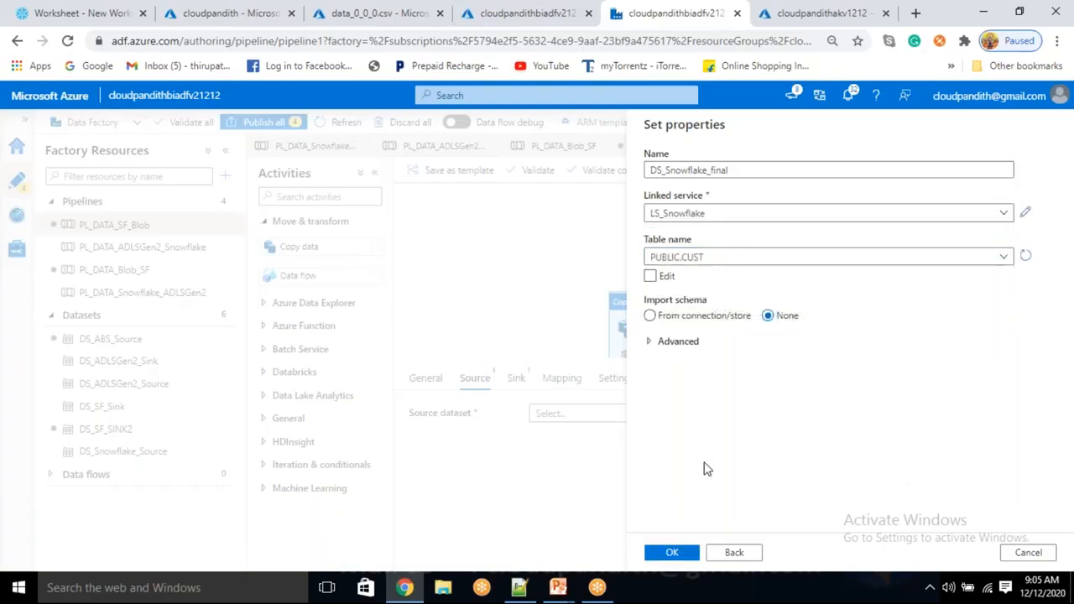
{"action": "left_click", "coordinate": [673, 556]}
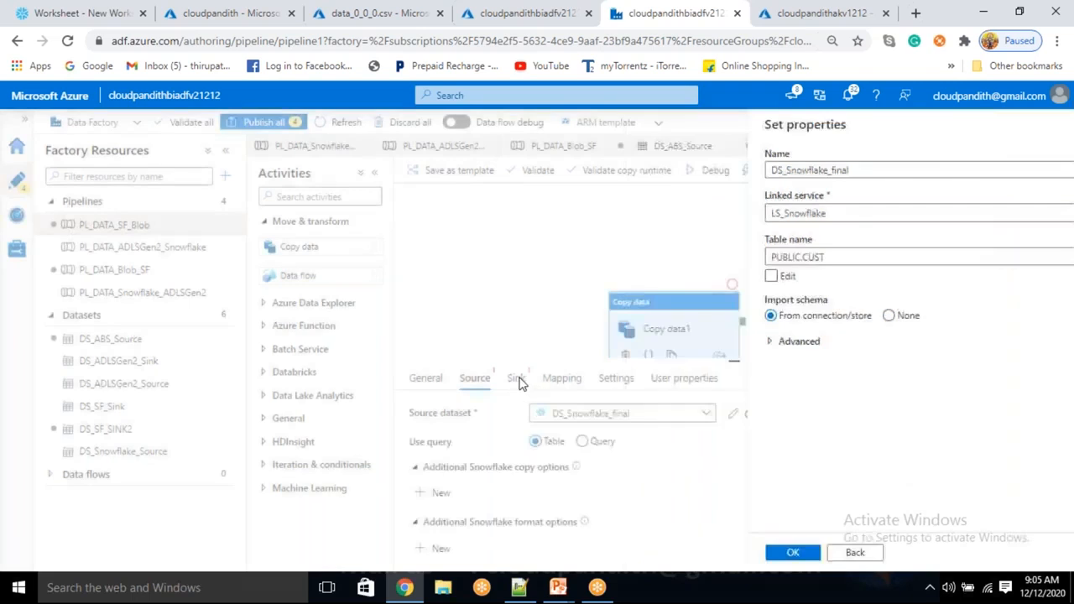
- Start a new Azure Blob Storage dataset in delimited text format as the sink of the Copy data activity
{"action": "double_click", "coordinate": [516, 378]}
{"action": "left_click", "coordinate": [755, 413]}
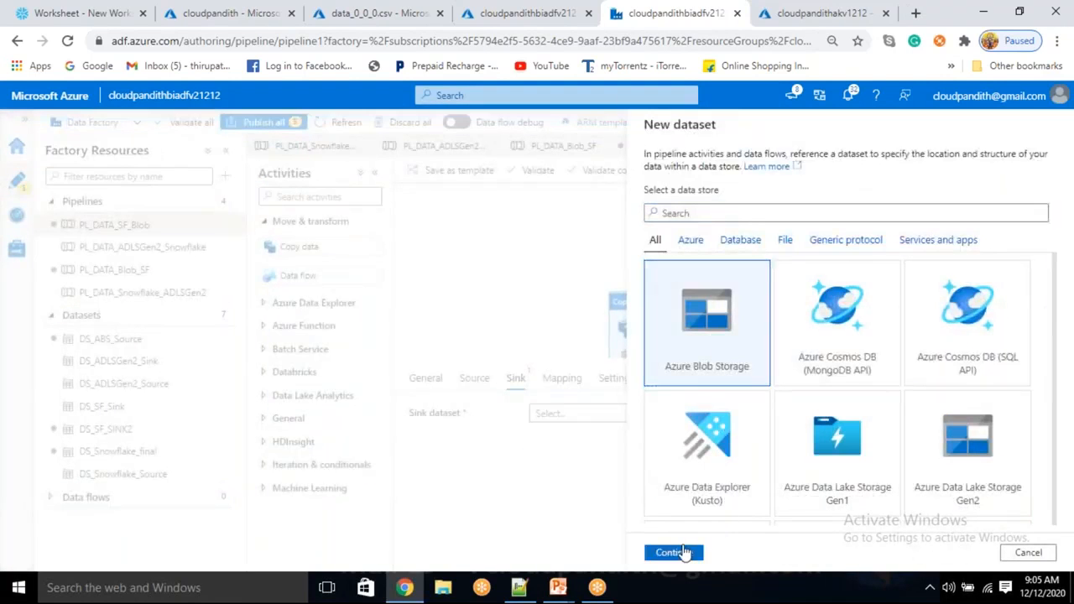
{"action": "left_click", "coordinate": [687, 551]}
{"action": "left_click", "coordinate": [984, 229]}
{"action": "left_click", "coordinate": [684, 556]}
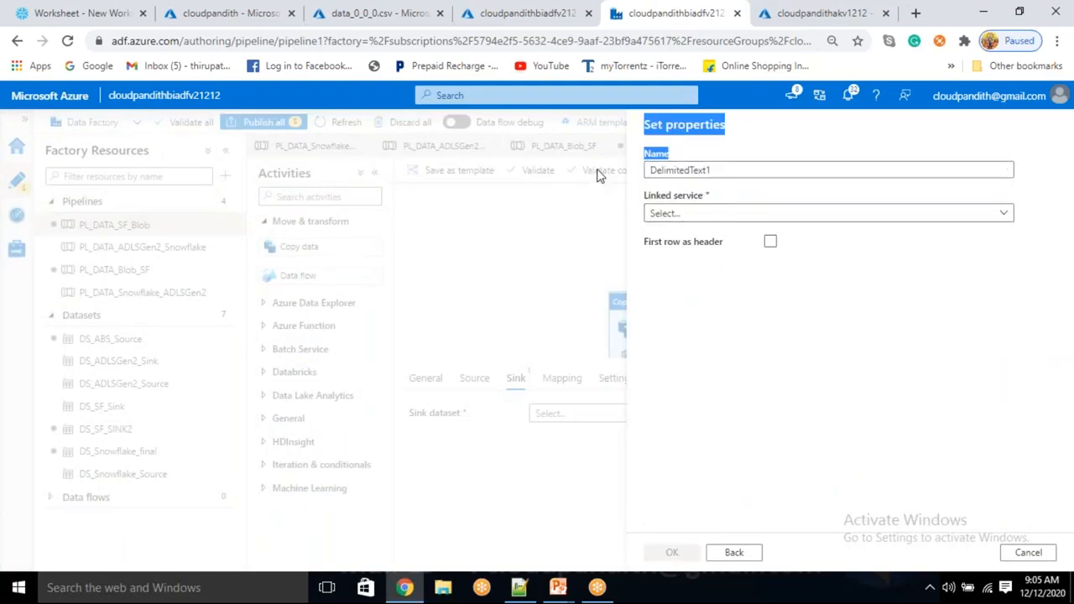
- Name the sink dataset DS_ABS_Final and assign it the LS_ABS linked service
{"action": "left_click_drag", "start_coordinate": [712, 171], "coordinate": [628, 184]}
{"action": "key", "text": "BackSpace"}
{"action": "type", "text": "DS_ABS_"}
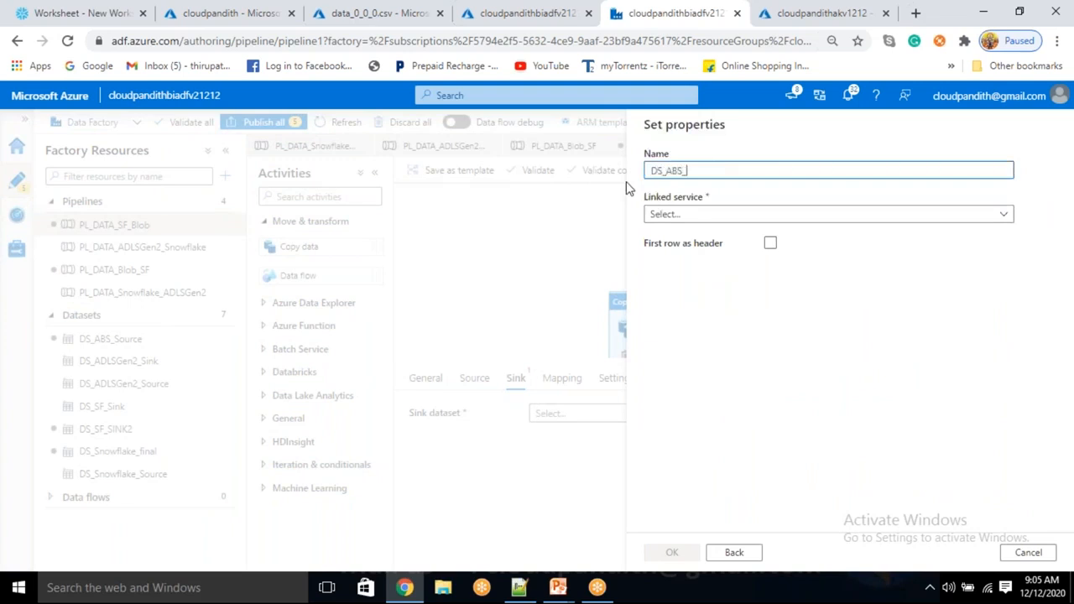
{"action": "type", "text": "S"}
{"action": "key", "text": "BackSpace"}
{"action": "left_click", "coordinate": [731, 214]}
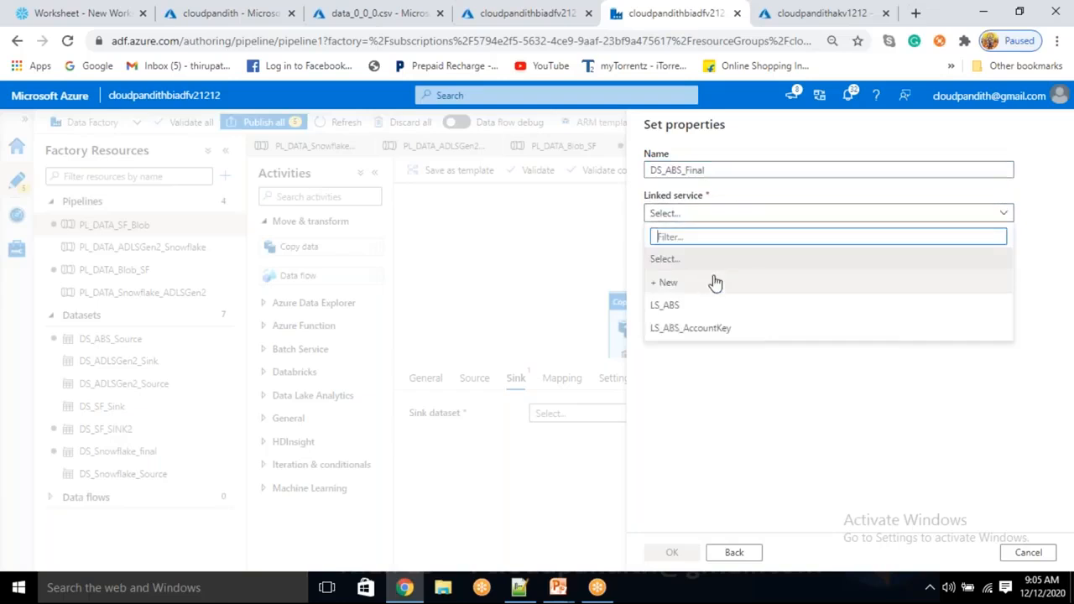
{"action": "left_click", "coordinate": [703, 308]}
- Set the dataset's file path to the cloudpandith container with cust.csv as the file
{"action": "left_click", "coordinate": [744, 250]}
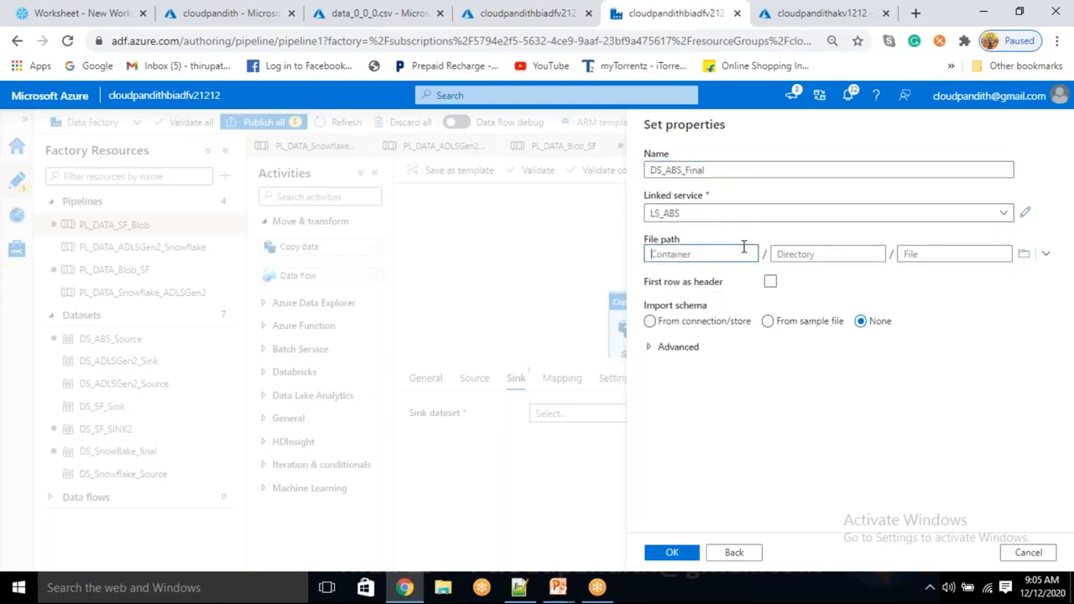
{"action": "left_click", "coordinate": [649, 258]}
{"action": "left_click", "coordinate": [1023, 254]}
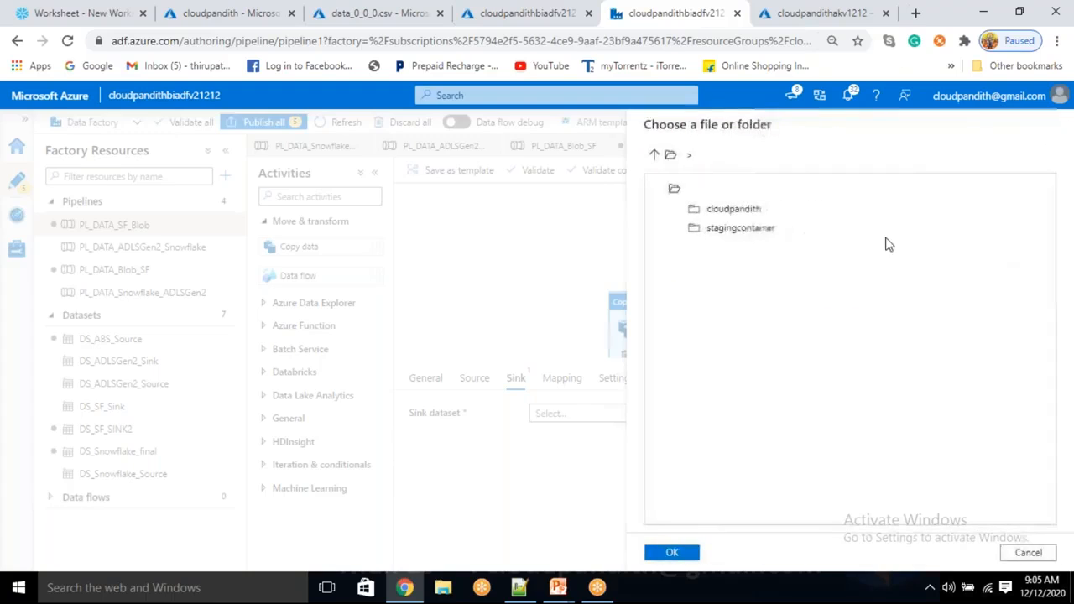
{"action": "double_click", "coordinate": [758, 215]}
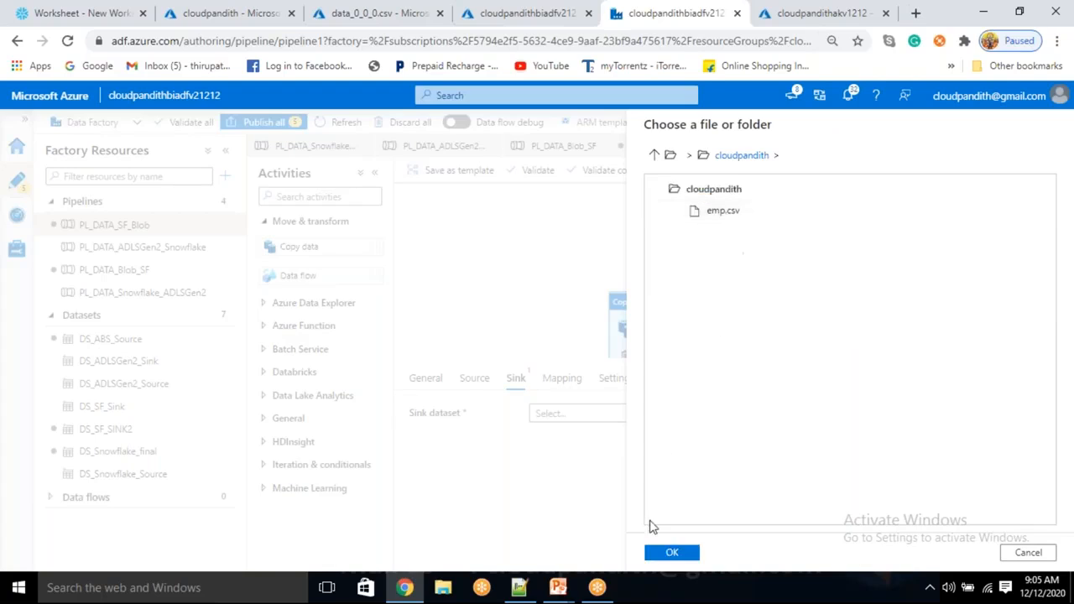
{"action": "left_click", "coordinate": [678, 542]}
{"action": "left_click", "coordinate": [918, 253]}
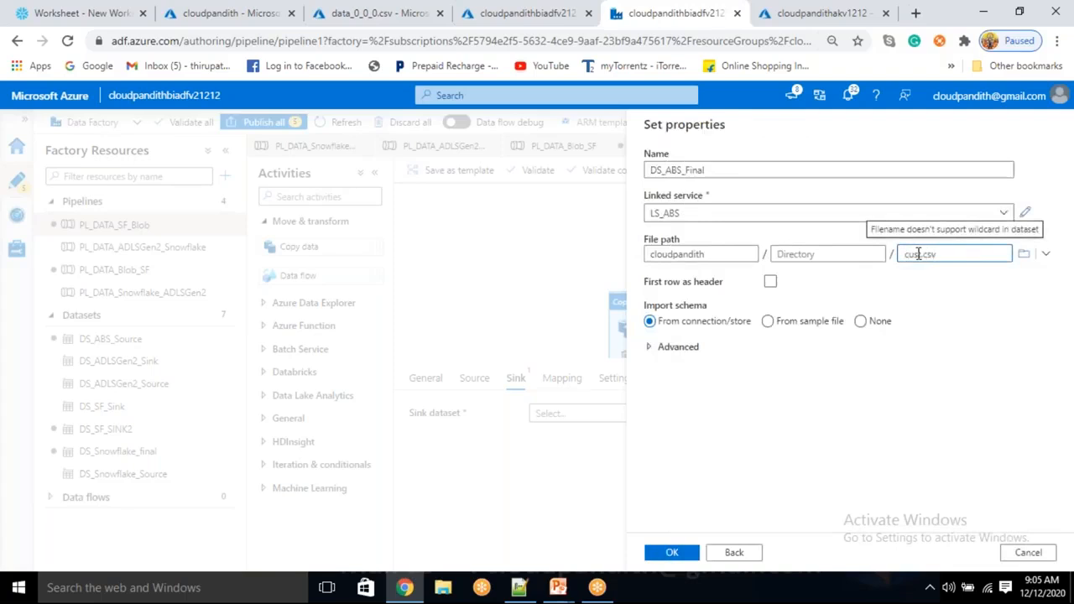
- Treat the first row as header, set schema import to None, and create the dataset
{"action": "left_click", "coordinate": [771, 283]}
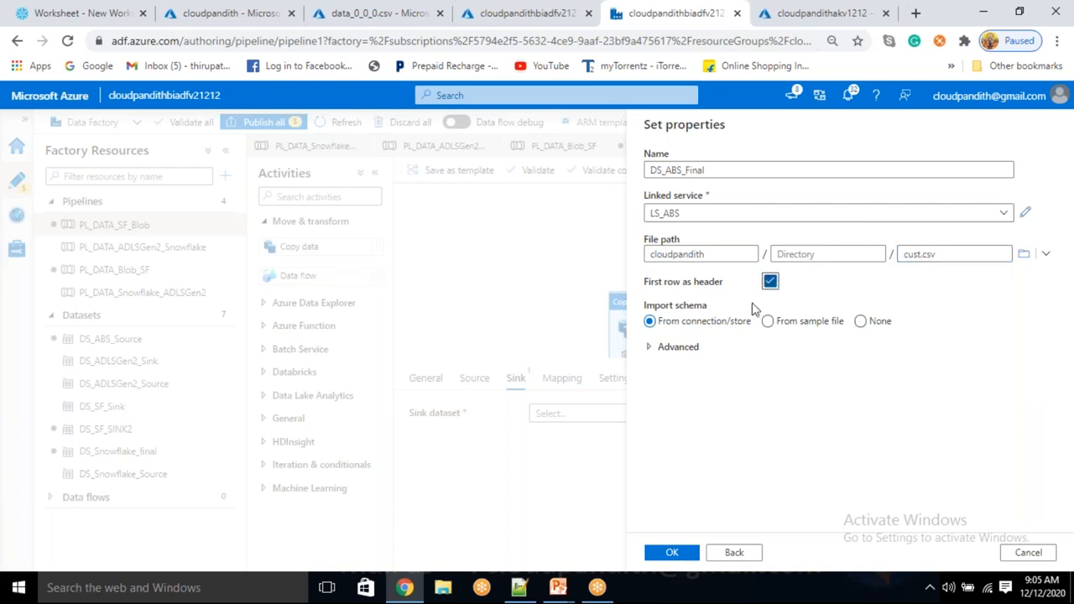
{"action": "left_click", "coordinate": [872, 327]}
{"action": "left_click", "coordinate": [672, 552]}
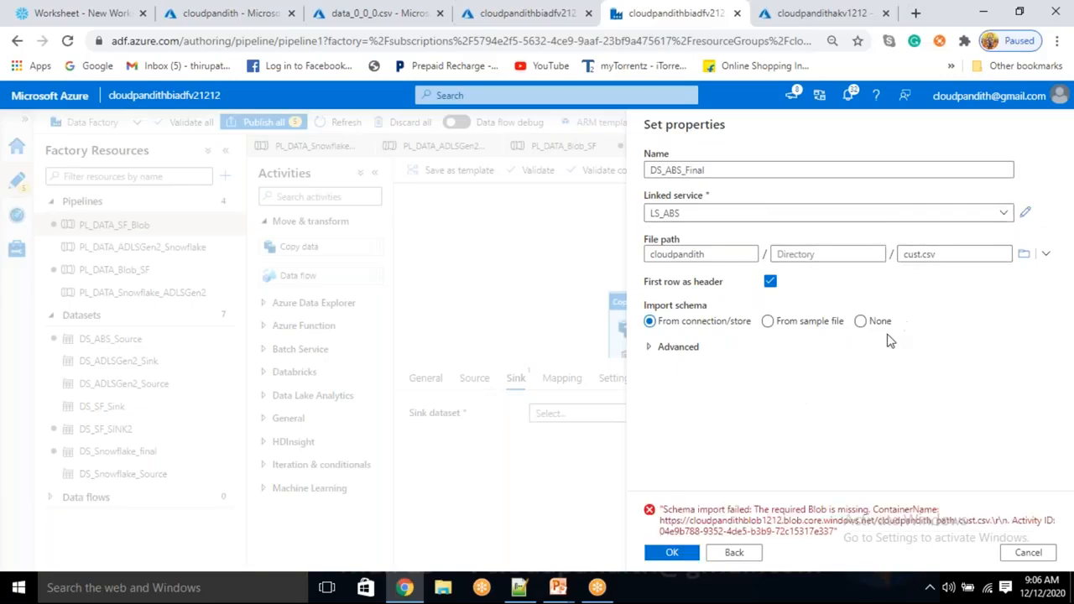
{"action": "left_click", "coordinate": [862, 324]}
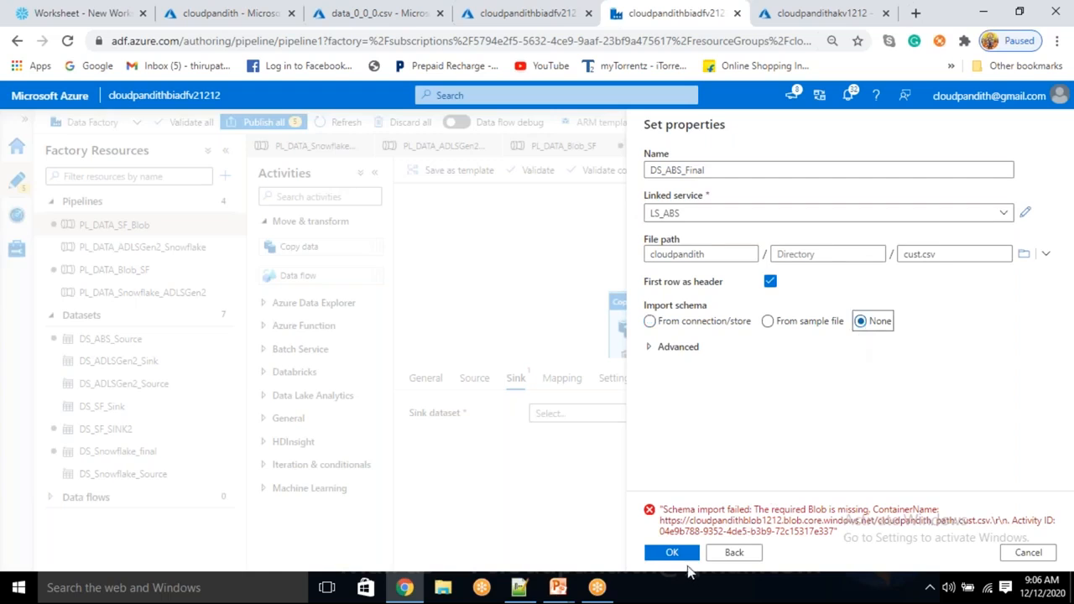
{"action": "left_click", "coordinate": [681, 556]}
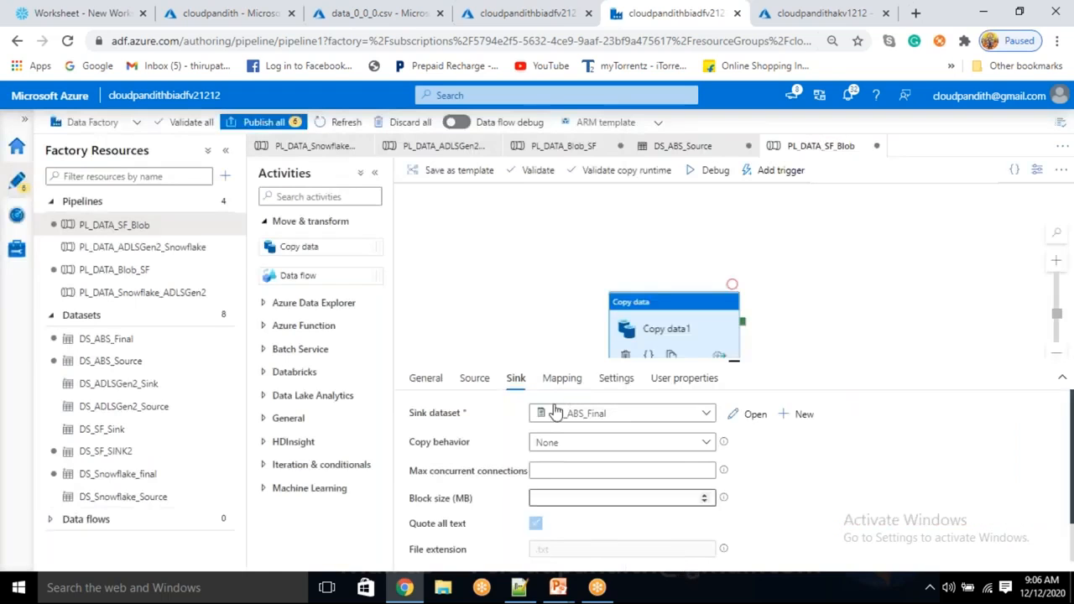
- Open the DS_ABS_Final dataset and set its row delimiter to Line feed (\n)
{"action": "left_click", "coordinate": [748, 414]}
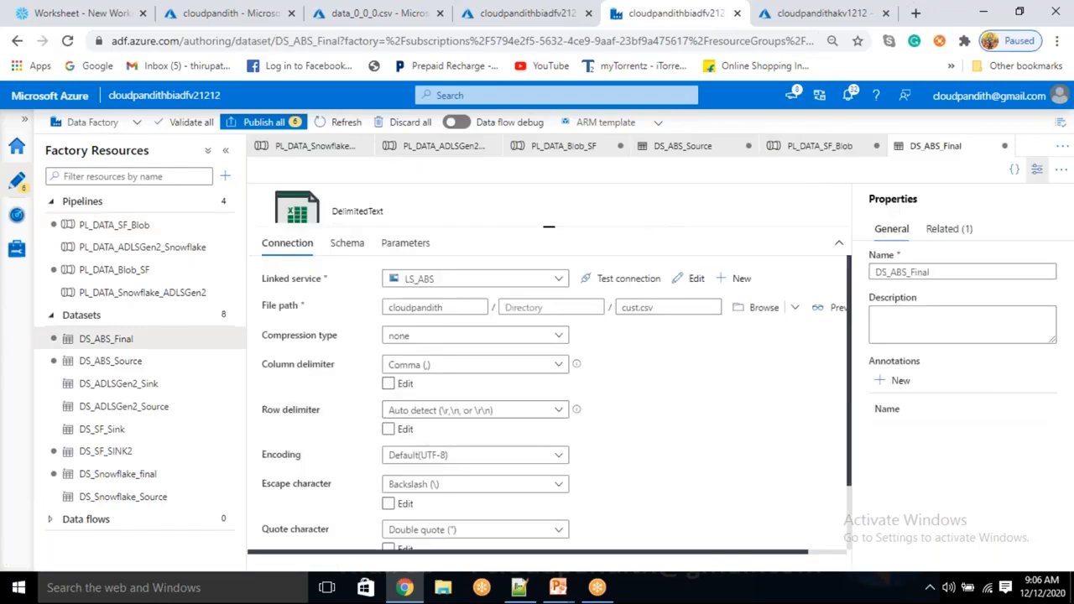
{"action": "left_click", "coordinate": [445, 411]}
{"action": "left_click", "coordinate": [448, 412]}
{"action": "left_click", "coordinate": [448, 412]}
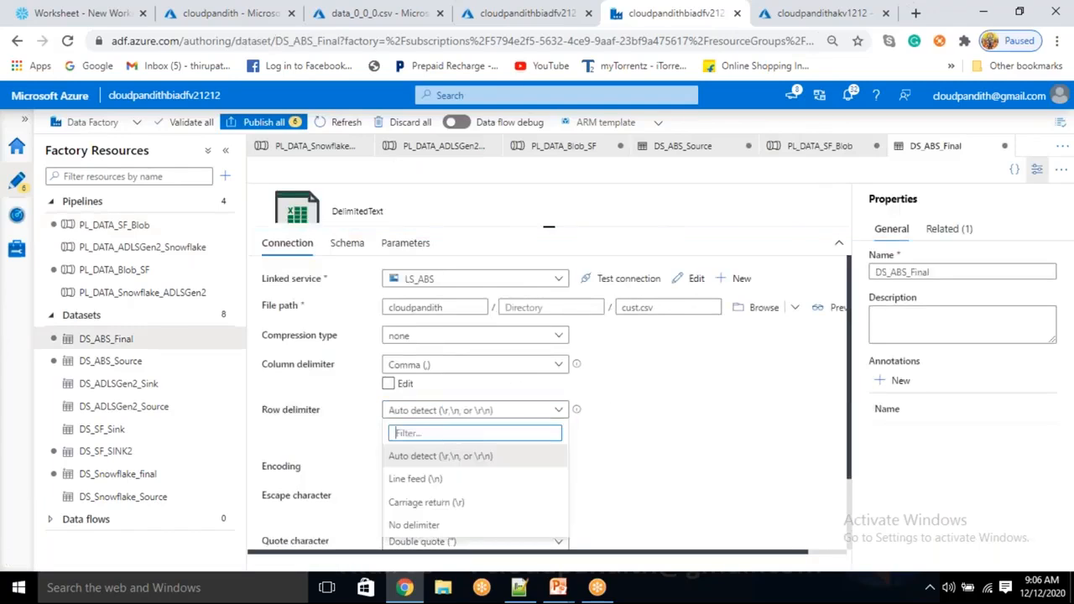
{"action": "left_click", "coordinate": [432, 480]}
- Run PL_DATA_SF_Blob in debug mode and check the copy activity's run status
{"action": "left_click", "coordinate": [109, 228]}
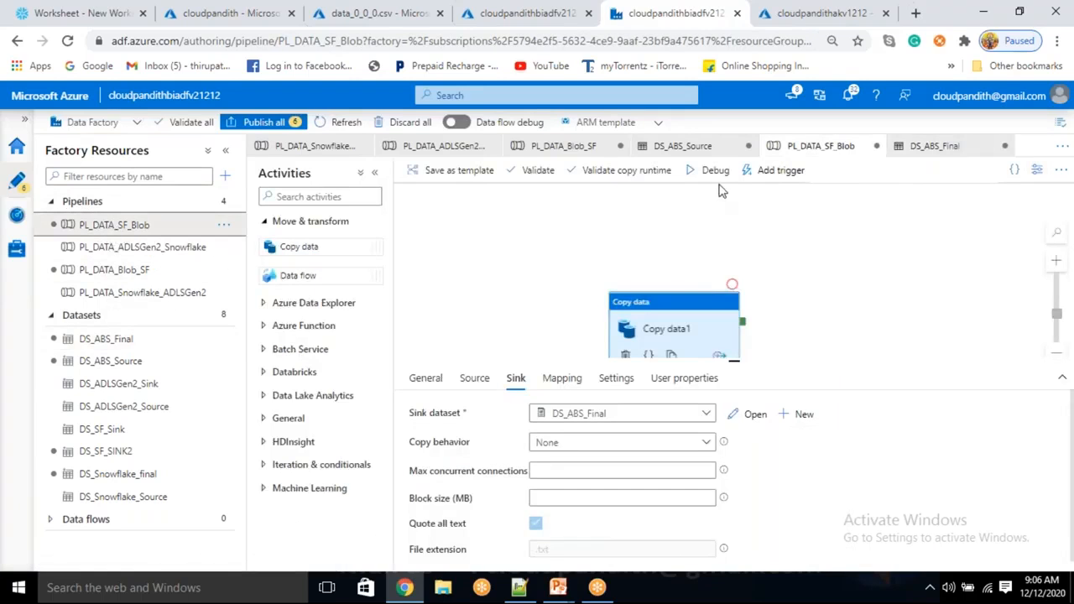
{"action": "left_click", "coordinate": [715, 169]}
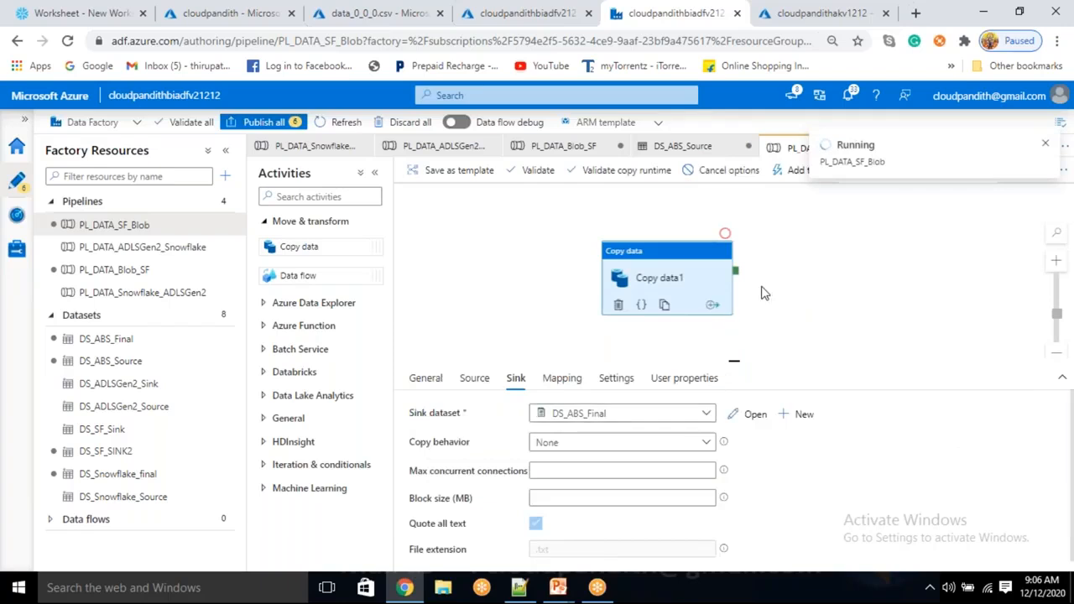
{"action": "left_click", "coordinate": [764, 291]}
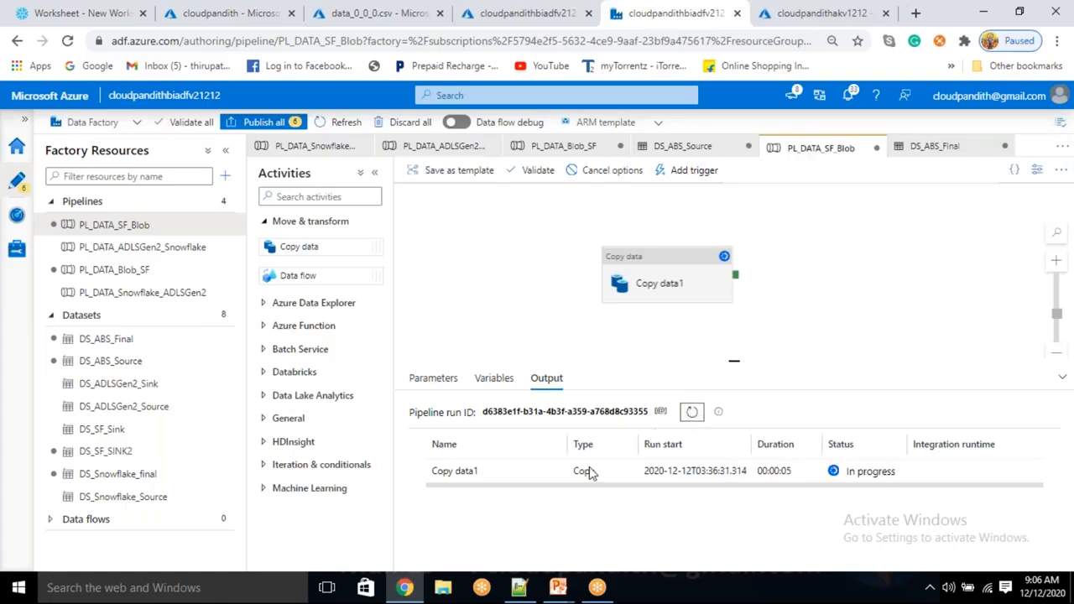
{"action": "left_click", "coordinate": [551, 473]}
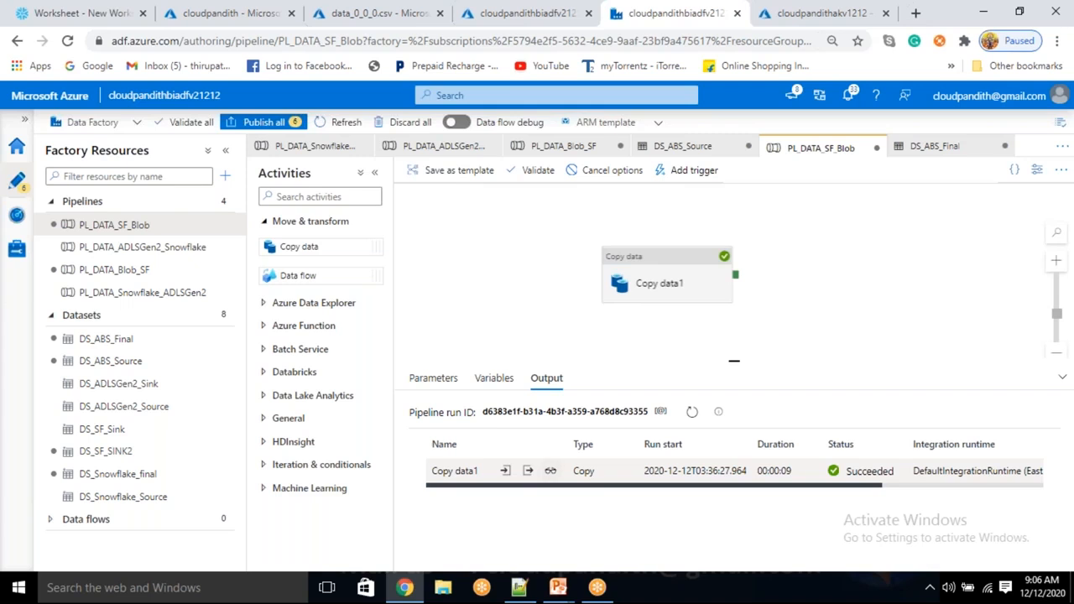
- Switch to the Azure portal, refresh the cloudpandith container and open the contents of cust.csv
{"action": "left_click", "coordinate": [222, 13]}
{"action": "left_click", "coordinate": [479, 207]}
{"action": "left_click", "coordinate": [478, 206]}
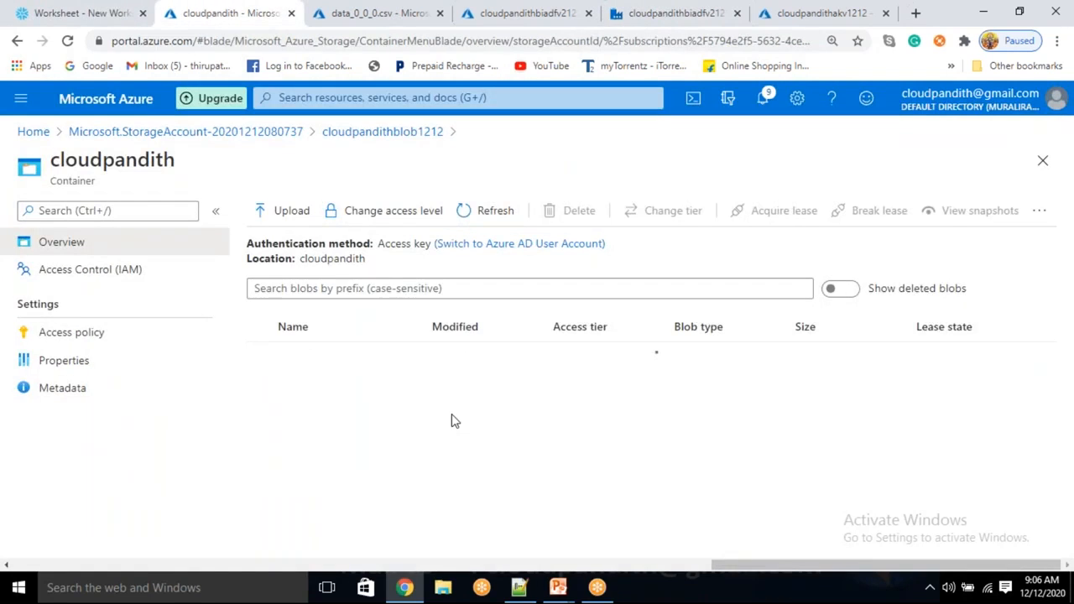
{"action": "left_click", "coordinate": [341, 357]}
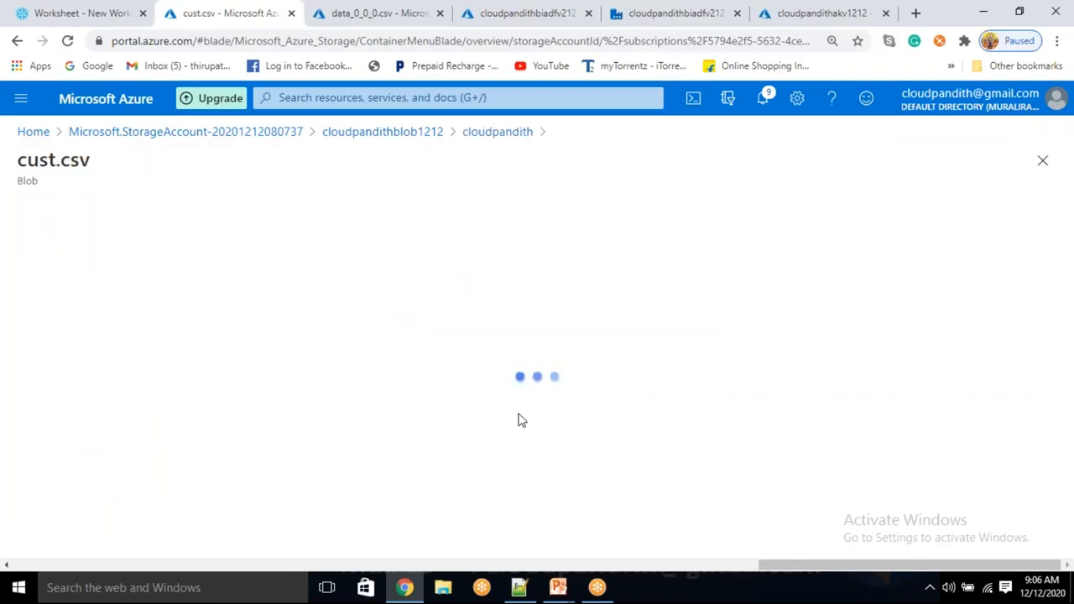
{"action": "left_click", "coordinate": [250, 251]}
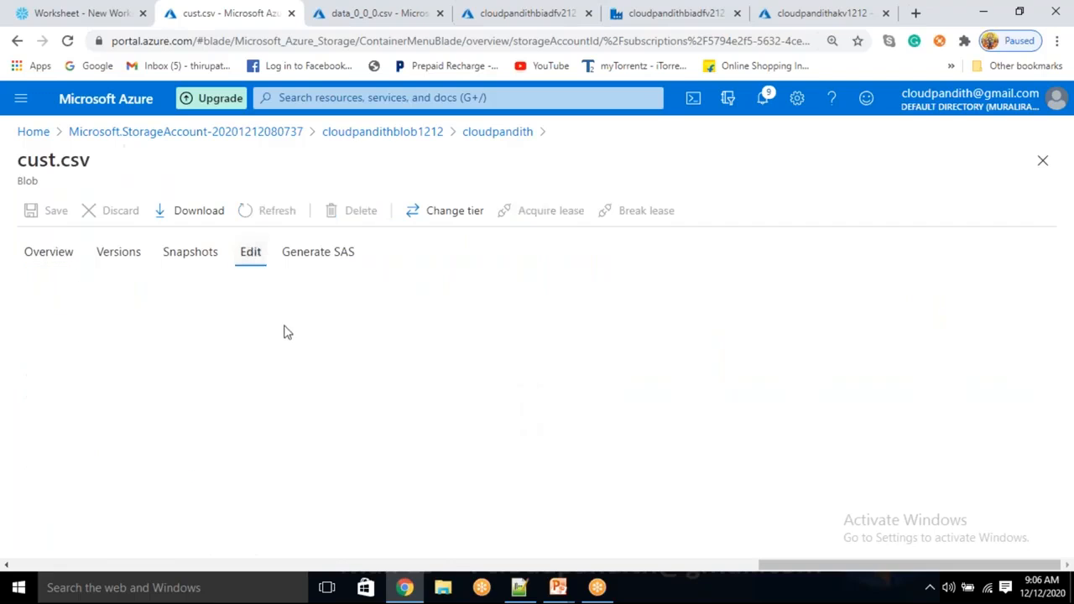
- Examine the header and rows of cust.csv and compare them with the cust query result in the Snowflake worksheet
{"action": "left_click_drag", "start_coordinate": [237, 421], "coordinate": [50, 303]}
{"action": "left_click", "coordinate": [237, 386]}
{"action": "left_click_drag", "start_coordinate": [215, 434], "coordinate": [62, 281]}
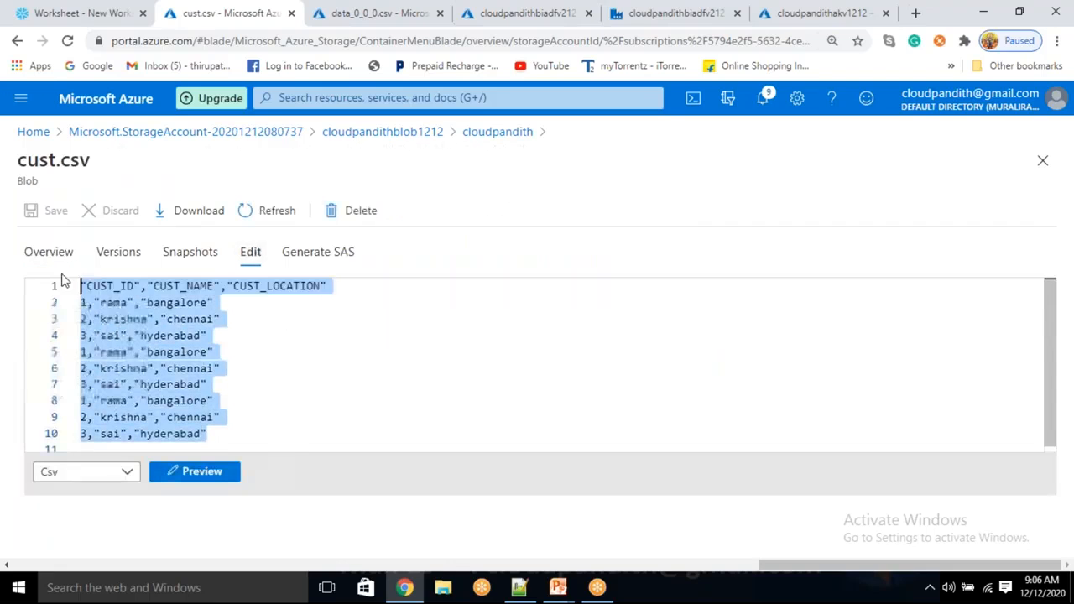
{"action": "left_click", "coordinate": [252, 399]}
{"action": "left_click_drag", "start_coordinate": [215, 440], "coordinate": [72, 287]}
{"action": "left_click", "coordinate": [211, 445]}
{"action": "left_click_drag", "start_coordinate": [211, 446], "coordinate": [79, 286]}
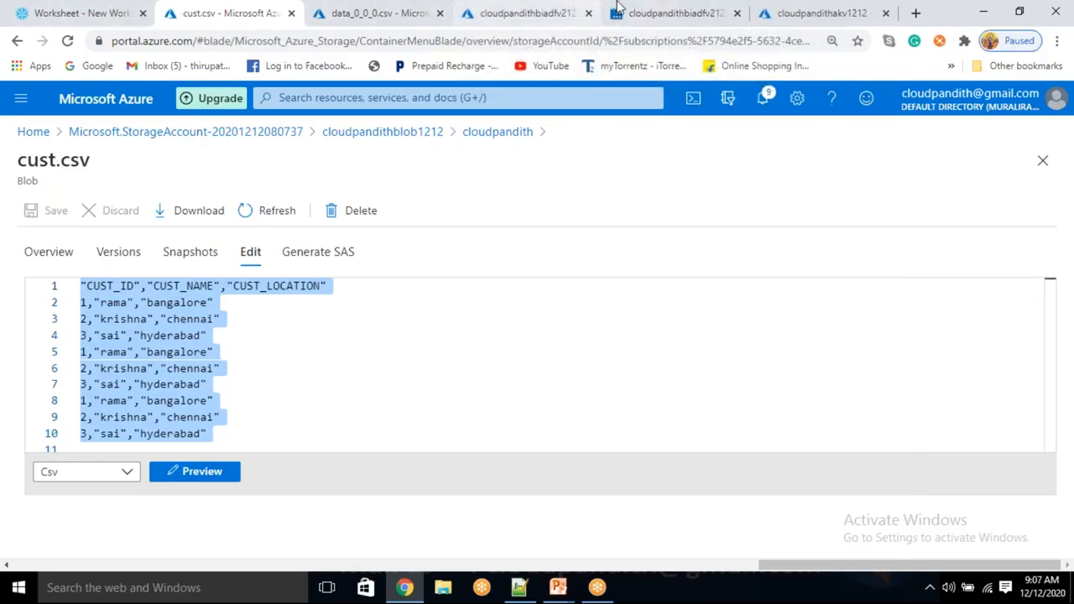
{"action": "left_click", "coordinate": [42, 13]}
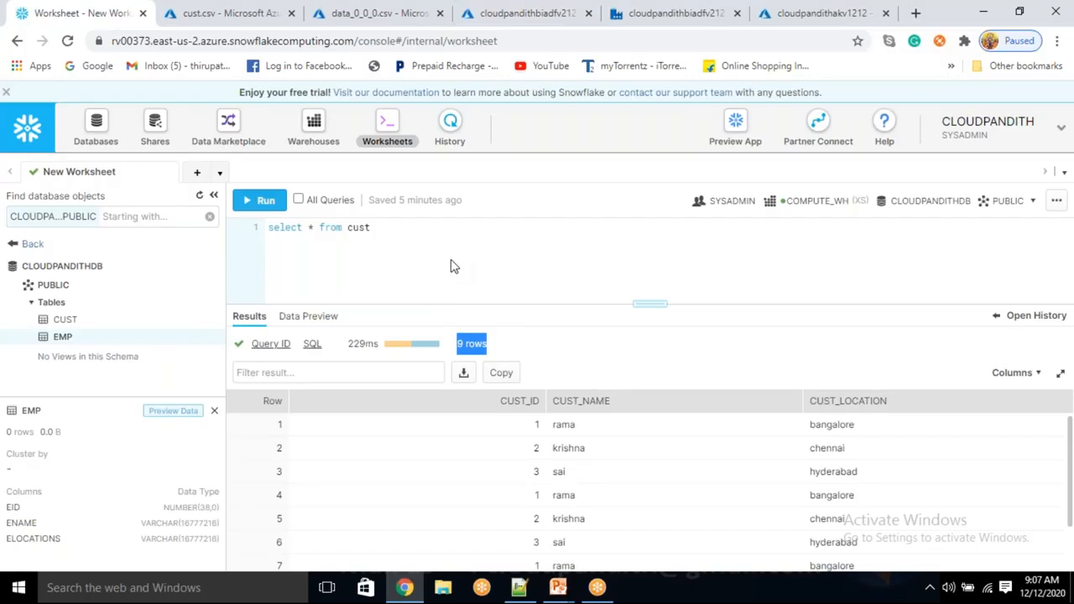
{"action": "left_click", "coordinate": [520, 14]}
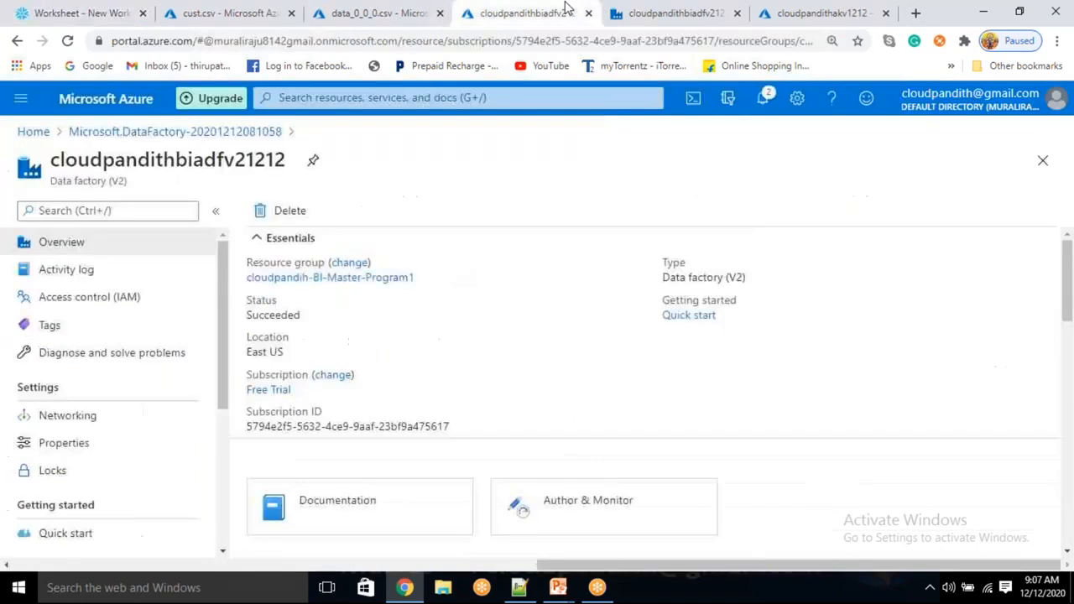
- Switch back to the Data Factory authoring page and create a new pipeline
{"action": "left_click", "coordinate": [639, 15]}
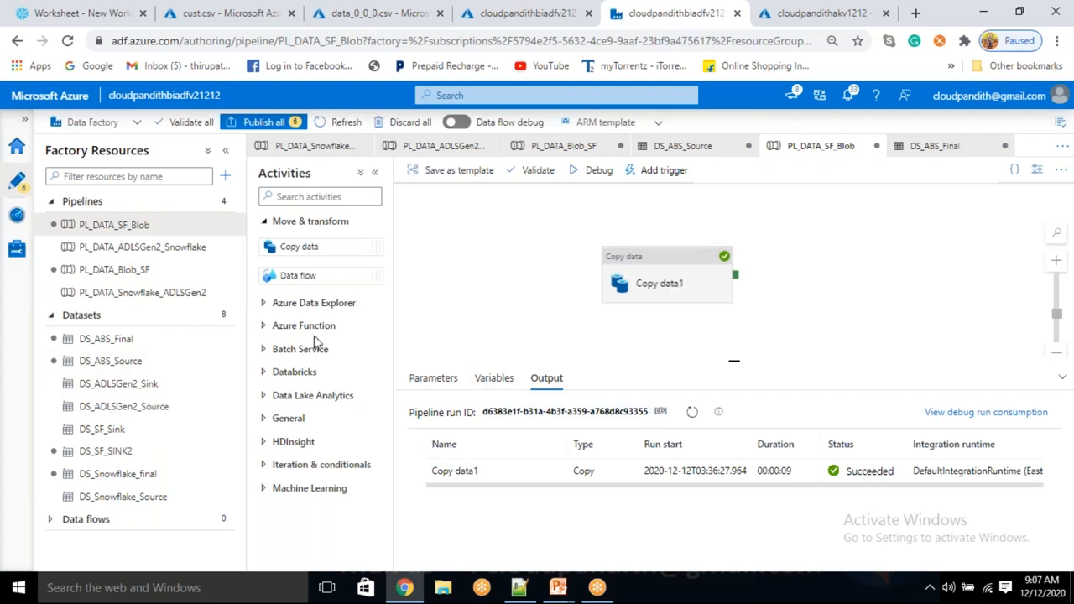
{"action": "left_click", "coordinate": [224, 177]}
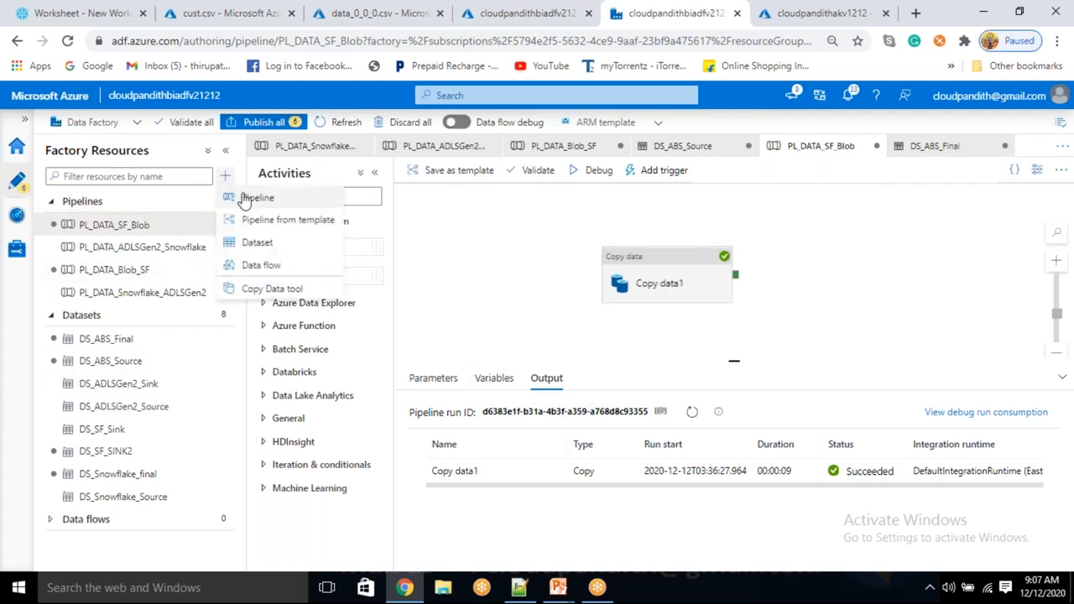
{"action": "left_click", "coordinate": [245, 199]}
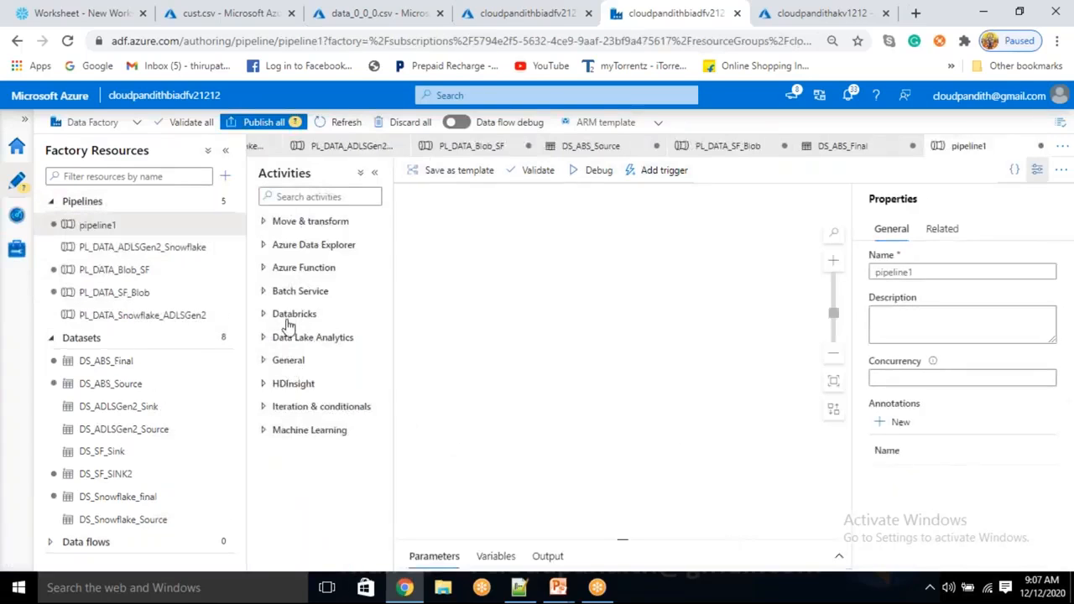
- Add four Execute Pipeline activities to the new pipeline's canvas
{"action": "left_click", "coordinate": [281, 369]}
{"action": "scroll", "coordinate": [303, 409], "scroll_direction": "down", "scroll_amount": 2}
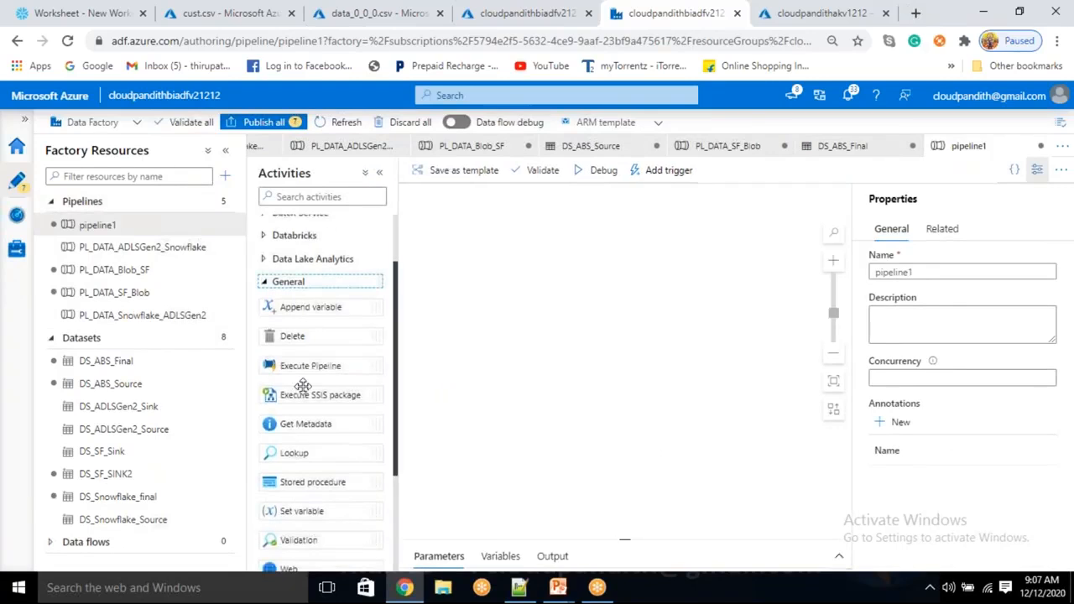
{"action": "left_click_drag", "start_coordinate": [299, 367], "coordinate": [474, 265]}
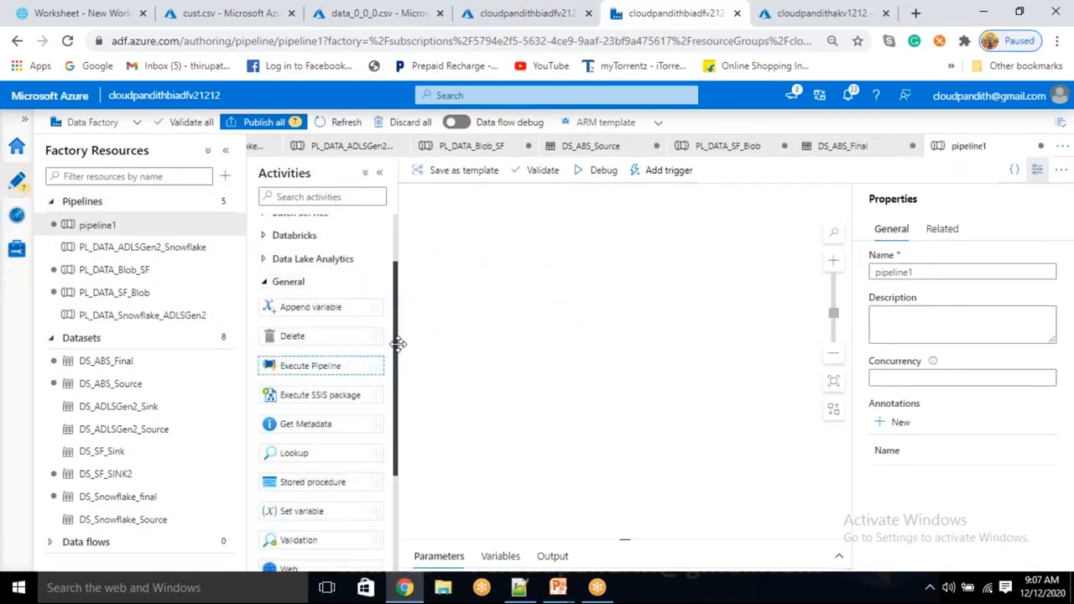
{"action": "left_click_drag", "start_coordinate": [299, 377], "coordinate": [651, 252]}
{"action": "left_click_drag", "start_coordinate": [271, 364], "coordinate": [672, 323]}
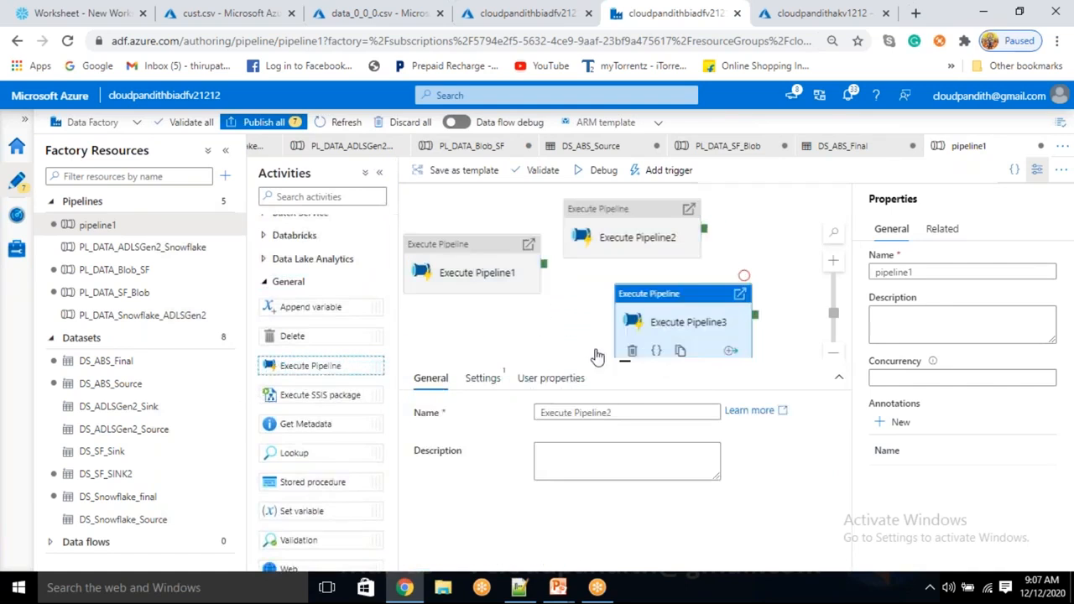
{"action": "left_click_drag", "start_coordinate": [278, 373], "coordinate": [511, 334]}
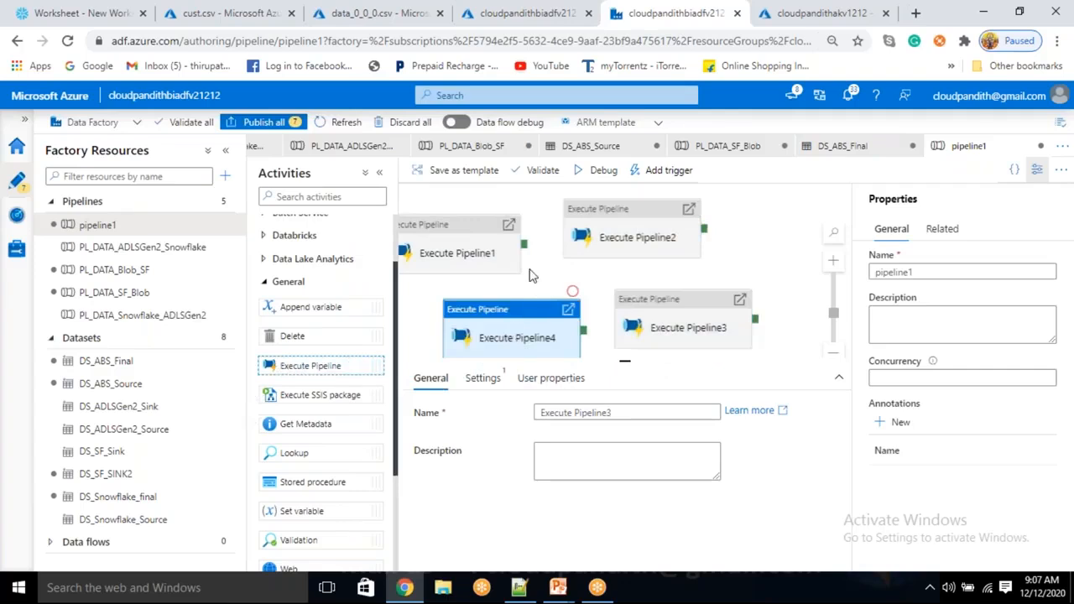
- Chain the four Execute Pipeline activities in order from 1 to 4 and auto-align them on the canvas
{"action": "left_click_drag", "start_coordinate": [524, 243], "coordinate": [626, 237]}
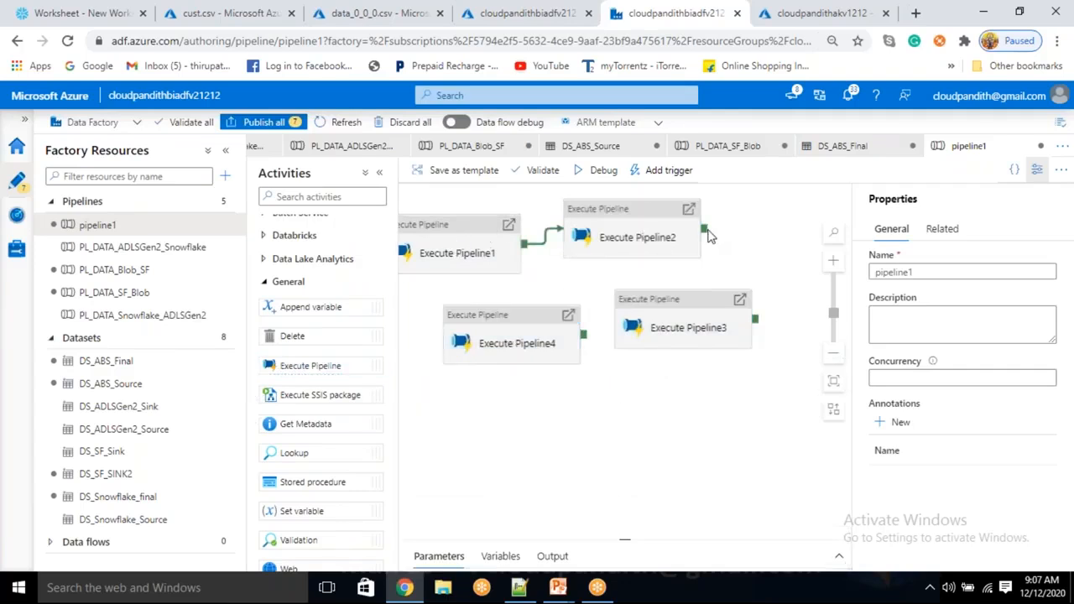
{"action": "left_click_drag", "start_coordinate": [705, 230], "coordinate": [638, 332]}
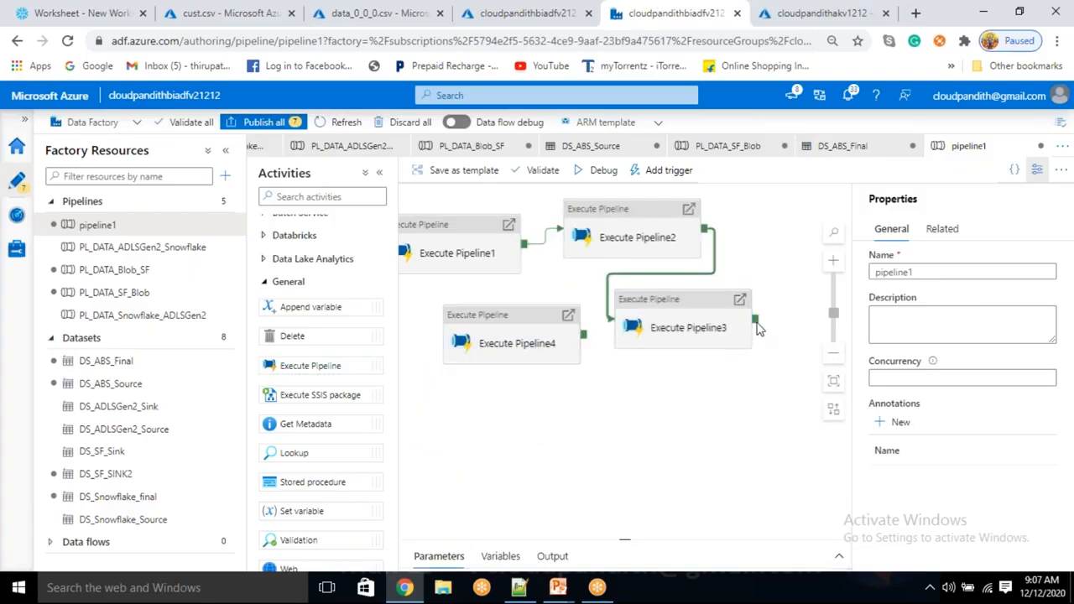
{"action": "left_click_drag", "start_coordinate": [756, 320], "coordinate": [499, 344]}
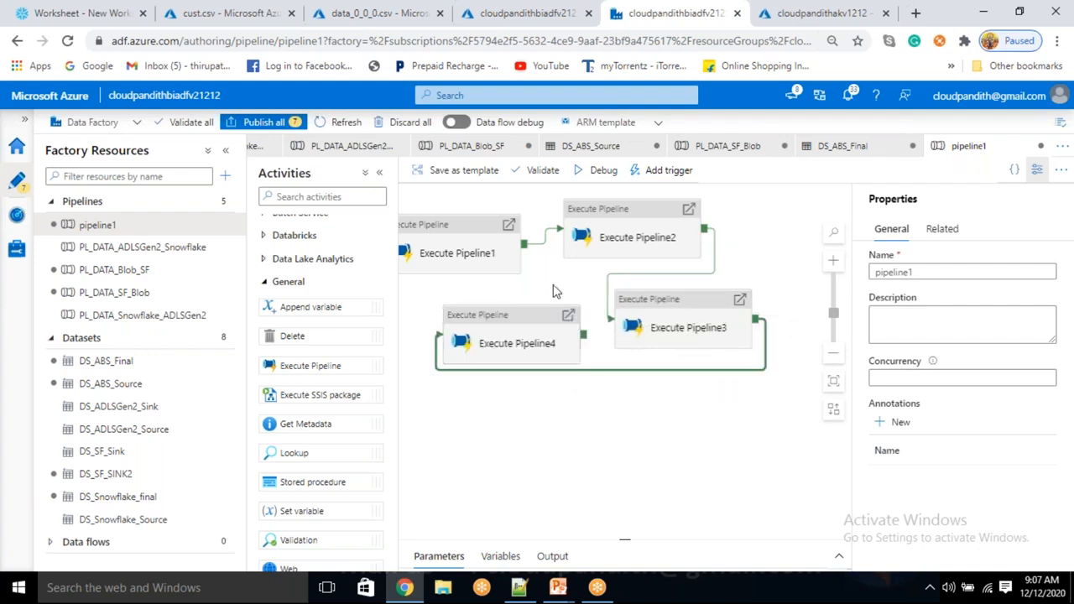
{"action": "right_click", "coordinate": [554, 285]}
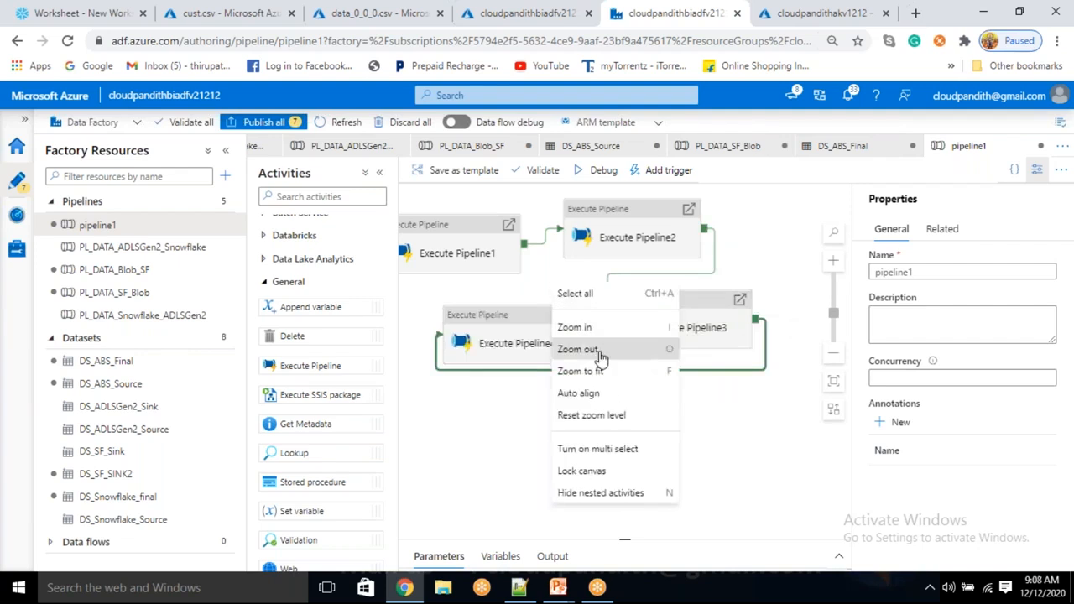
{"action": "left_click", "coordinate": [573, 394]}
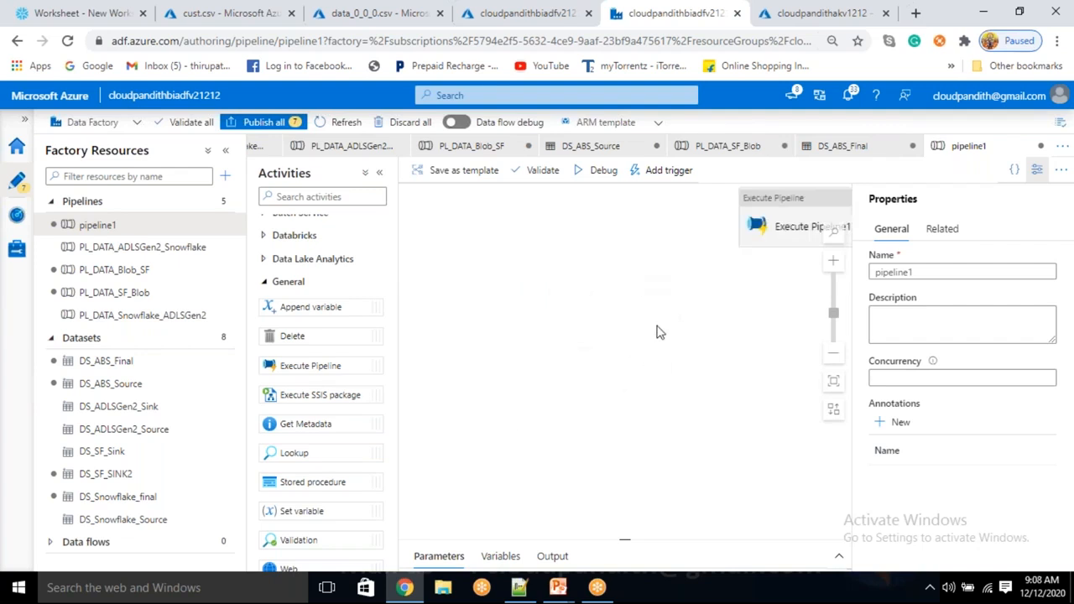
- Set the Execute Pipeline1 activity to invoke the PL_DATA_Snowflake_ADLSGen2 pipeline
{"action": "left_click", "coordinate": [1038, 170]}
{"action": "left_click_drag", "start_coordinate": [737, 382], "coordinate": [591, 336]}
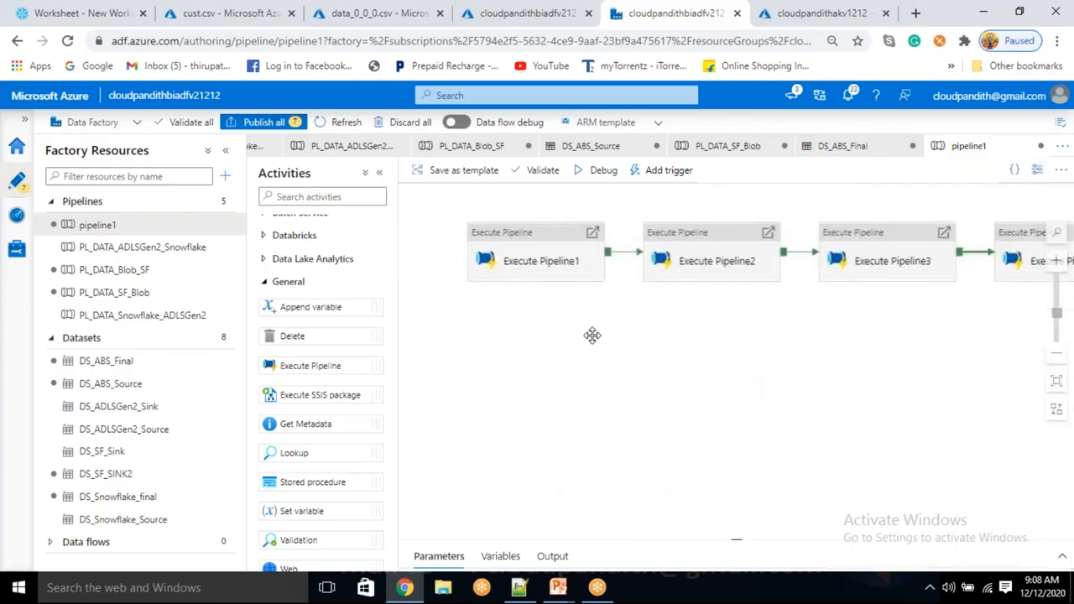
{"action": "left_click", "coordinate": [557, 253]}
{"action": "left_click", "coordinate": [484, 379]}
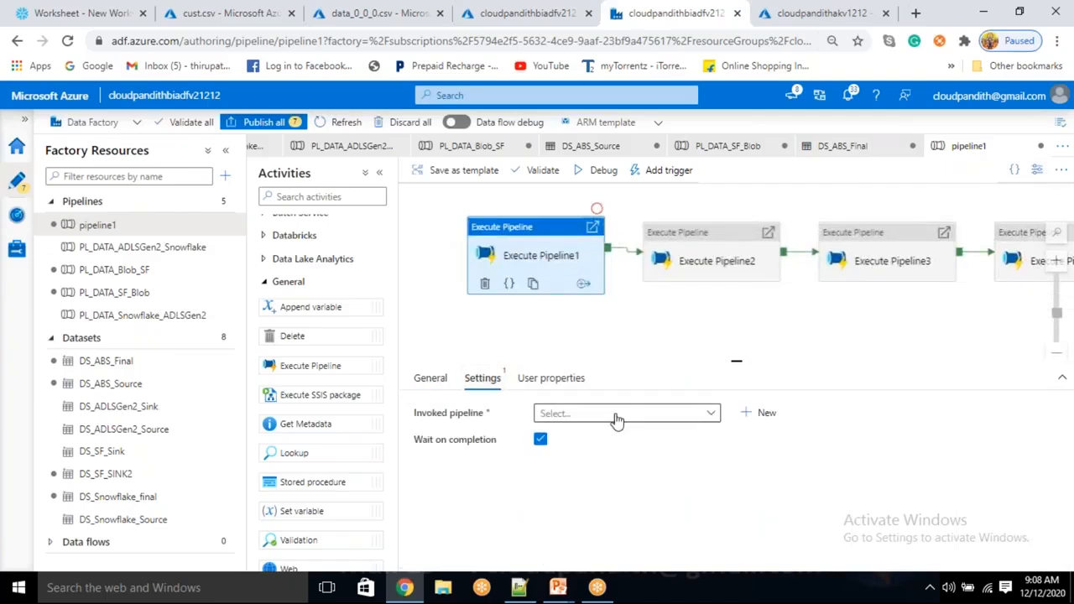
{"action": "left_click", "coordinate": [618, 414]}
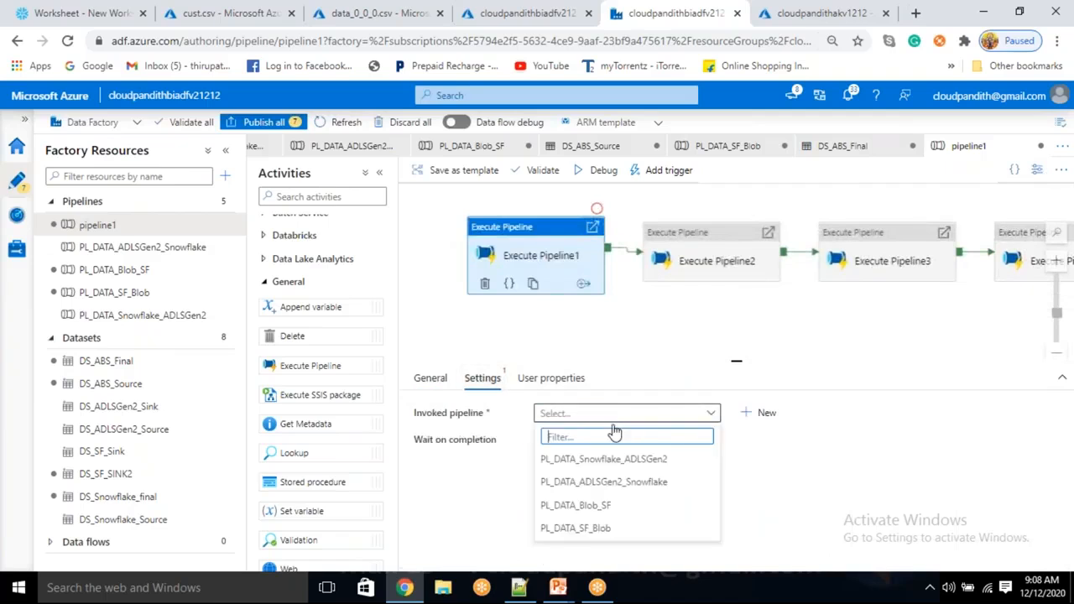
{"action": "left_click", "coordinate": [581, 460]}
- Set the Execute Pipeline2 activity to invoke the PL_DATA_ADLSGen2_Snowflake pipeline
{"action": "left_click", "coordinate": [700, 256]}
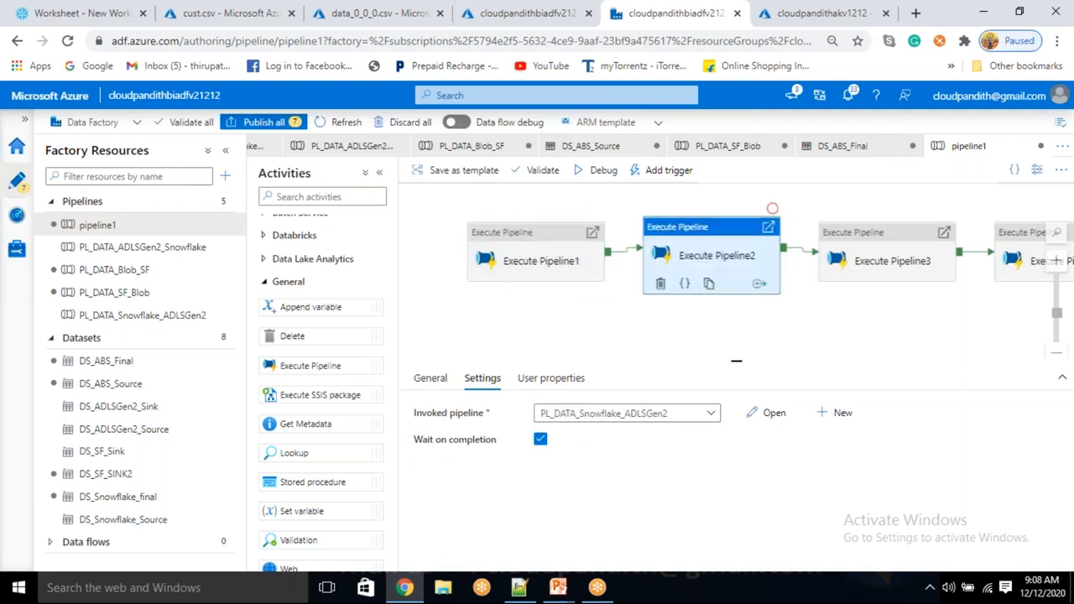
{"action": "left_click", "coordinate": [481, 379]}
{"action": "left_click", "coordinate": [596, 418]}
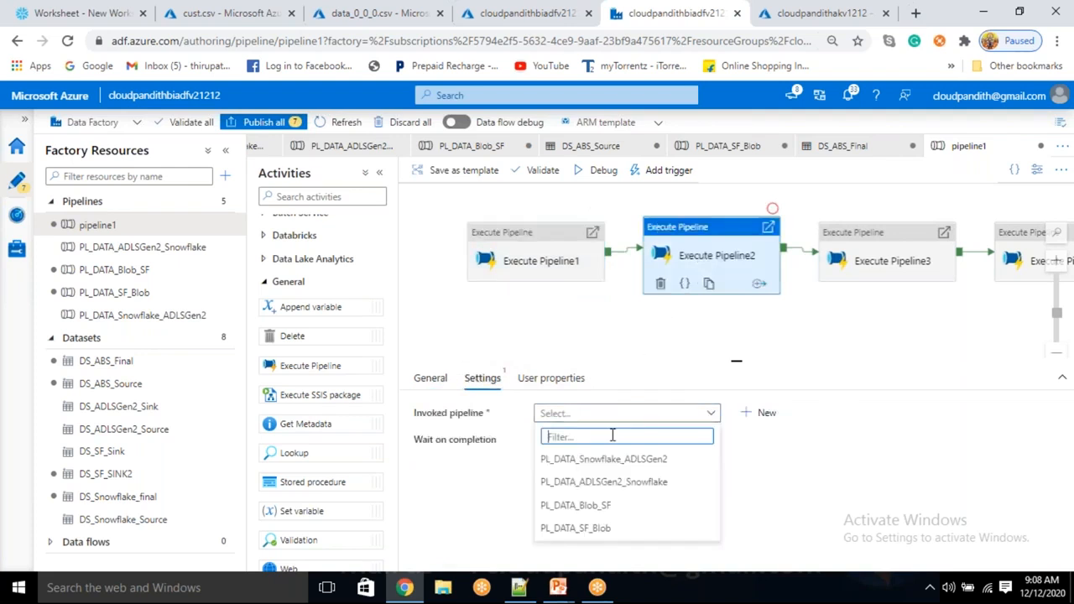
{"action": "left_click", "coordinate": [629, 478]}
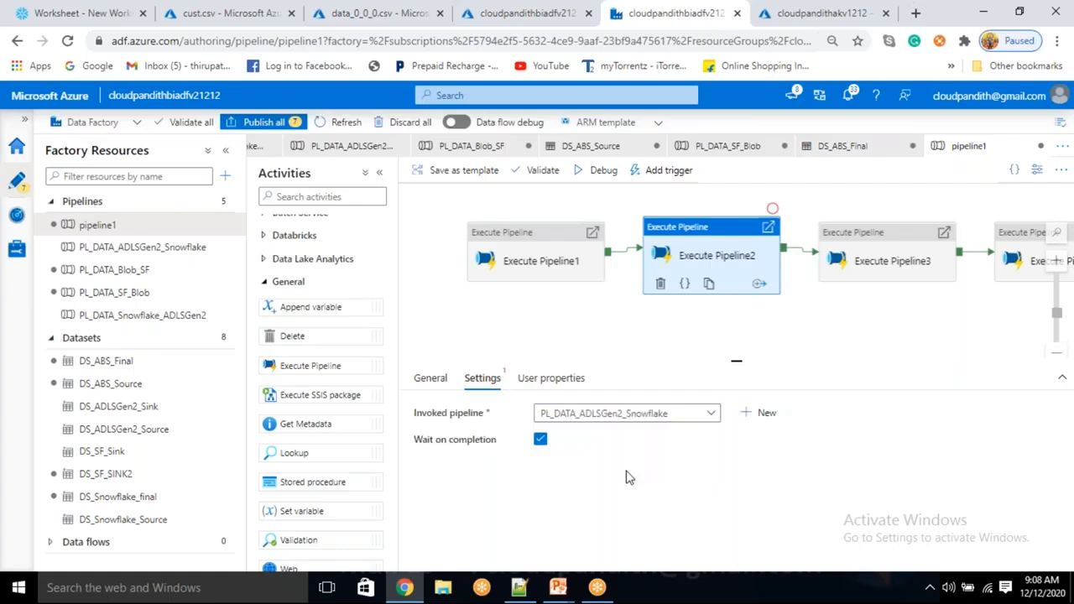
- Set the Execute Pipeline3 activity to invoke the PL_DATA_Blob_SF pipeline
{"action": "left_click", "coordinate": [890, 253]}
{"action": "left_click", "coordinate": [486, 386]}
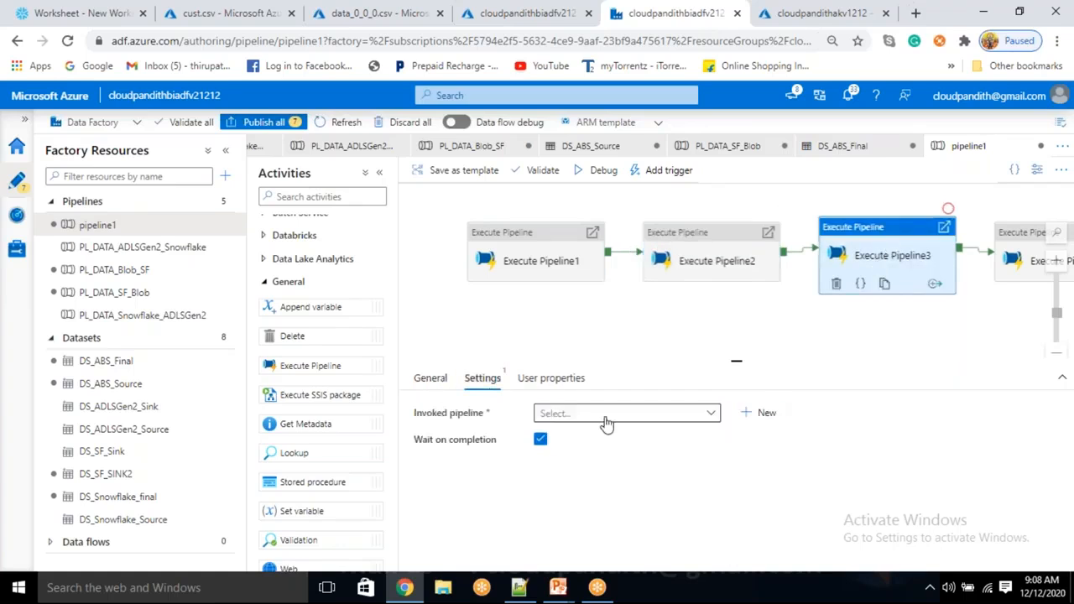
{"action": "left_click", "coordinate": [604, 418]}
{"action": "left_click", "coordinate": [602, 508]}
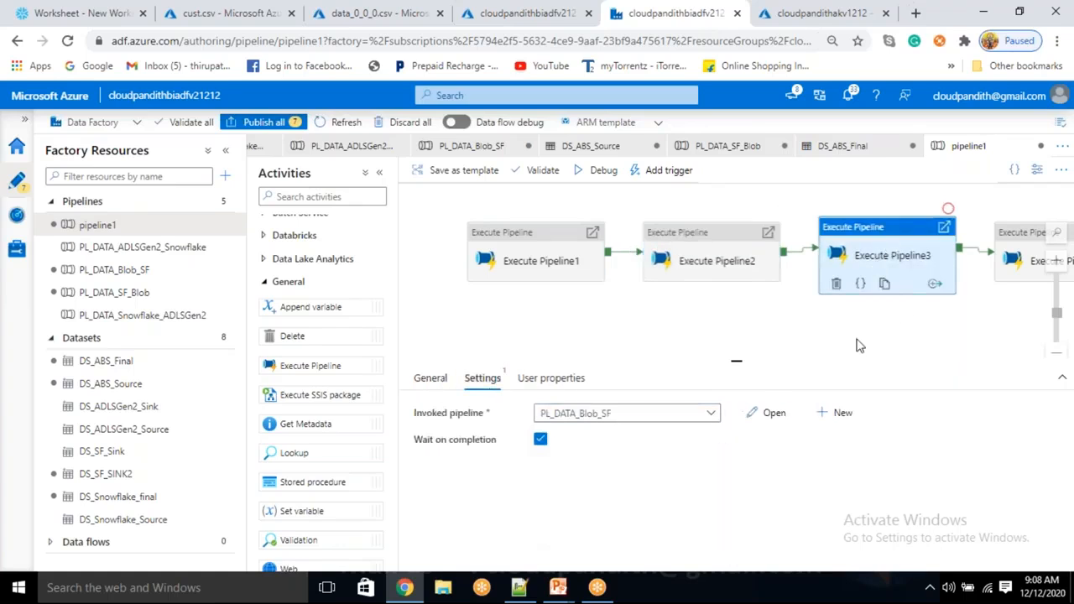
- Set the Execute Pipeline4 activity to invoke the PL_DATA_SF_Blob pipeline and publish all pending factory changes
{"action": "left_click_drag", "start_coordinate": [957, 342], "coordinate": [772, 336]}
{"action": "left_click", "coordinate": [898, 277]}
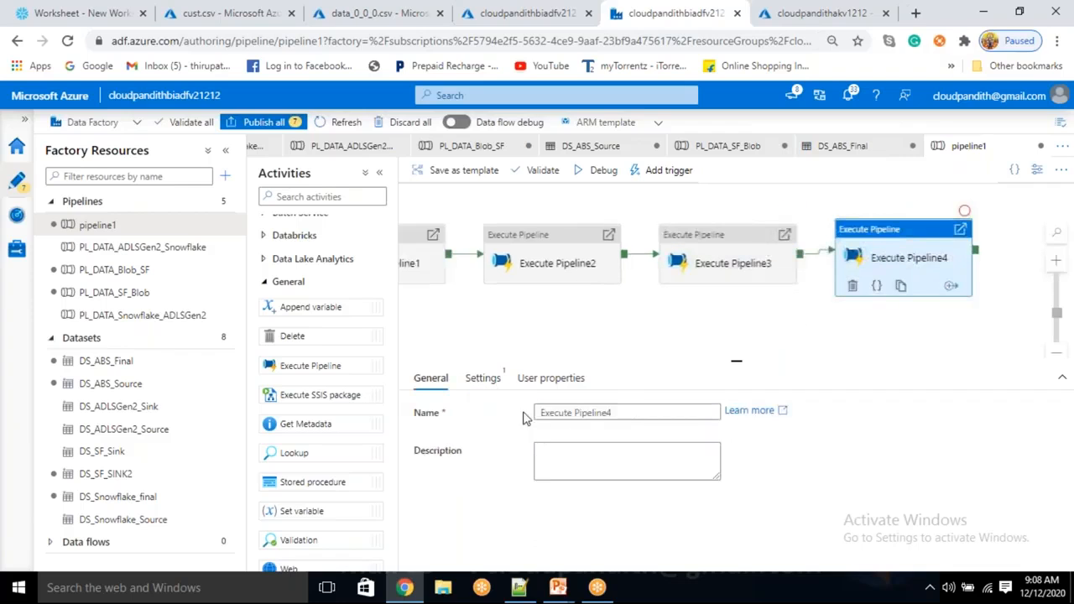
{"action": "left_click", "coordinate": [485, 379]}
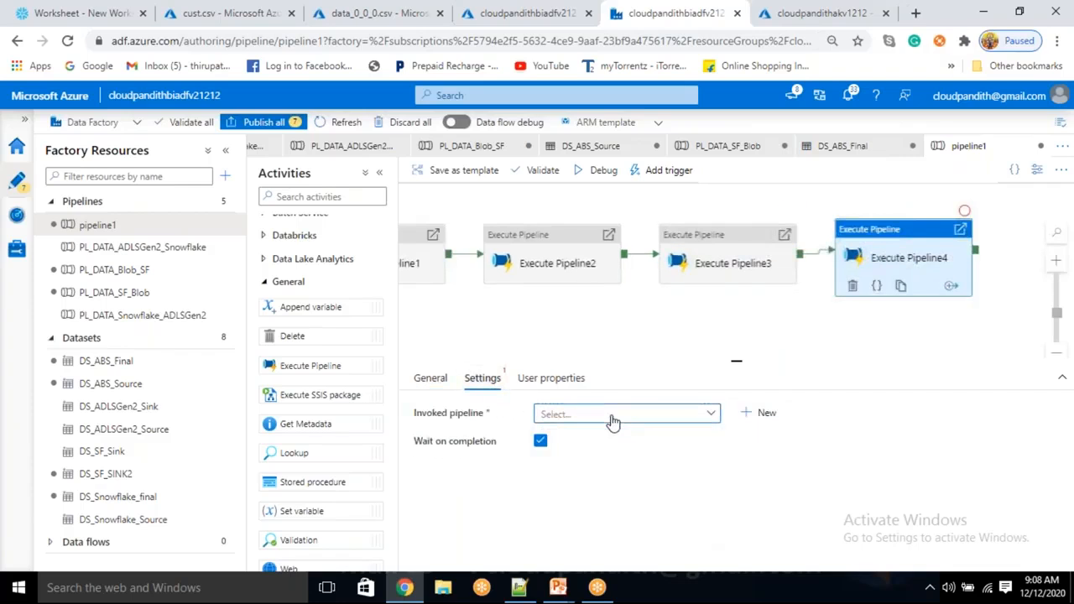
{"action": "left_click", "coordinate": [610, 423]}
{"action": "left_click", "coordinate": [600, 524]}
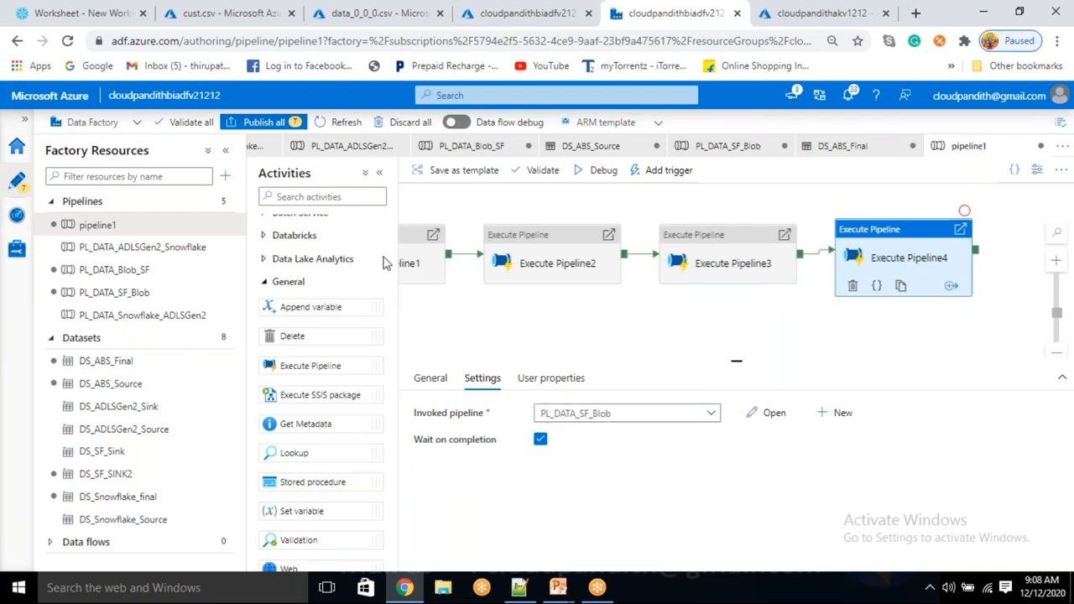
{"action": "left_click", "coordinate": [286, 124]}
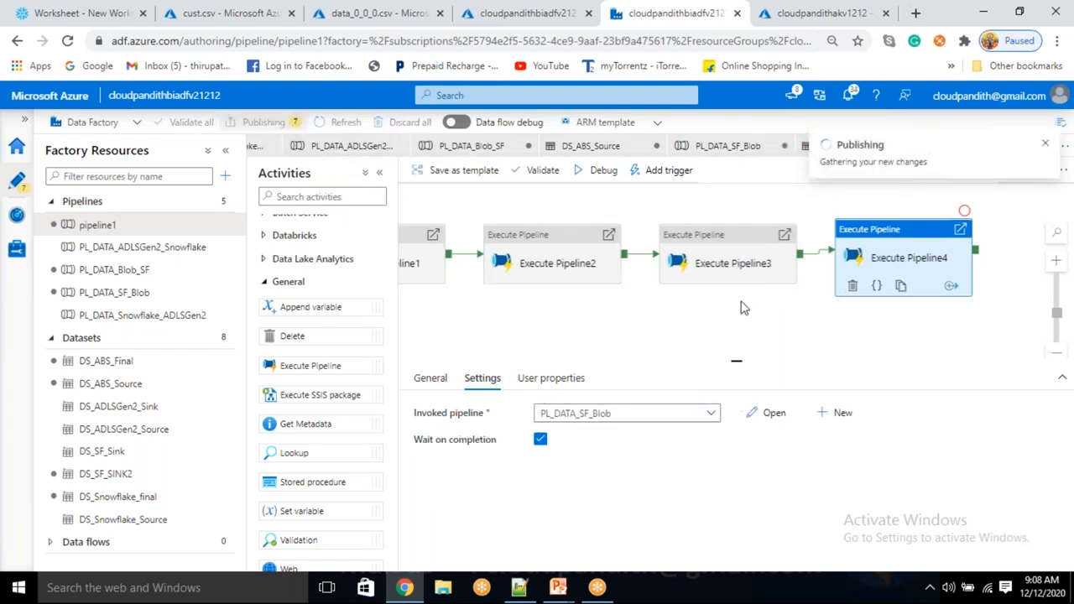
{"action": "left_click", "coordinate": [672, 552]}
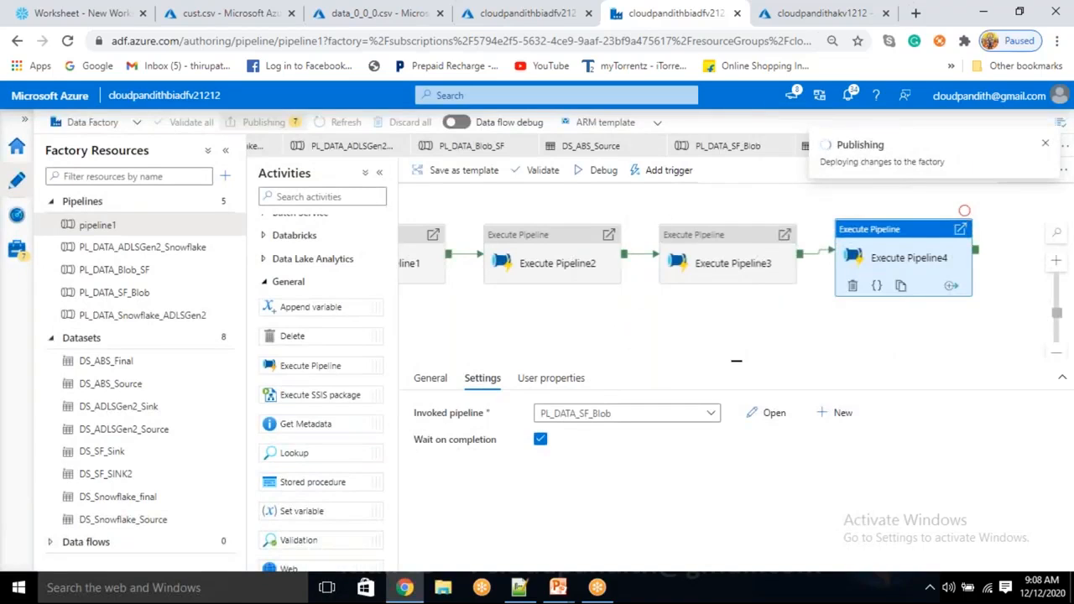
- Start a new trigger for pipeline1 and name it Cloudpandithscheduletrigger
{"action": "left_click", "coordinate": [663, 170]}
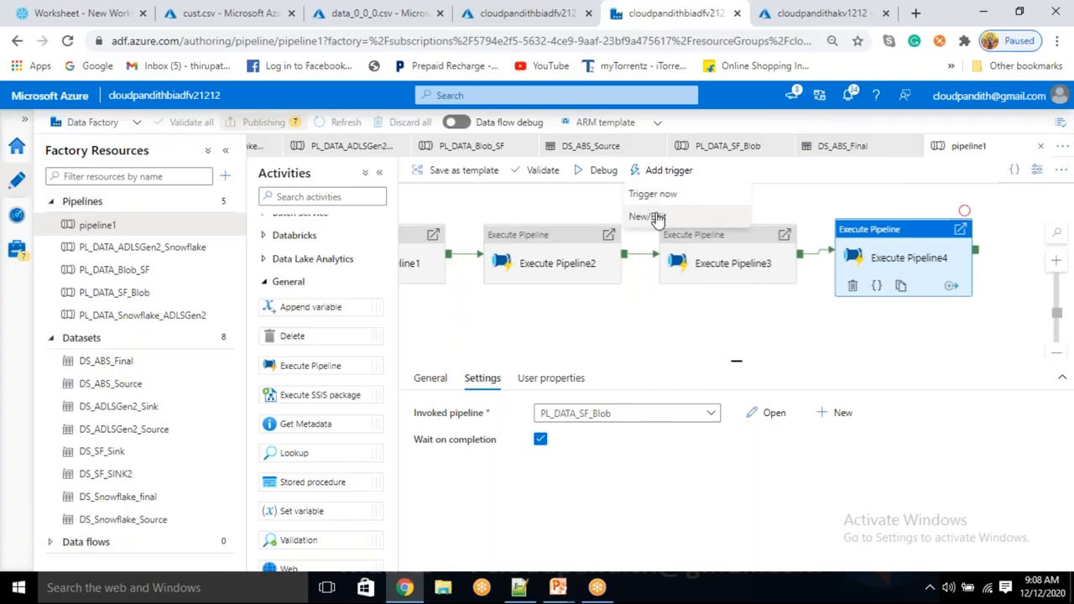
{"action": "left_click", "coordinate": [655, 216]}
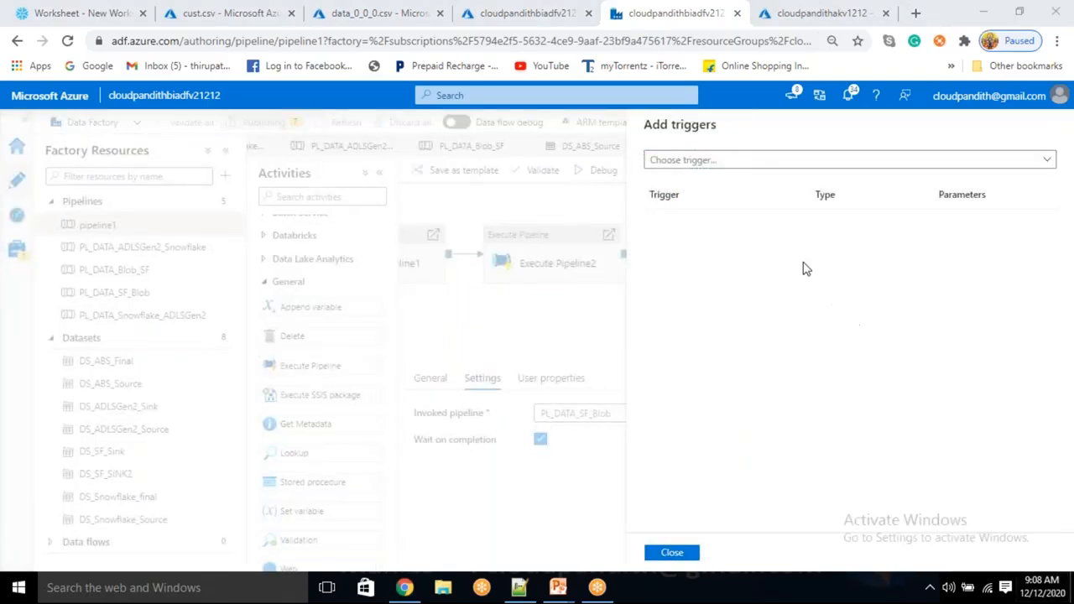
{"action": "left_click", "coordinate": [715, 167]}
{"action": "left_click", "coordinate": [690, 209]}
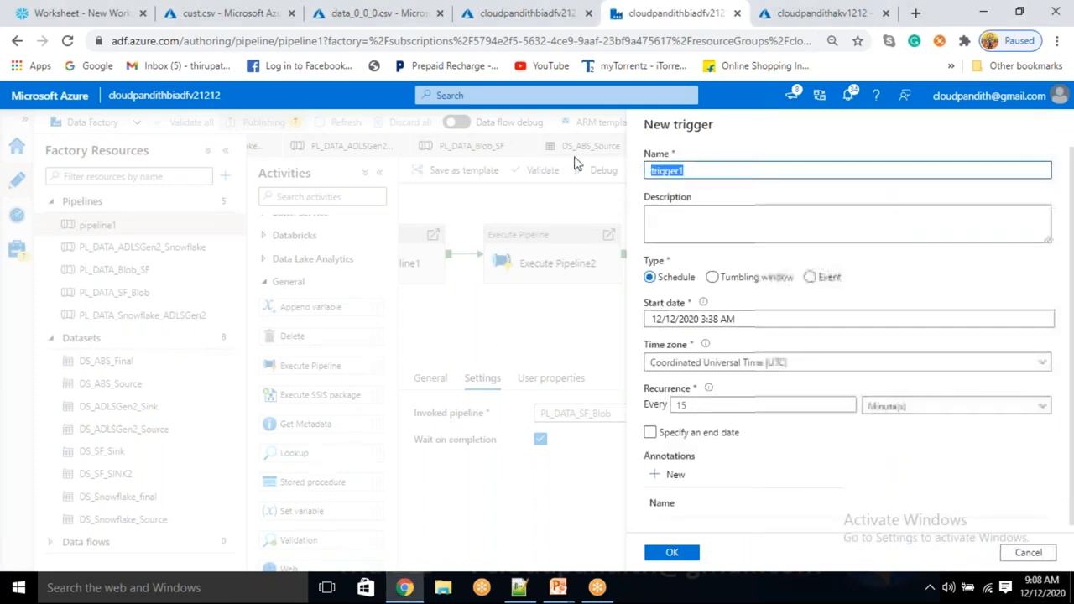
{"action": "type", "text": "Cloudpandithschedule"}
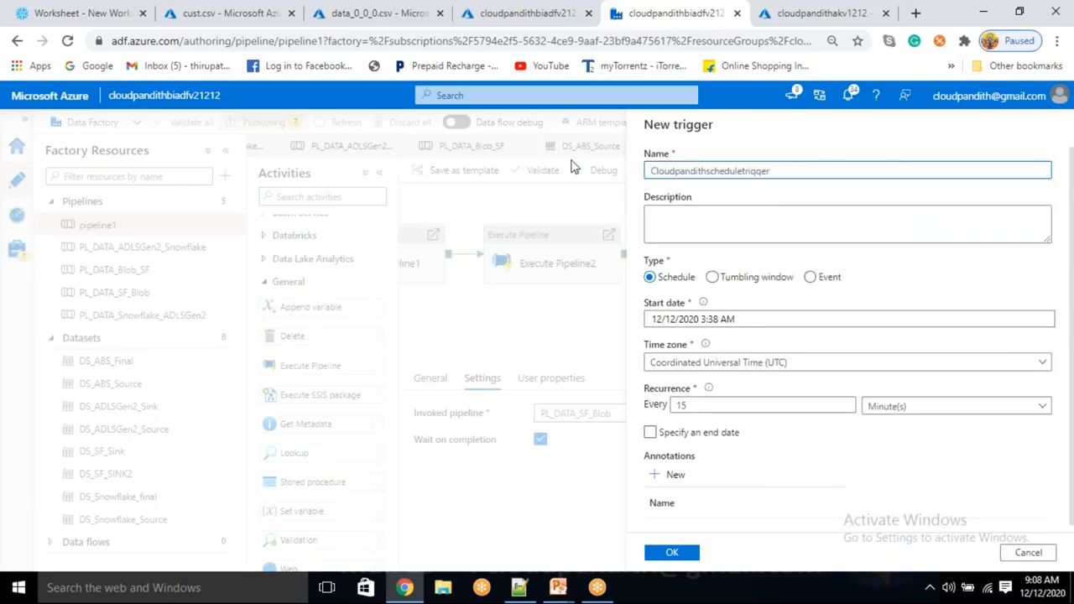
- Set the trigger's start date to 12/12/2020 at 9:10 AM
{"action": "left_click", "coordinate": [707, 317]}
{"action": "scroll", "coordinate": [791, 450], "scroll_direction": "down", "scroll_amount": 1}
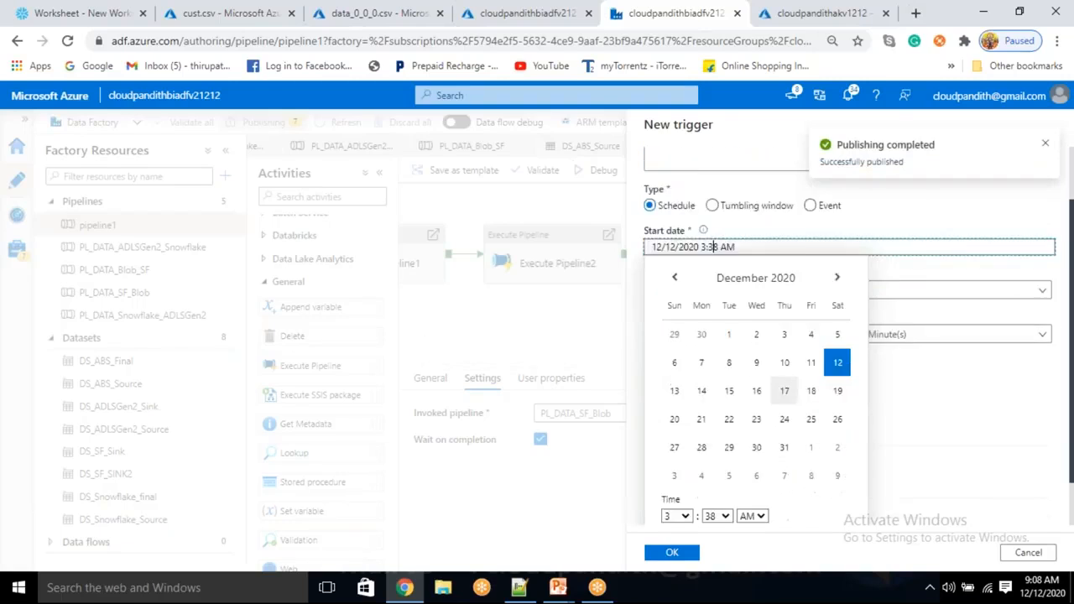
{"action": "scroll", "coordinate": [723, 467], "scroll_direction": "down", "scroll_amount": 1}
{"action": "left_click", "coordinate": [685, 461]}
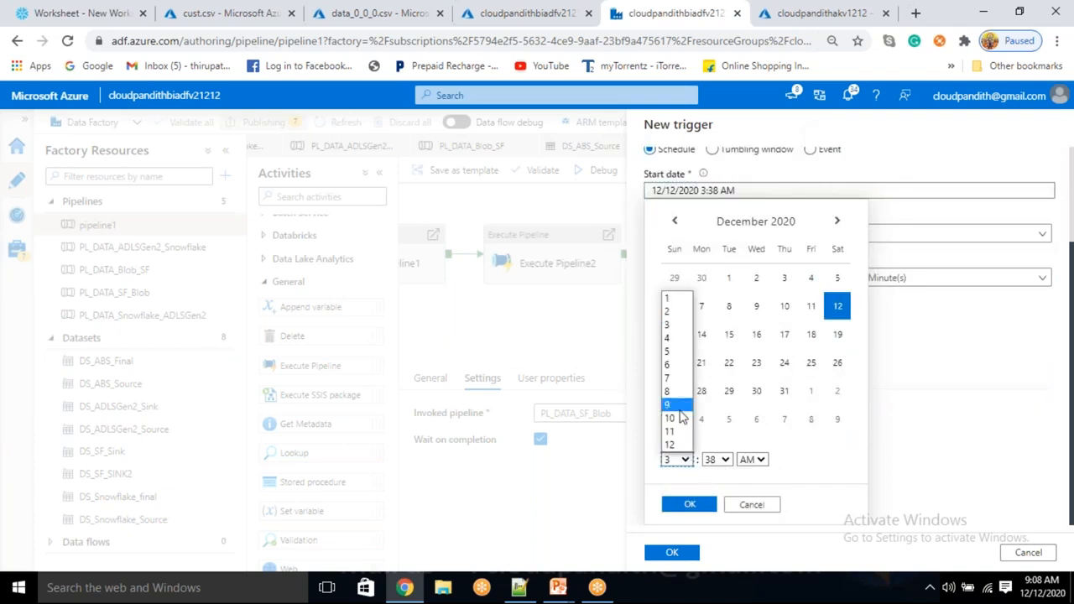
{"action": "key", "text": "Return"}
{"action": "left_click", "coordinate": [717, 460]}
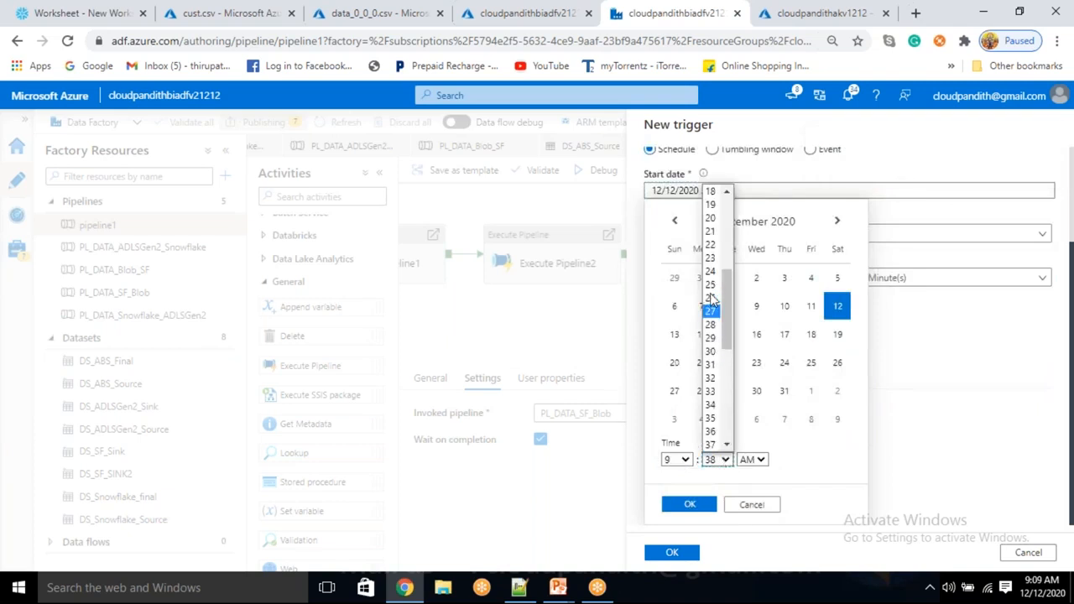
{"action": "left_click", "coordinate": [711, 324]}
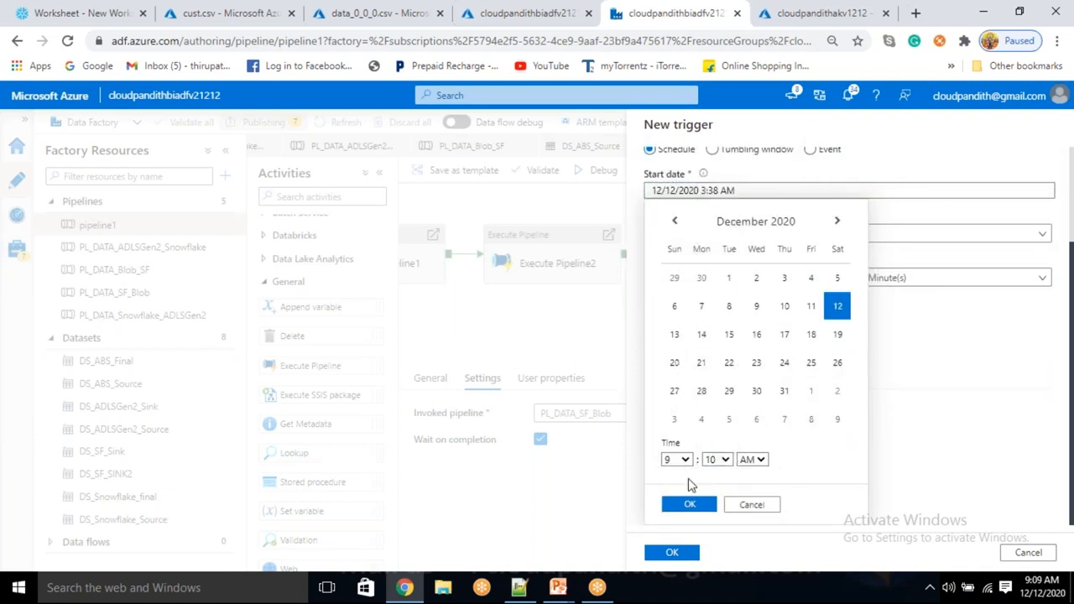
{"action": "left_click", "coordinate": [690, 505]}
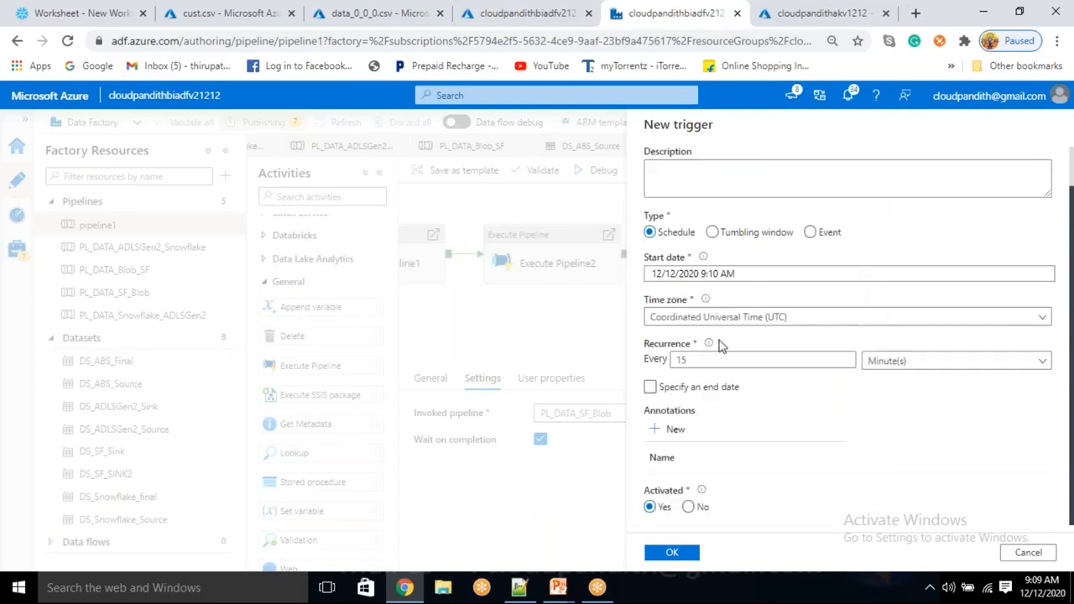
- Set the trigger's time zone to Chennai, Kolkata, Mumbai, New Delhi (UTC+5:30)
{"action": "left_click", "coordinate": [660, 389]}
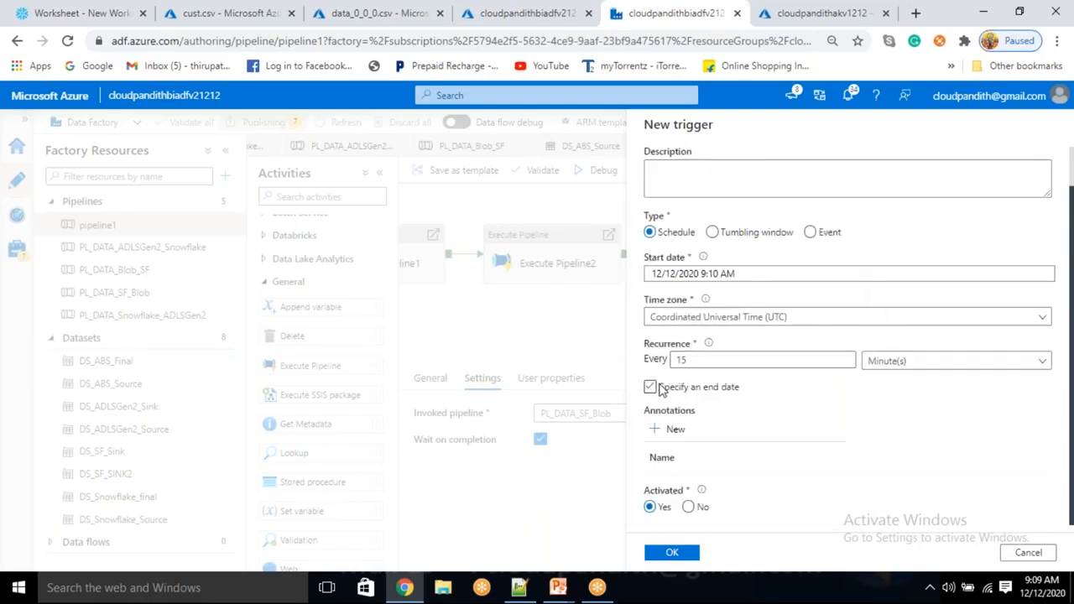
{"action": "left_click", "coordinate": [692, 323]}
{"action": "type", "text": "ind"}
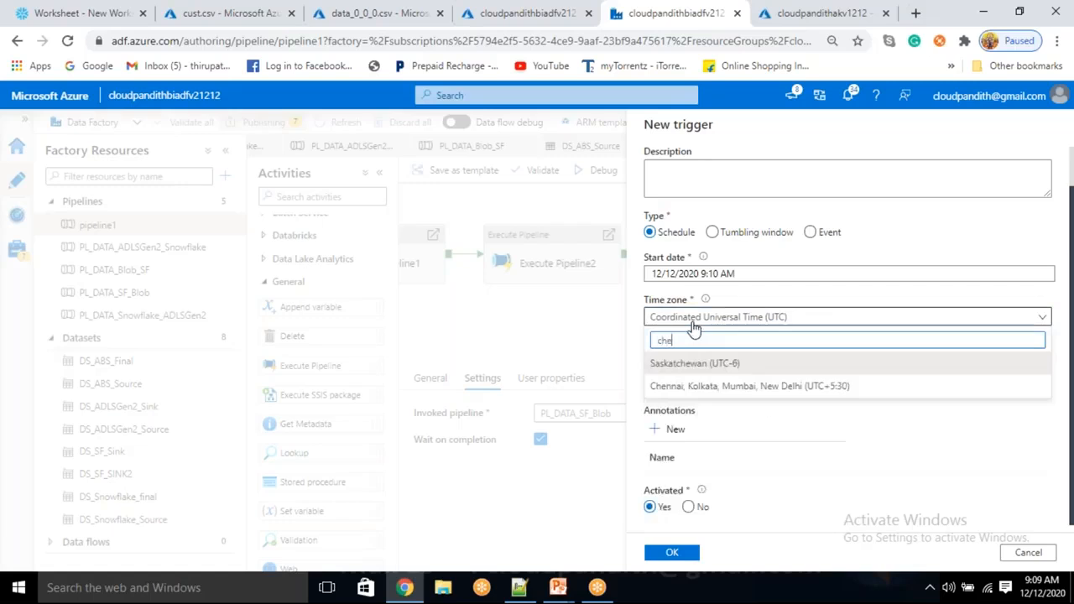
{"action": "left_click", "coordinate": [713, 391]}
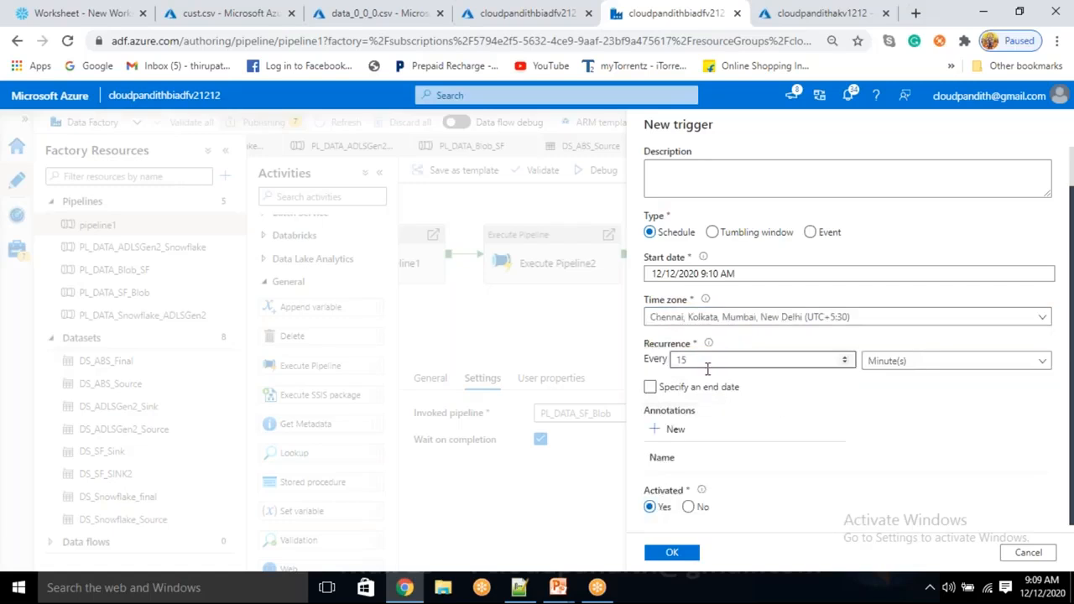
- Specify an end date for the trigger of 12/12/2020 at 10:38 AM
{"action": "left_click", "coordinate": [681, 394]}
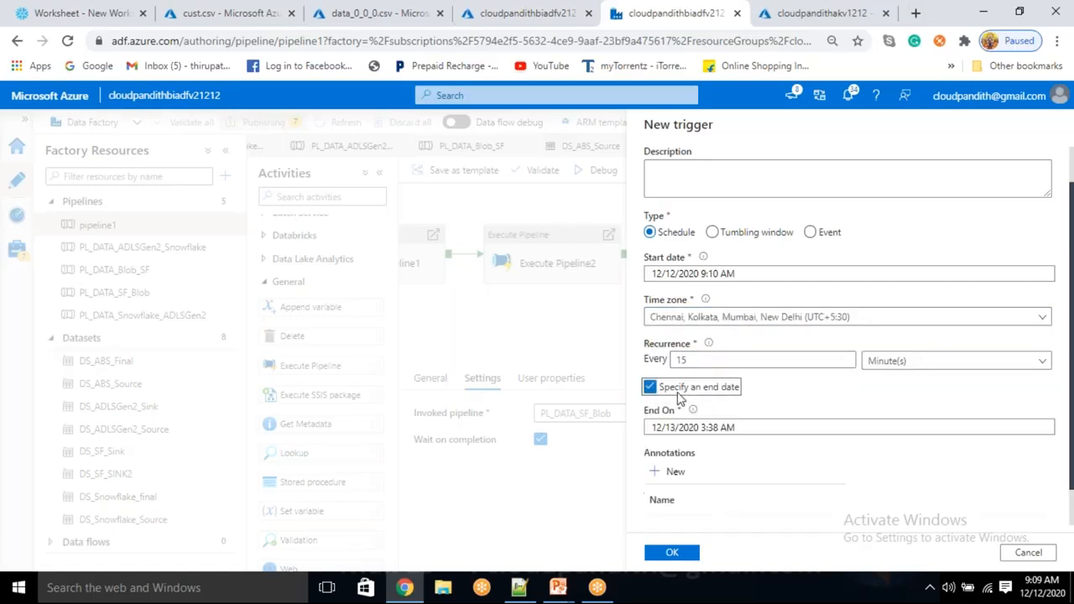
{"action": "left_click", "coordinate": [709, 429]}
{"action": "left_click", "coordinate": [837, 198]}
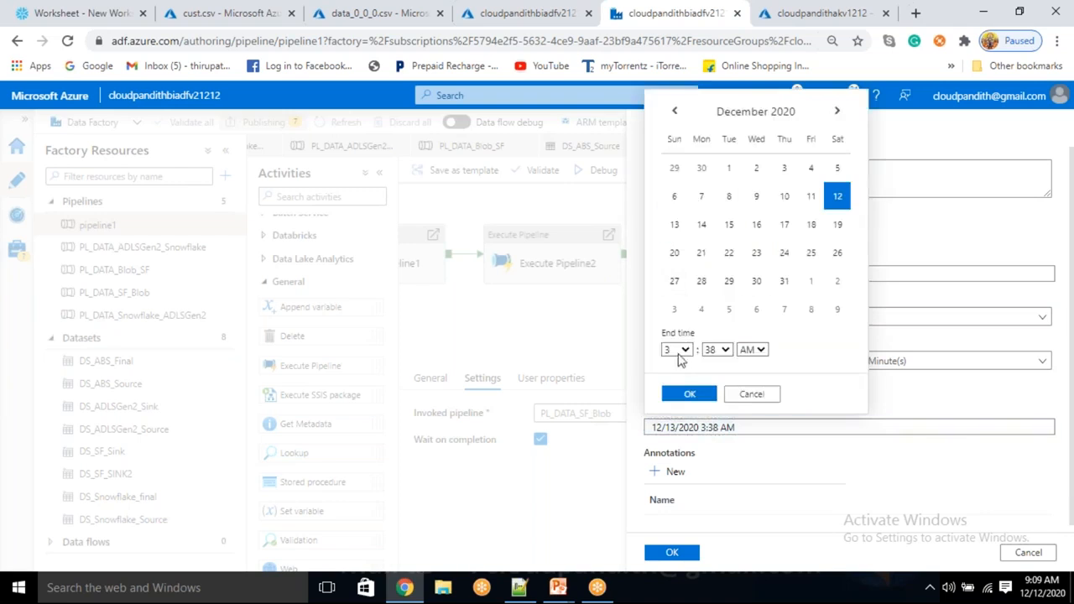
{"action": "left_click", "coordinate": [677, 349]}
{"action": "left_click", "coordinate": [678, 486]}
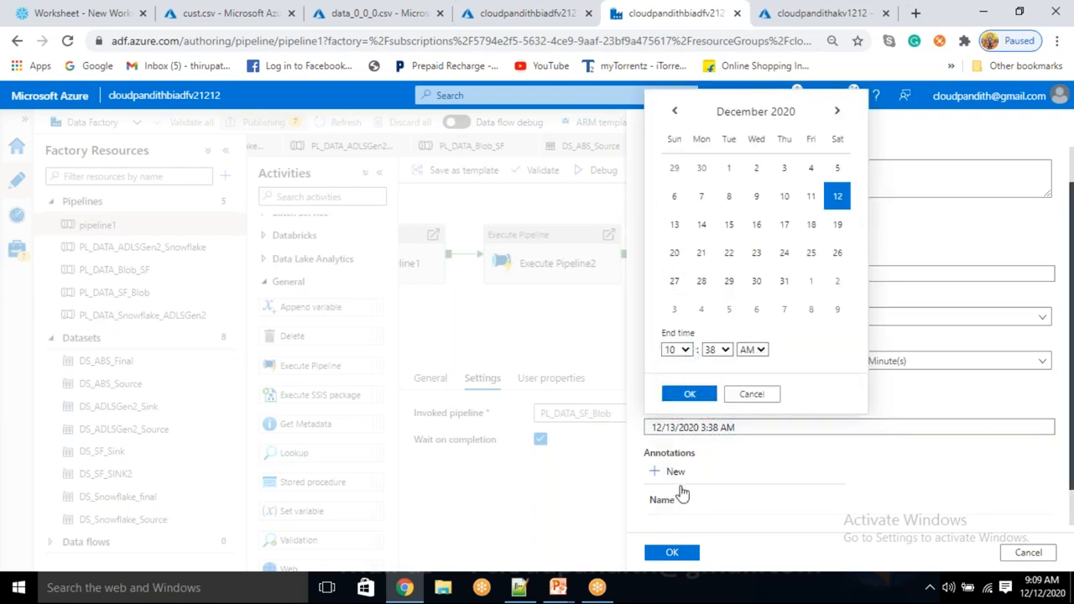
{"action": "left_click", "coordinate": [690, 396]}
- Create the schedule trigger without run parameters and publish it to the factory
{"action": "left_click", "coordinate": [675, 554]}
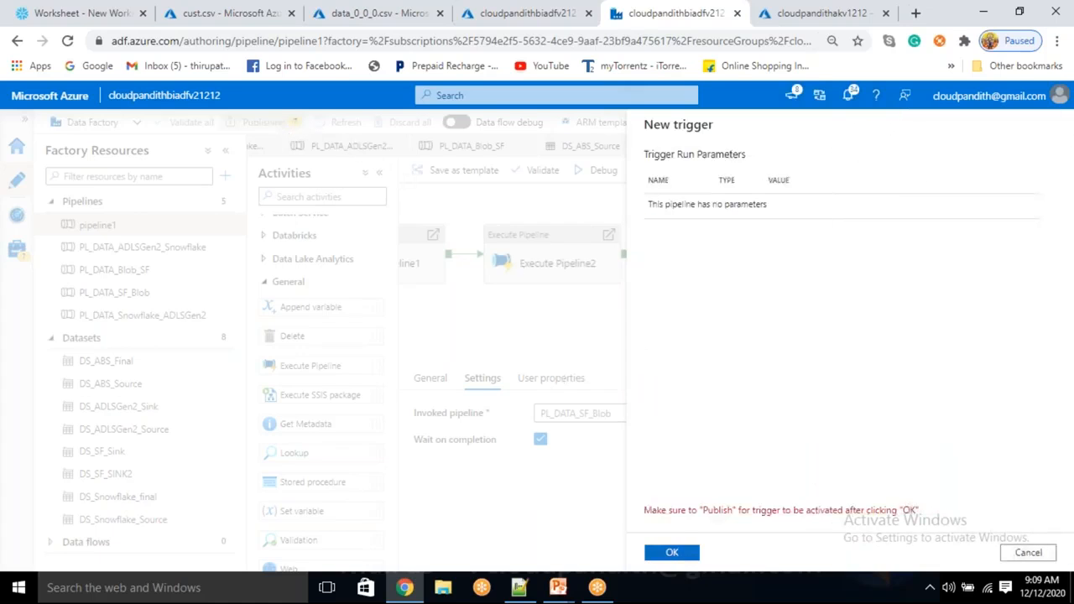
{"action": "left_click", "coordinate": [678, 556]}
{"action": "left_click", "coordinate": [274, 121]}
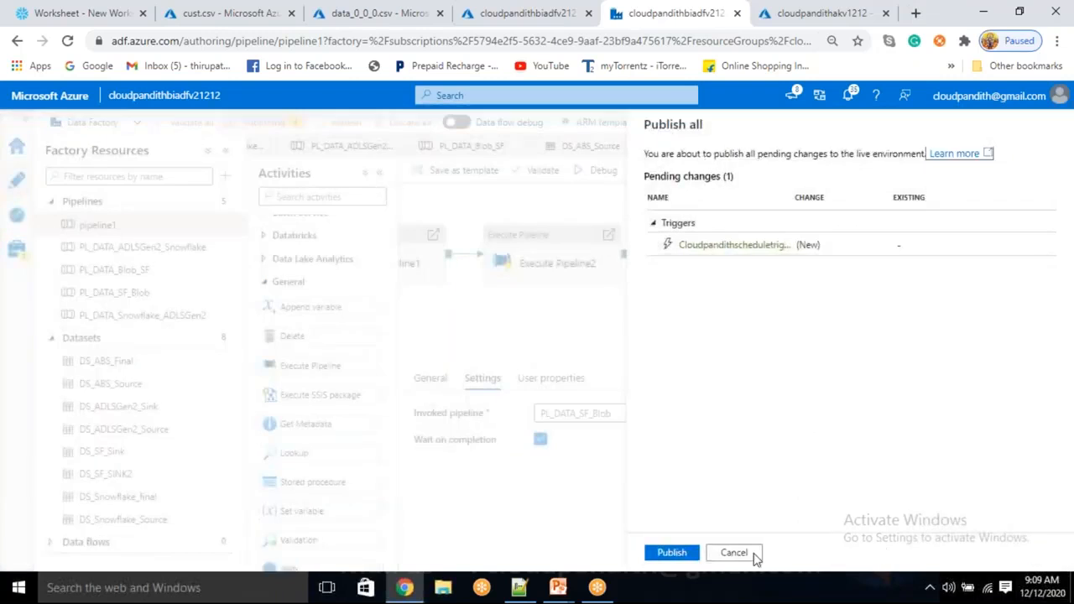
{"action": "left_click", "coordinate": [679, 557]}
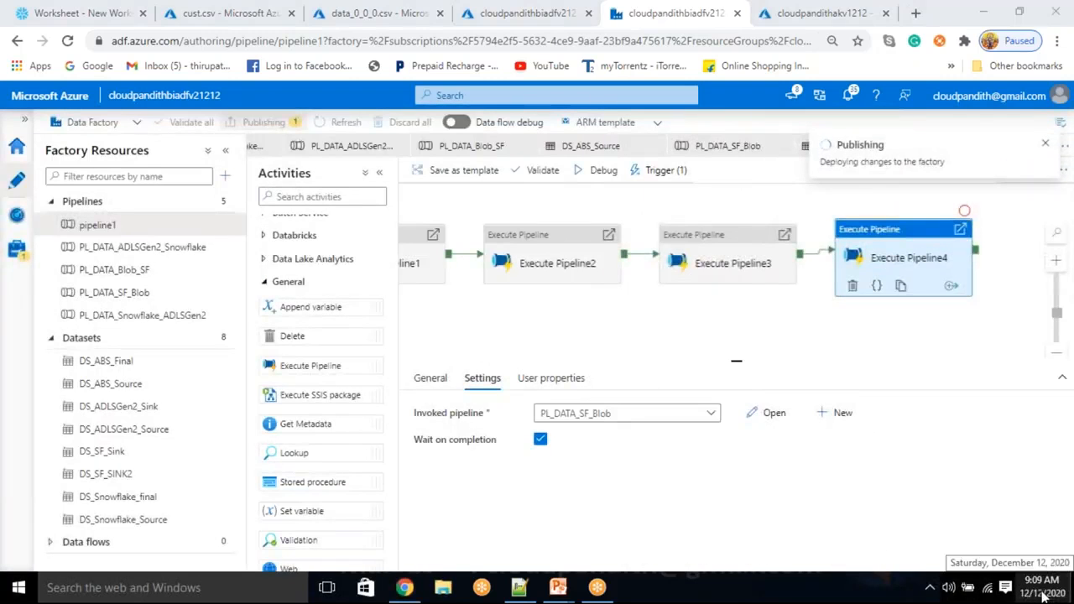
- Open the pipeline runs monitor and refresh it to check for the scheduled run of pipeline1
{"action": "left_click", "coordinate": [16, 216]}
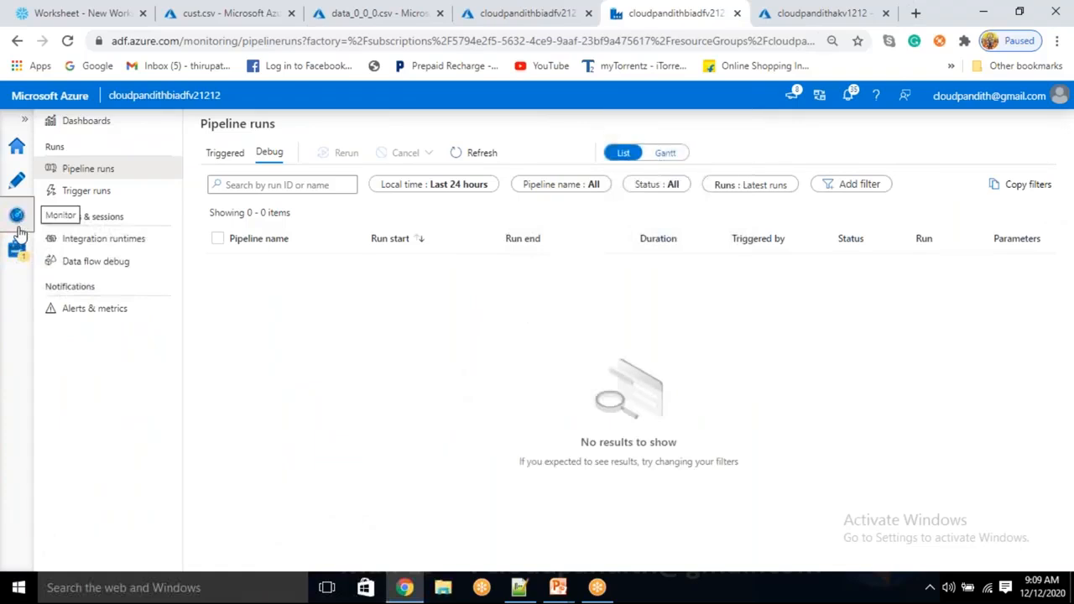
{"action": "left_click", "coordinate": [493, 160]}
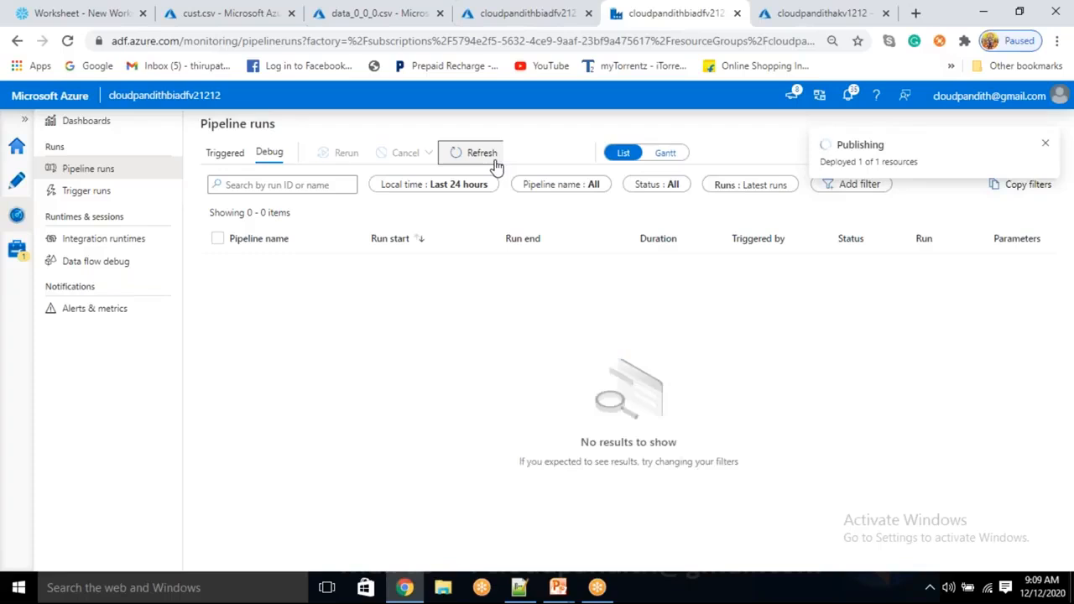
{"action": "left_click", "coordinate": [494, 159]}
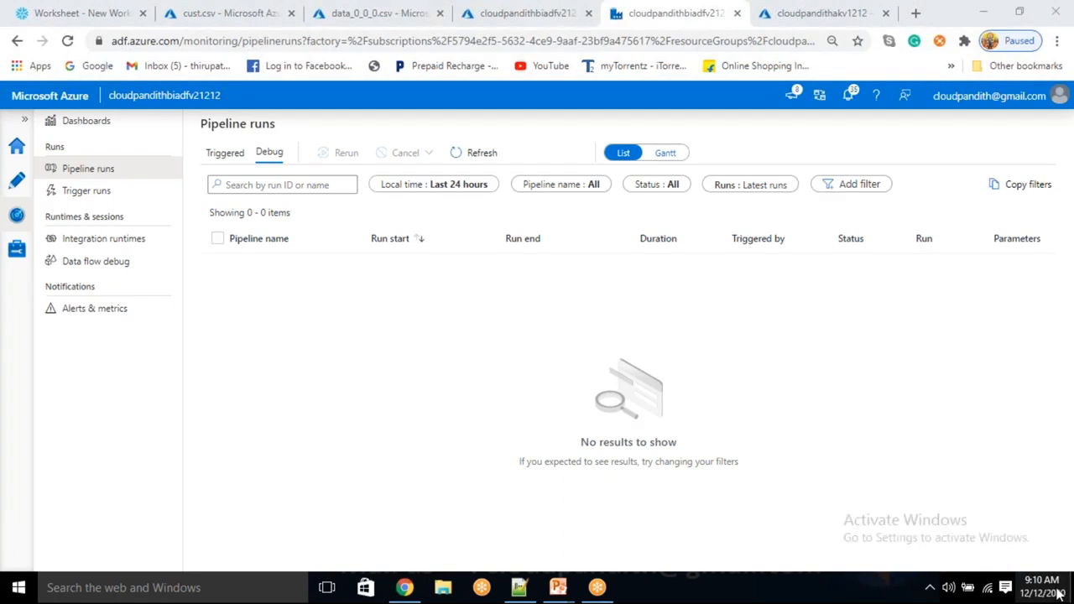
{"action": "left_click", "coordinate": [483, 152]}
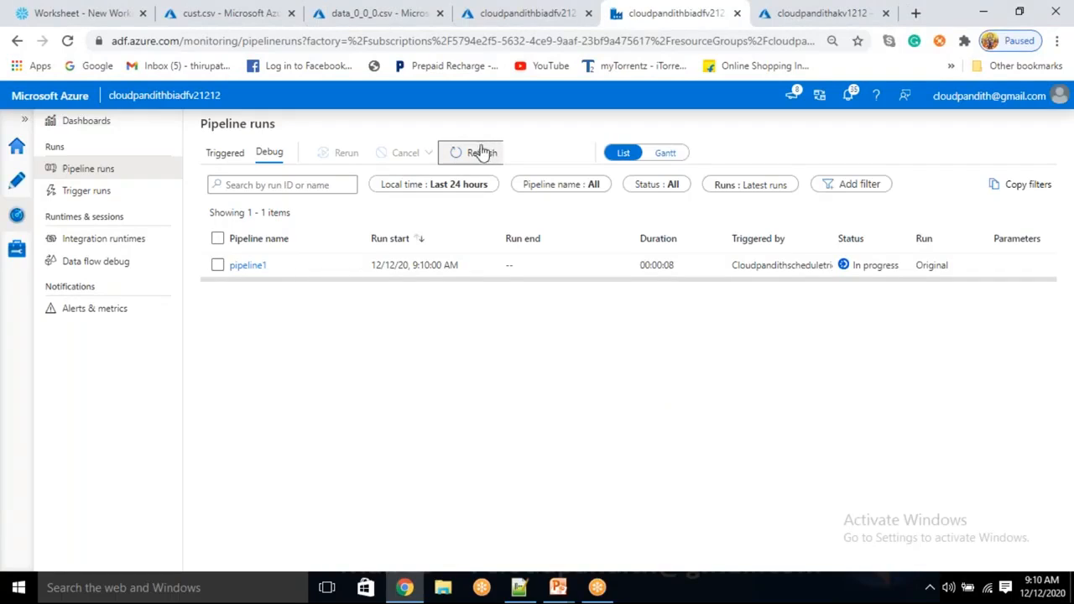
- Keep refreshing the pipeline runs list to follow the progress of pipeline1 and the child copy pipelines it starts
{"action": "left_click", "coordinate": [473, 152]}
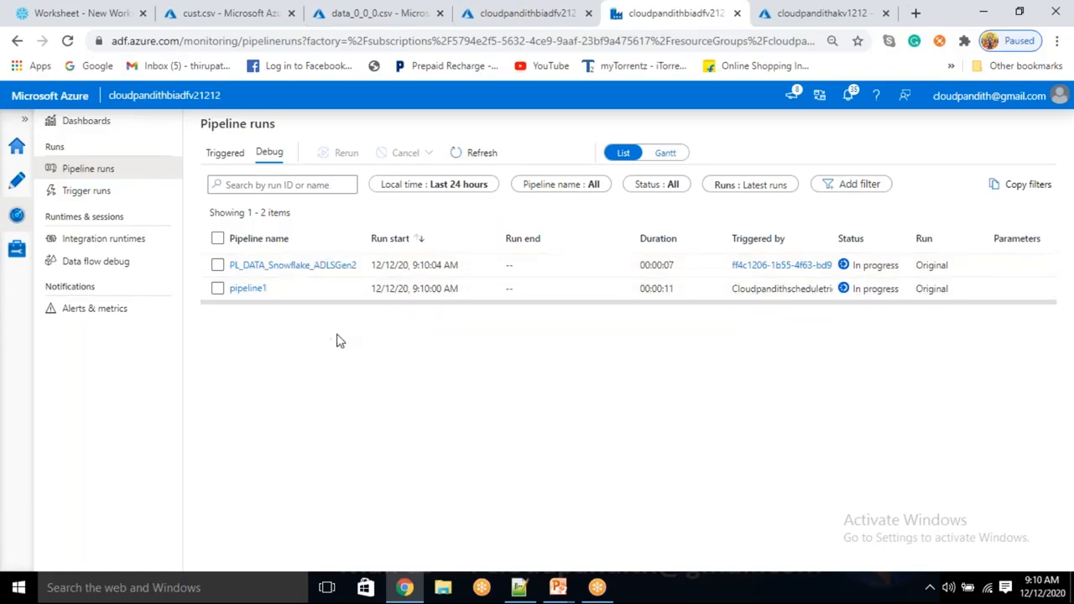
{"action": "left_click", "coordinate": [480, 156]}
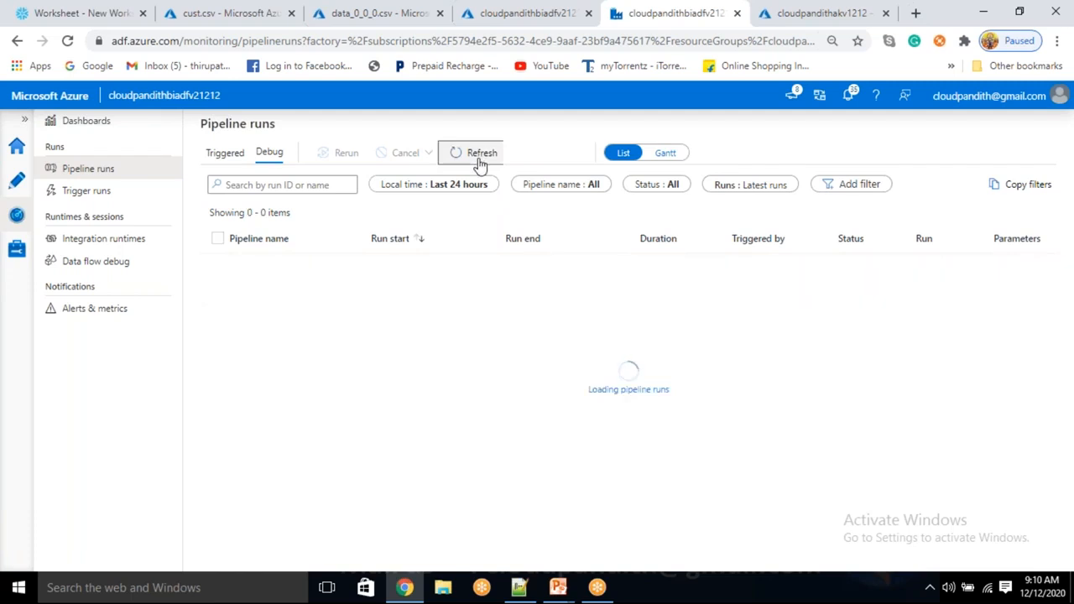
{"action": "left_click", "coordinate": [480, 156]}
{"action": "left_click", "coordinate": [480, 156]}
{"action": "left_click", "coordinate": [480, 158]}
{"action": "left_click", "coordinate": [480, 158]}
{"action": "left_click", "coordinate": [480, 159]}
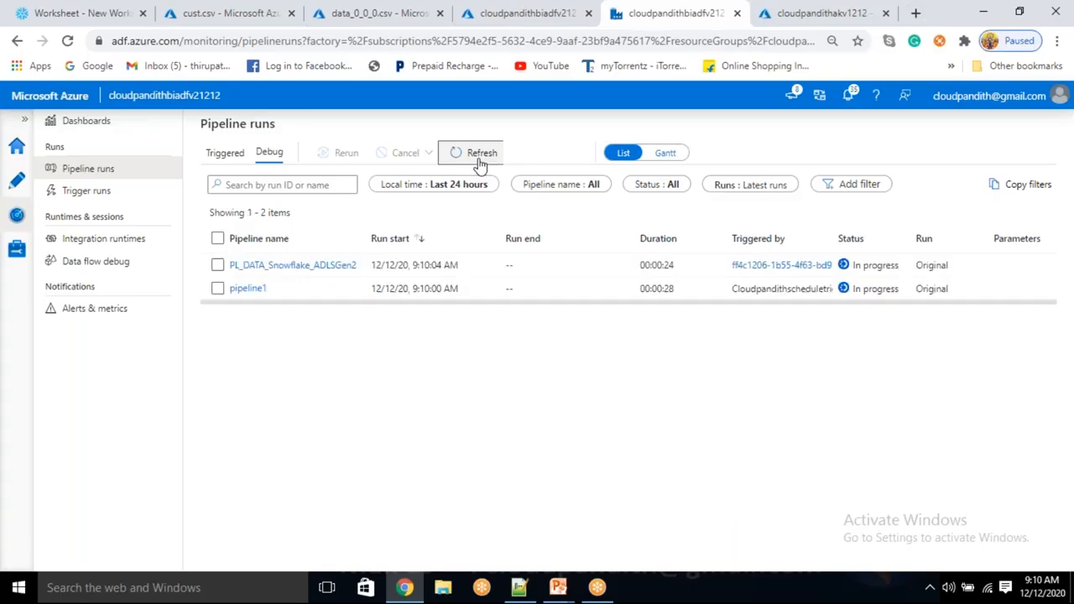
{"action": "left_click", "coordinate": [25, 10]}
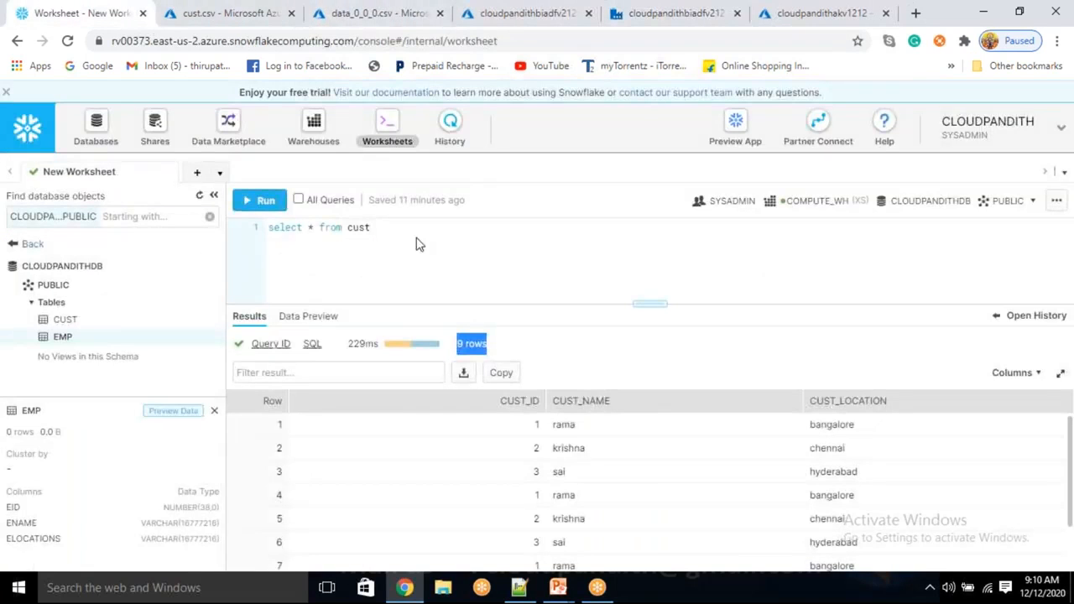
{"action": "left_click", "coordinate": [676, 13]}
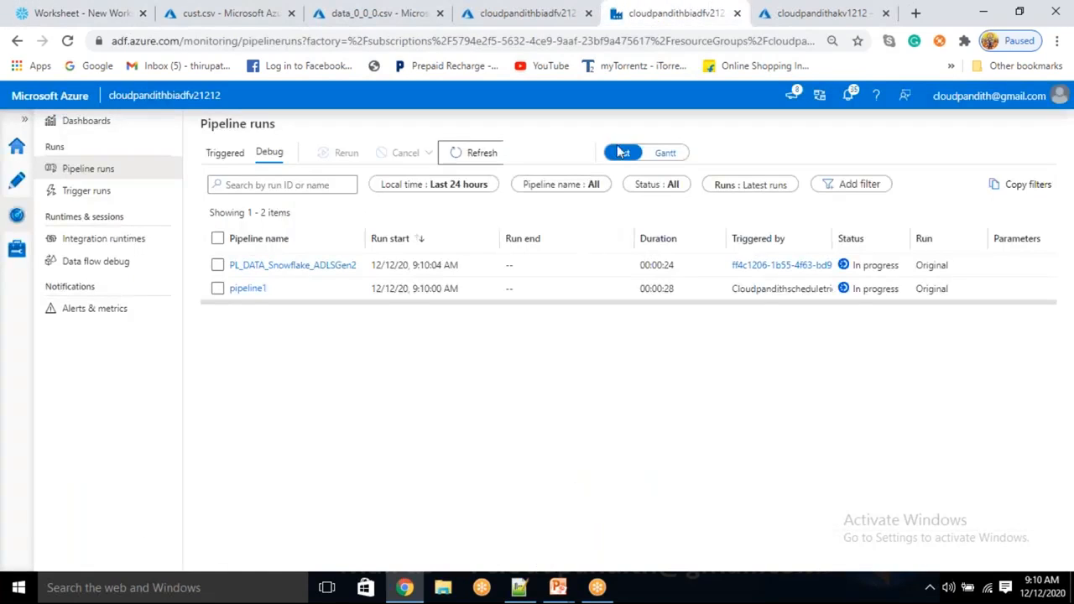
{"action": "left_click", "coordinate": [485, 157]}
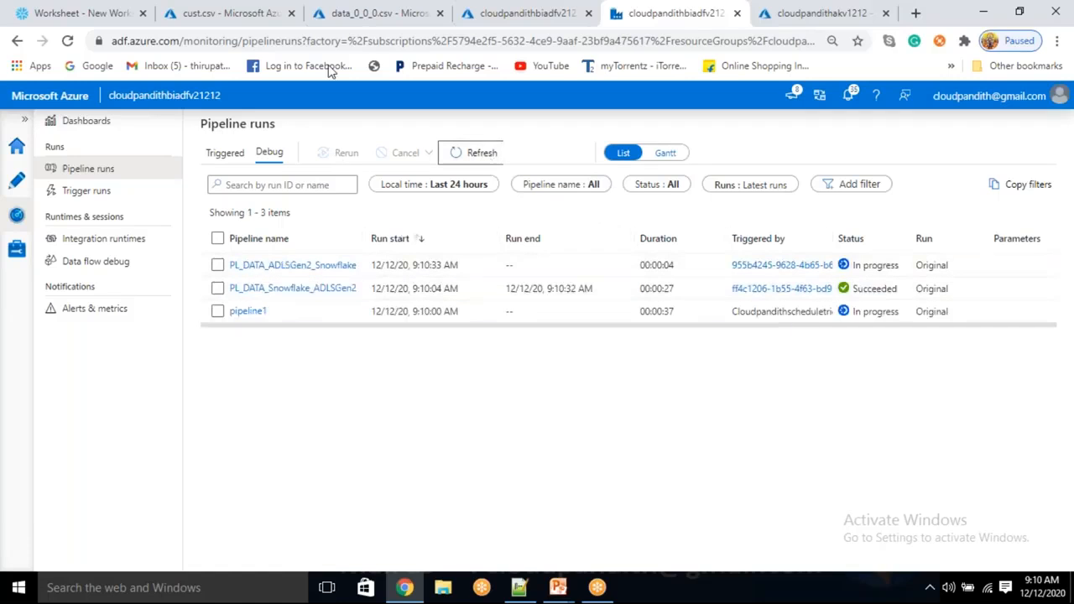
- Switch to the Azure portal, refresh the snopflakedata container and check the modified time and contents of data_0_0_0.csv
{"action": "left_click", "coordinate": [377, 10]}
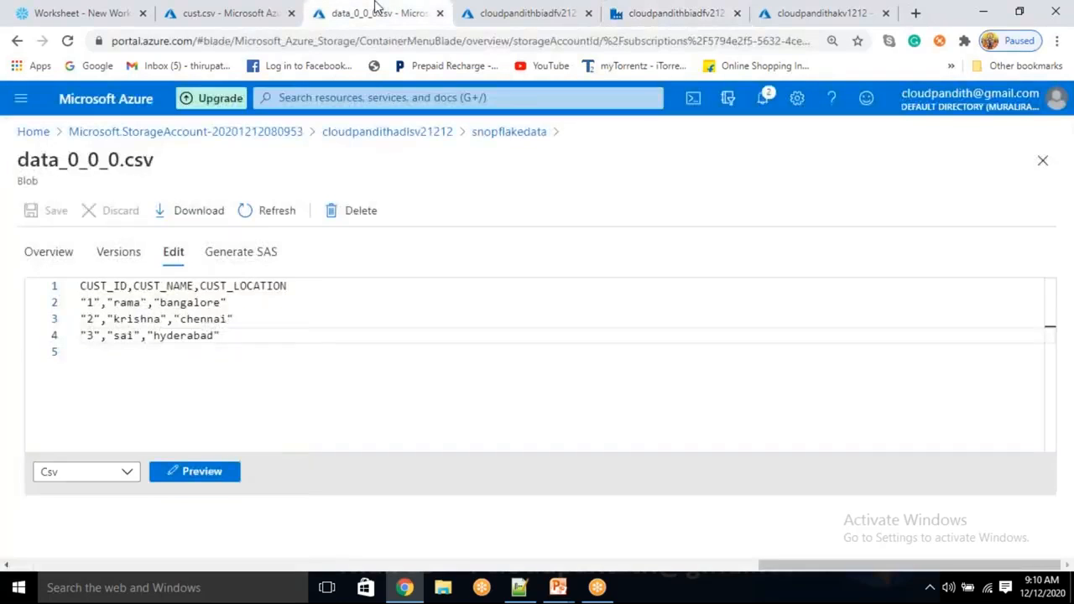
{"action": "left_click", "coordinate": [500, 133]}
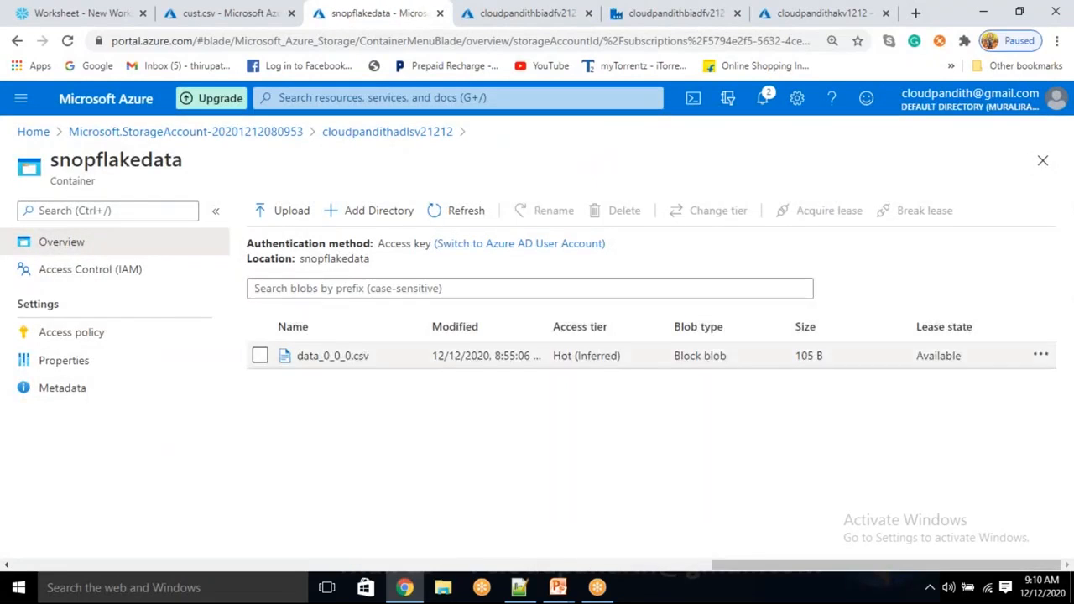
{"action": "left_click", "coordinate": [483, 217]}
{"action": "left_click_drag", "start_coordinate": [532, 361], "coordinate": [490, 359]}
{"action": "left_click", "coordinate": [554, 399]}
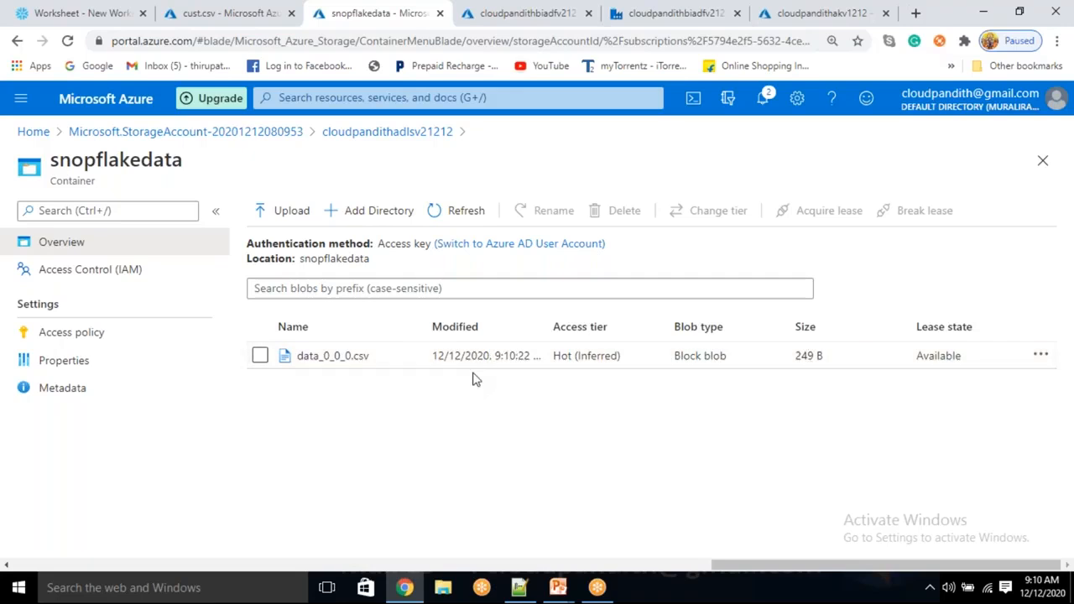
{"action": "left_click", "coordinate": [382, 363]}
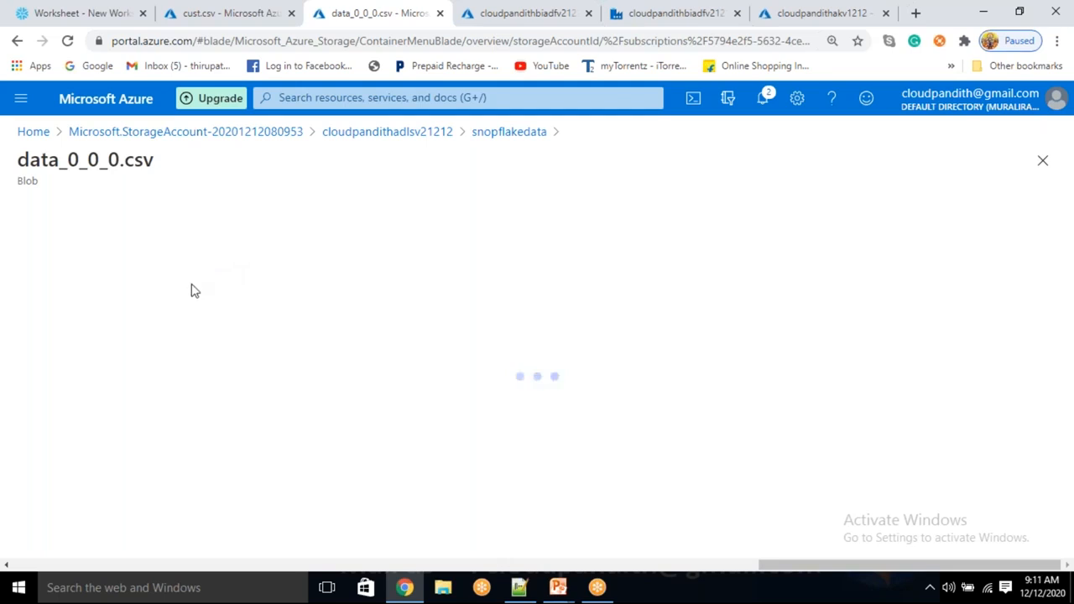
{"action": "left_click", "coordinate": [509, 132]}
- Refresh the Data Factory pipeline runs, then rerun select * from cust in the Snowflake worksheet to check the row count
{"action": "left_click", "coordinate": [676, 14]}
{"action": "left_click", "coordinate": [495, 160]}
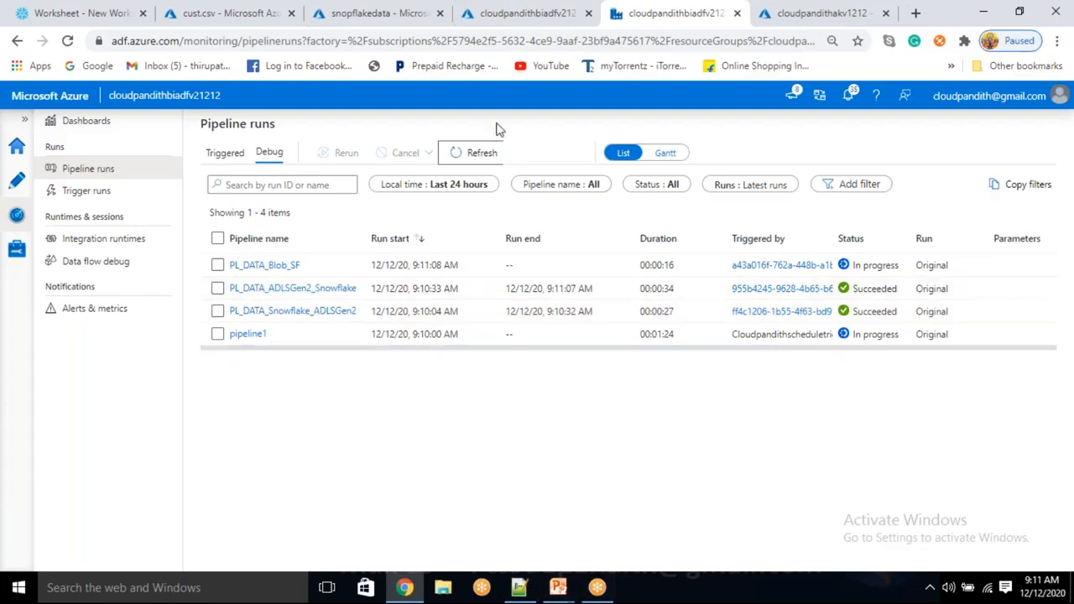
{"action": "left_click", "coordinate": [80, 13]}
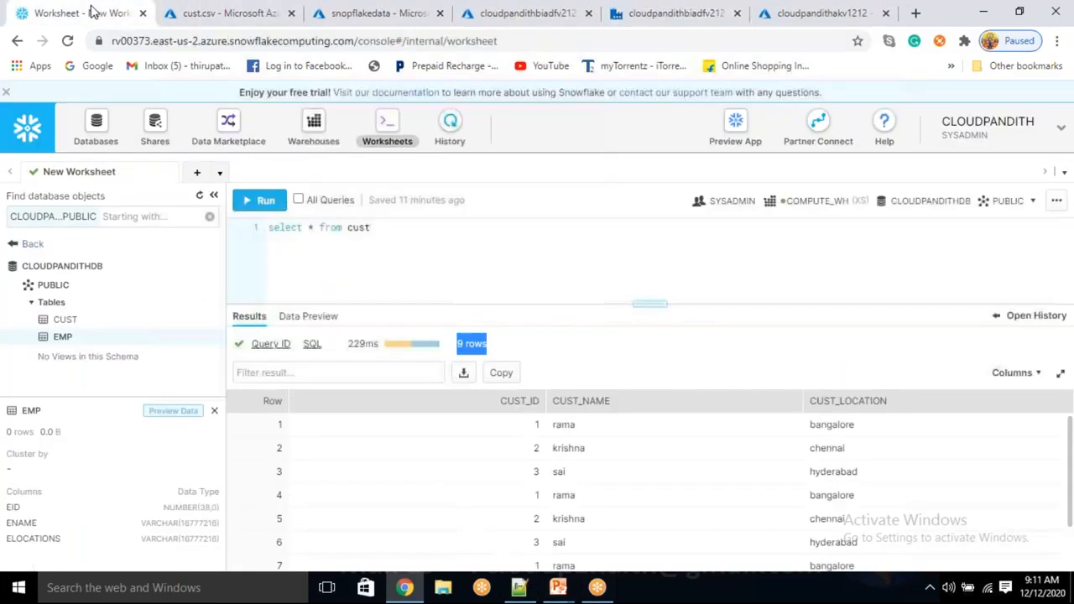
{"action": "left_click", "coordinate": [263, 201]}
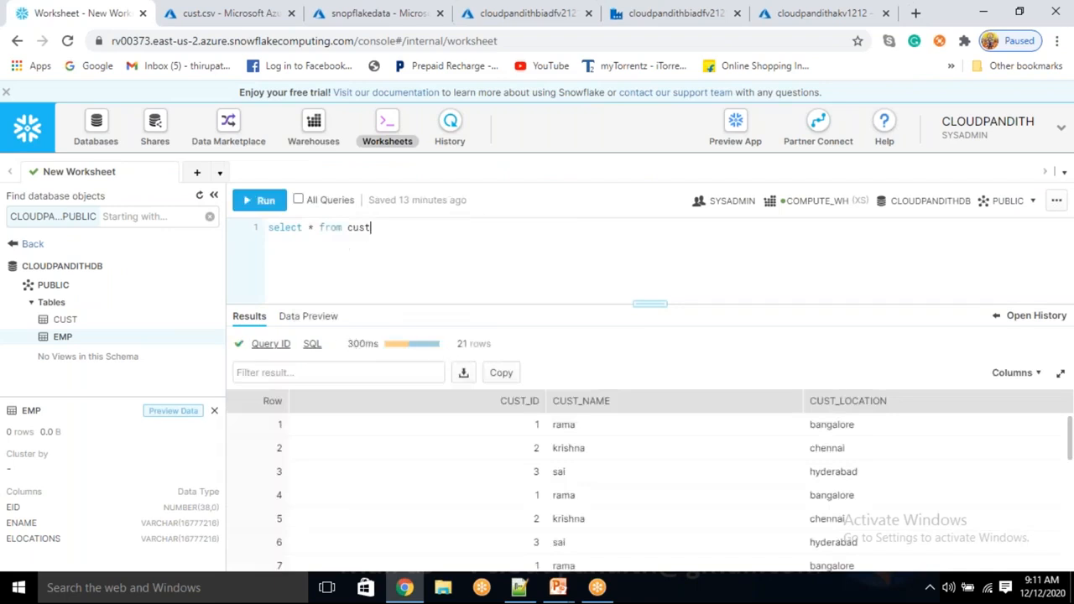
{"action": "left_click_drag", "start_coordinate": [457, 343], "coordinate": [491, 344]}
{"action": "left_click", "coordinate": [468, 257]}
- Return to the Data Factory monitor and refresh the pipeline runs to check the status of PL_DATA_SF_Blob and pipeline1
{"action": "left_click", "coordinate": [653, 14]}
{"action": "left_click", "coordinate": [486, 154]}
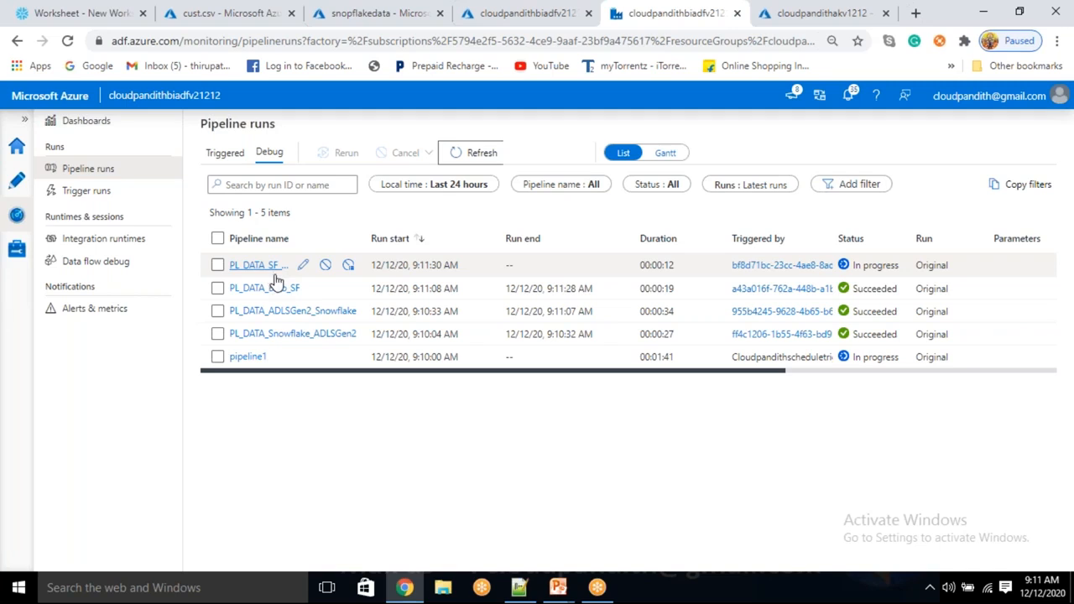
{"action": "left_click", "coordinate": [490, 152]}
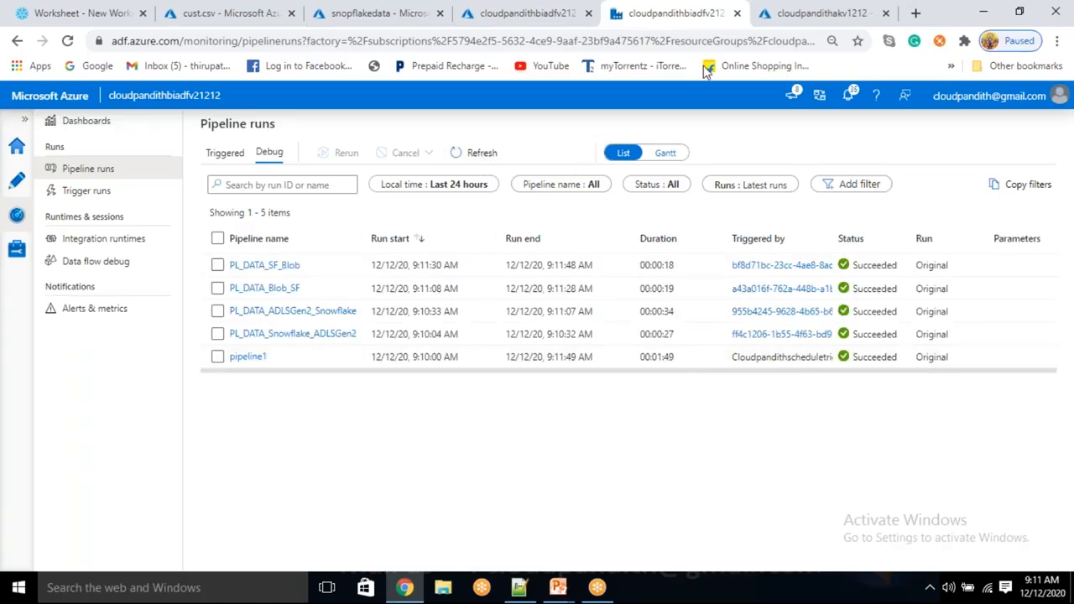
{"action": "left_click", "coordinate": [747, 27]}
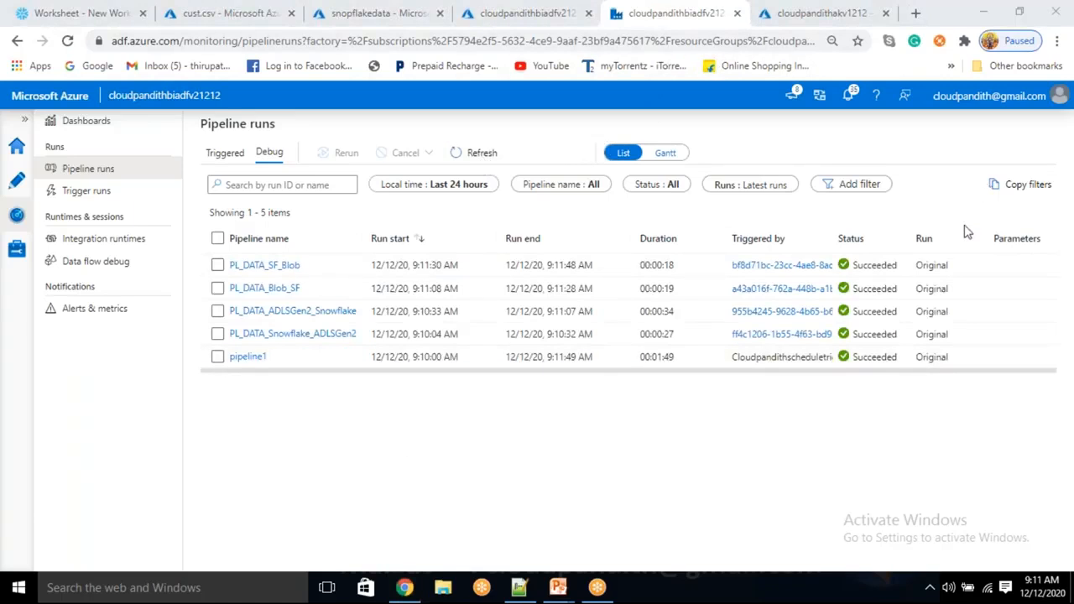